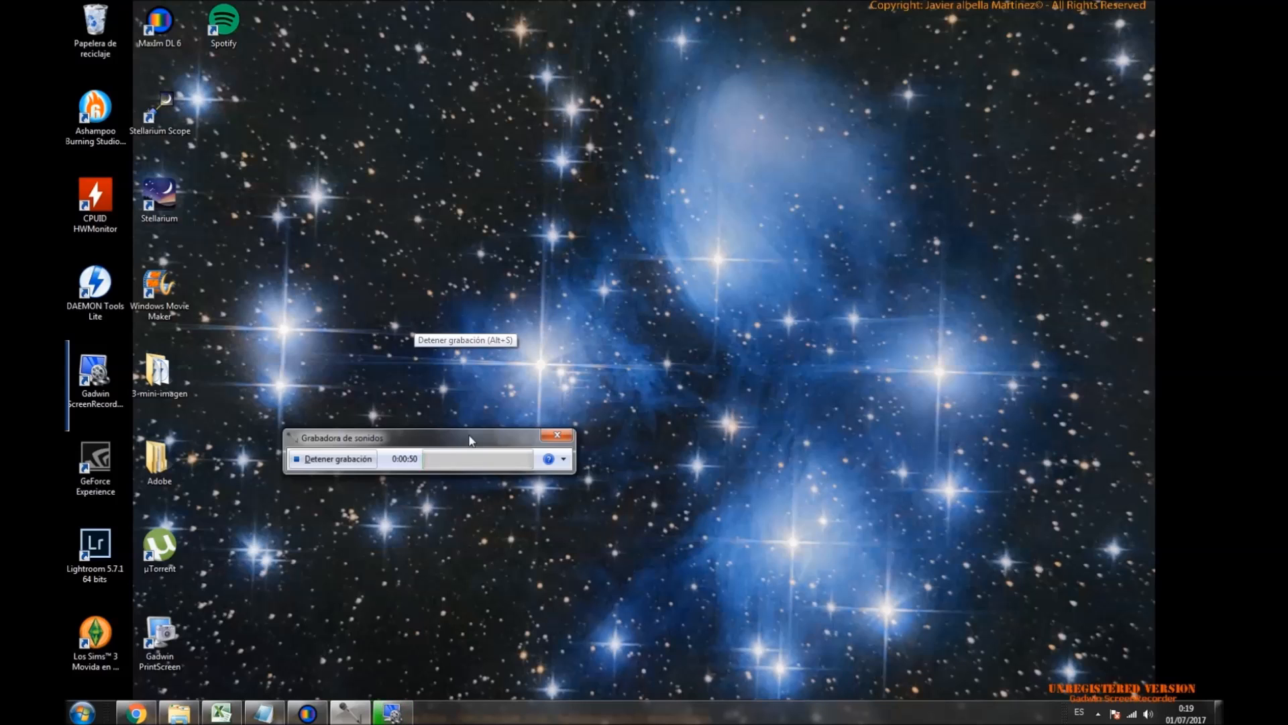
Bring up the Darks,bias,flats notes and highlight the Darks paragraph label and the Lights row label.
drag(447, 437, 423, 571)
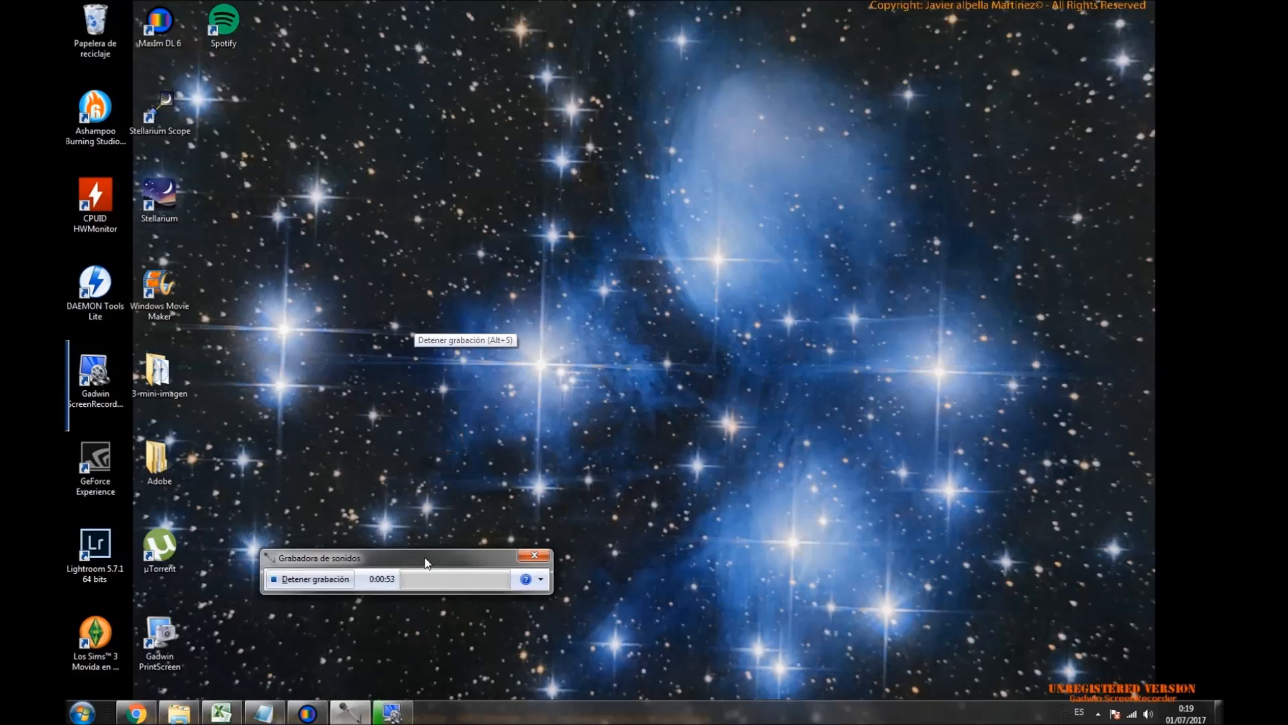
click(265, 710)
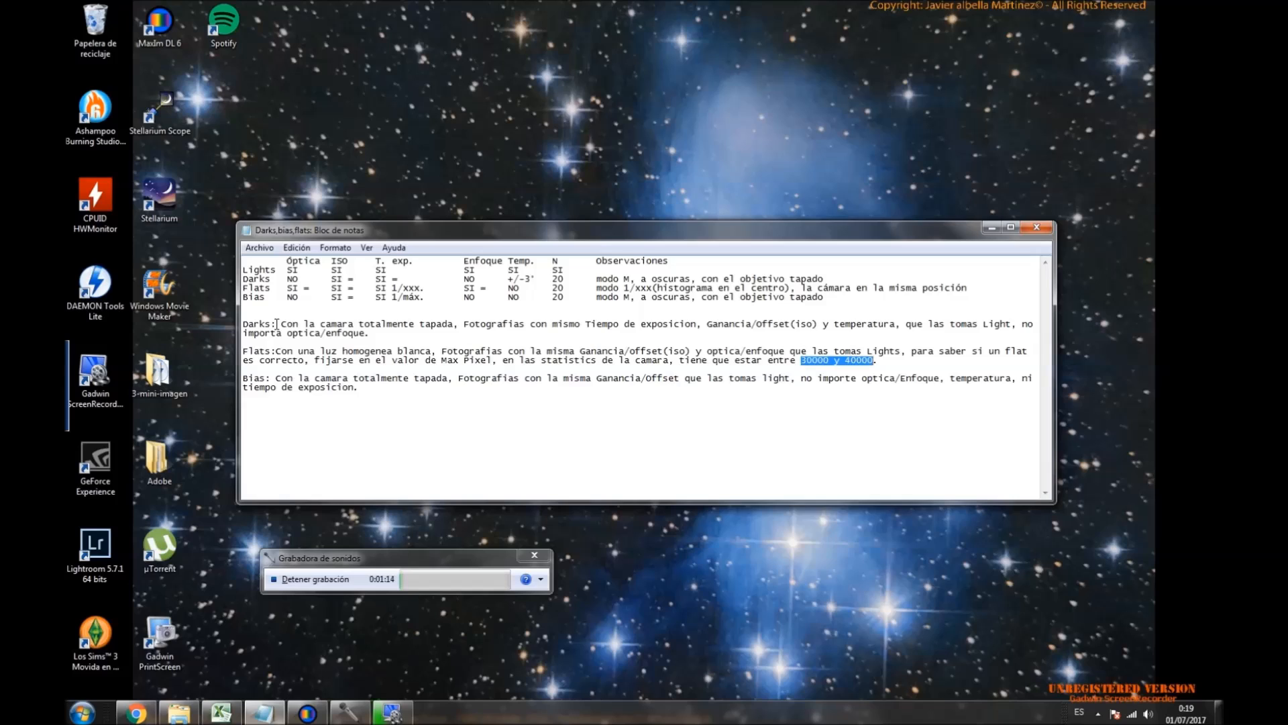
drag(277, 323, 243, 323)
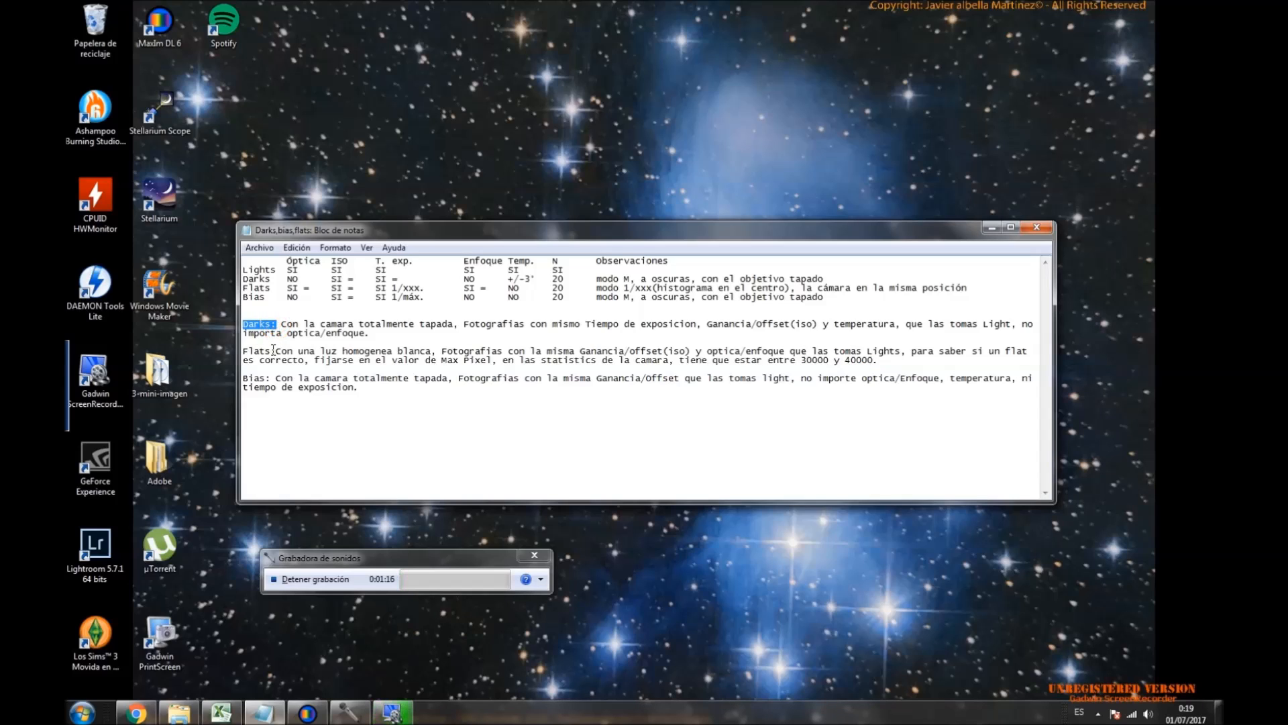
click(269, 380)
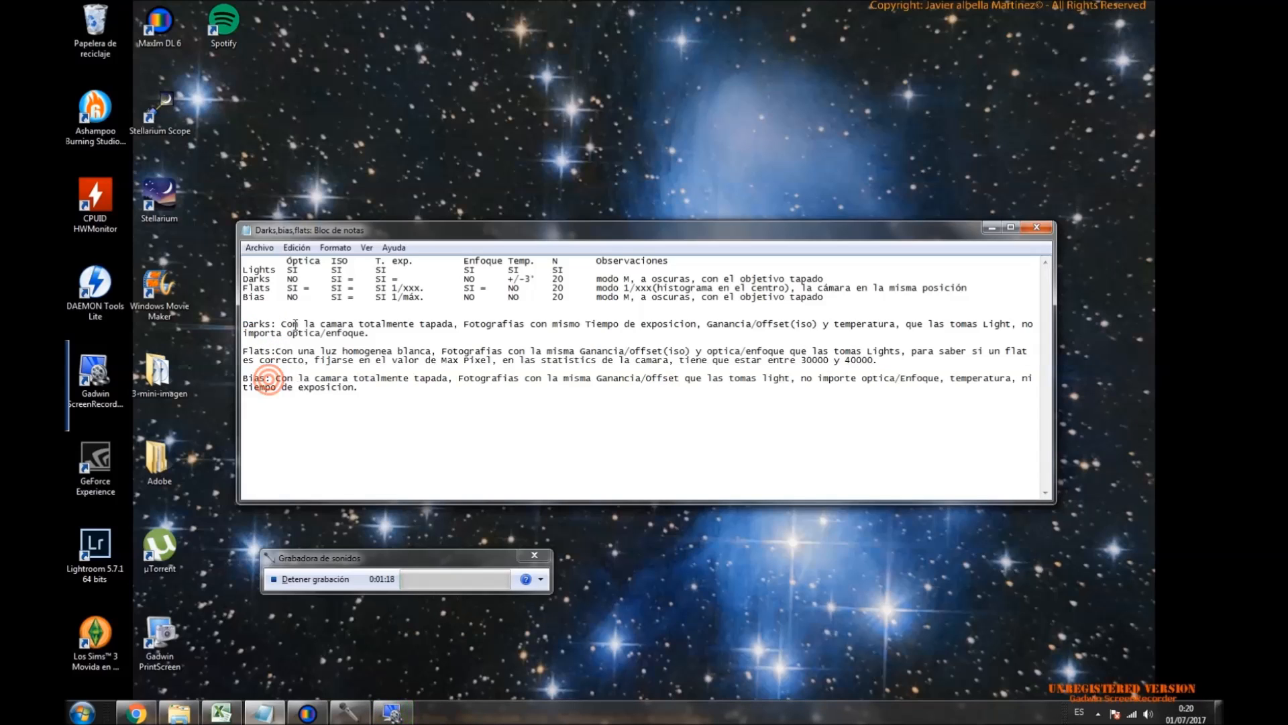
drag(274, 324, 243, 324)
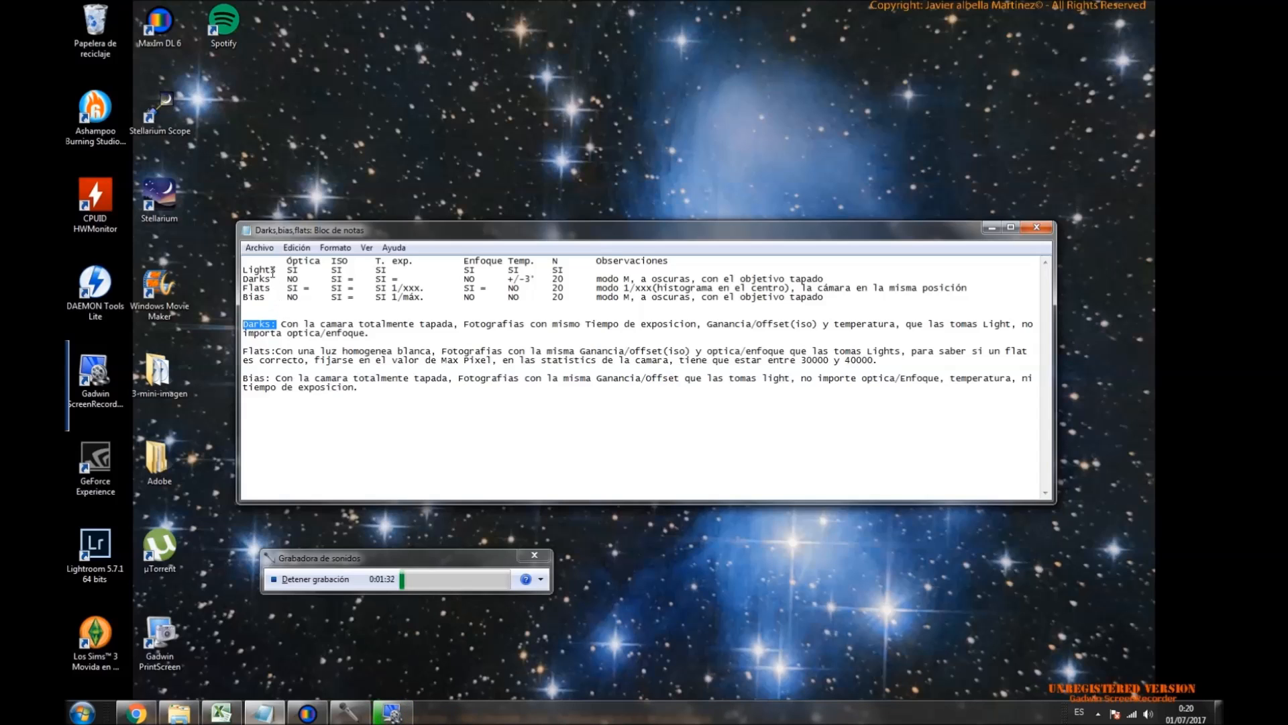
drag(276, 269, 243, 269)
click(322, 398)
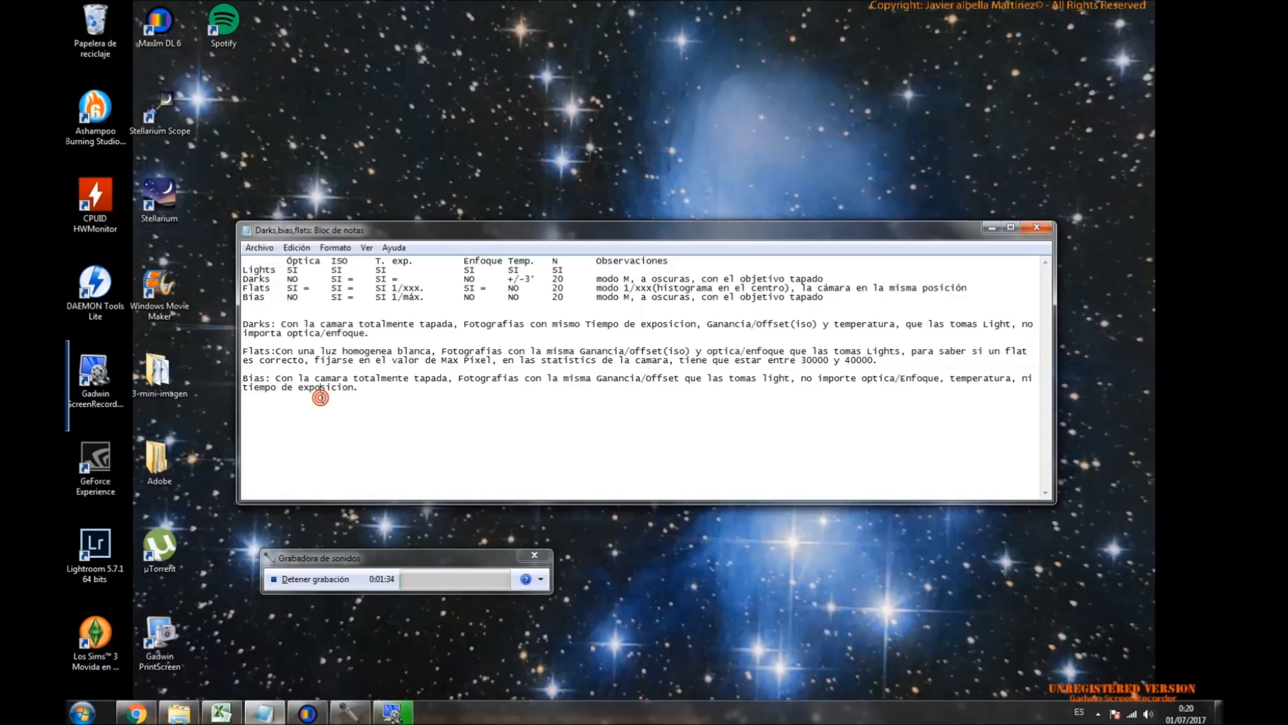
In the file explorer, open Multimedia (F:) > Astronomia > Backup disco C > Lights > Telescopes > Hunter > M101_G4_300seg.
click(193, 719)
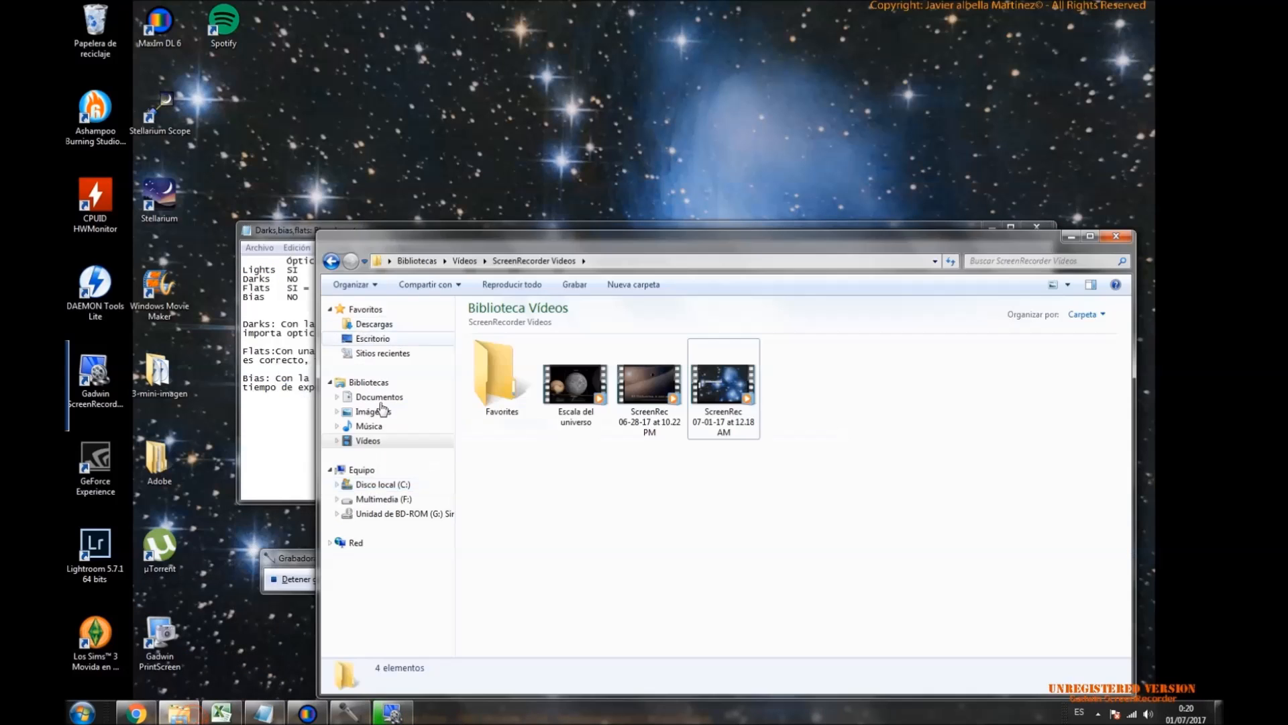
click(401, 499)
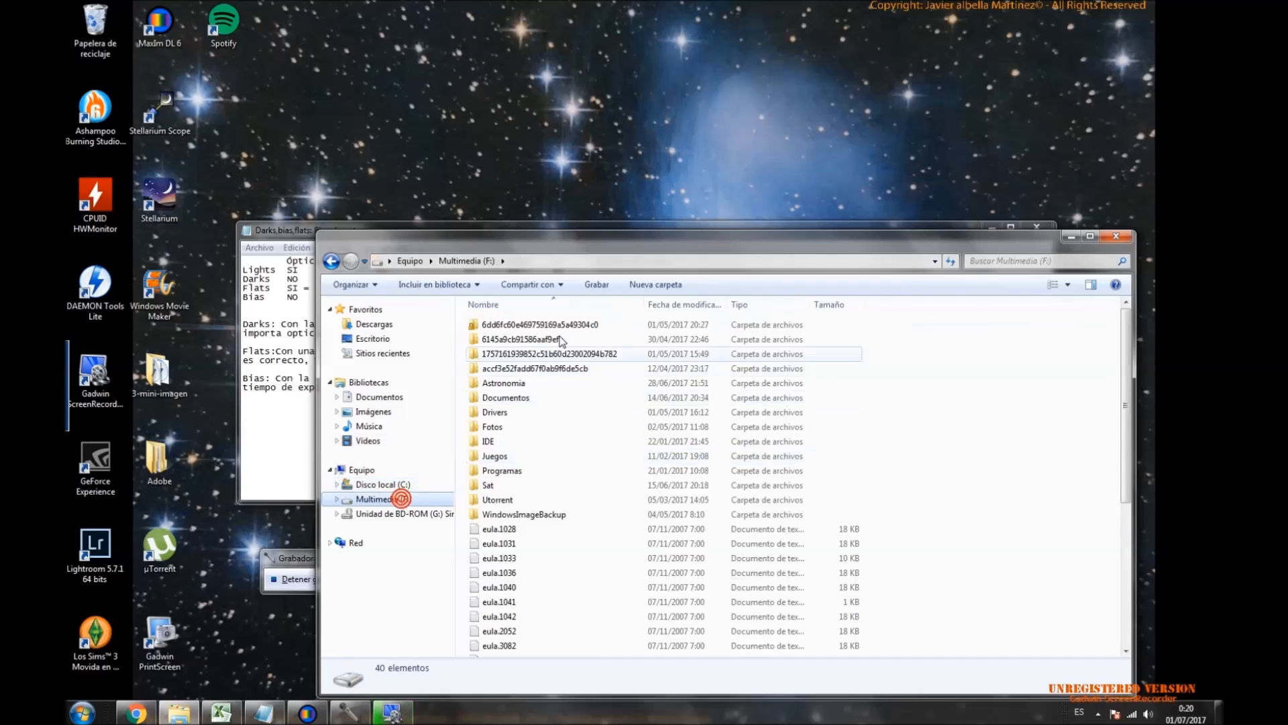
double_click(504, 383)
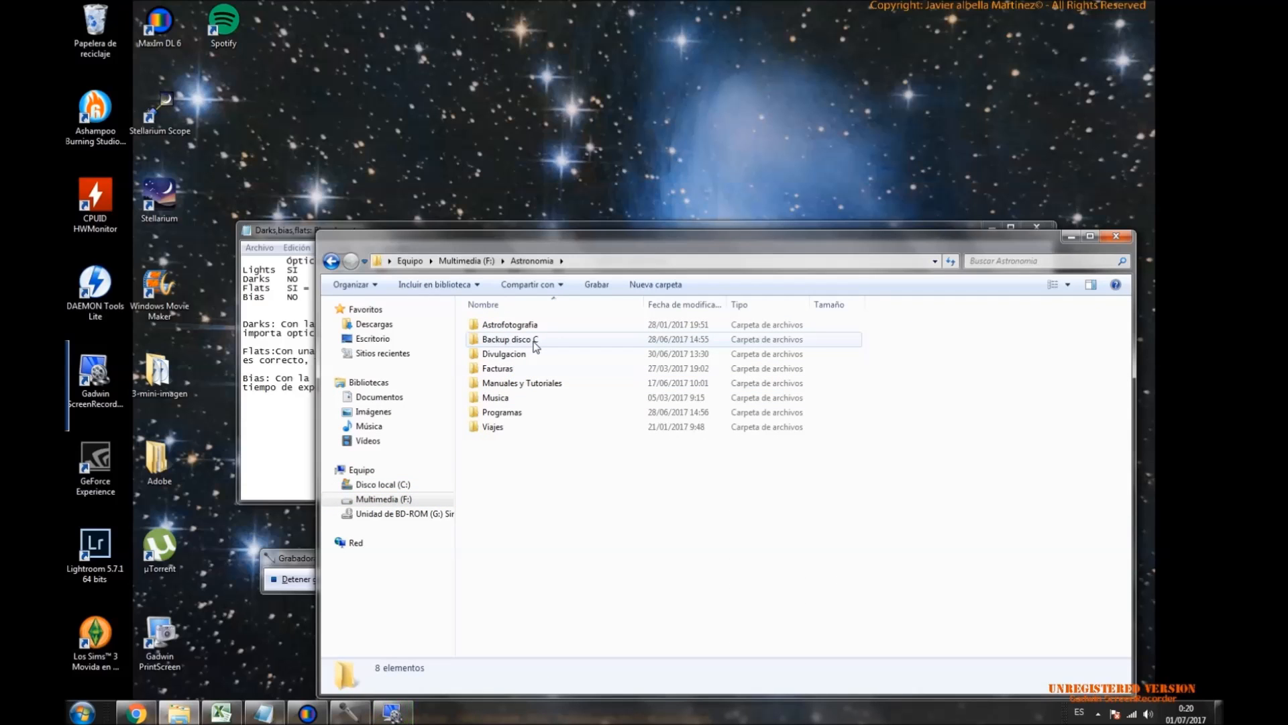
double_click(535, 345)
double_click(525, 339)
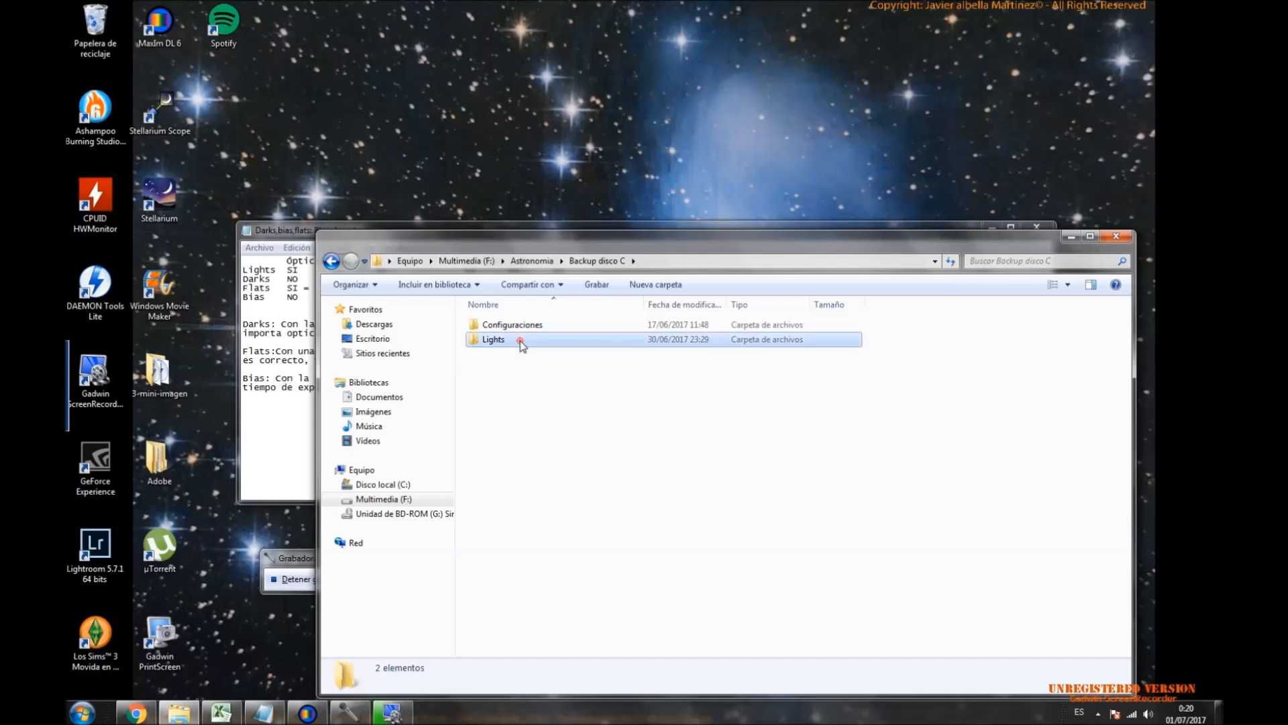
double_click(514, 368)
click(509, 341)
double_click(508, 341)
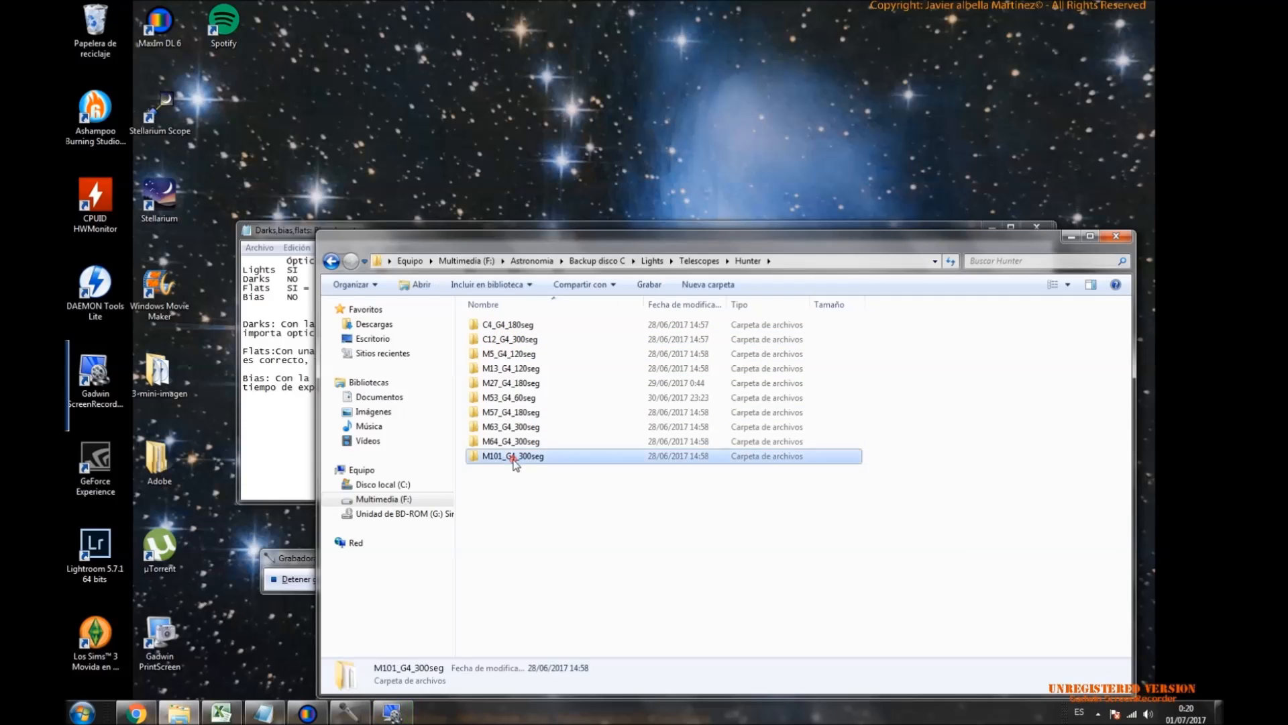
double_click(513, 457)
Select all the M101 light frames in the folder, from M101-0001_light to M101-0020_light.
drag(555, 637, 516, 320)
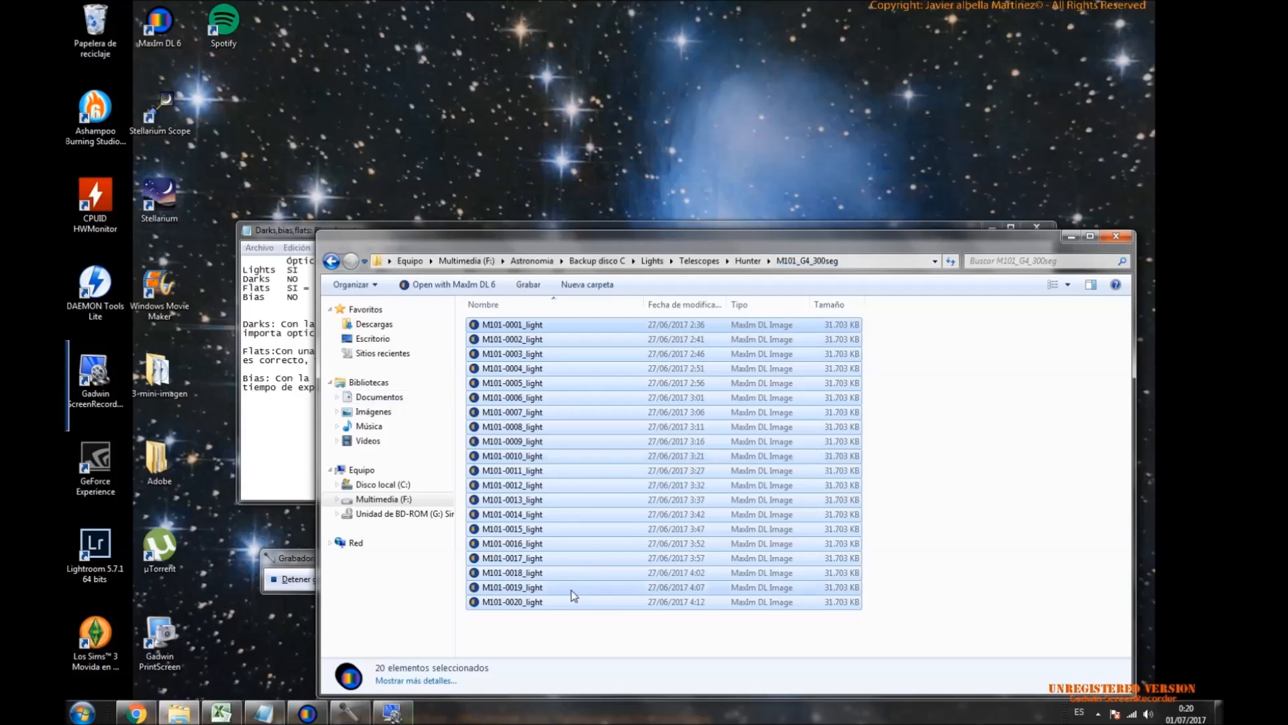
click(560, 635)
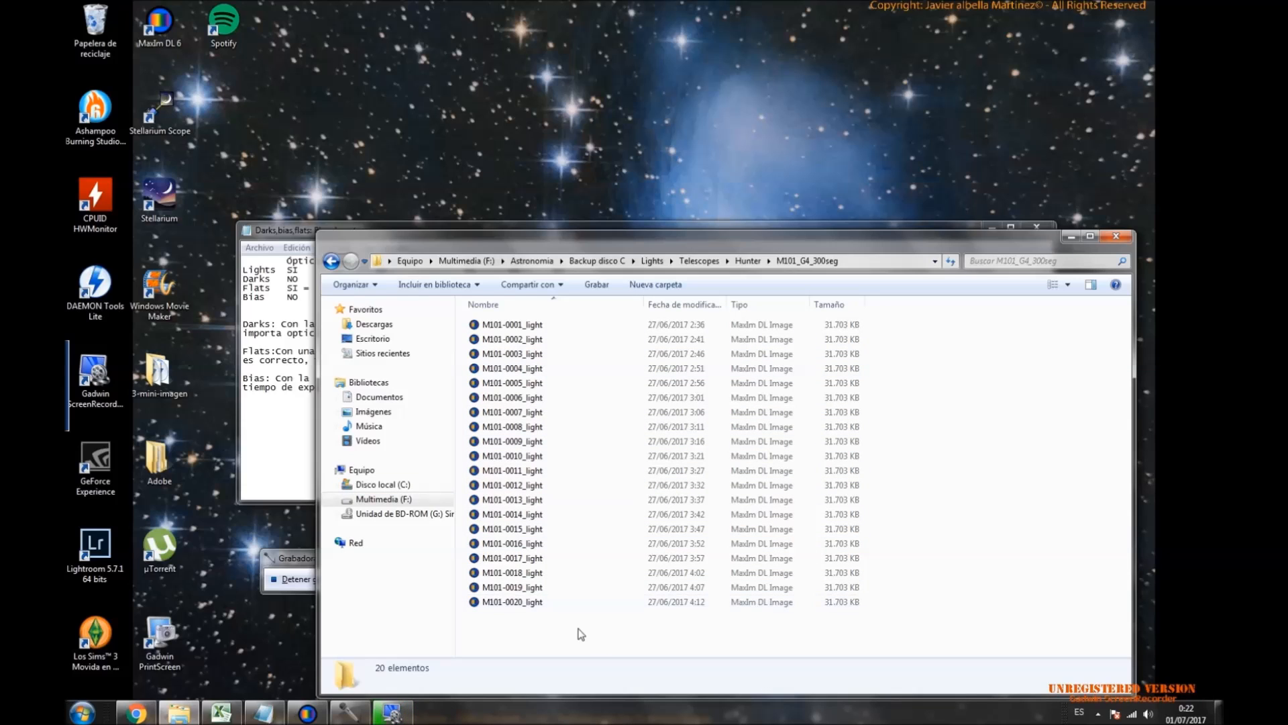
drag(572, 625, 531, 322)
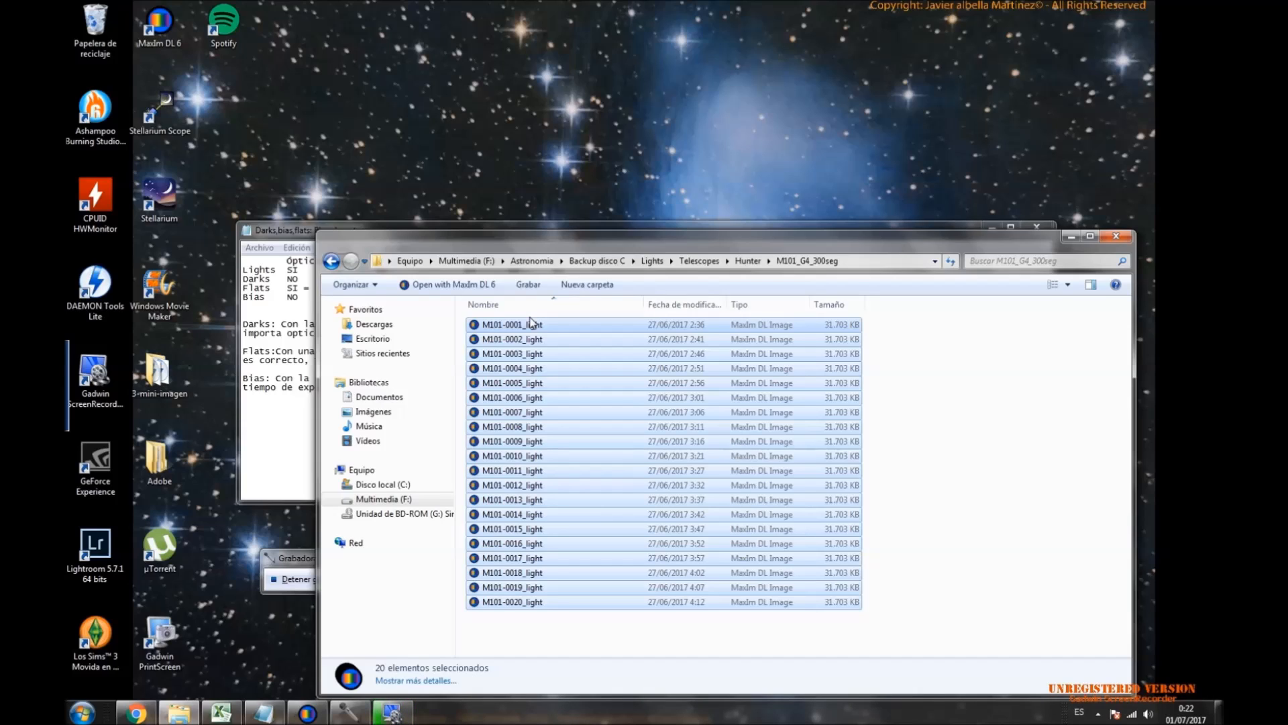
Return to the Darks,bias,flats notes and point out the Darks, Flats and Bias paragraph labels.
click(308, 232)
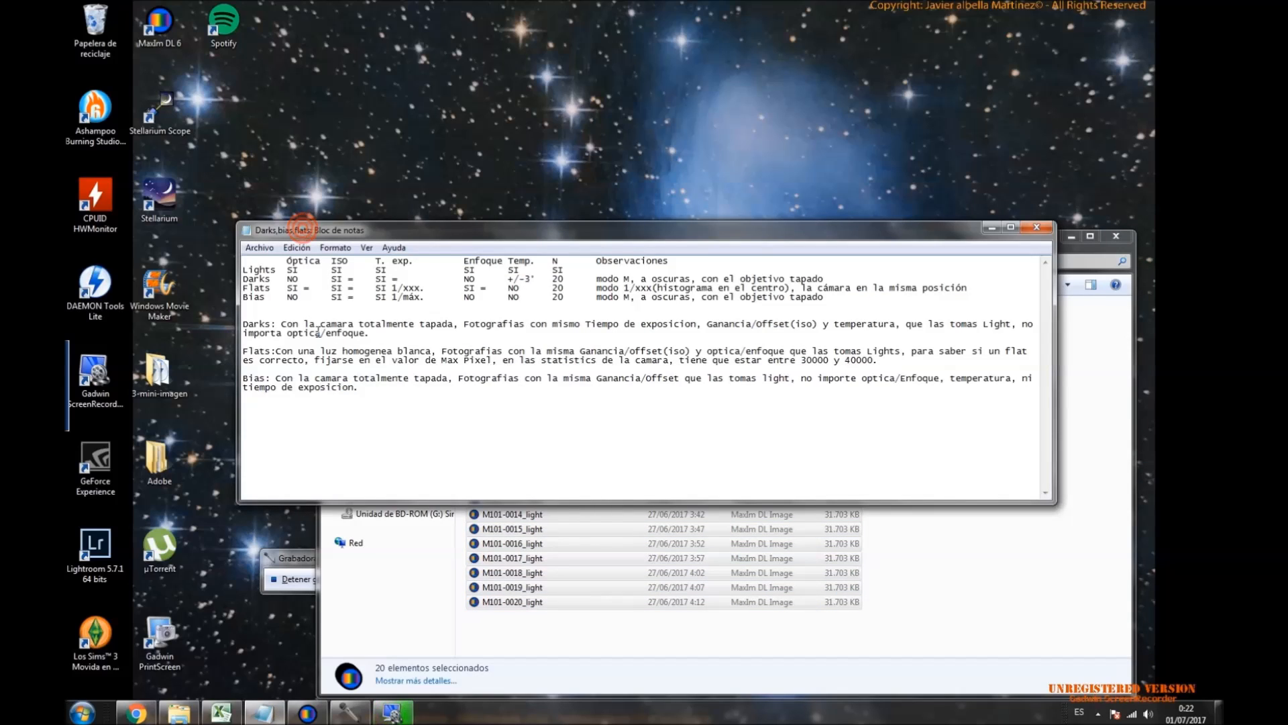
double_click(271, 326)
click(261, 351)
drag(259, 378, 243, 378)
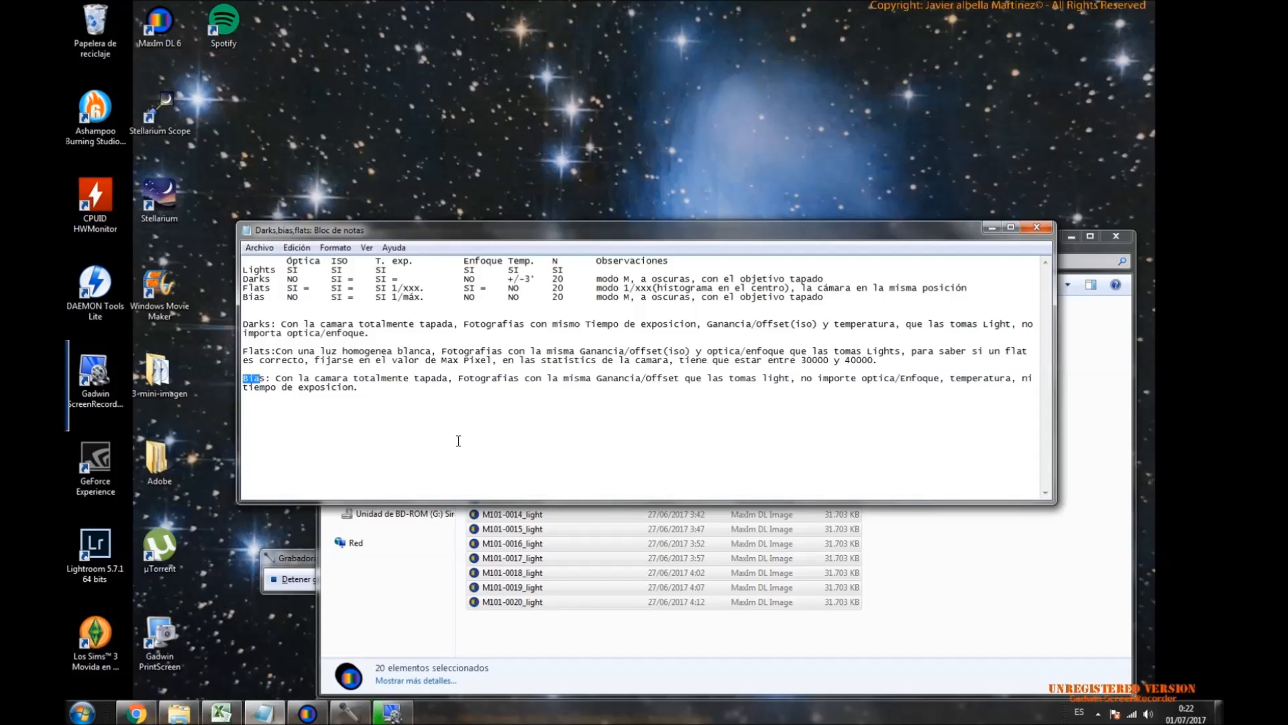
Highlight the covered-camera and same-exposure-time requirements in the Darks paragraph, plus the Lights row label they refer to.
click(282, 316)
drag(283, 323, 453, 322)
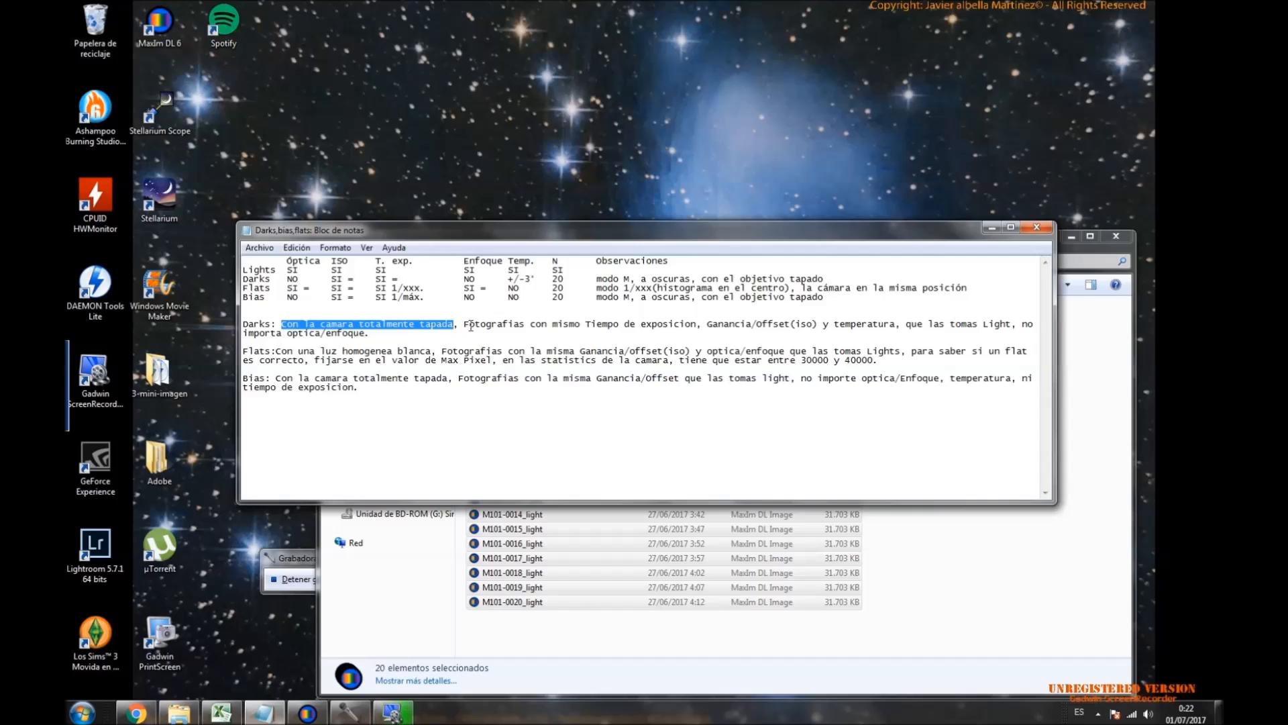
click(463, 325)
drag(369, 324, 443, 320)
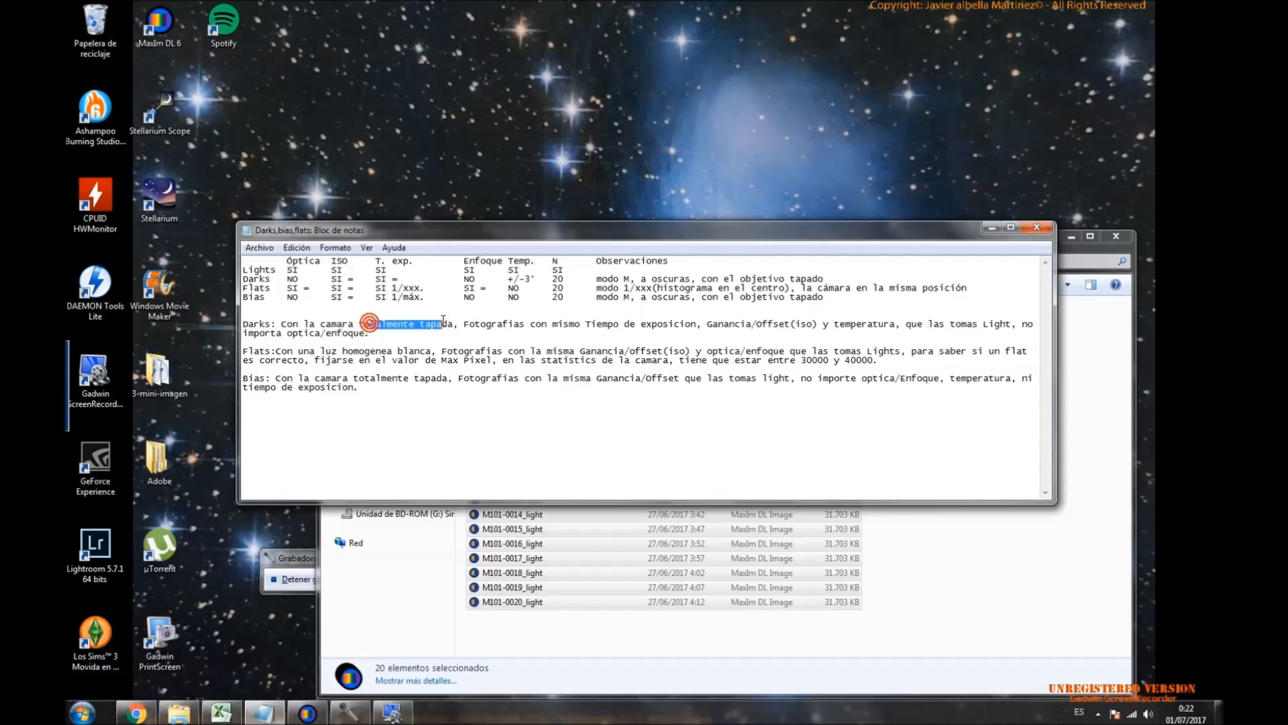
click(457, 325)
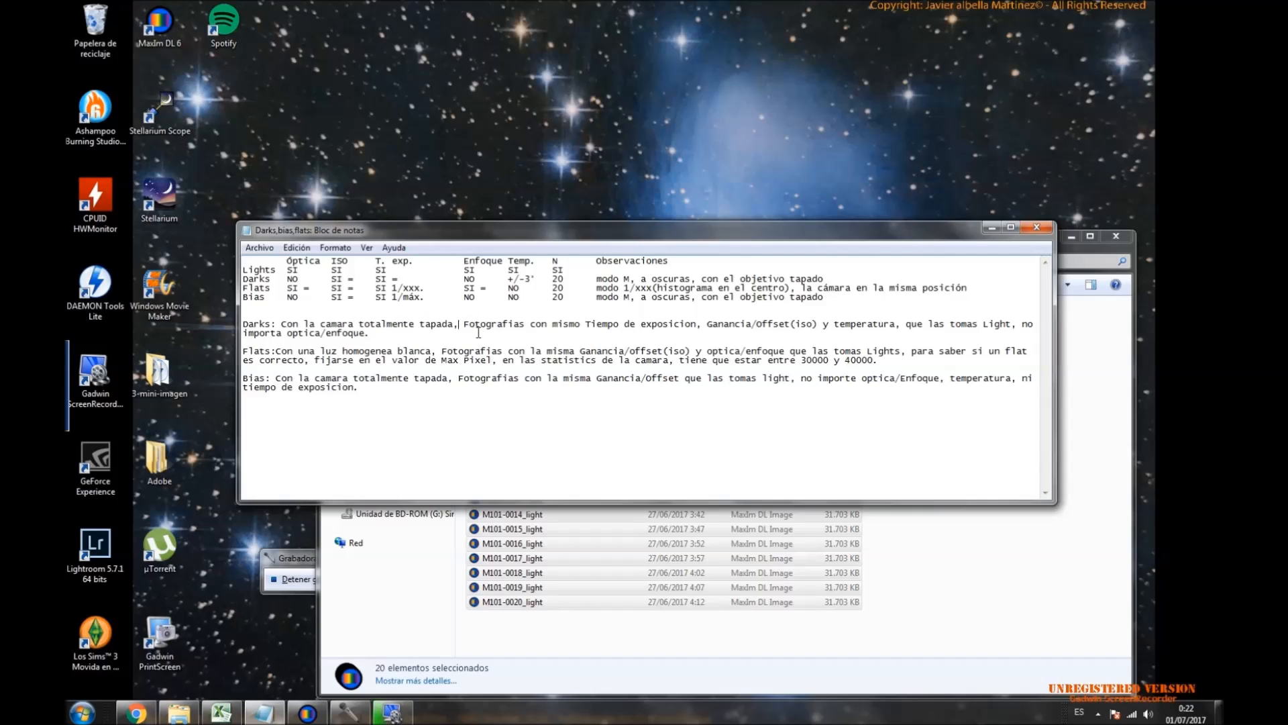
drag(463, 324, 680, 322)
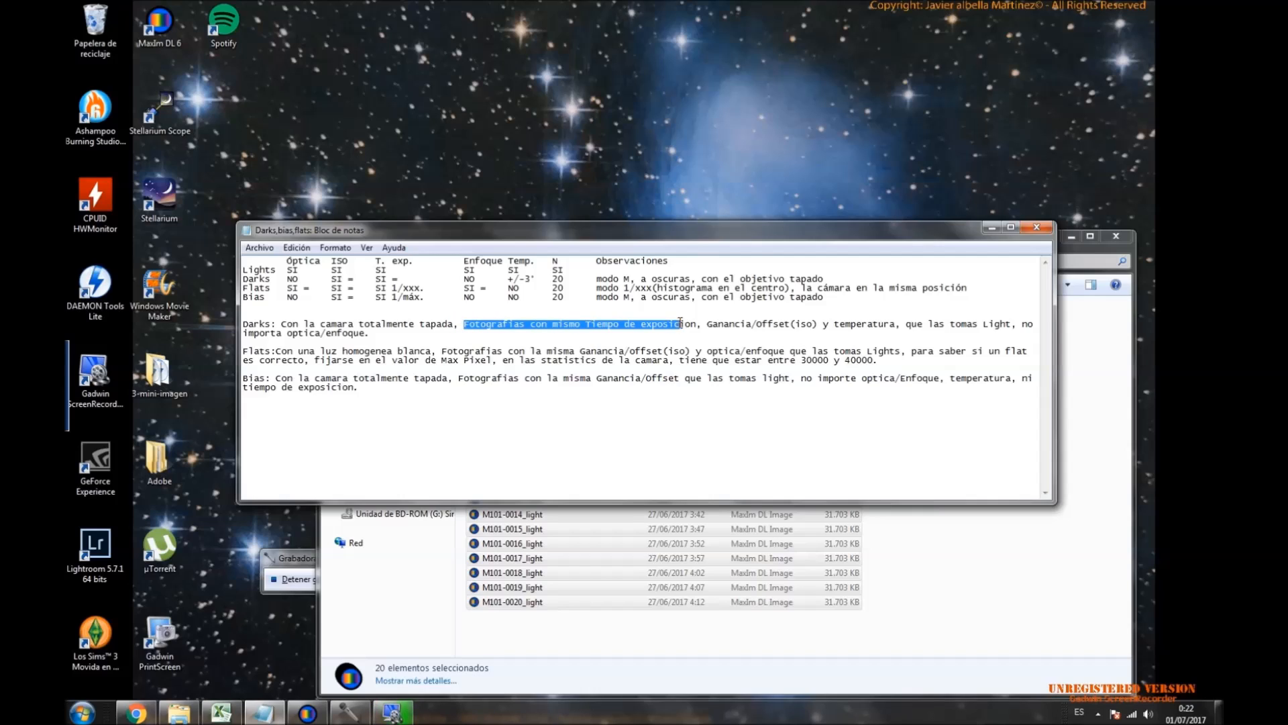
click(276, 267)
drag(276, 267, 243, 269)
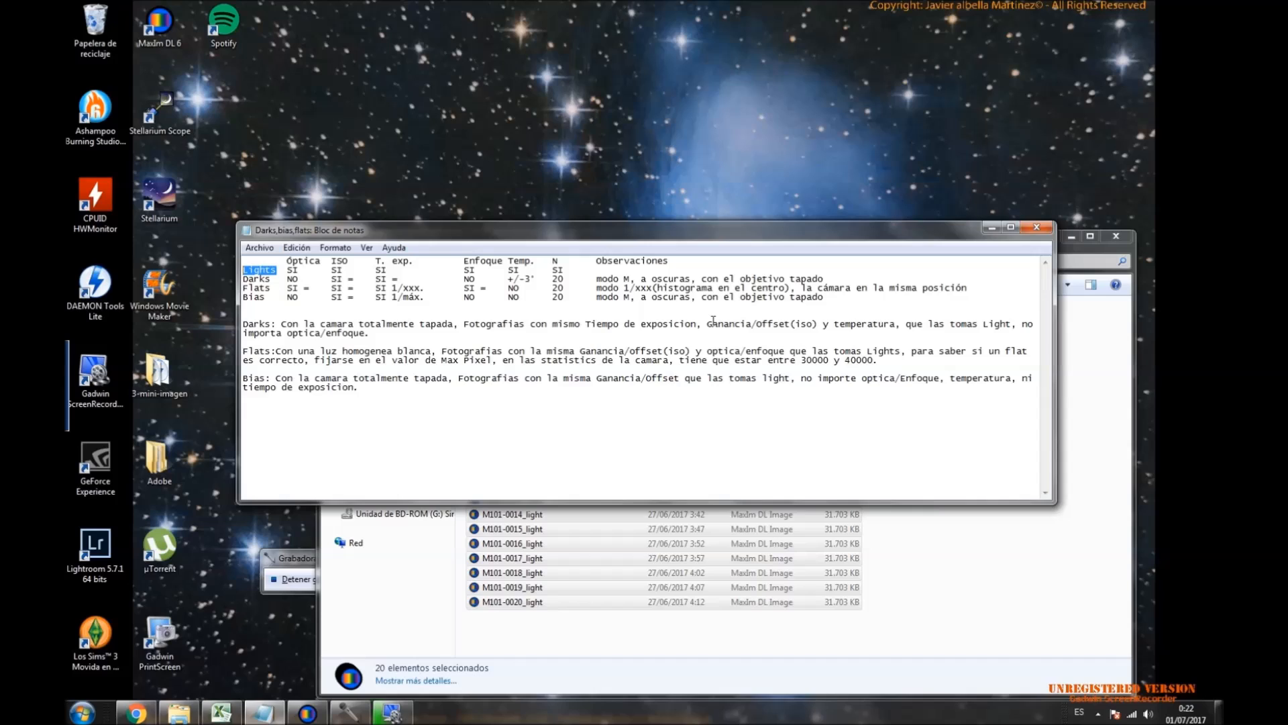
Highlight the gain/offset, temperature and optics/focus conditions in the Darks paragraph.
drag(708, 324, 792, 324)
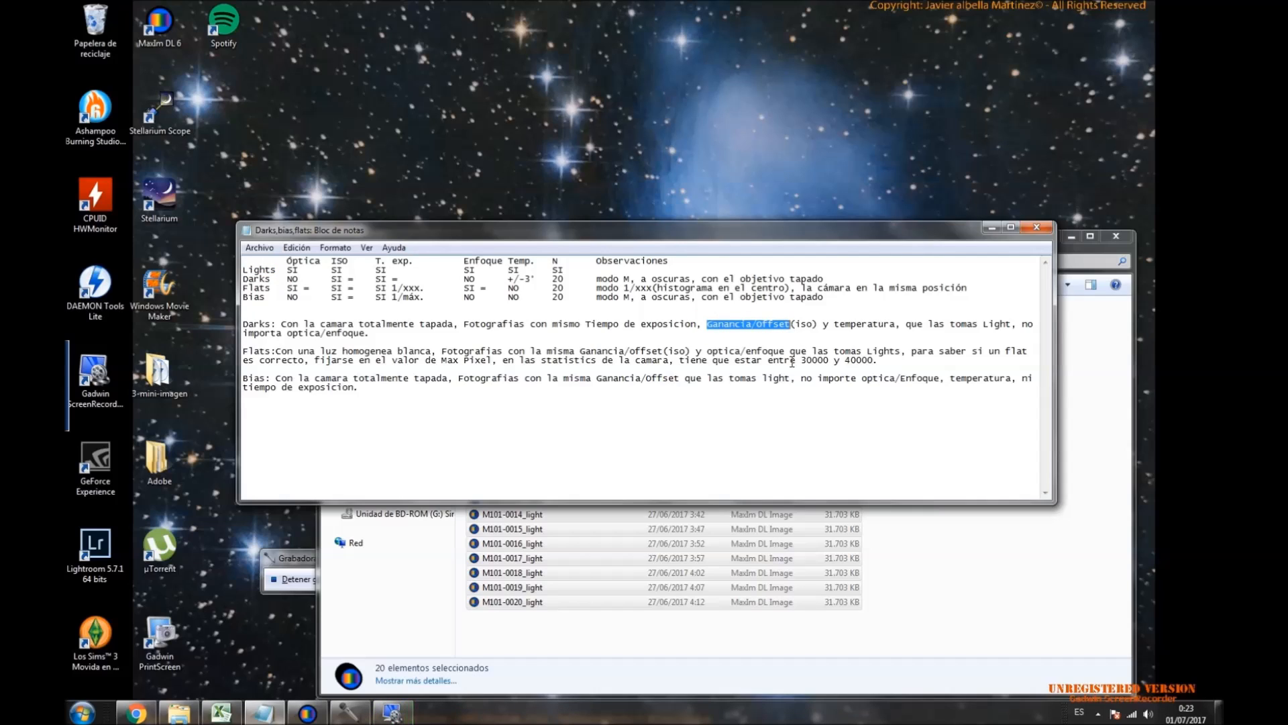
drag(814, 324, 895, 328)
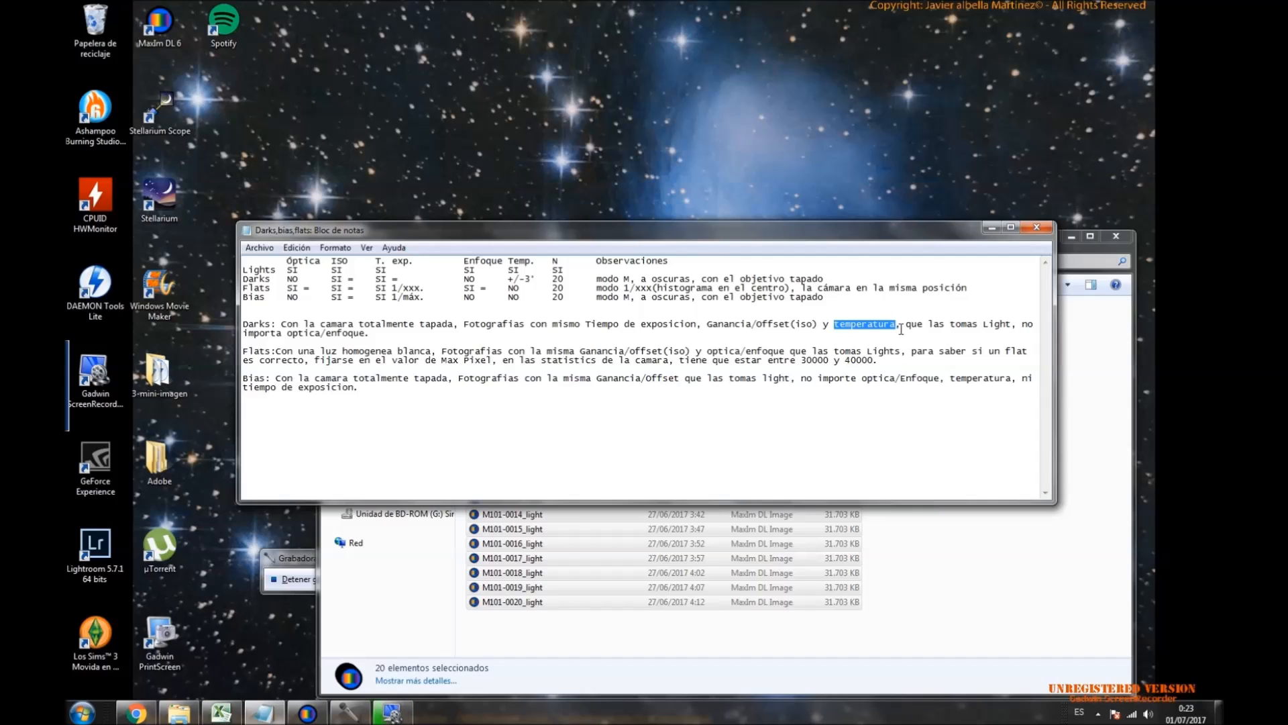
click(637, 324)
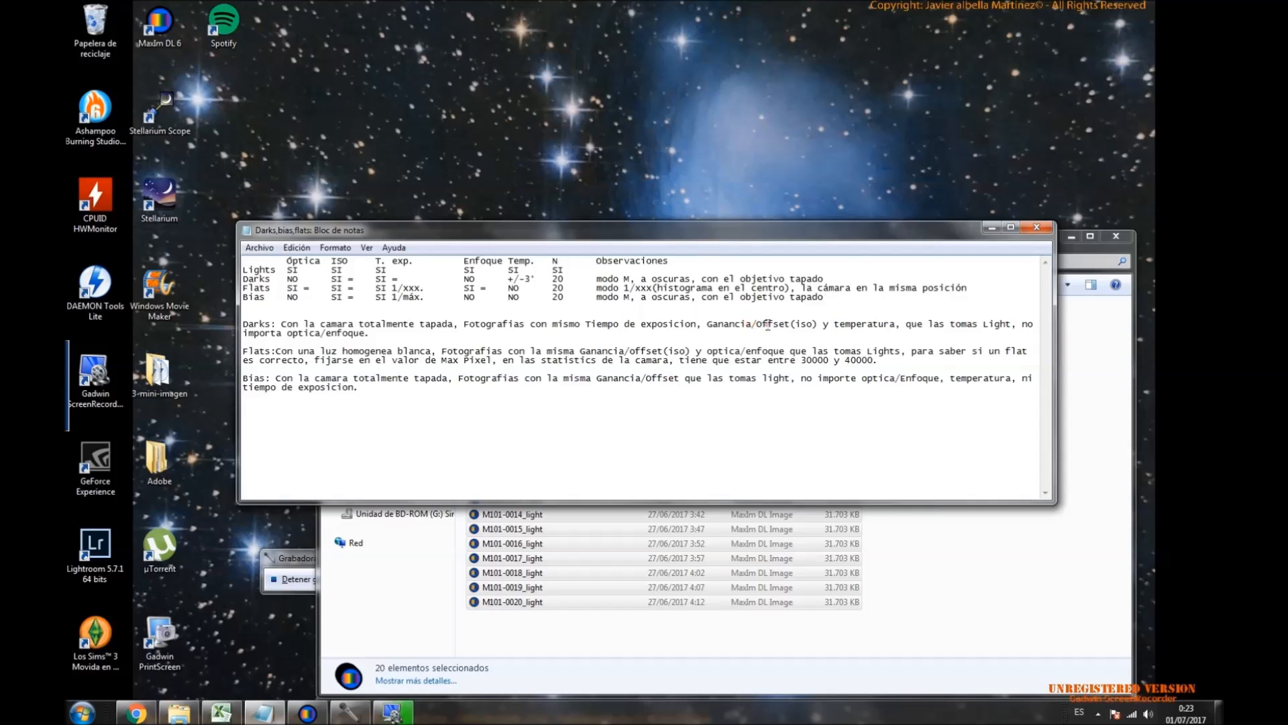
click(841, 323)
click(311, 333)
drag(369, 334, 249, 338)
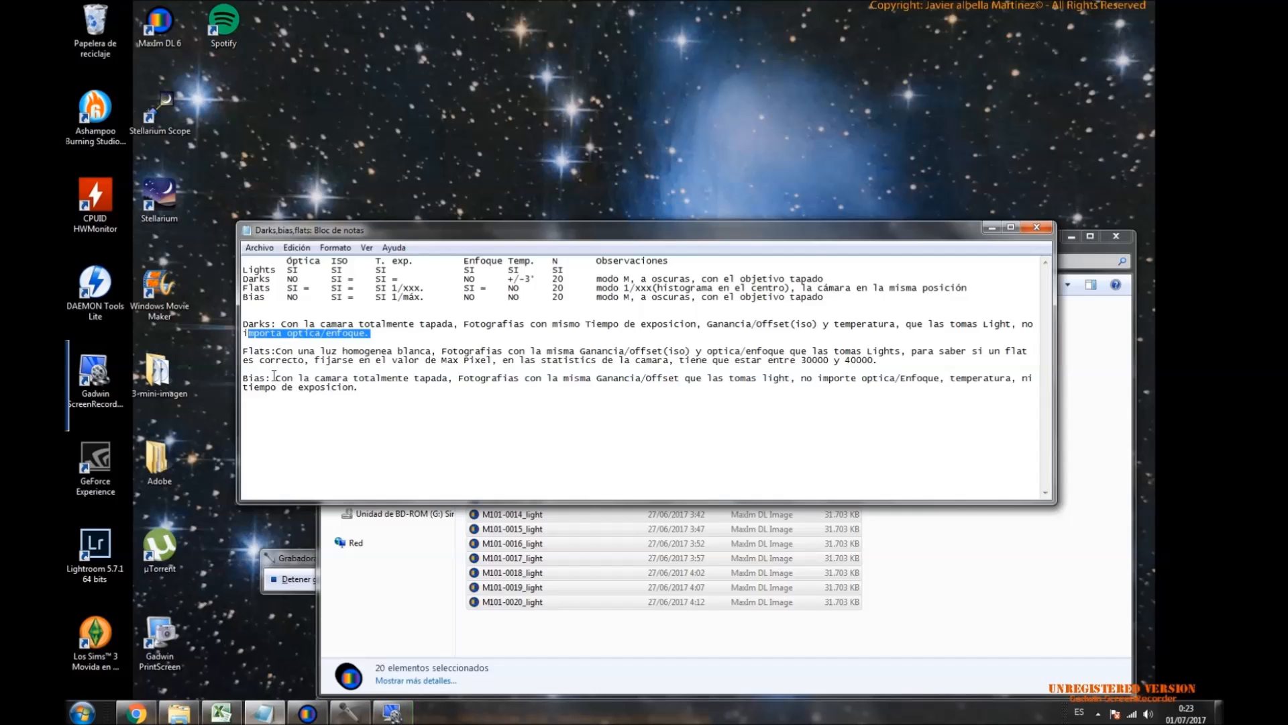
Highlight the Darks temperature tolerance in the table and the label of the Darks paragraph.
drag(508, 279, 537, 280)
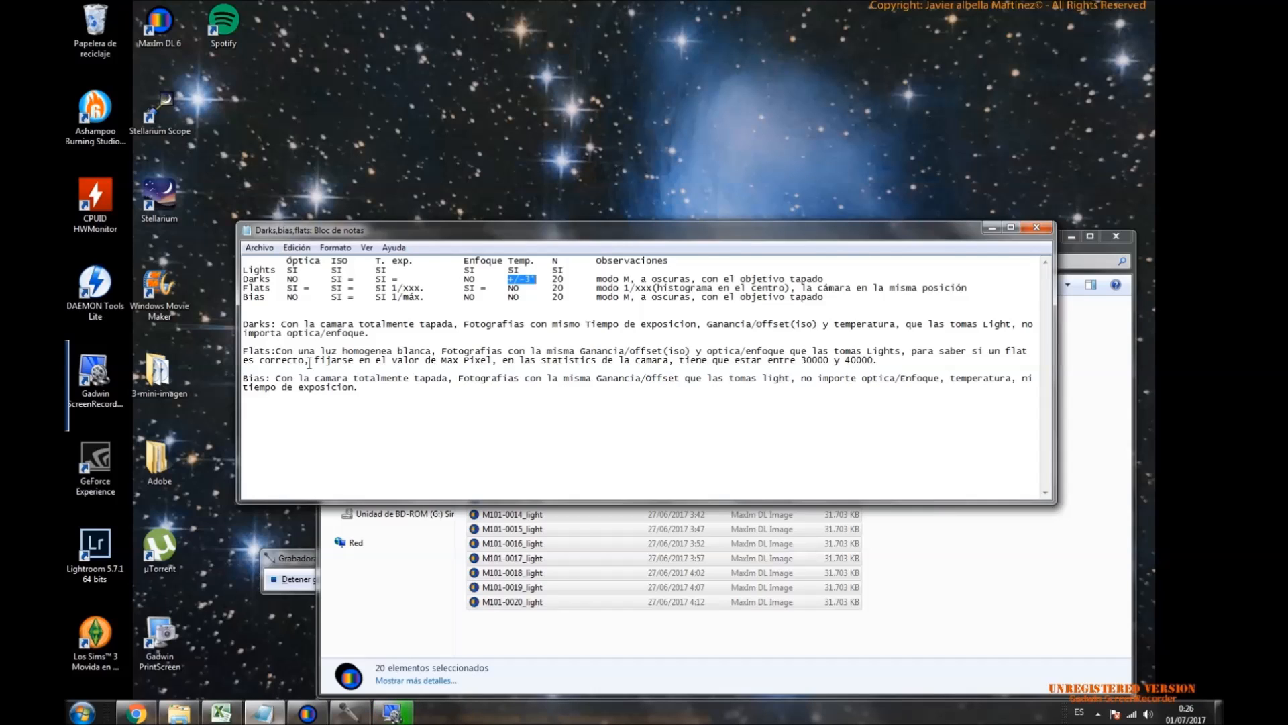
drag(371, 333, 243, 324)
click(276, 322)
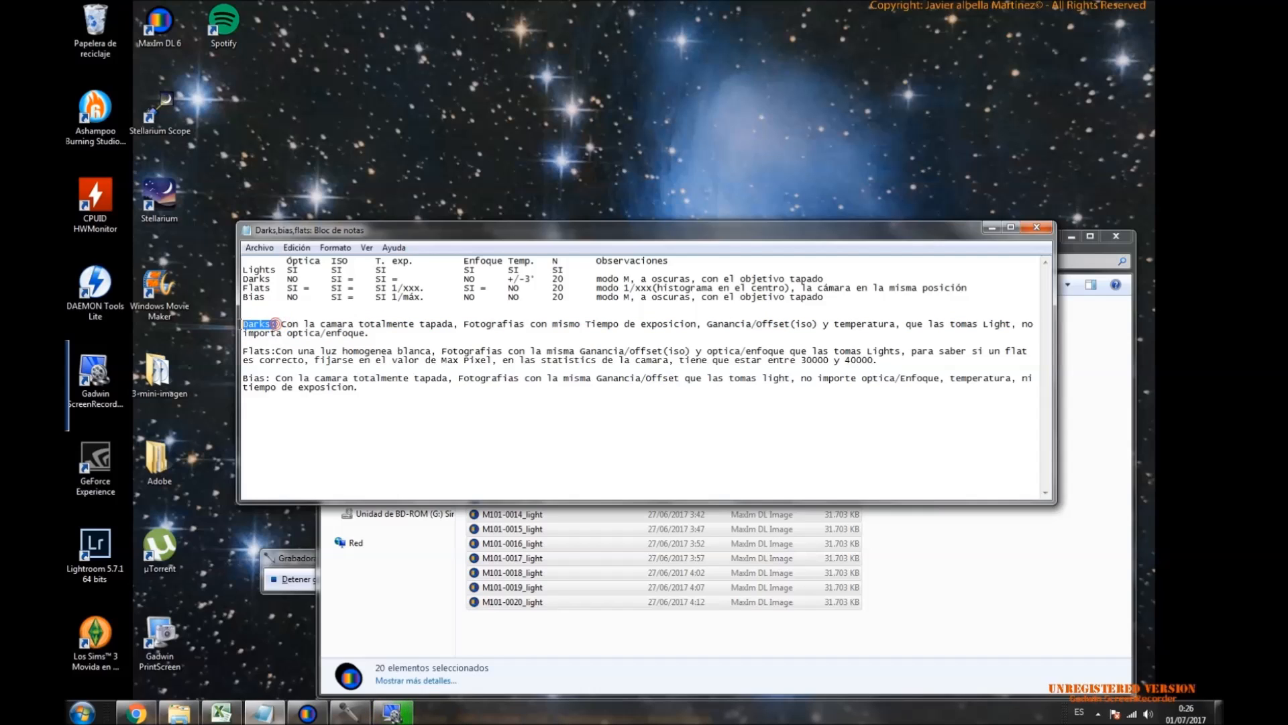
click(302, 326)
Highlight the Flats label and its requirements on white light, gain/offset and optics/focus matching the Lights.
drag(275, 350, 243, 350)
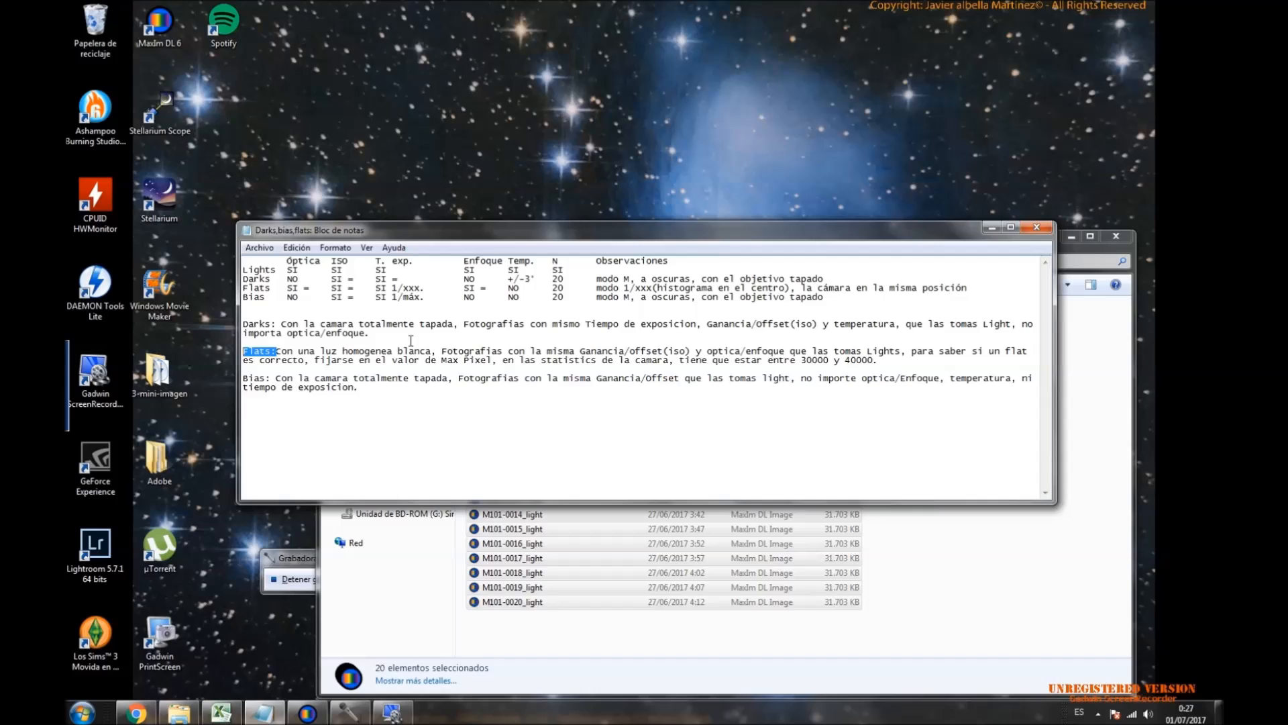
click(312, 348)
drag(276, 351, 542, 349)
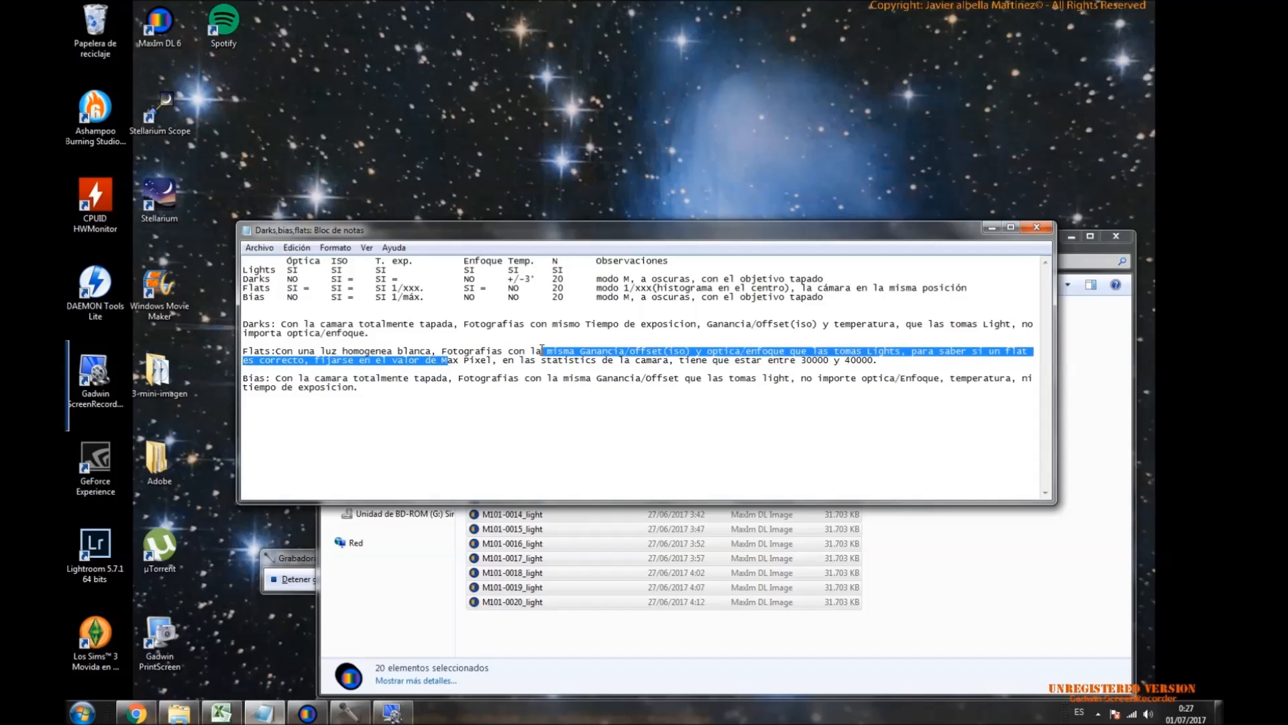
click(589, 349)
click(657, 349)
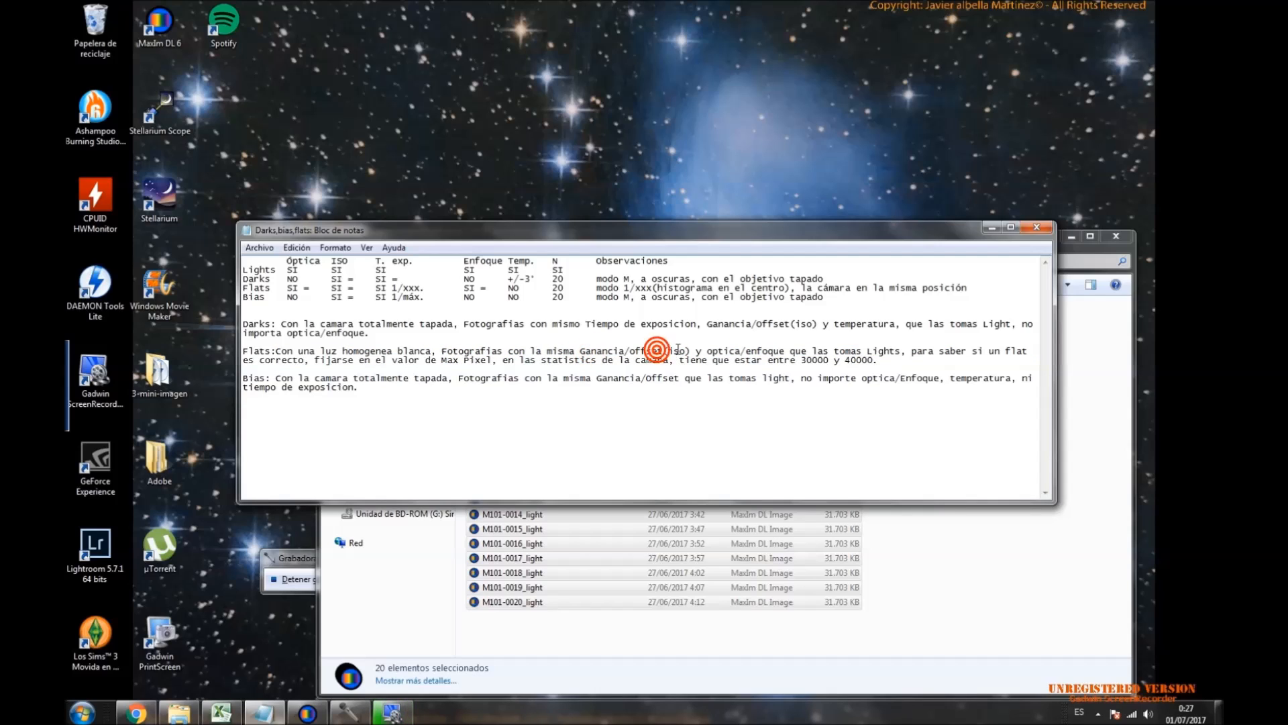
drag(708, 351, 784, 351)
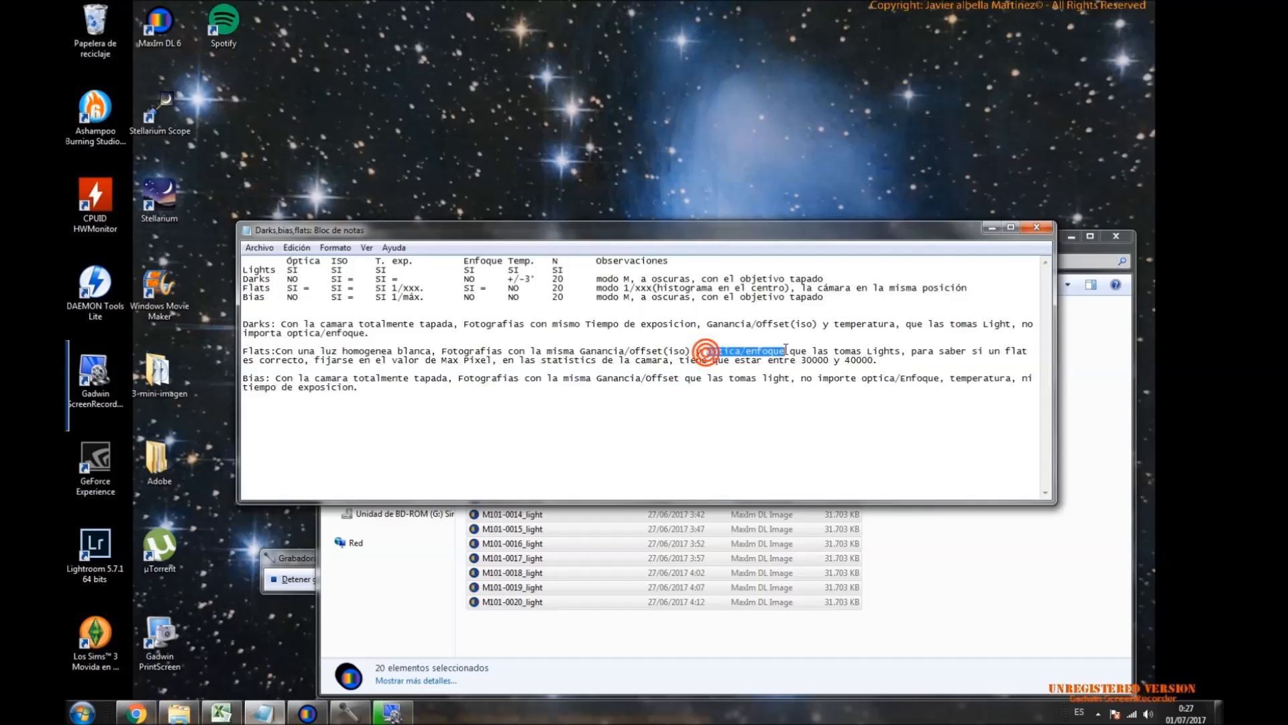
click(886, 348)
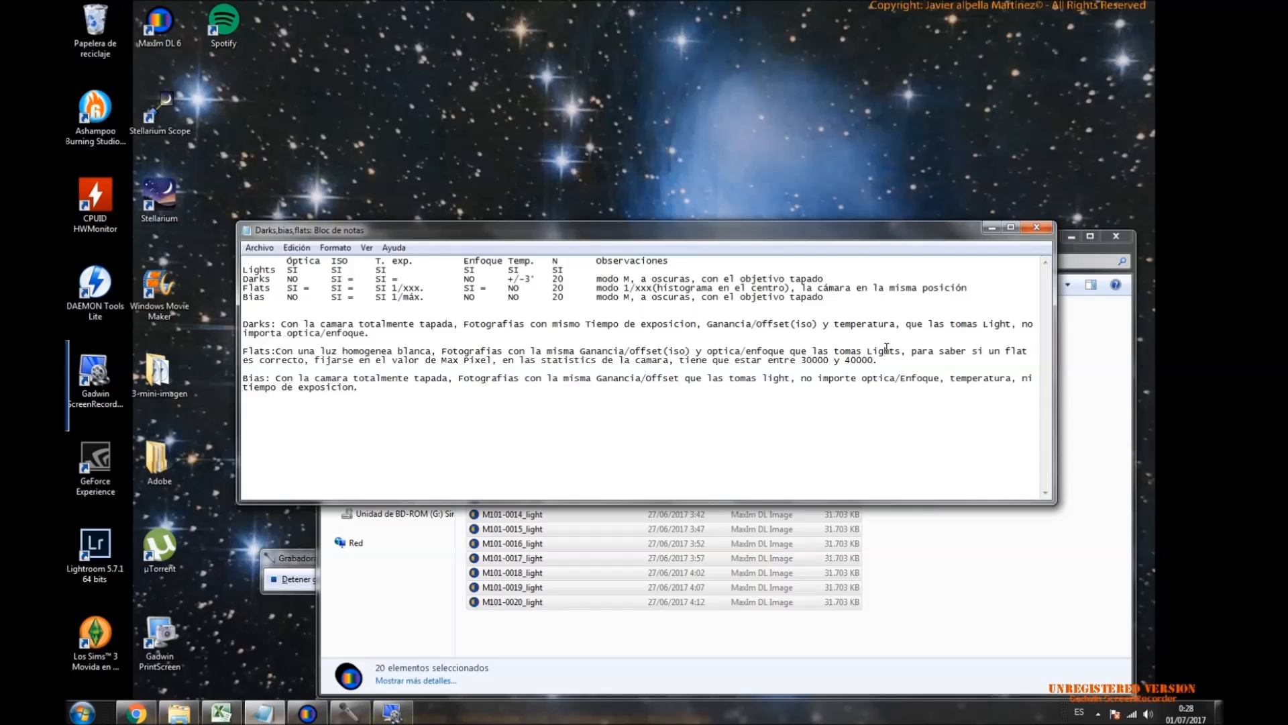
Highlight the Flats passage on checking whether a flat is correct, including the words "Max Pixel".
drag(912, 350, 1037, 352)
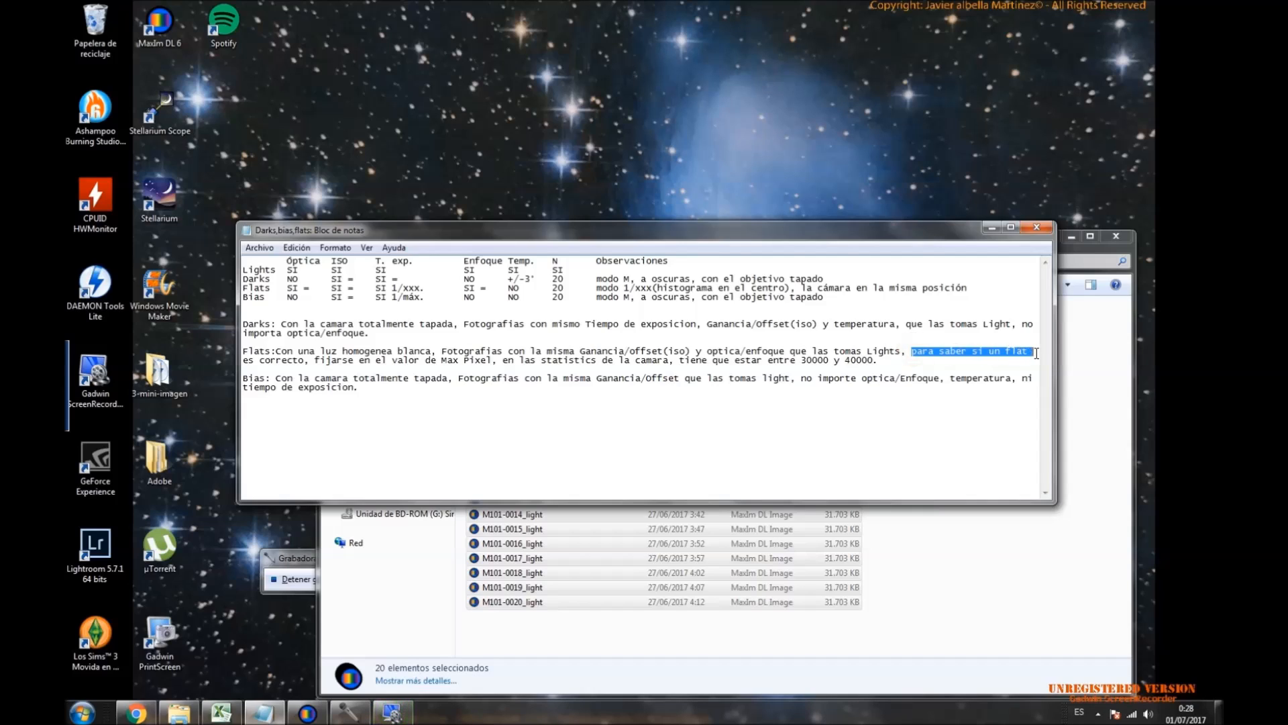
click(302, 361)
drag(342, 361, 440, 360)
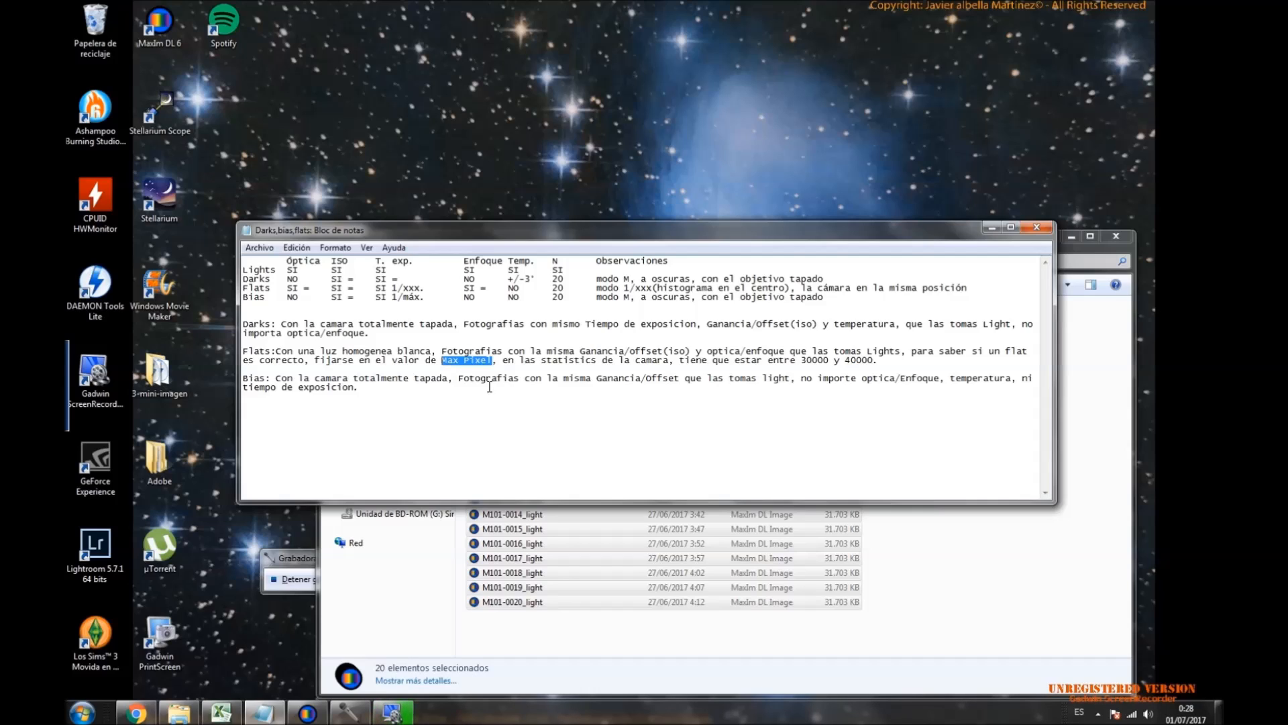
click(475, 359)
drag(440, 359, 491, 359)
Close the running MaxIm DL window and launch MaxIm DL 6 again.
right_click(308, 714)
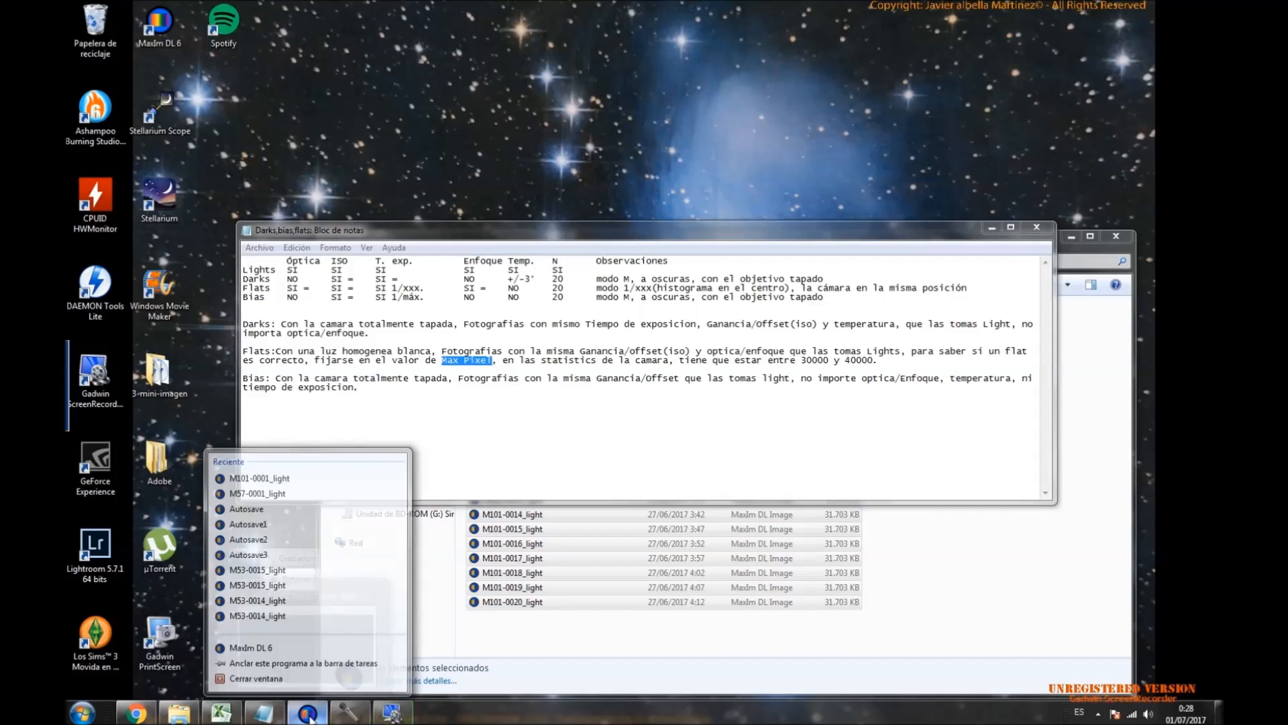
click(290, 675)
click(668, 383)
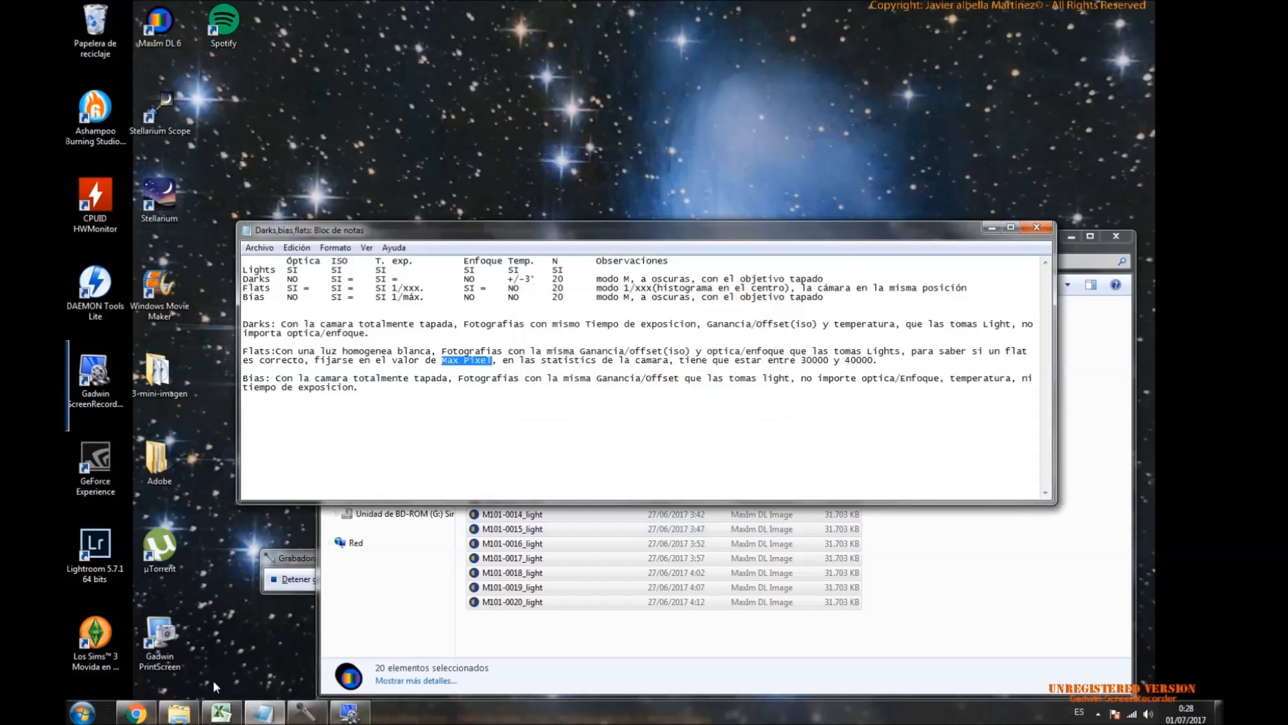
click(81, 713)
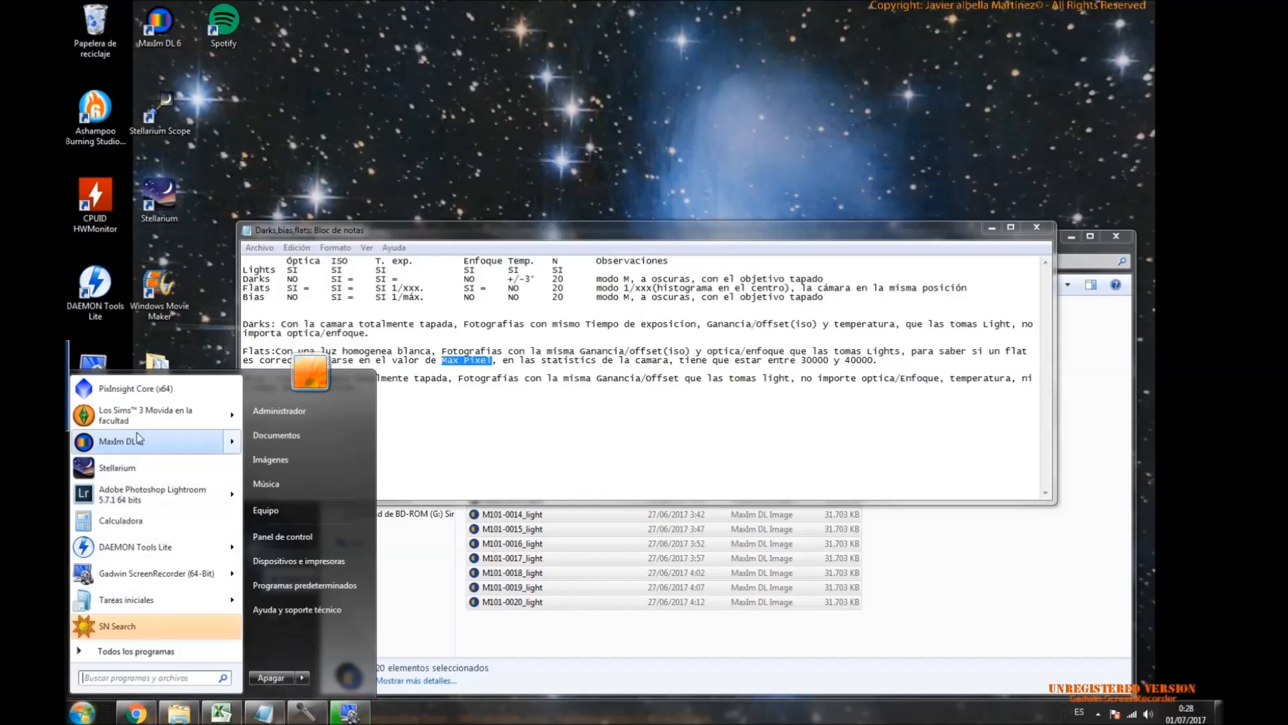
key(Escape)
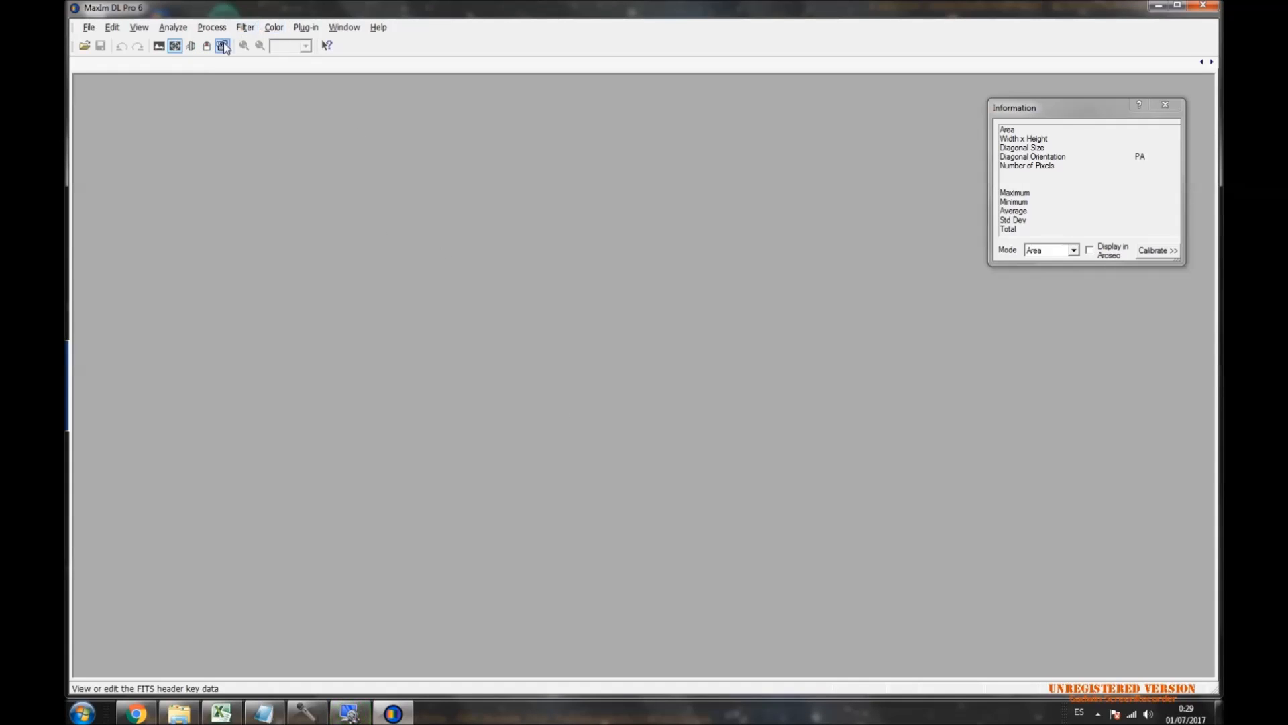
Show the Camera Control window and move it and the Screen Stretch window lower in the workspace.
click(191, 46)
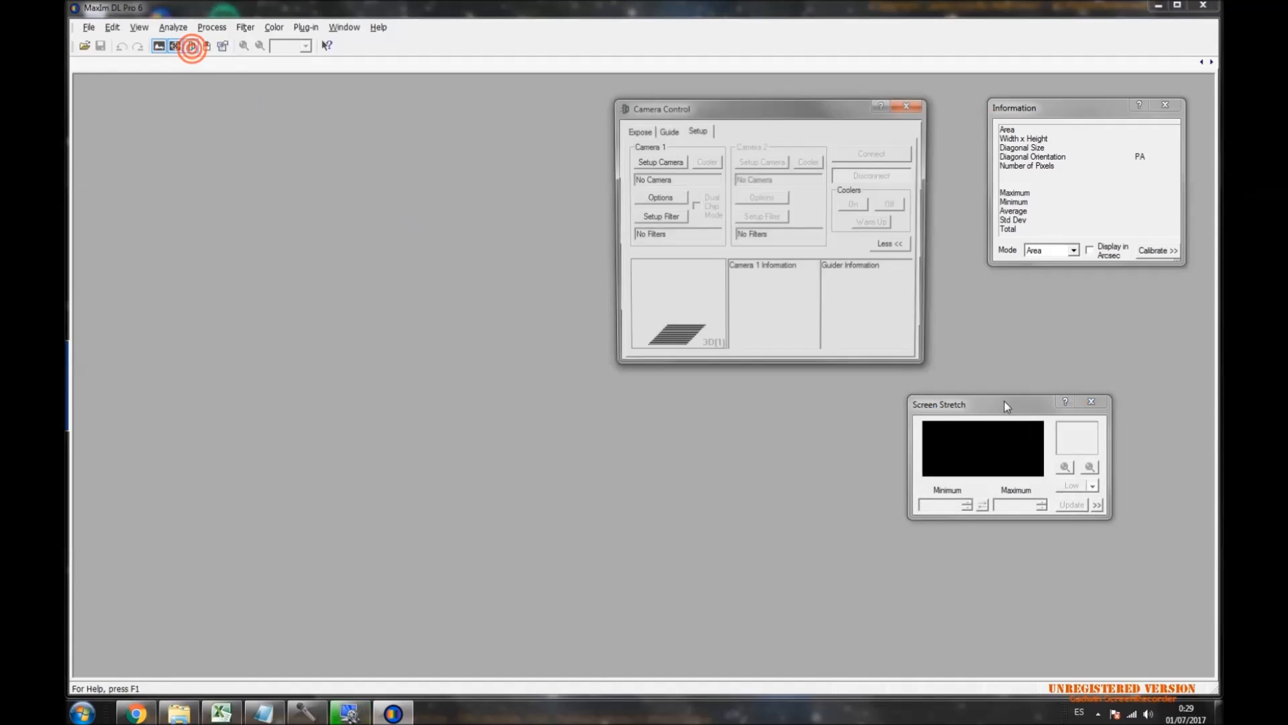
drag(999, 402, 1016, 510)
click(754, 109)
drag(753, 108, 759, 181)
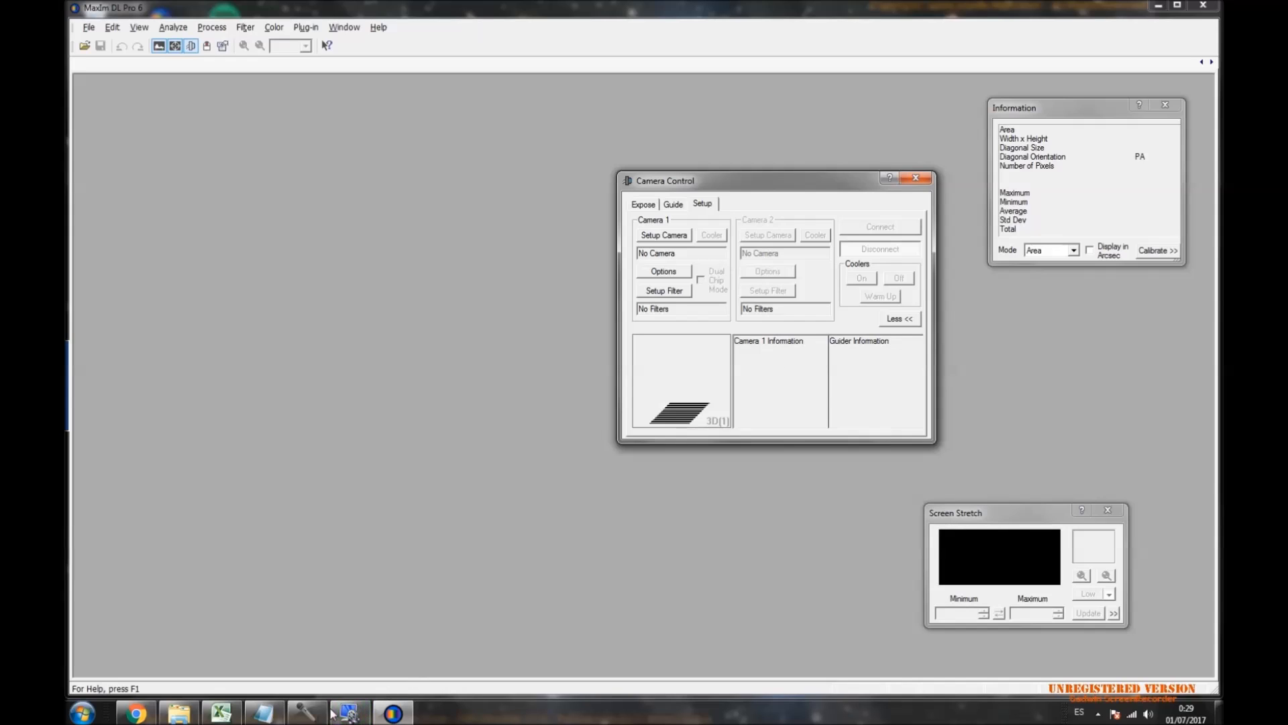
Switch to the Notepad notes, highlight "30000 y 40000" in the Flats paragraph and move the notes window lower.
click(263, 712)
drag(801, 361, 878, 361)
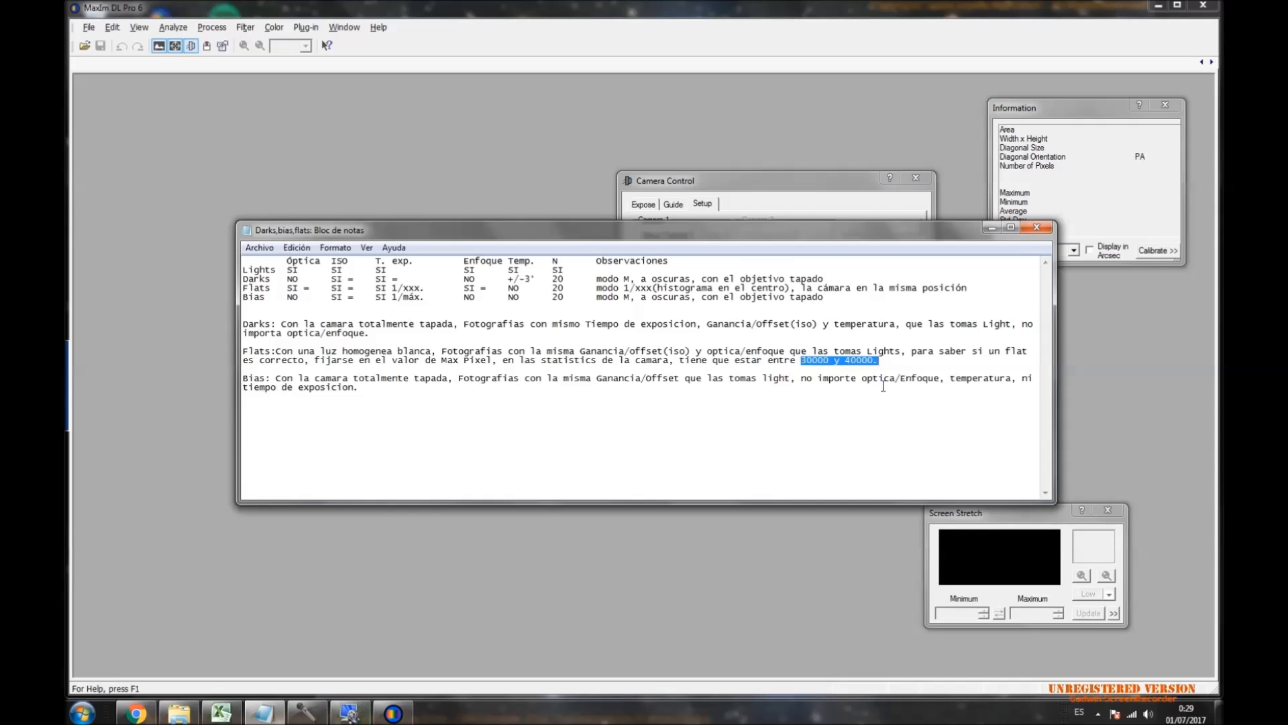
click(884, 363)
drag(874, 361, 804, 363)
drag(844, 236, 784, 402)
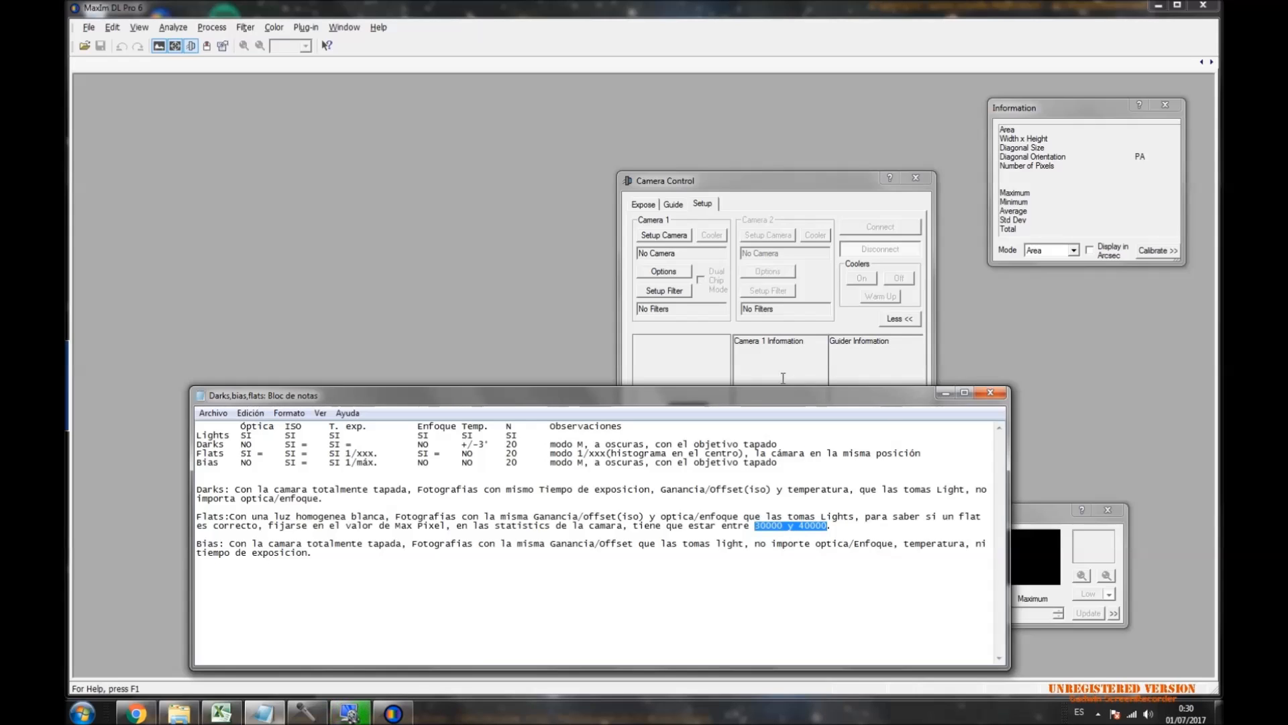
Highlight the optics, ISO and "SI 1/xxx" exposure-time entries of the Flats row in the table.
double_click(245, 453)
drag(285, 454, 308, 454)
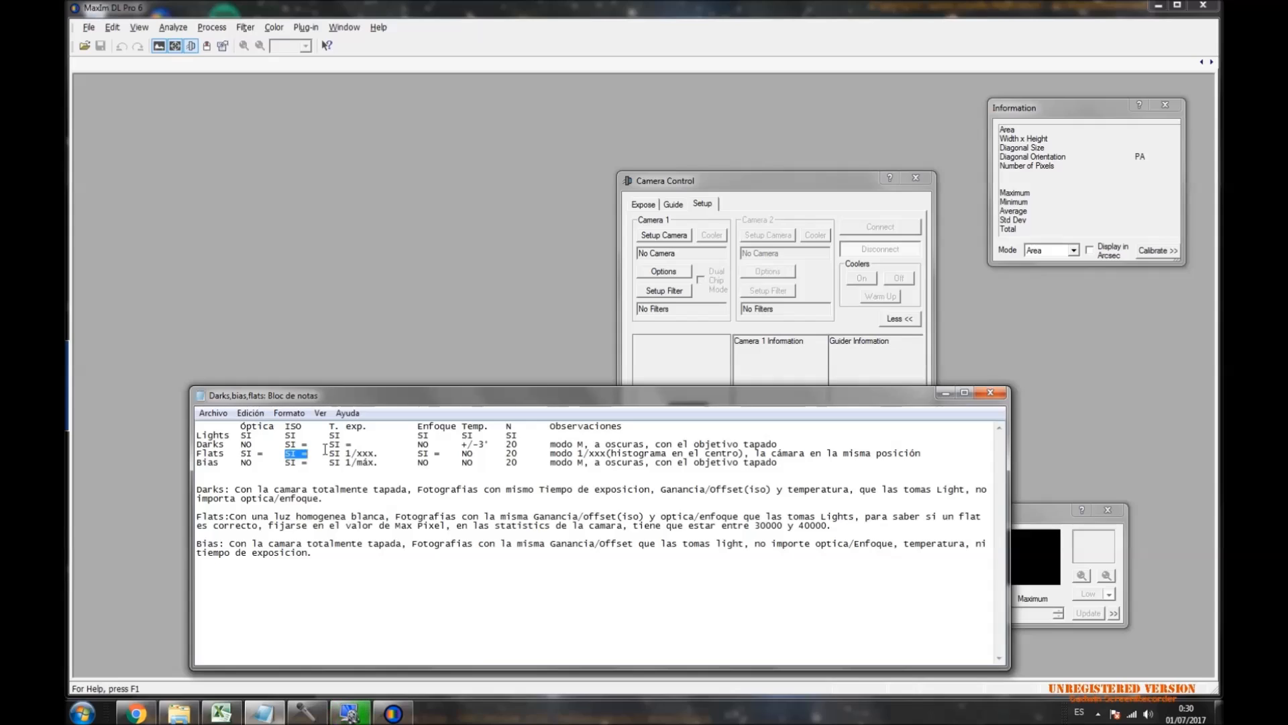
drag(328, 454, 374, 454)
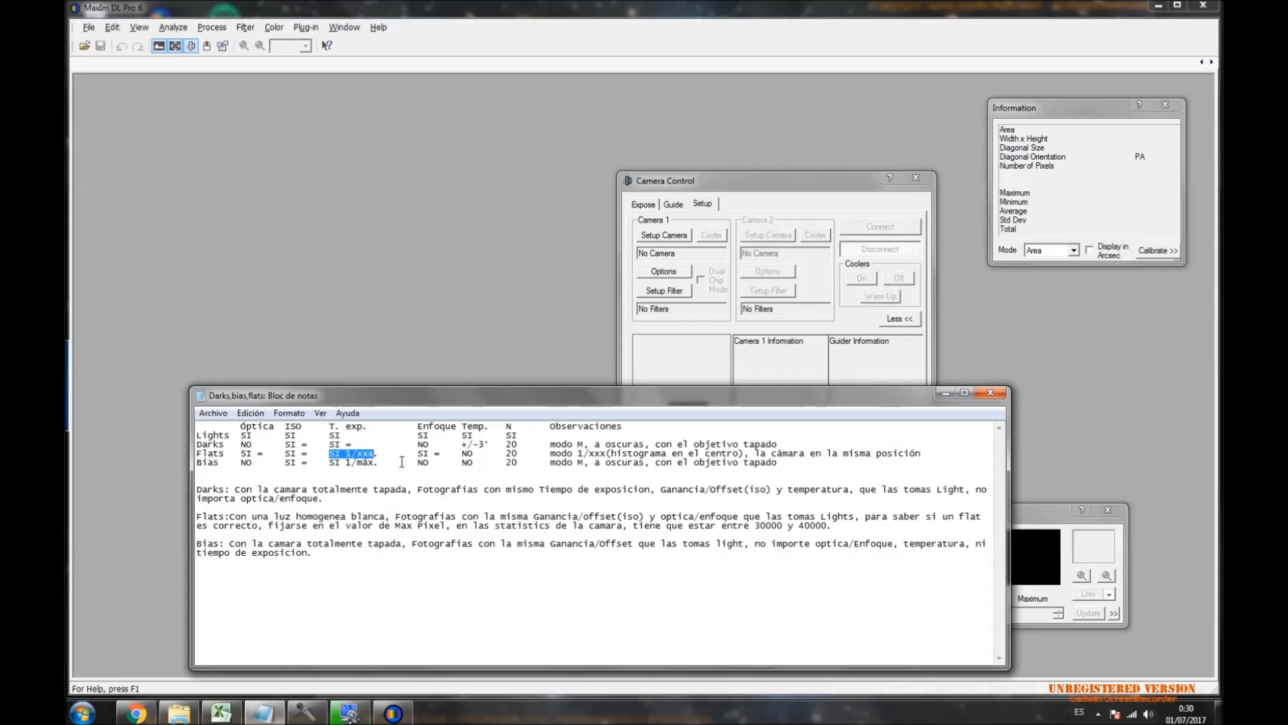
Highlight the 30000 lower limit and the words "Max Pixel" in the Flats paragraph.
click(756, 523)
click(842, 522)
drag(754, 525, 784, 525)
right_click(781, 525)
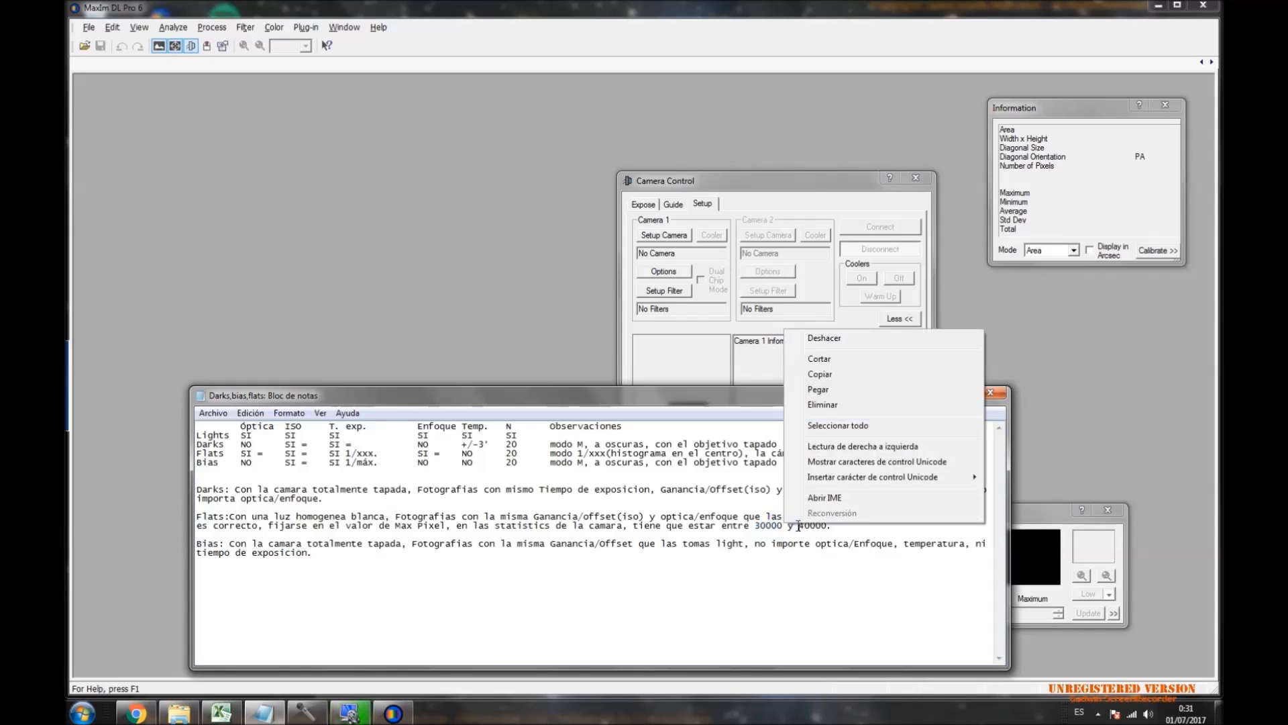
click(763, 522)
drag(446, 525, 383, 525)
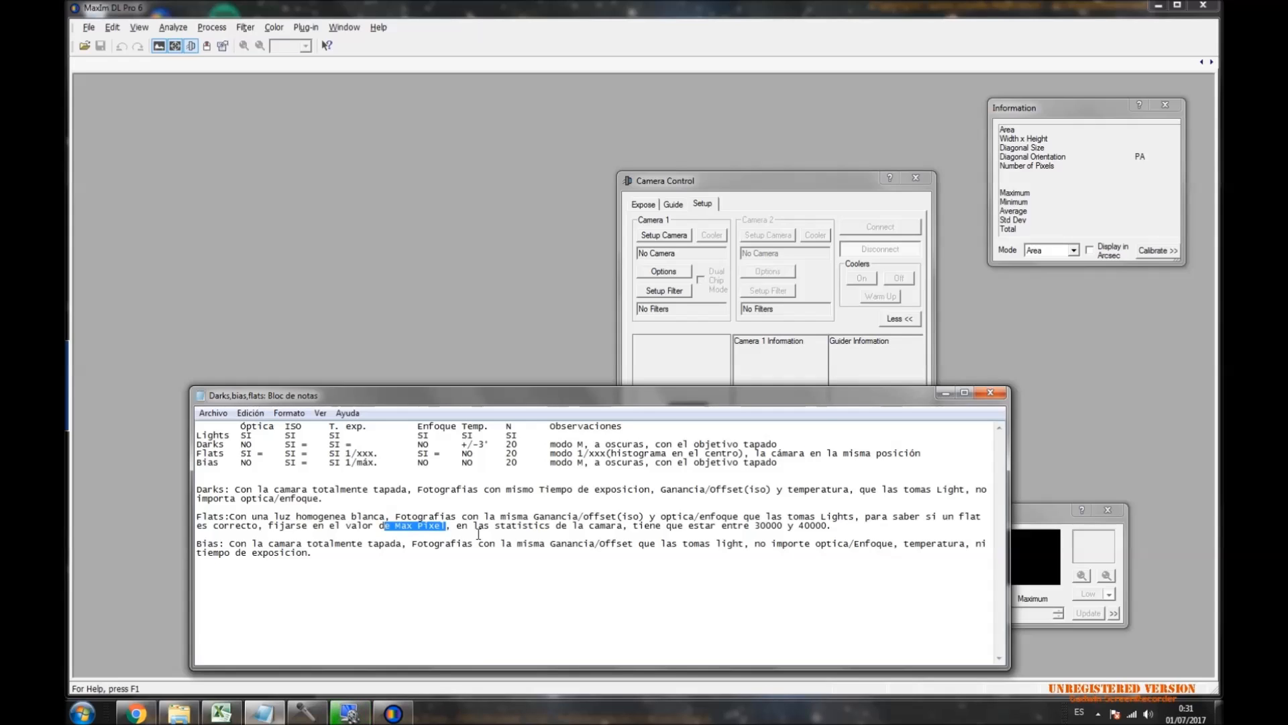
Highlight the 30000 and 40000 limits and the whole range in the Flats paragraph, and minimize the notes.
click(759, 526)
drag(770, 527, 781, 528)
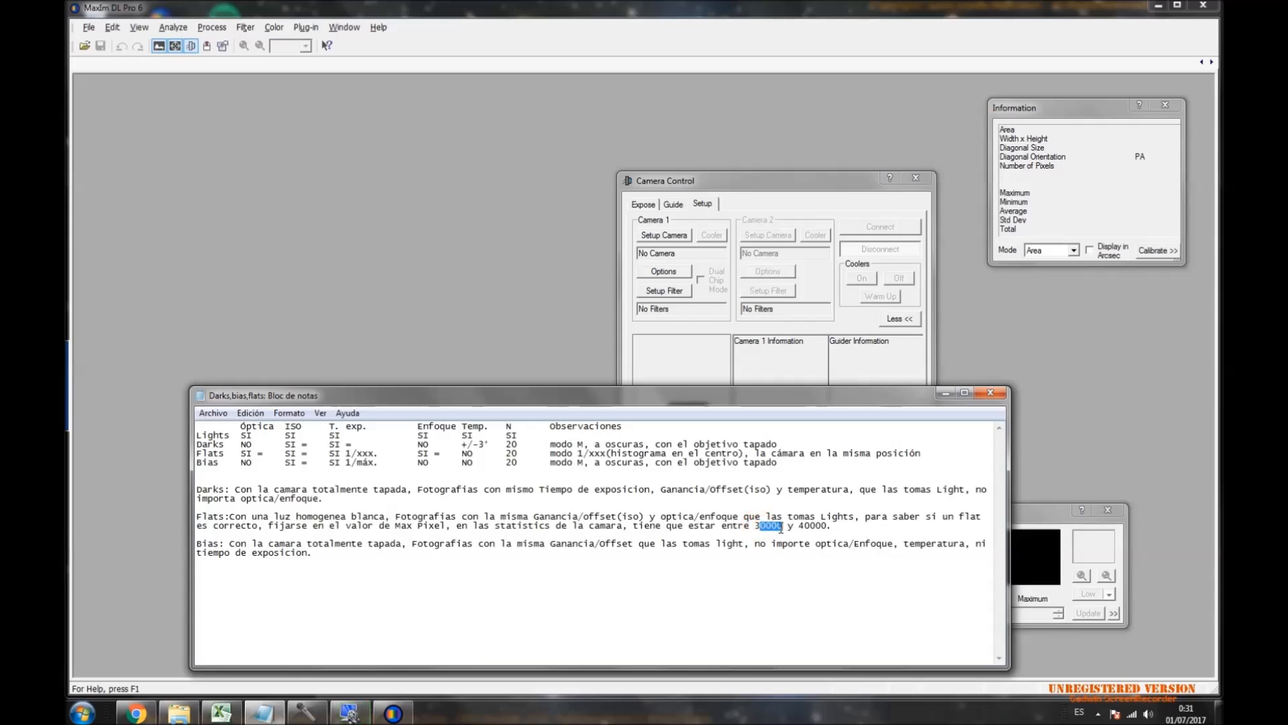
click(773, 525)
drag(805, 525, 825, 526)
drag(834, 527, 750, 526)
click(944, 394)
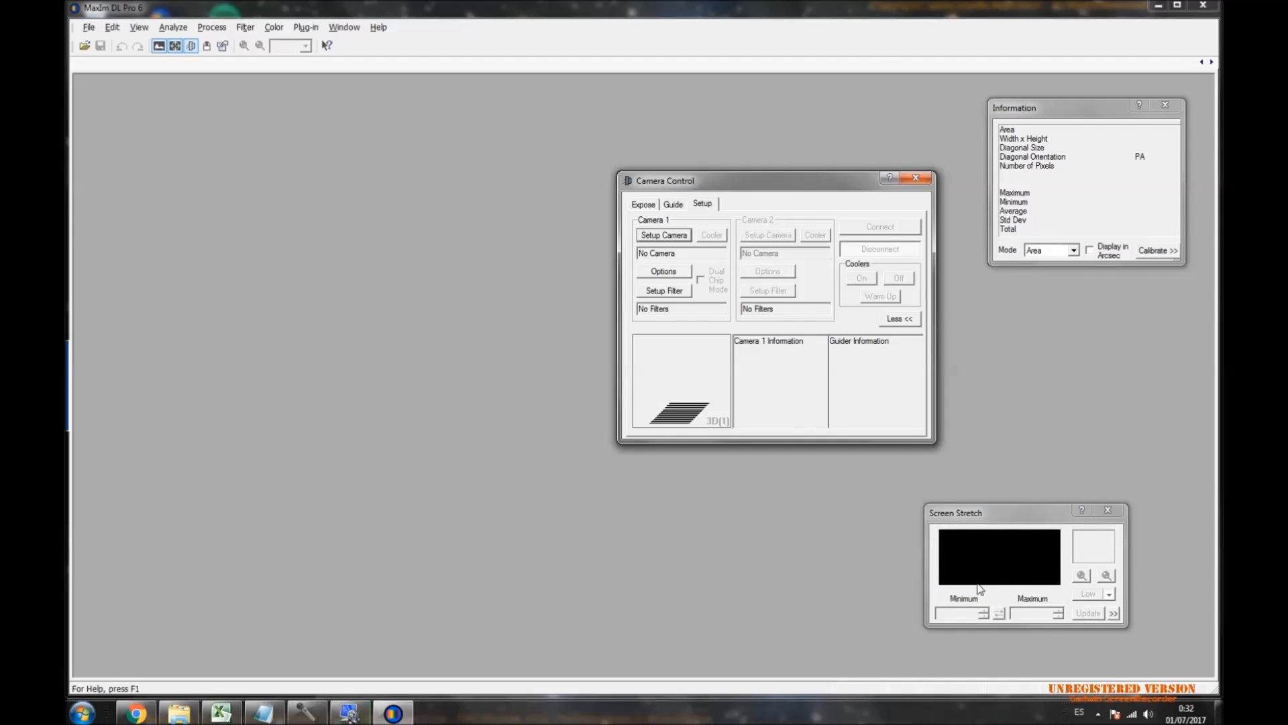
Open the flat frame Flat-0060 from the Foco Primario folder in MaxIm DL.
click(85, 45)
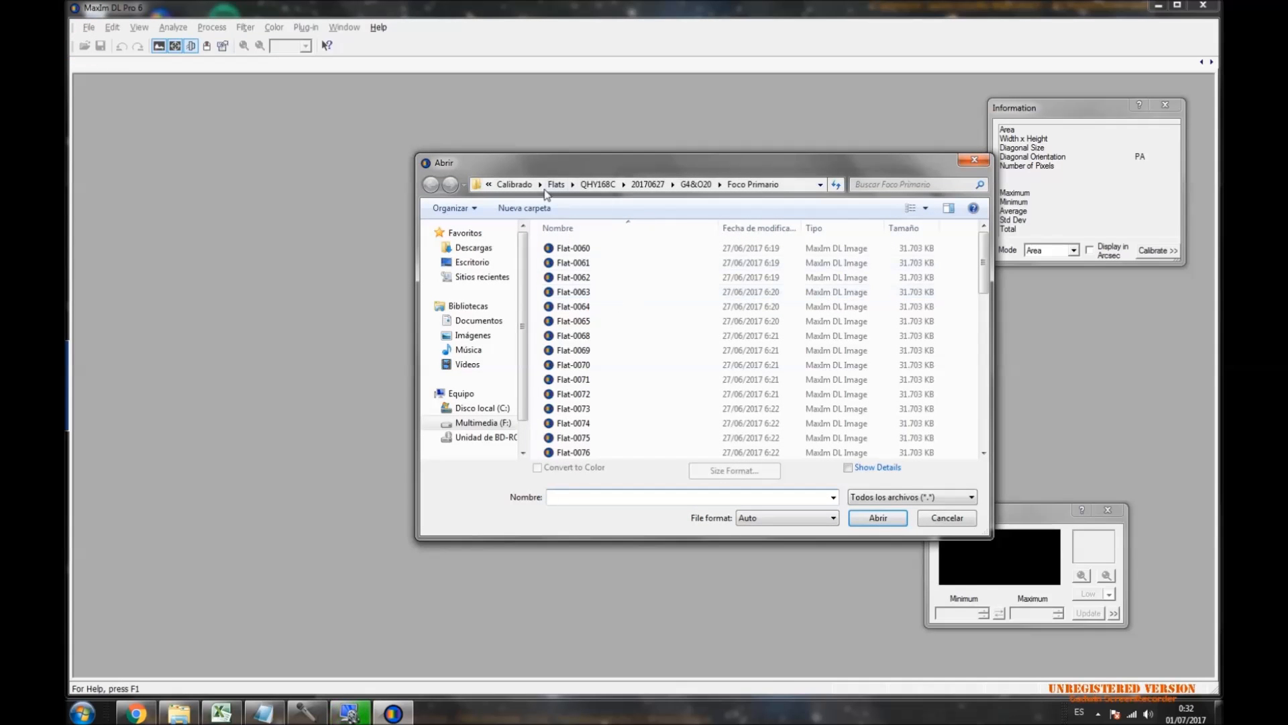
click(574, 248)
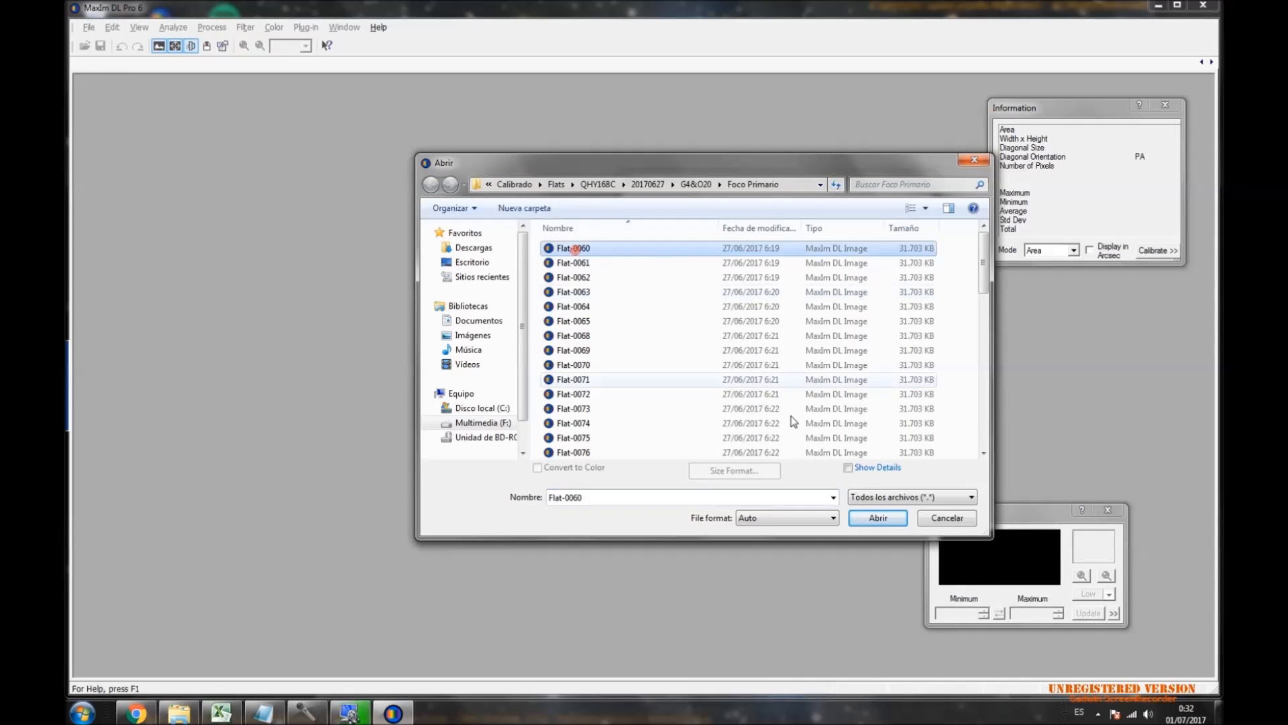
click(877, 518)
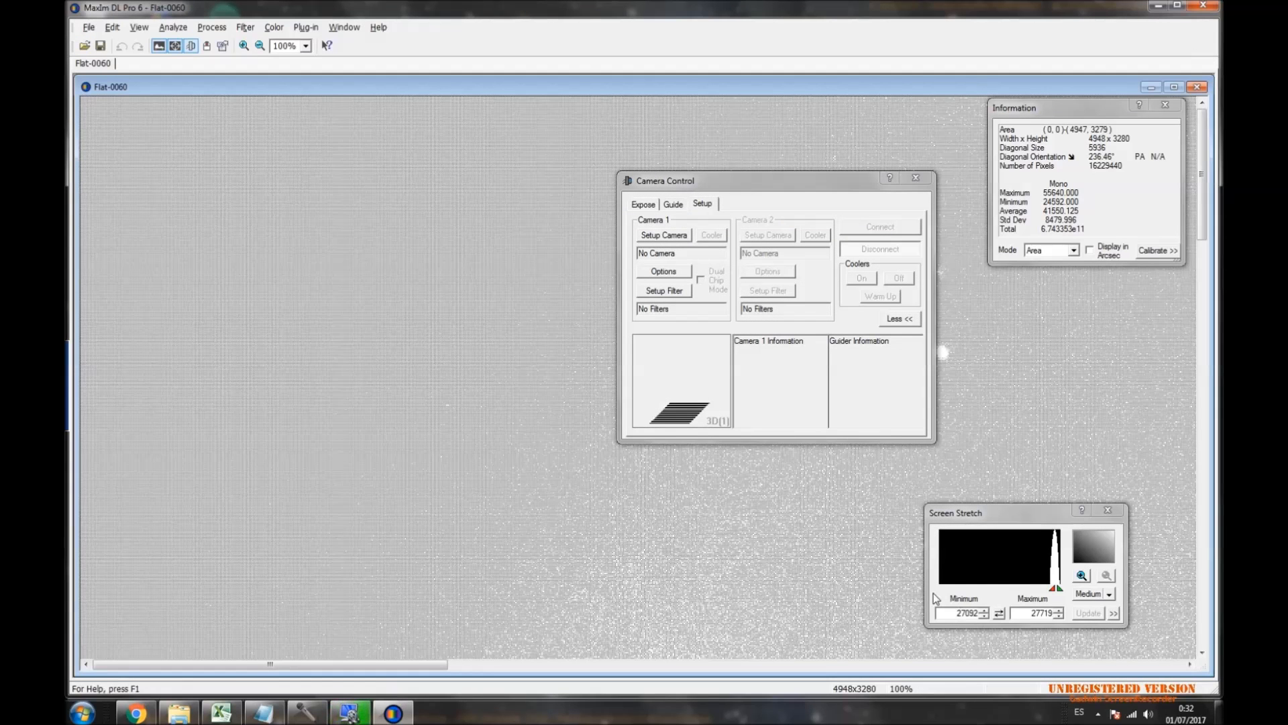
Zoom the flat frame out to 25% and set its screen stretch to Max Val.
click(260, 46)
click(260, 46)
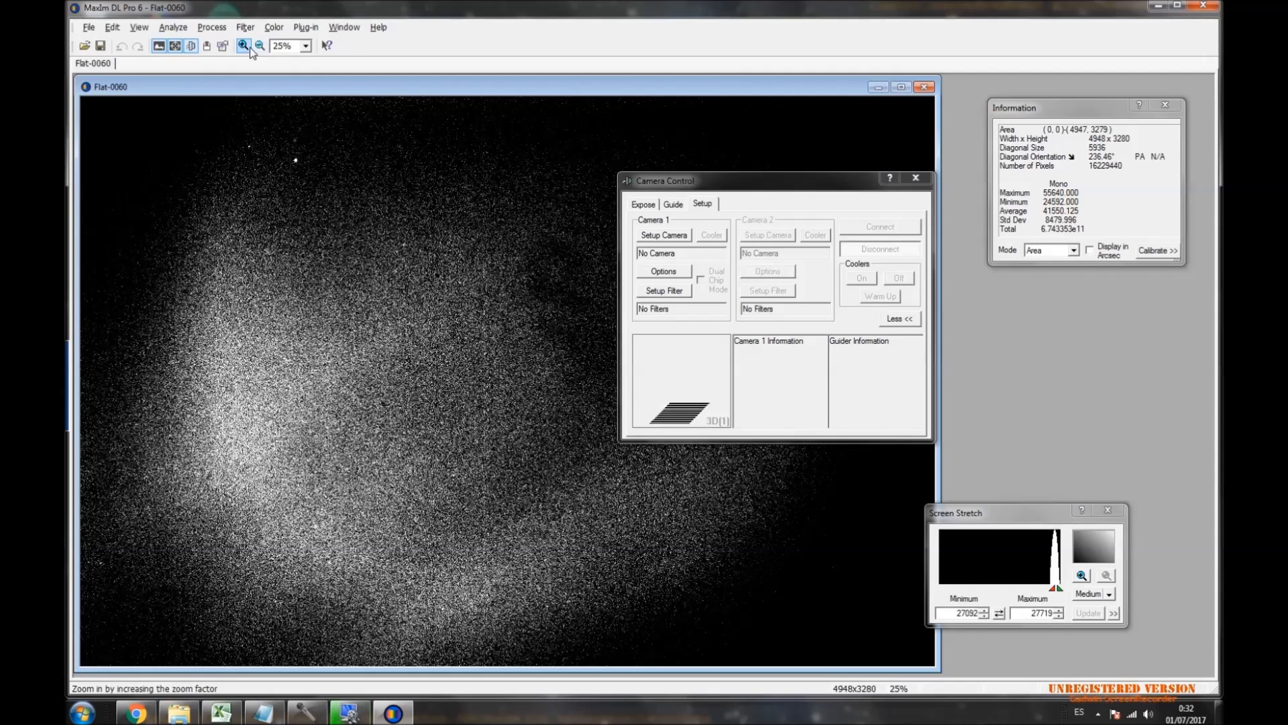
click(1109, 594)
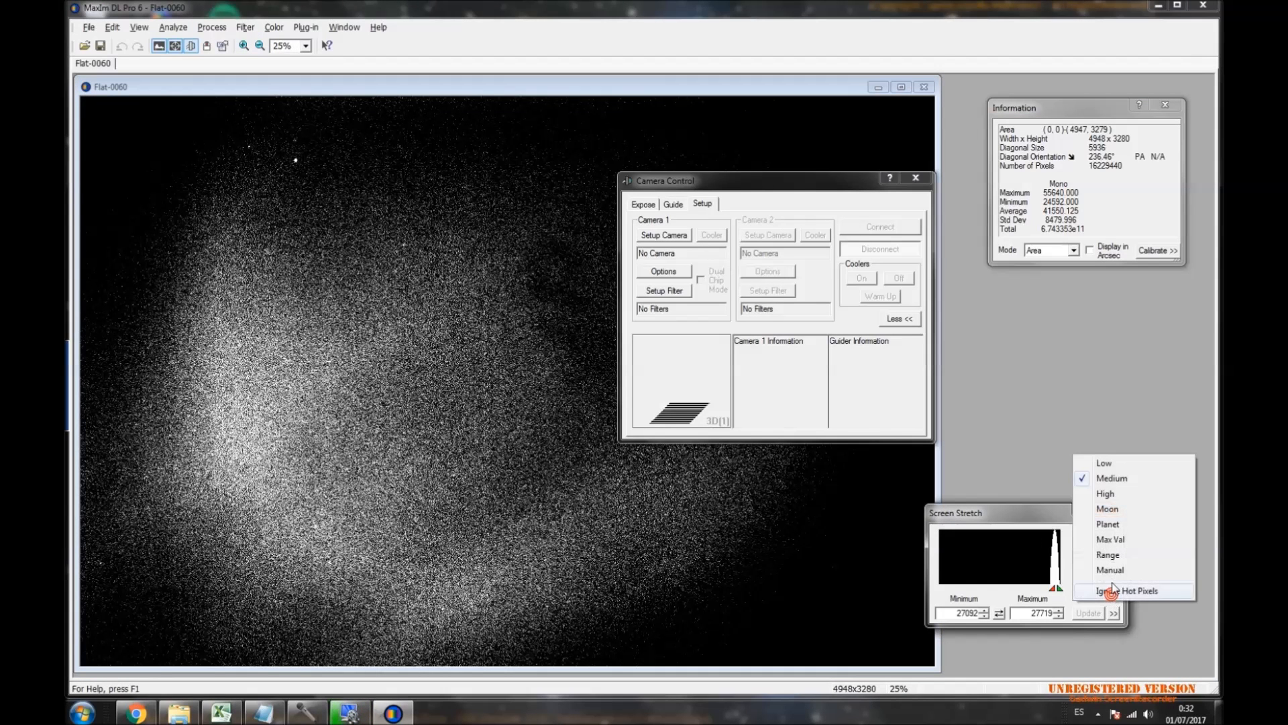
click(1111, 539)
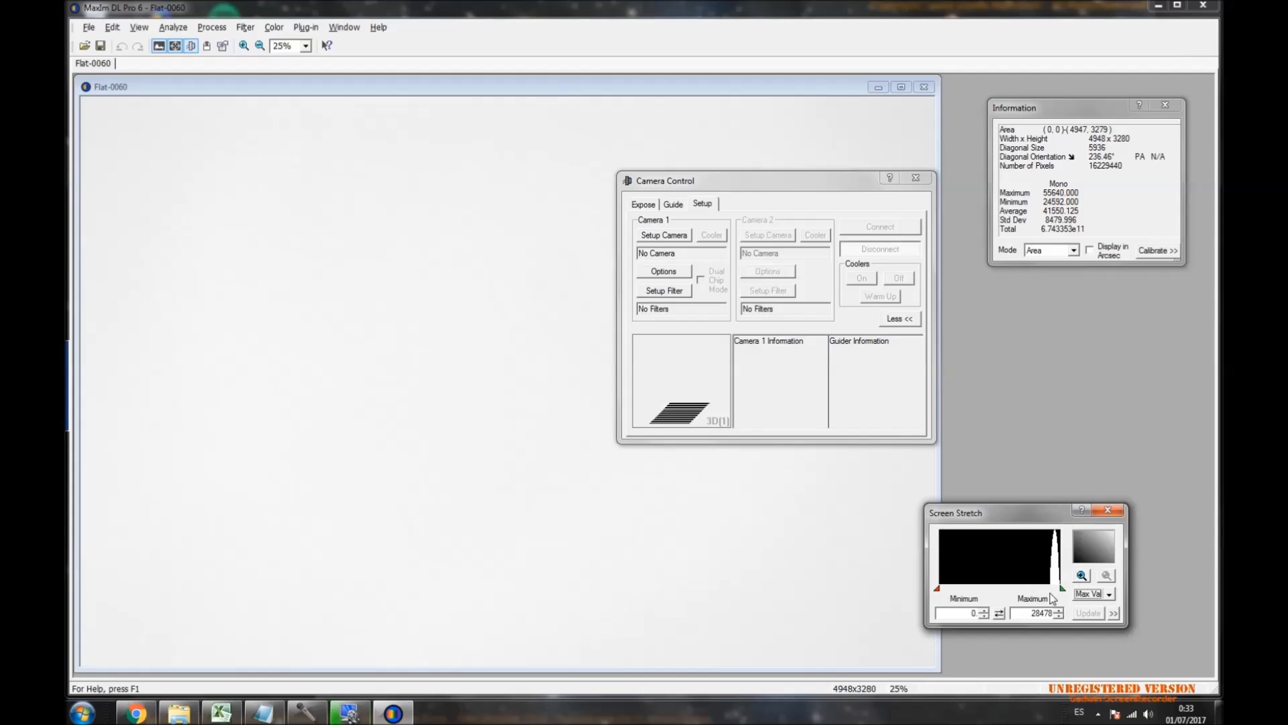
Check the sound recorder and compare the notes' 30000 to 40000 range with the flat's Screen Stretch maximum.
click(264, 712)
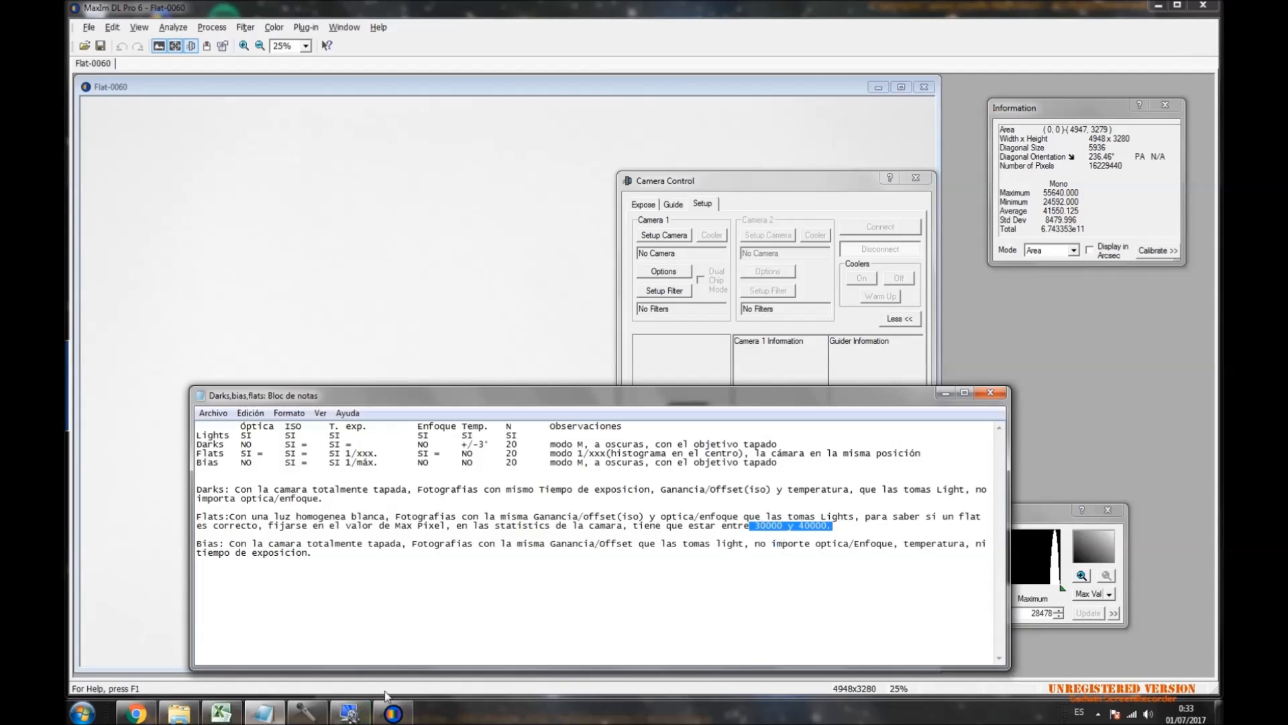
click(311, 717)
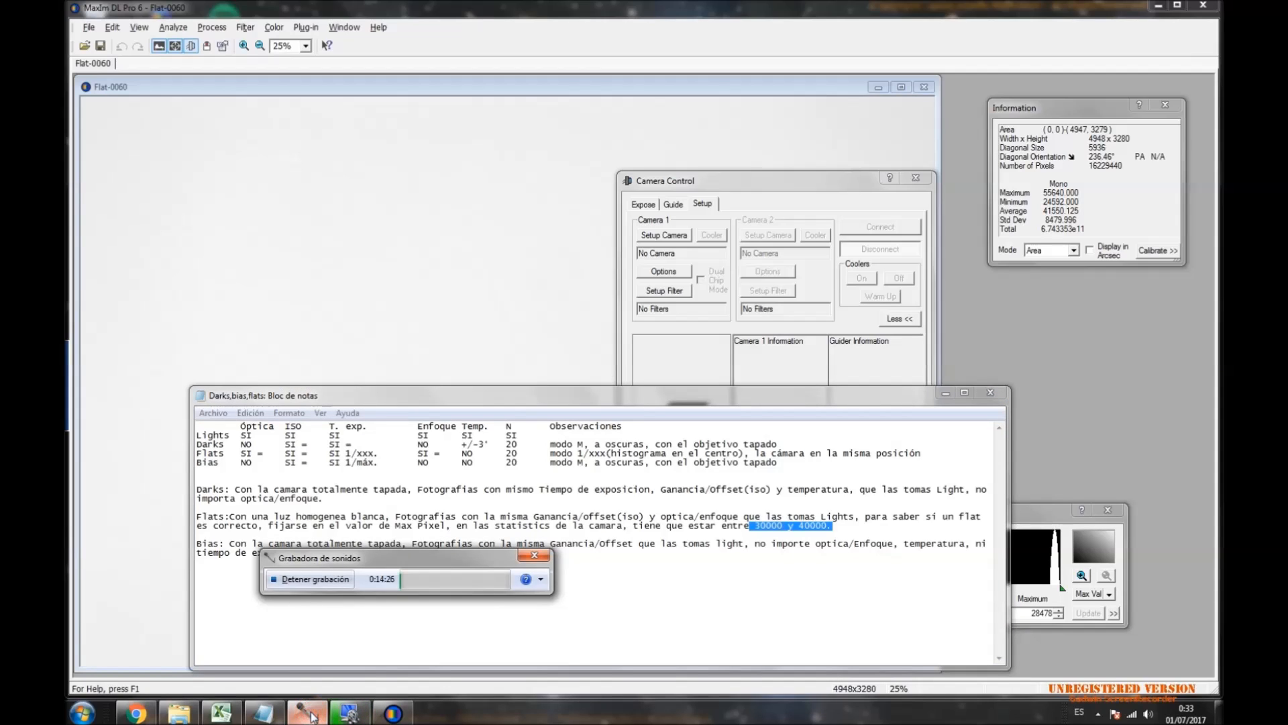
click(595, 621)
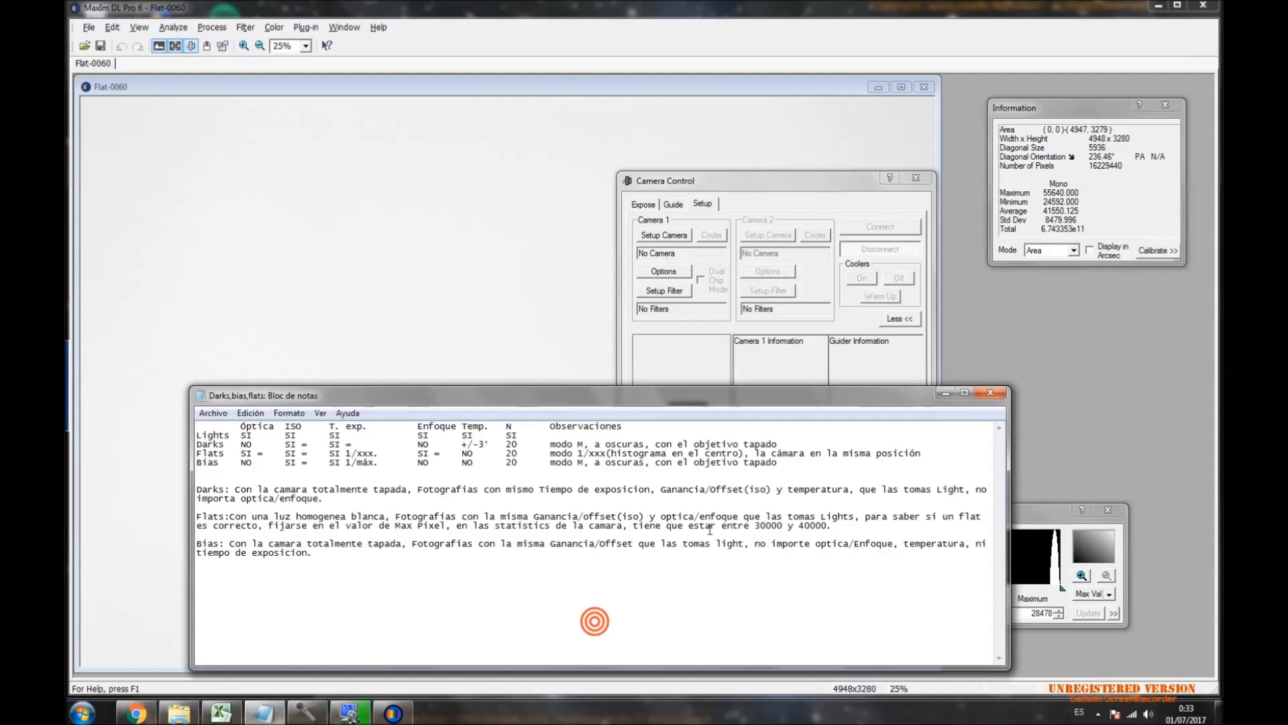
click(1026, 515)
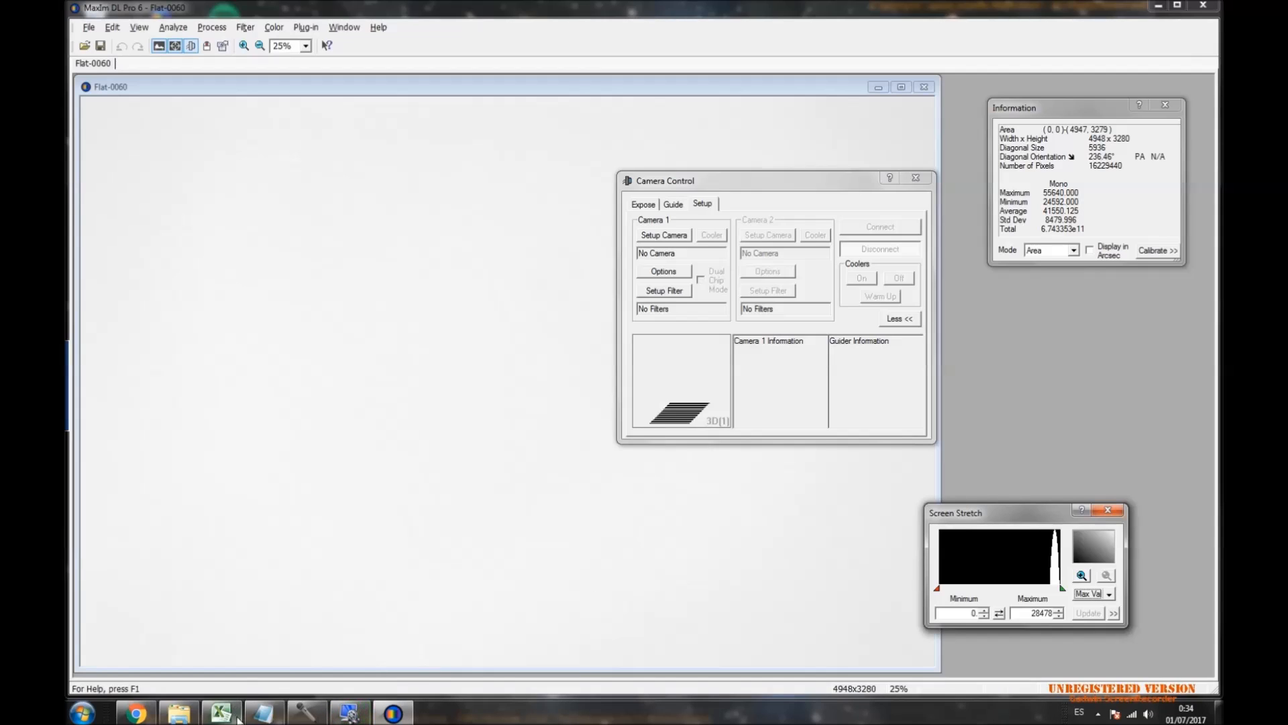
Return to the notes and highlight the Flats label, the Bias label and the full Bias paragraph.
click(264, 712)
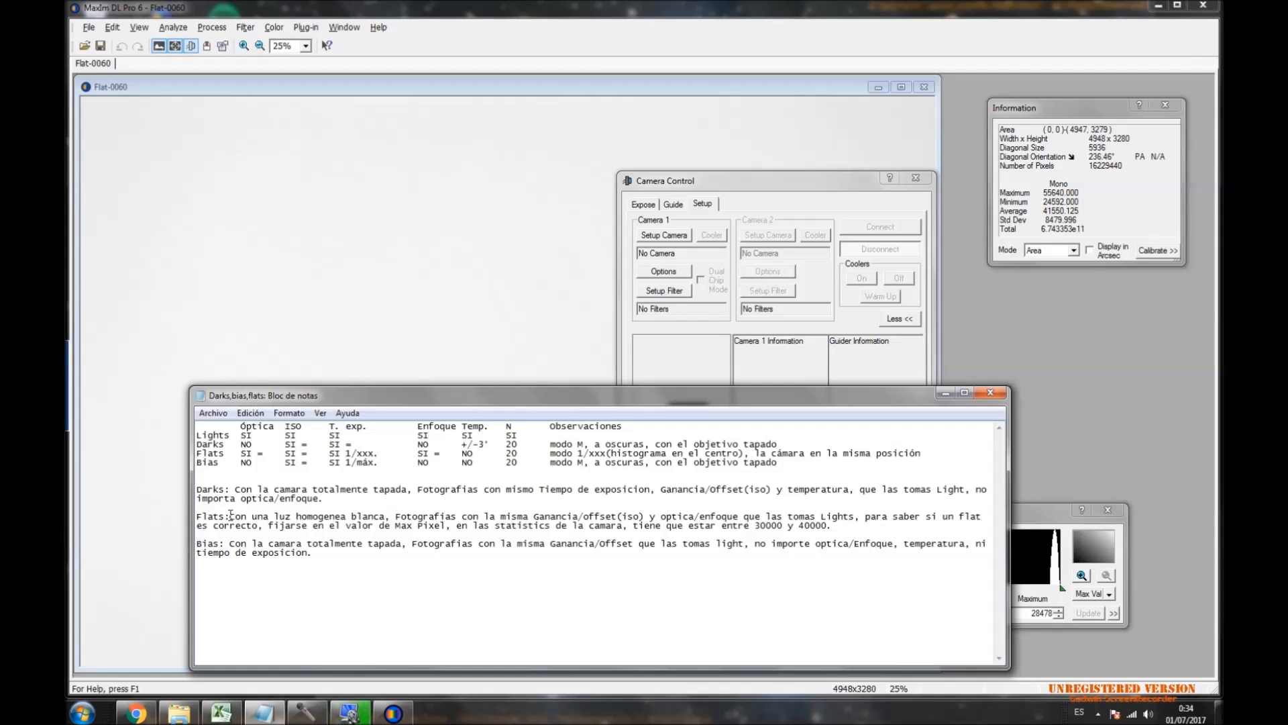
drag(230, 516, 198, 516)
click(232, 485)
click(216, 492)
drag(222, 543, 179, 543)
drag(234, 544, 589, 575)
click(314, 558)
Highlight the Darks row entries for optics, ISO, exposure time, focus, temperature and number of frames.
drag(241, 445, 307, 445)
mouse_move(327, 439)
mouse_down()
mouse_move(349, 444)
mouse_move(329, 444)
mouse_up()
click(349, 444)
drag(416, 445, 487, 443)
click(507, 446)
drag(520, 445, 521, 445)
Point out the Flats row and highlight its optics and ISO entries and its 1/xxx exposure time.
click(204, 455)
drag(241, 453, 306, 454)
right_click(304, 452)
click(296, 454)
drag(329, 453, 342, 454)
drag(346, 454, 375, 454)
Highlight the 40000 limit in the Flats paragraph, compare it with MaxIm DL's Screen Stretch histogram and return to the notes.
drag(834, 527, 793, 526)
click(1034, 512)
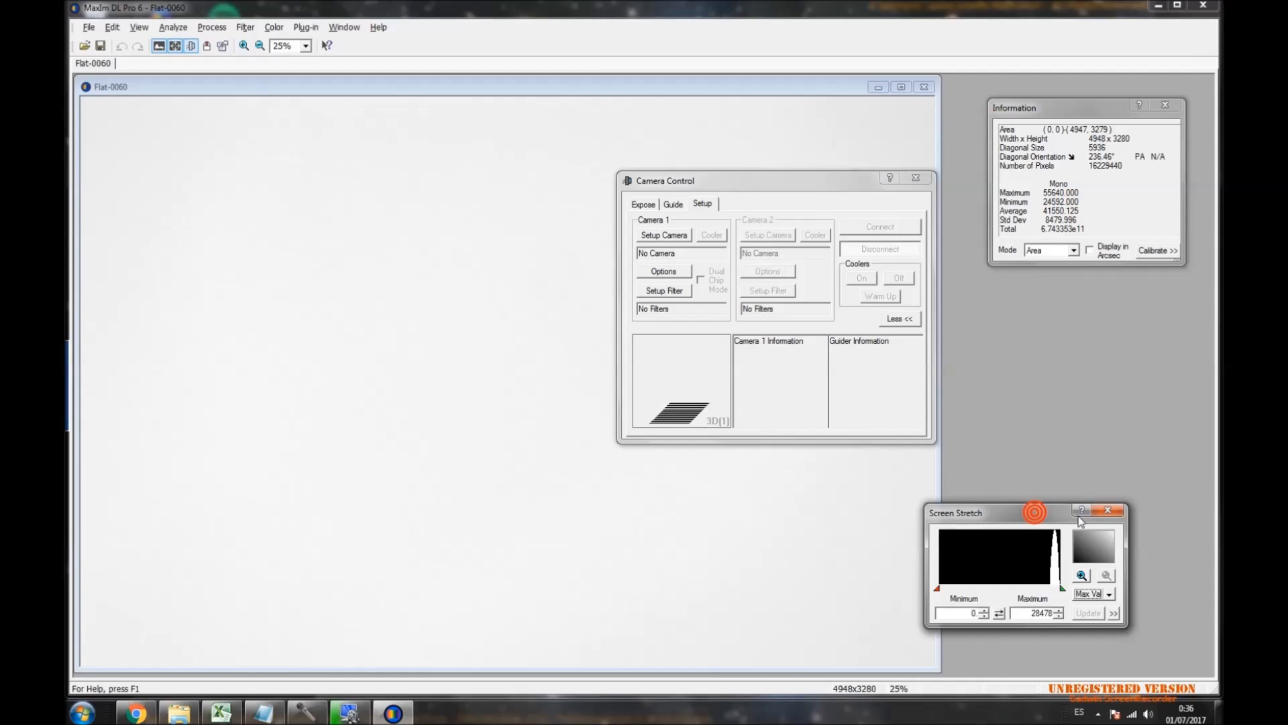
click(264, 712)
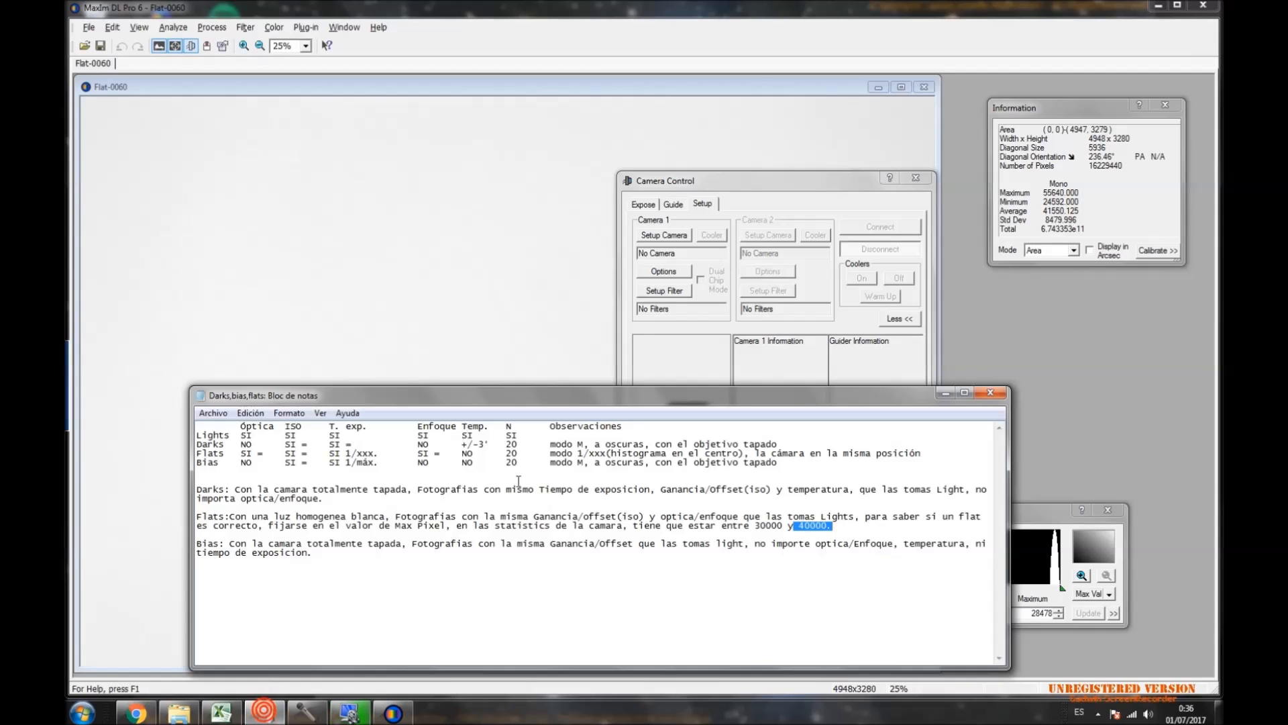
Point out the temperature and frame-count entries of the Flats row, and switch to the MaxIm DL Screen Stretch window.
drag(460, 453, 477, 453)
click(502, 453)
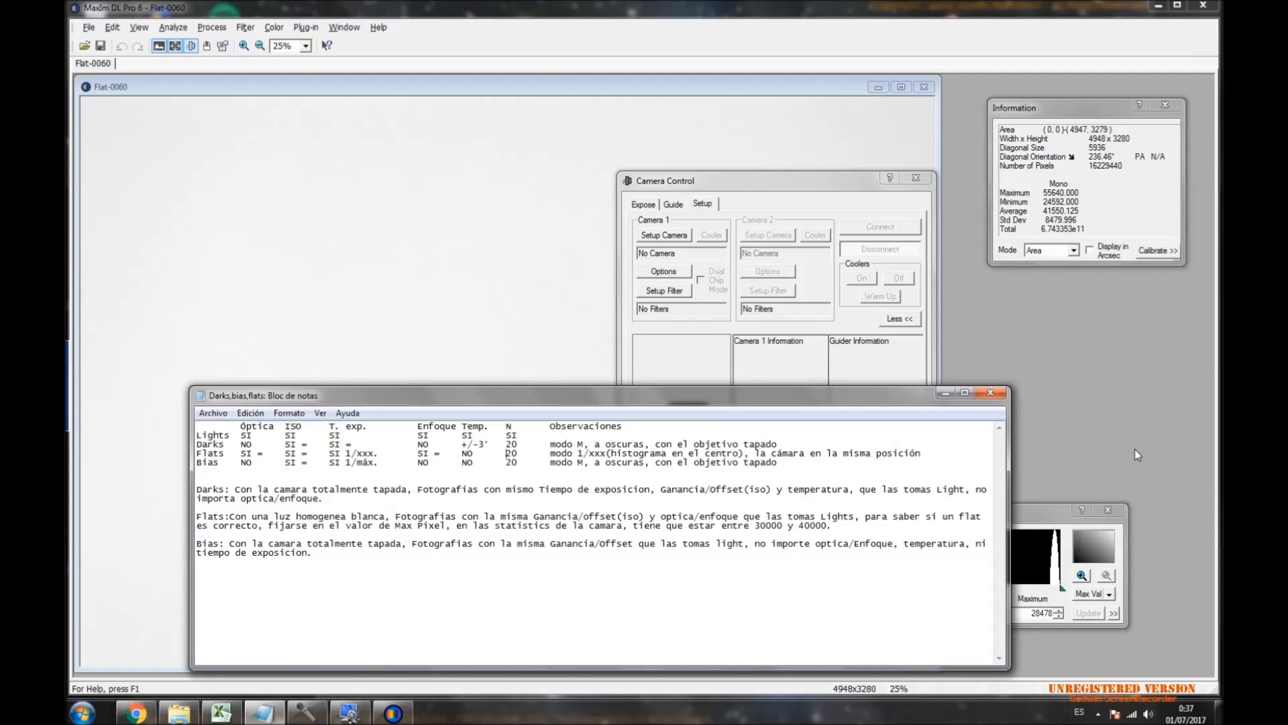
click(1054, 516)
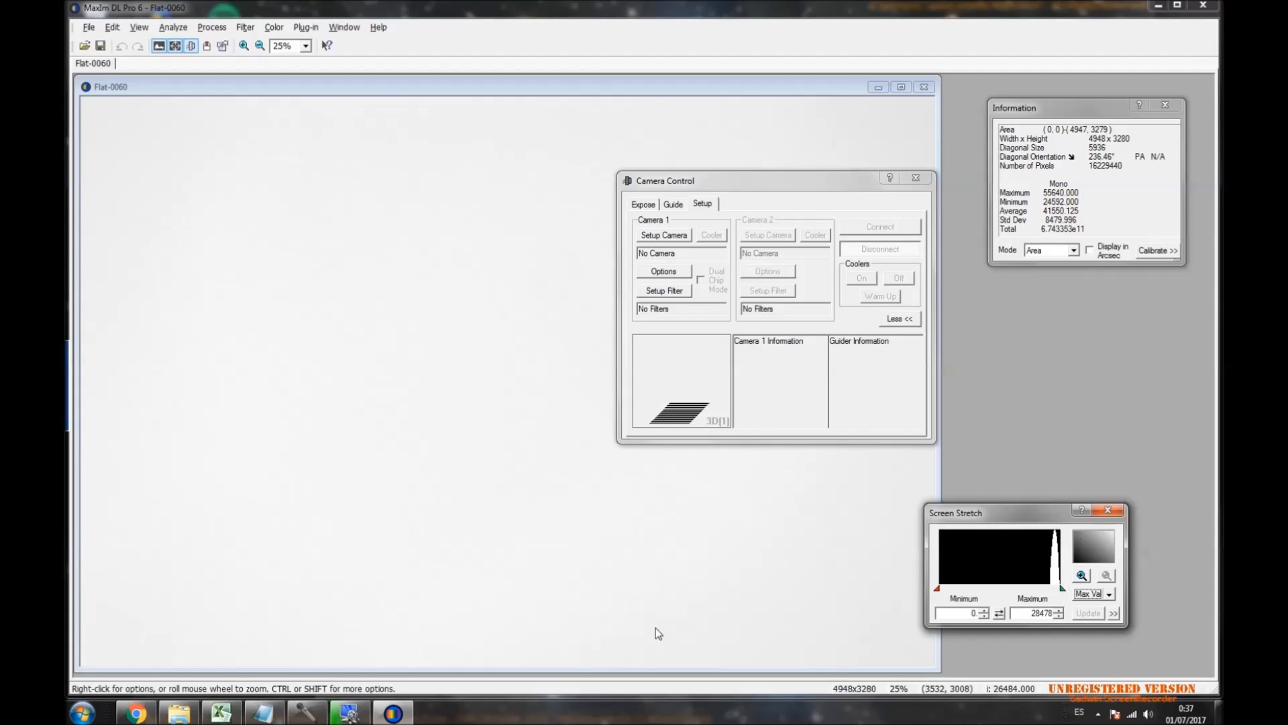
Highlight the range "30000 y 40000" in the notes and check it against the flat's histogram in MaxIm DL.
click(264, 712)
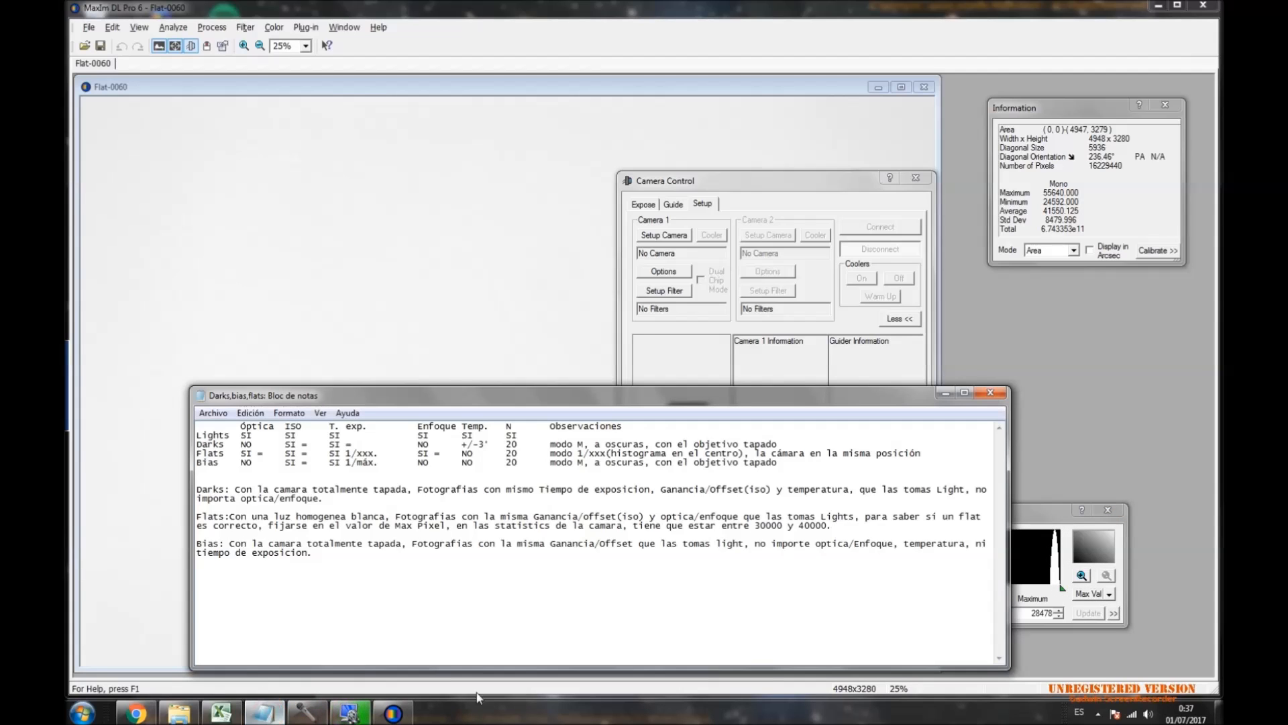
drag(832, 526, 796, 526)
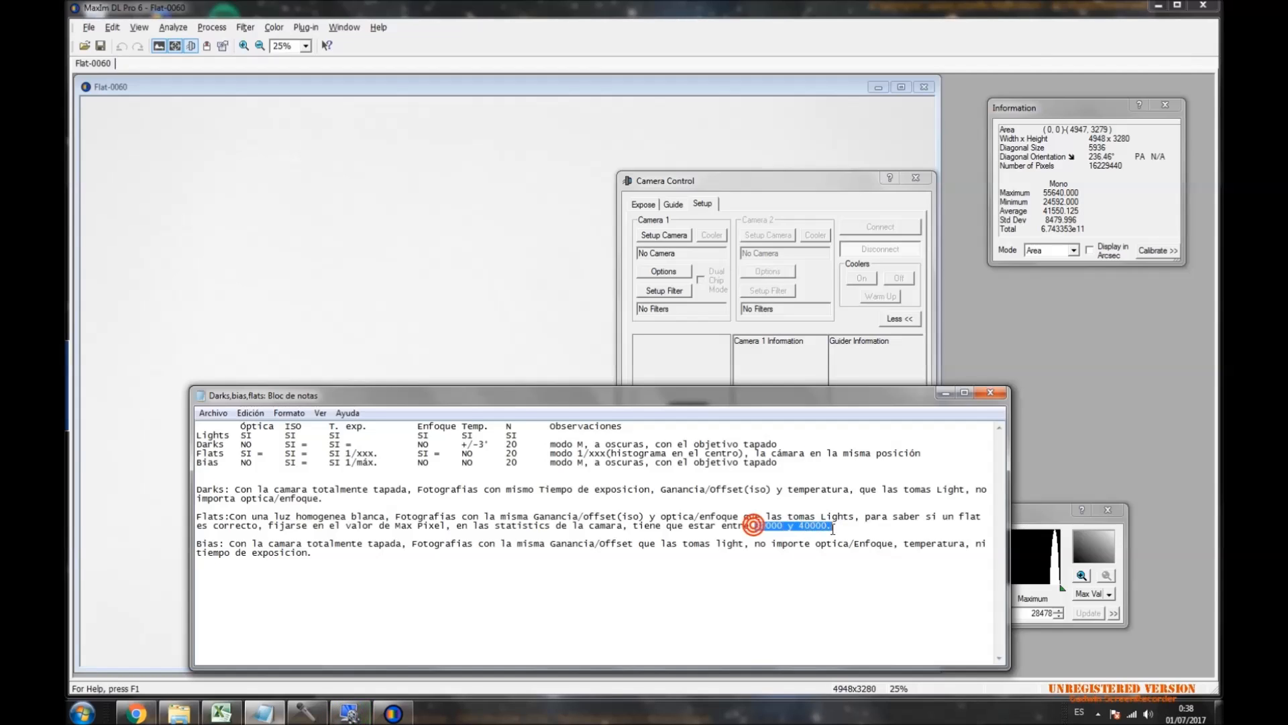
click(1044, 510)
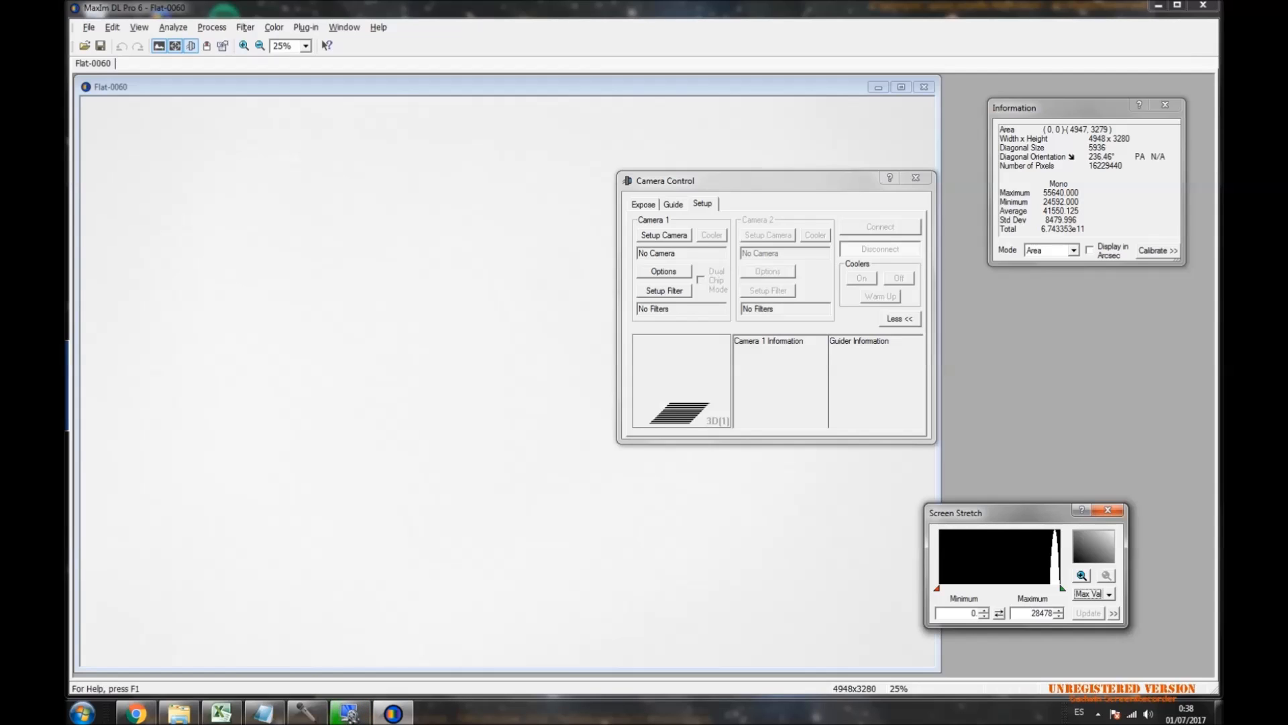
Return to the notes and highlight the optics, ISO and "SI 1/máx" exposure-time entries of the Bias row.
click(272, 712)
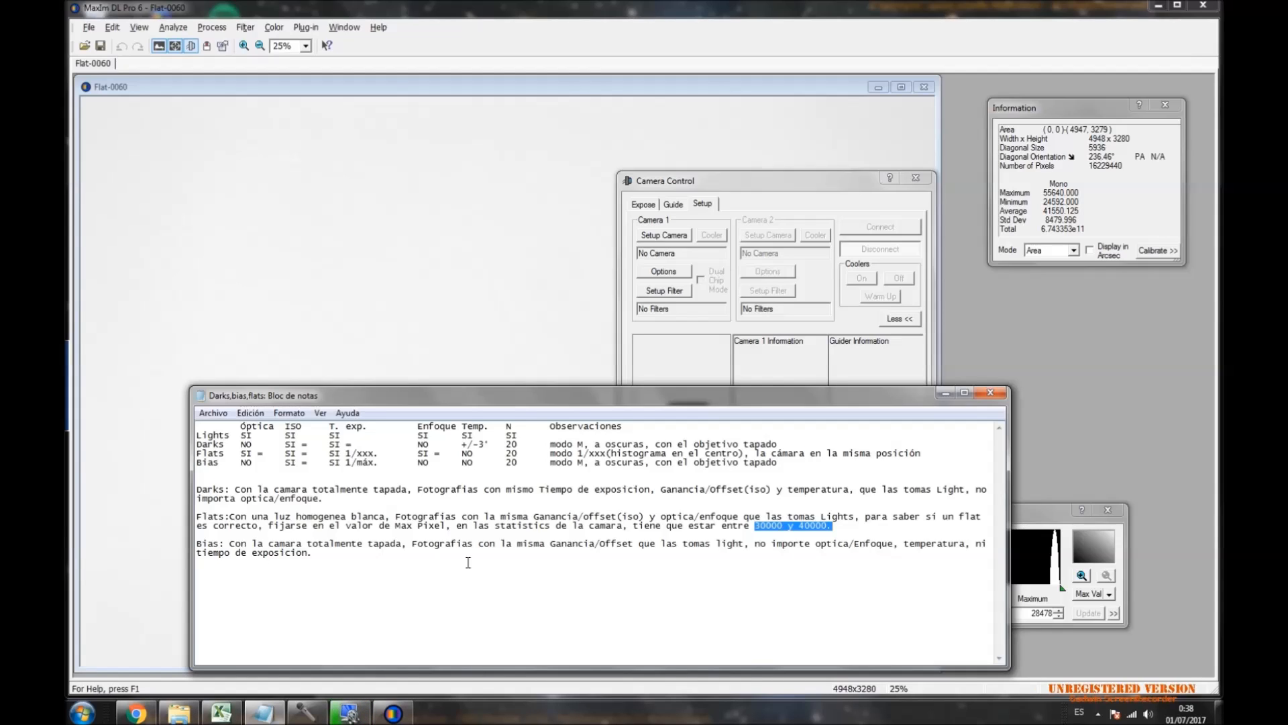
click(259, 549)
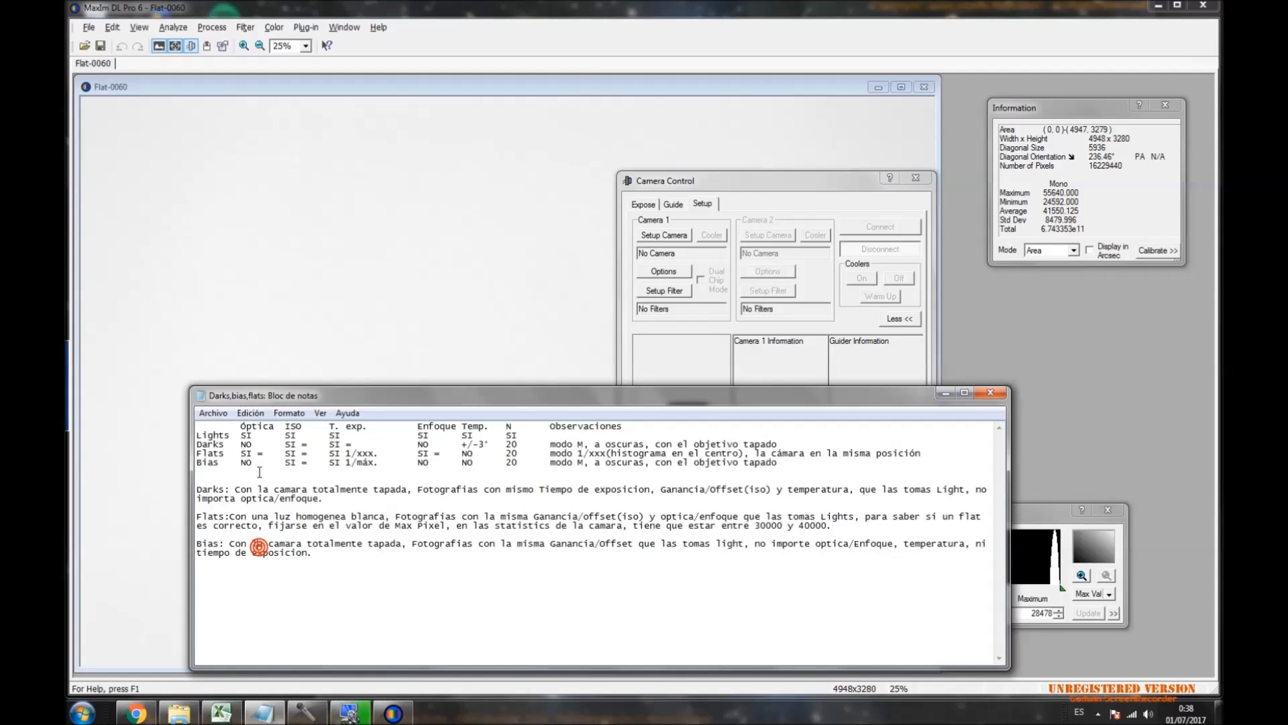
drag(239, 462, 310, 463)
click(328, 462)
drag(328, 462, 376, 462)
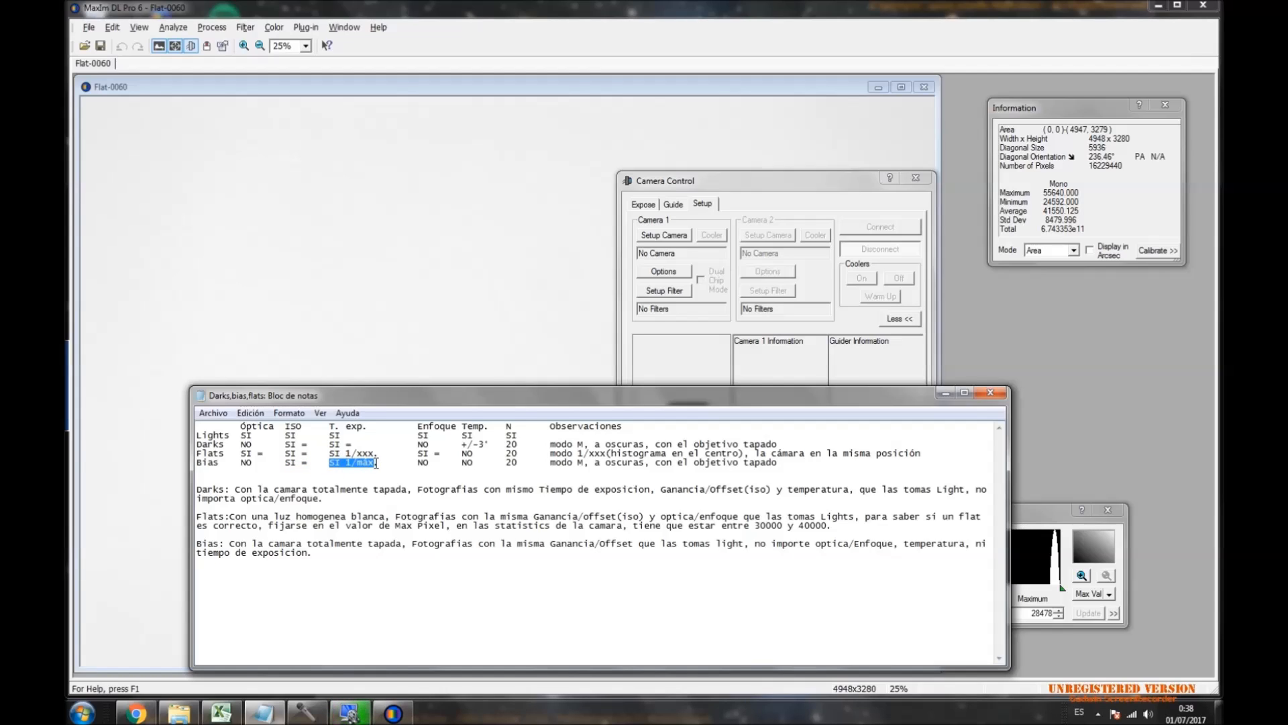
Point out the focus, temperature and frame-count entries of the Bias row, and highlight the optics entry of the Flats row.
click(417, 462)
click(459, 463)
click(501, 462)
click(446, 453)
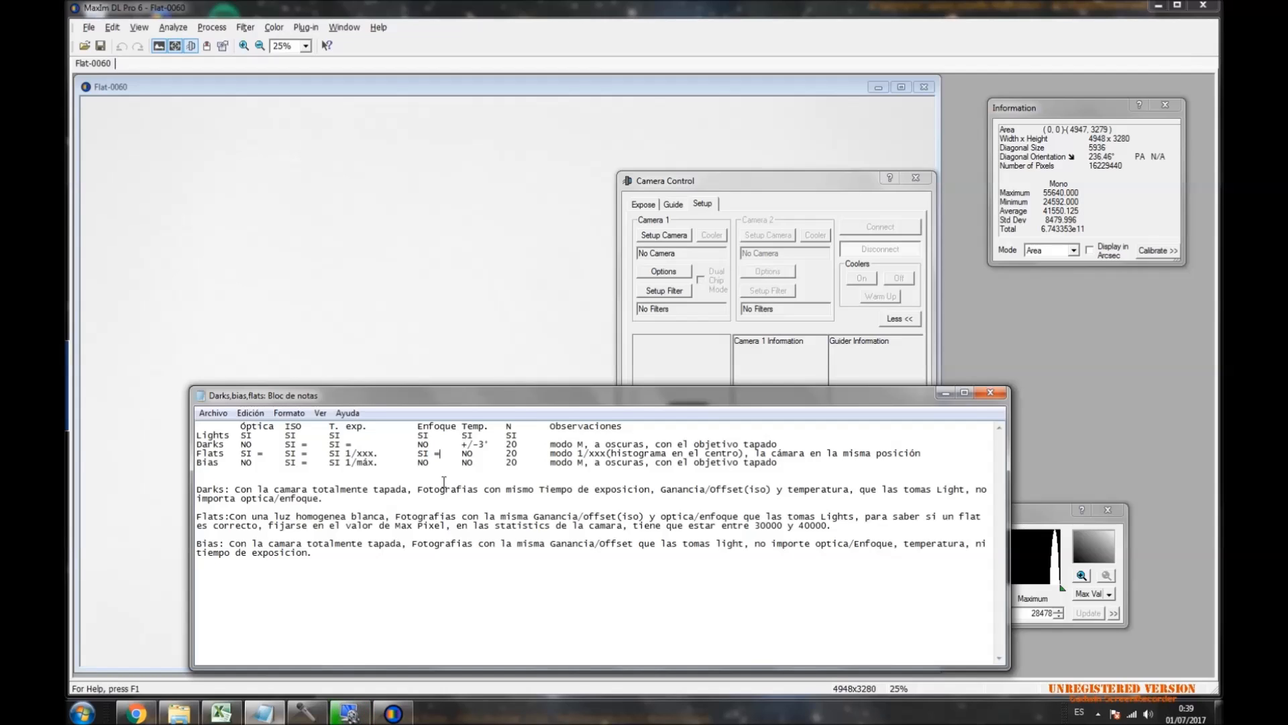
drag(265, 454, 241, 454)
Highlight the frame count of 20 in the Darks, Flats and Bias rows of the notes.
click(305, 713)
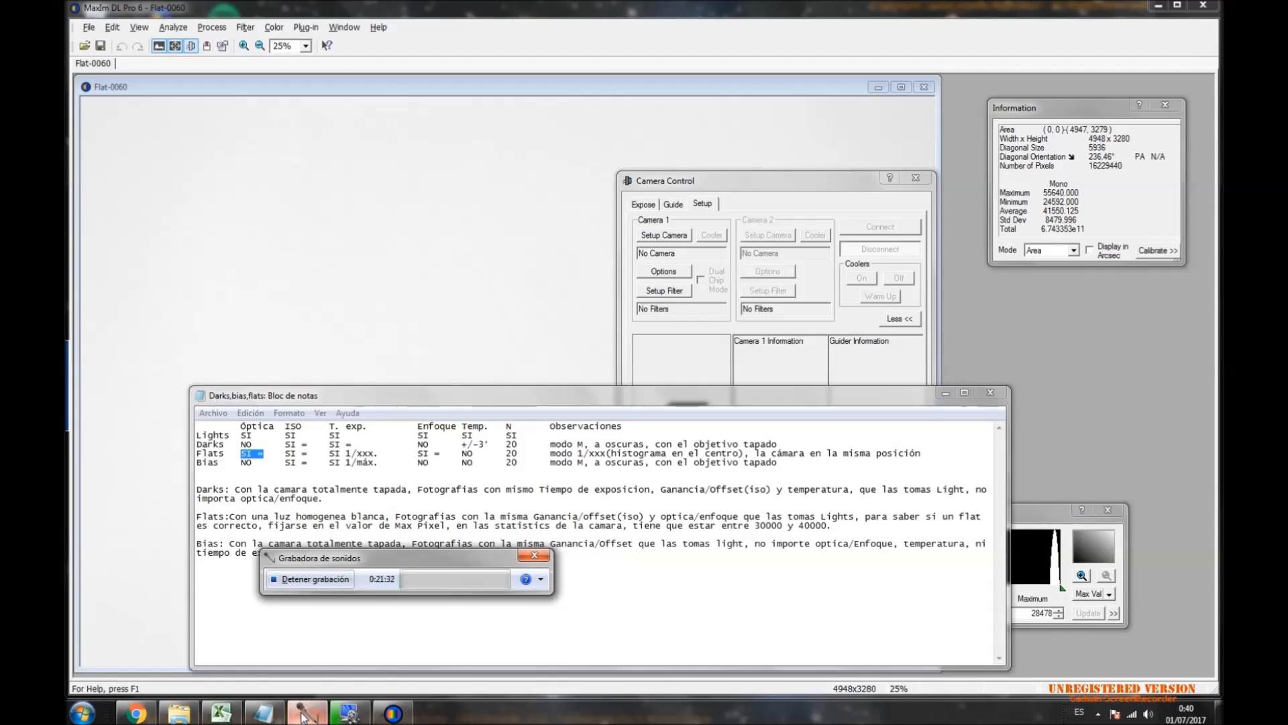
click(274, 488)
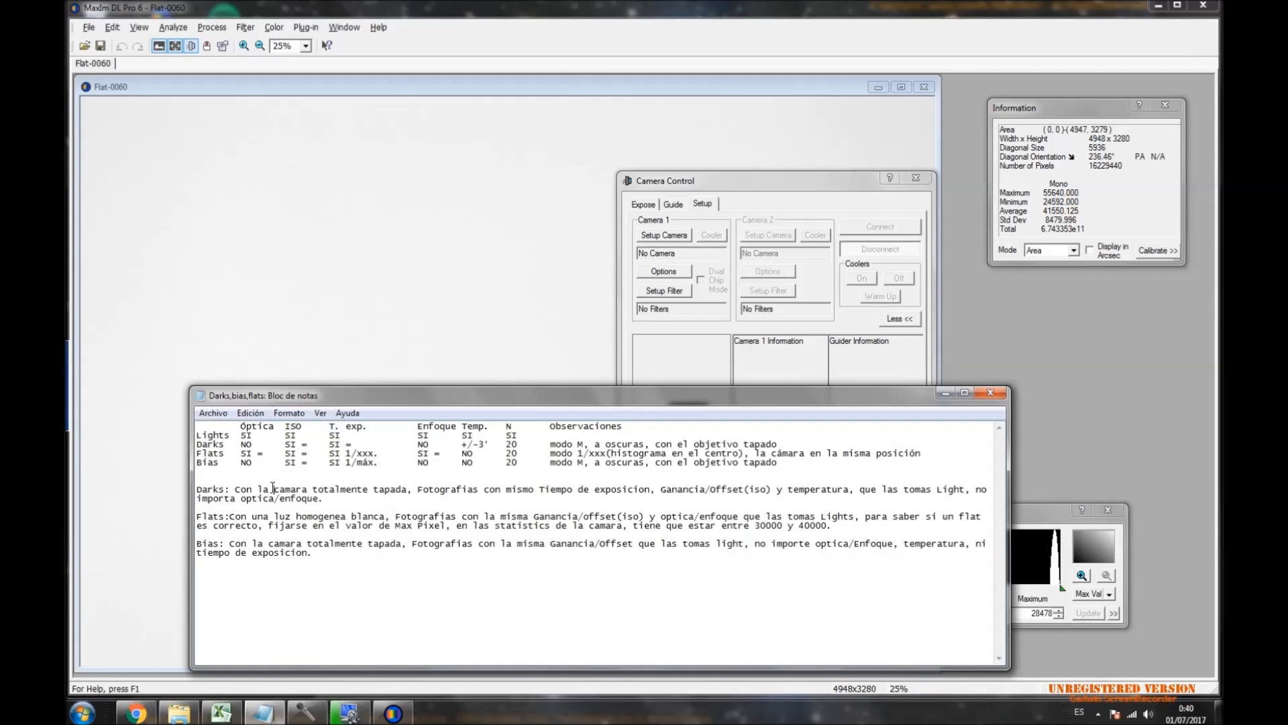
click(224, 456)
drag(520, 444, 504, 444)
drag(520, 453, 503, 454)
drag(518, 462, 505, 462)
Close Camera Control, the Flat-0060 image and MaxIm DL, and clear the notes and the M101_G4_300seg folder window off the desktop.
click(946, 393)
click(915, 178)
click(925, 88)
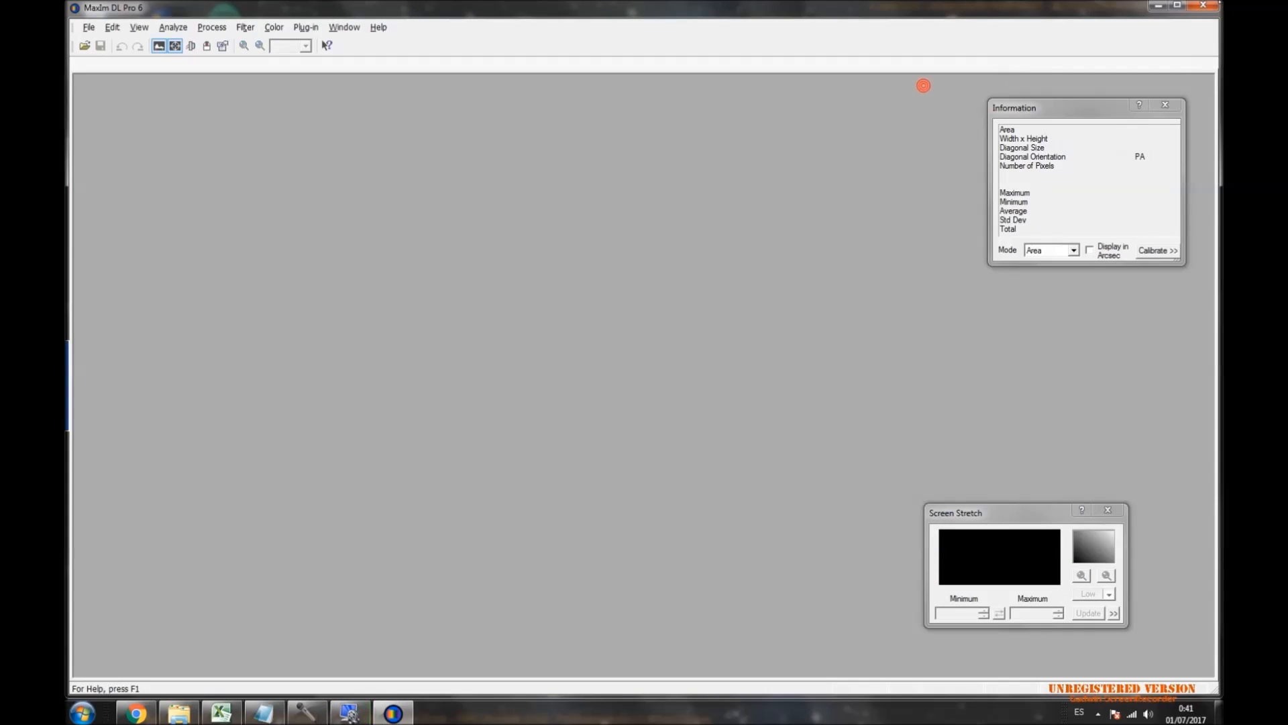
click(1203, 6)
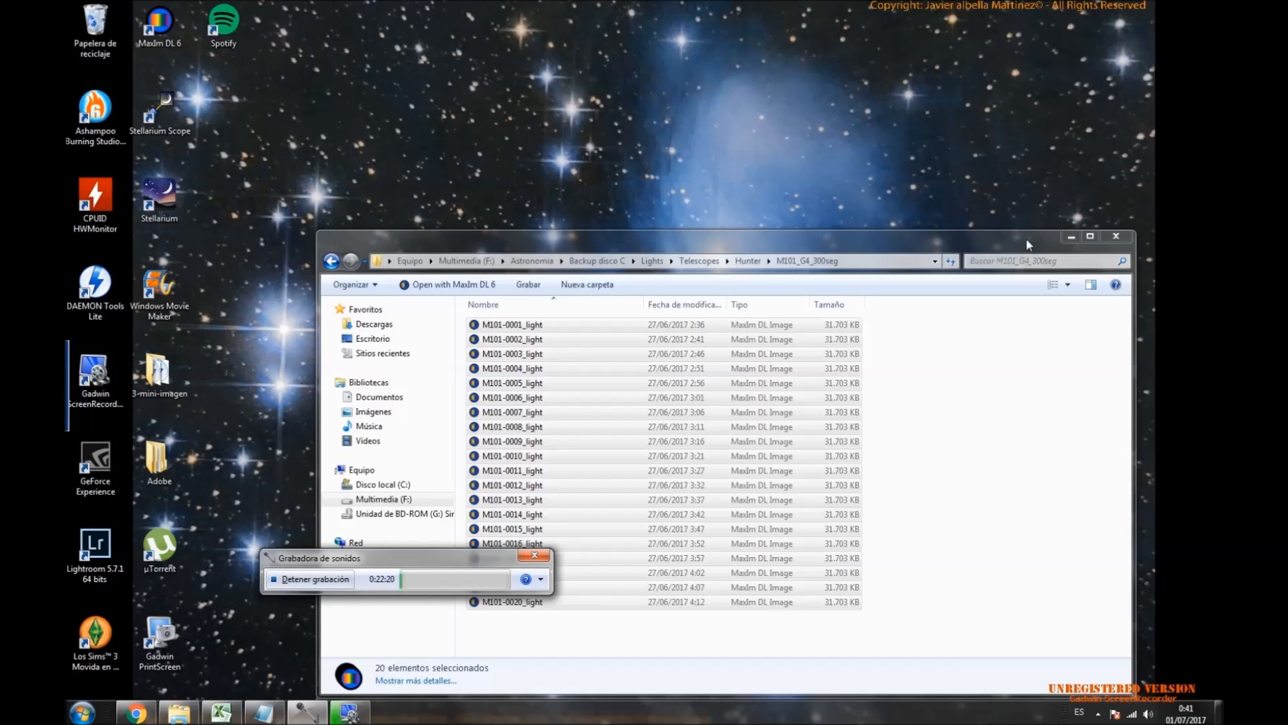
drag(991, 242, 891, 118)
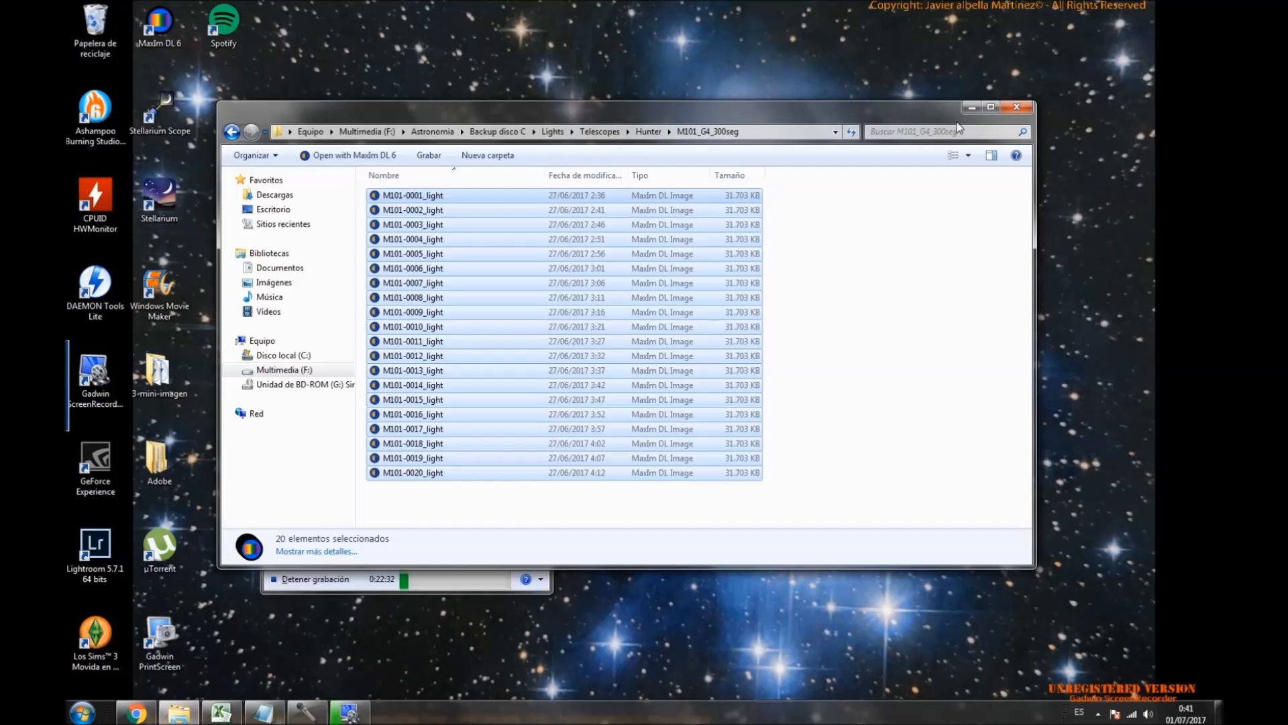
click(970, 106)
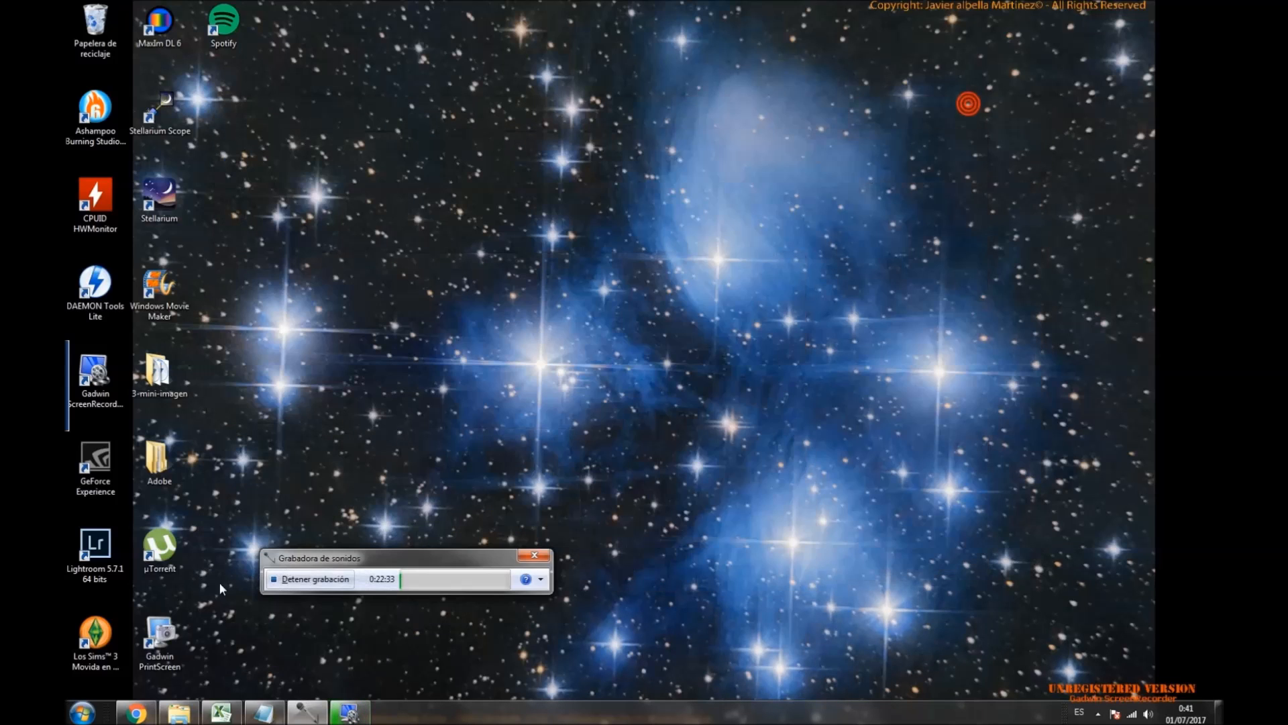
Start MaxIm DL 6 again and maximize its window.
click(93, 716)
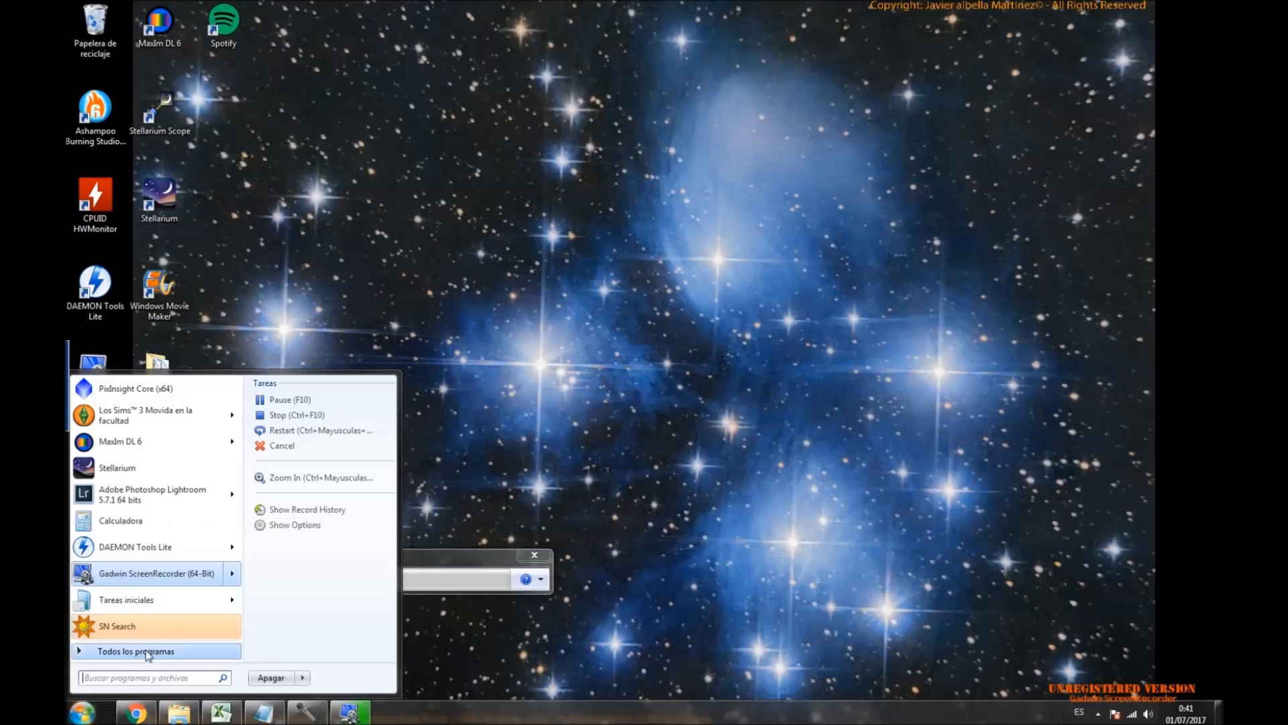
click(139, 444)
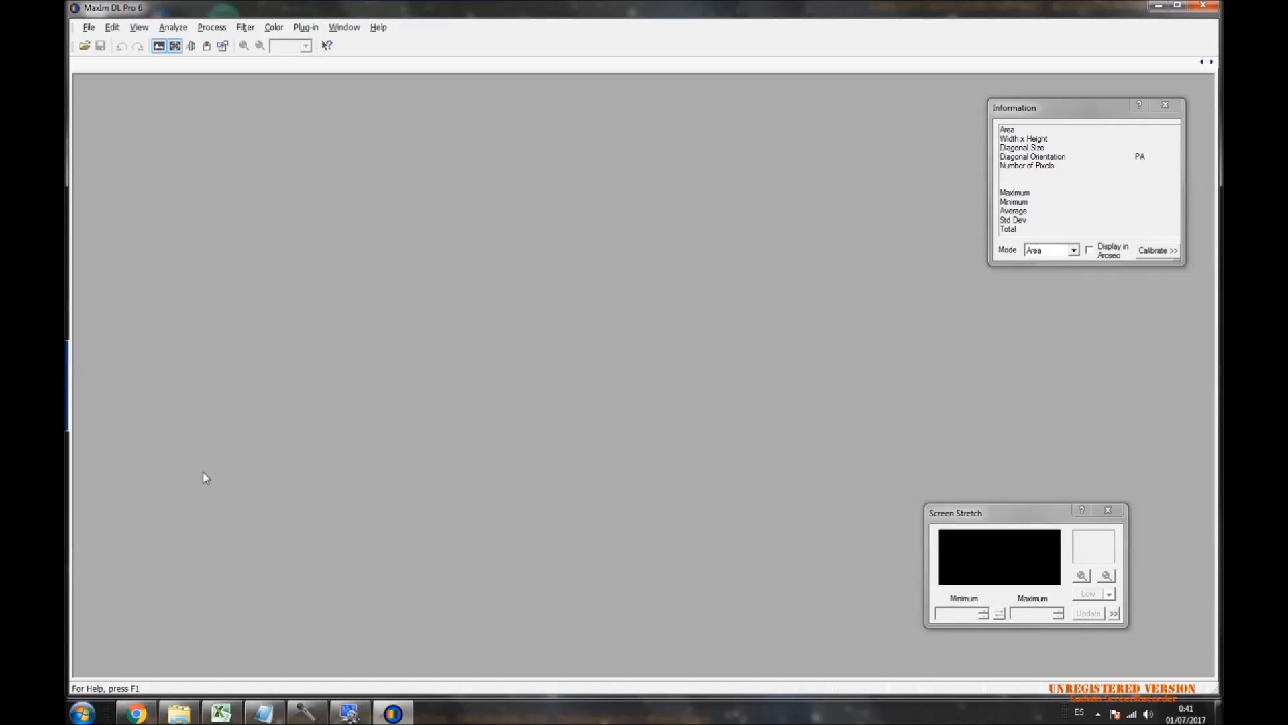
click(380, 374)
click(1177, 7)
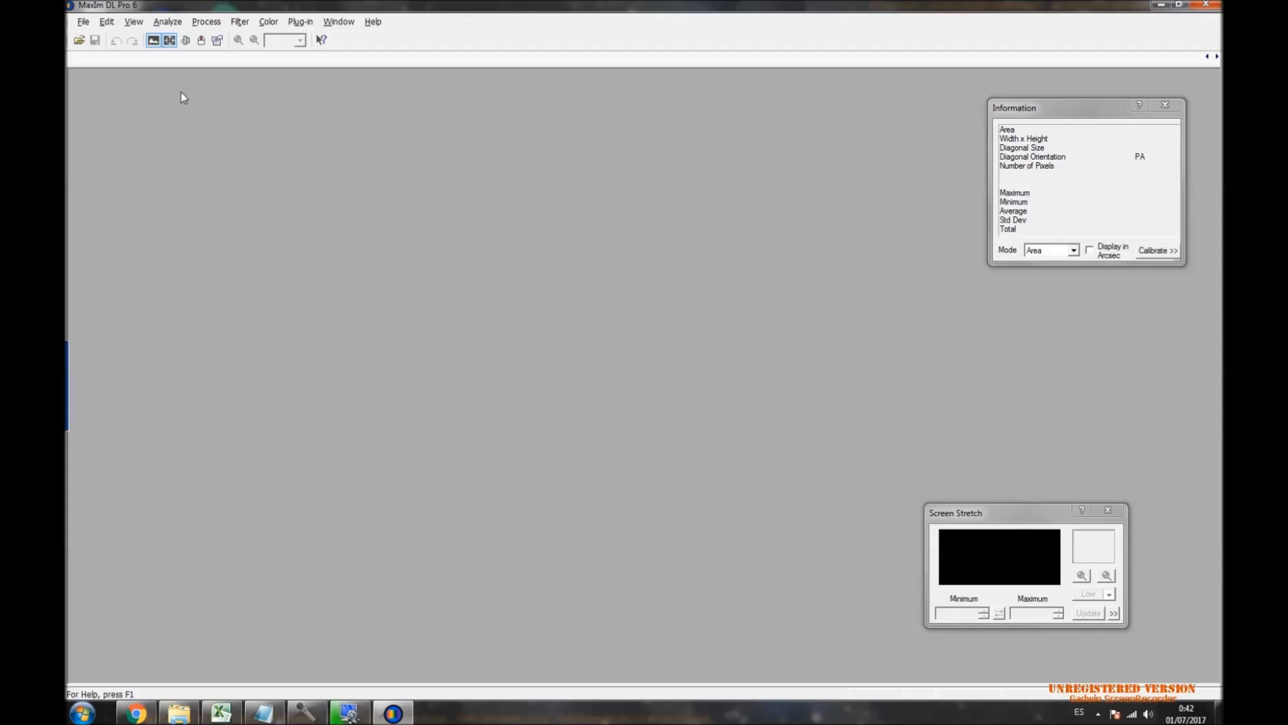
Start opening an image and browse to the Lights folder in Astronomia, Backup disco C.
click(80, 41)
click(507, 182)
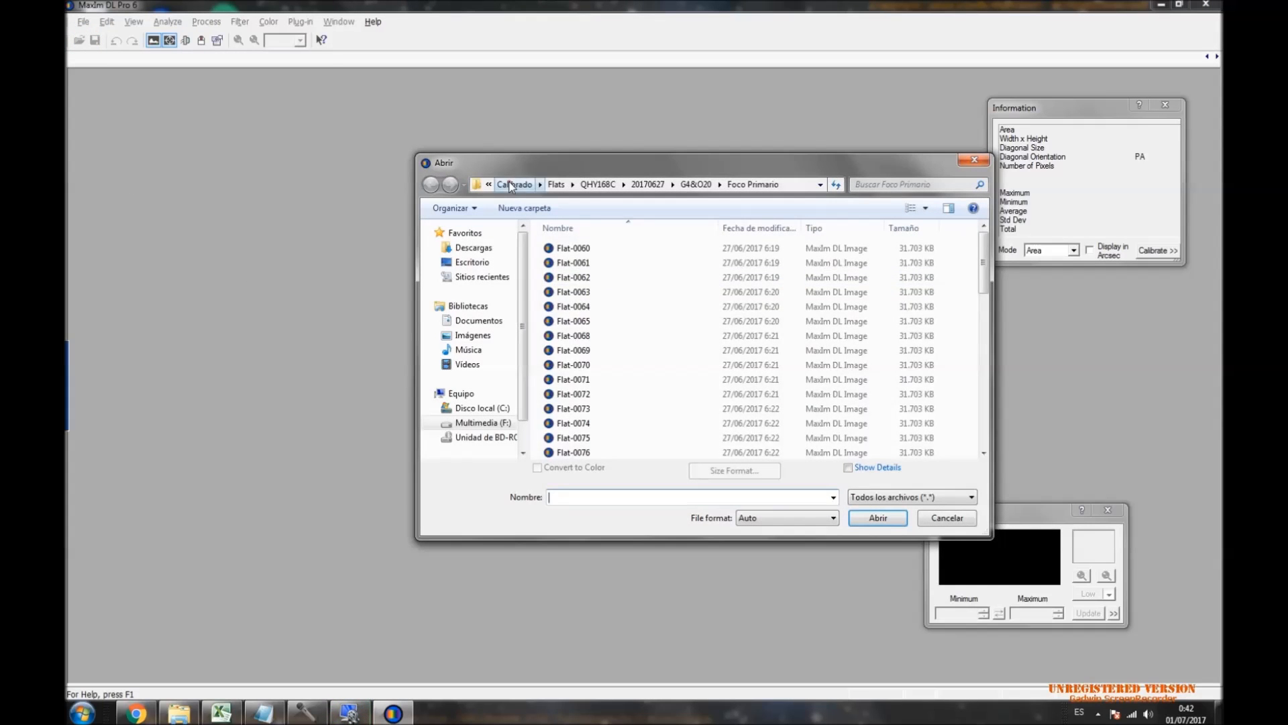
click(591, 184)
double_click(574, 263)
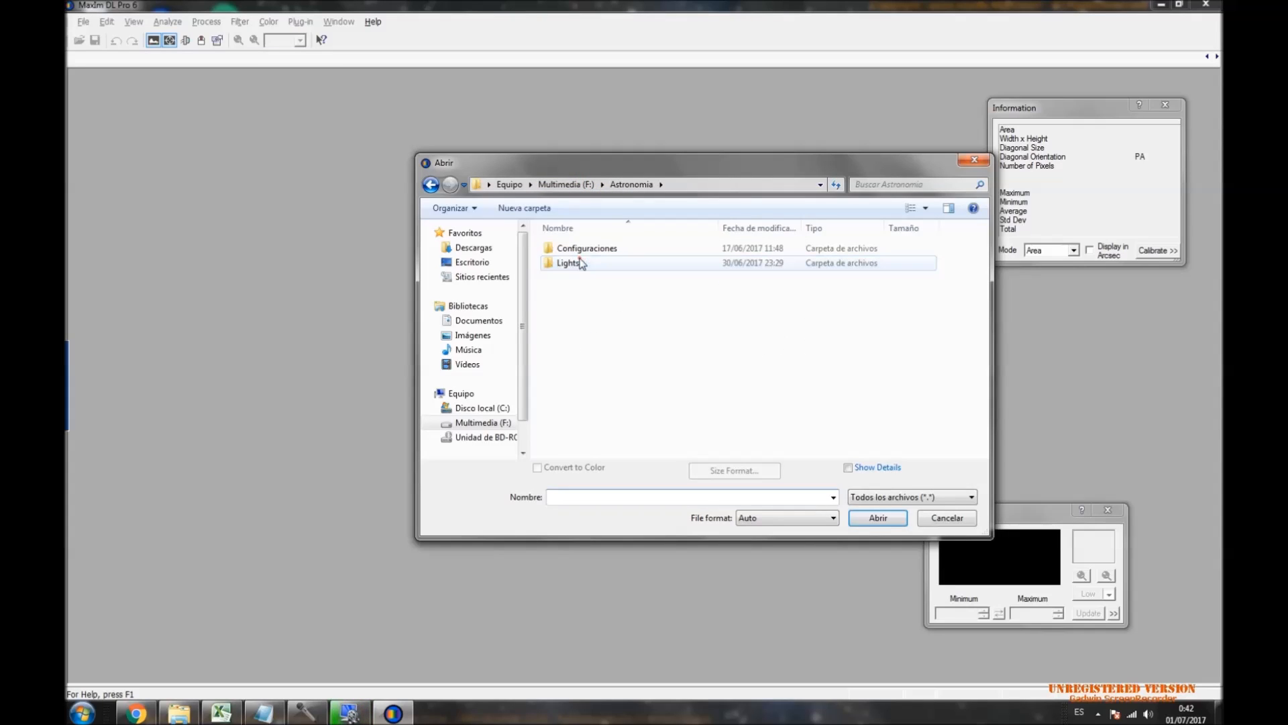
click(574, 263)
double_click(574, 263)
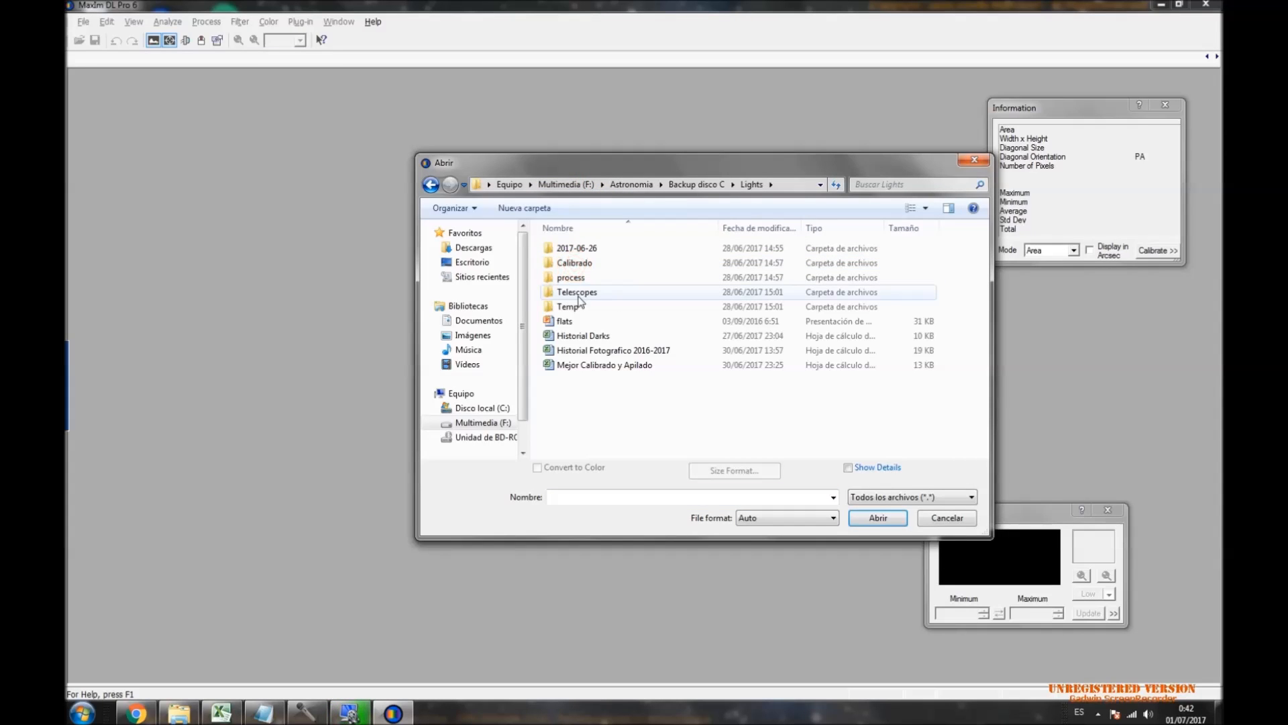
Open the image M101-0001_light from the folder Telescopes, Hunter, M101_G4_300seg.
click(579, 293)
double_click(579, 292)
double_click(579, 262)
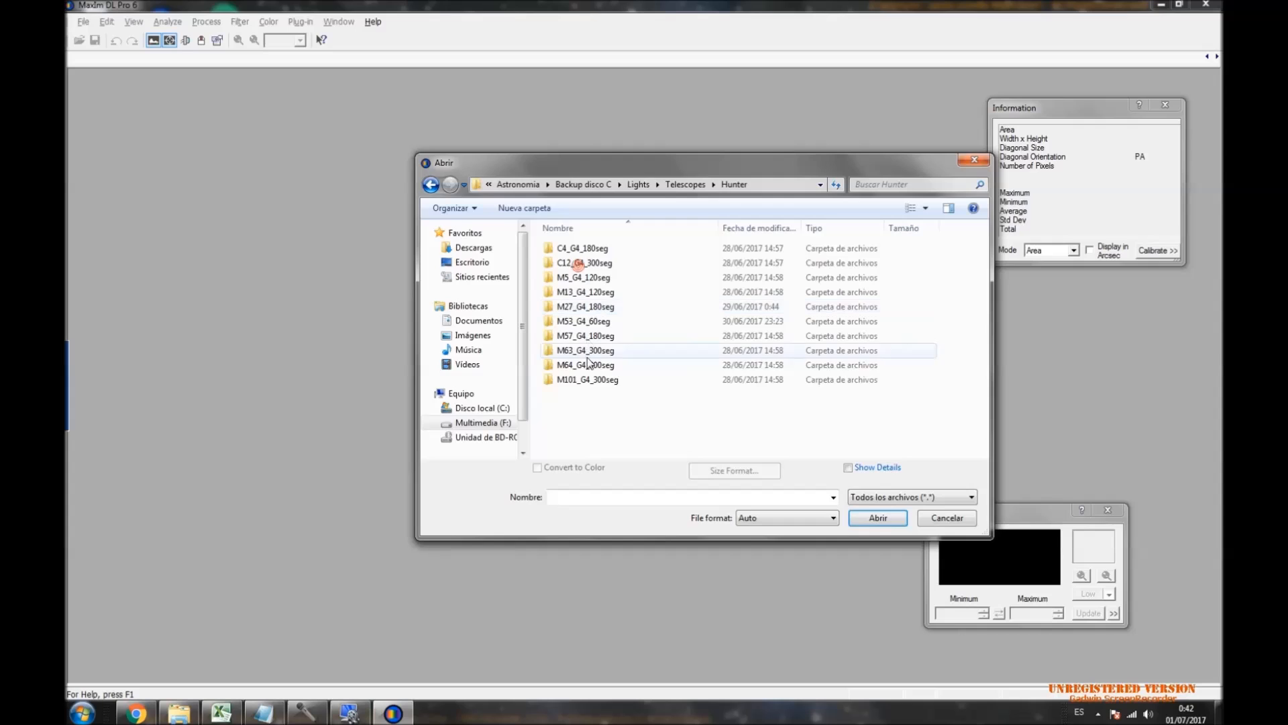
click(583, 380)
double_click(584, 380)
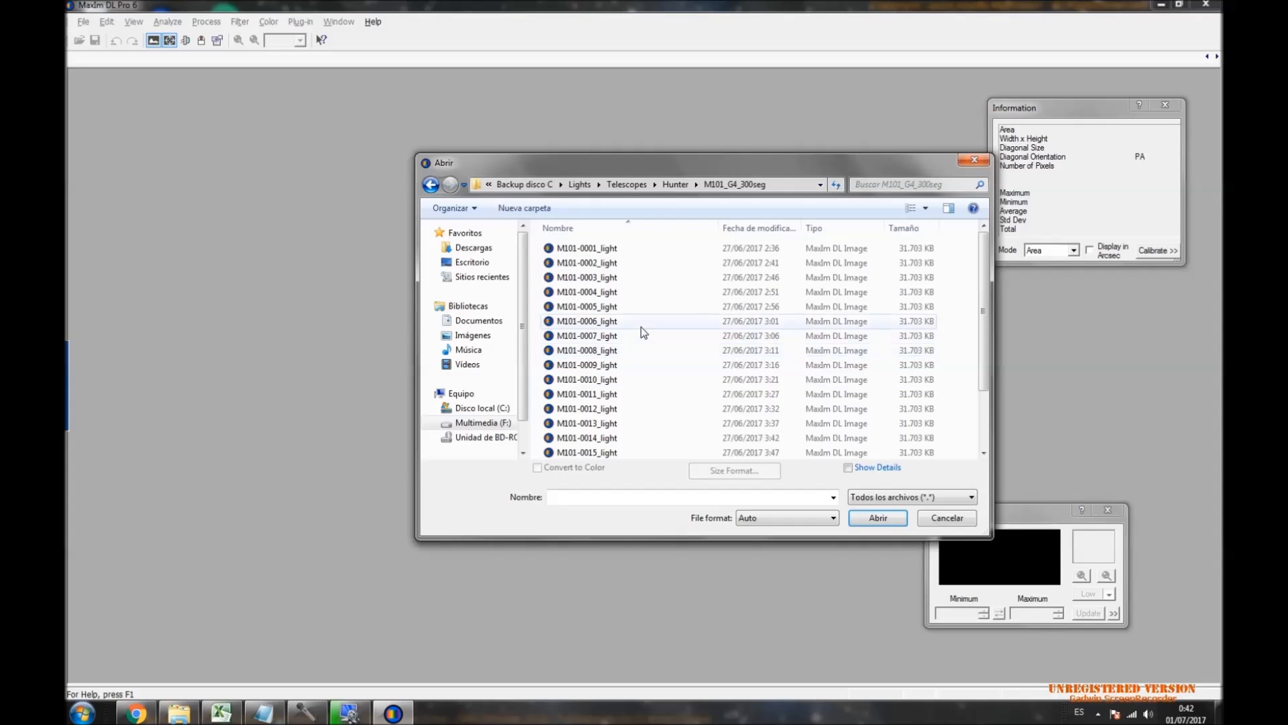
click(589, 249)
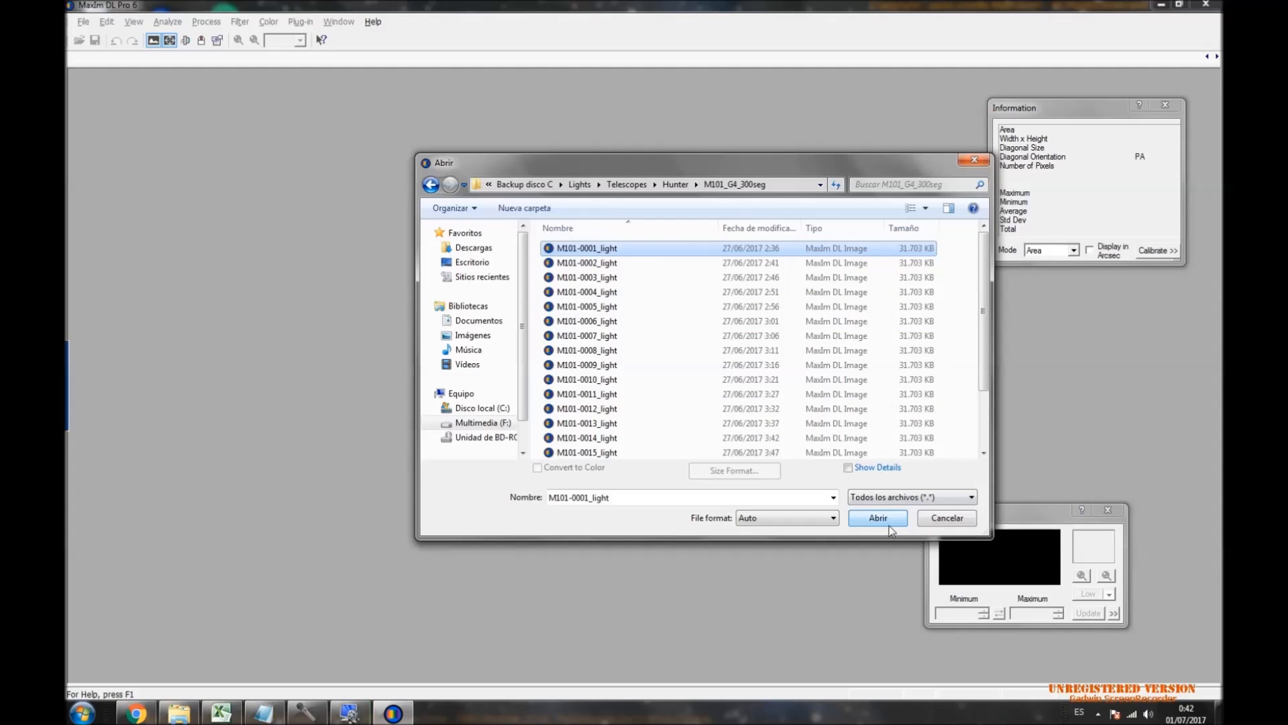
click(887, 521)
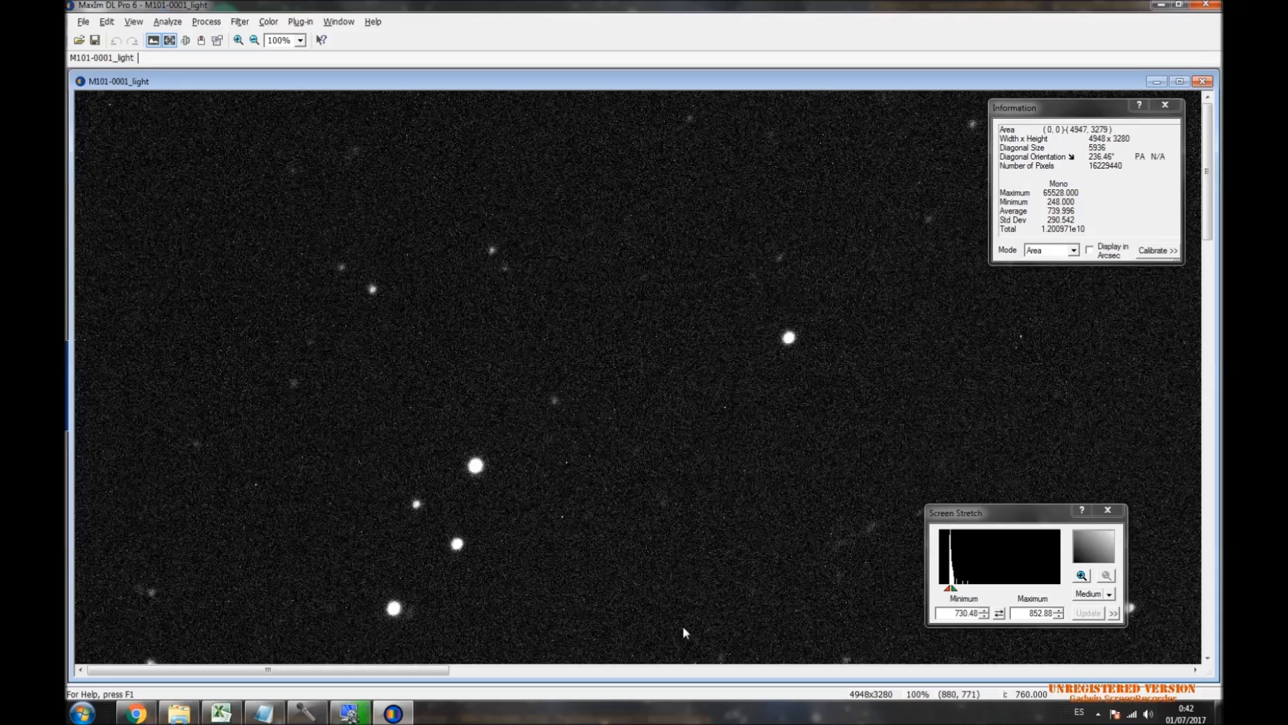
Close the Information and Screen Stretch windows and show both of them again.
click(1110, 594)
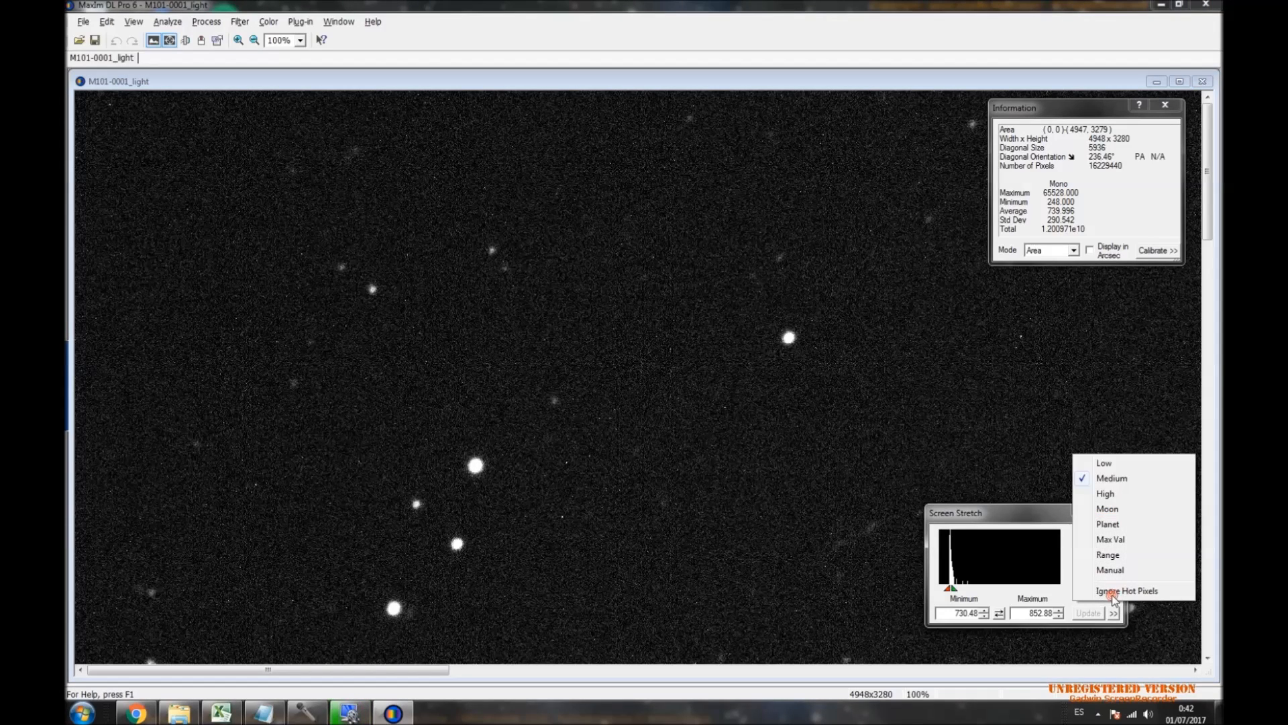
click(1017, 517)
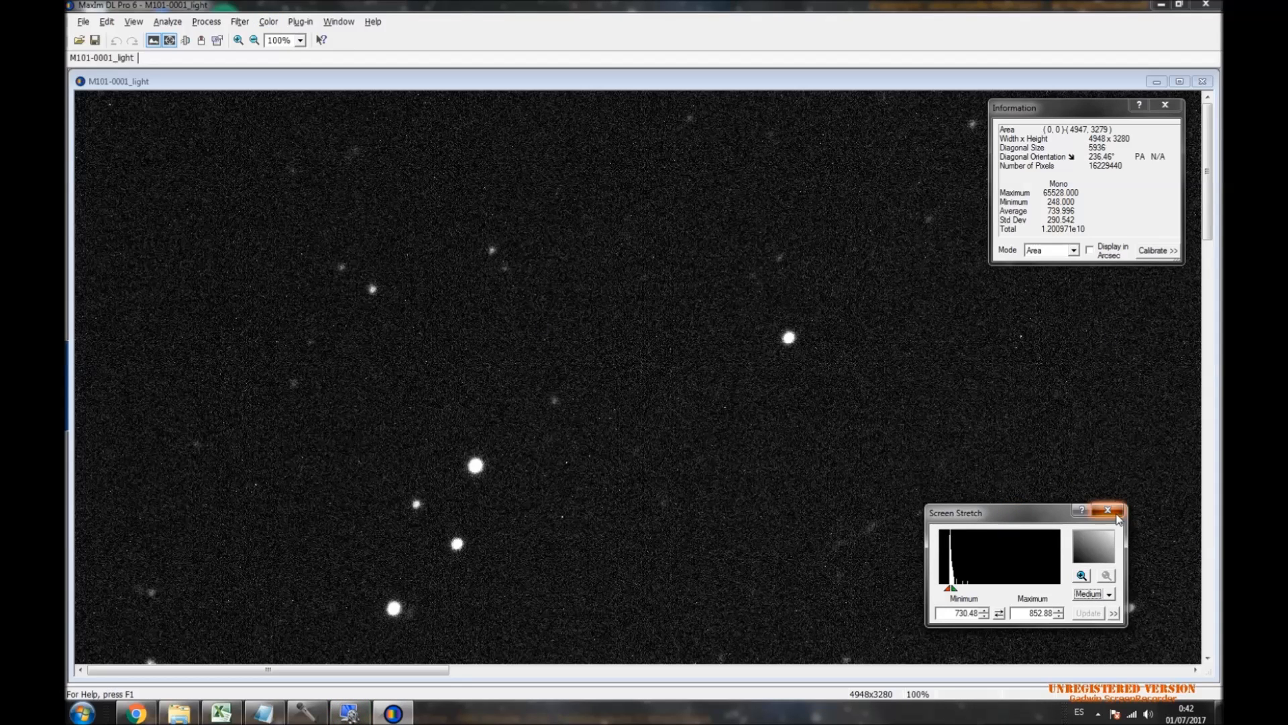
click(1166, 107)
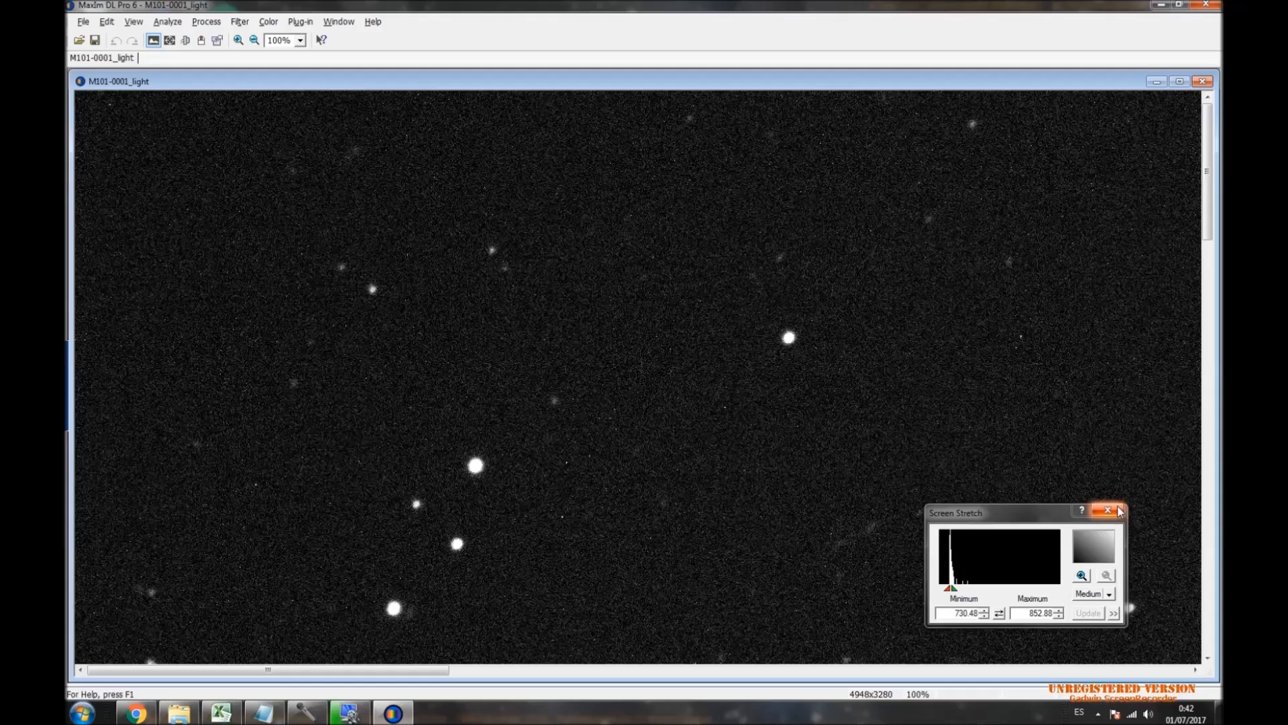
click(1111, 508)
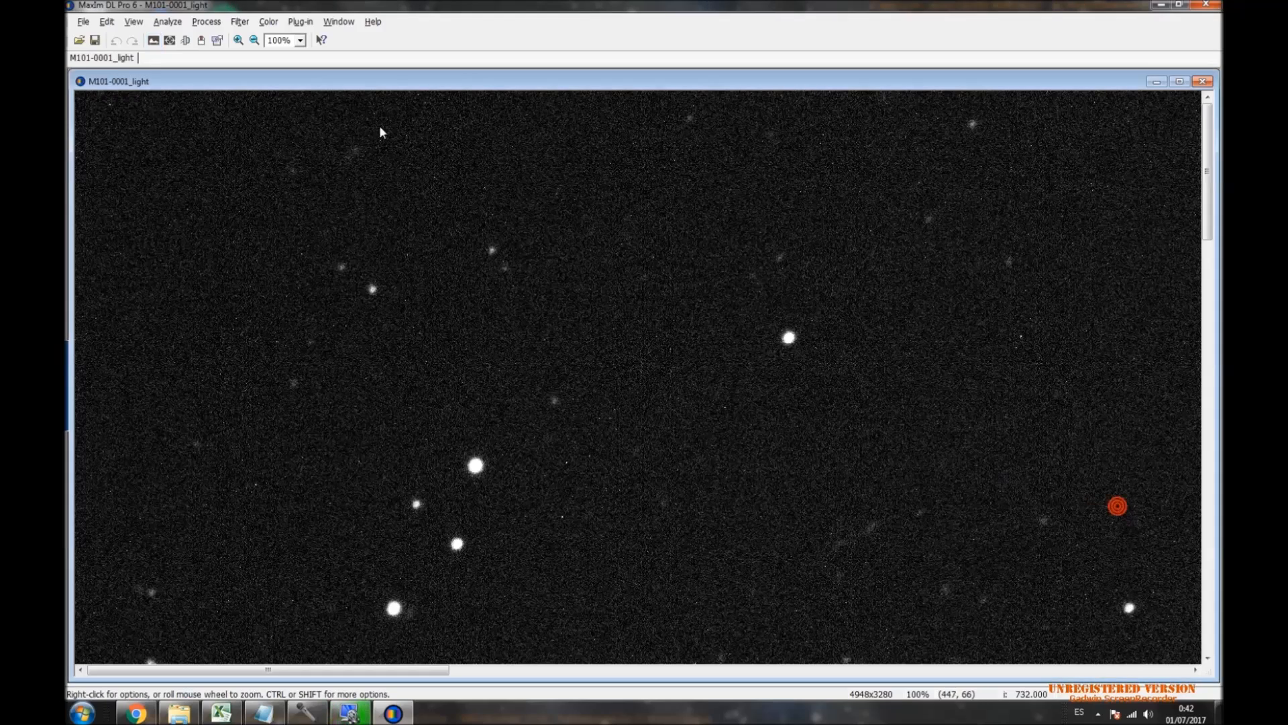
click(154, 42)
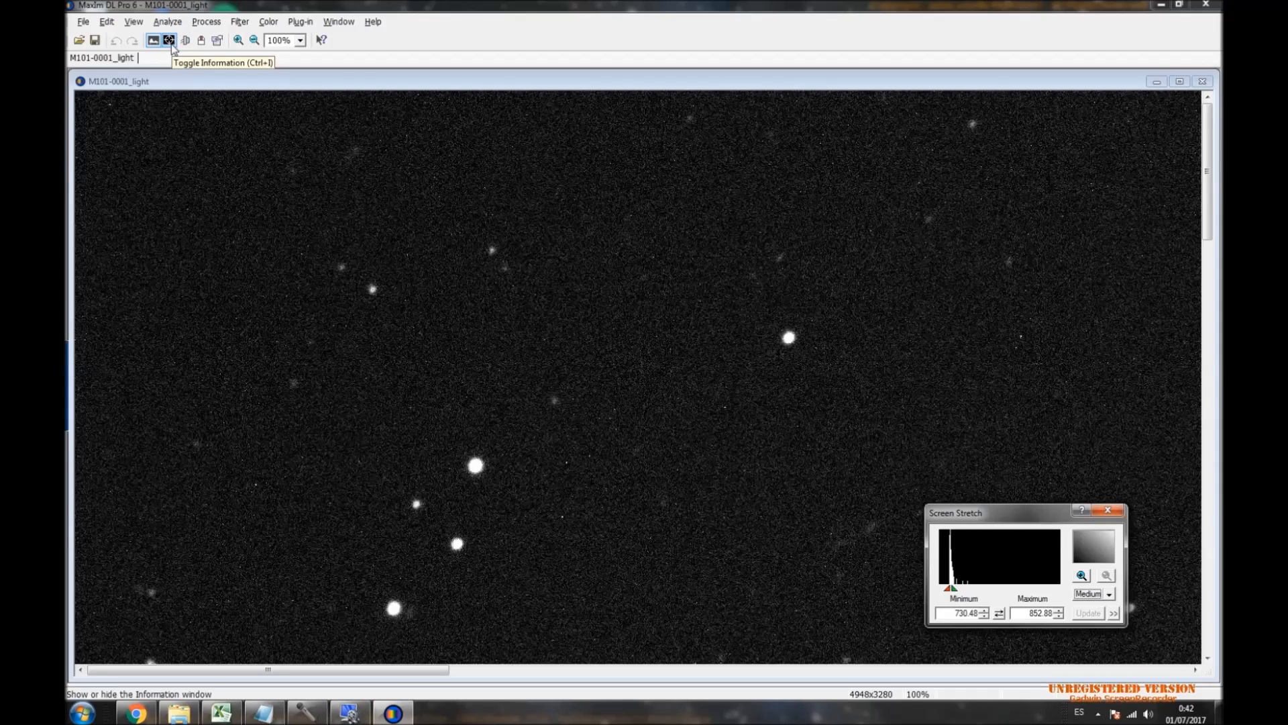
click(169, 41)
Move the Information and Screen Stretch windows closer together, one above the other, over the M101 light.
mouse_move(1078, 107)
mouse_down()
mouse_move(1082, 127)
mouse_move(1077, 111)
mouse_up()
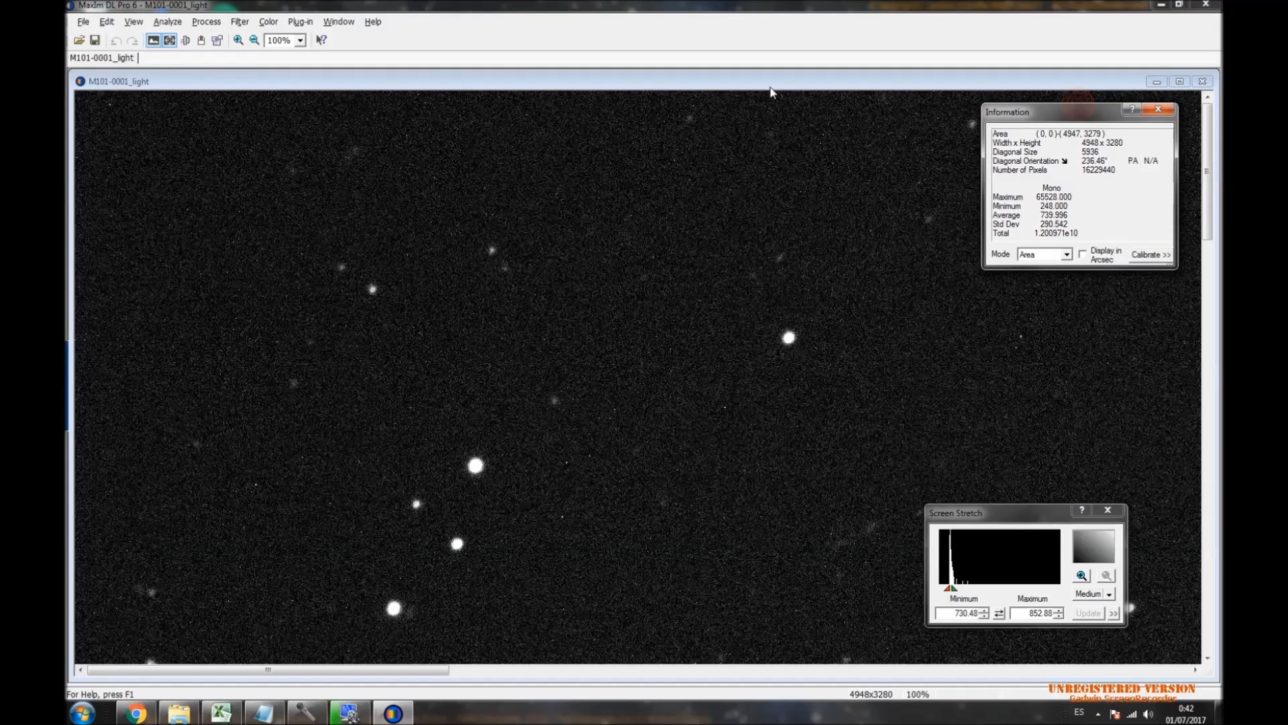
drag(1003, 515, 1042, 453)
drag(1062, 116, 1058, 154)
drag(1081, 459, 1089, 416)
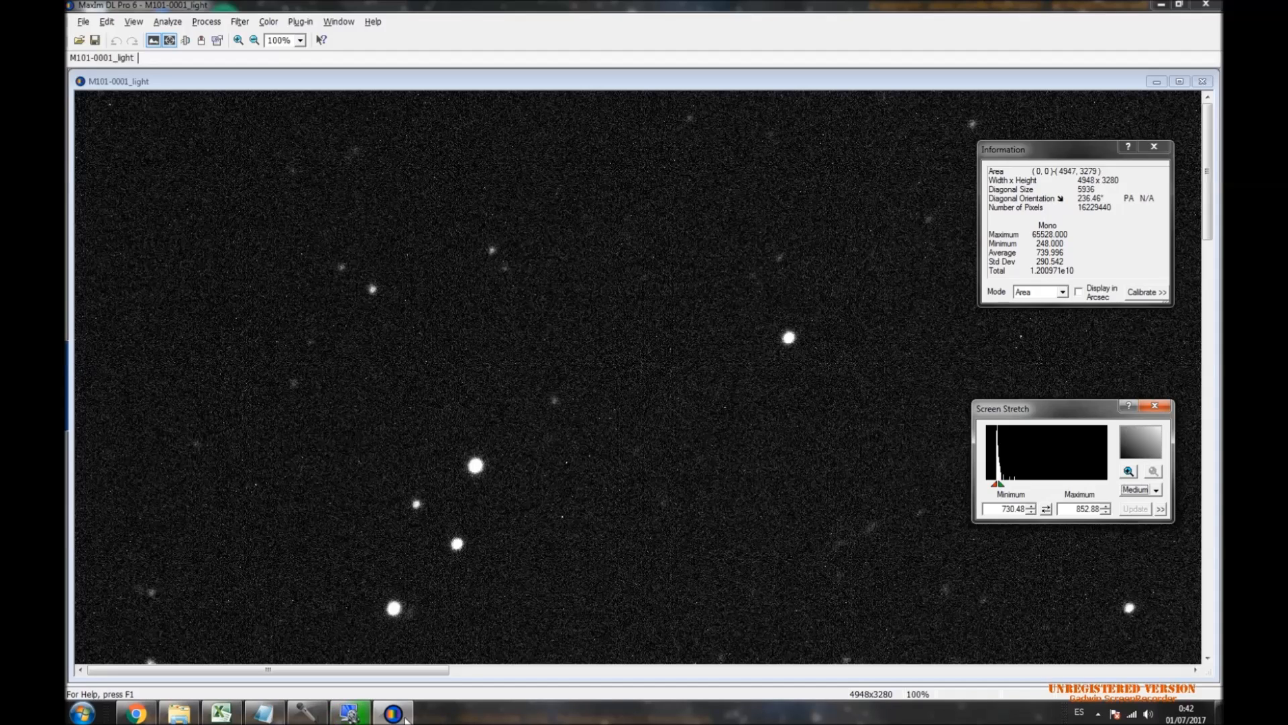
click(307, 712)
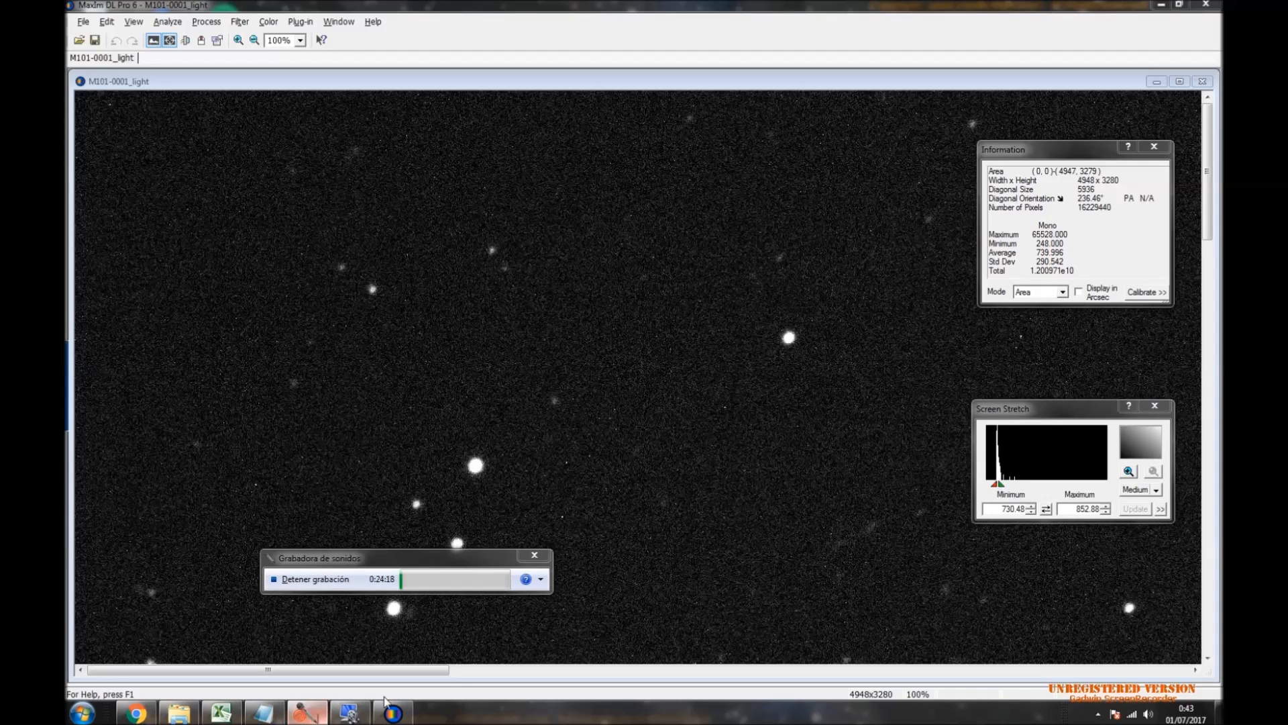
click(672, 634)
click(1070, 411)
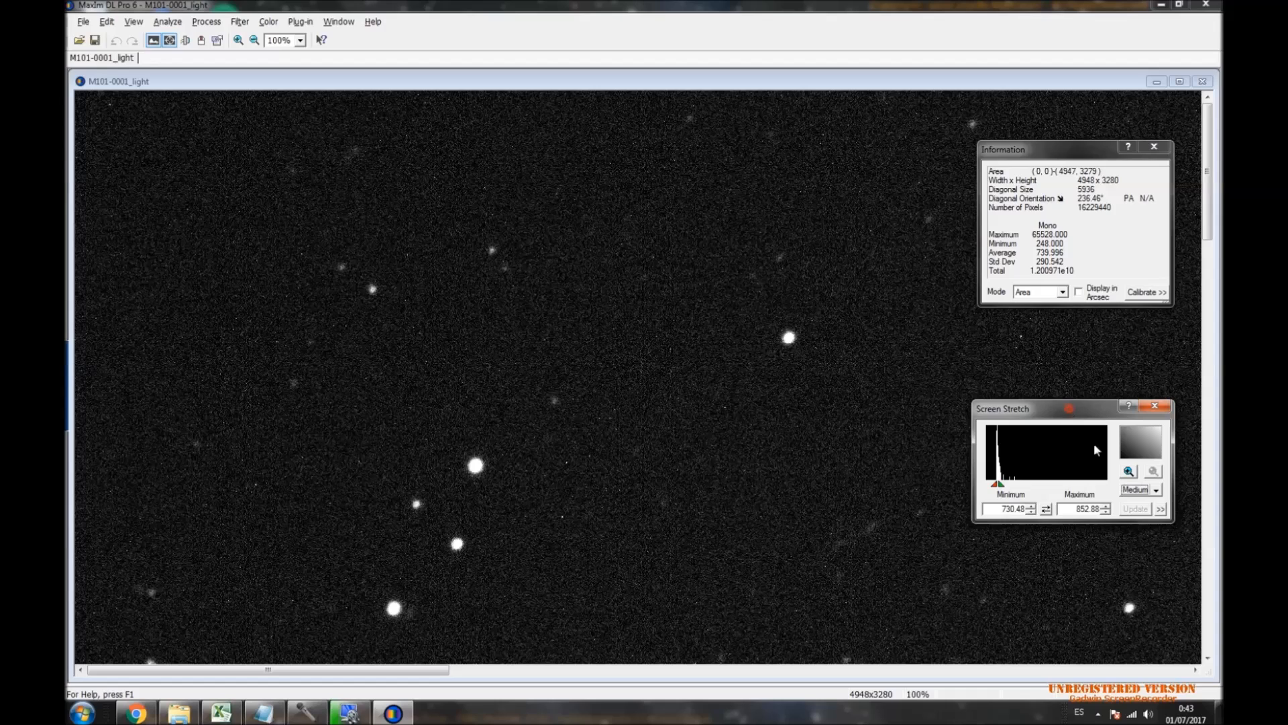
Set the screen stretch of the M101 light to Max Val and lower its maximum to about 1417.5.
click(1156, 490)
click(1140, 583)
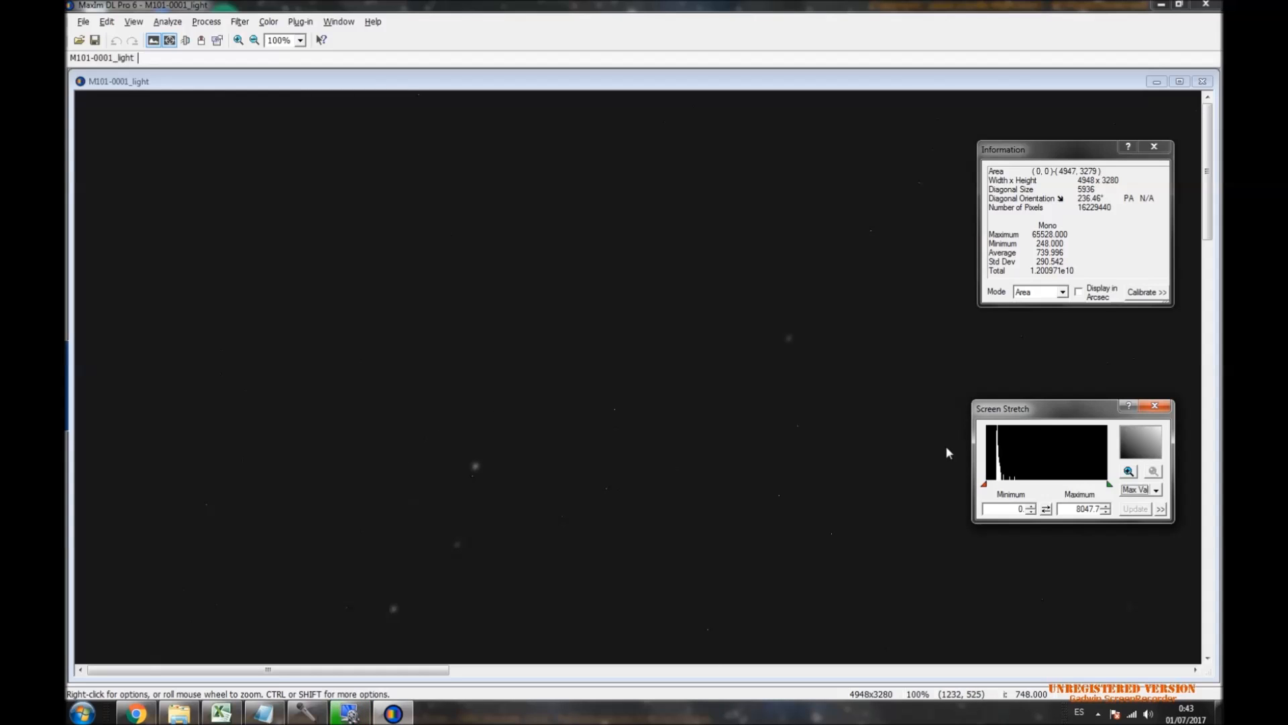
drag(1111, 488, 1013, 479)
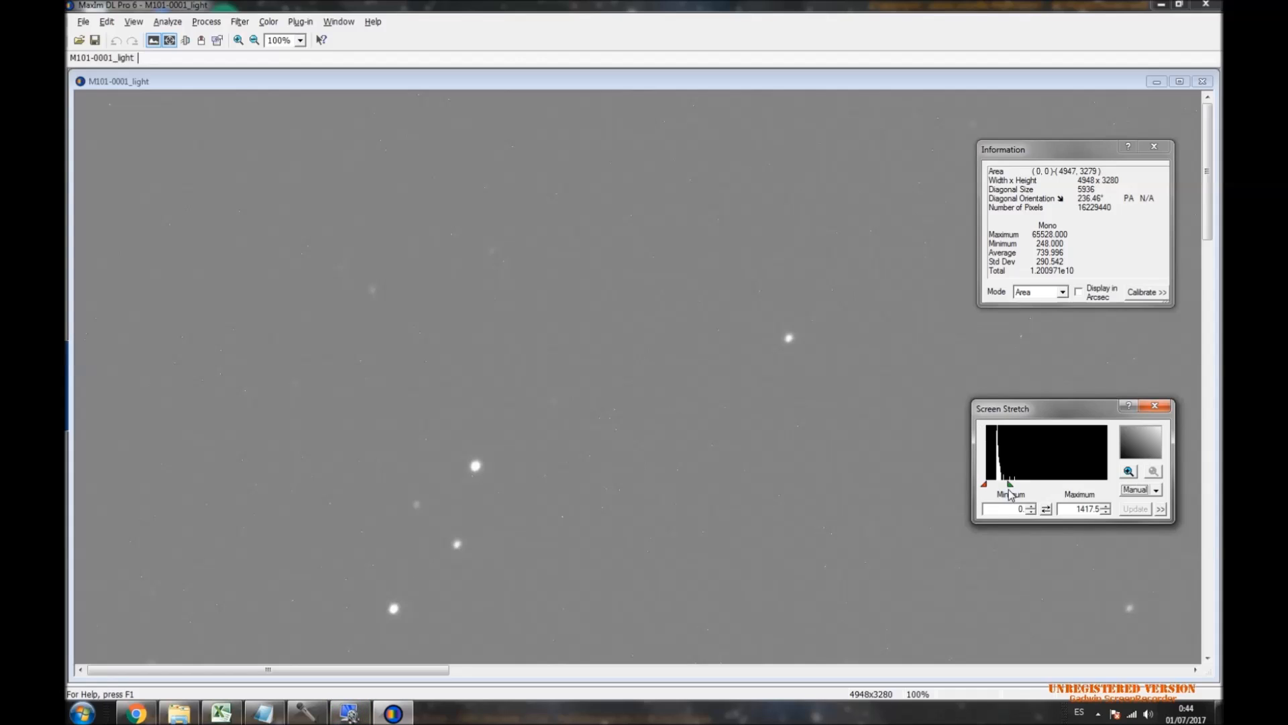
Zoom in on the stretch histogram and bracket its peak with a minimum of about 644.31 and a maximum of about 966.47.
click(1130, 471)
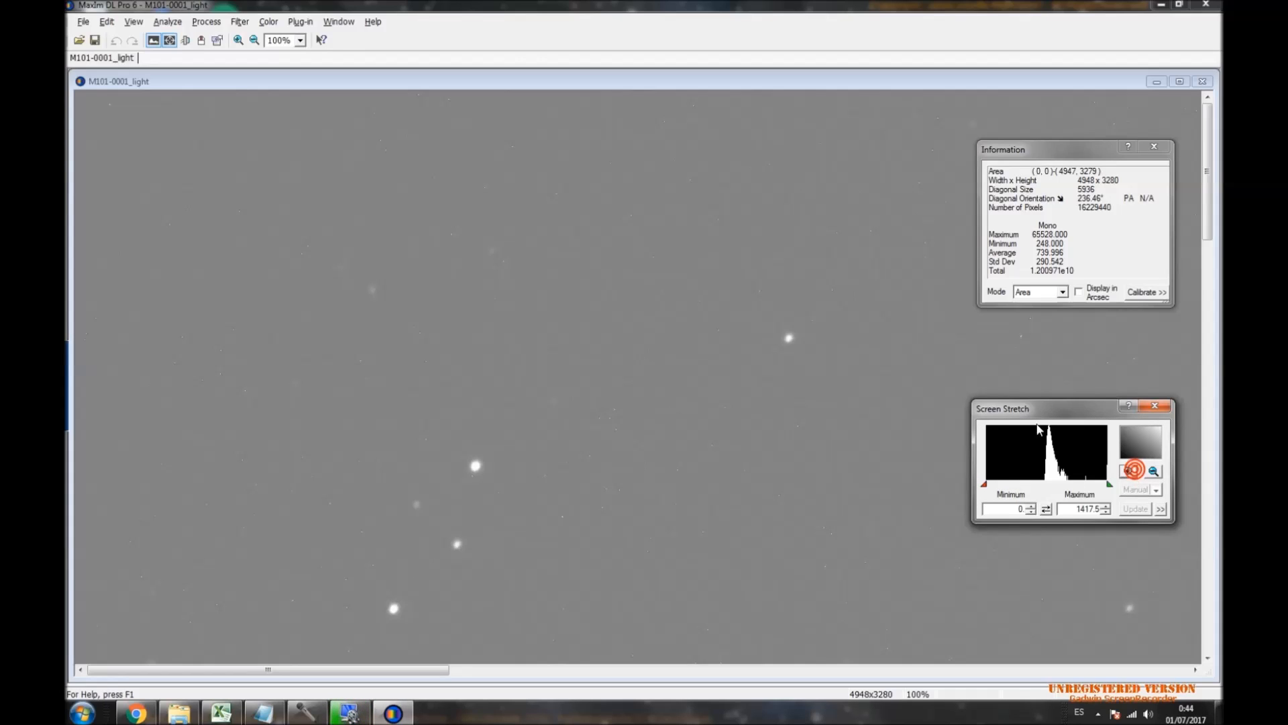
click(983, 485)
drag(983, 484, 1040, 486)
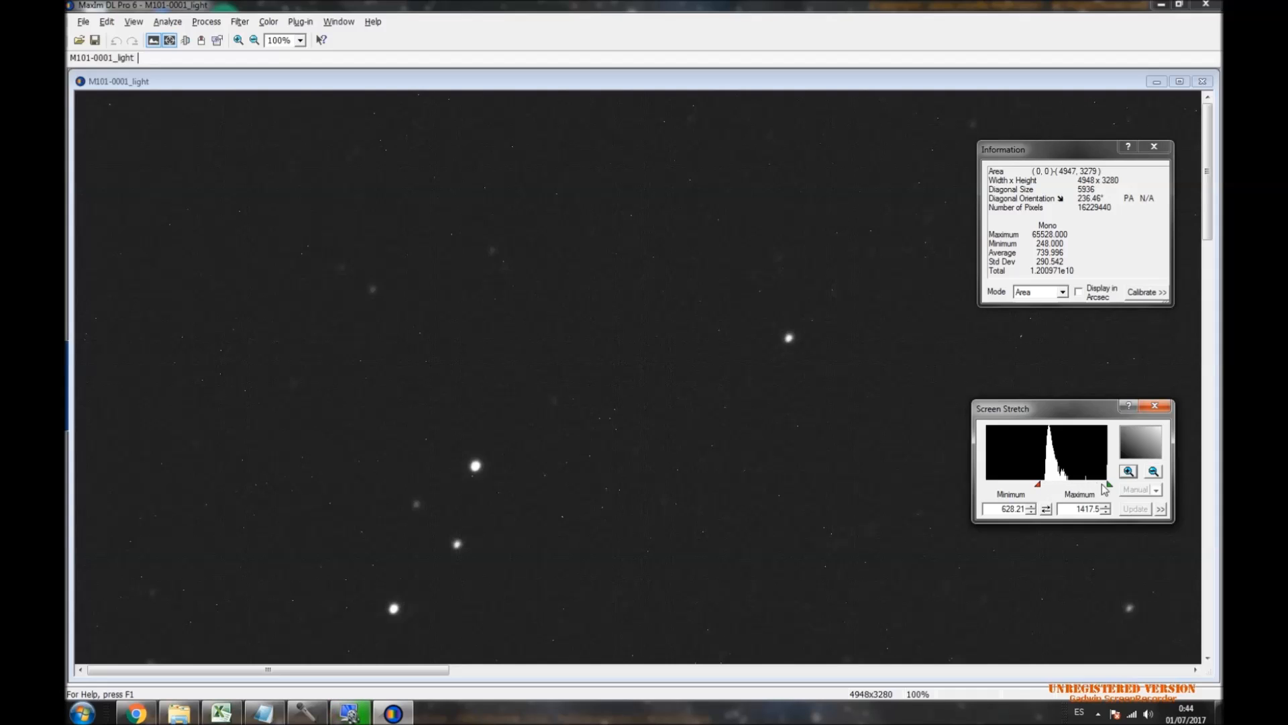
drag(1109, 484, 1071, 485)
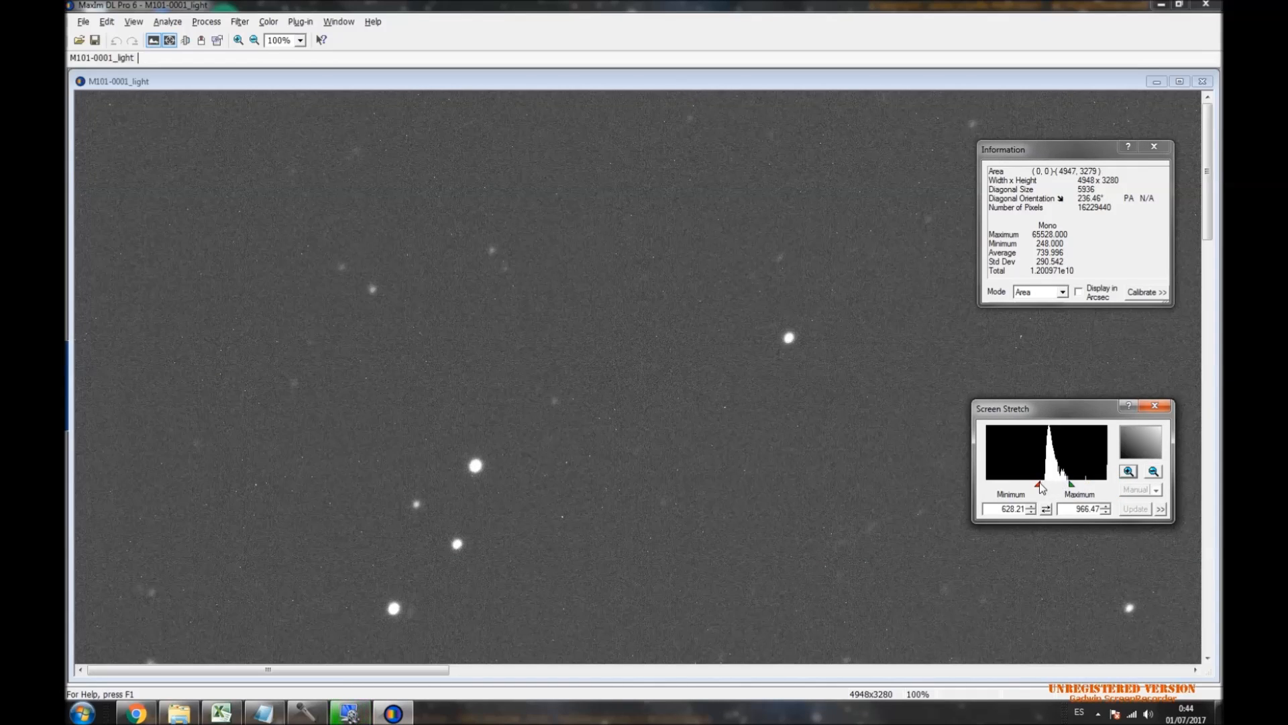
drag(1039, 488, 1041, 487)
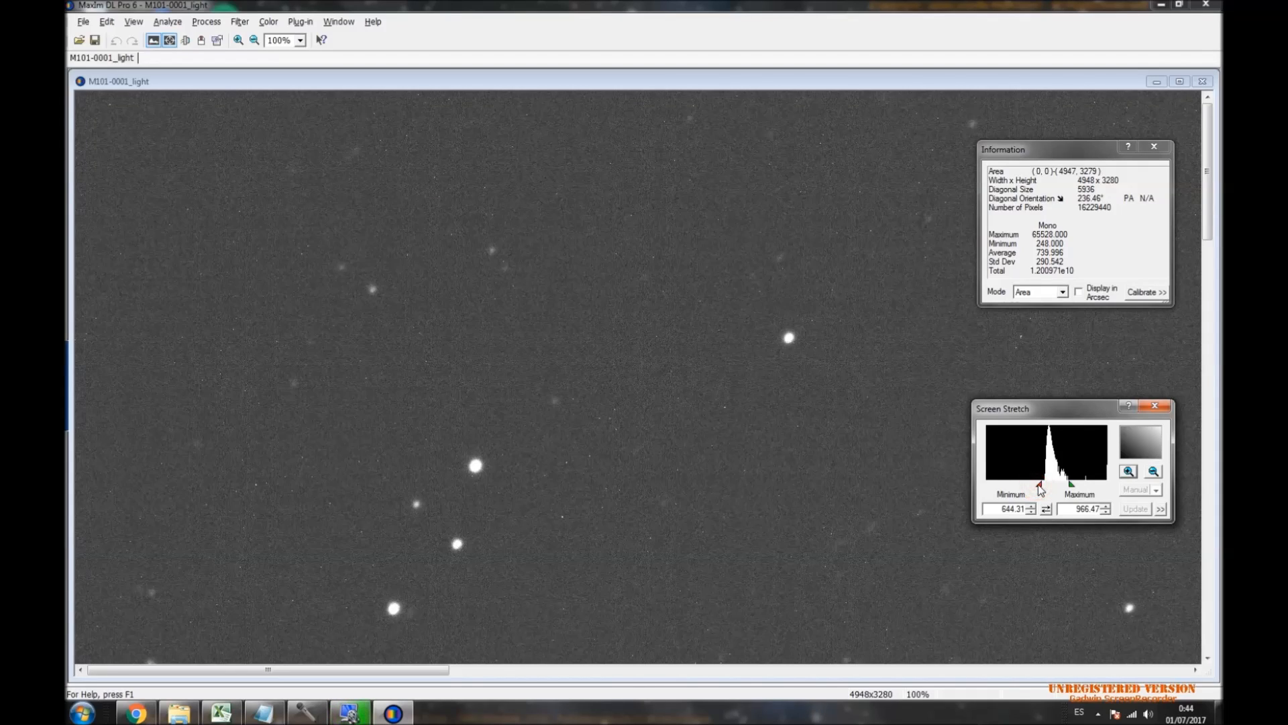
Enlarge the histogram once more and tighten the stretch to a minimum of about 675.43 and a maximum of about 935.35.
click(1130, 472)
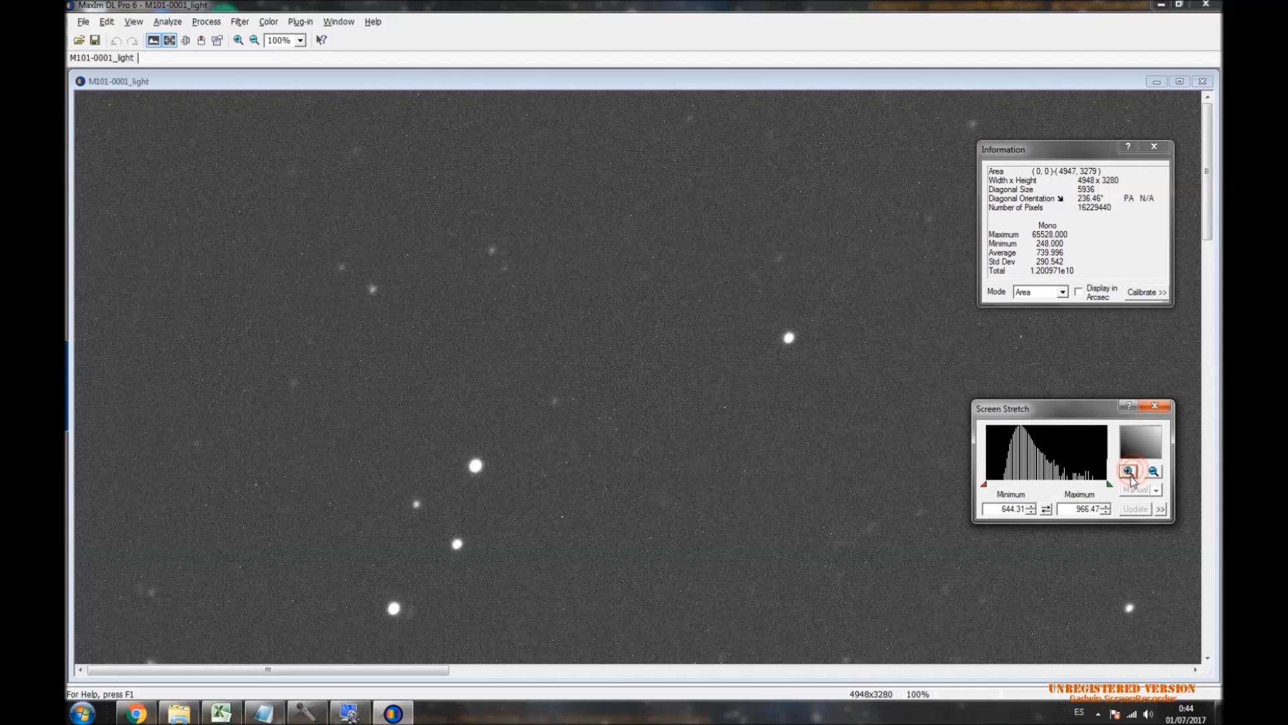
click(1152, 473)
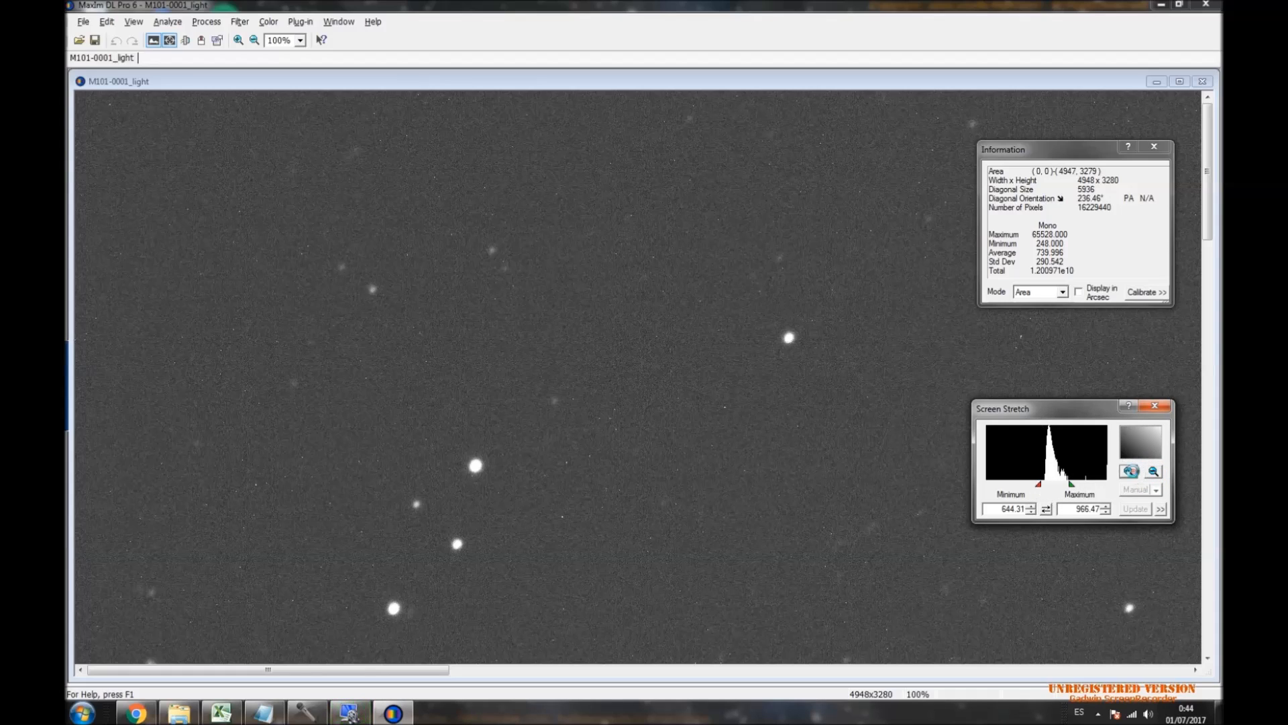
click(1129, 471)
drag(1109, 484, 1099, 485)
drag(983, 486, 995, 486)
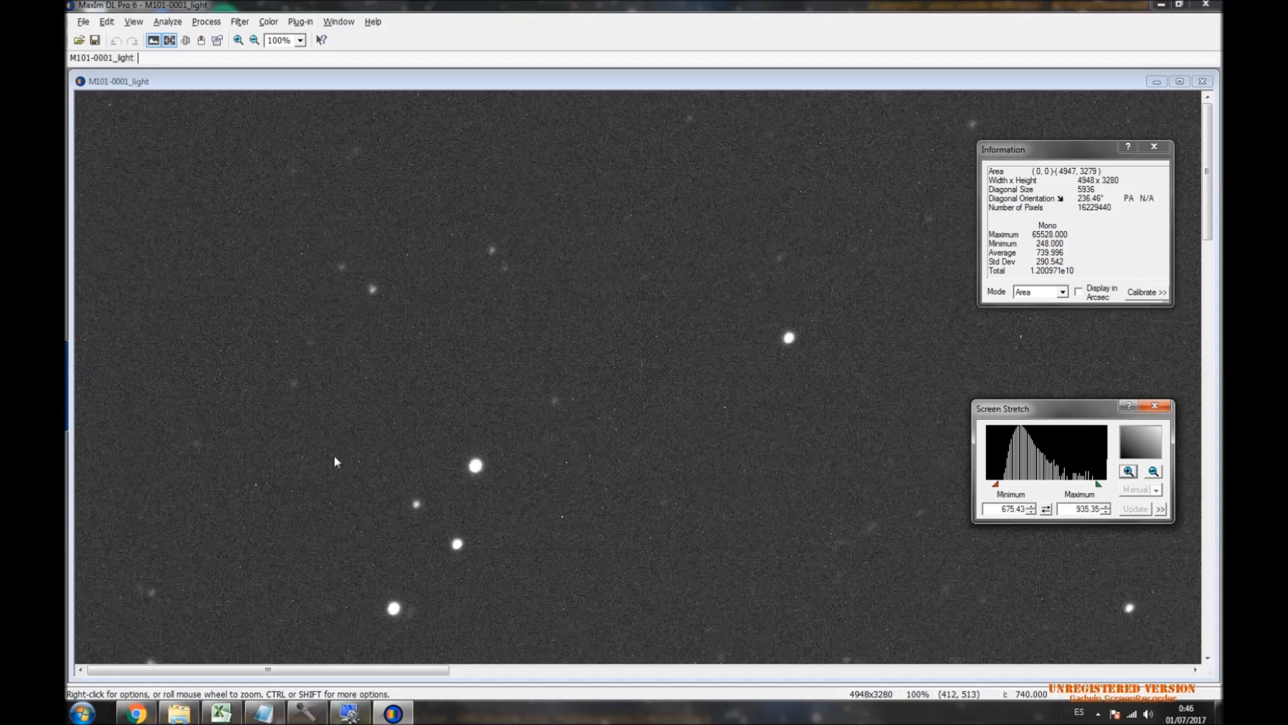
Mark a star-free background area of about 161 x 151 pixels on the M101 light for statistics, keeping the Information mode on Area.
mouse_move(283, 408)
mouse_down()
mouse_move(282, 468)
mouse_move(331, 508)
mouse_move(393, 514)
mouse_up()
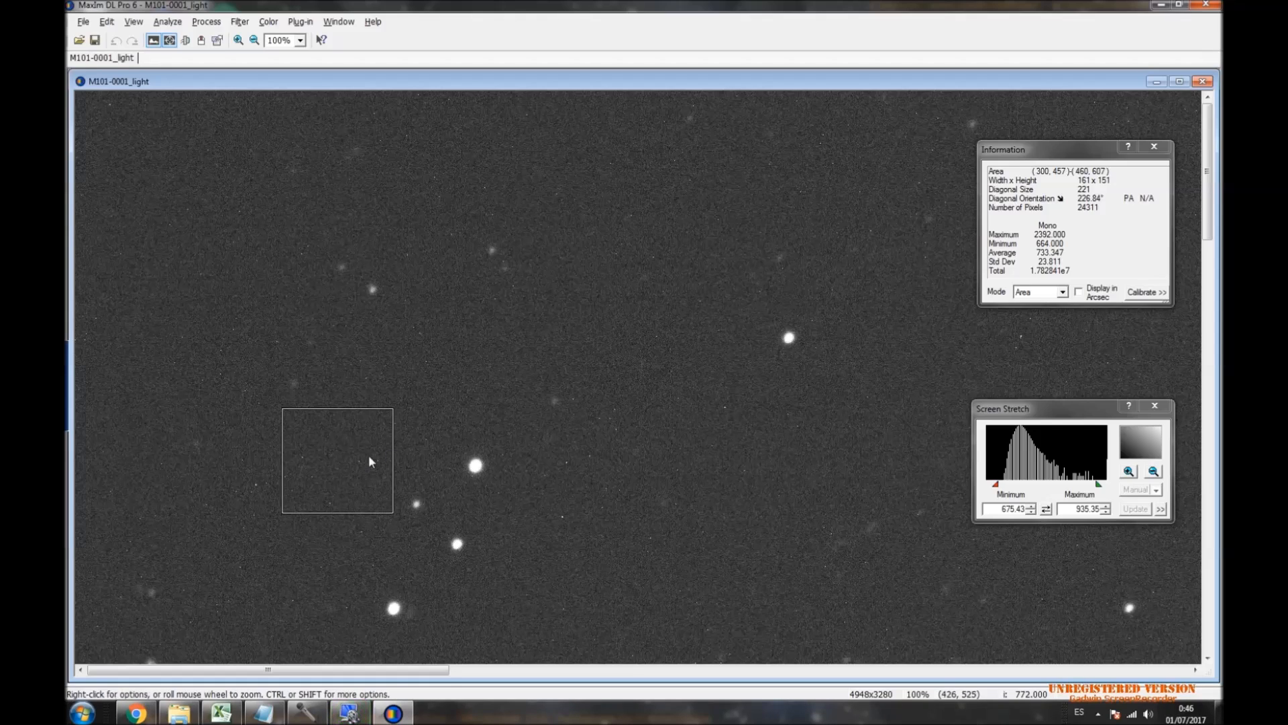
mouse_move(389, 451)
mouse_down()
mouse_move(370, 461)
mouse_move(368, 448)
mouse_up()
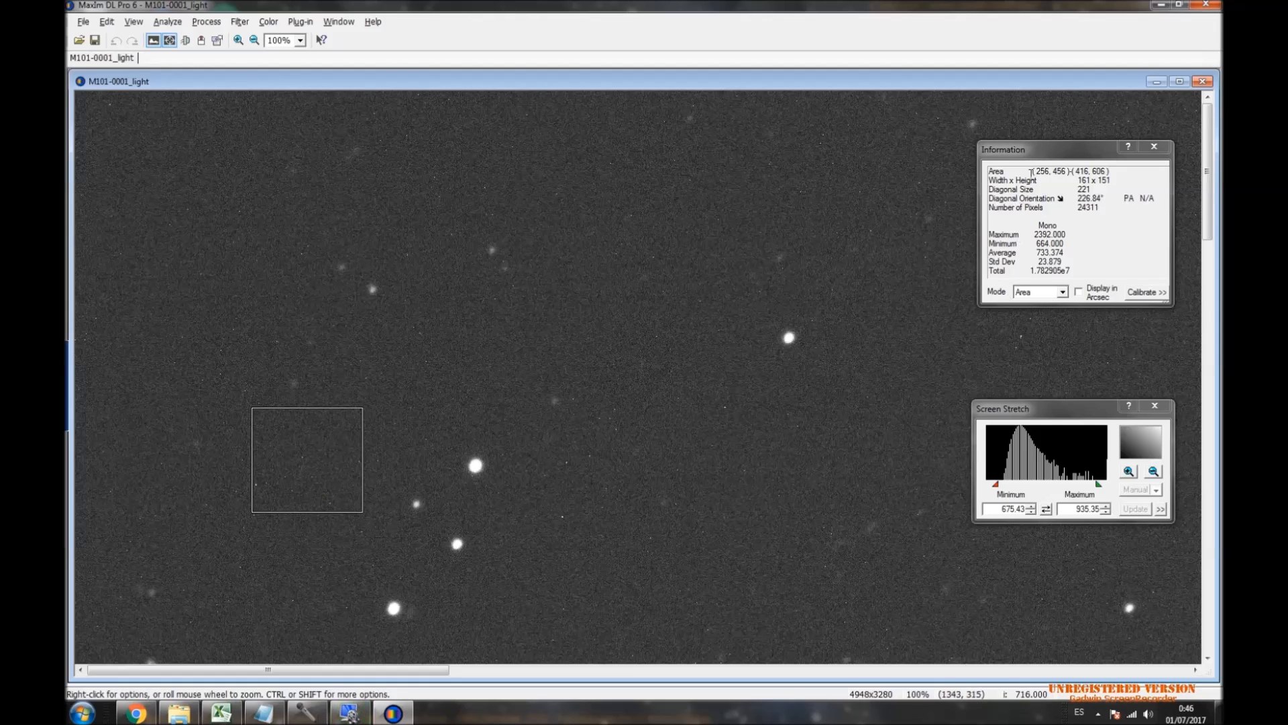
click(1034, 149)
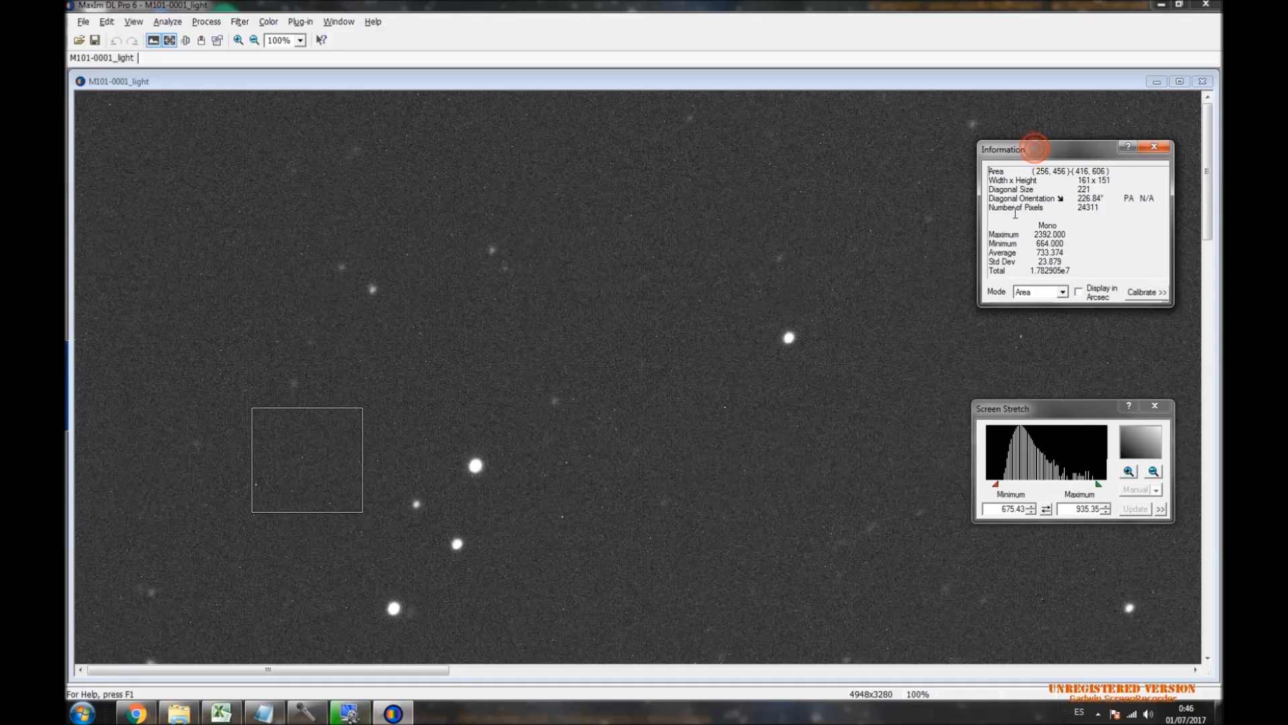
click(1062, 291)
click(1038, 322)
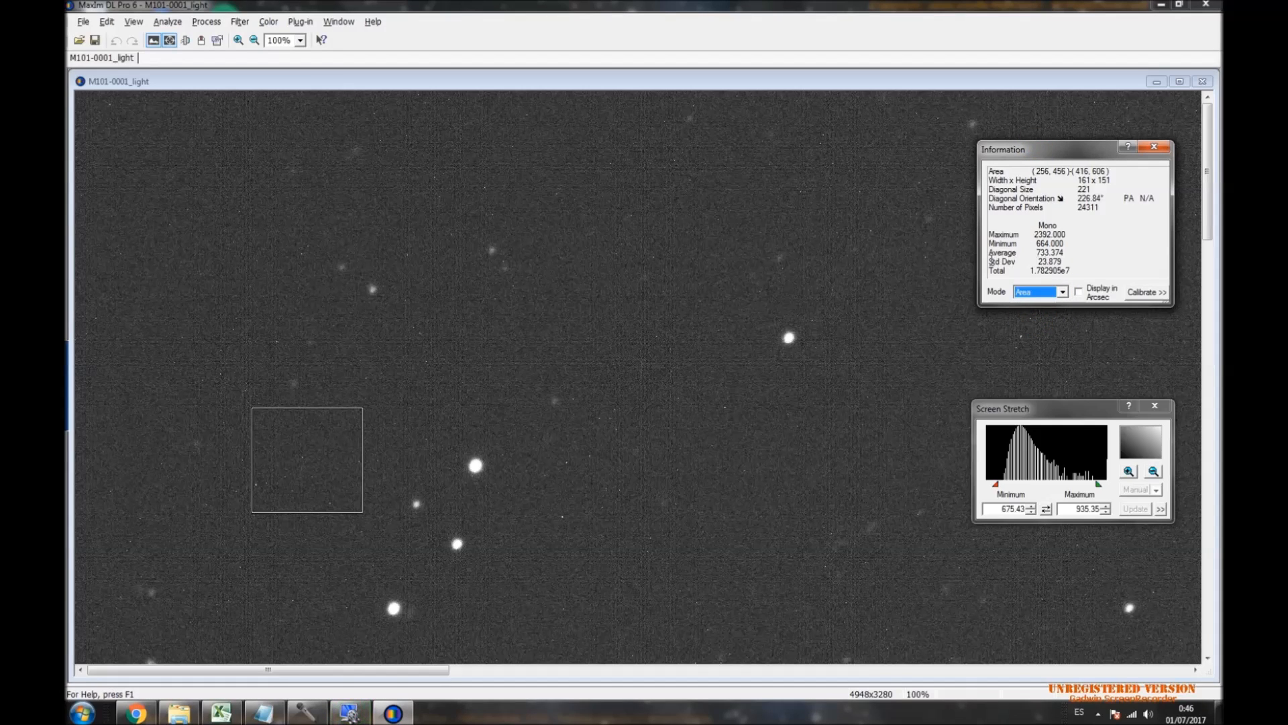
Copy the Std Dev value of the marked background area from the Information window.
drag(990, 261, 1018, 261)
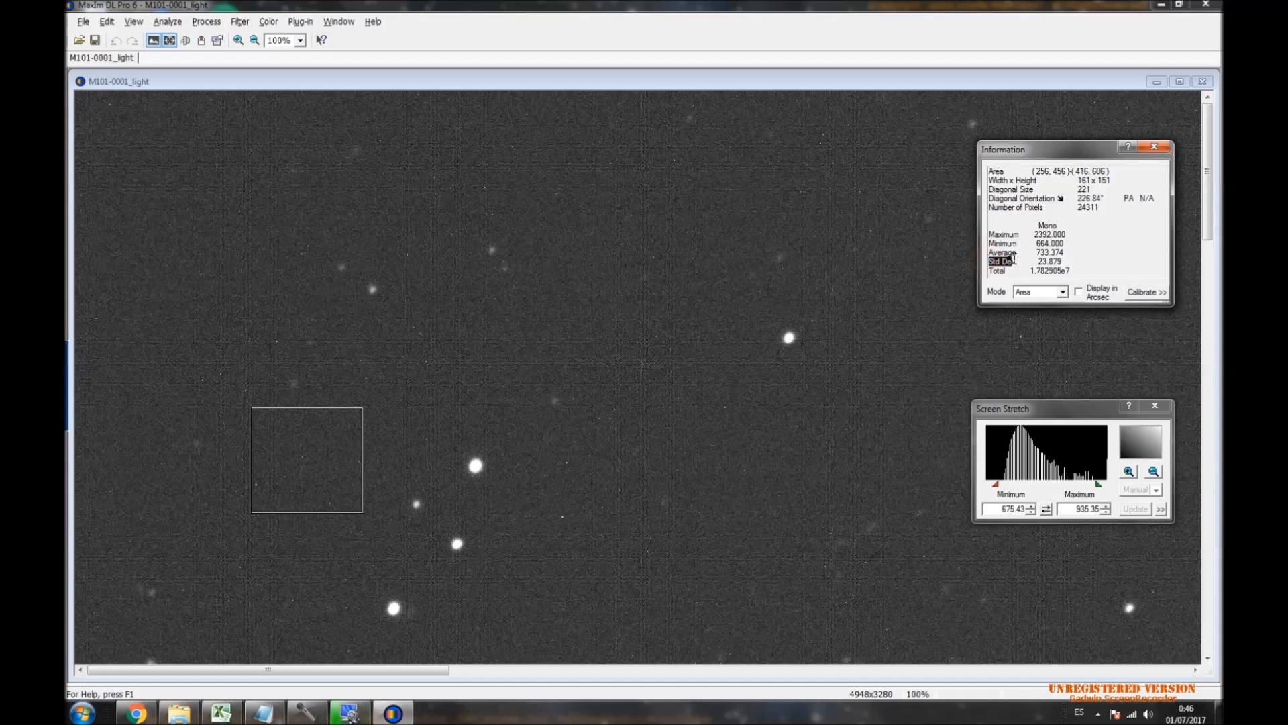
click(1017, 261)
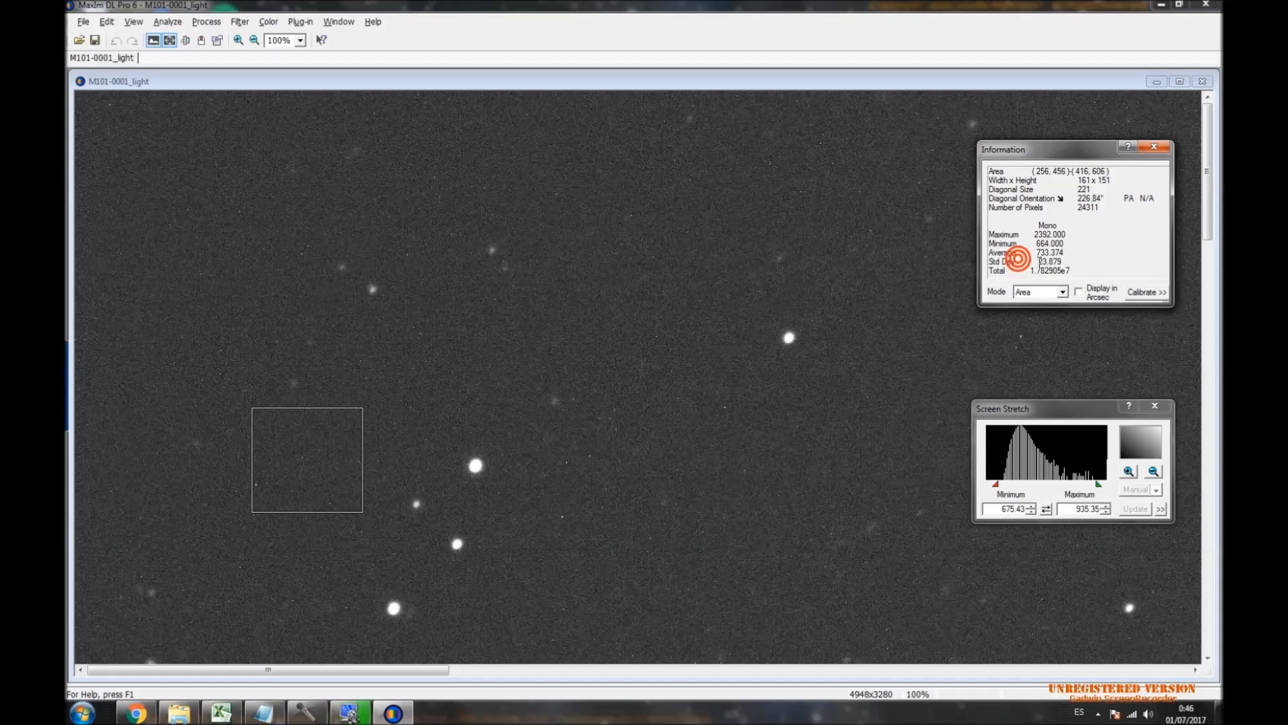
drag(1039, 261, 1068, 262)
key(ctrl+c)
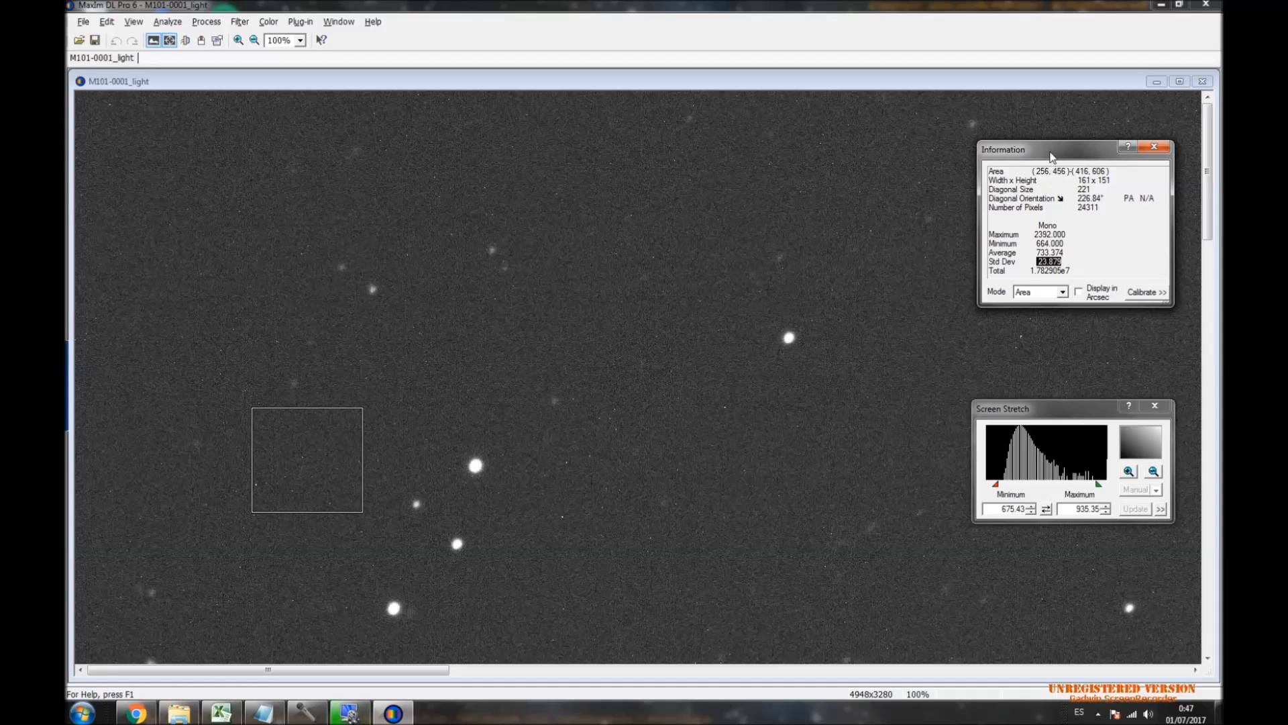
click(1050, 258)
drag(1037, 262, 1058, 261)
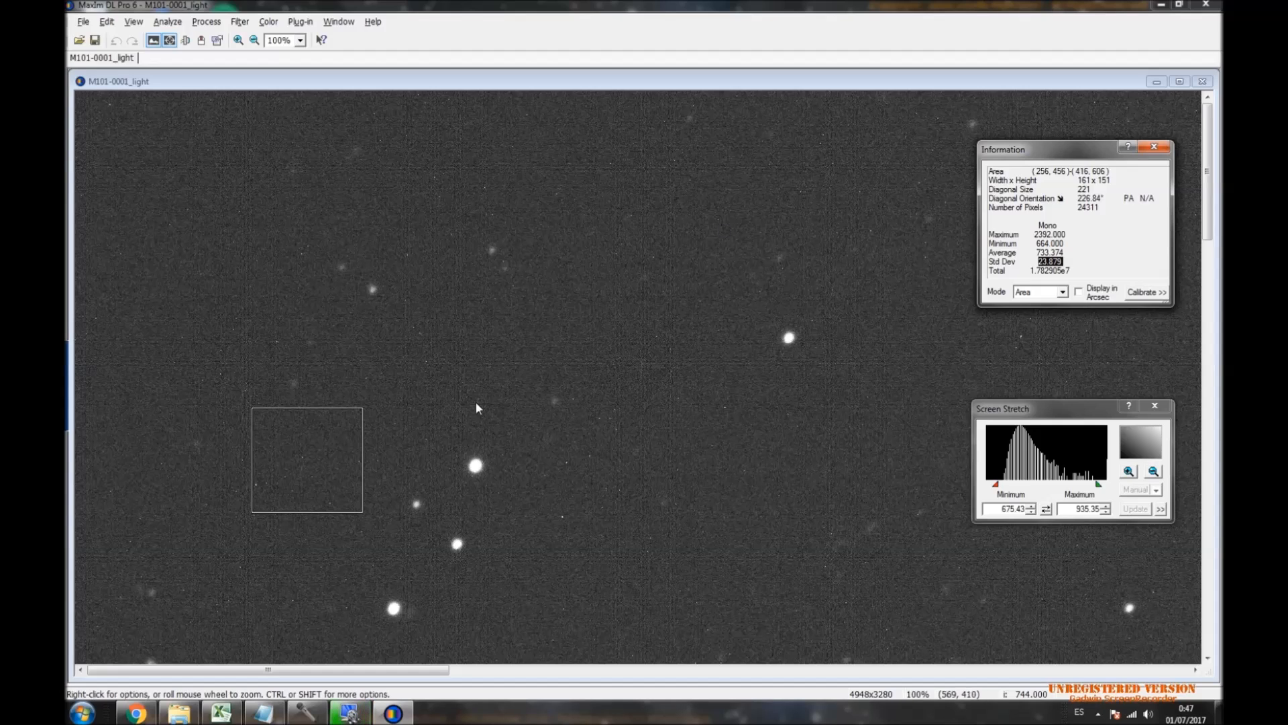
Switch to Excel, clear the existing Sin Flats values for Sin calibrar and Average, and close the workbook with its changes saved.
click(232, 713)
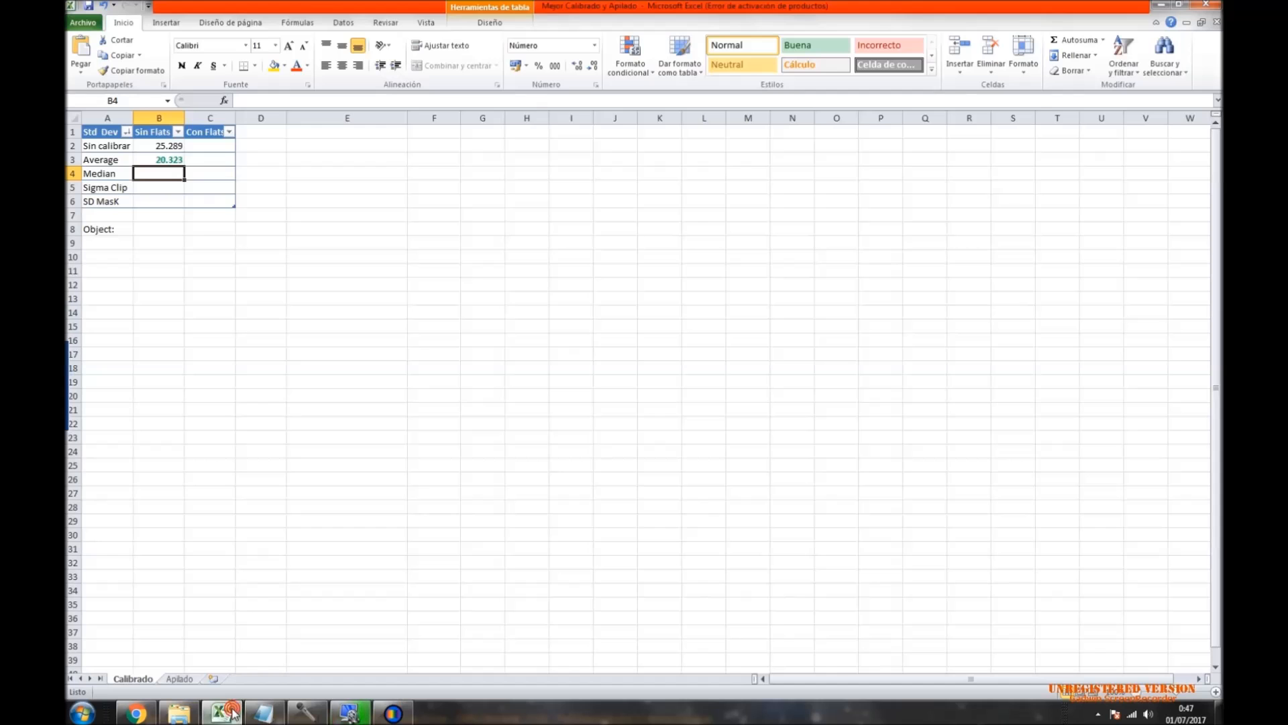
text(20323)
key(Delete)
click(161, 146)
key(Delete)
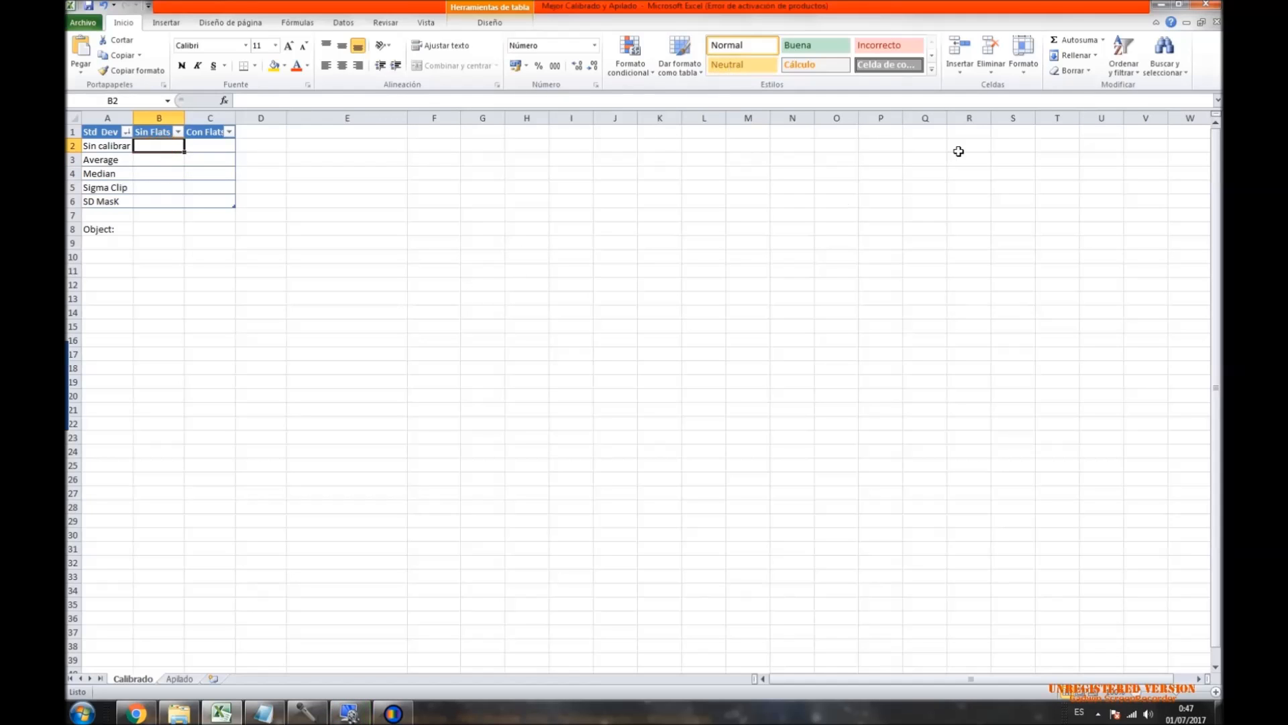
click(1206, 5)
click(591, 381)
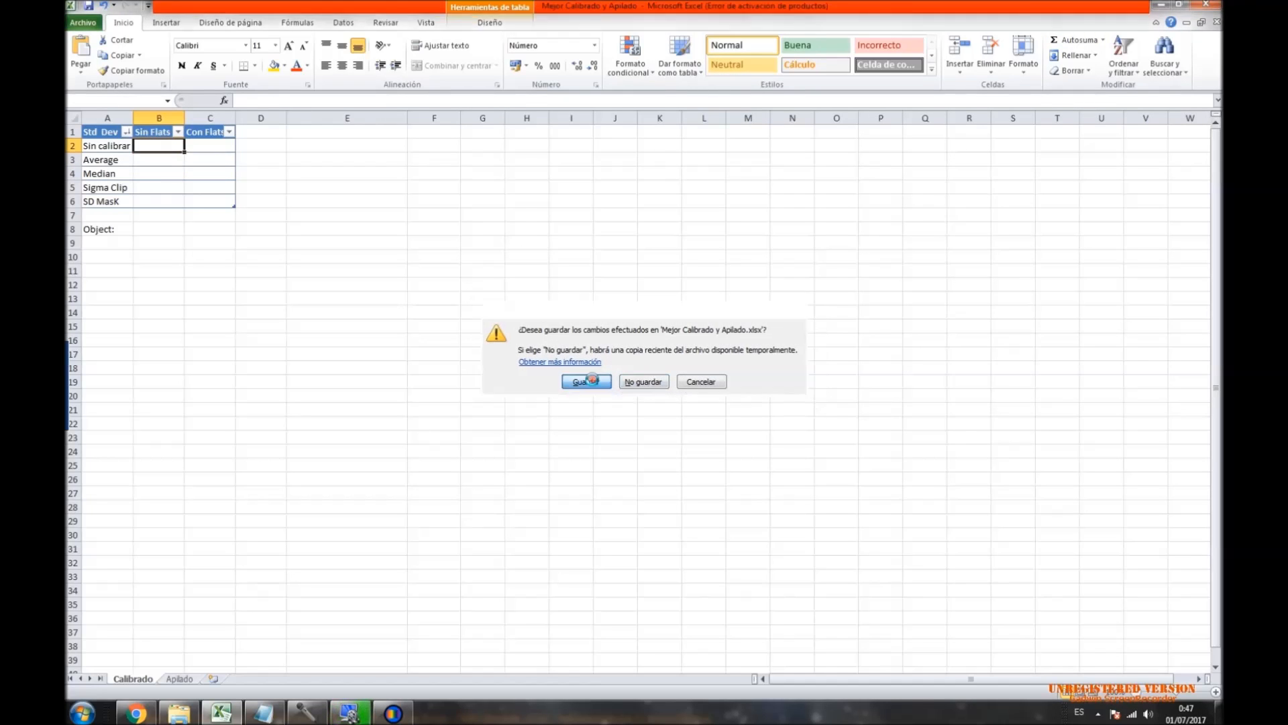
Reopen the Mejor Calibrado y Apilado workbook from Astronomia > Backup disco C > Lights and maximize it.
click(178, 711)
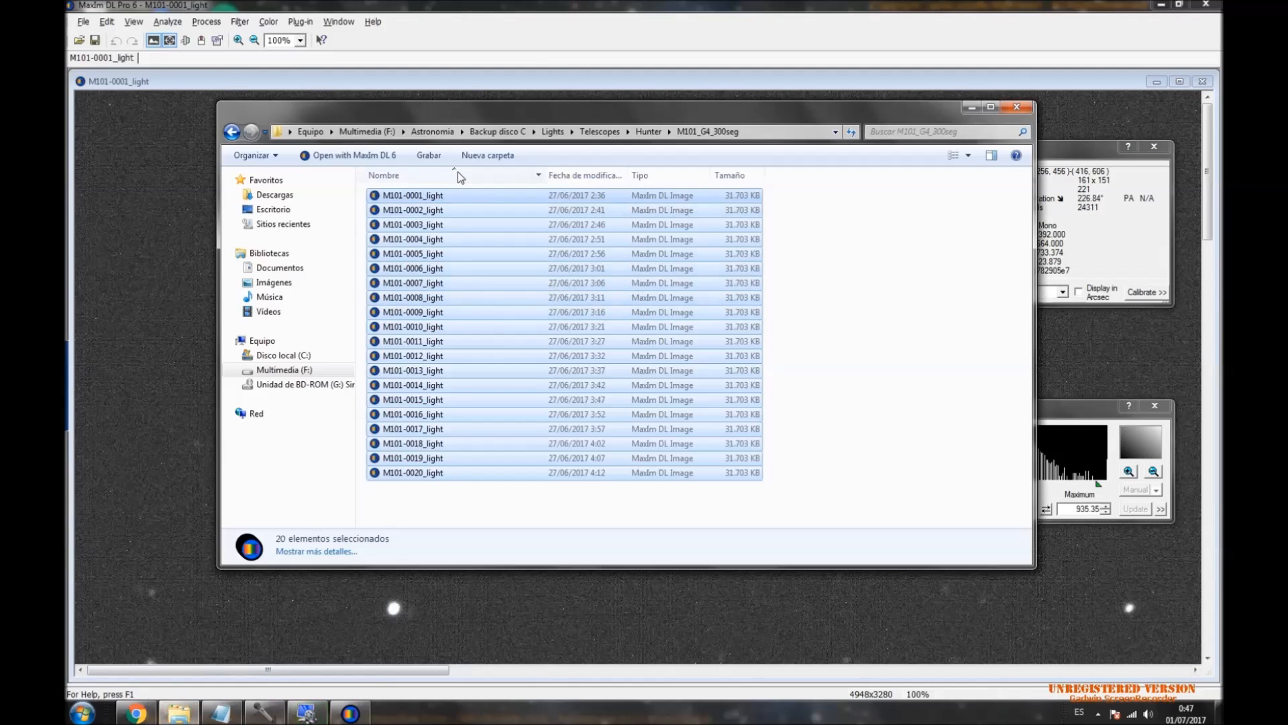
click(432, 132)
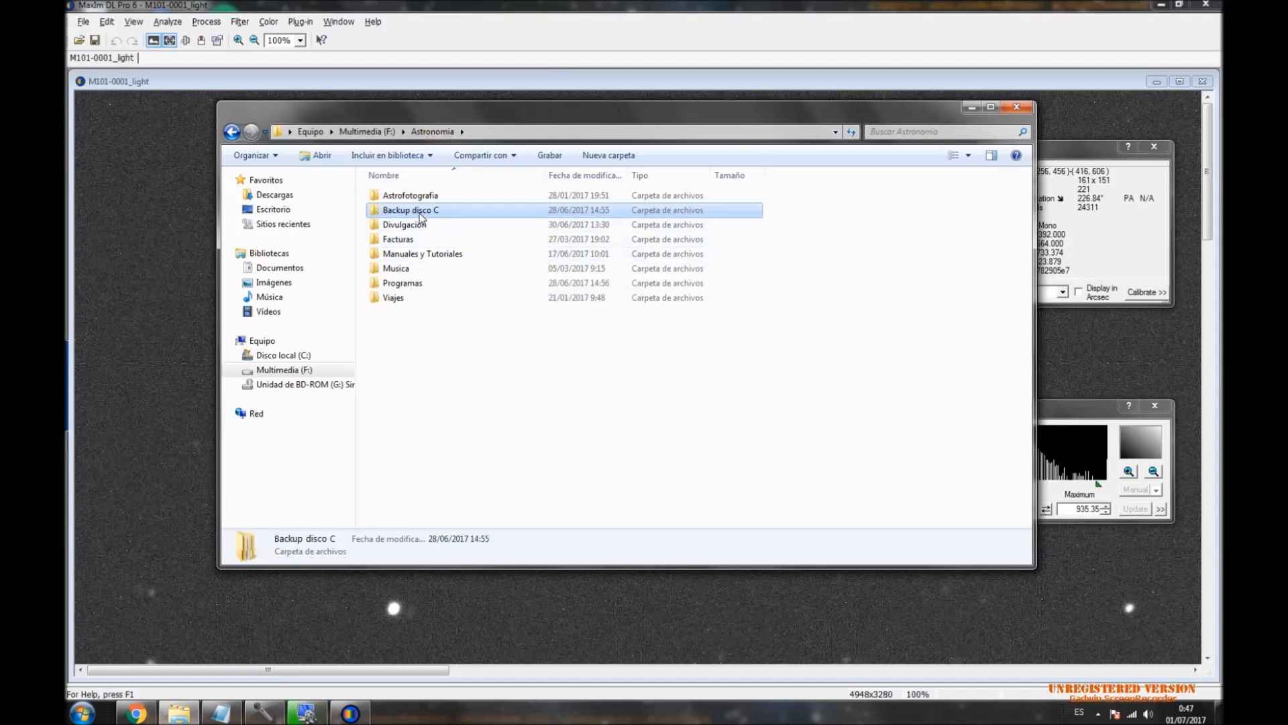
double_click(406, 210)
double_click(401, 212)
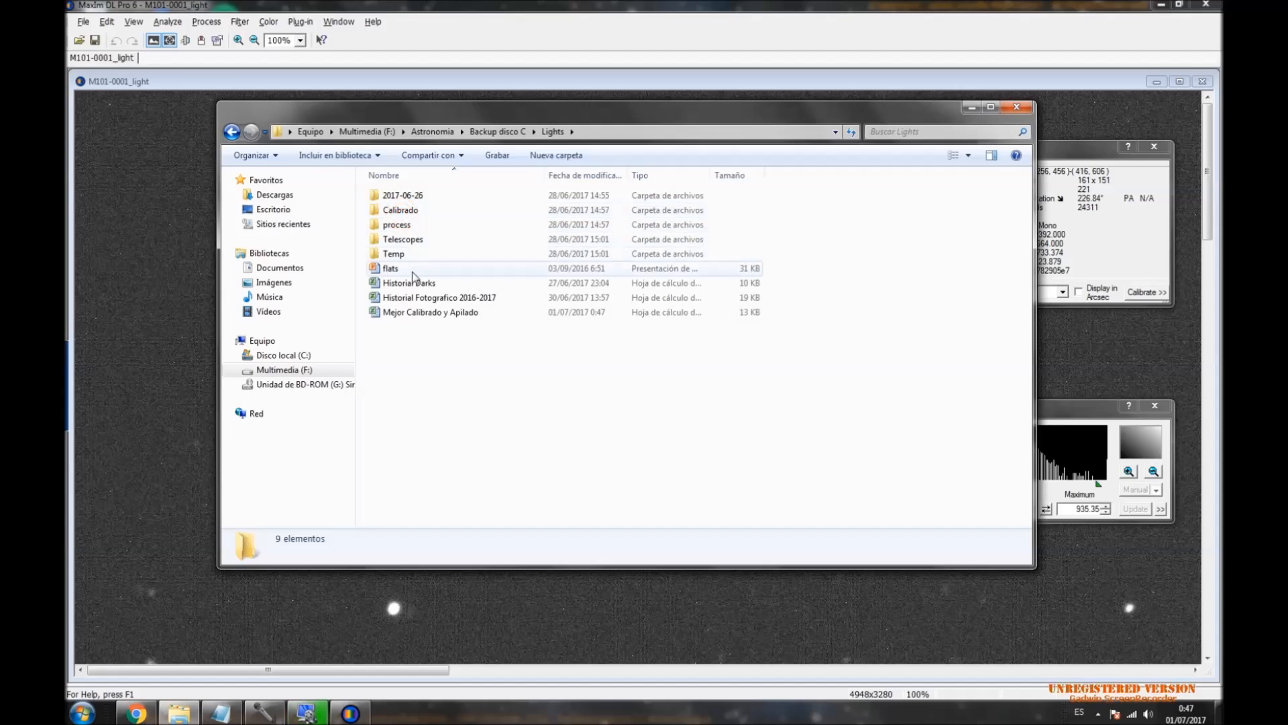
click(421, 308)
double_click(446, 313)
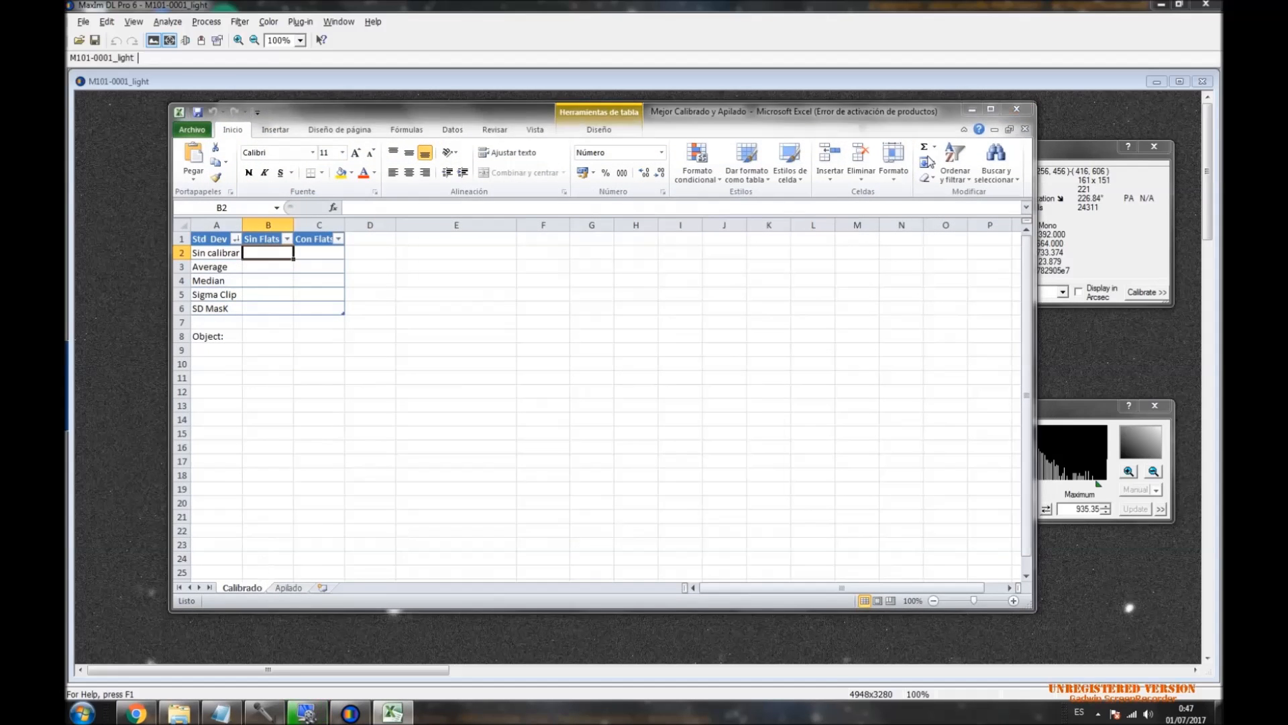
click(745, 498)
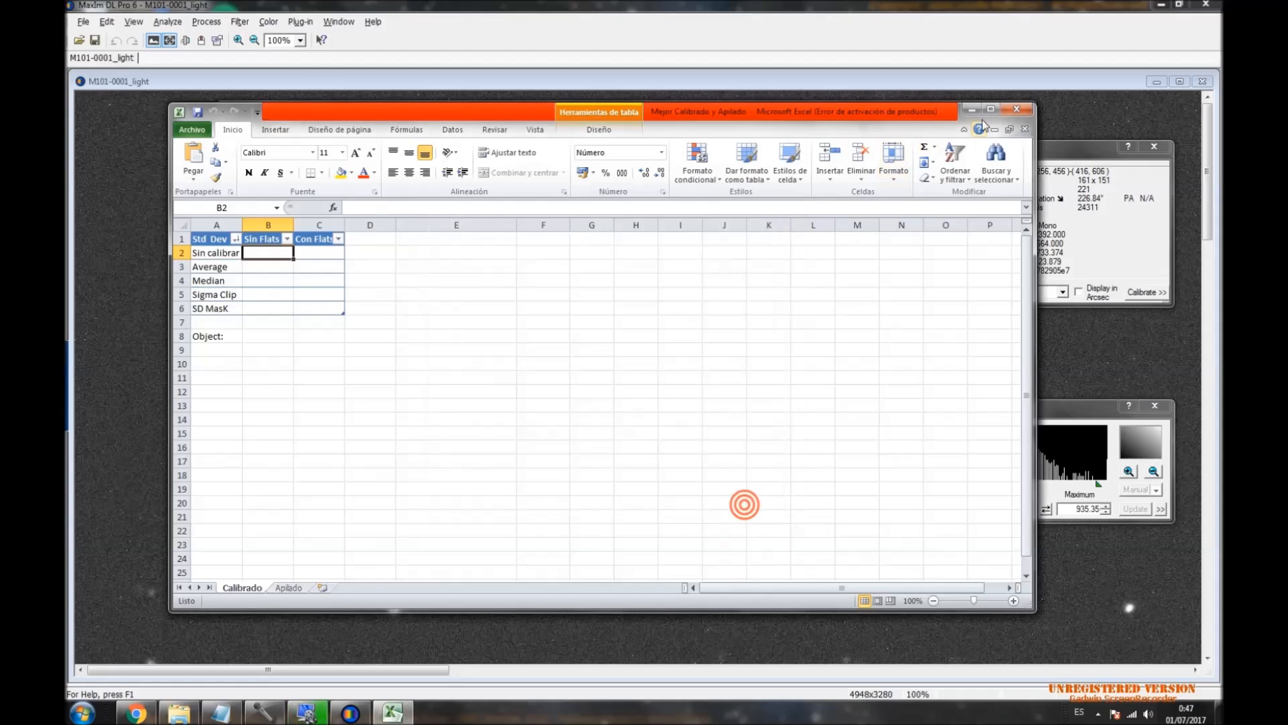
click(990, 109)
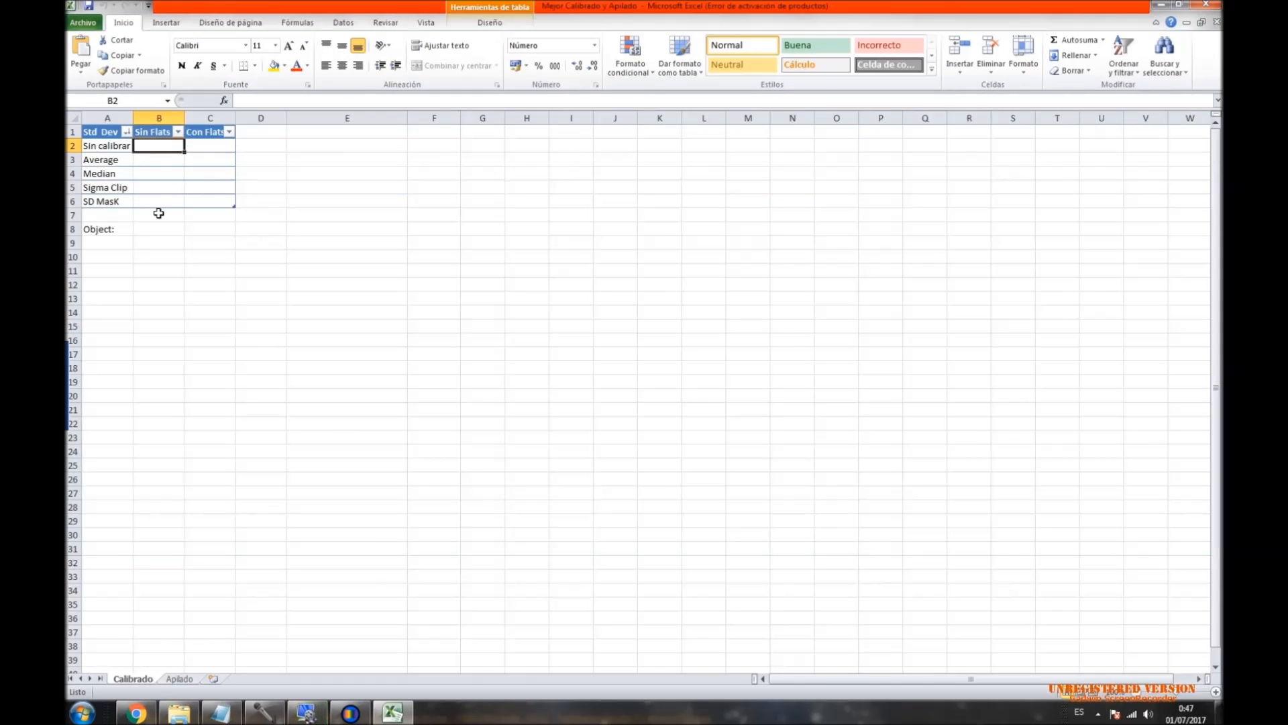
Look briefly at the Apilado sheet and enter M101 as the object in cell B8 of the Calibrado sheet.
click(178, 679)
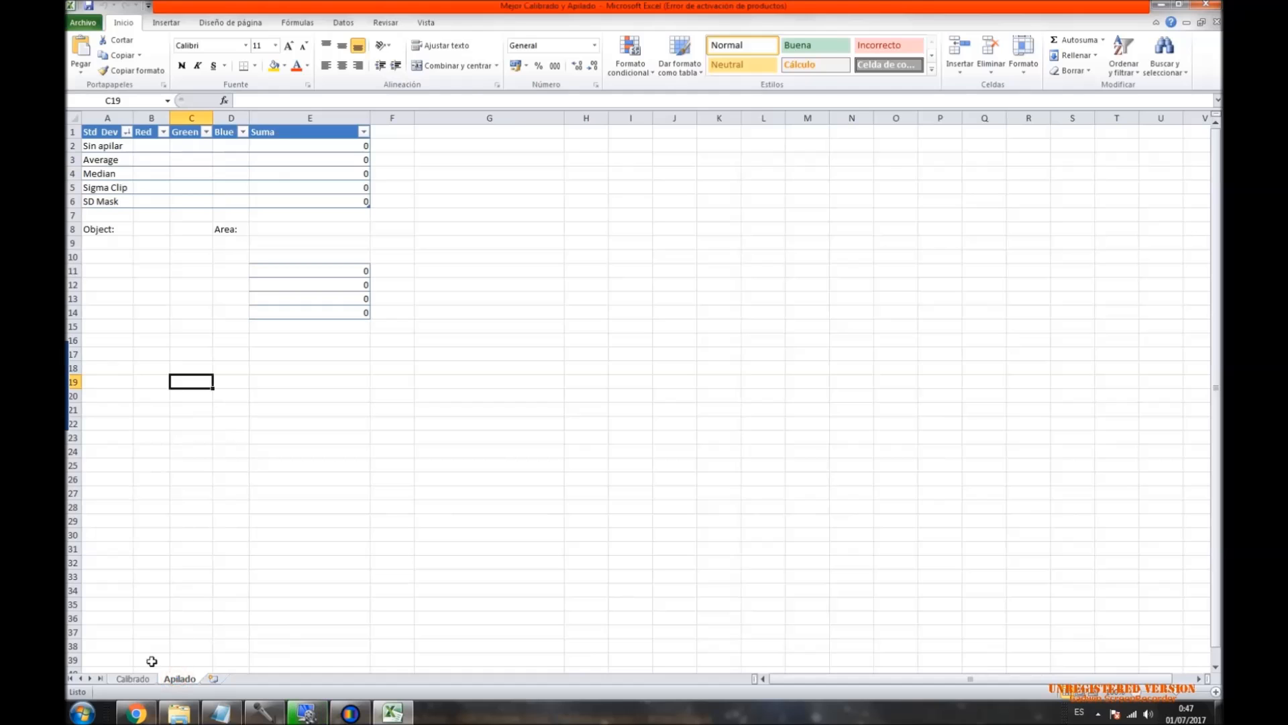
click(137, 679)
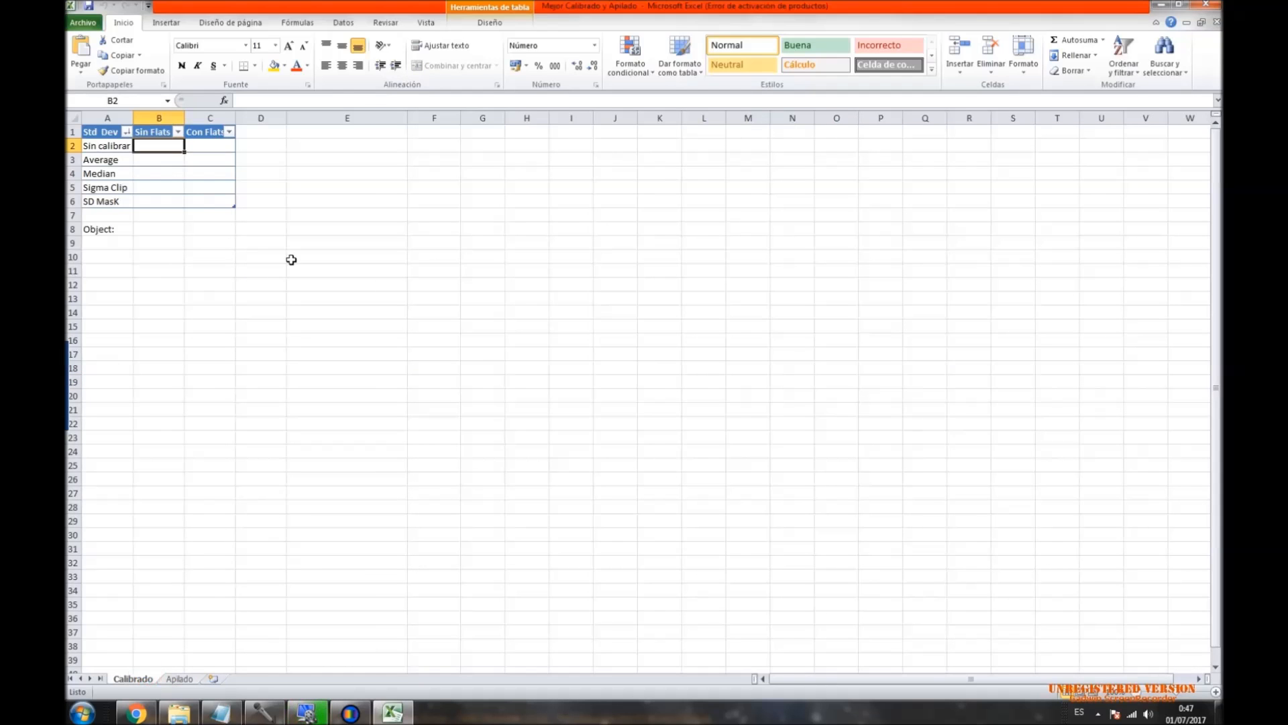
click(157, 259)
click(94, 229)
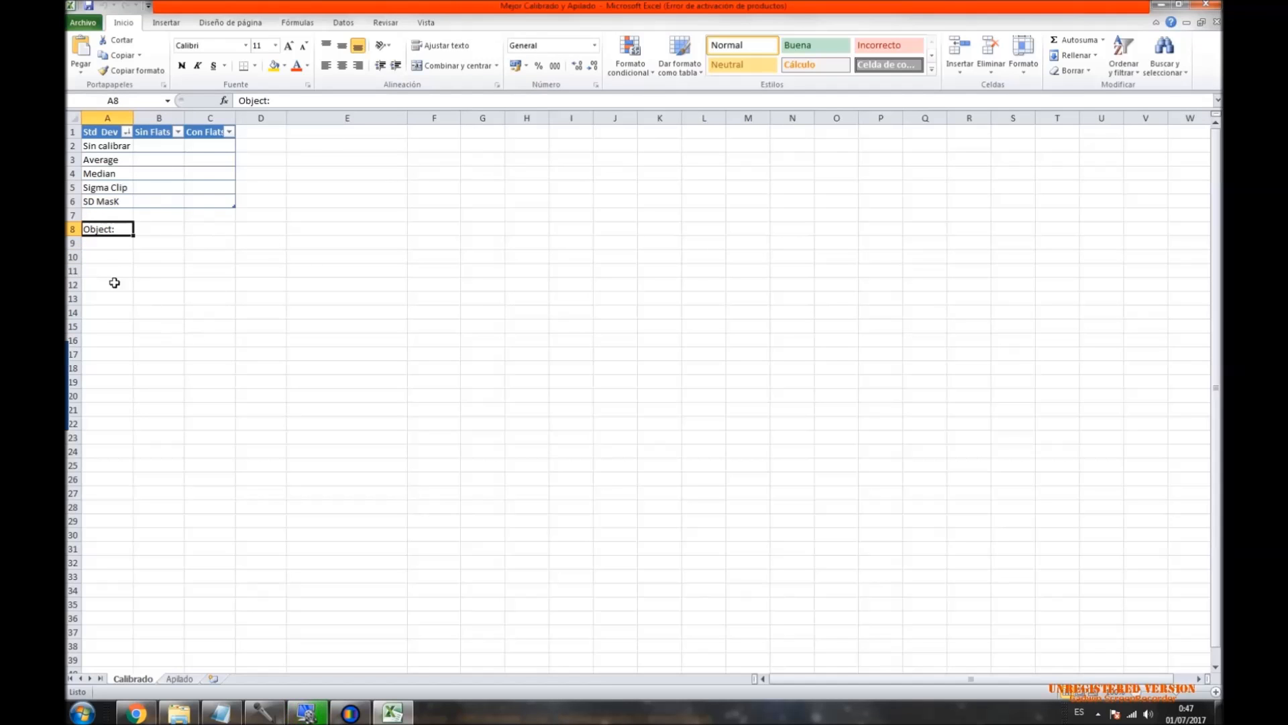
click(150, 228)
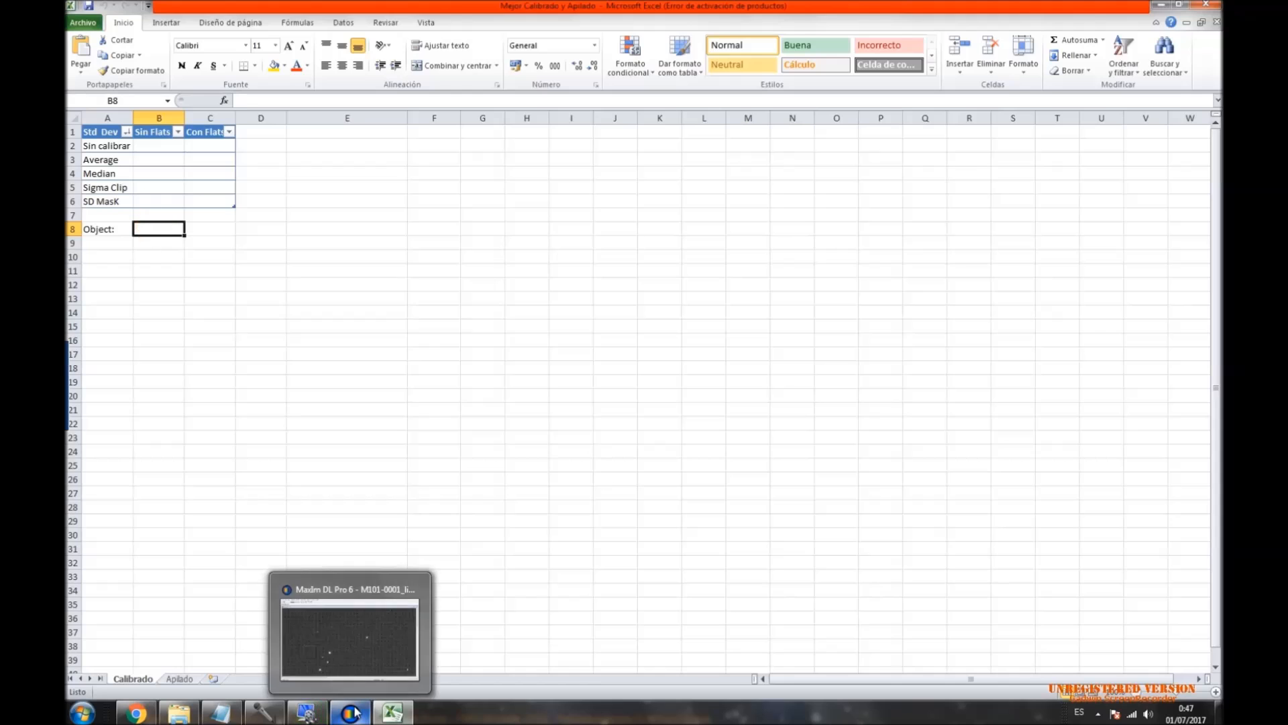
text(M)
text(19)
text(1)
key(BackSpace)
key(BackSpace)
text(01)
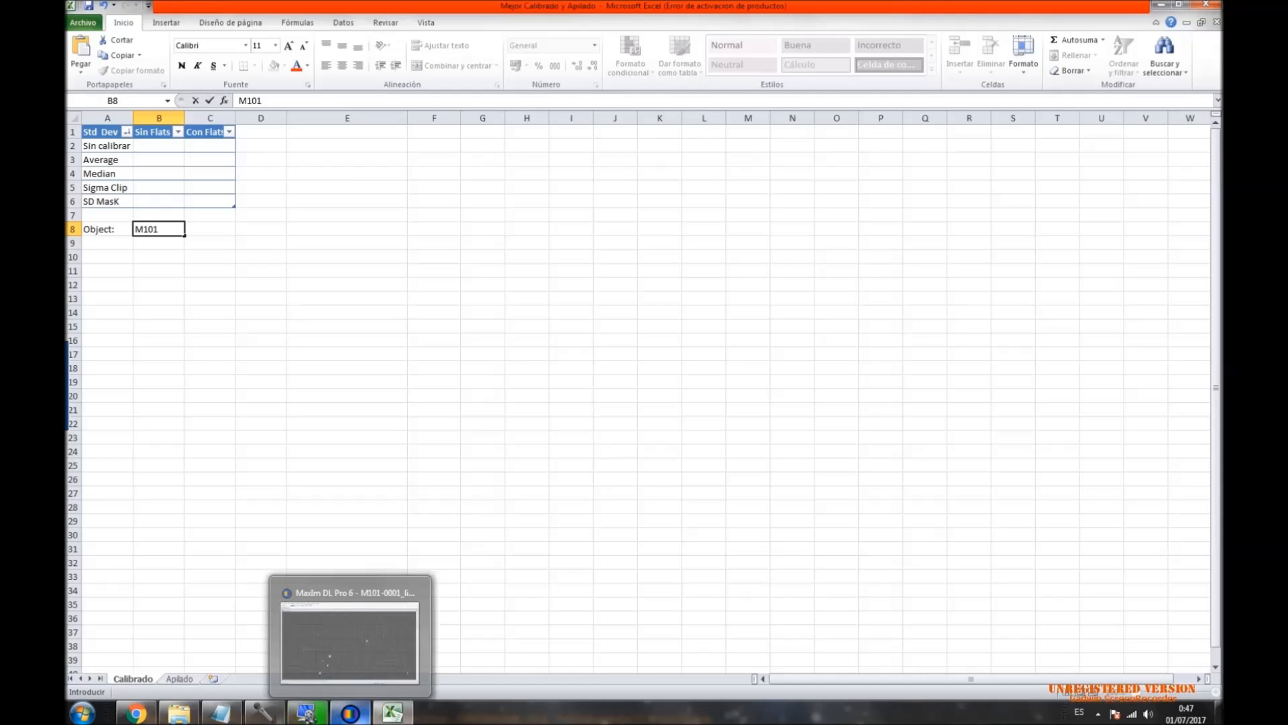
click(243, 285)
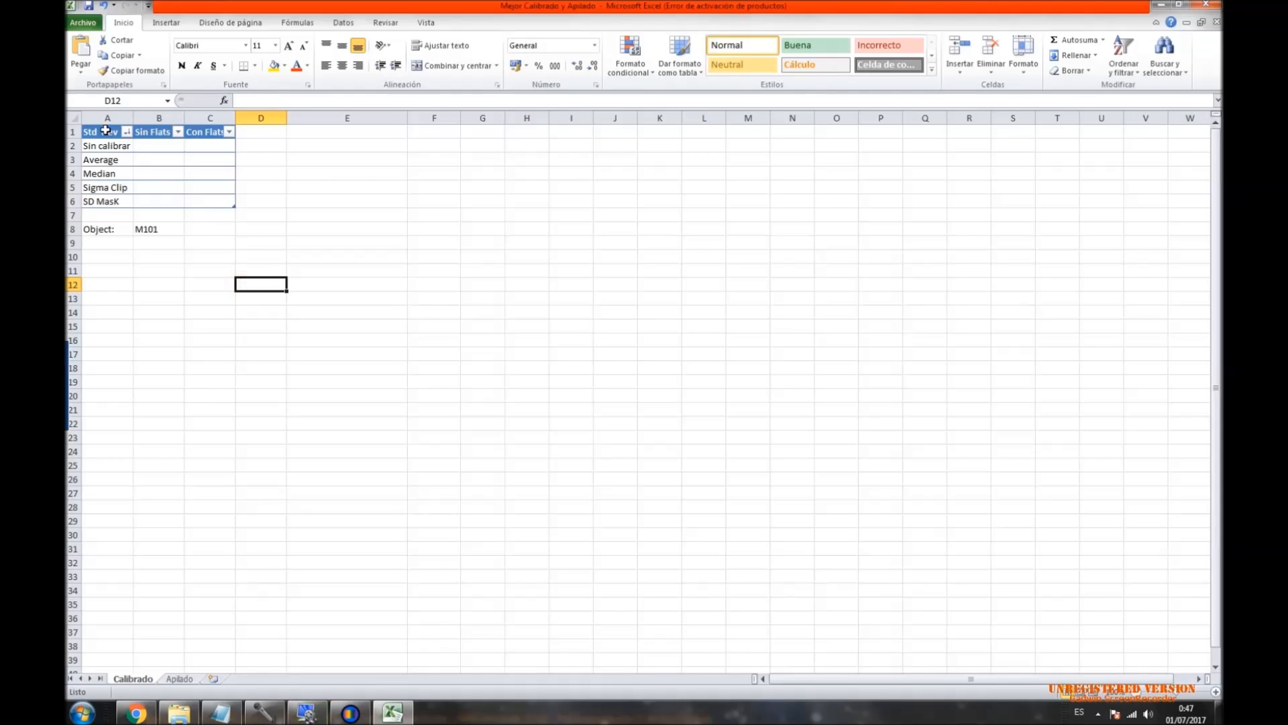
Paste the copied Std Dev value 23.879 into the Sin calibrar row of the Sin Flats column.
click(153, 133)
click(207, 130)
click(156, 131)
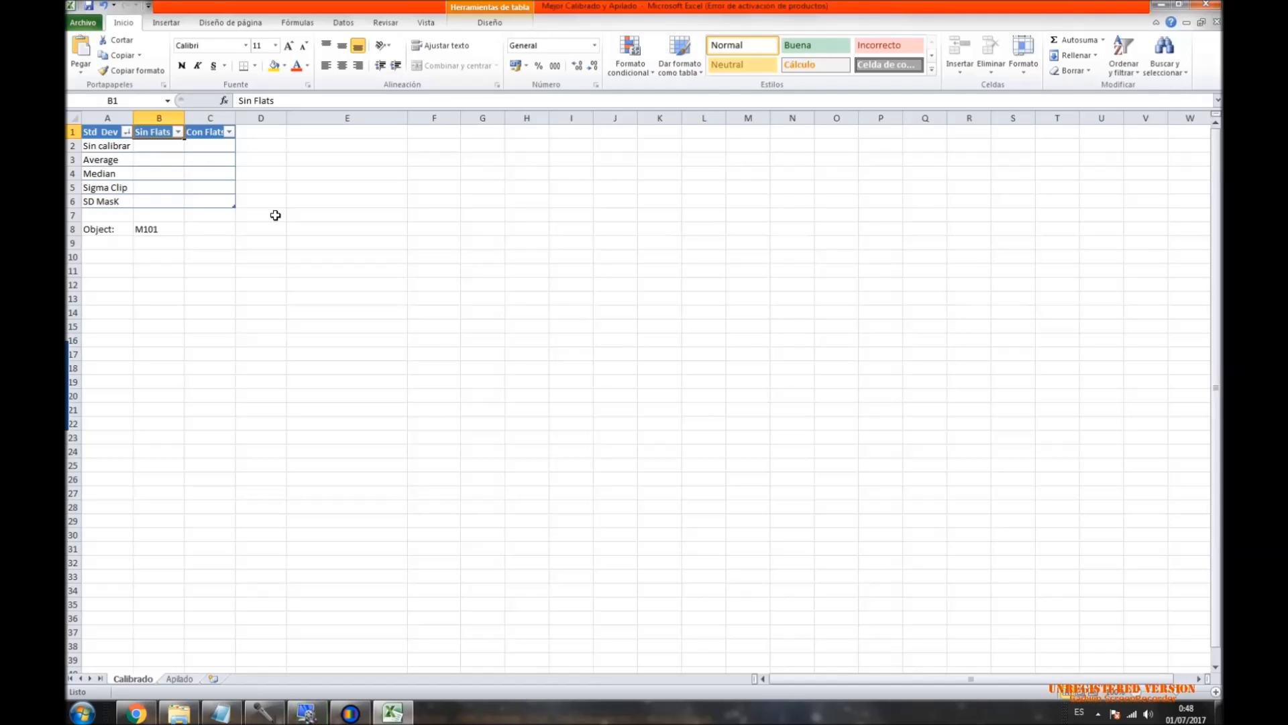
key(Down)
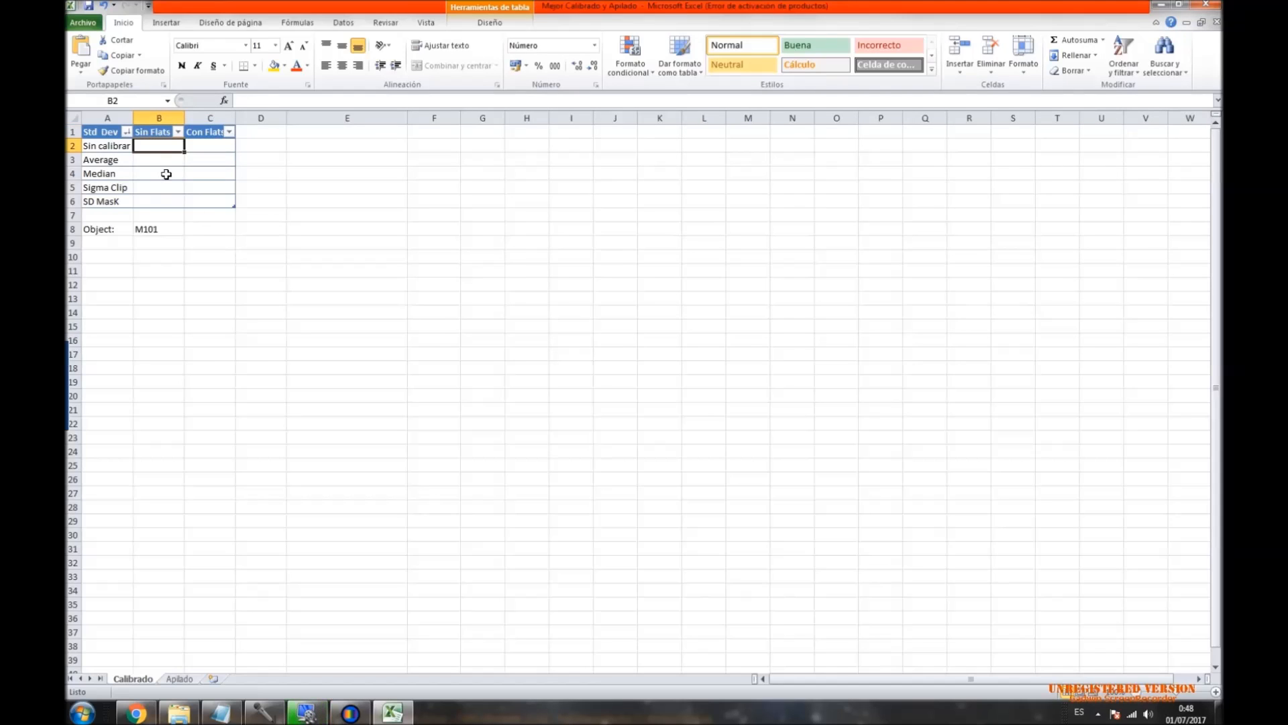
click(350, 713)
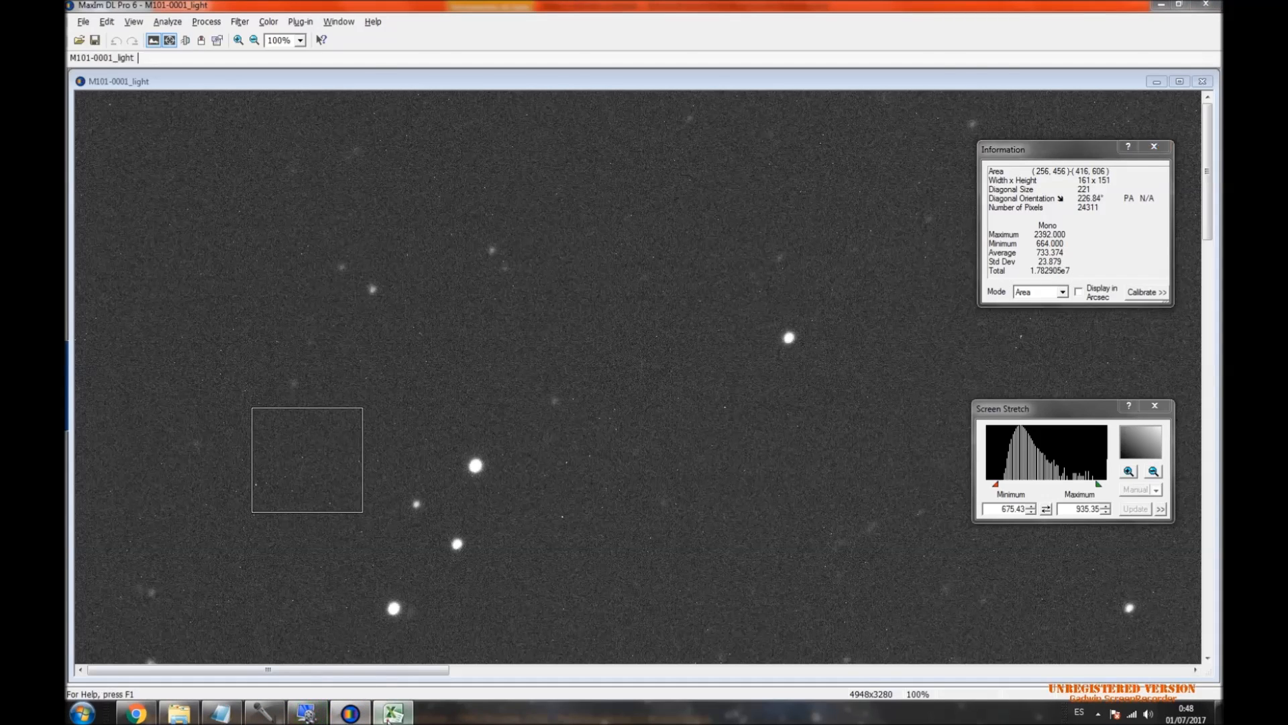
click(393, 713)
key(ctrl+v)
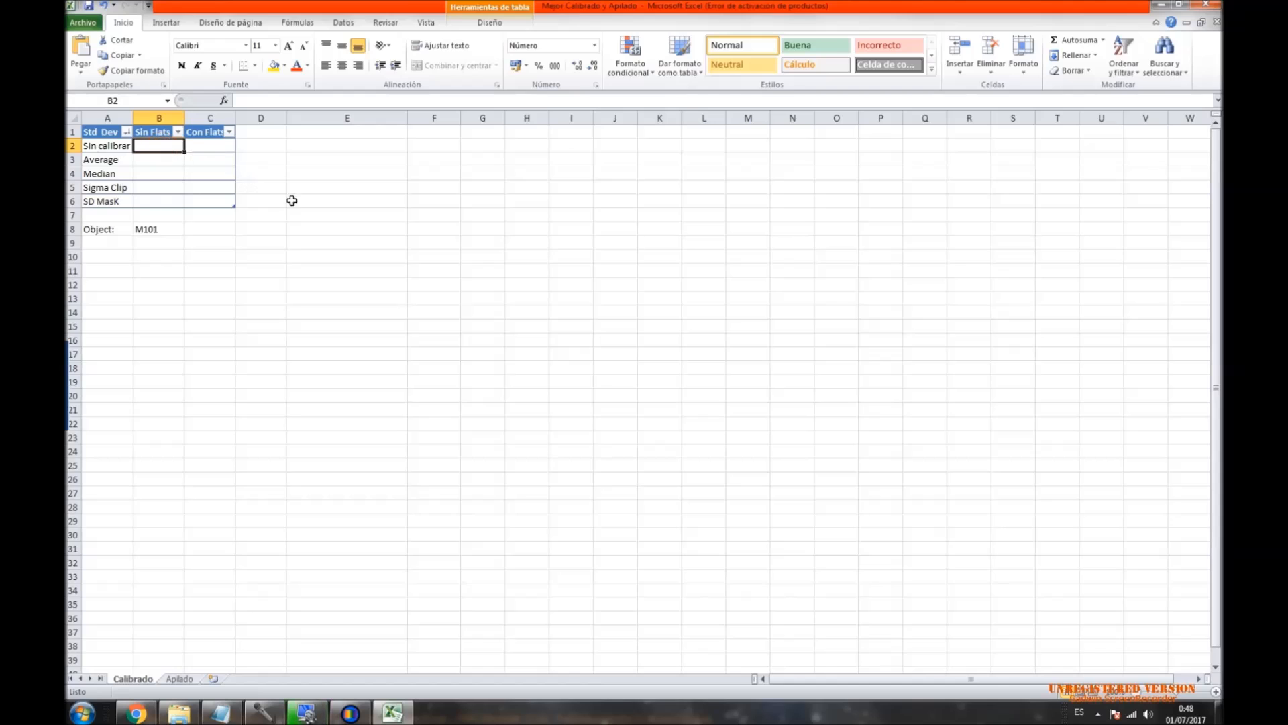
key(Return)
key(Left)
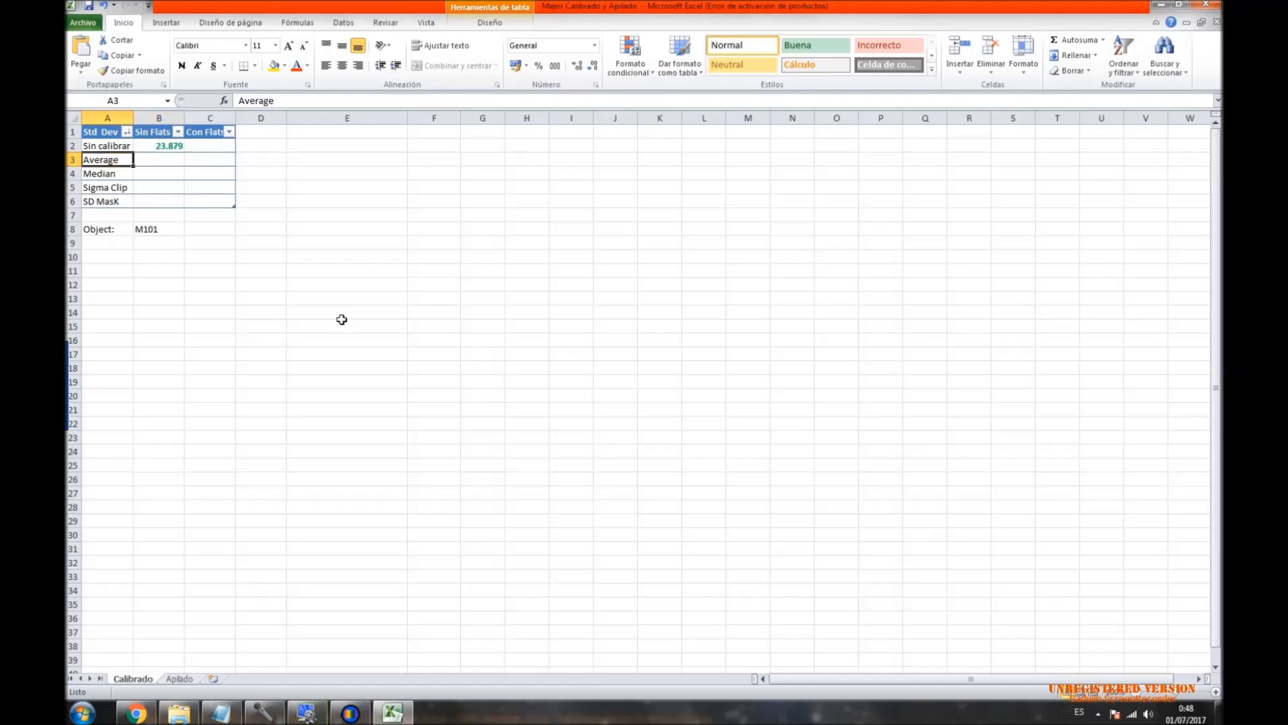
Go through the Average, Median, Sigma Clip and SD Mask cells under Sin Flats and Con Flats to review the planned calibration comparisons.
key(Down)
key(Down)
key(Down)
key(Right)
key(Right)
key(Up)
key(Up)
key(Left)
key(Up)
key(Down)
key(Down)
key(Down)
key(Up)
key(Up)
key(Up)
key(Left)
key(Down)
key(Down)
key(Down)
key(Right)
key(Right)
key(Left)
key(Up)
key(Left)
key(Up)
key(Up)
key(Right)
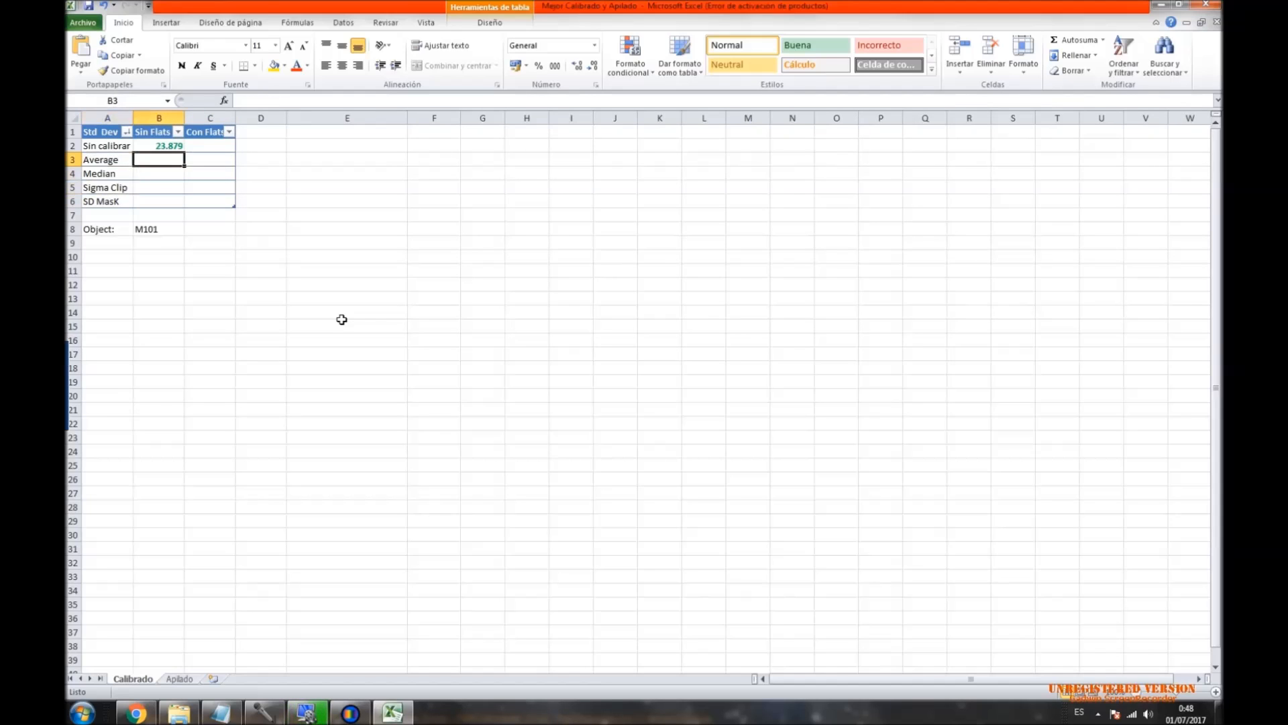
key(Left)
key(Right)
key(Right)
key(Left)
key(Down)
key(Right)
key(Left)
key(Right)
key(Left)
key(Down)
key(Right)
key(Left)
key(Down)
key(Up)
key(Up)
key(Up)
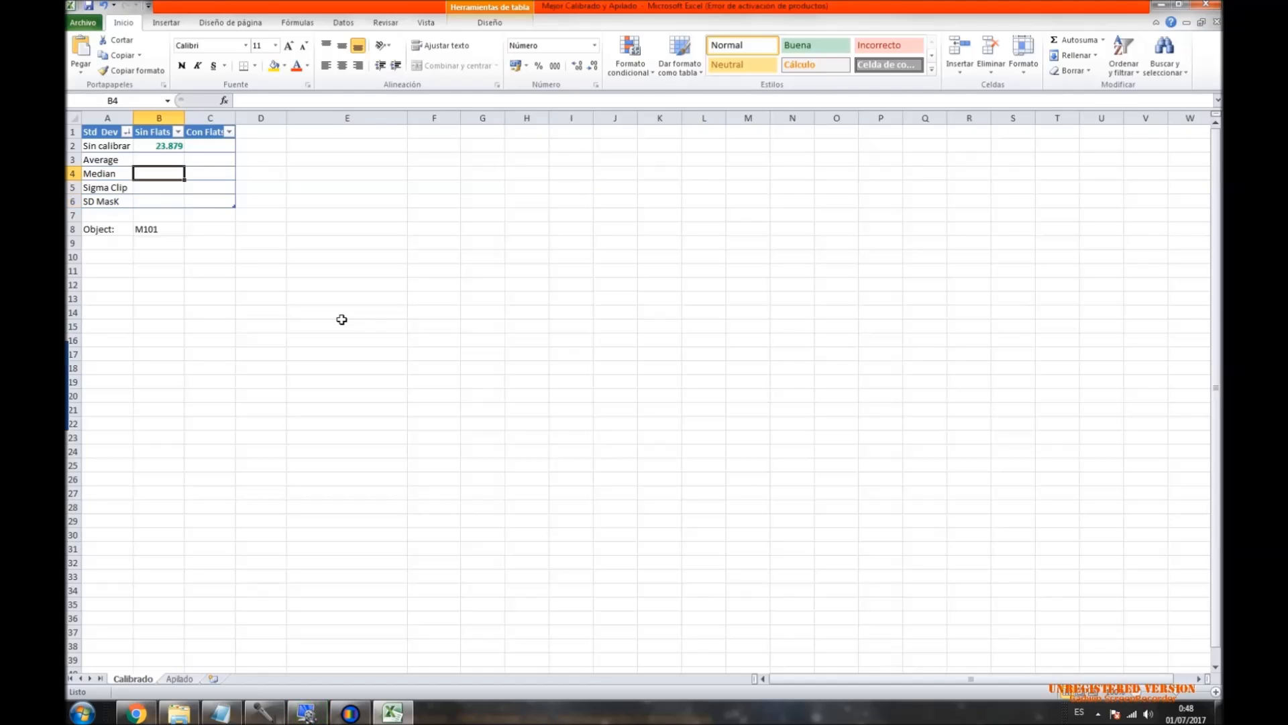
key(Down)
key(Down)
key(Down)
key(Right)
key(Up)
key(Up)
key(Up)
key(Left)
key(Right)
key(Left)
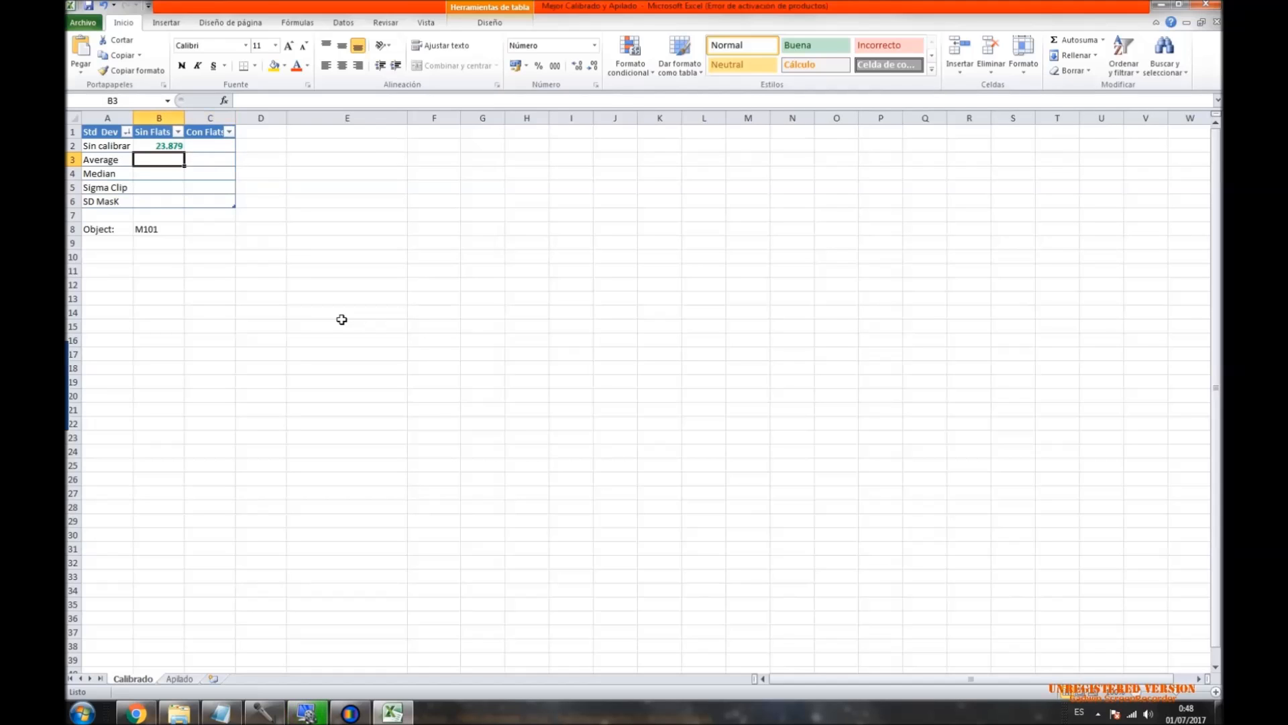
key(Right)
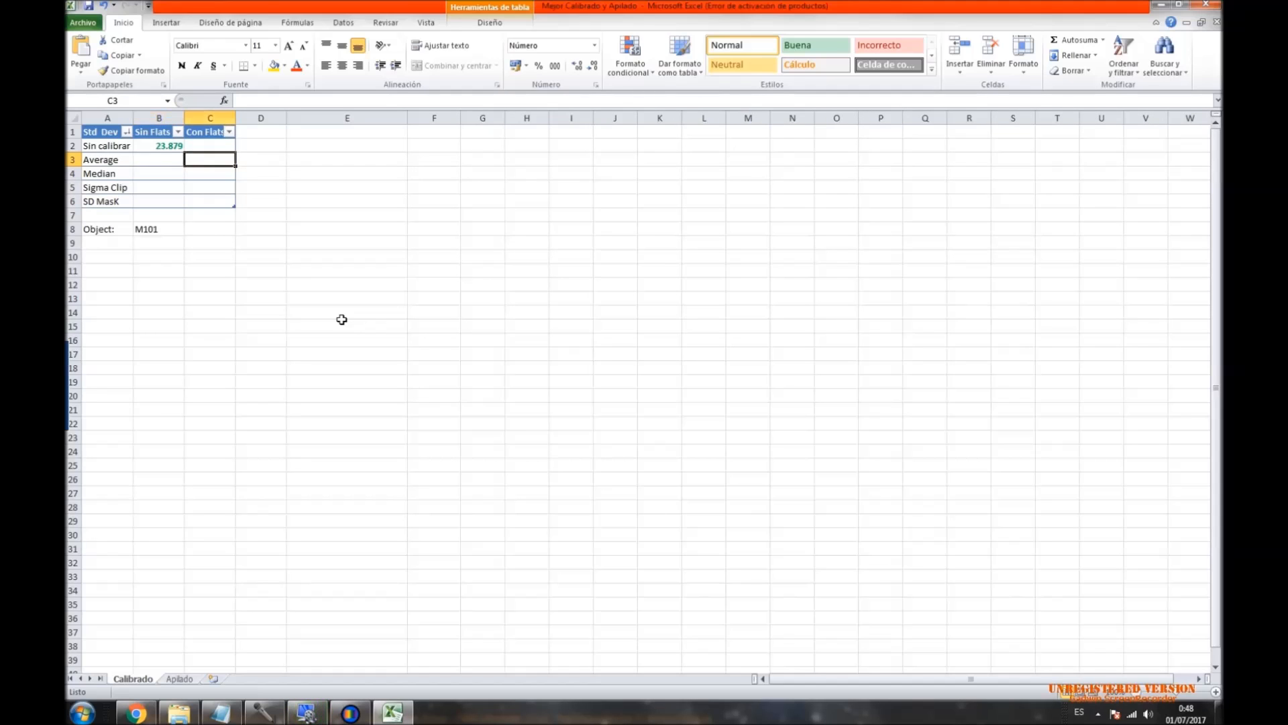
key(Down)
key(Down)
key(Down)
key(Left)
key(Up)
key(Up)
key(Up)
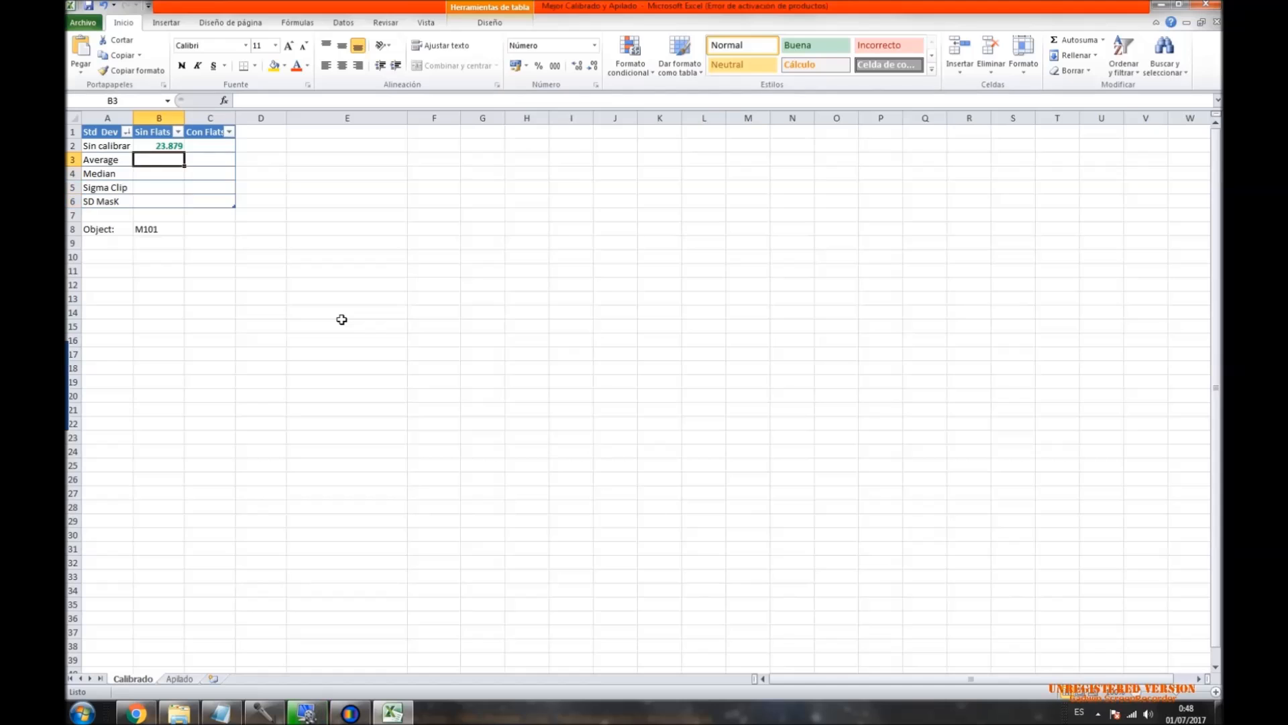
key(Up)
key(Down)
key(Right)
key(Down)
key(Down)
key(Down)
key(Left)
key(Up)
key(Up)
key(Up)
key(Right)
key(Down)
key(Down)
key(Down)
key(Left)
key(Up)
key(Up)
key(Up)
key(Right)
key(Left)
key(Down)
key(Down)
key(Down)
key(Right)
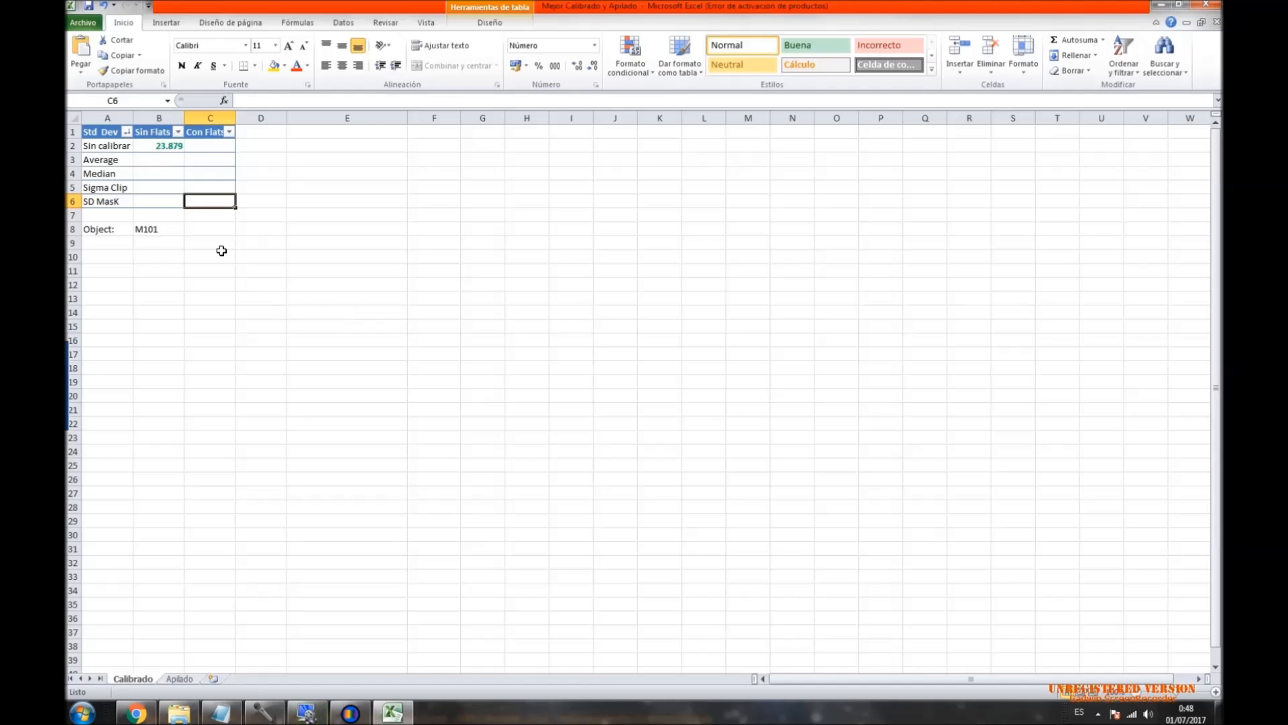
mouse_move(349, 717)
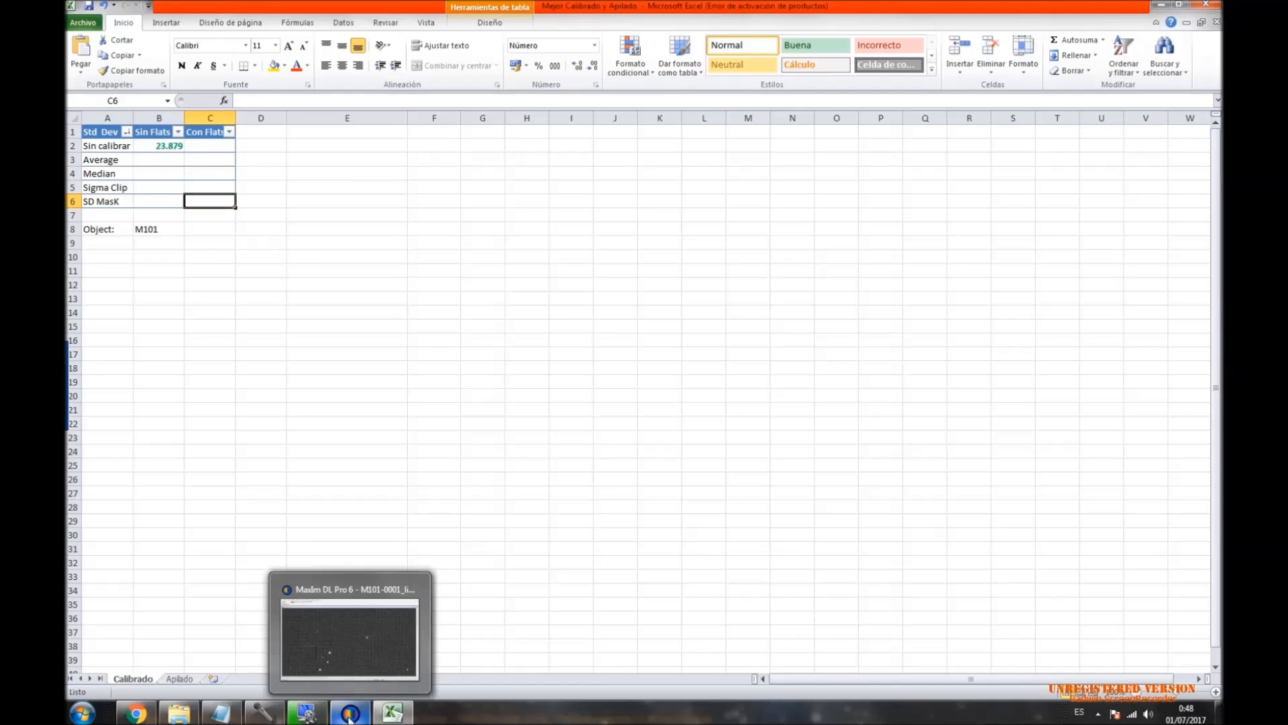
Review the Sin Flats heading and the Average row, ending on the Average cell under Sin Flats.
click(187, 281)
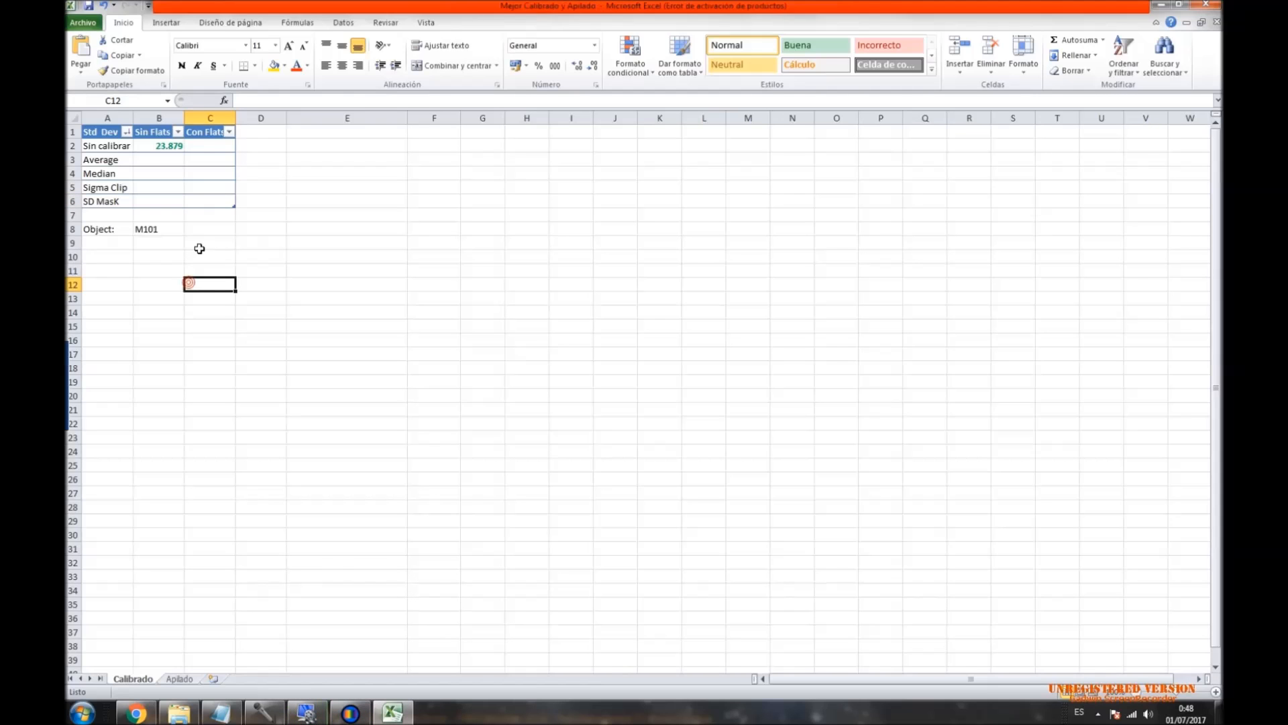
click(157, 139)
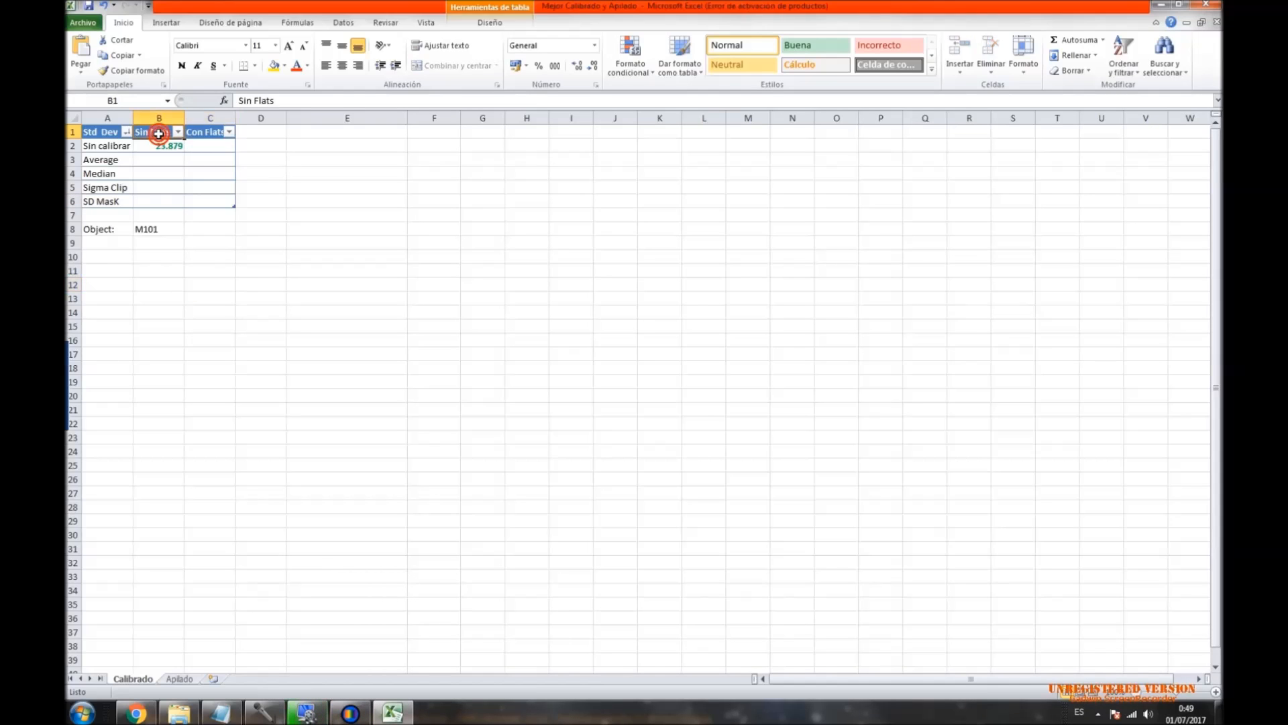
click(107, 161)
click(145, 161)
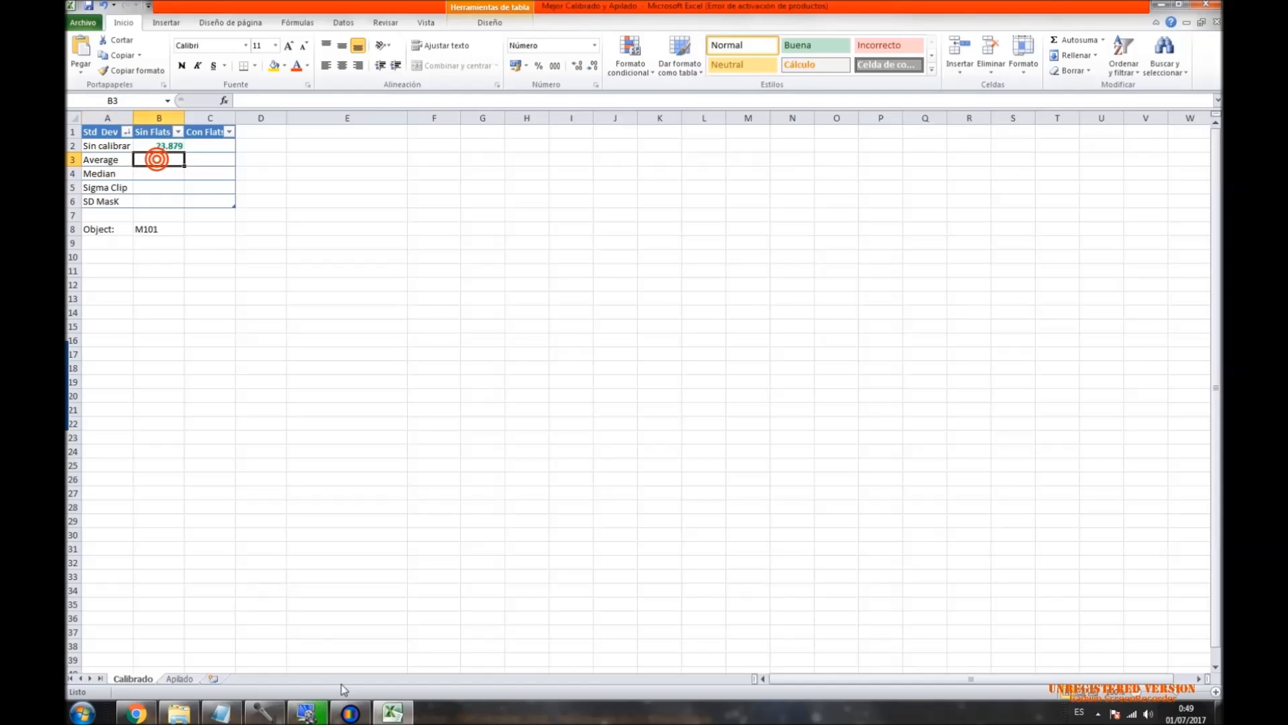
Switch to MaxIm DL, open Set Calibration and remove the existing calibration groups.
click(349, 713)
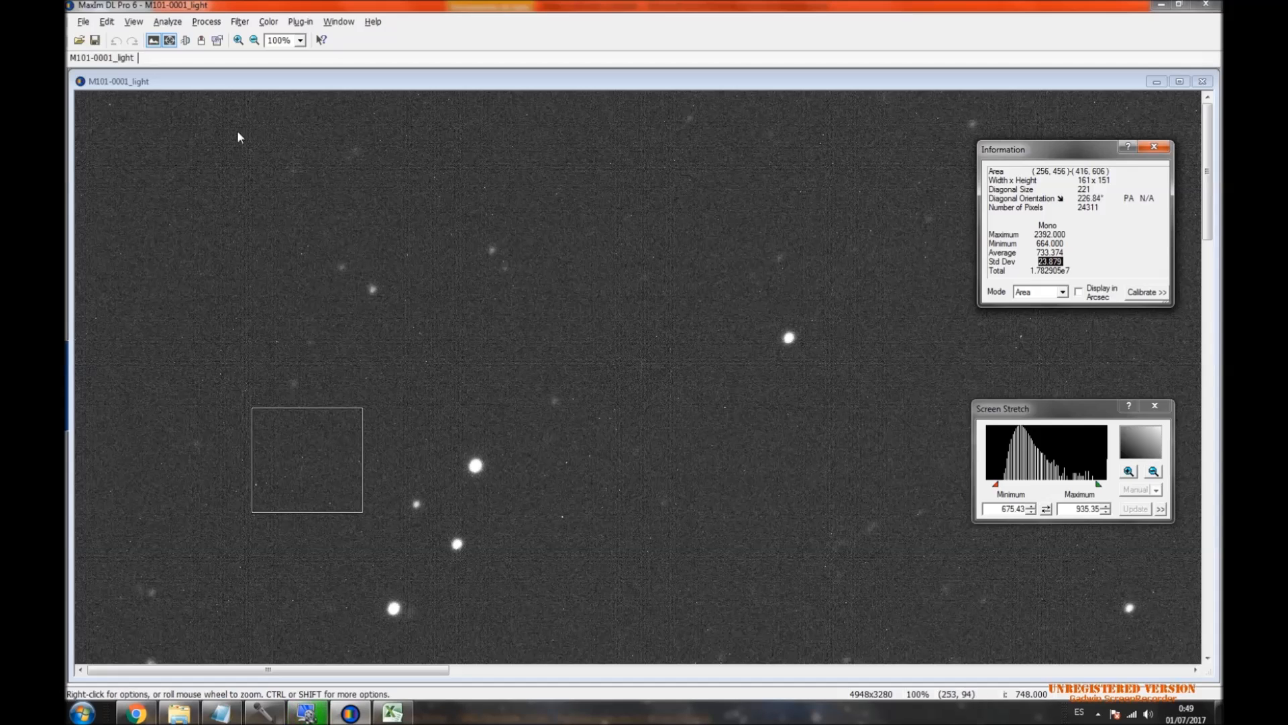
click(203, 24)
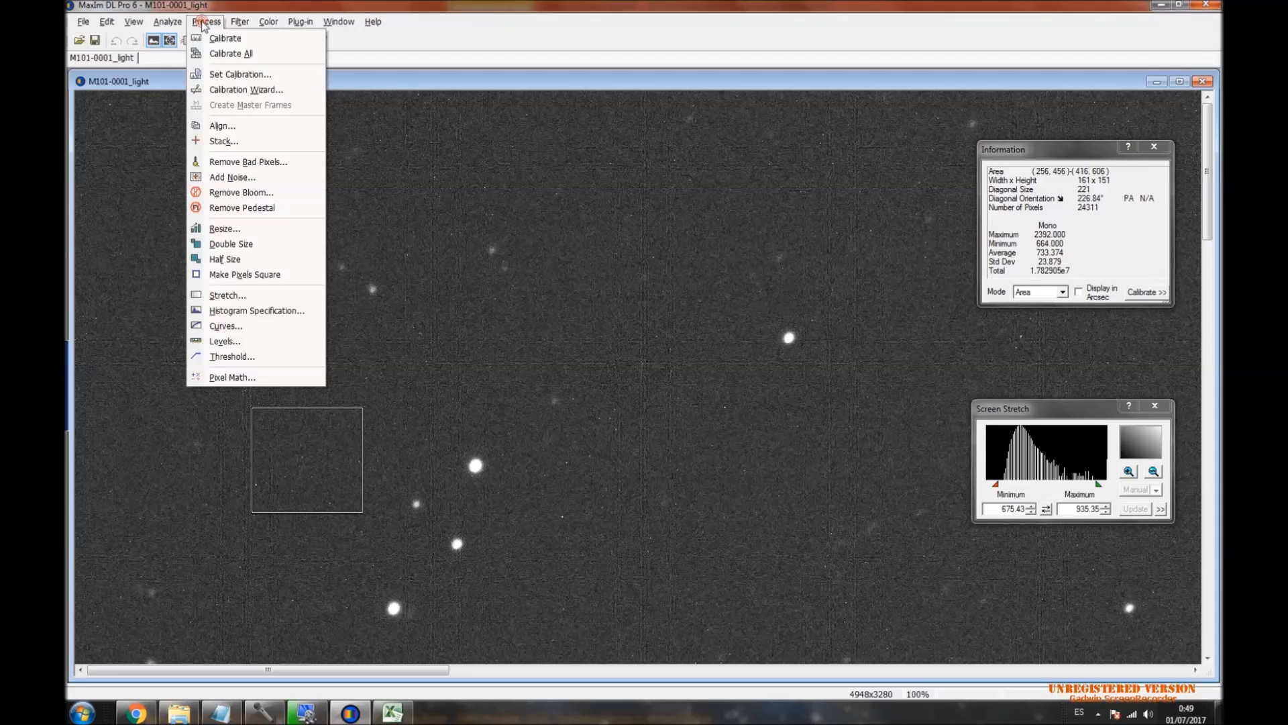
click(253, 75)
click(629, 370)
click(629, 370)
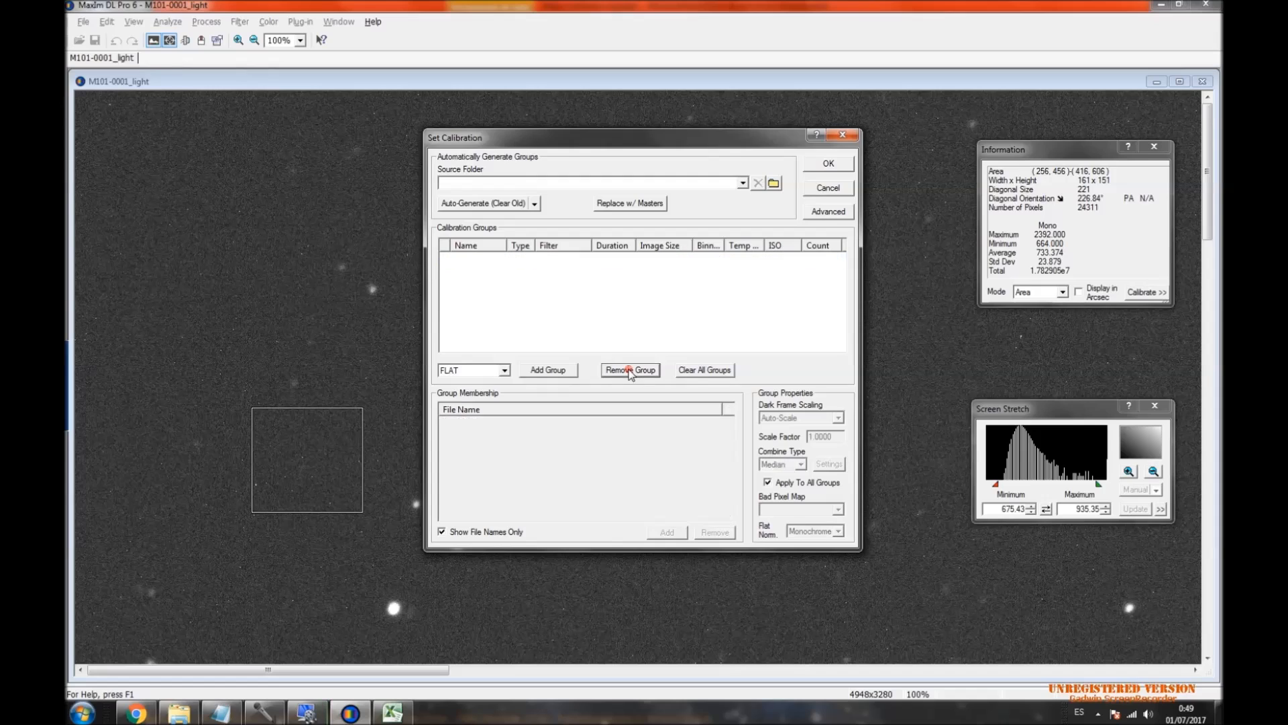
Add a calibration group of type BIAS.
click(504, 370)
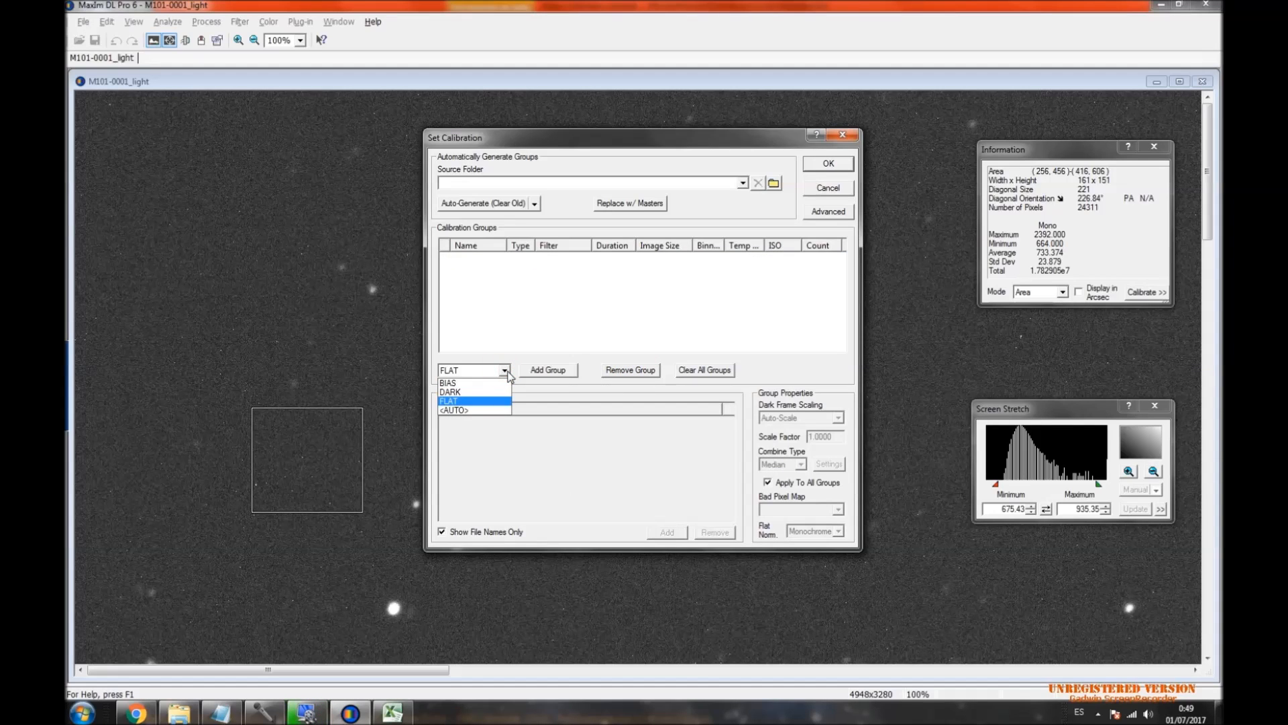
click(522, 306)
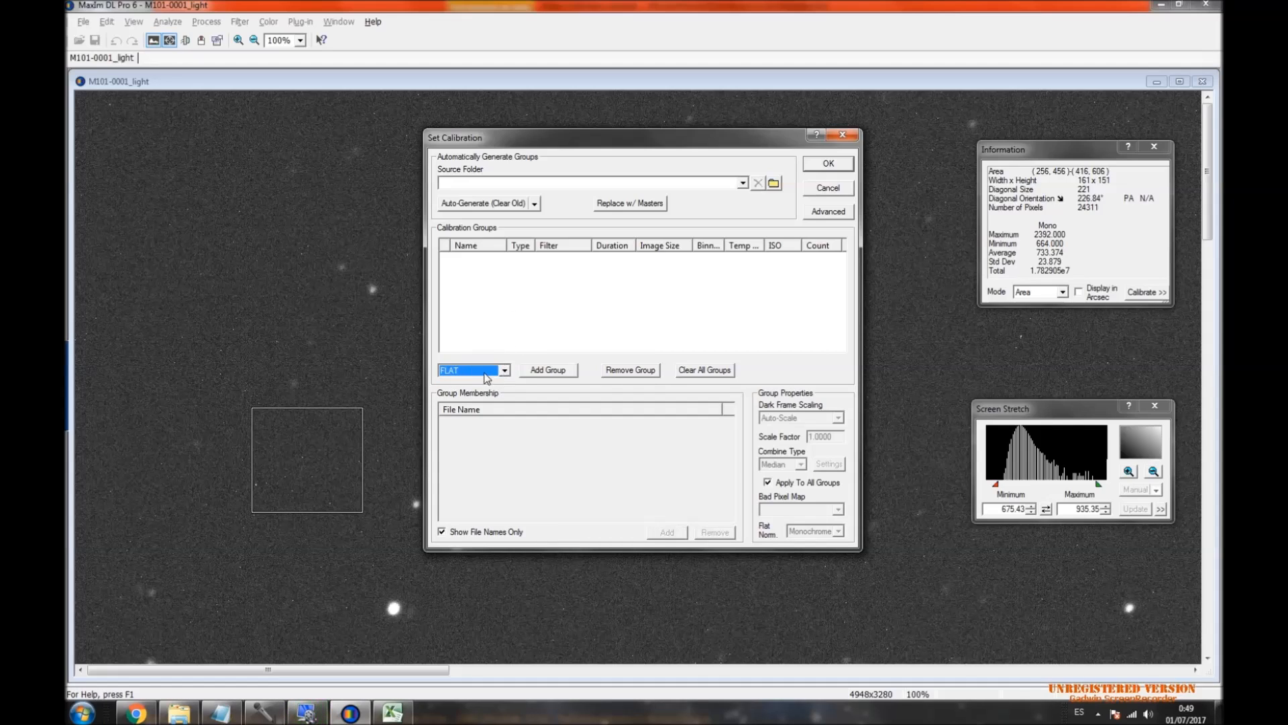
click(506, 370)
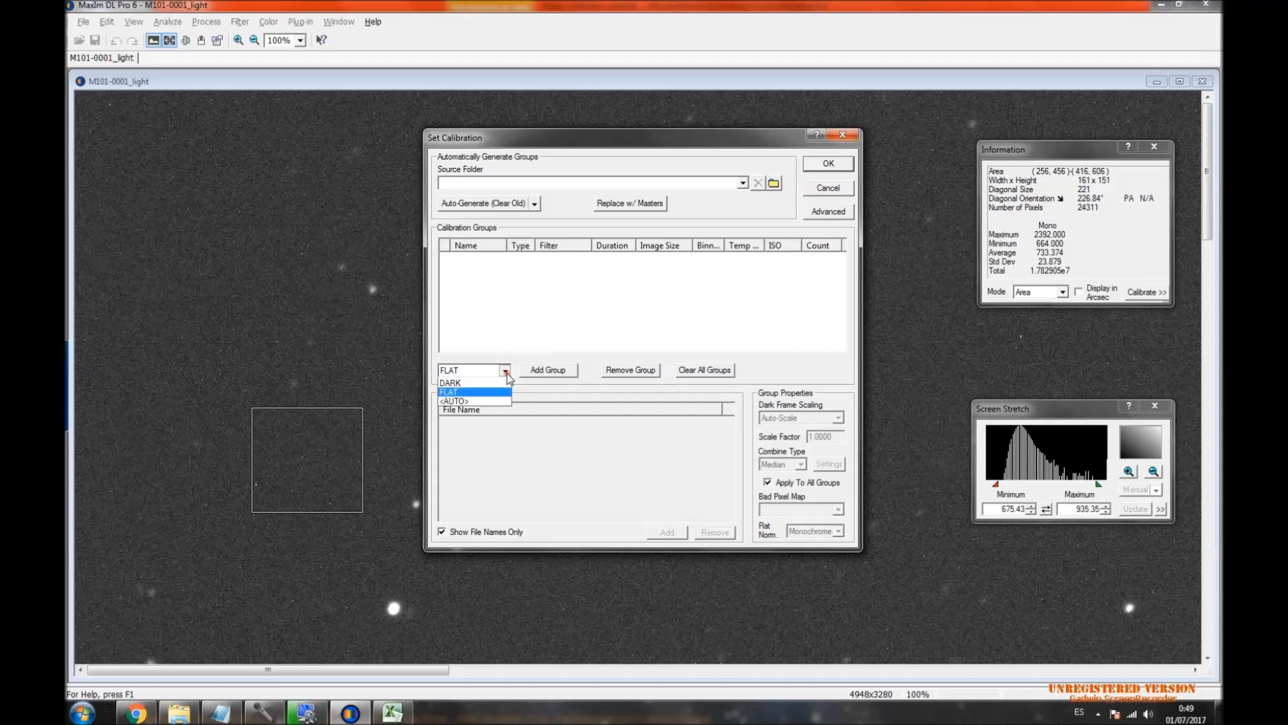
click(480, 384)
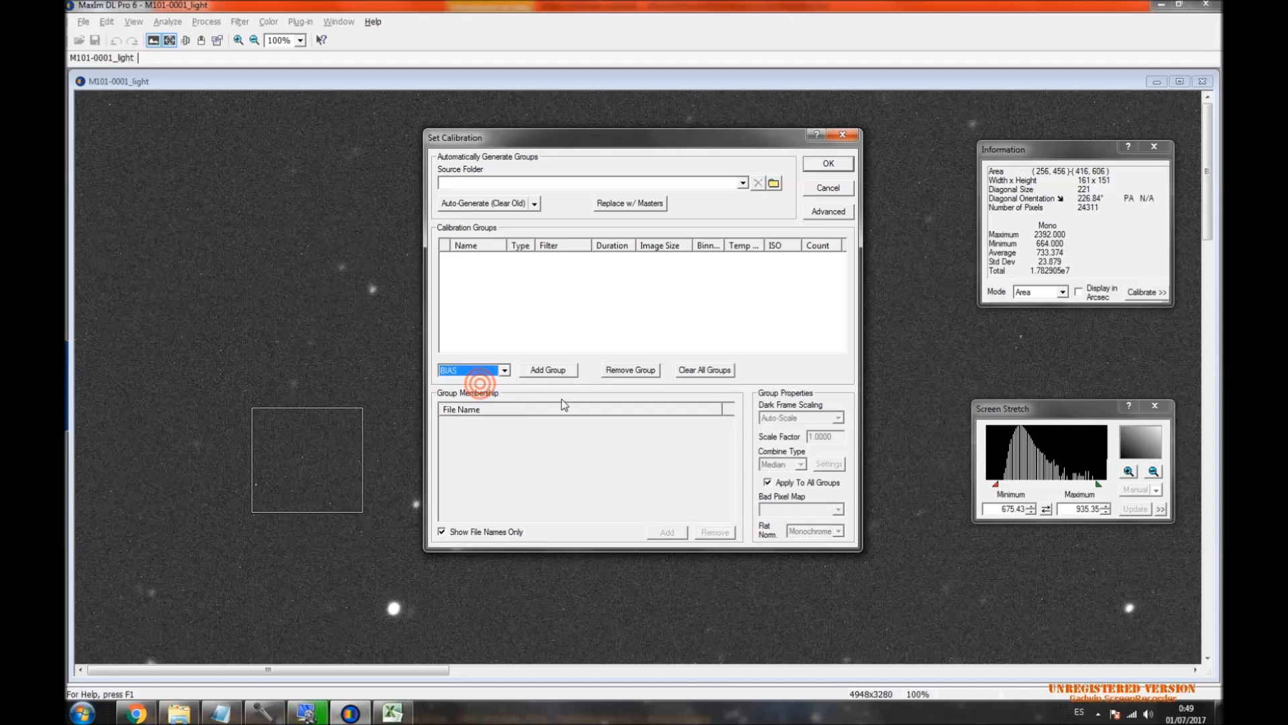
click(557, 375)
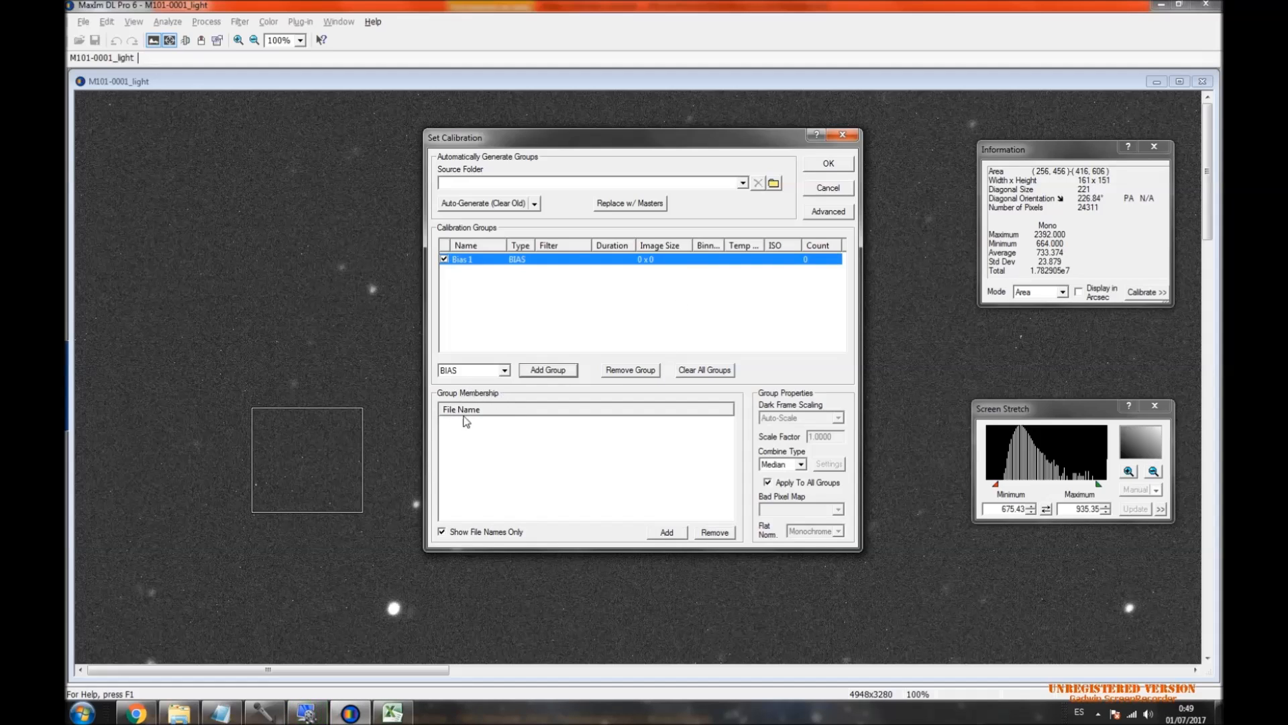
Start adding files to the bias group and browse to Lights > Calibrado > Bias > QHY168C > G4_O20.
click(667, 532)
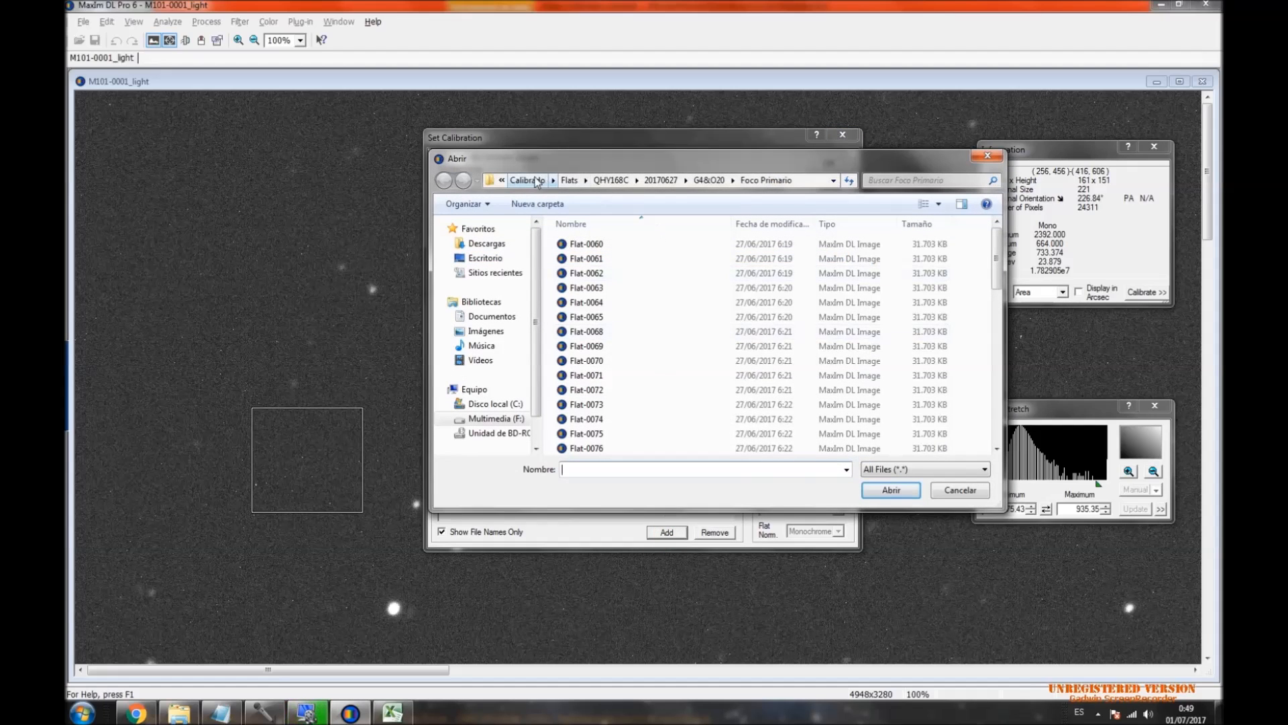
click(536, 181)
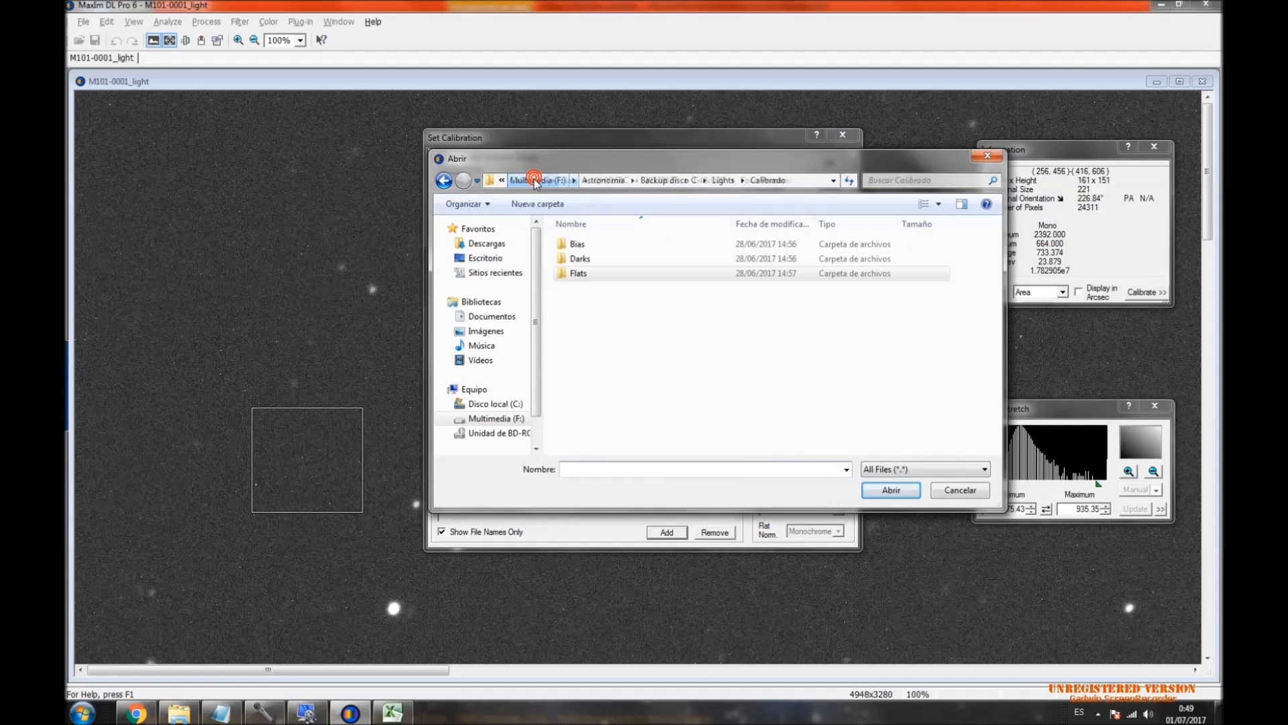
click(599, 246)
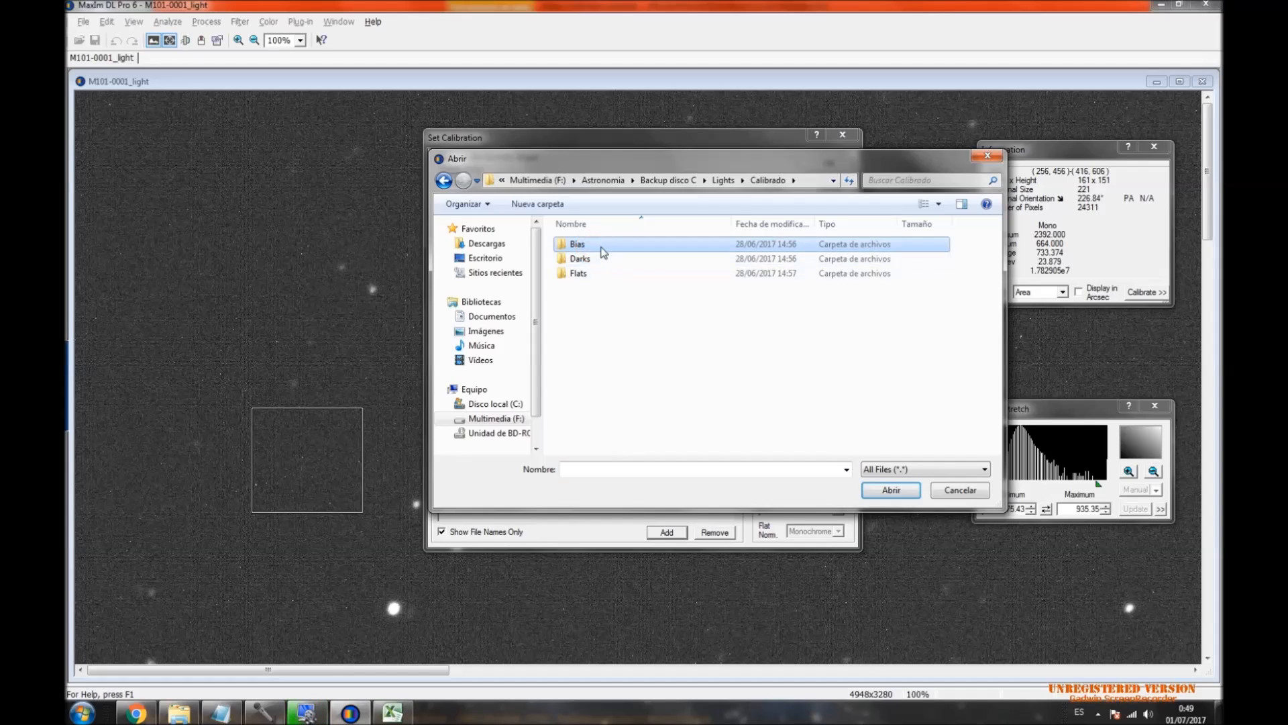
click(607, 180)
double_click(612, 257)
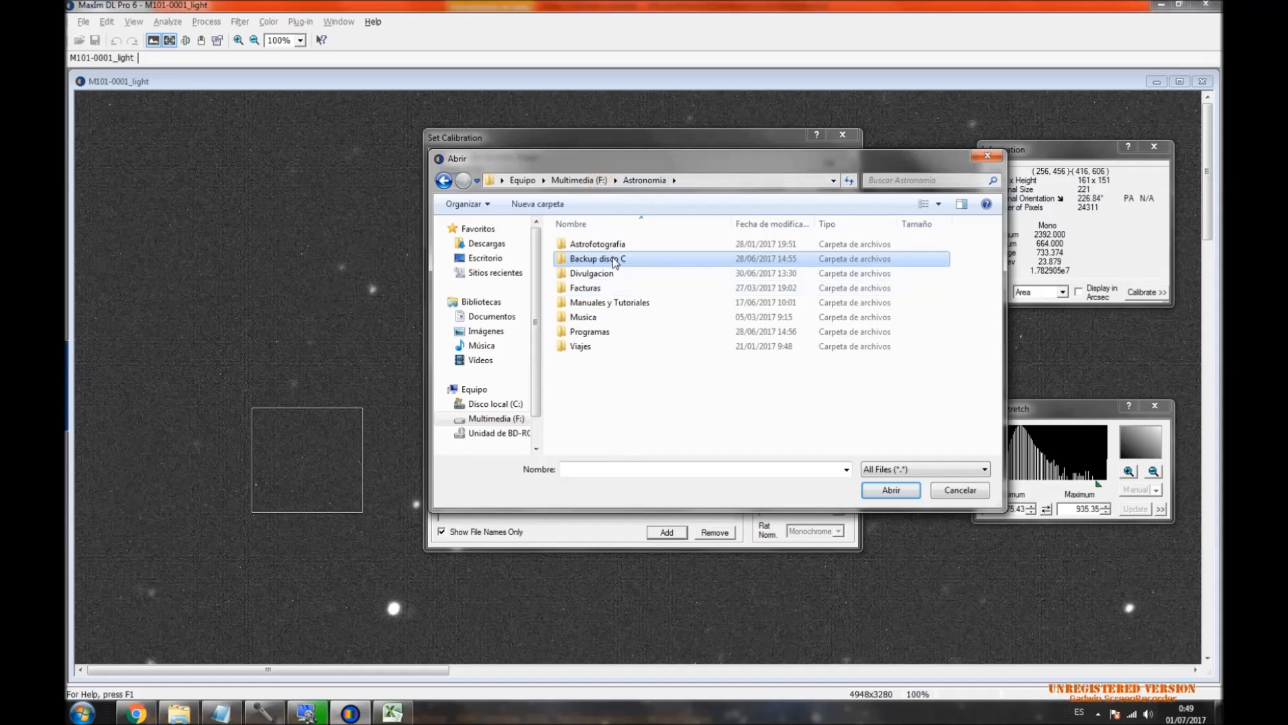
double_click(594, 263)
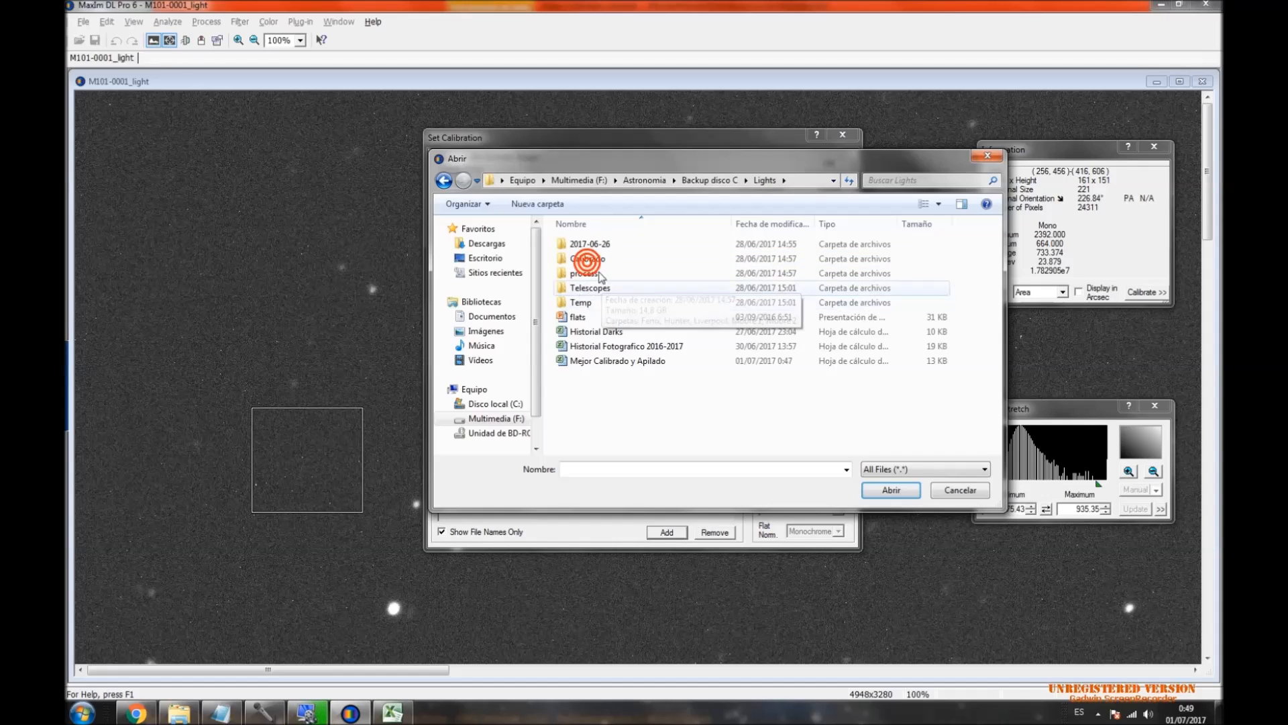
double_click(597, 245)
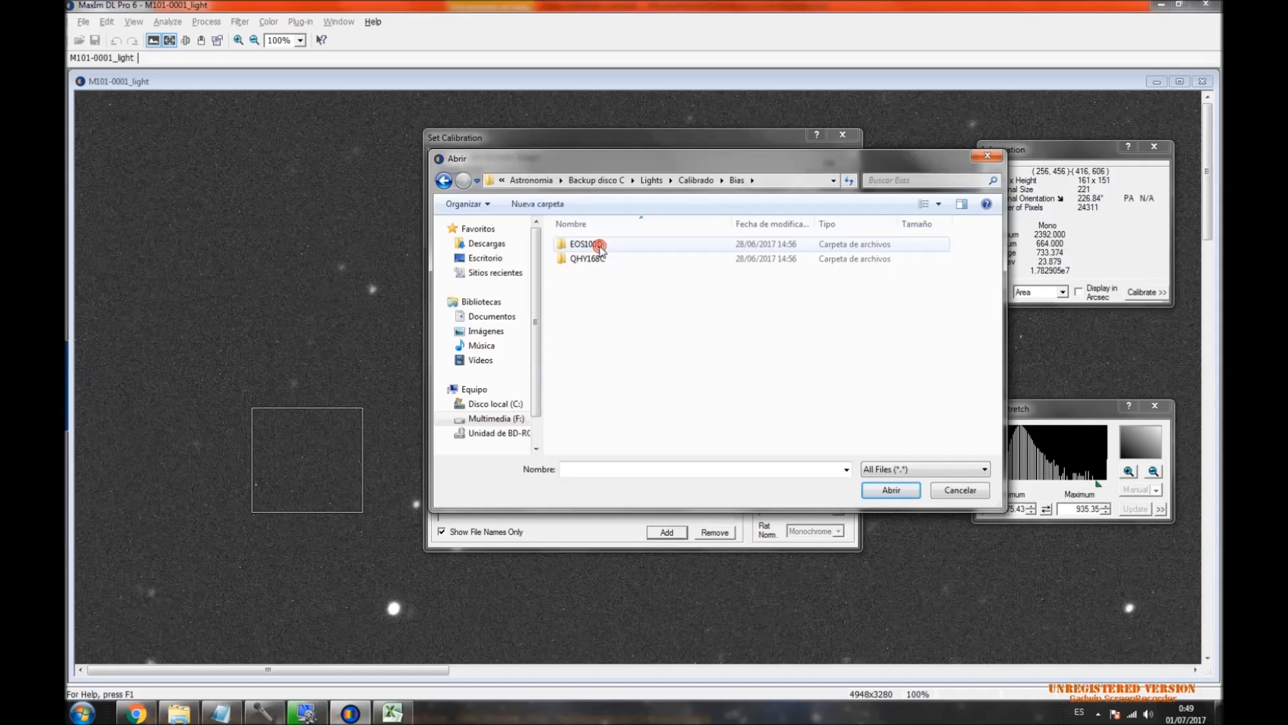
double_click(591, 259)
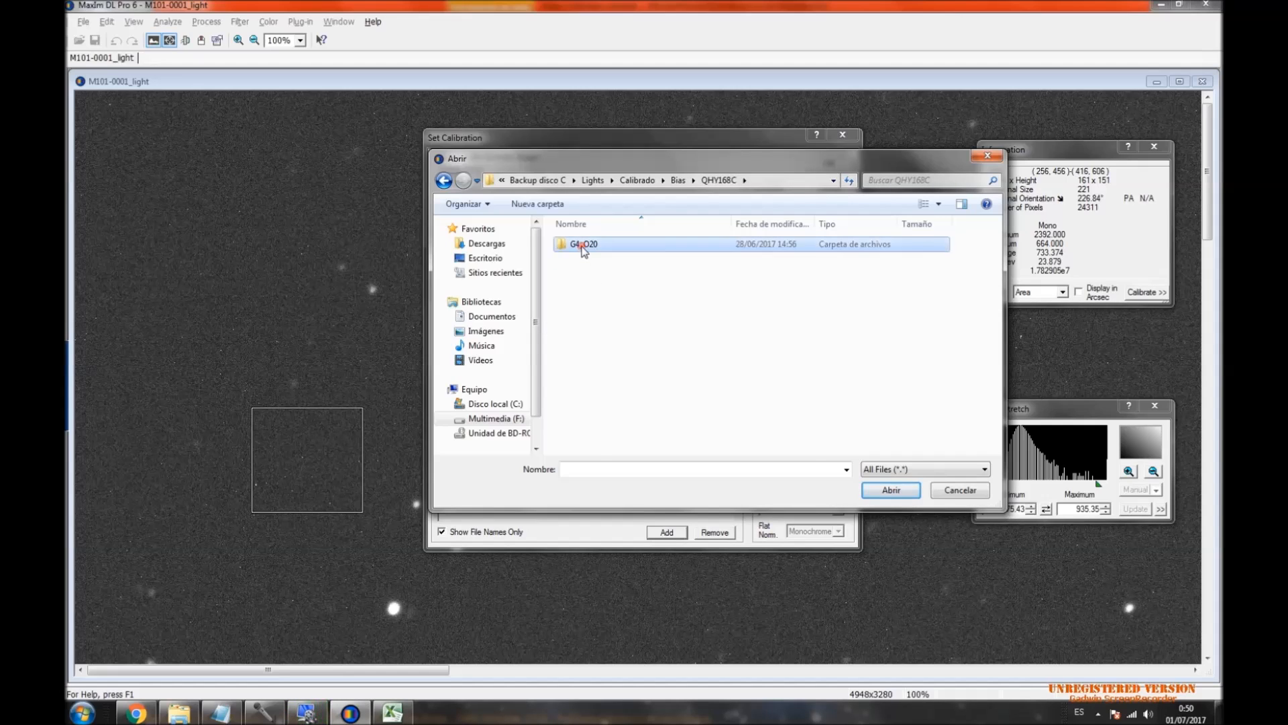
double_click(583, 245)
Add the frames Bias-0001 through Bias-0020 to the bias group.
click(595, 243)
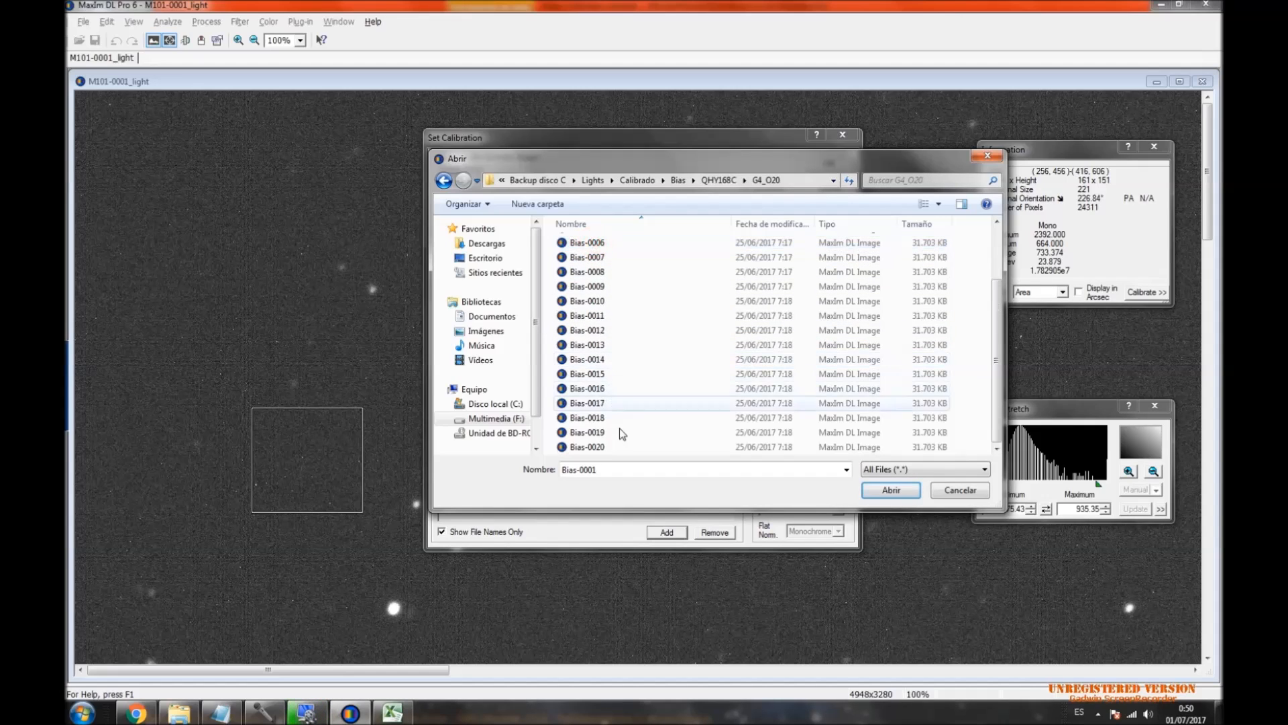
scroll(611, 445, down, 1)
shift+click(610, 446)
click(891, 490)
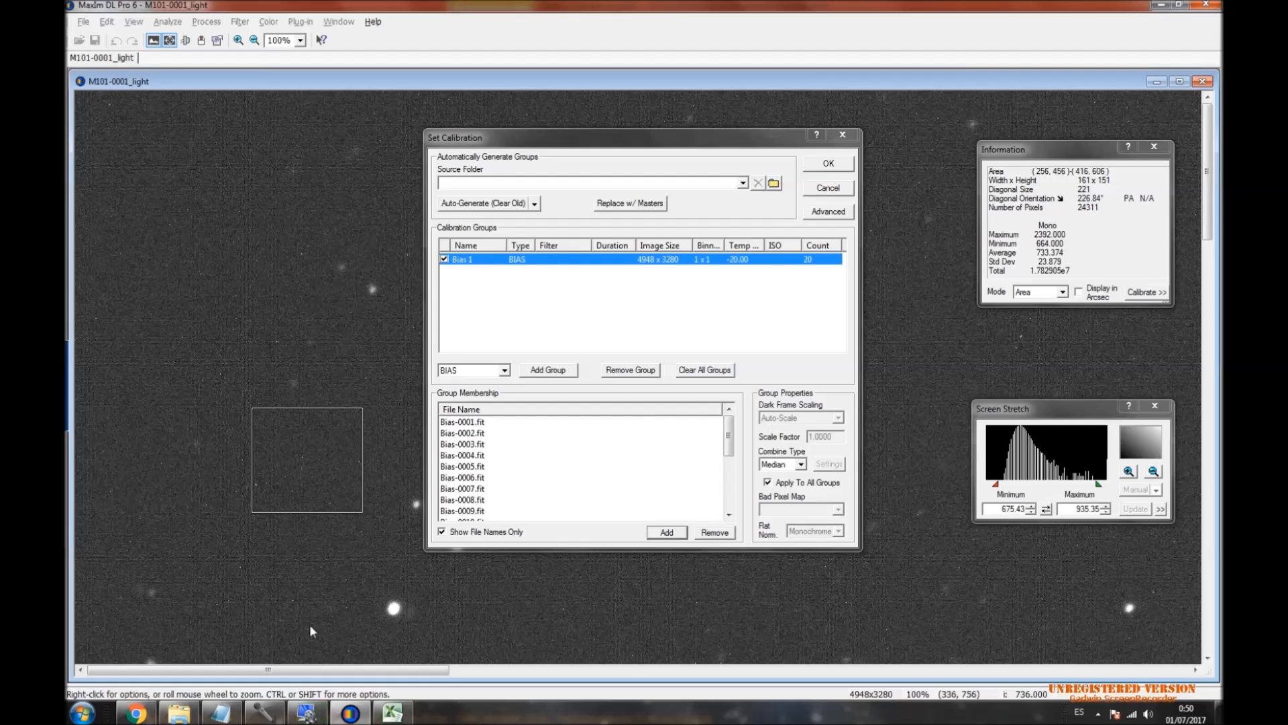
Bring up the Darks,bias,flats notes in Notepad and close them, saving the changes.
click(221, 713)
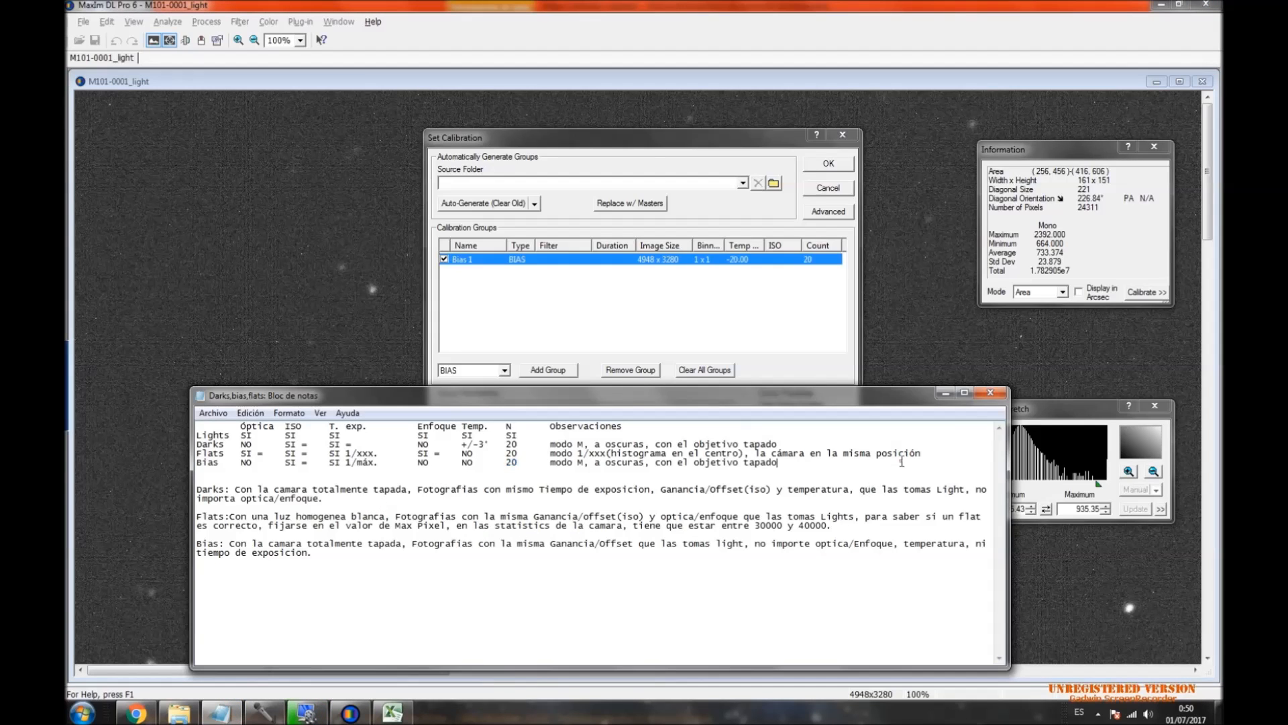
click(989, 393)
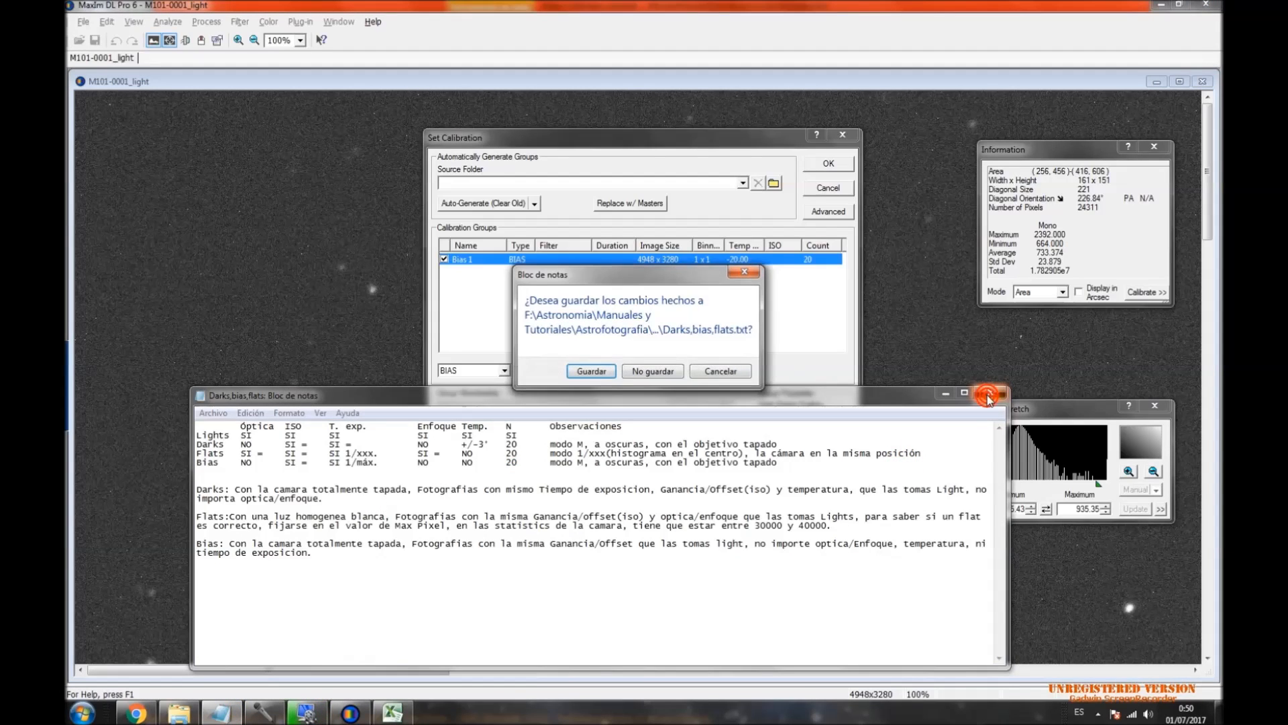
click(592, 372)
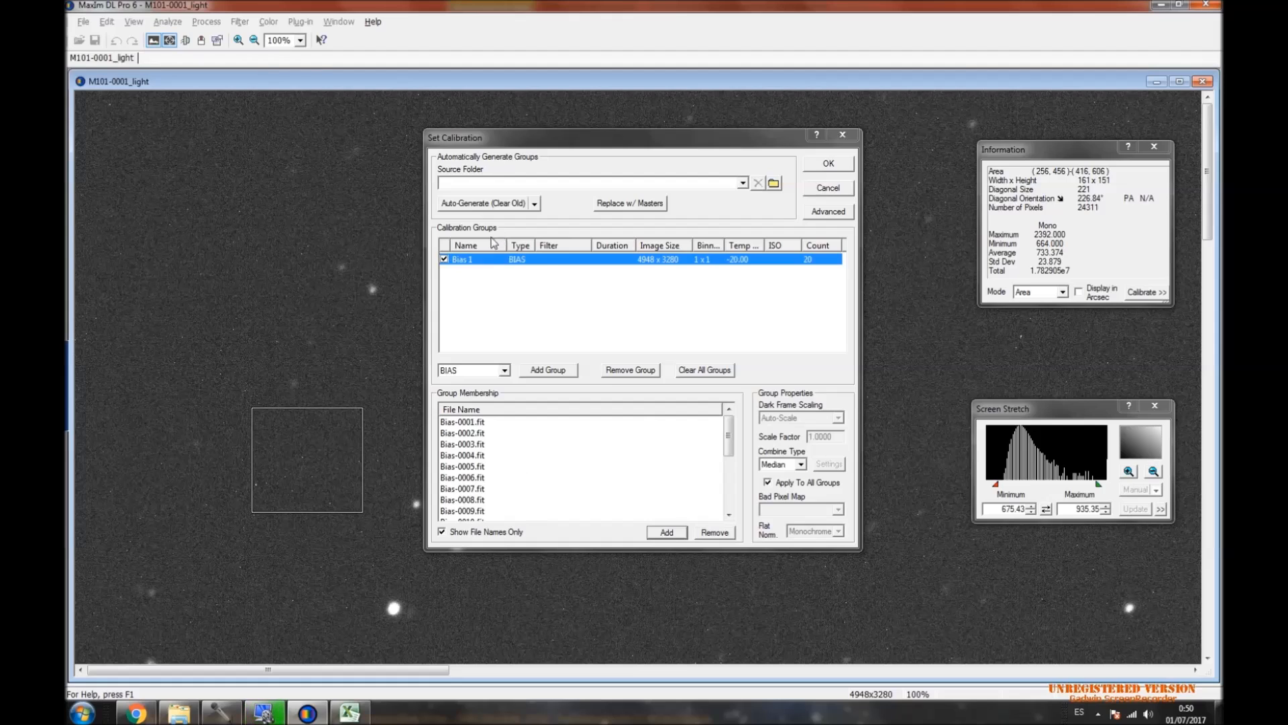
Add a calibration group of type DARK below the bias group.
click(505, 371)
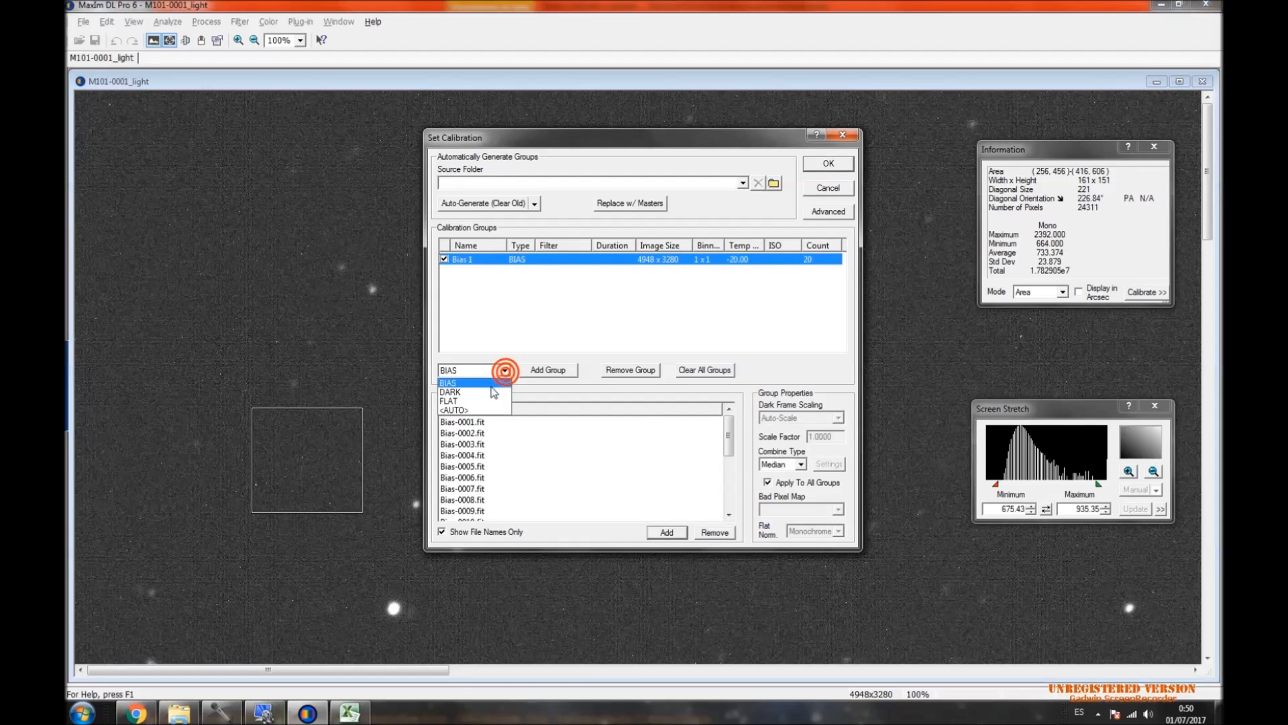
click(493, 392)
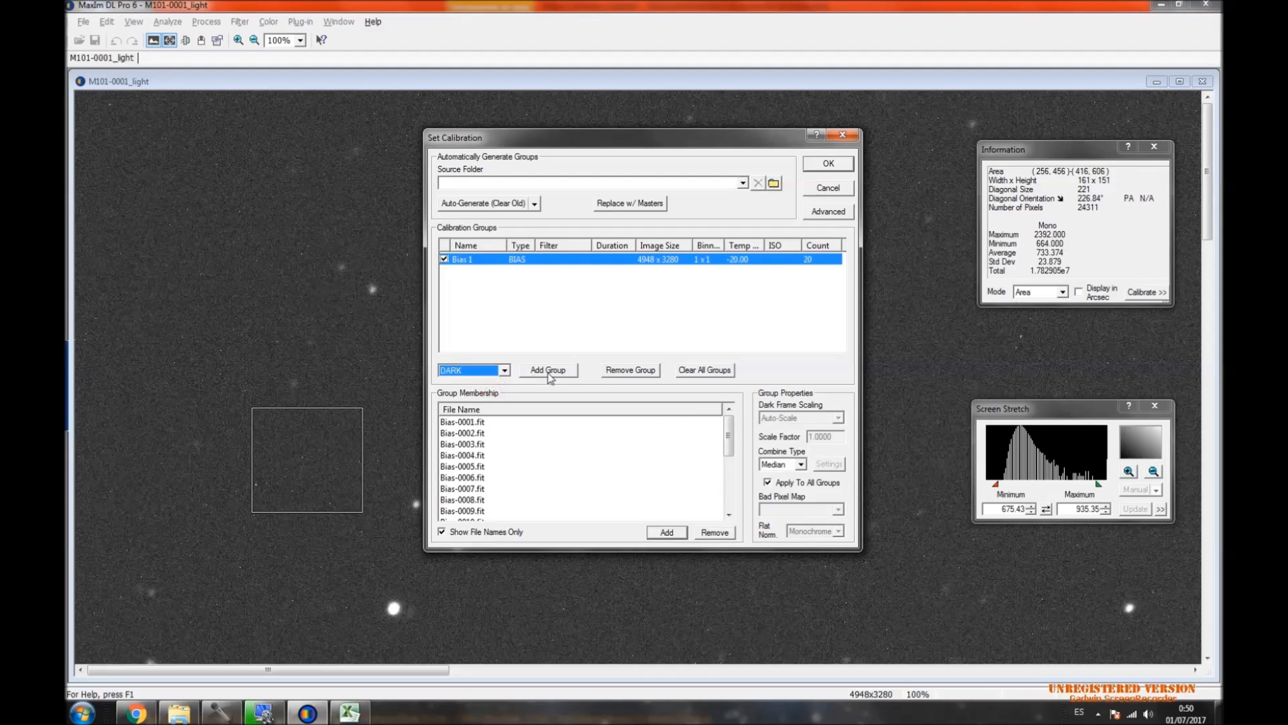
click(503, 371)
click(481, 392)
click(554, 373)
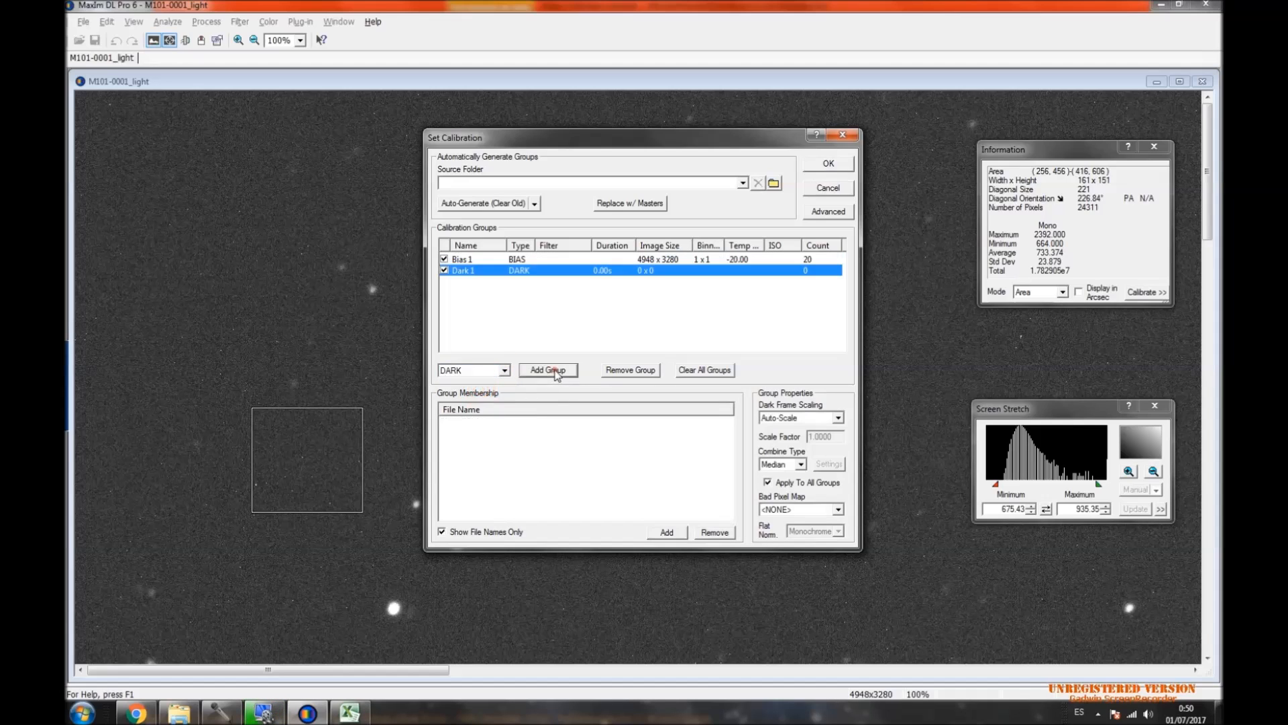
Start adding files to the dark group, browse to Calibrado > Darks > QHY168C > G4_O20 and select the 300Seg folder.
click(667, 533)
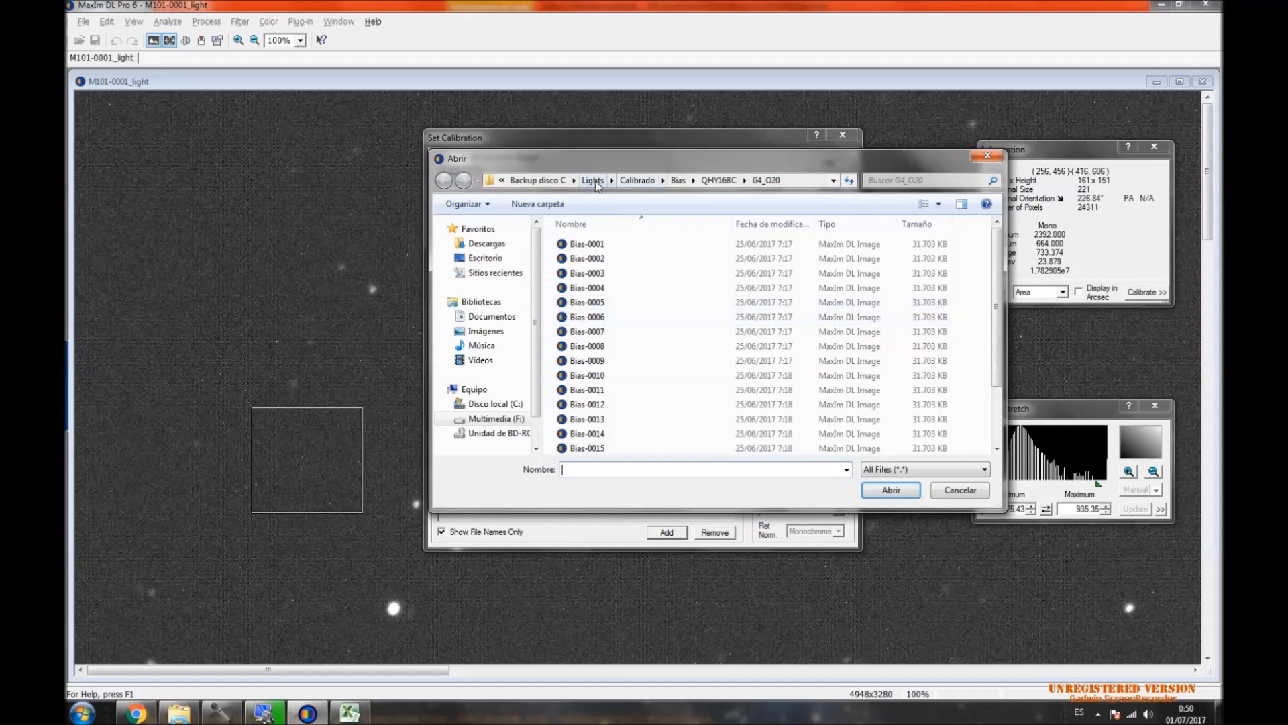
click(637, 181)
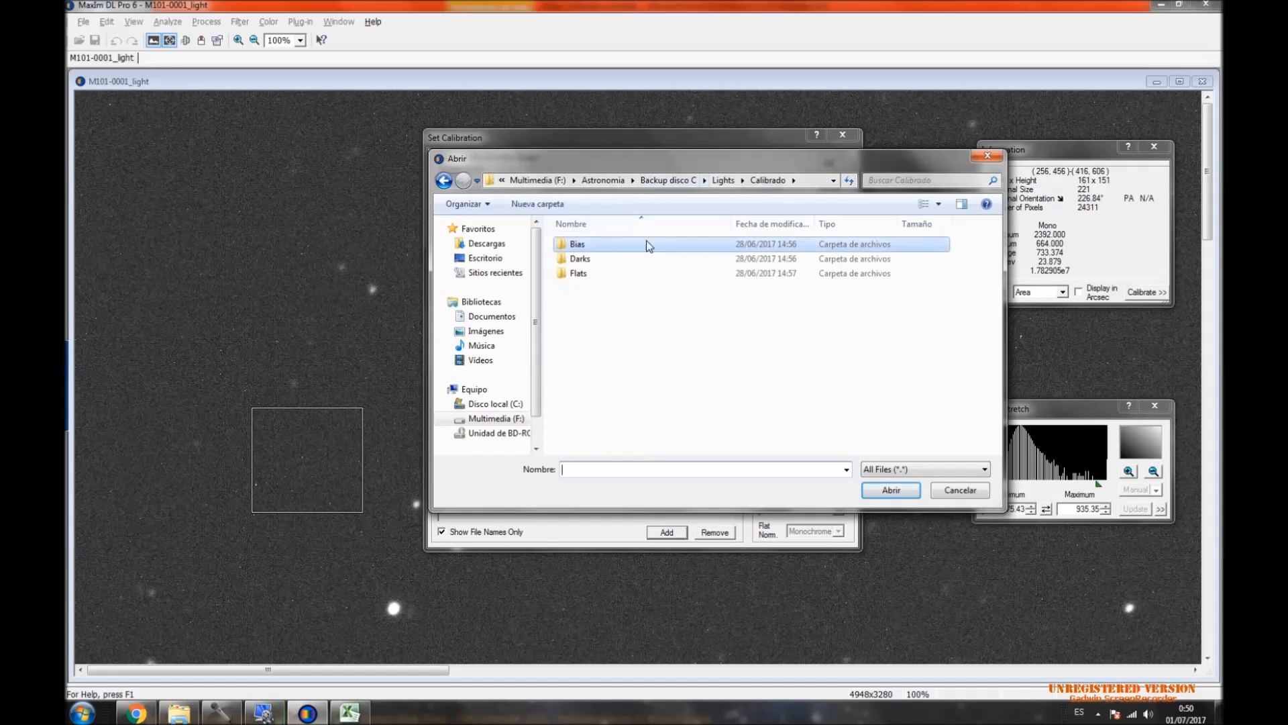
double_click(592, 263)
double_click(591, 263)
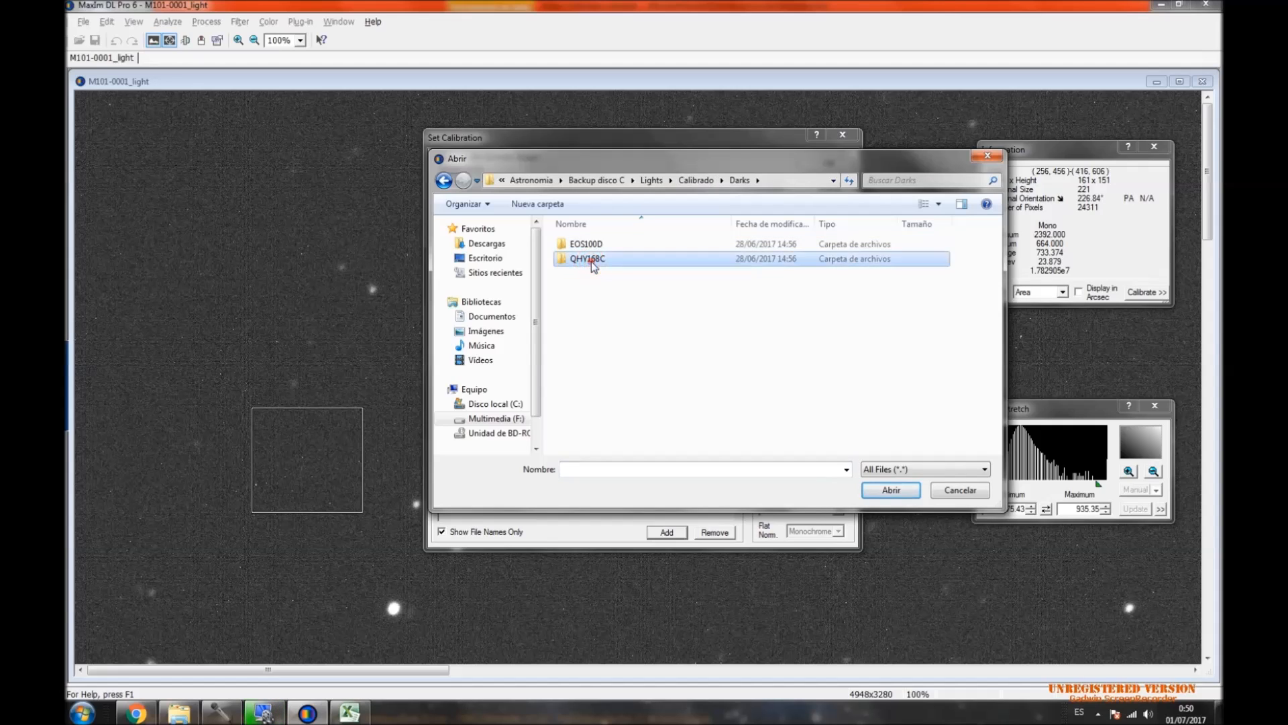
double_click(591, 248)
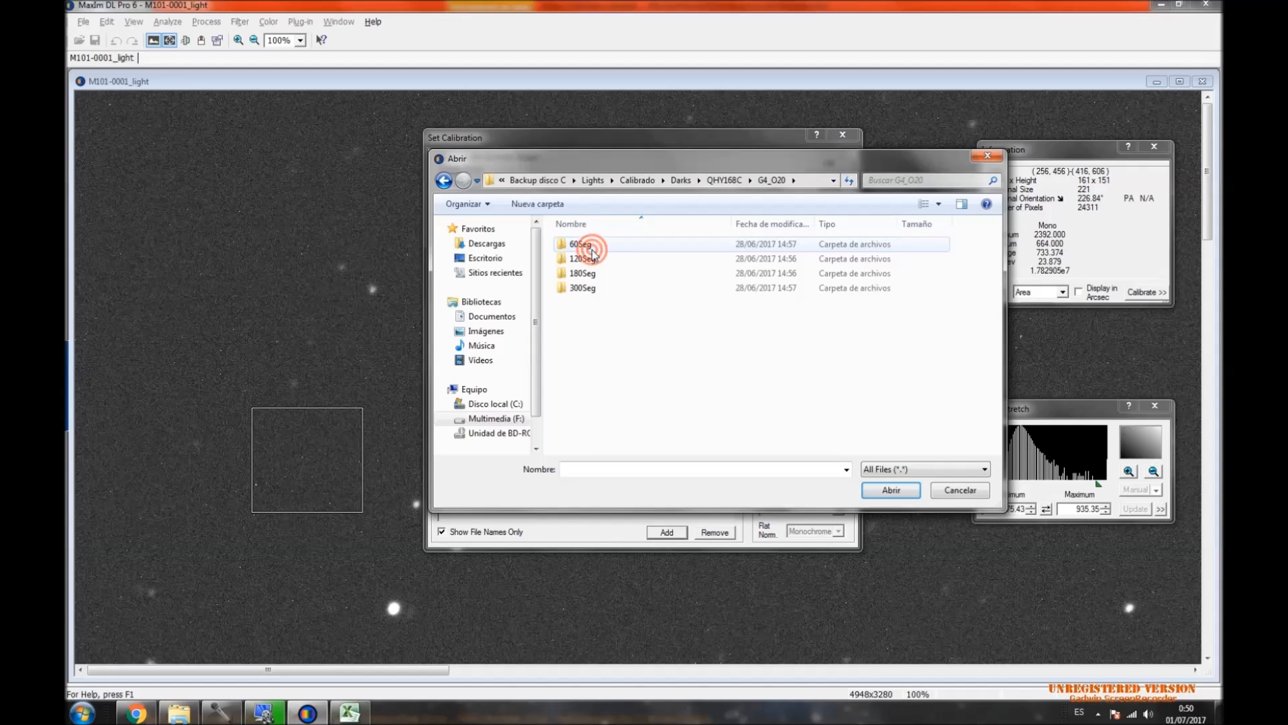
click(592, 288)
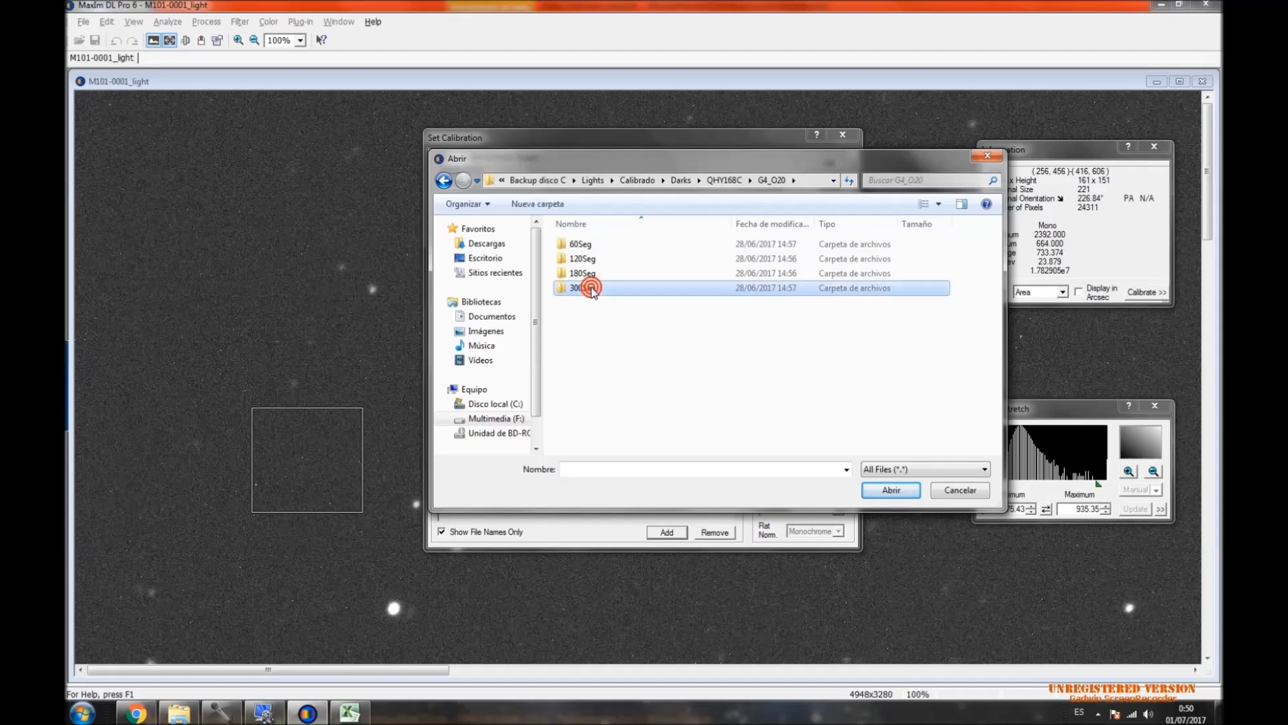
Check the M101 exposure time in the folder names under Lights > Telescopes > Hunter in Windows Explorer.
click(179, 713)
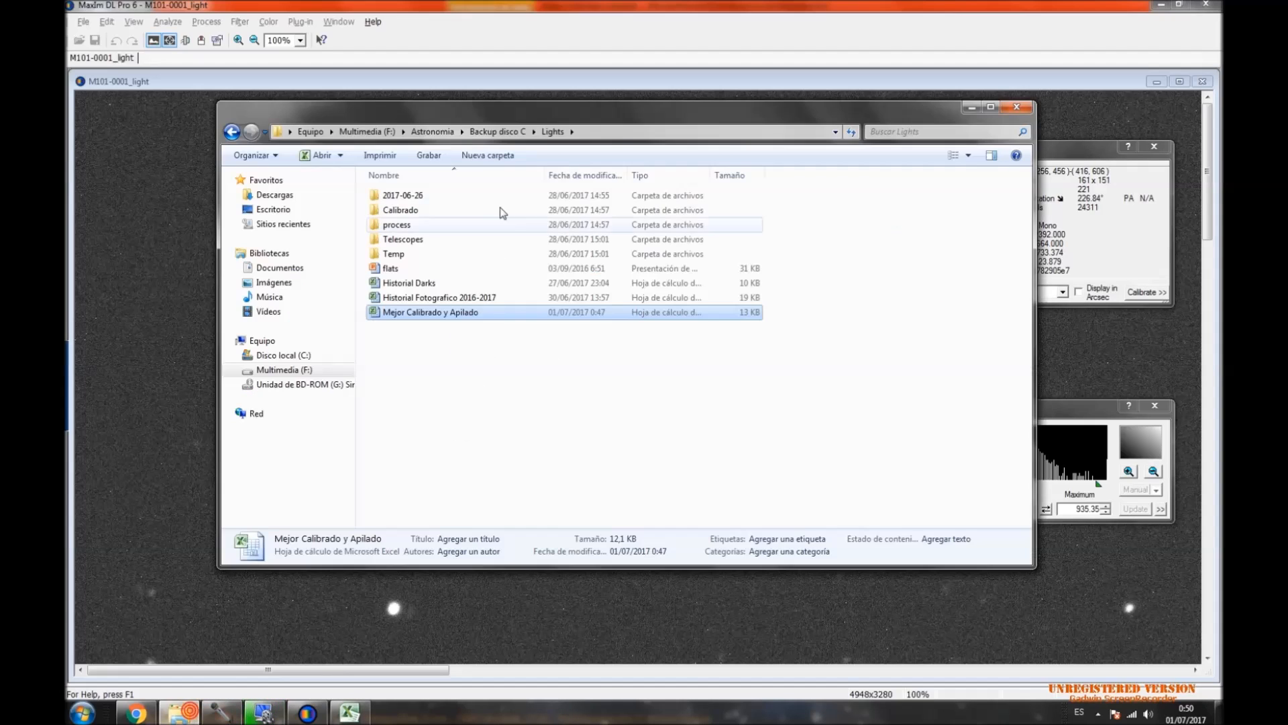
double_click(414, 239)
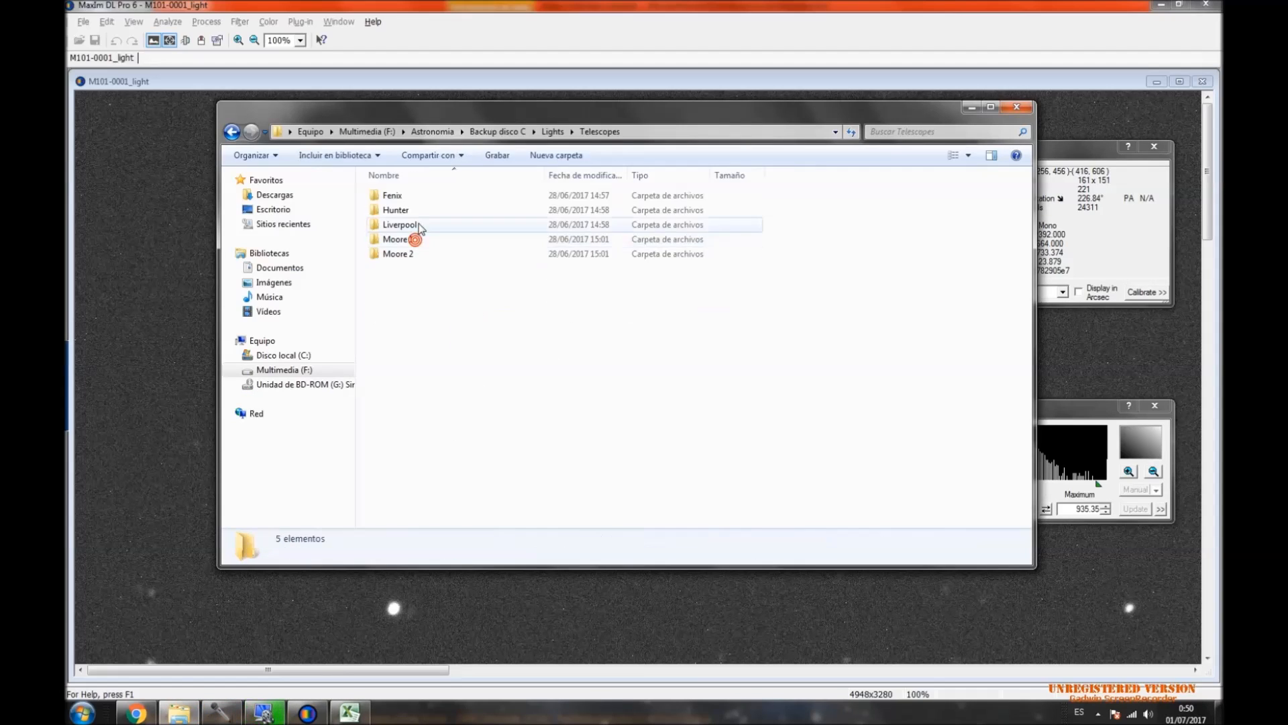
double_click(416, 212)
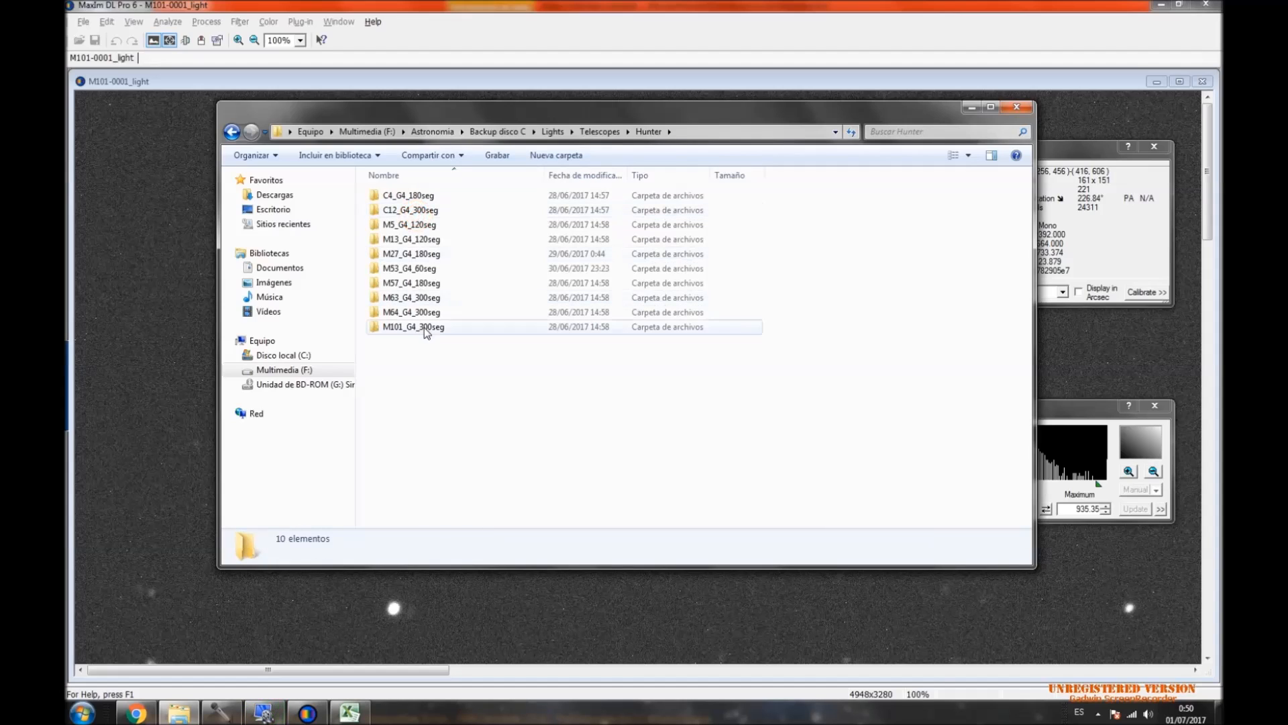
click(416, 327)
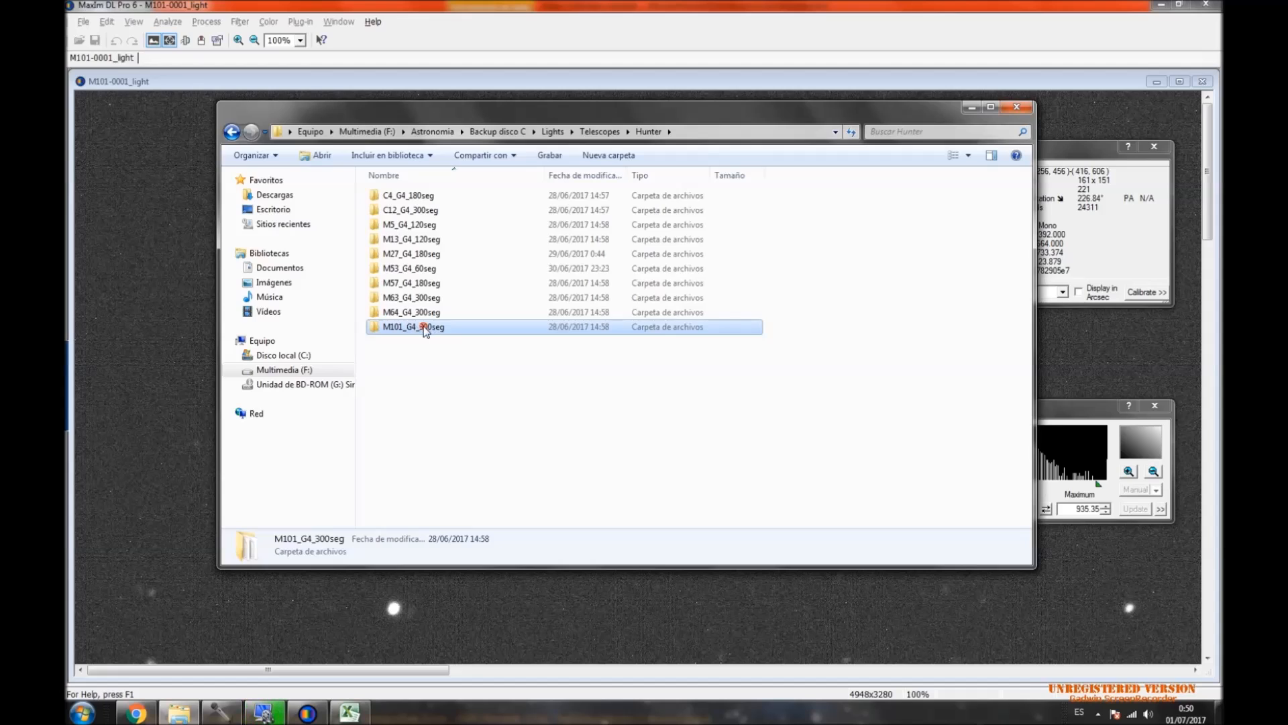
Look through the light frames in the M101_G4_300seg folder, return to the Hunter folder and minimise Windows Explorer.
double_click(423, 329)
click(232, 131)
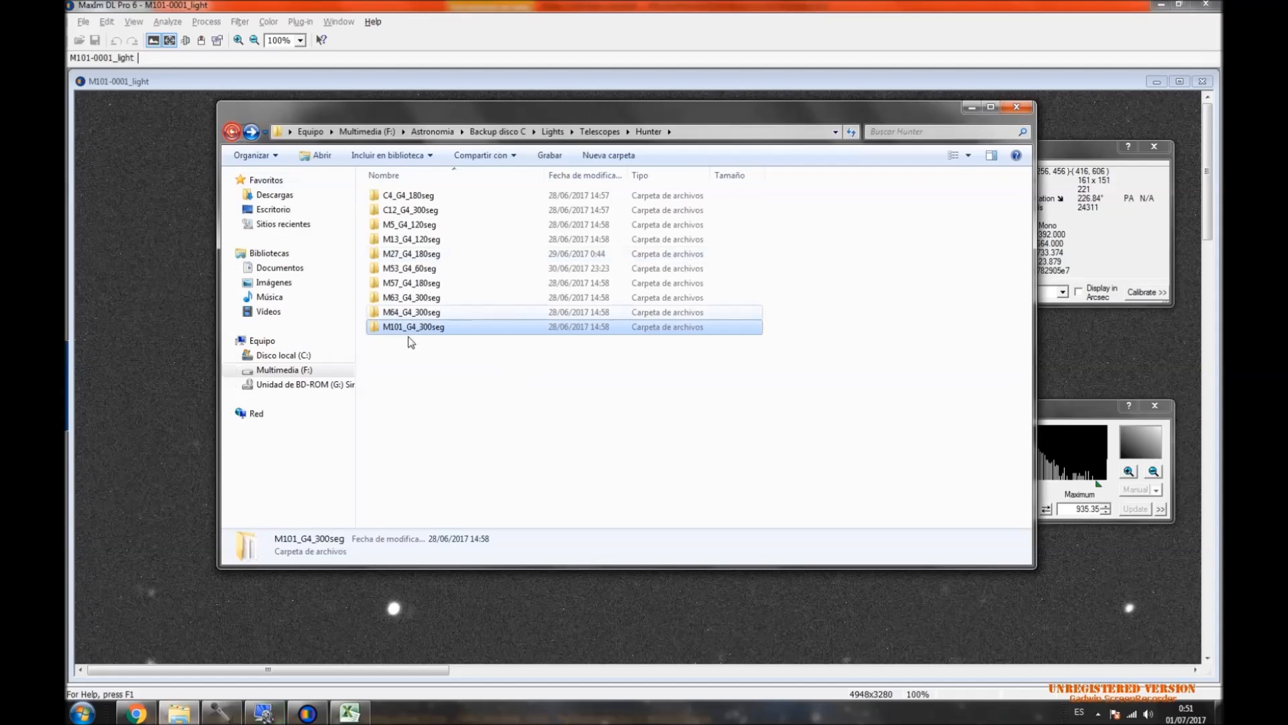
double_click(429, 327)
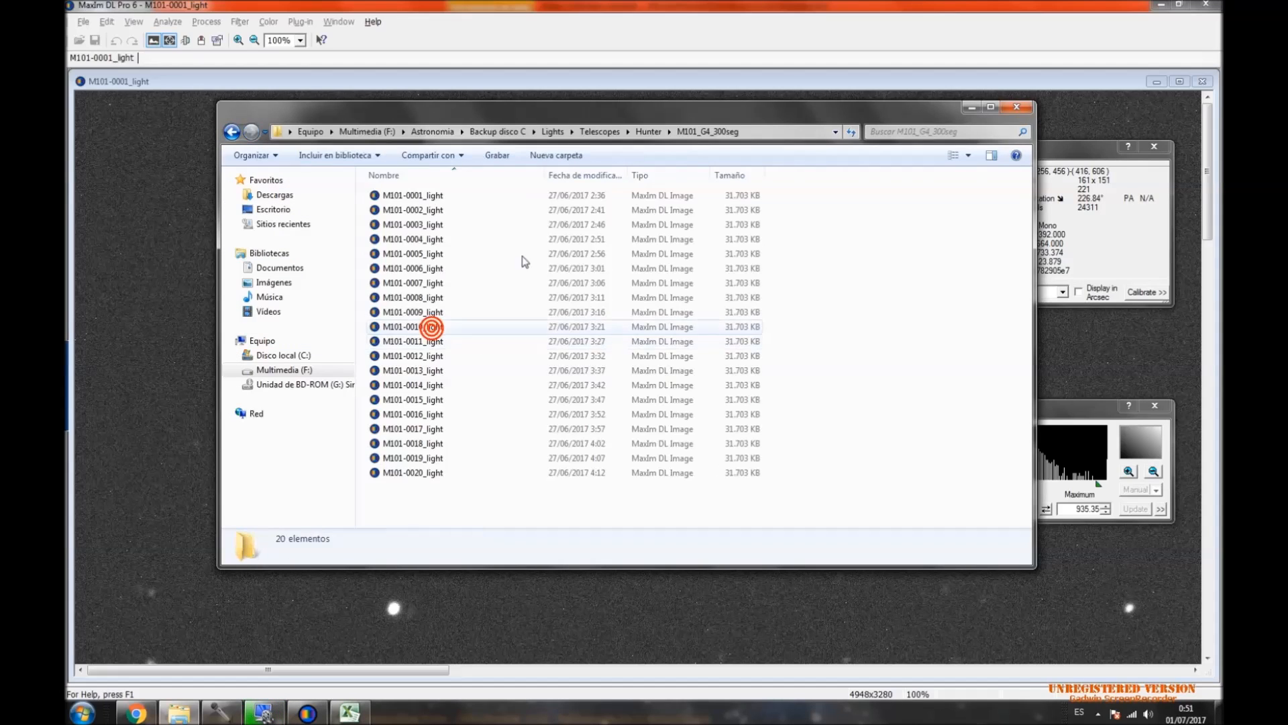
click(244, 137)
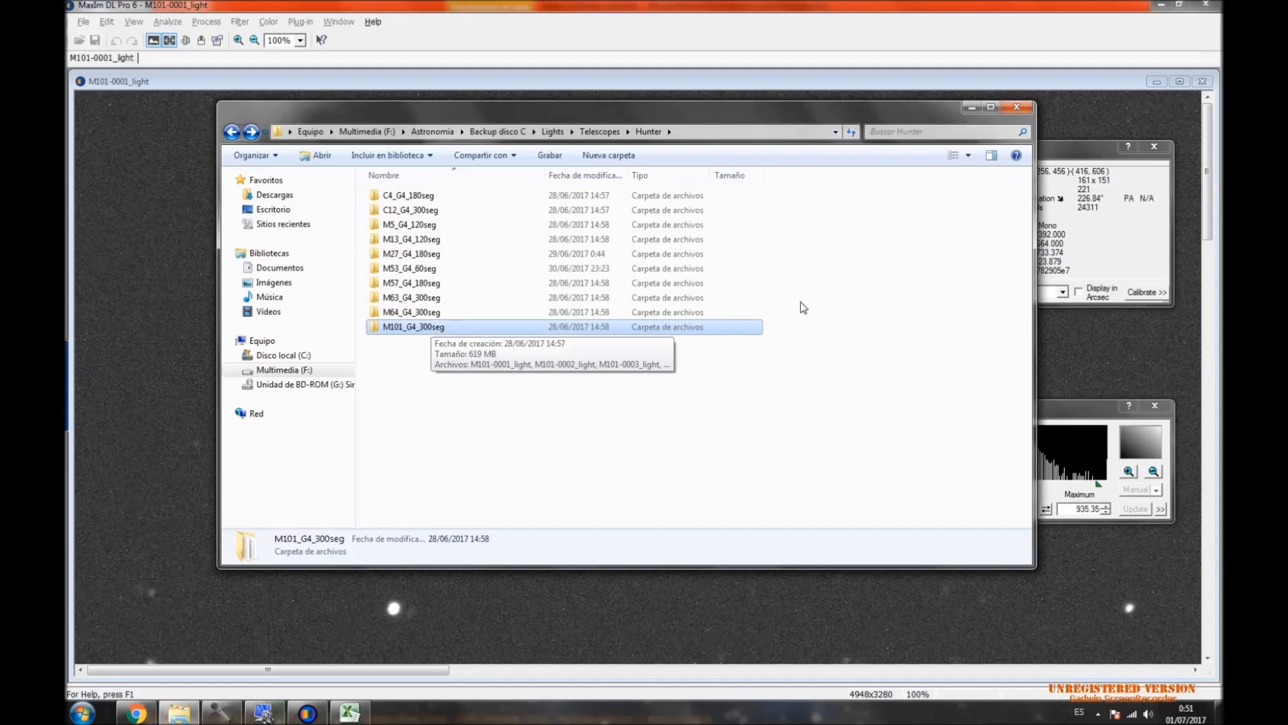
click(971, 109)
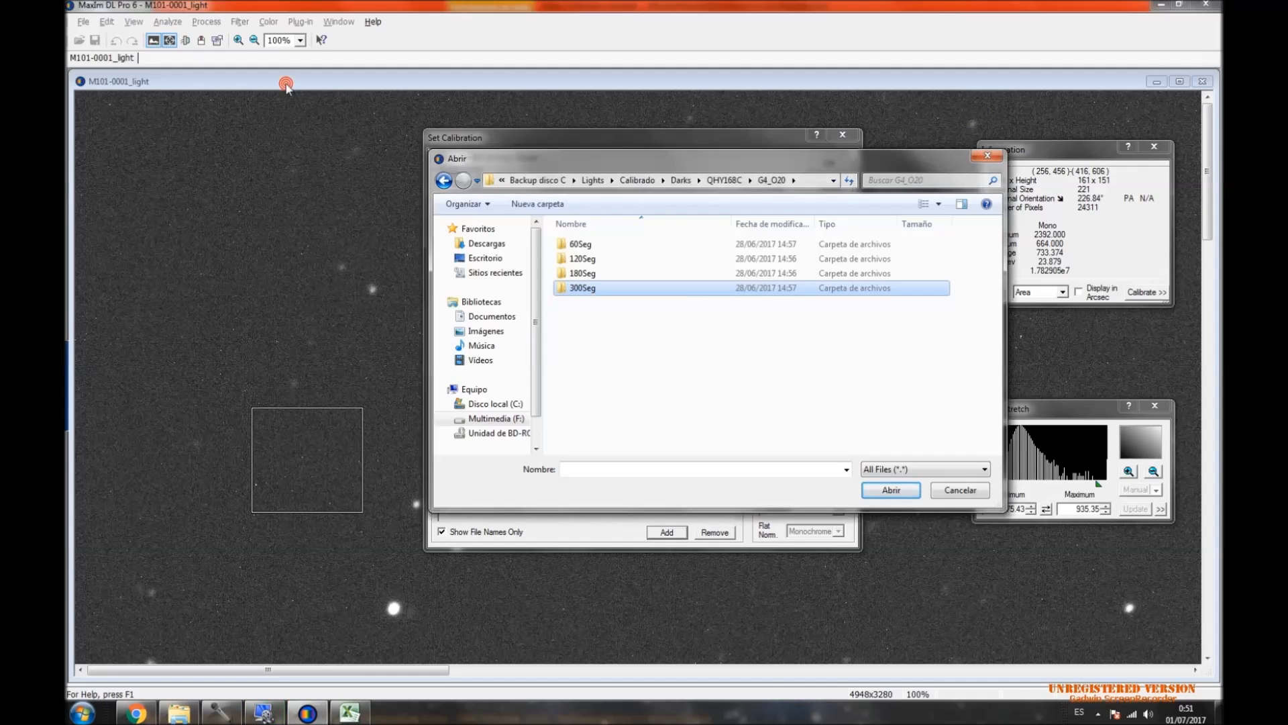
Add Dark-0001_300seg through Dark-0020_300seg from the 300Seg > -20ºC folder to the dark calibration group.
double_click(589, 288)
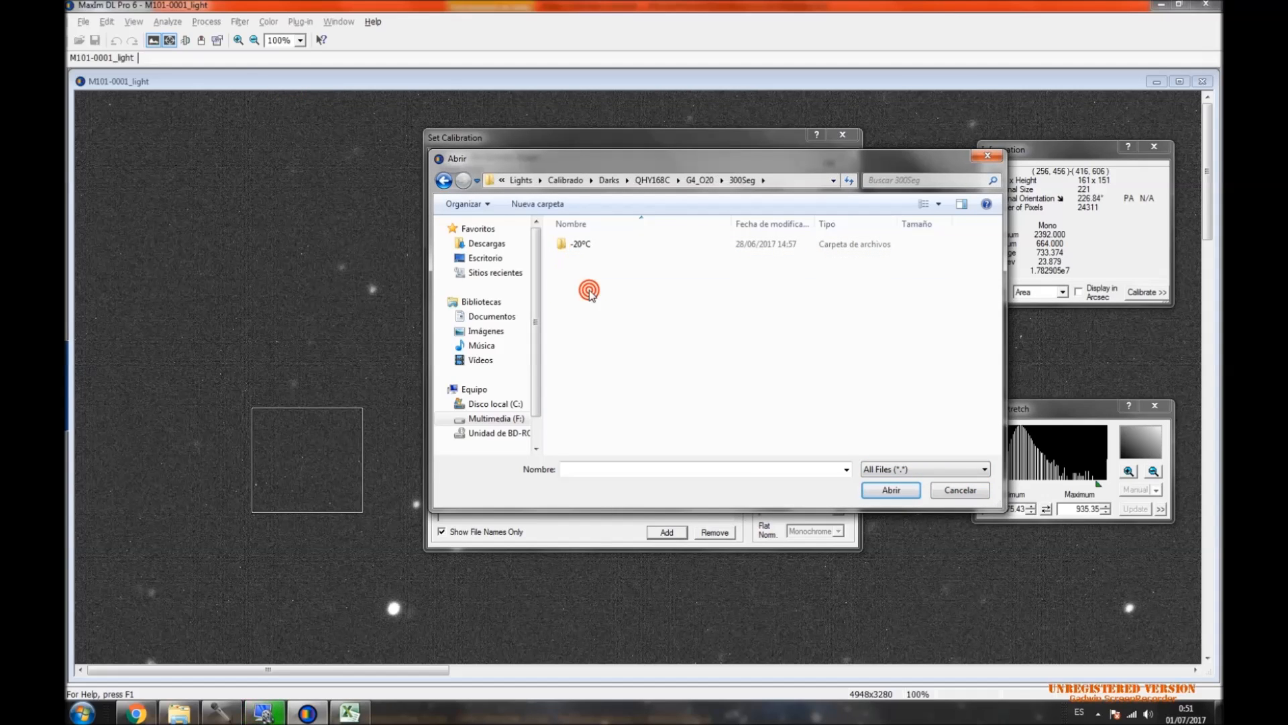
double_click(593, 244)
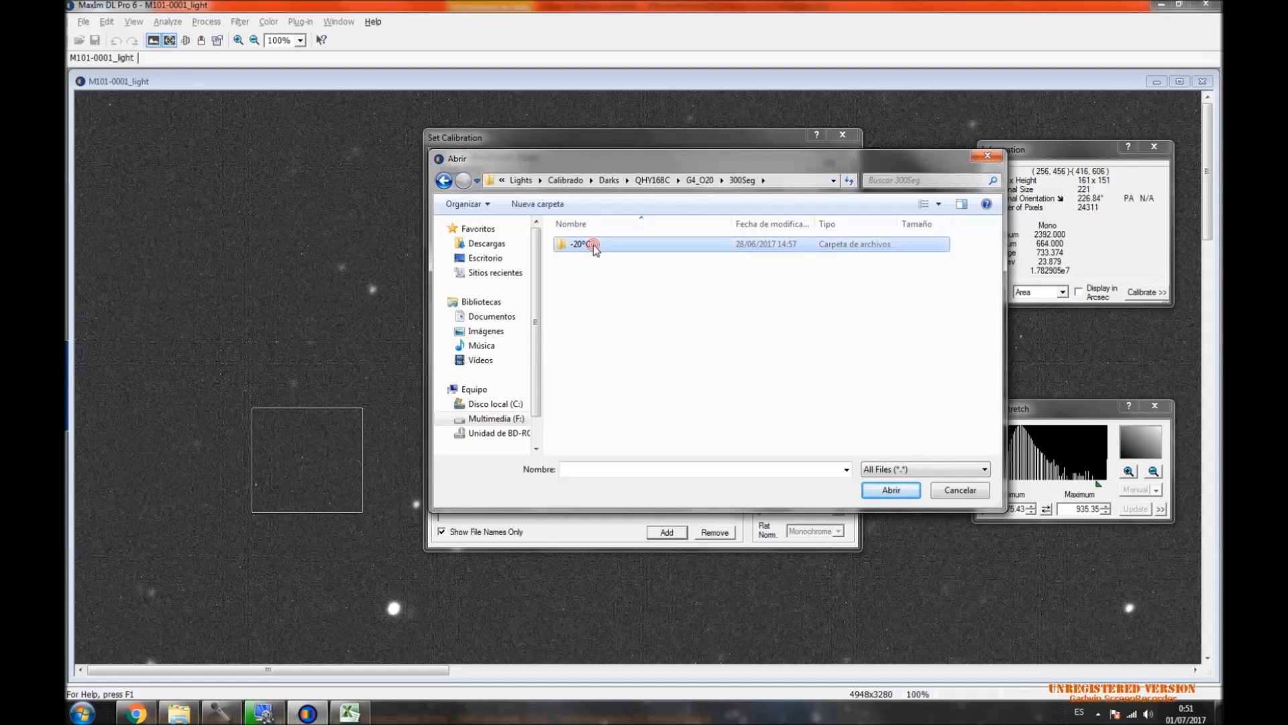
scroll(598, 249, down, 2)
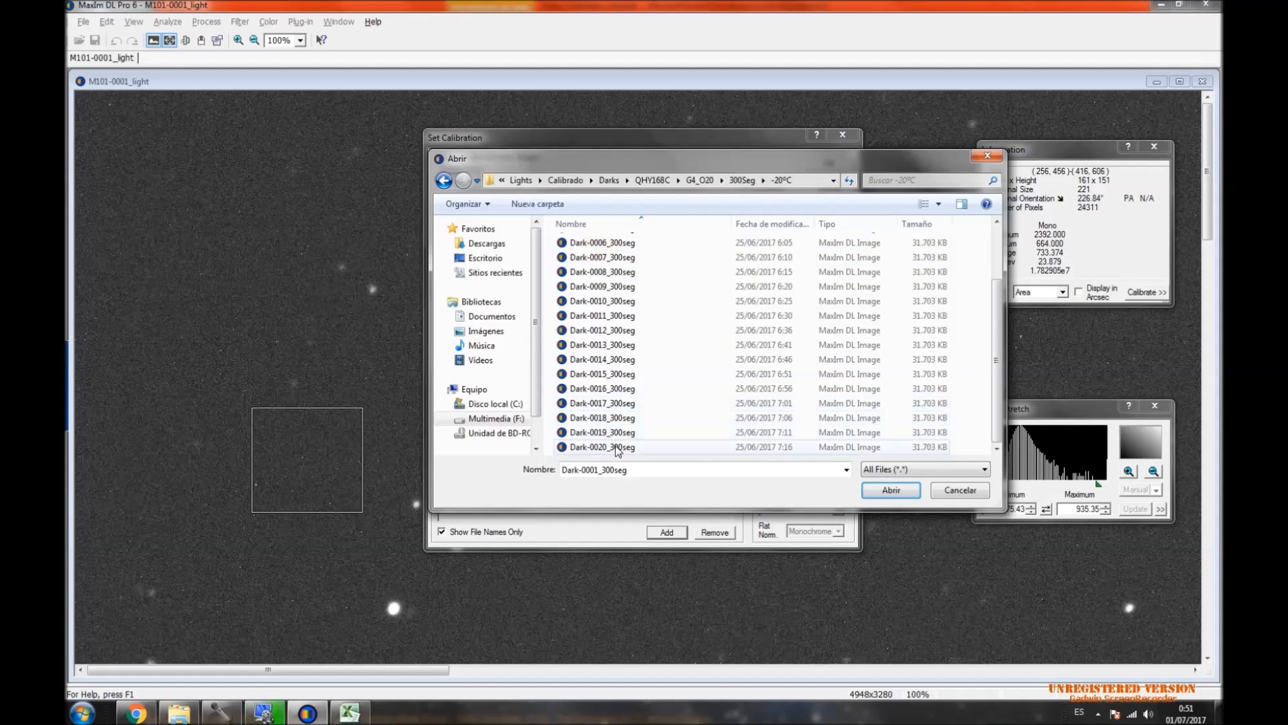
shift+click(607, 447)
click(891, 489)
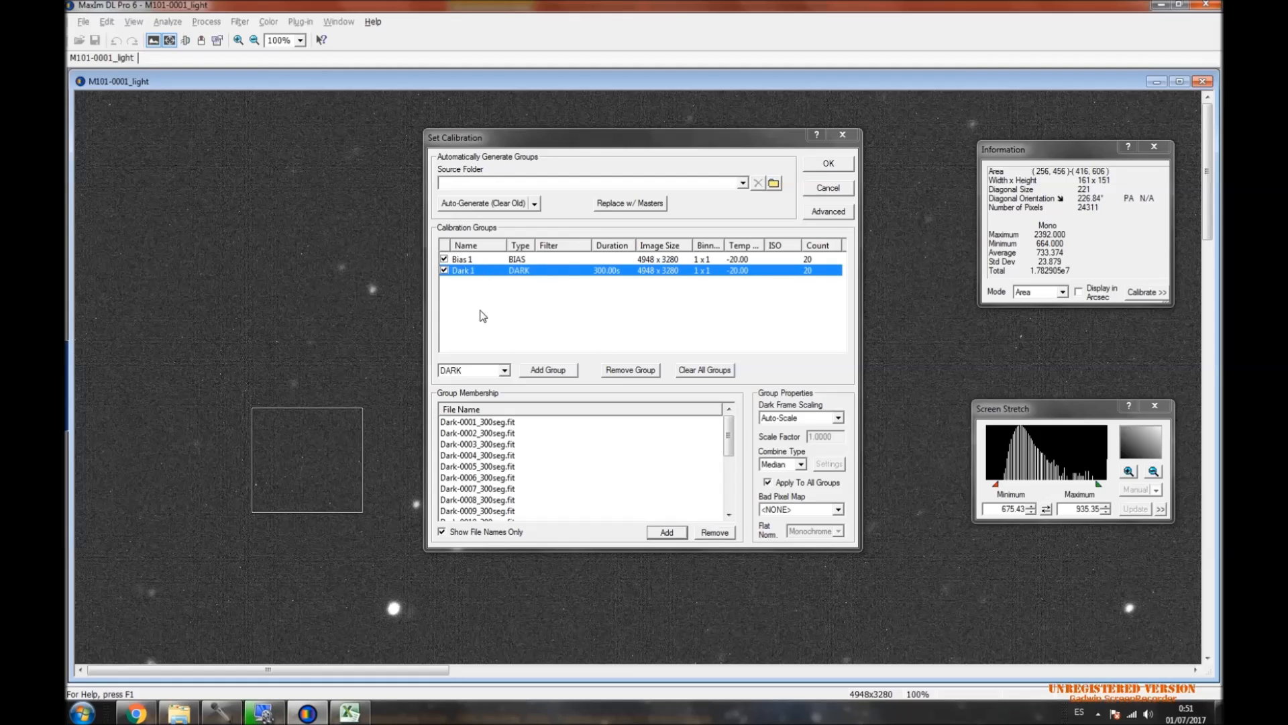
Review the available calibration group types and the advanced calibration options for pedestal, bias, dark and flat.
click(505, 373)
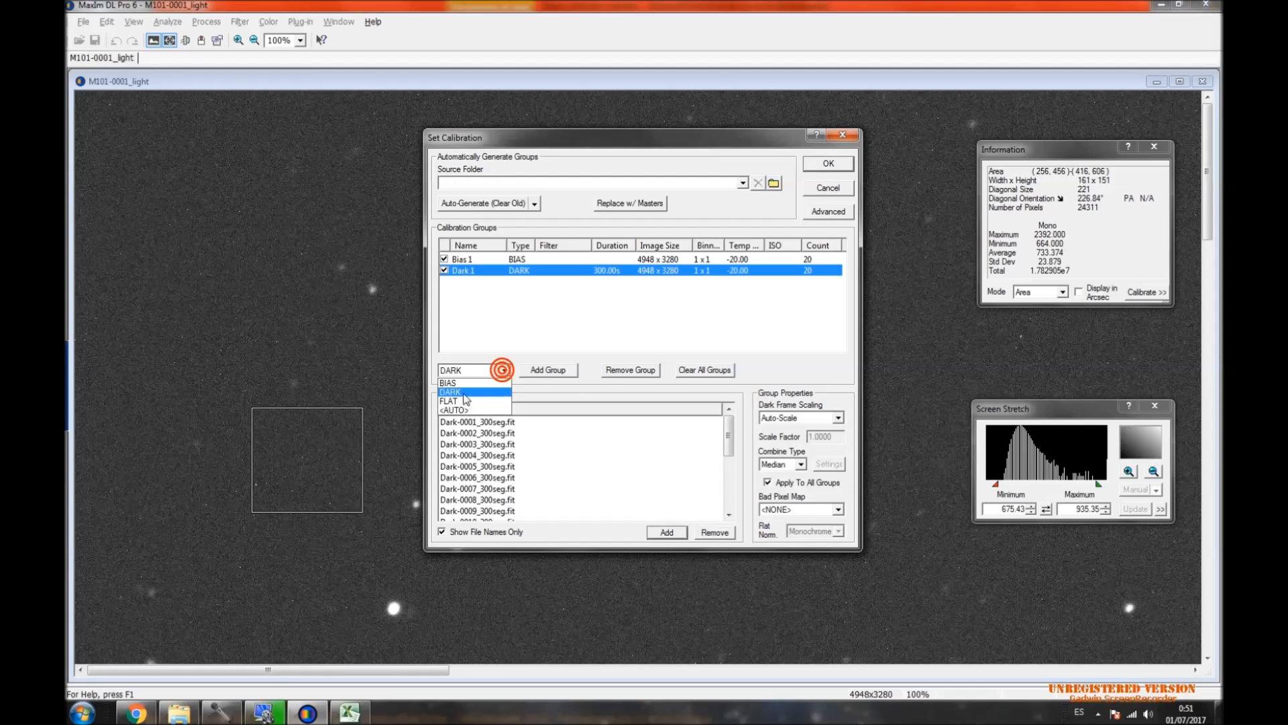
click(529, 319)
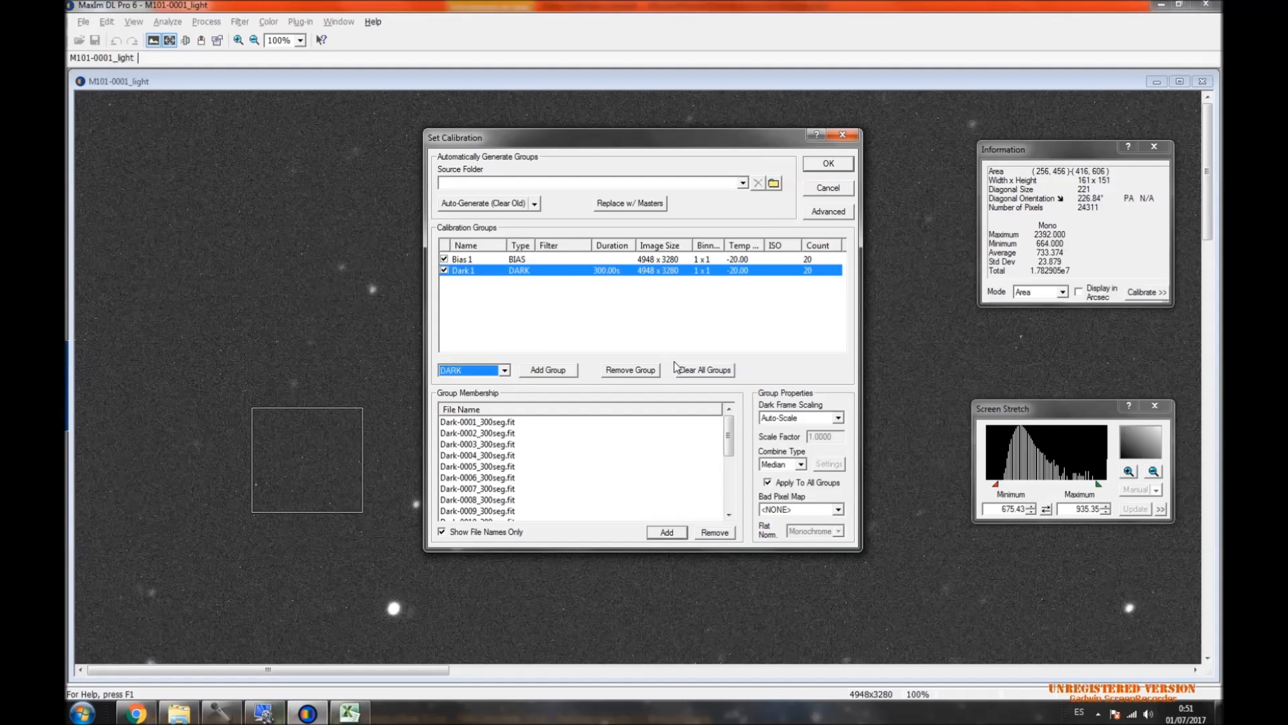
click(831, 212)
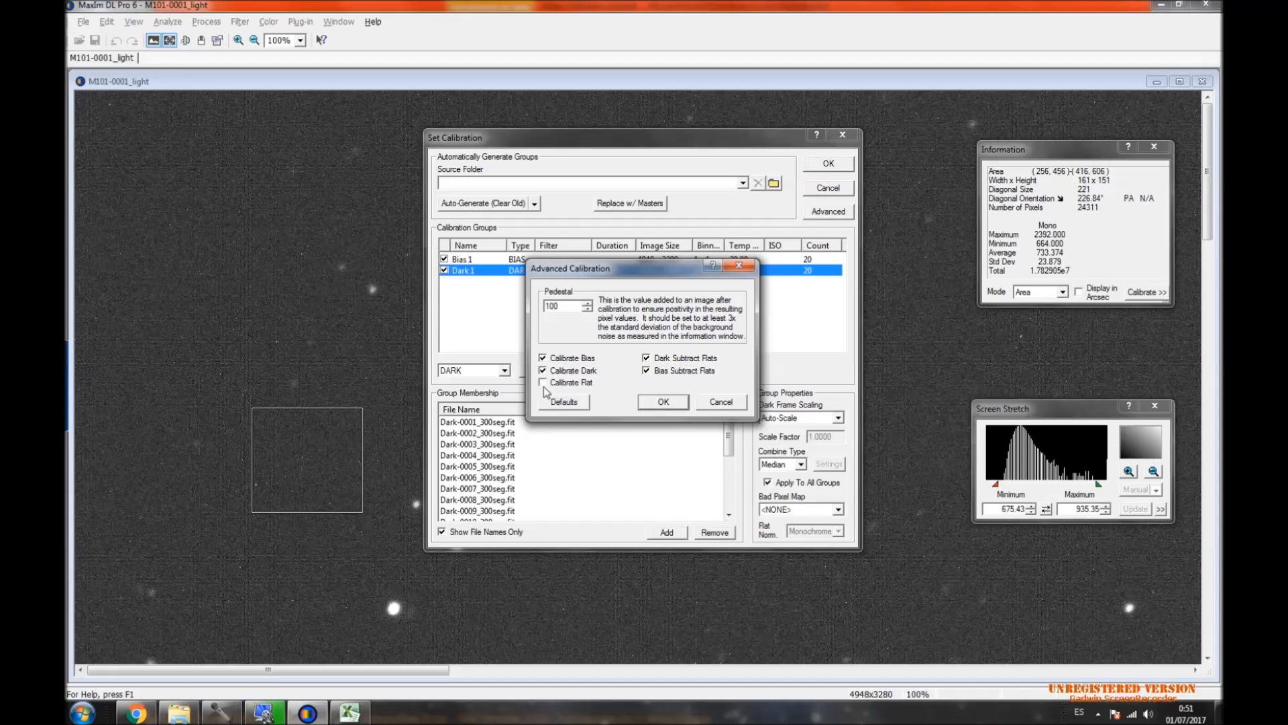
click(673, 404)
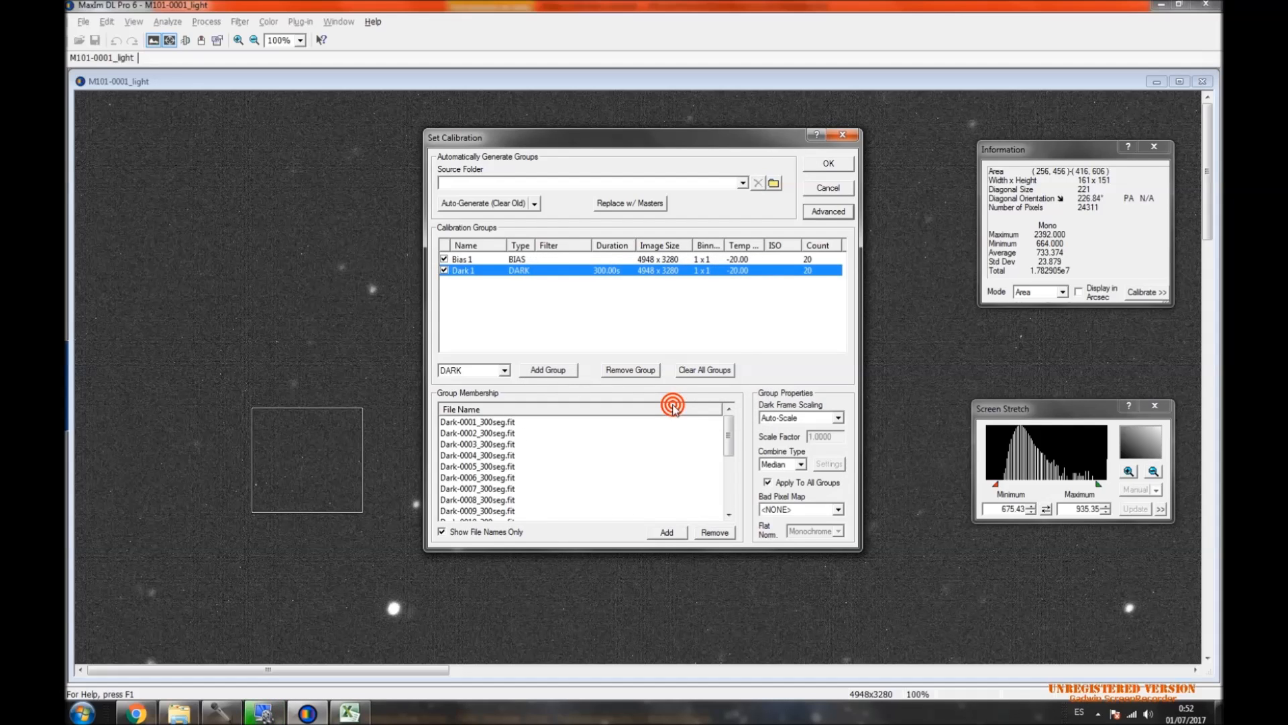
Check the available combine types against the rows of the Calibrado sheet in Excel, selecting the Average cell under Sin Flats, and return to MaxIm DL.
click(802, 465)
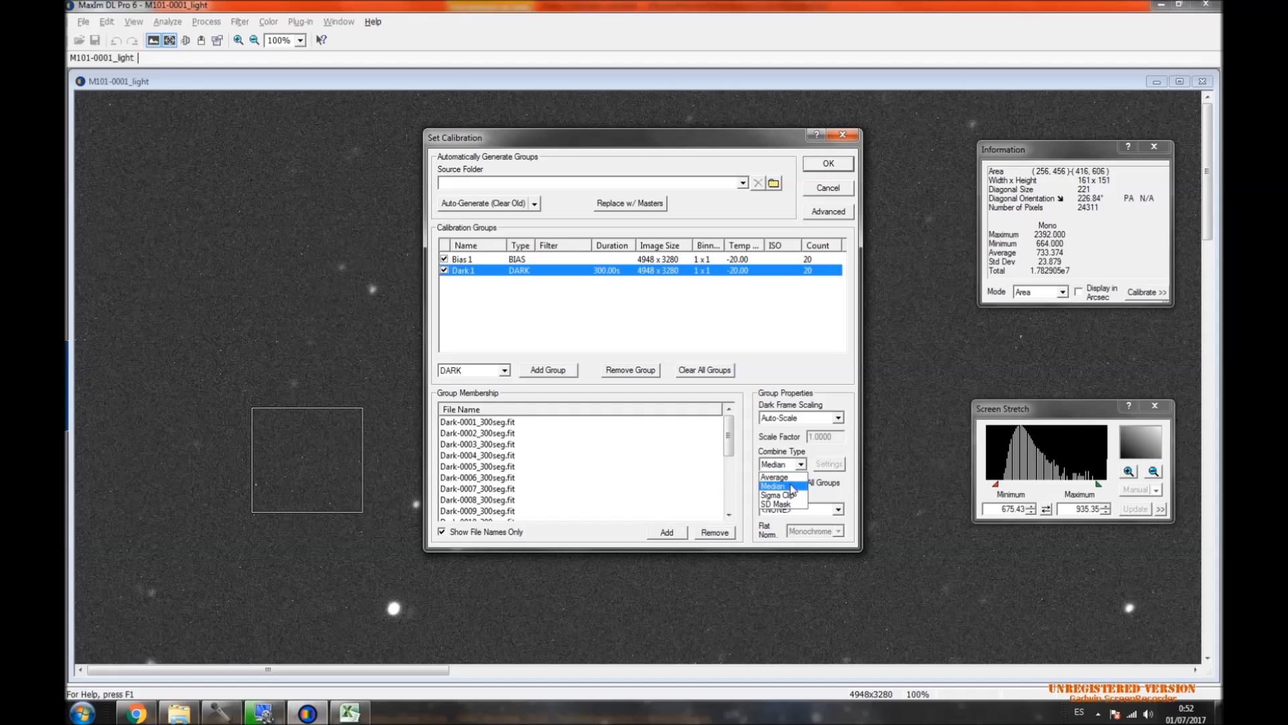
click(778, 504)
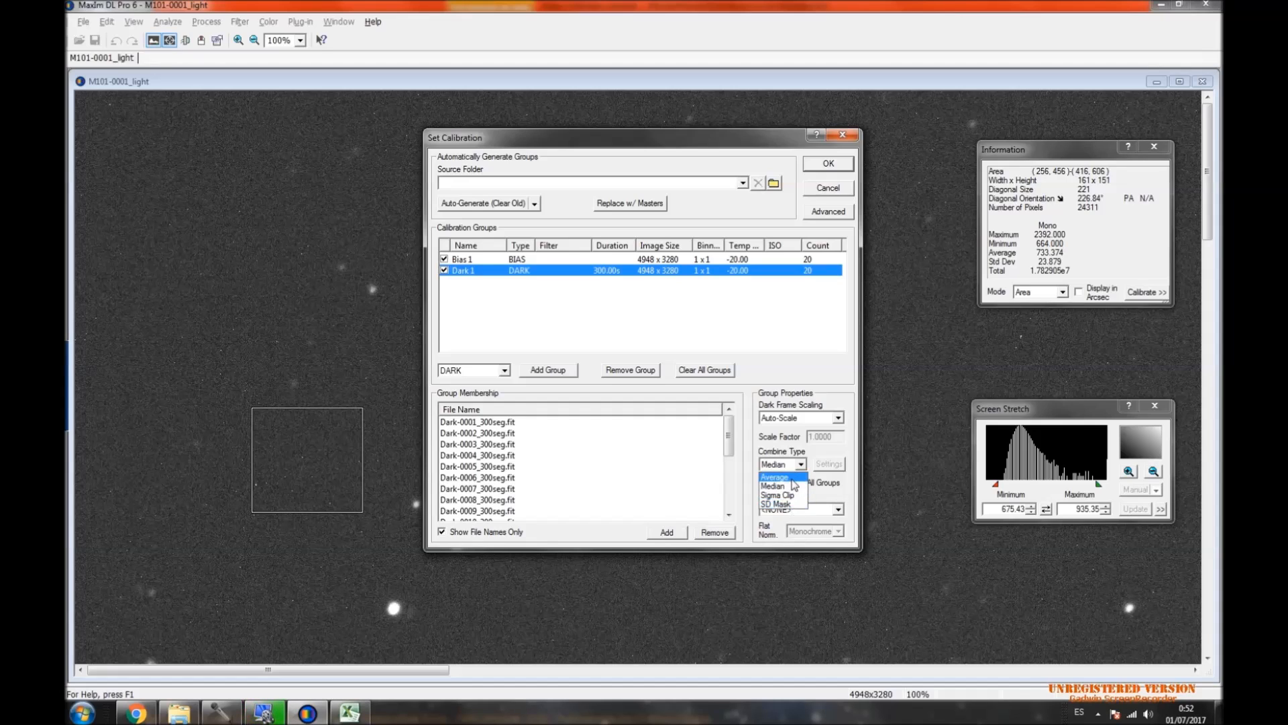
click(350, 712)
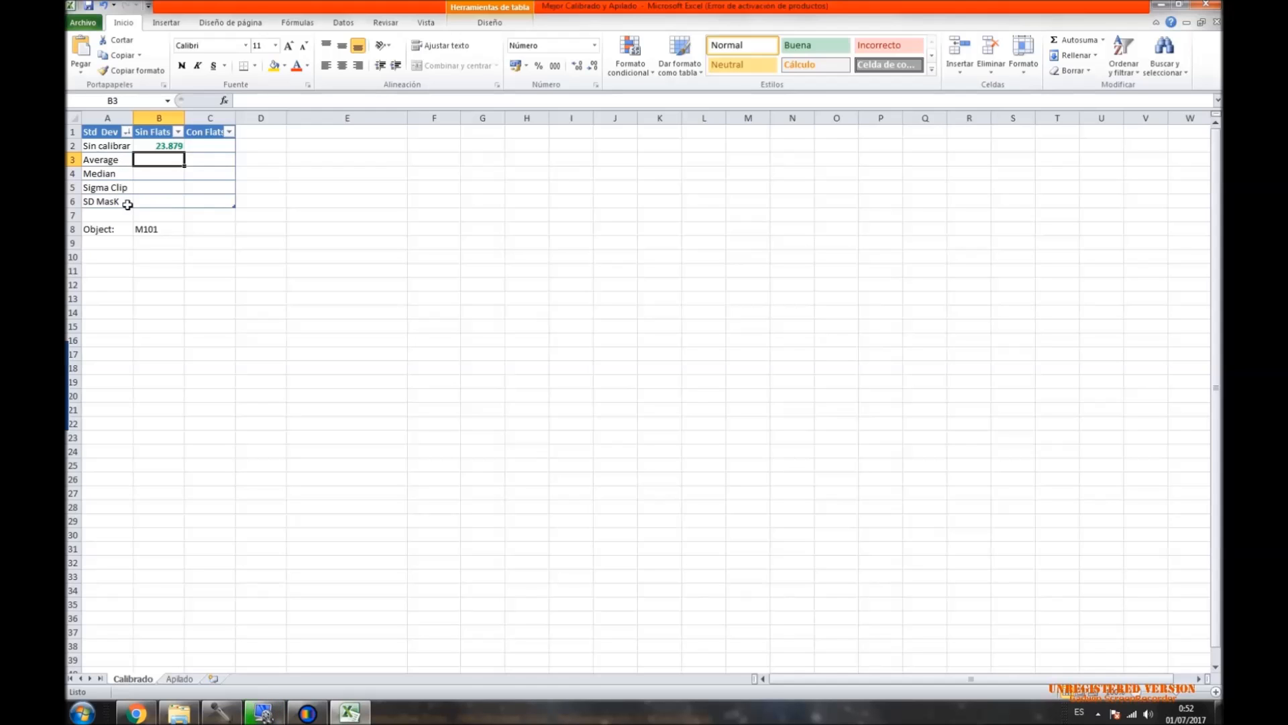
click(165, 160)
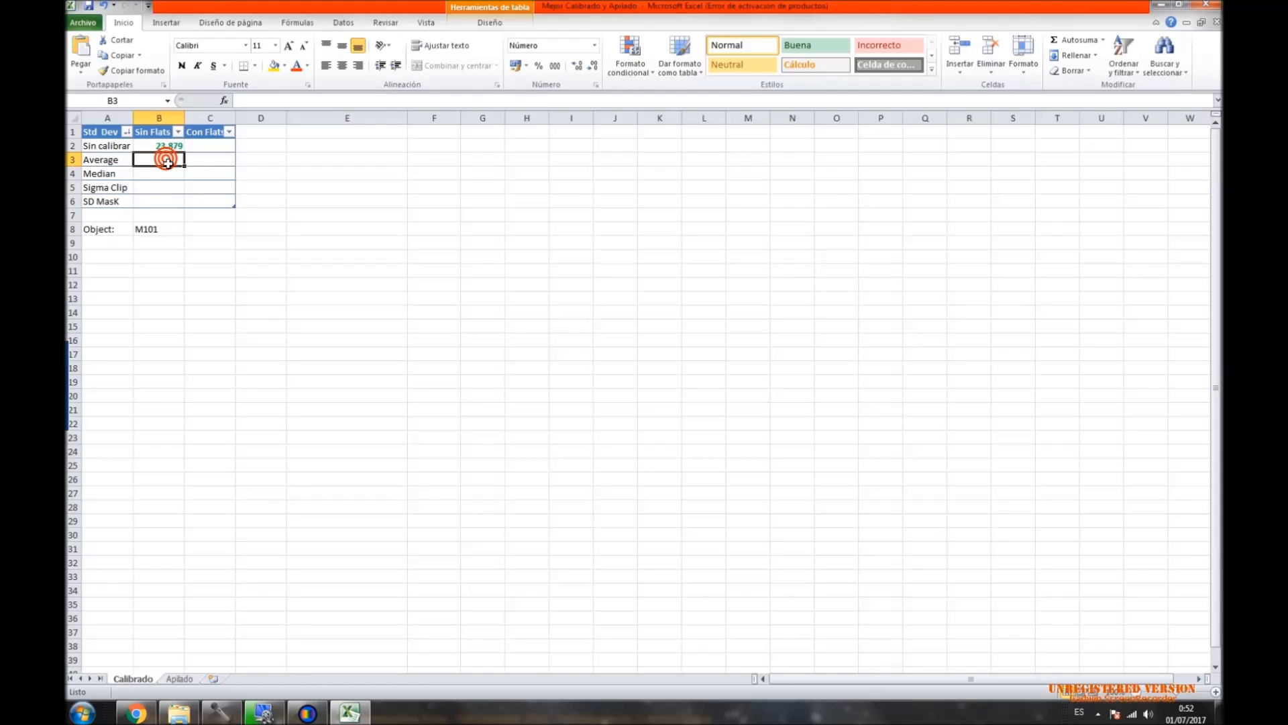
click(308, 712)
Set the combine type to Average, check the bias and dark groups, and accept the calibration settings.
click(800, 465)
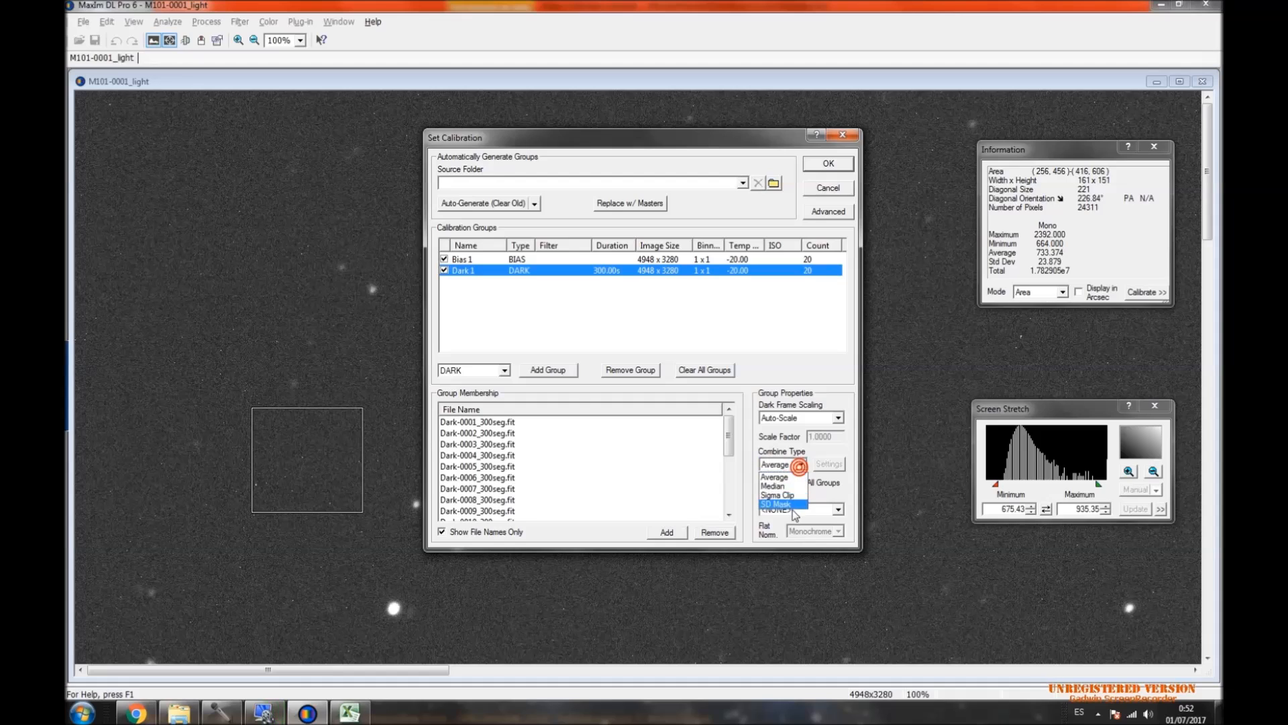
click(791, 478)
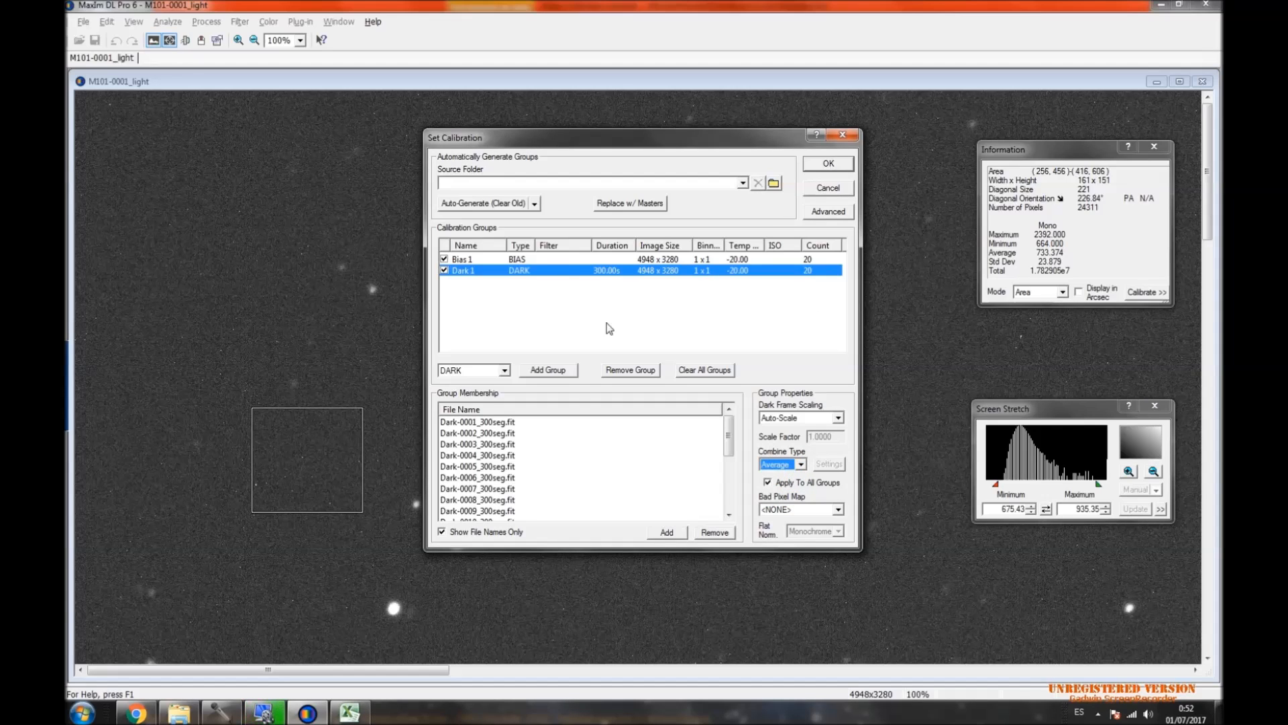
click(517, 259)
click(518, 269)
click(829, 165)
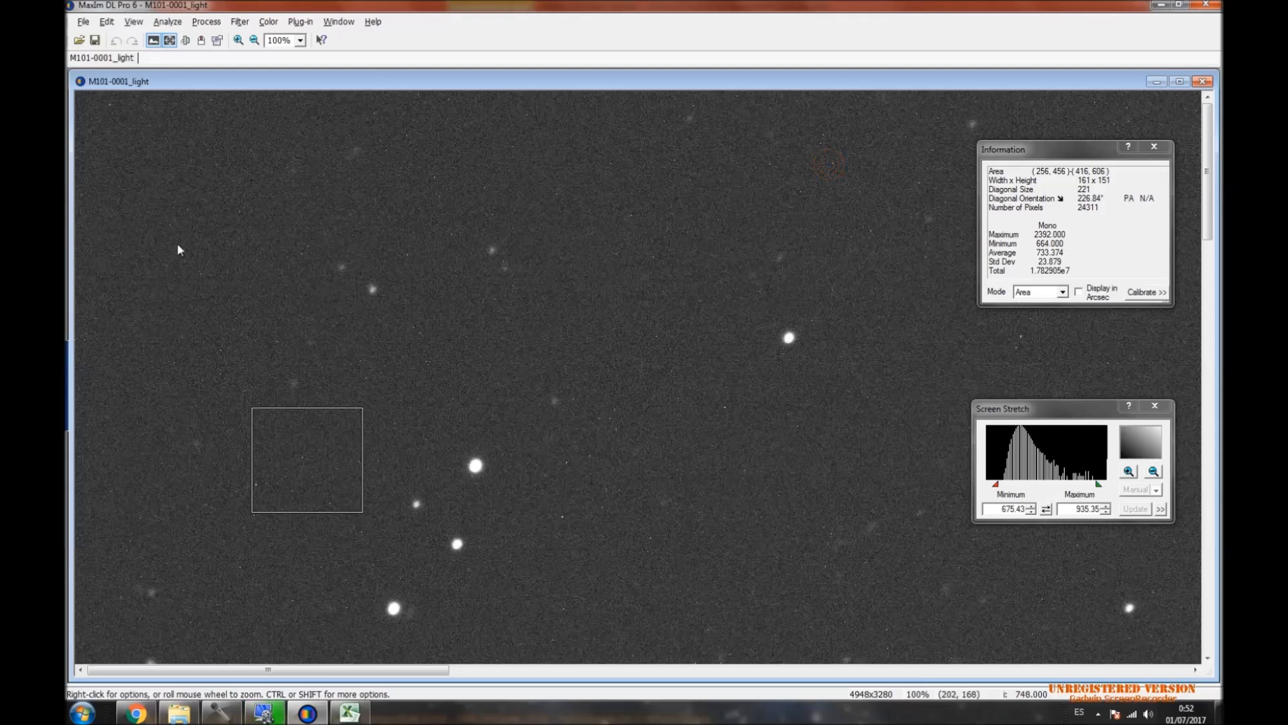
click(206, 21)
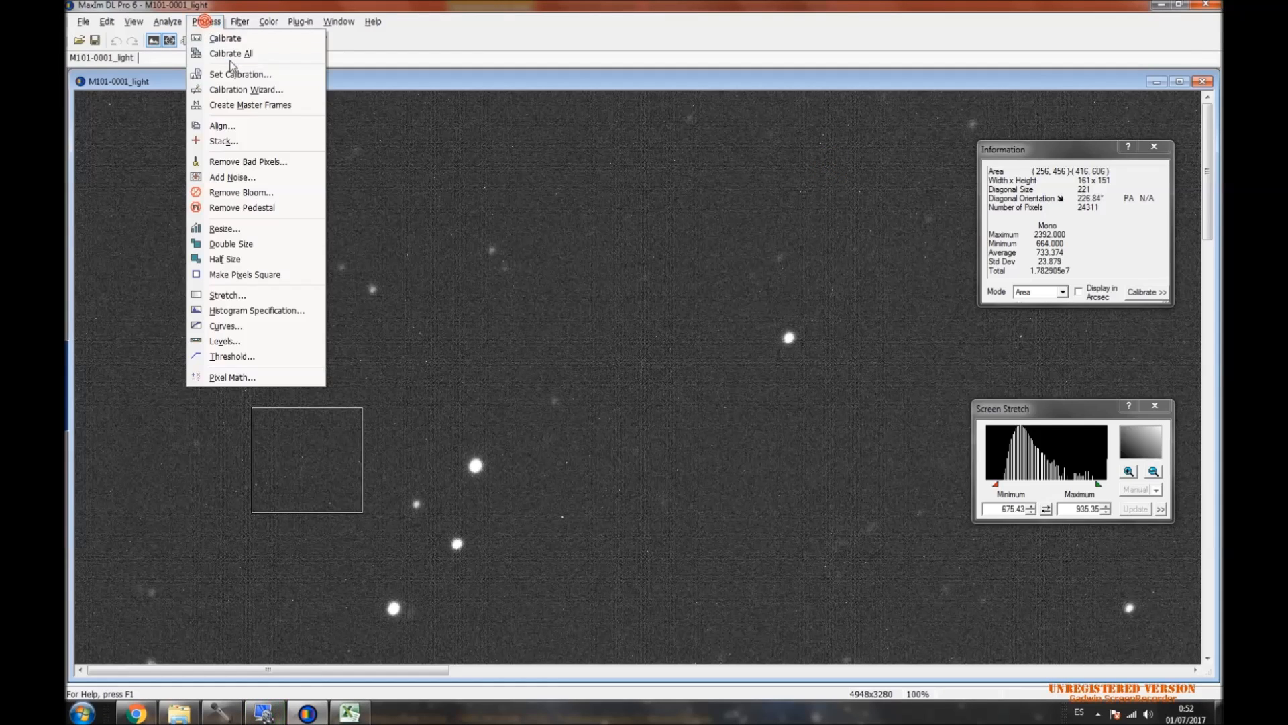
click(357, 78)
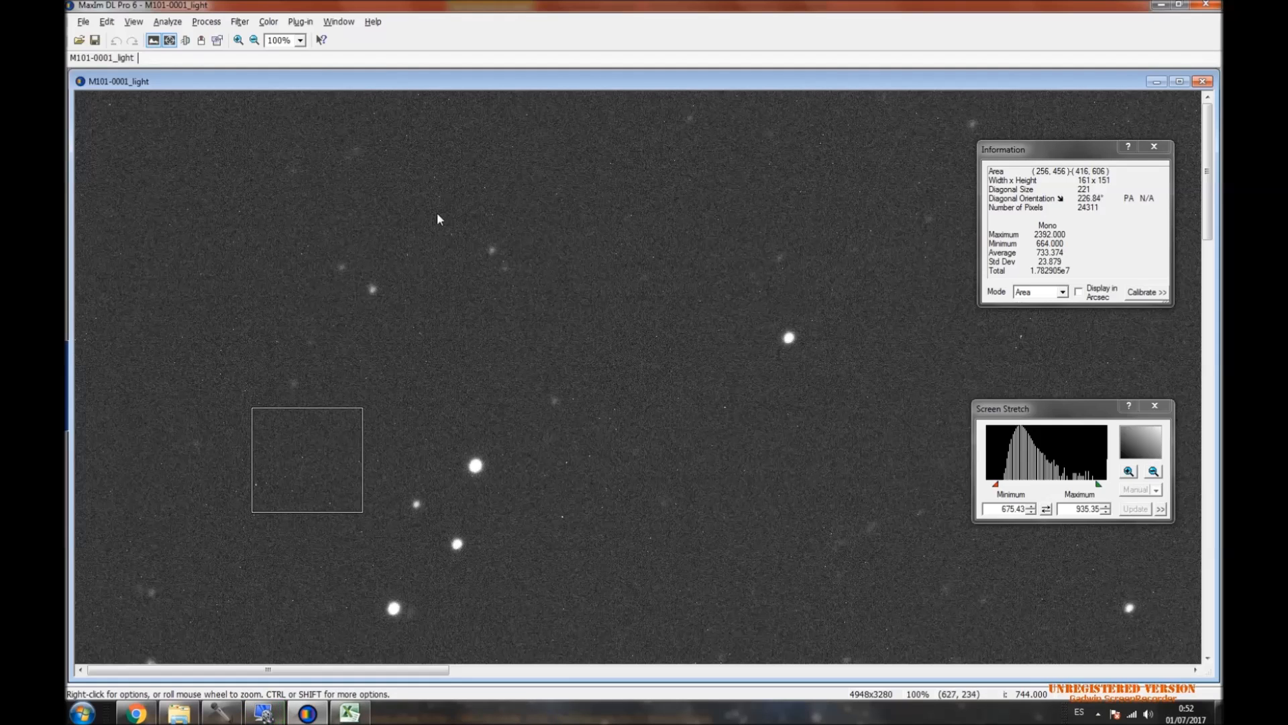
click(261, 80)
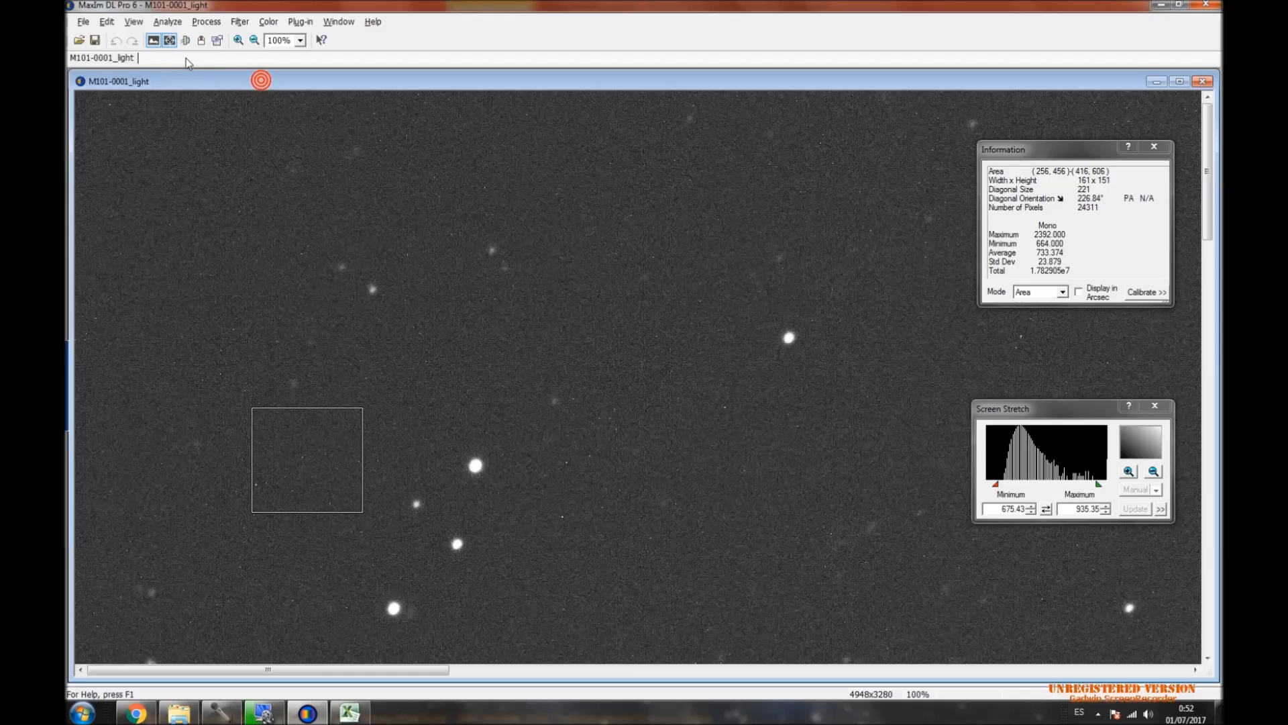
Examine the exposure time and CCD temperature setpoint in the FITS header of M101-0001_light and close the header.
click(134, 22)
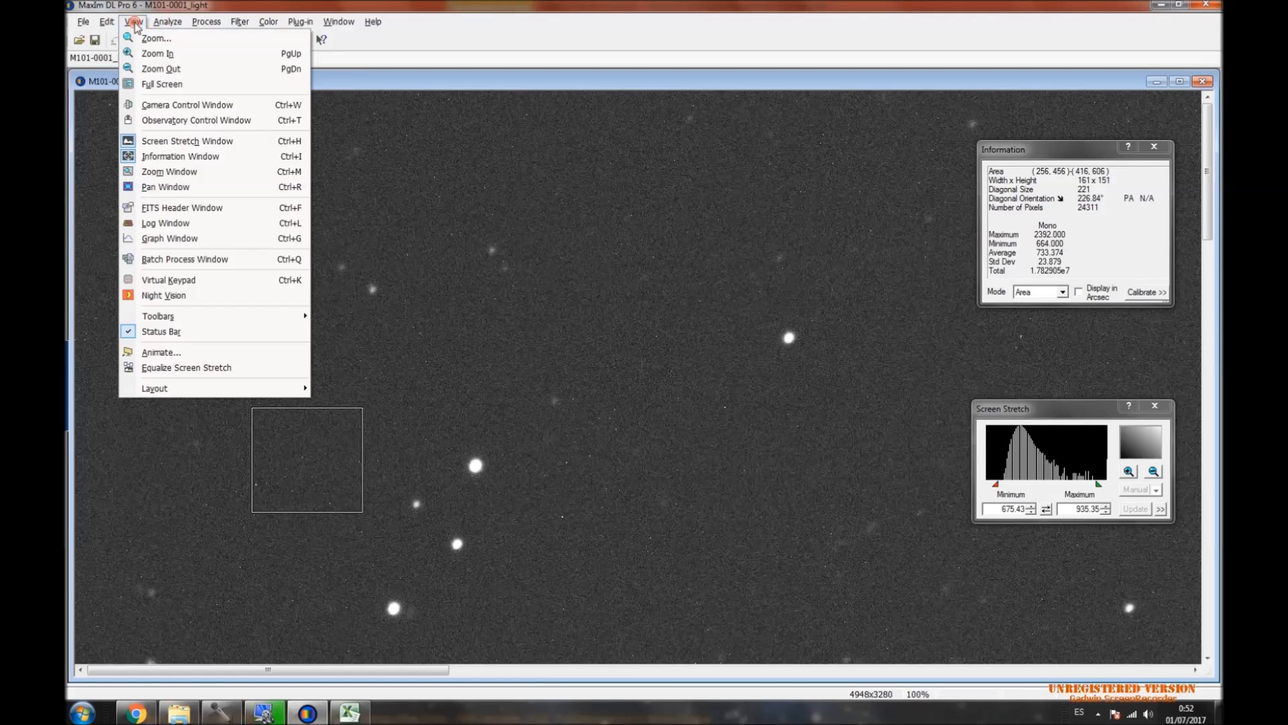
click(204, 209)
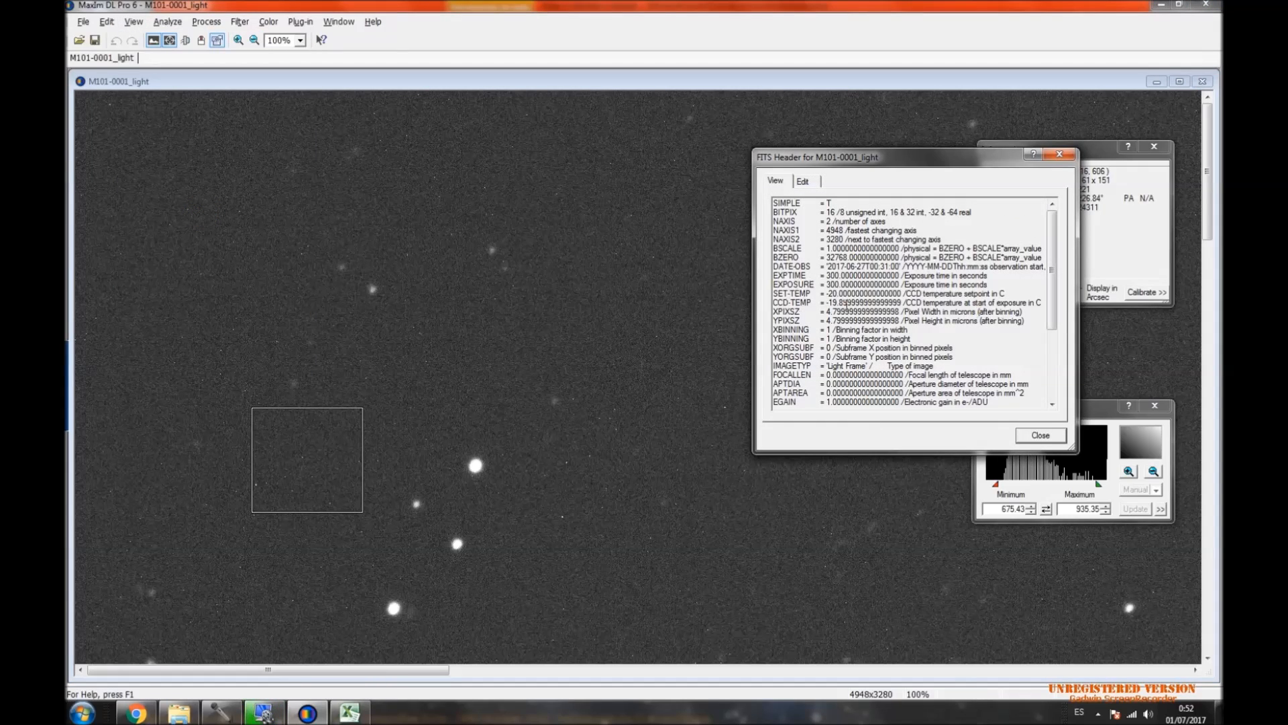
drag(1010, 295, 767, 277)
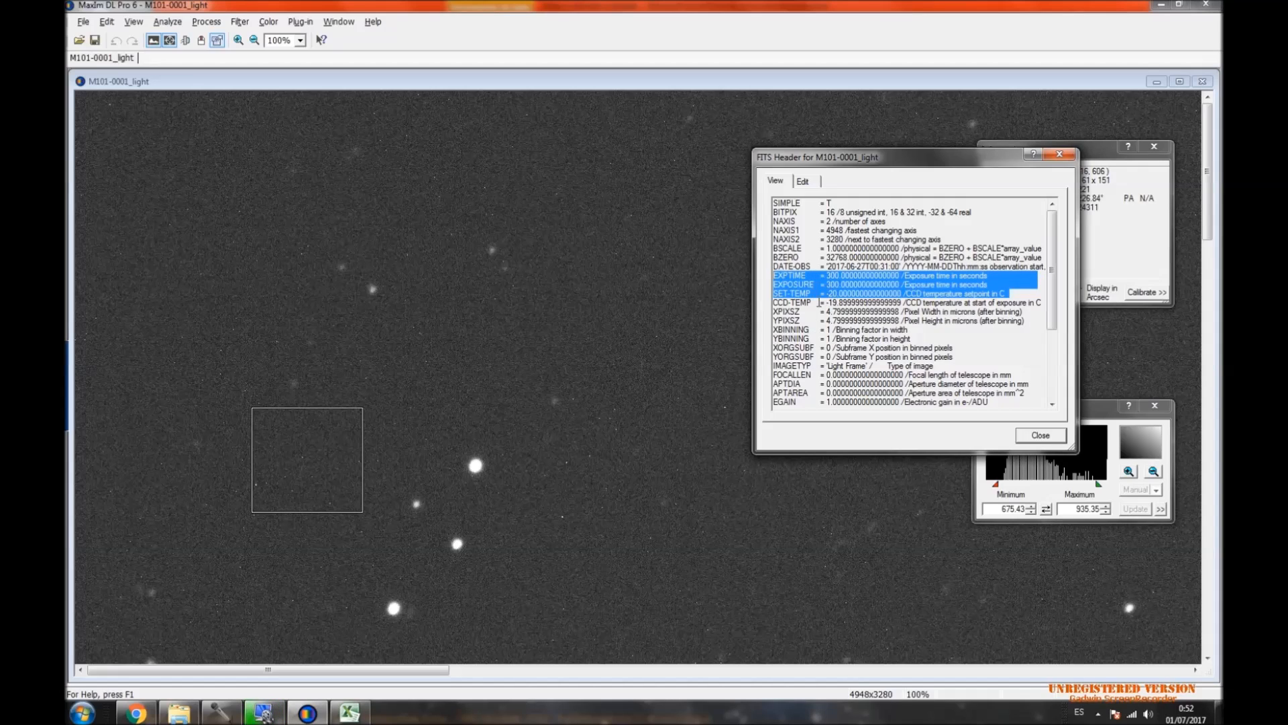
drag(824, 293, 844, 294)
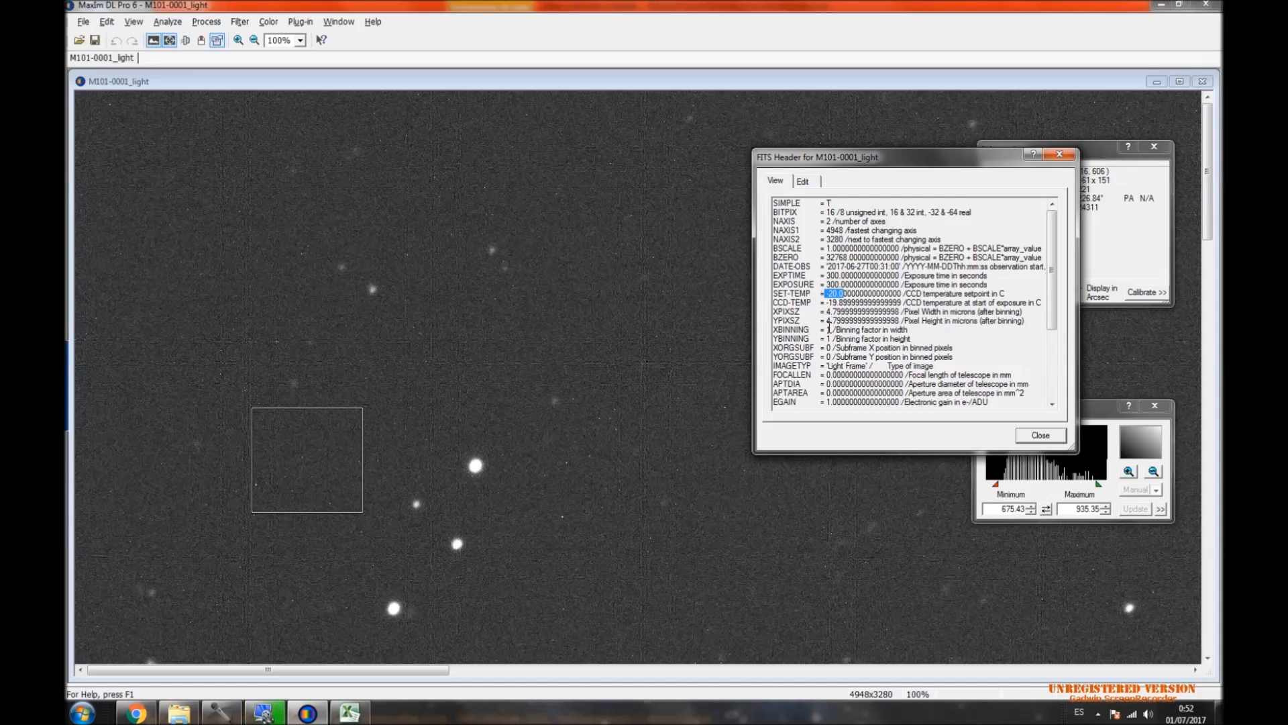
drag(879, 284, 821, 289)
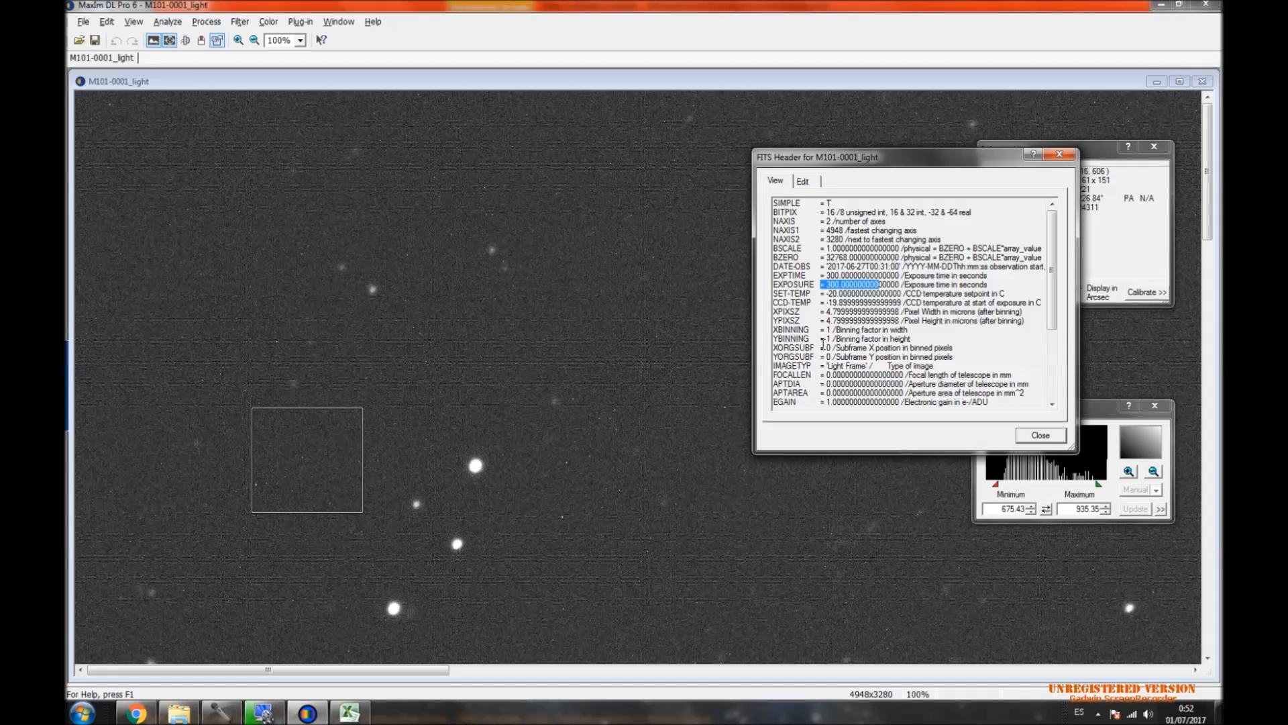
drag(964, 294, 764, 281)
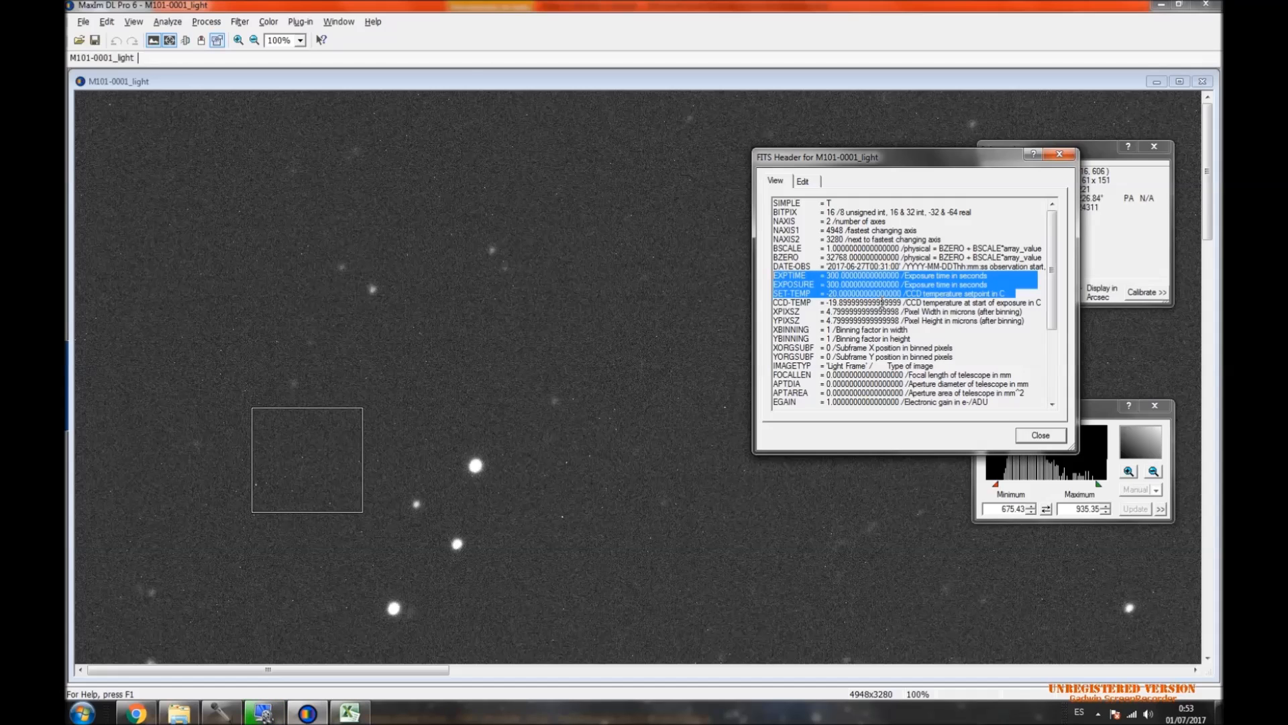
click(1065, 153)
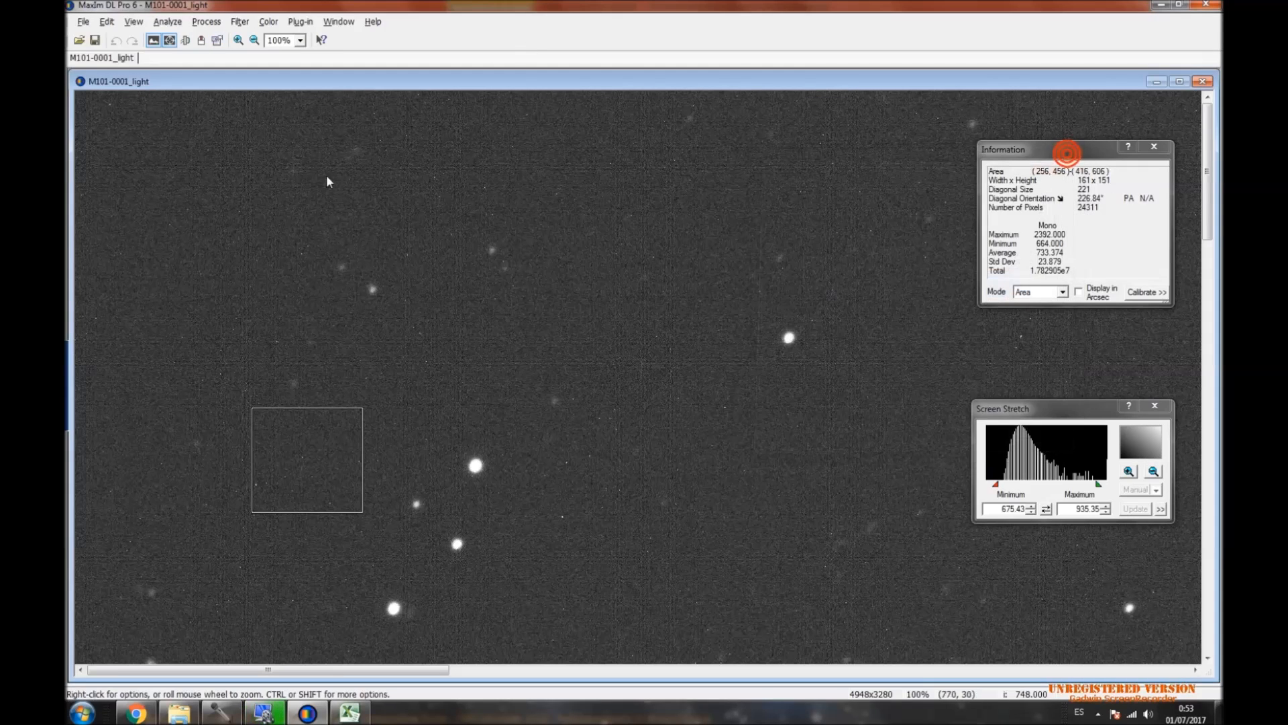
Reopen the light's FITS header, recheck its exposure and temperature entries, look through the remaining entries and close it.
click(129, 22)
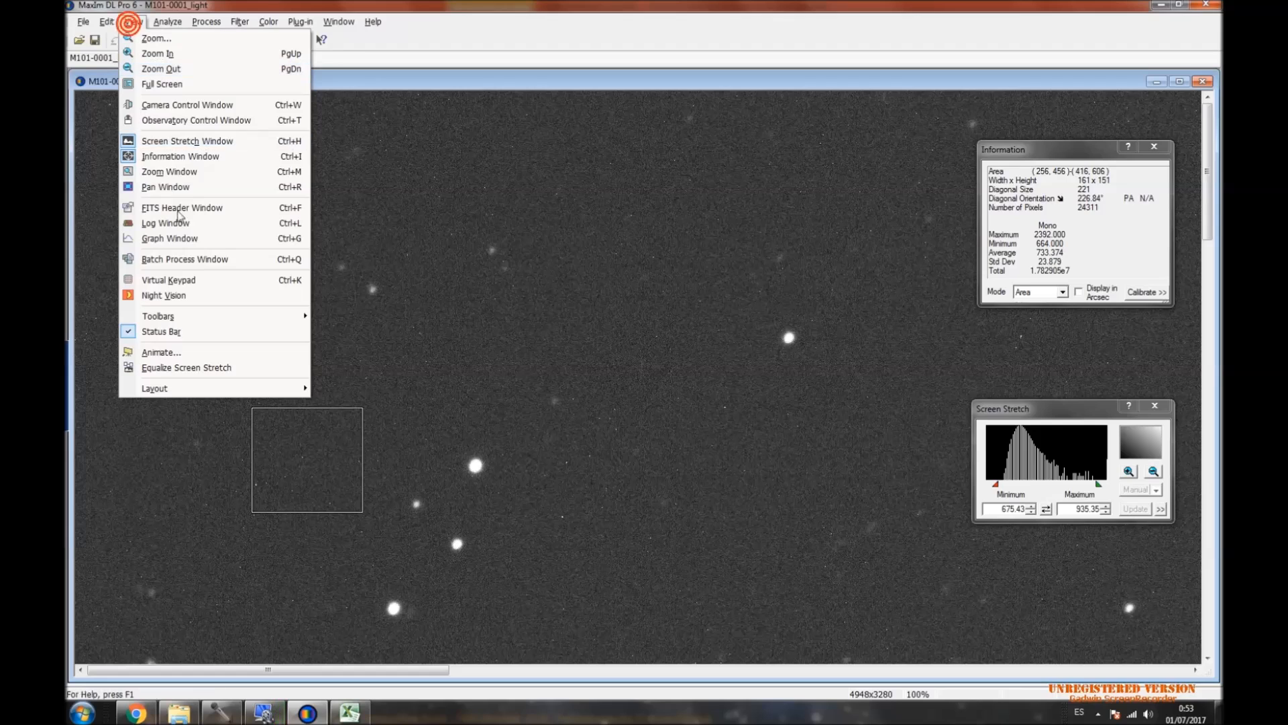
click(184, 207)
click(1003, 279)
drag(1015, 295, 767, 281)
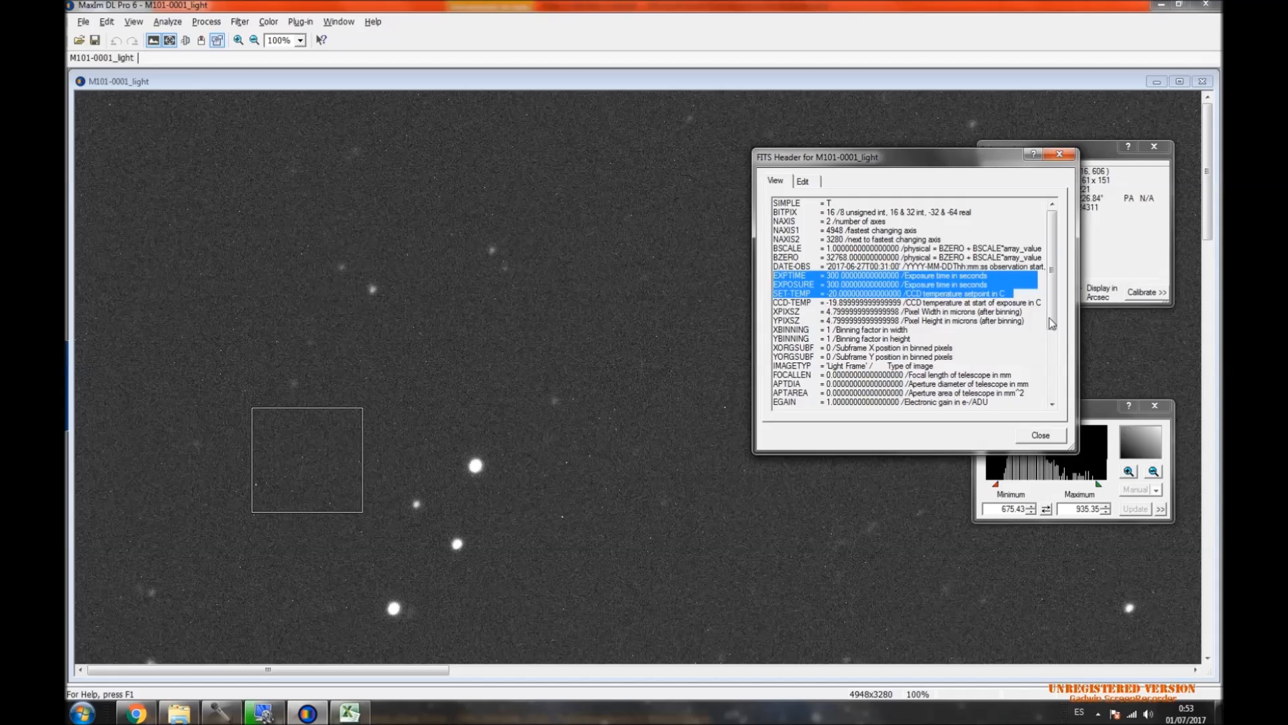
mouse_move(1051, 300)
mouse_down()
mouse_move(1051, 358)
mouse_move(1051, 300)
mouse_up()
drag(1008, 405, 782, 321)
click(870, 337)
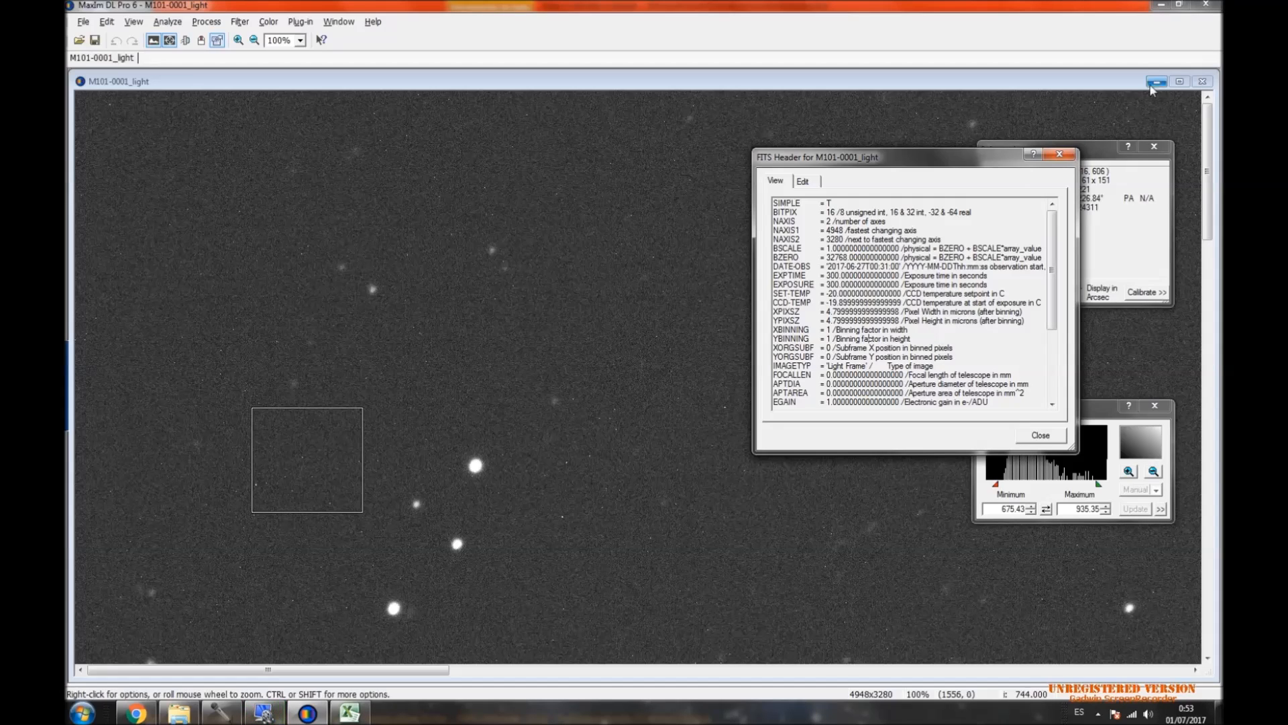
click(1061, 154)
Reopen the calibration setup, review the bias and dark groups, and accept it.
click(205, 21)
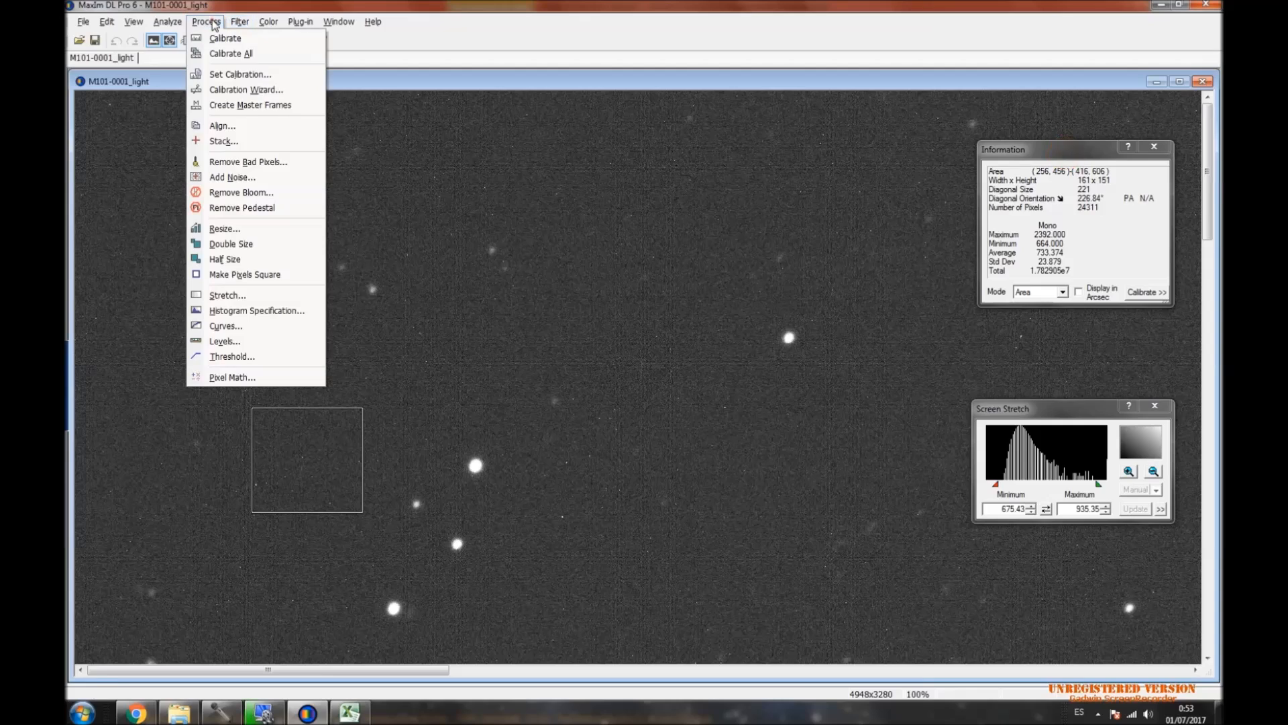
click(243, 74)
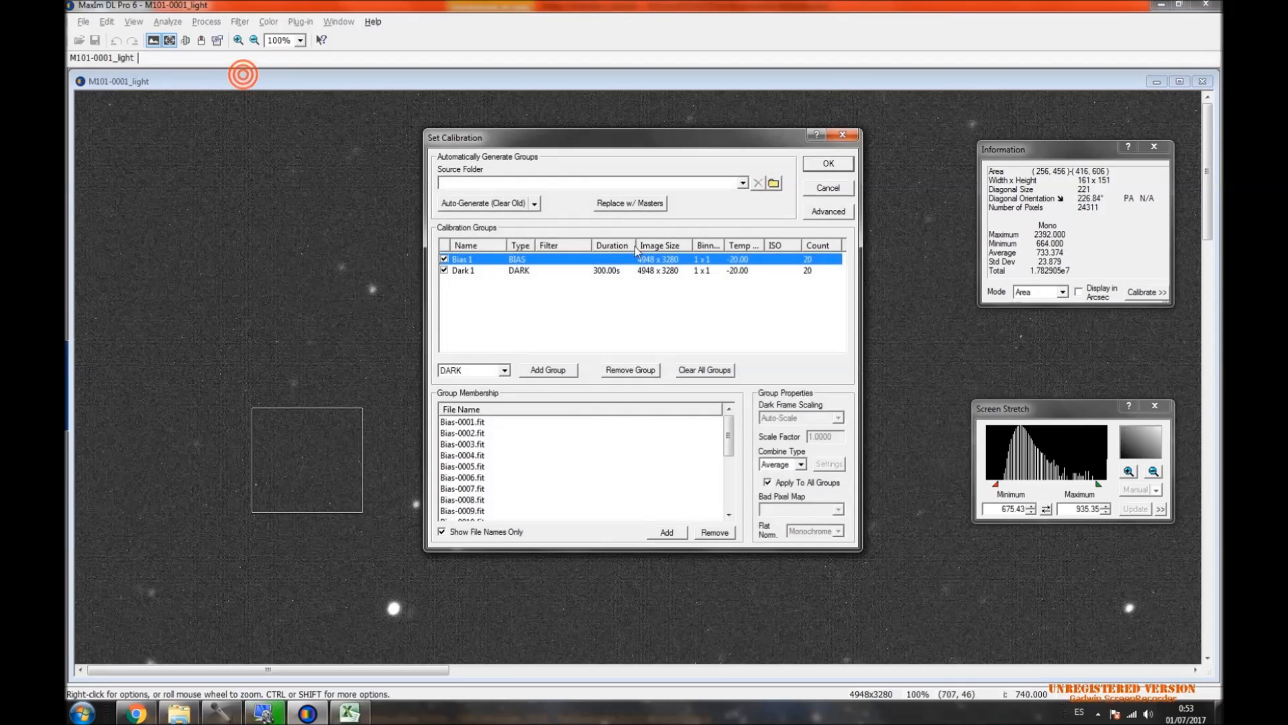
click(829, 164)
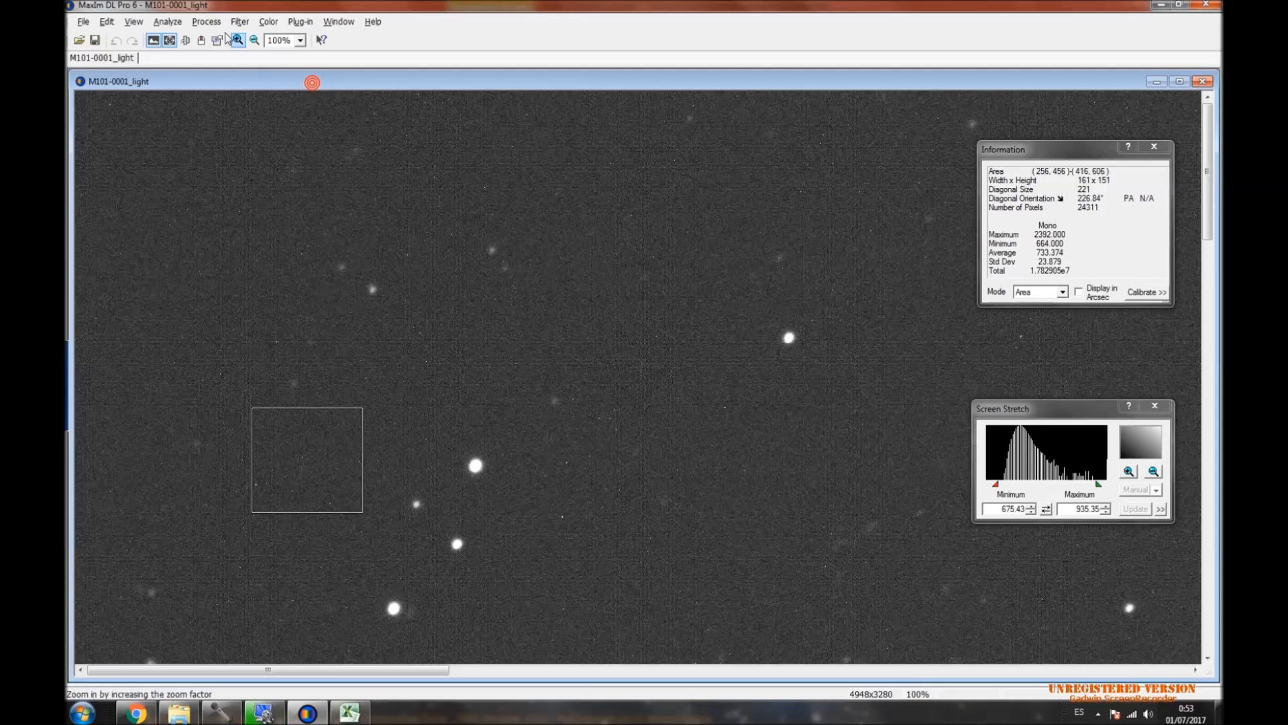
Calibrate the M101 light and copy the selected area's standard deviation, 20.493, into the Average row under Sin Flats in Excel.
click(206, 21)
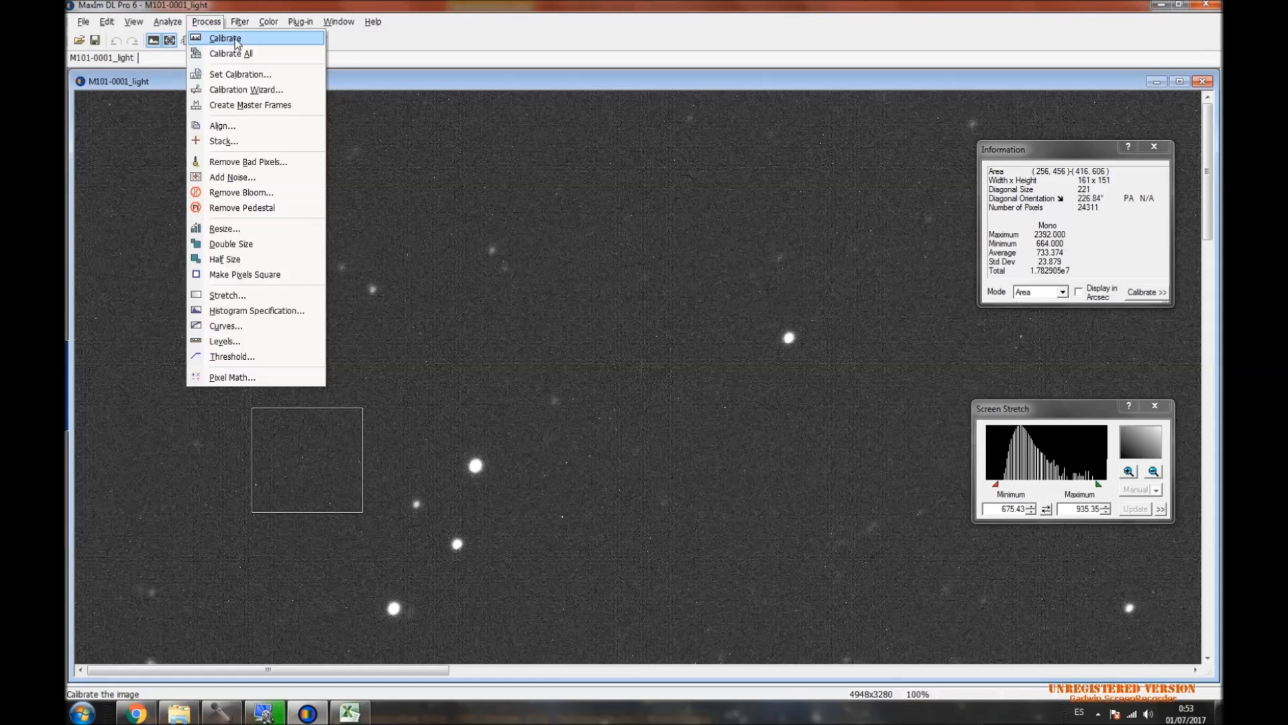
click(236, 40)
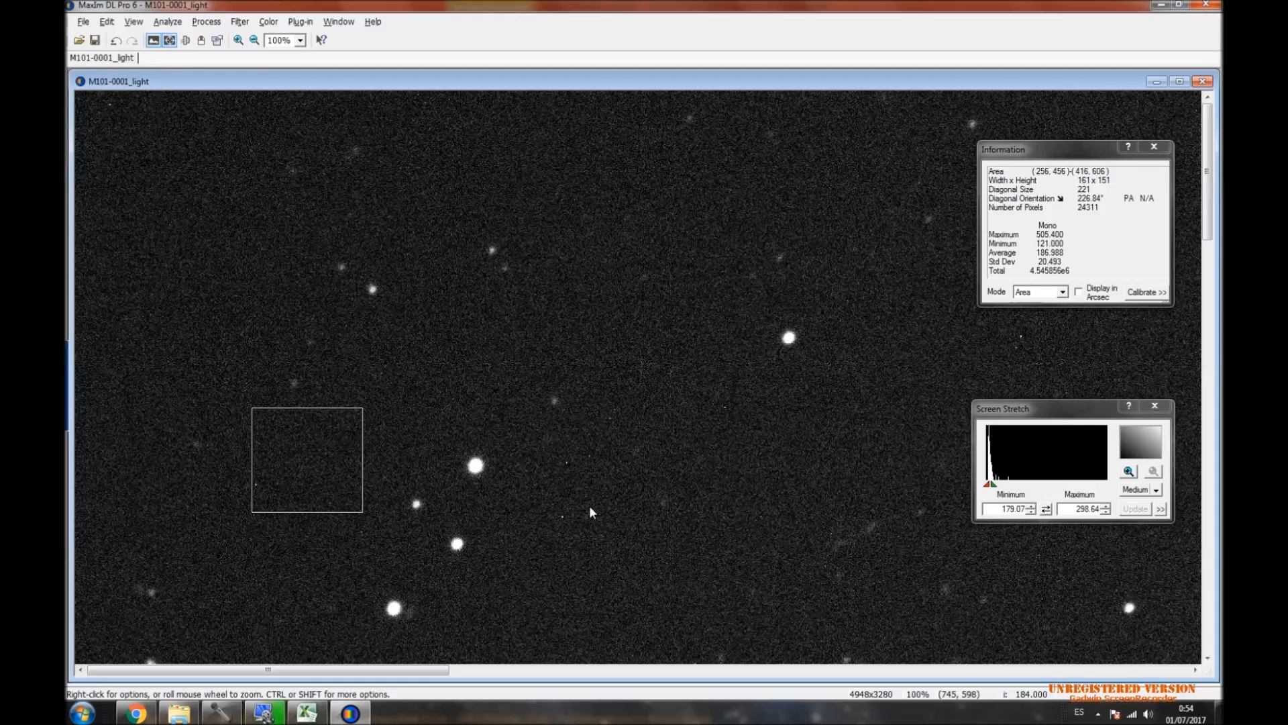
click(1038, 262)
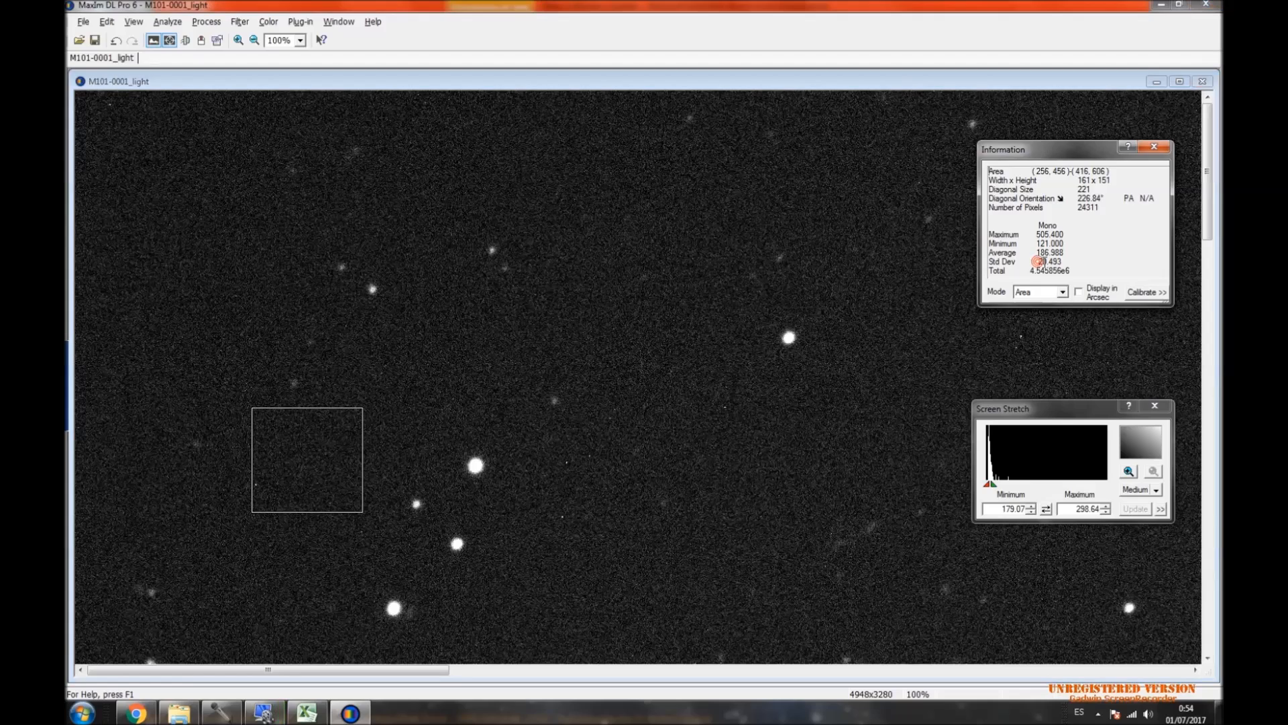
drag(1038, 262, 1065, 262)
key(ctrl+c)
click(307, 713)
click(162, 176)
click(163, 161)
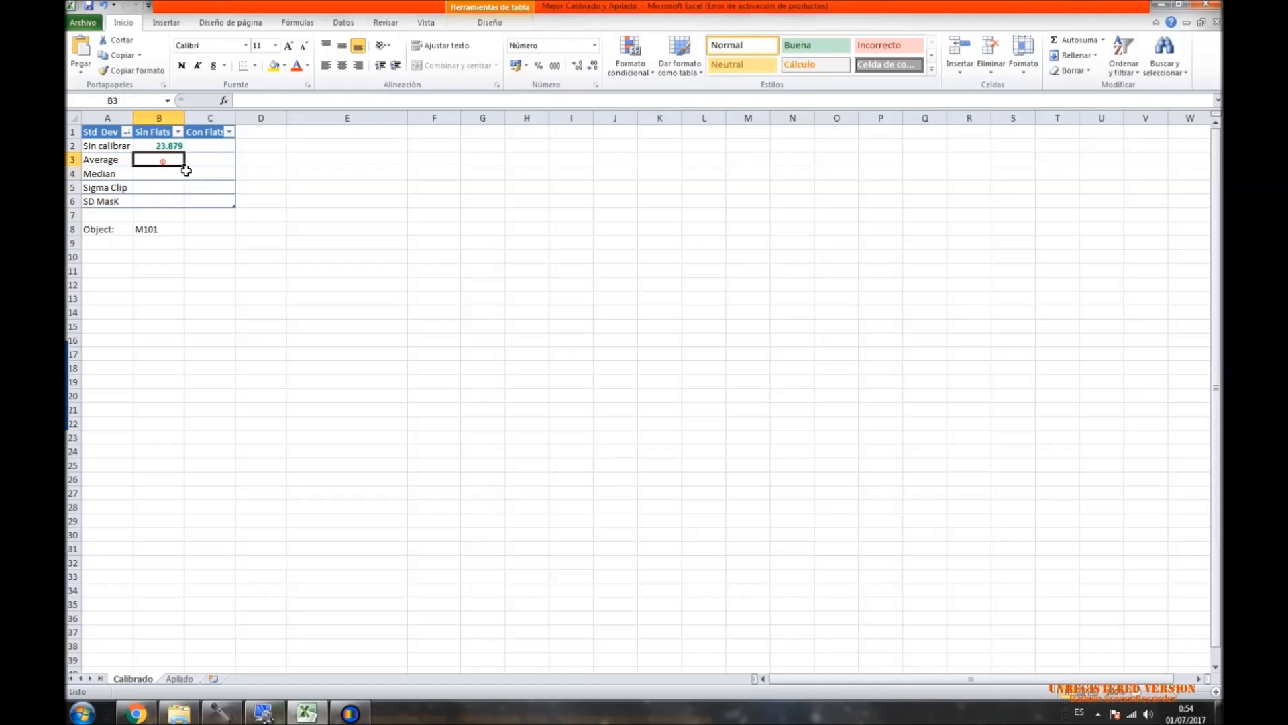
key(ctrl+v)
click(350, 712)
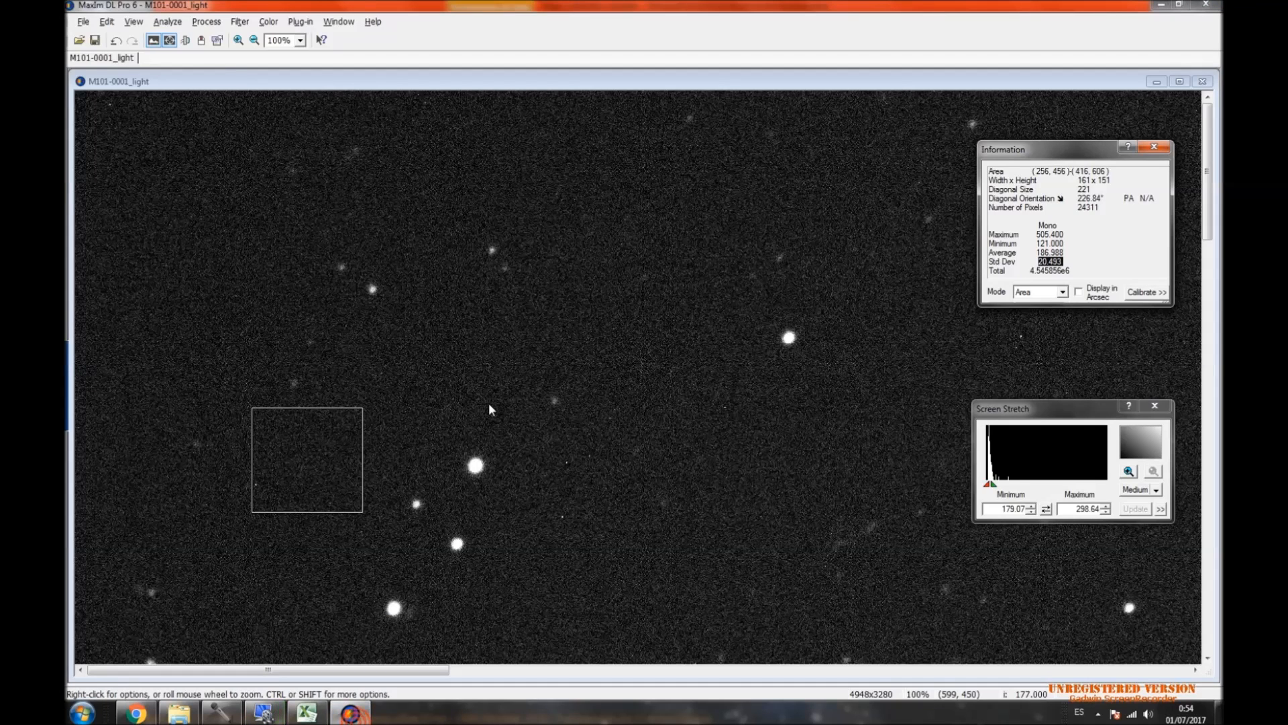
click(361, 715)
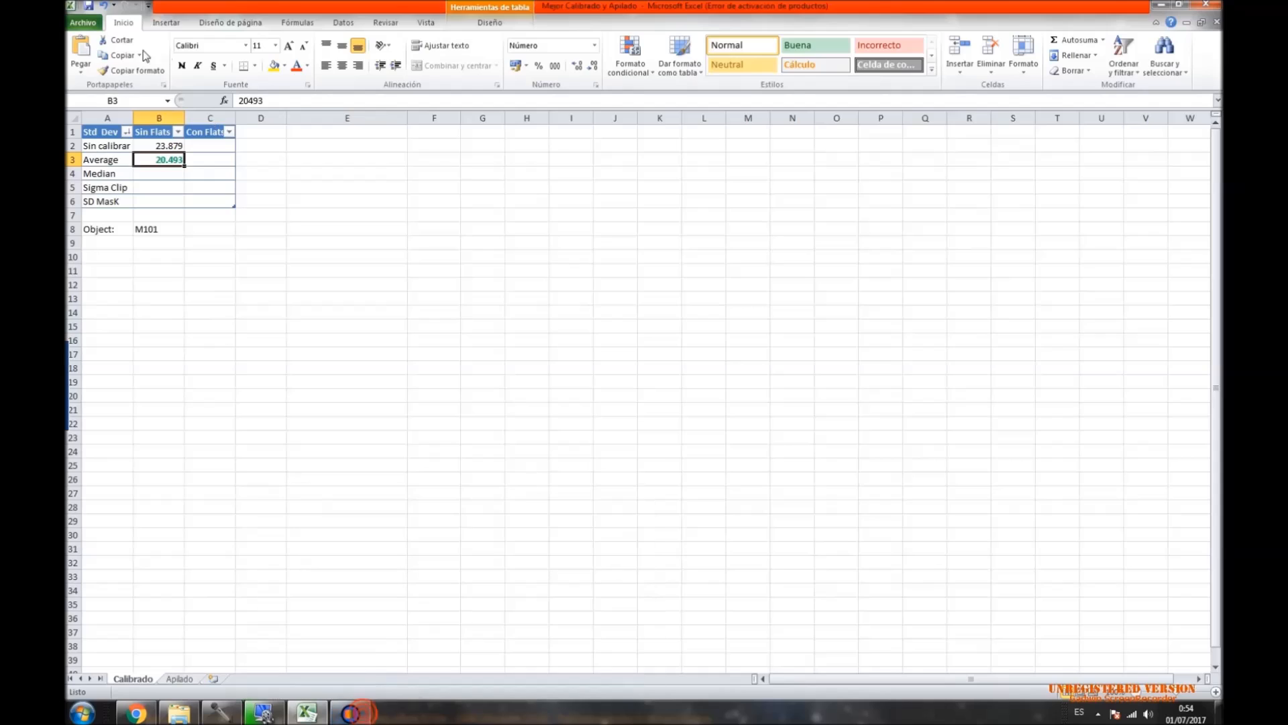
click(119, 173)
click(168, 174)
click(350, 714)
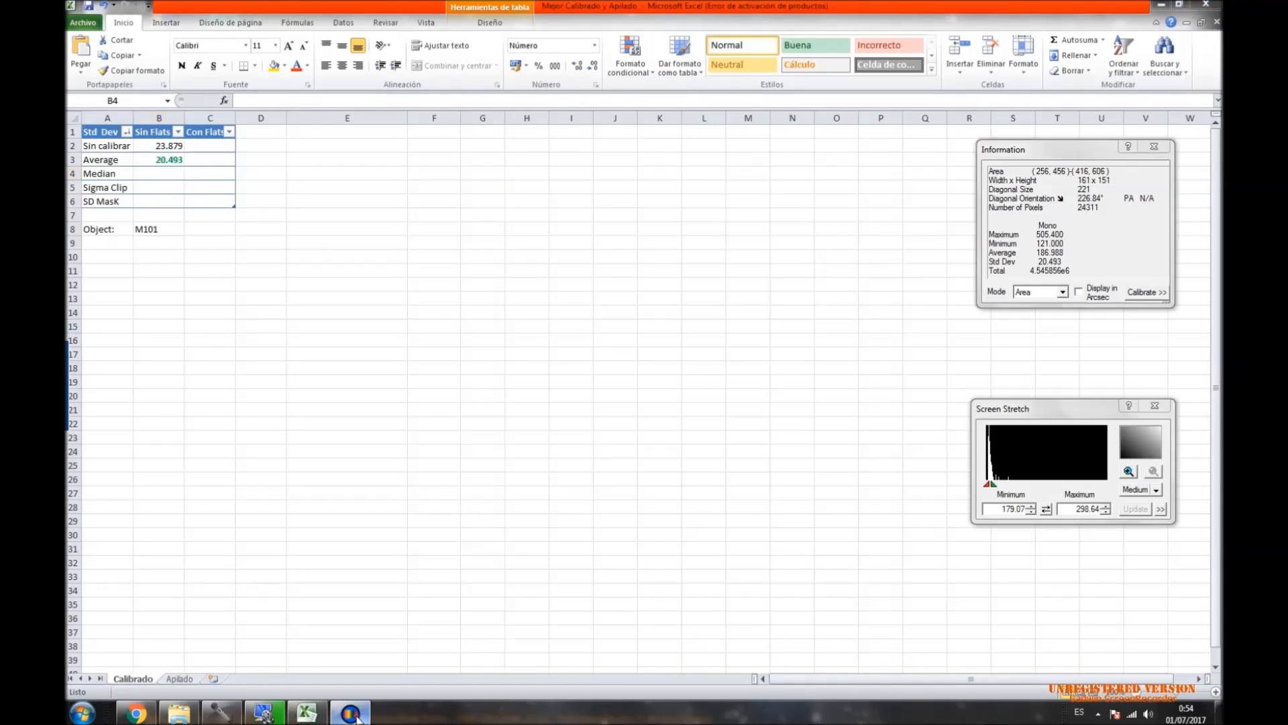
click(359, 717)
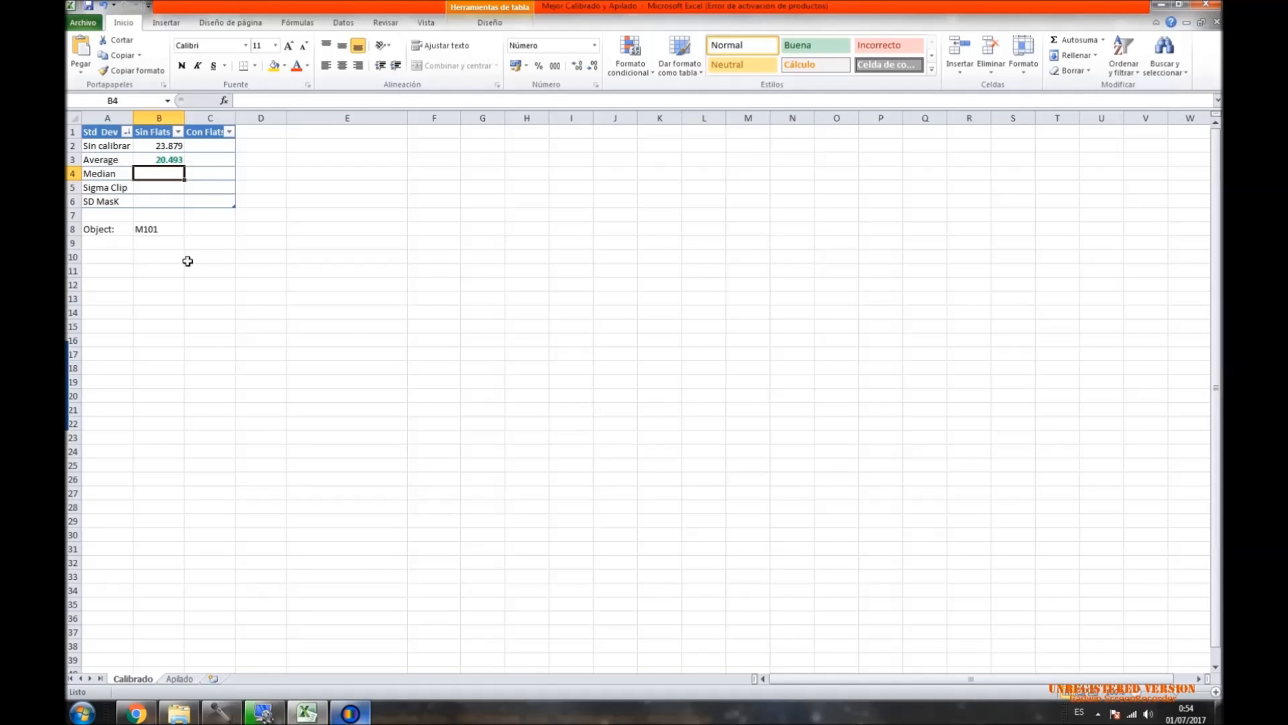
click(118, 161)
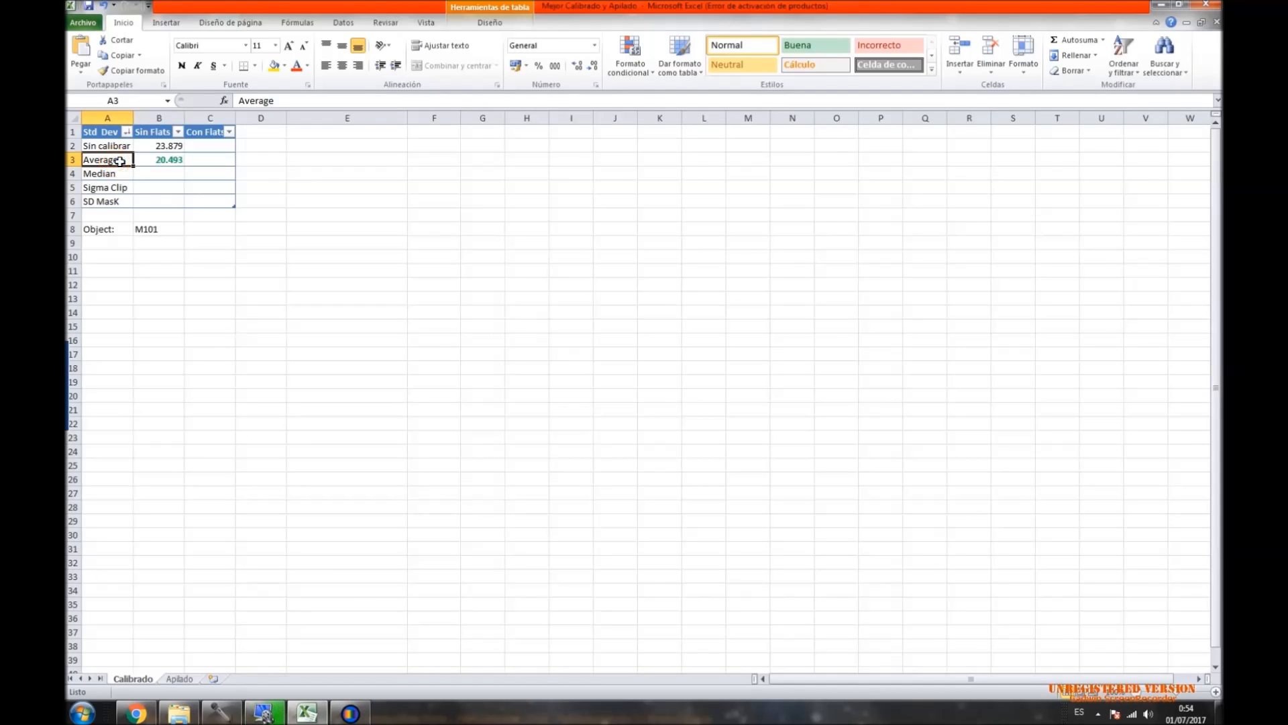
click(120, 174)
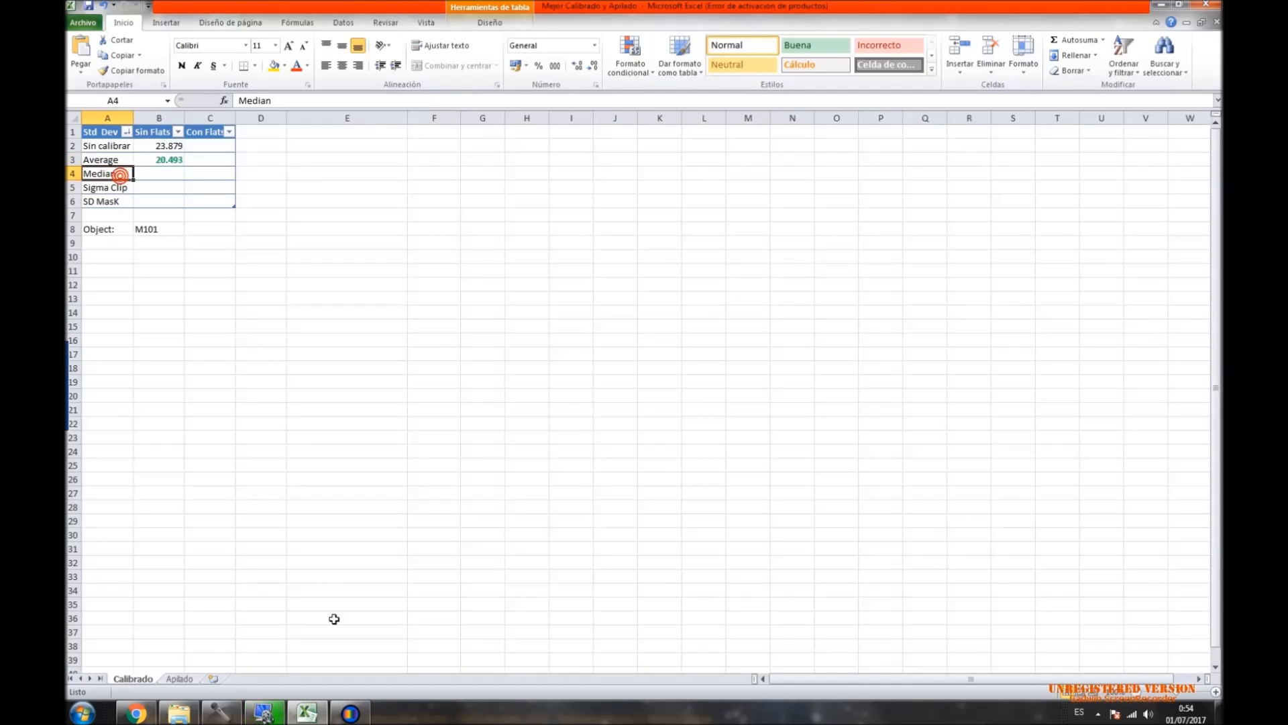
Switch to MaxIm DL, undo the light's calibration, and accept Median as the combine type in the calibration setup.
click(351, 712)
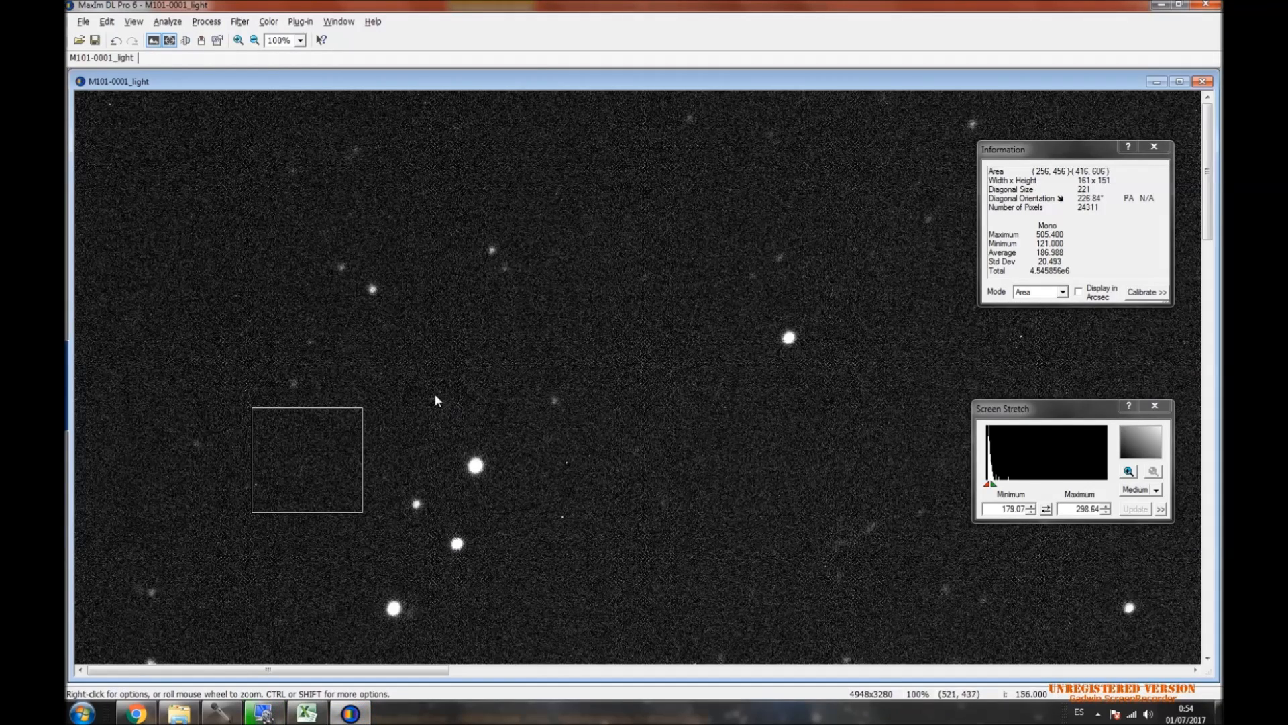
click(117, 42)
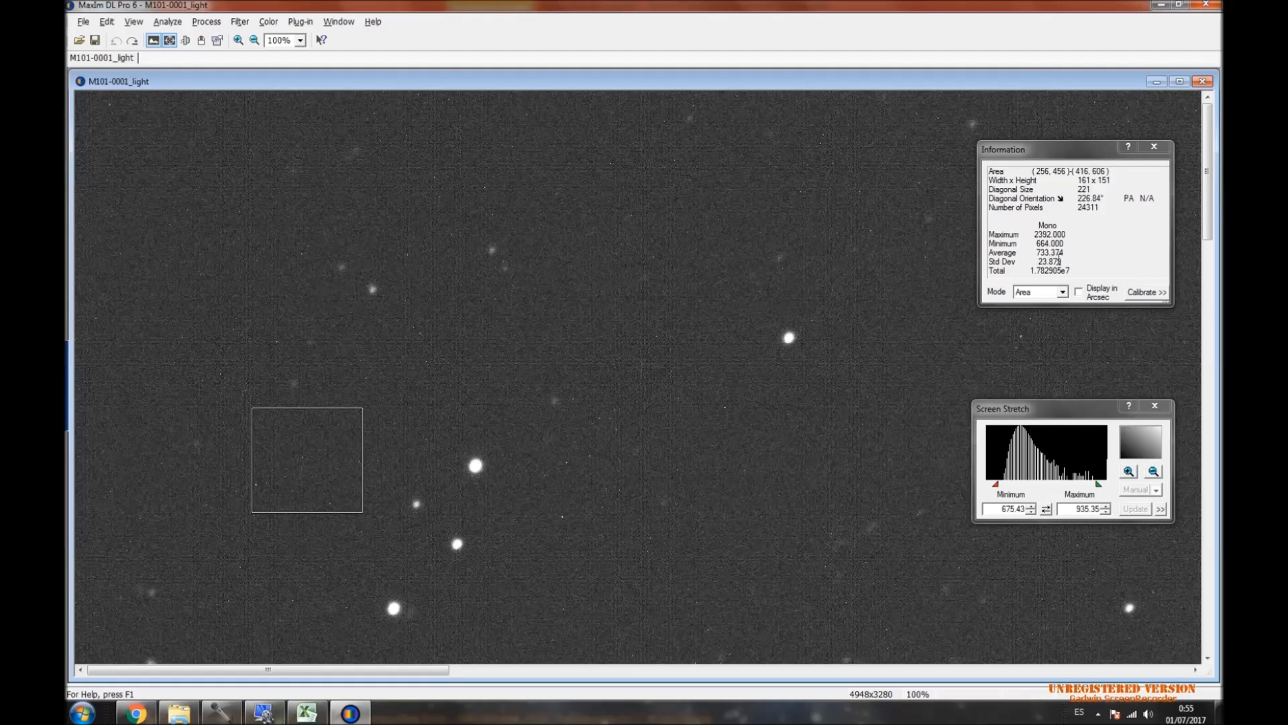
click(206, 22)
click(245, 75)
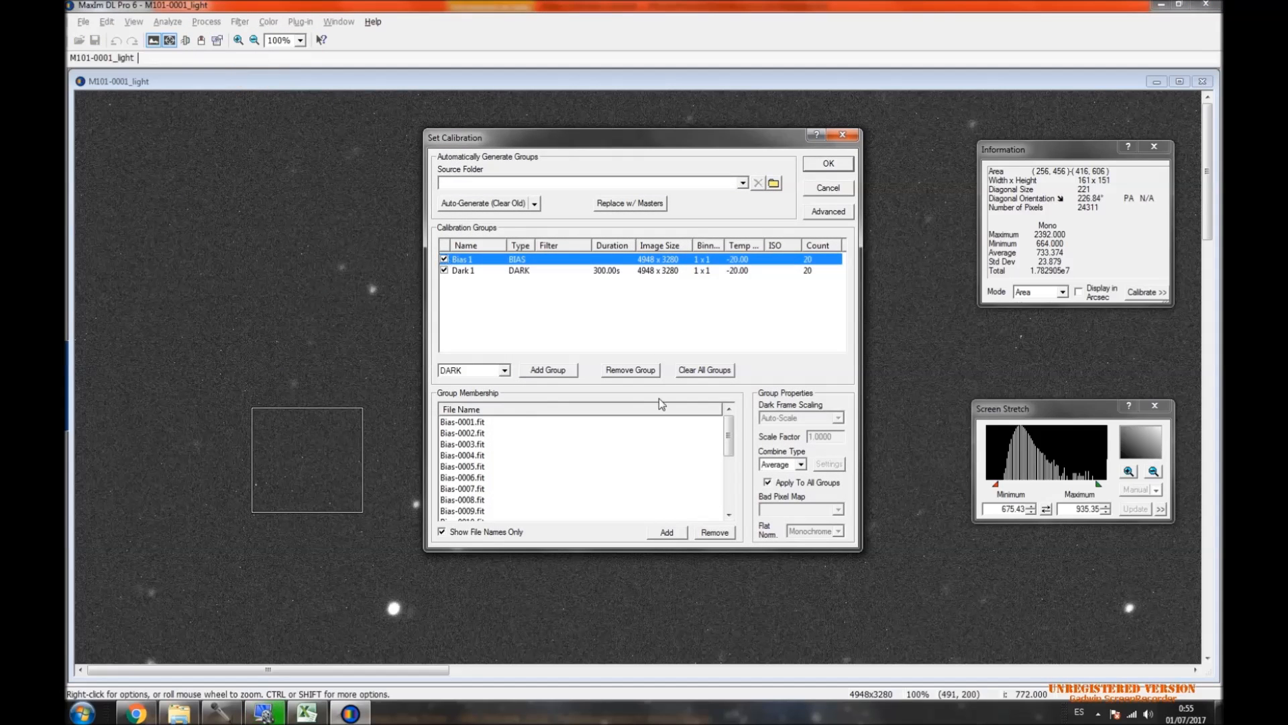
click(800, 465)
click(784, 487)
click(824, 173)
Calibrate the light again and copy the area's standard deviation, 20.499, into the Median row under Sin Flats in Excel.
click(206, 22)
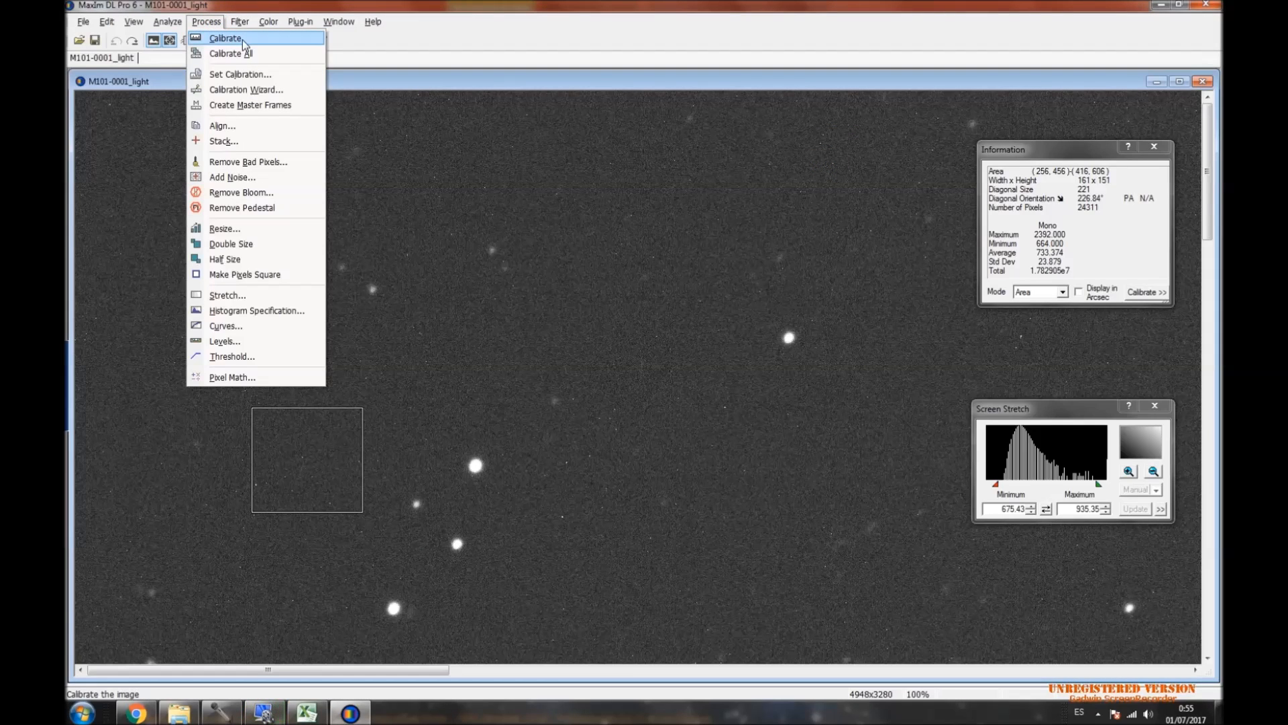
click(243, 39)
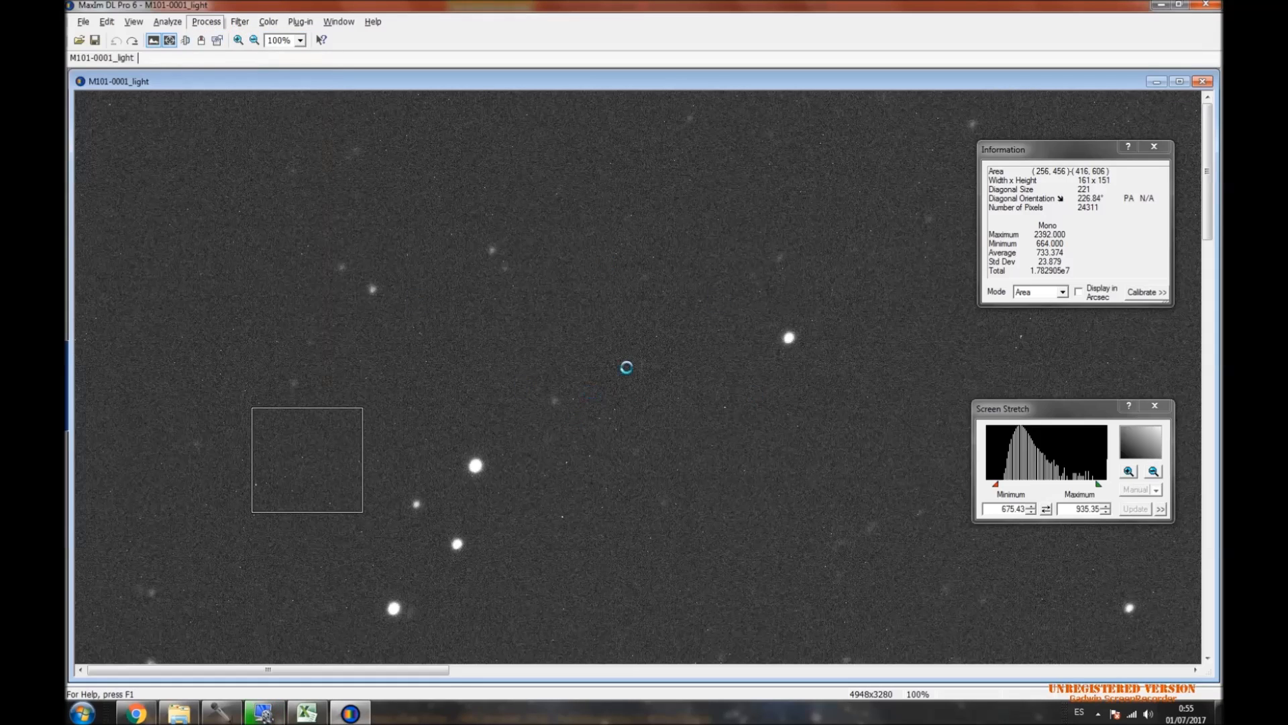
click(307, 712)
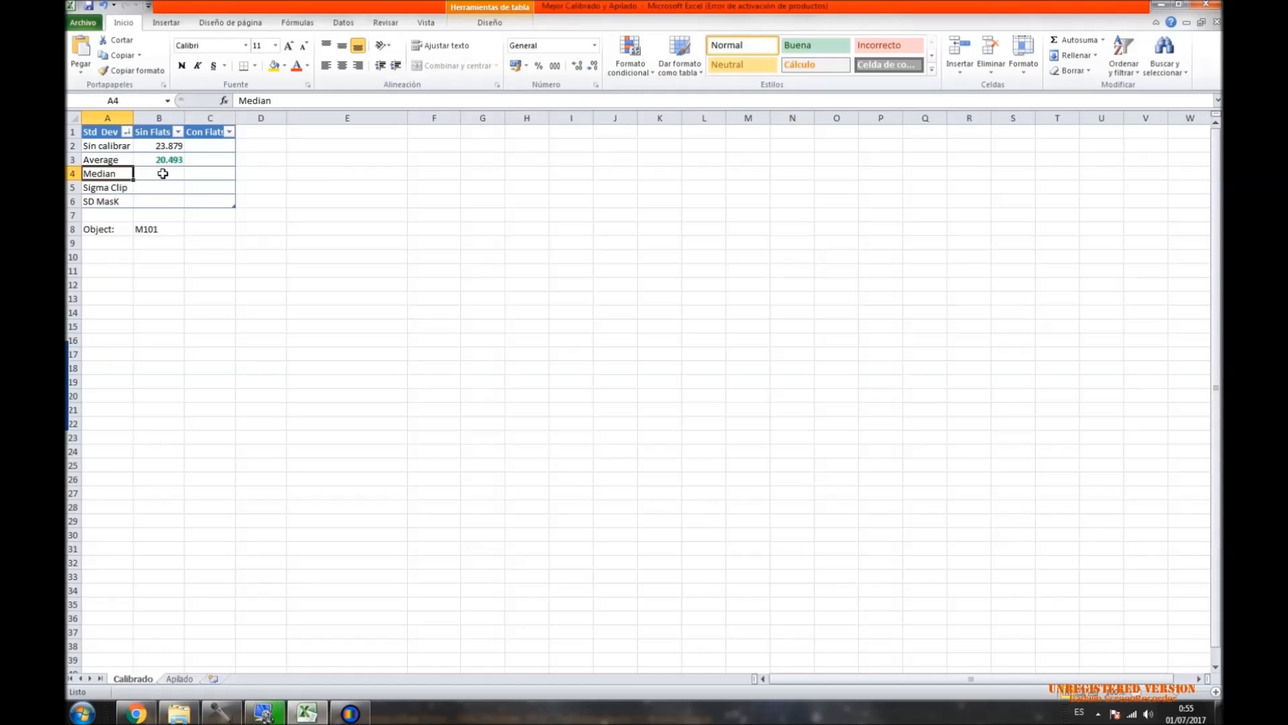
click(349, 713)
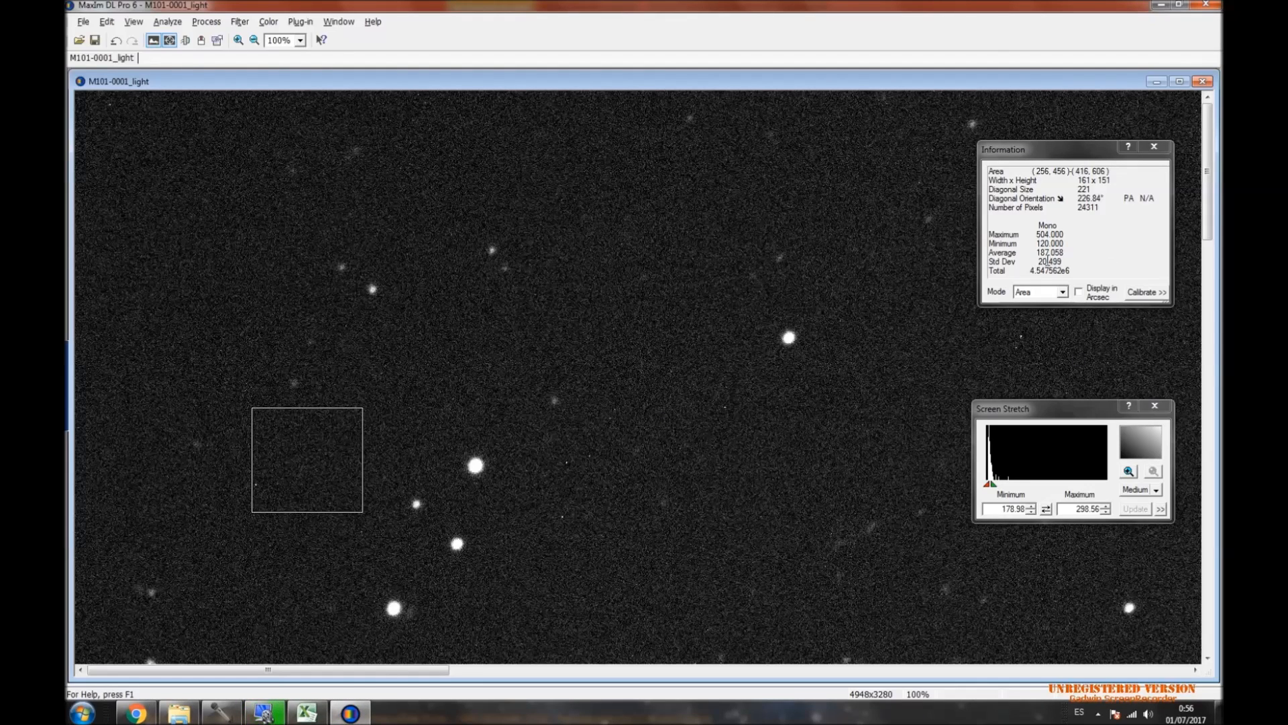
drag(1039, 262, 1068, 261)
key(ctrl+c)
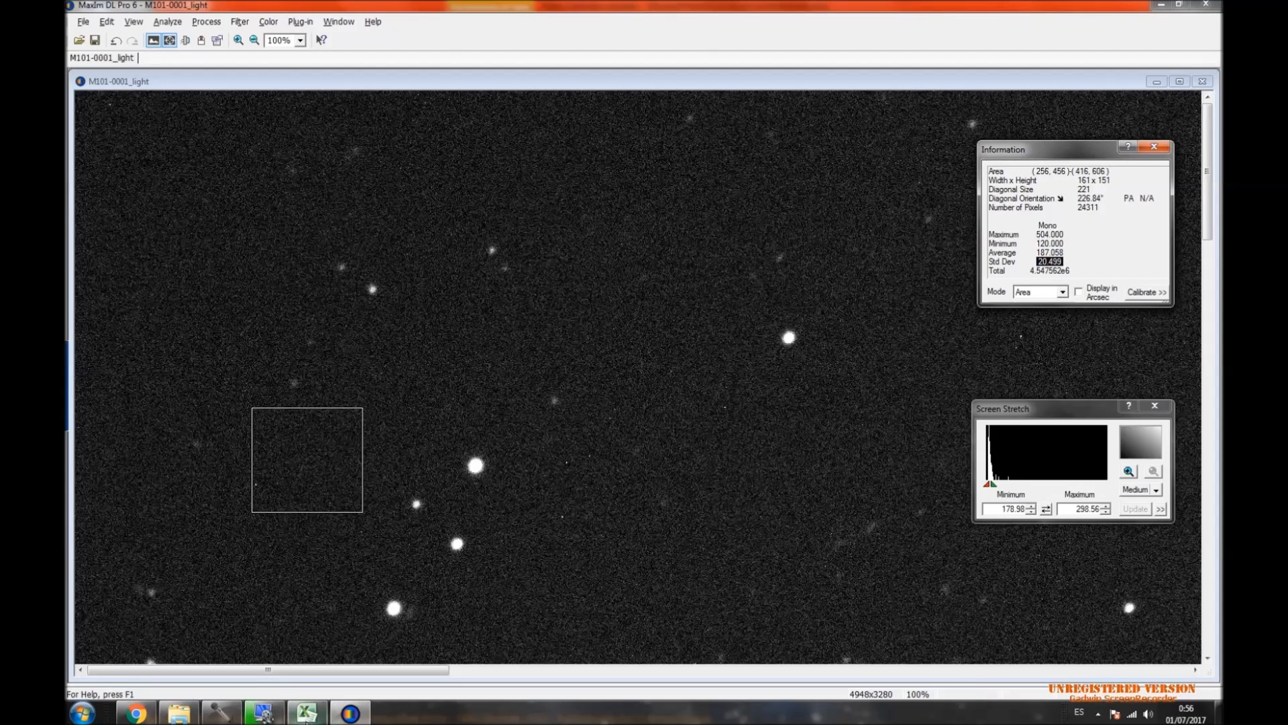
click(307, 713)
click(169, 173)
key(ctrl+v)
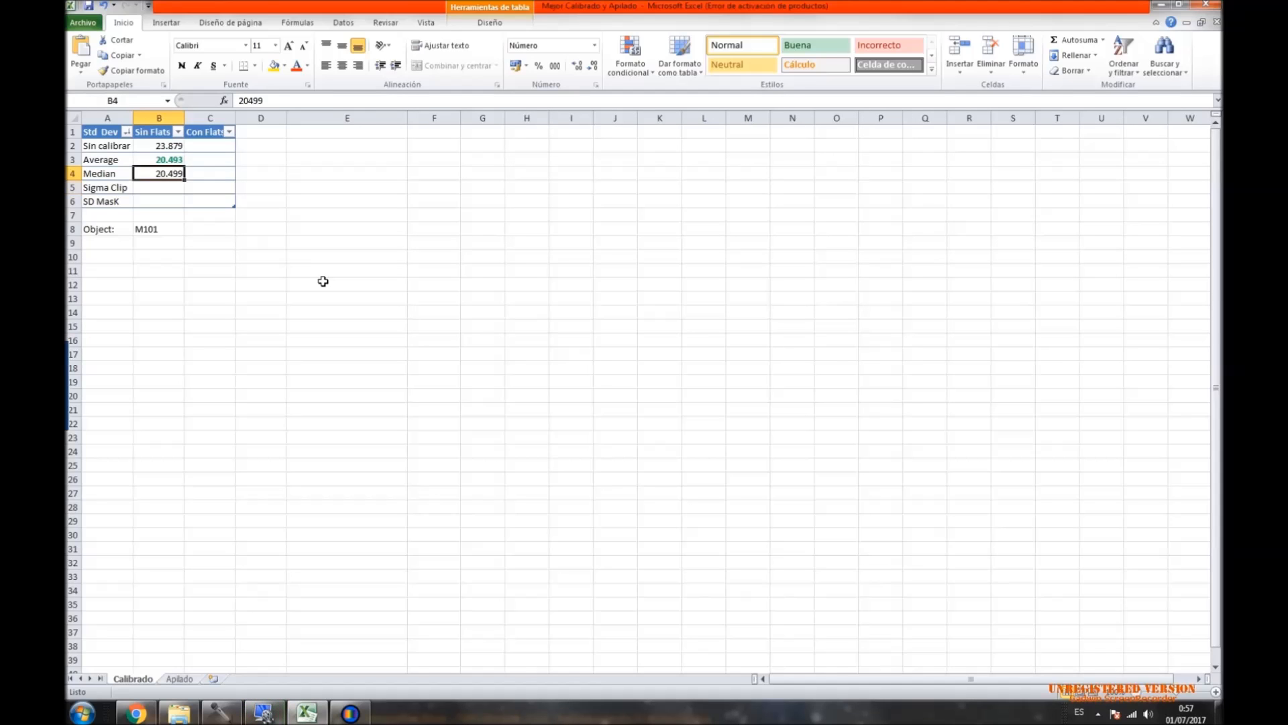
Compare the Average and Median standard deviations in the Sin Flats column.
key(Up)
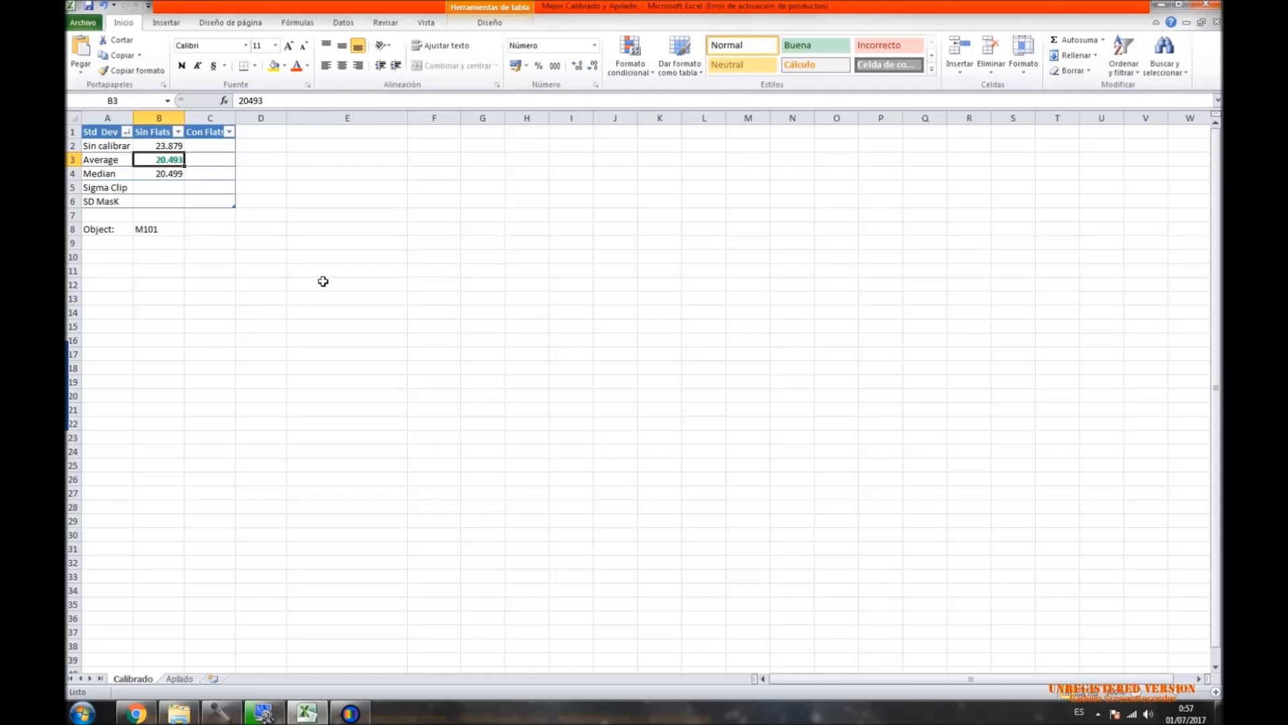
key(Down)
key(Up)
key(Down)
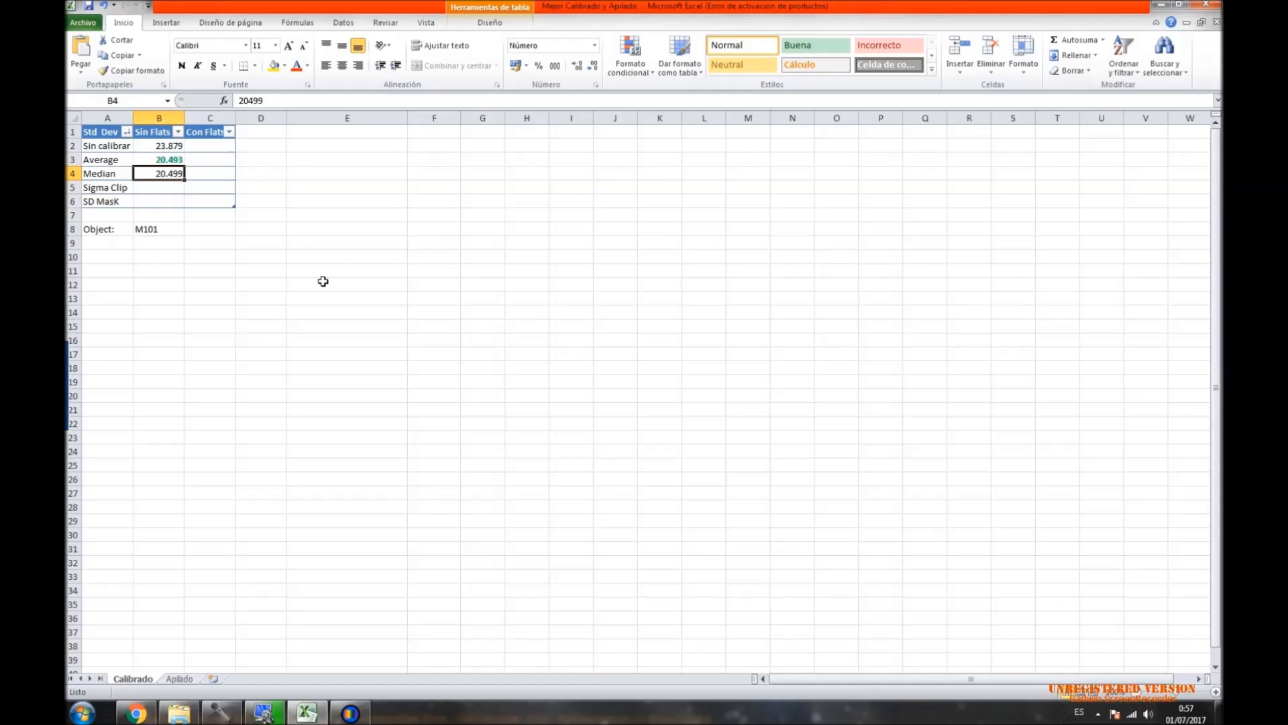
click(362, 718)
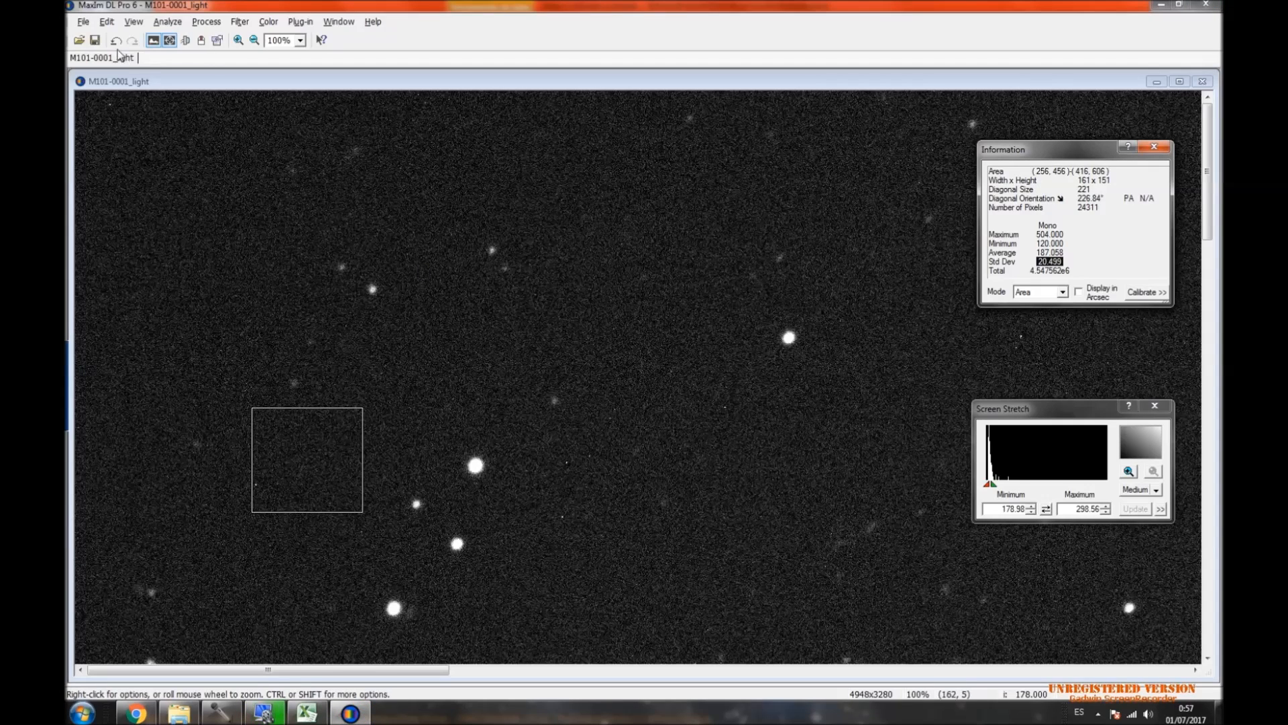
click(306, 712)
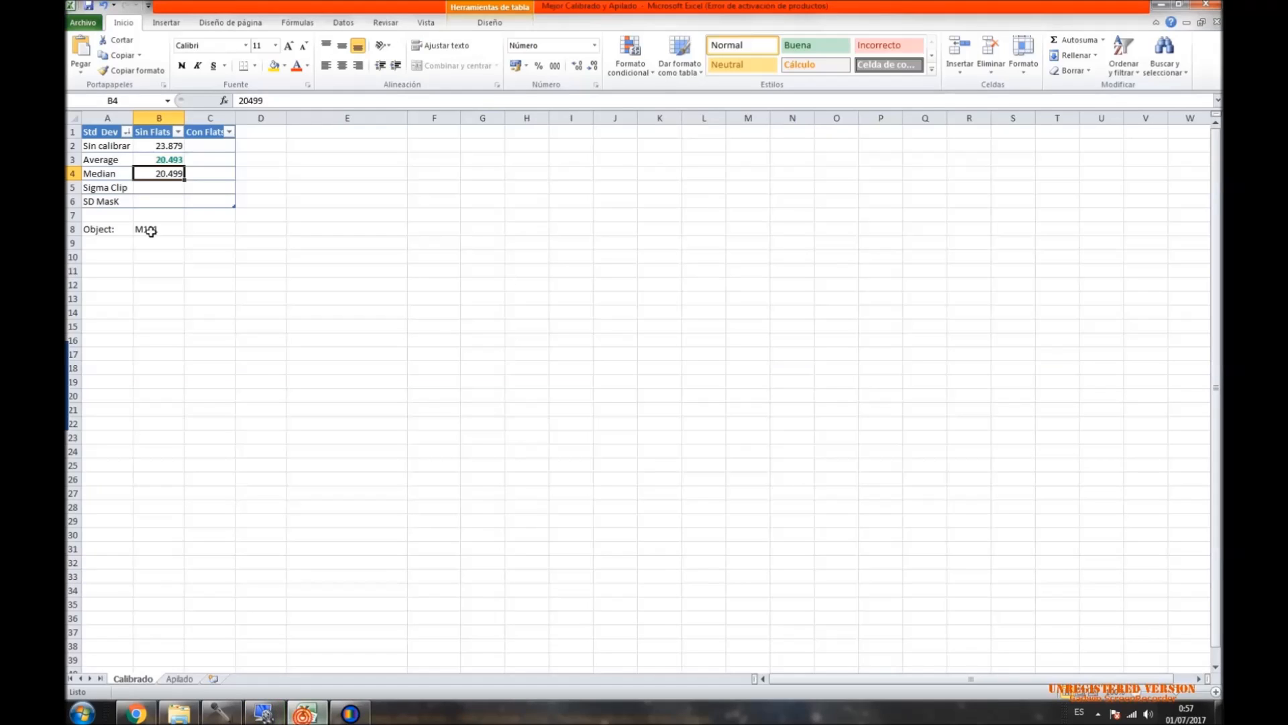
Switch to MaxIm DL, undo the Median calibration of the light, and choose Sigma Clip as the combine type in the calibration setup.
click(350, 712)
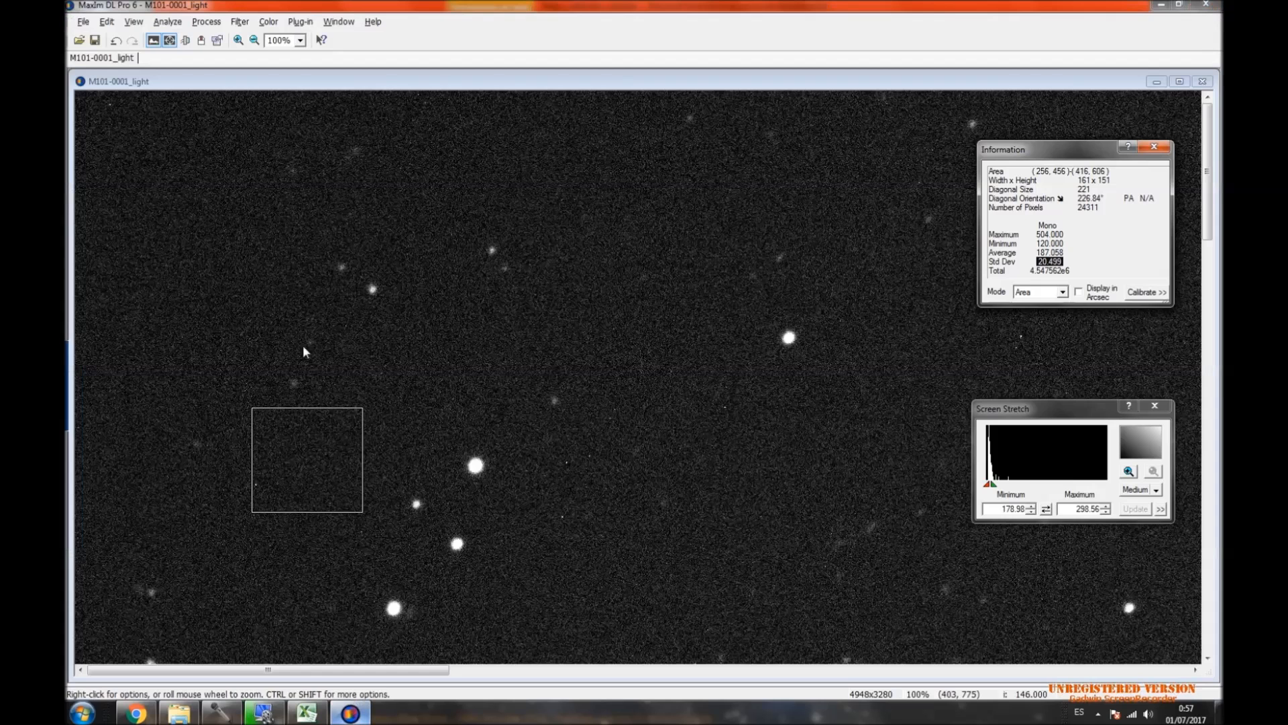
click(116, 41)
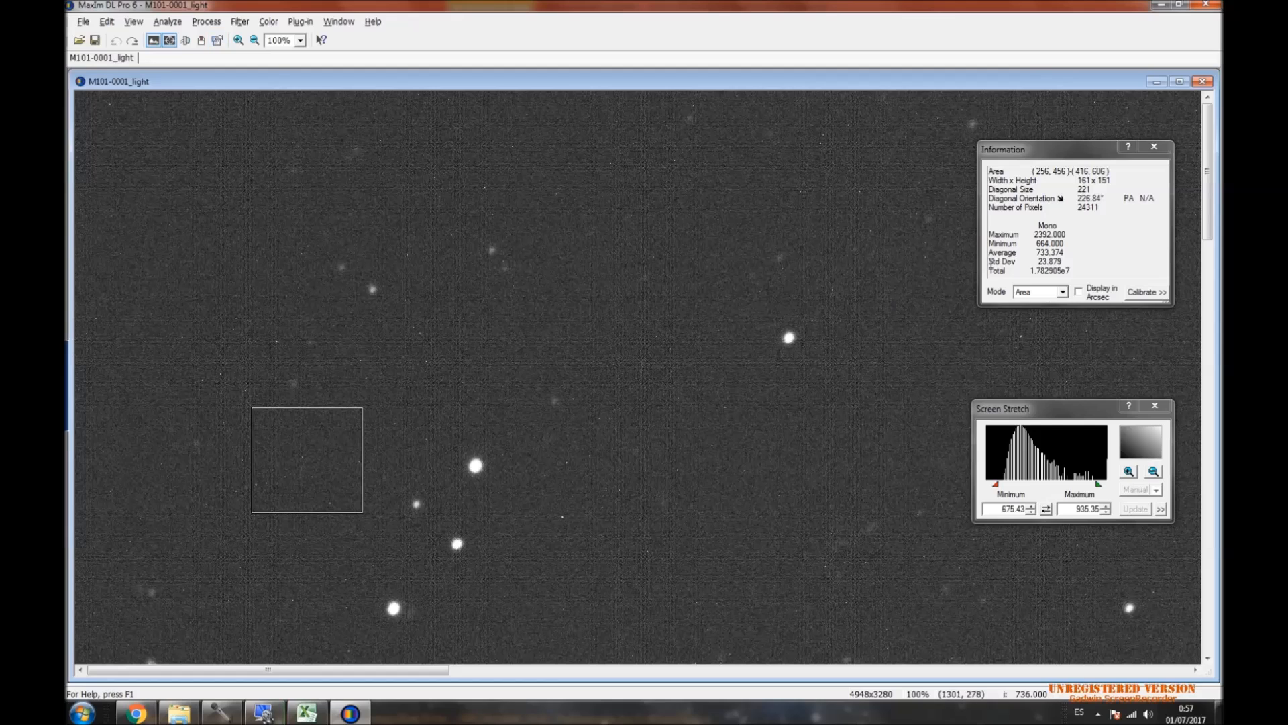
click(206, 22)
click(243, 72)
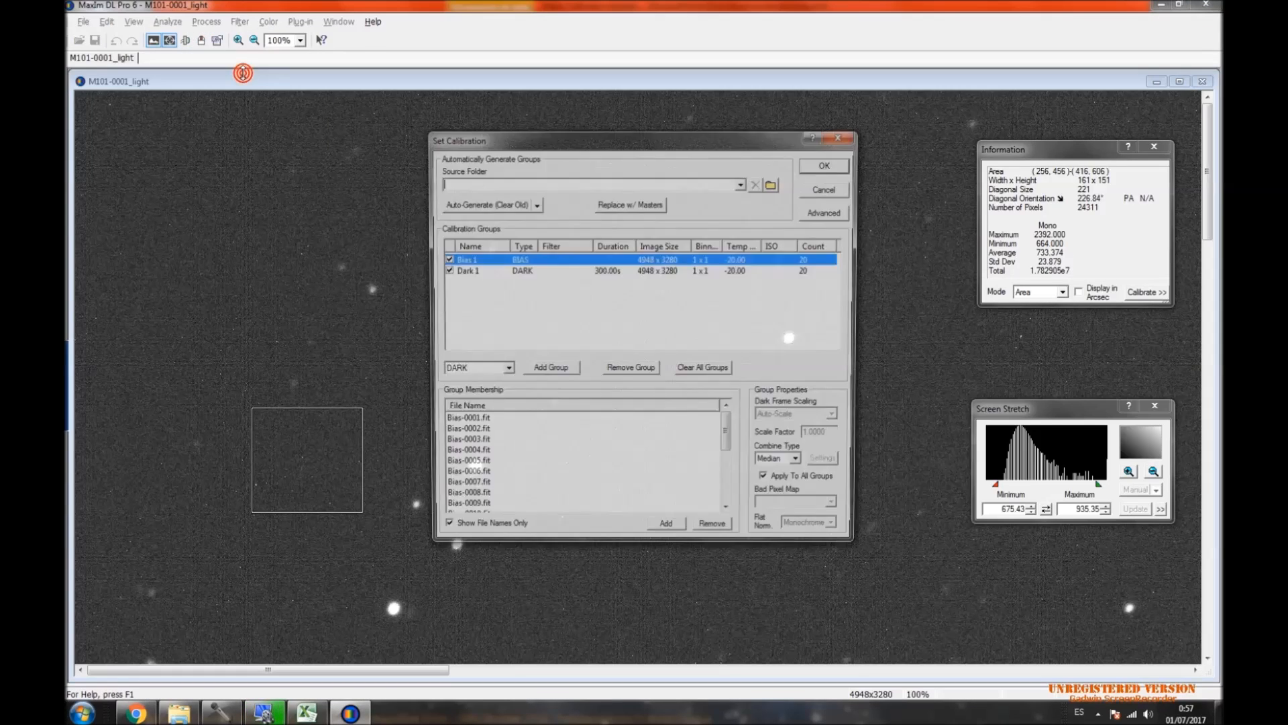
click(801, 463)
click(791, 495)
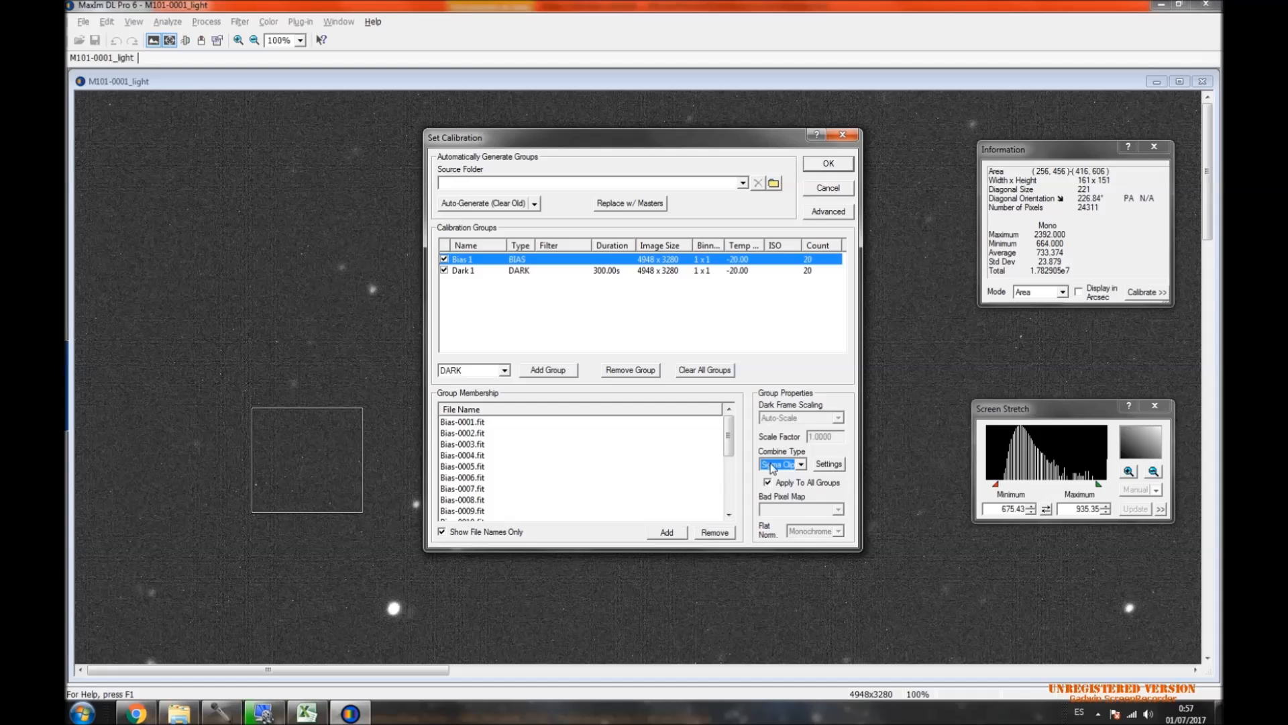
Check the combine type of the bias group against that of the dark group.
click(513, 270)
click(515, 260)
click(517, 270)
click(516, 259)
click(518, 271)
click(520, 260)
Try separate combine types without Apply To All Groups, using Average for bias and Median for darks, and check both groups.
click(801, 465)
click(776, 478)
click(533, 269)
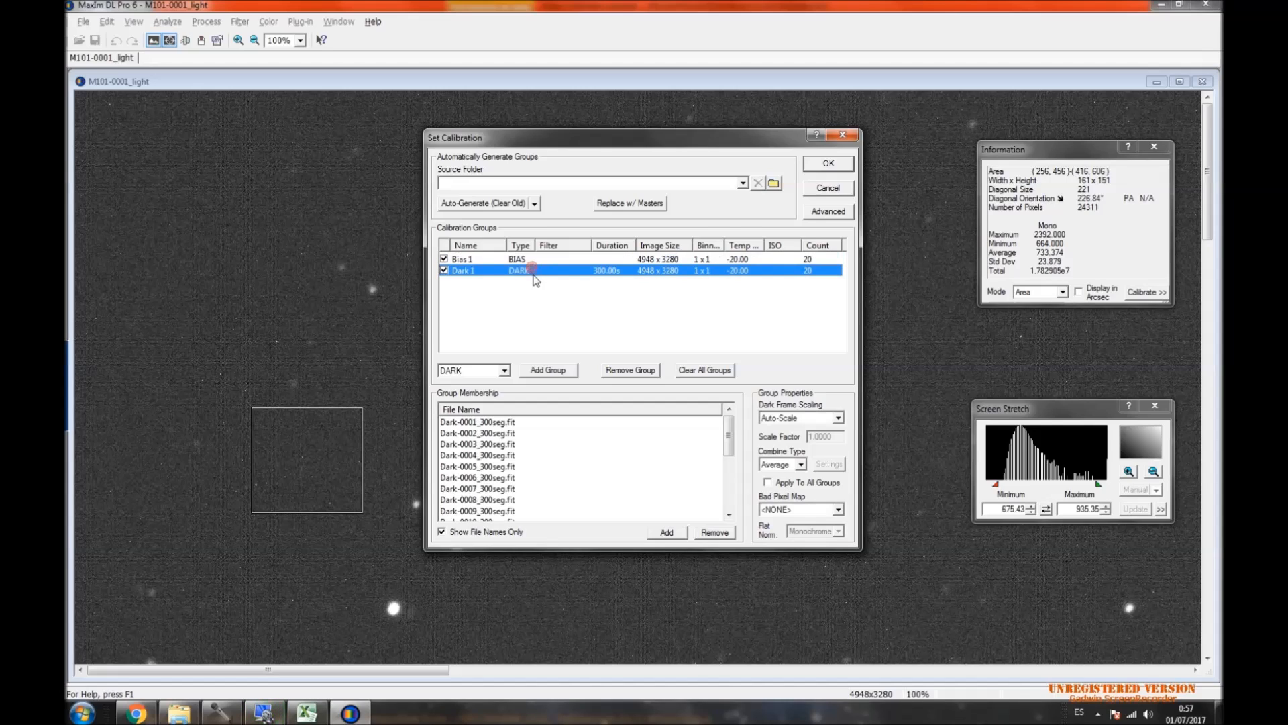
click(801, 465)
click(787, 486)
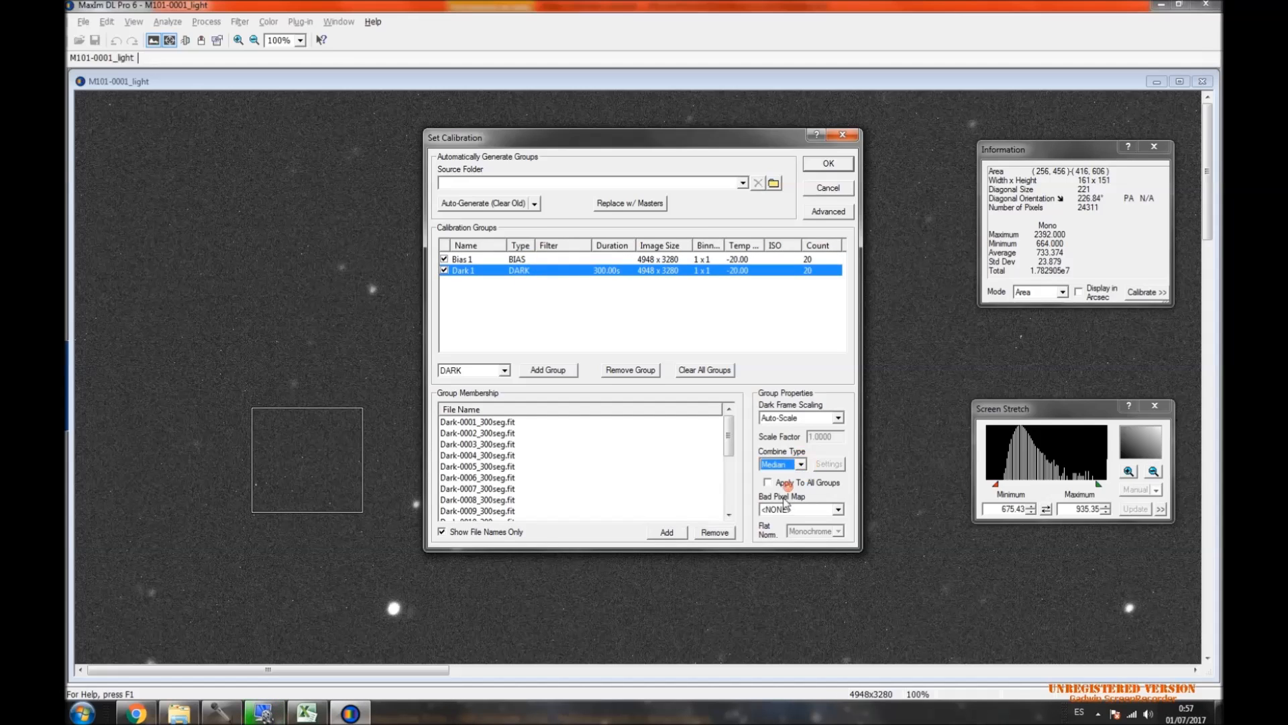
click(521, 259)
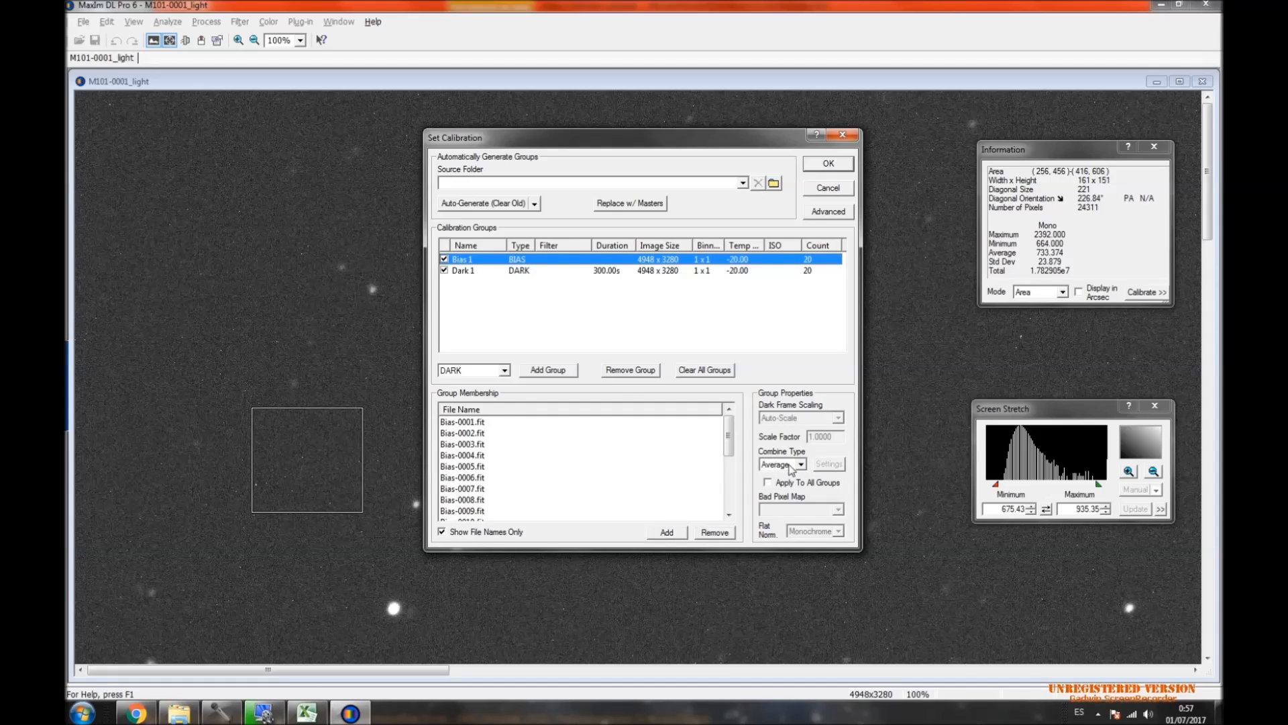
click(530, 270)
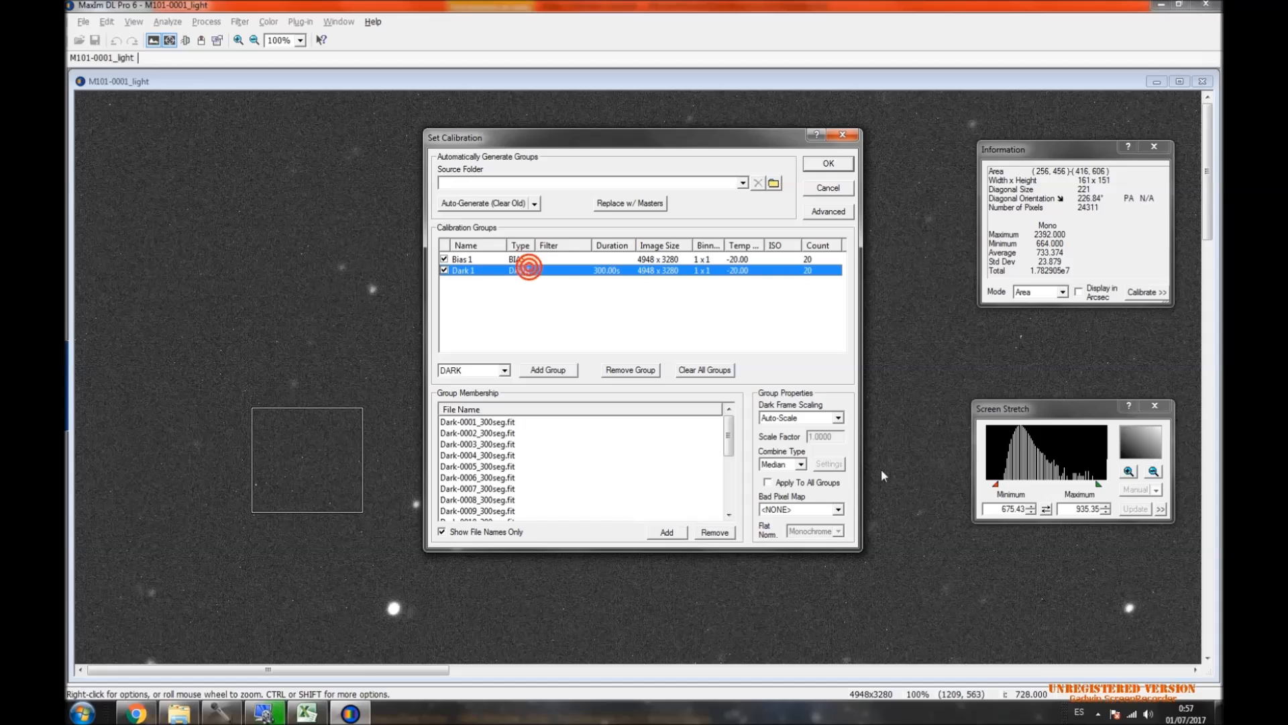
Turn on Apply To All Groups, check the bias and dark groups, and set their combine type to Sigma Clip.
click(768, 483)
click(528, 259)
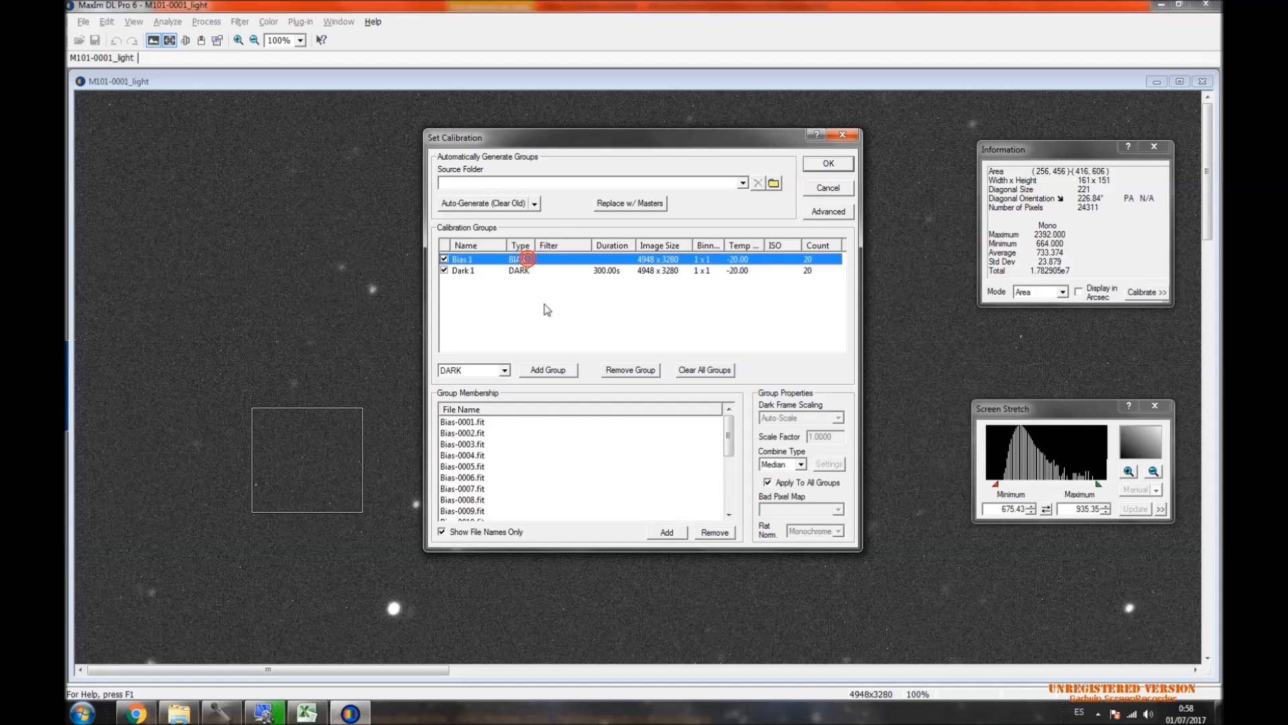
click(529, 270)
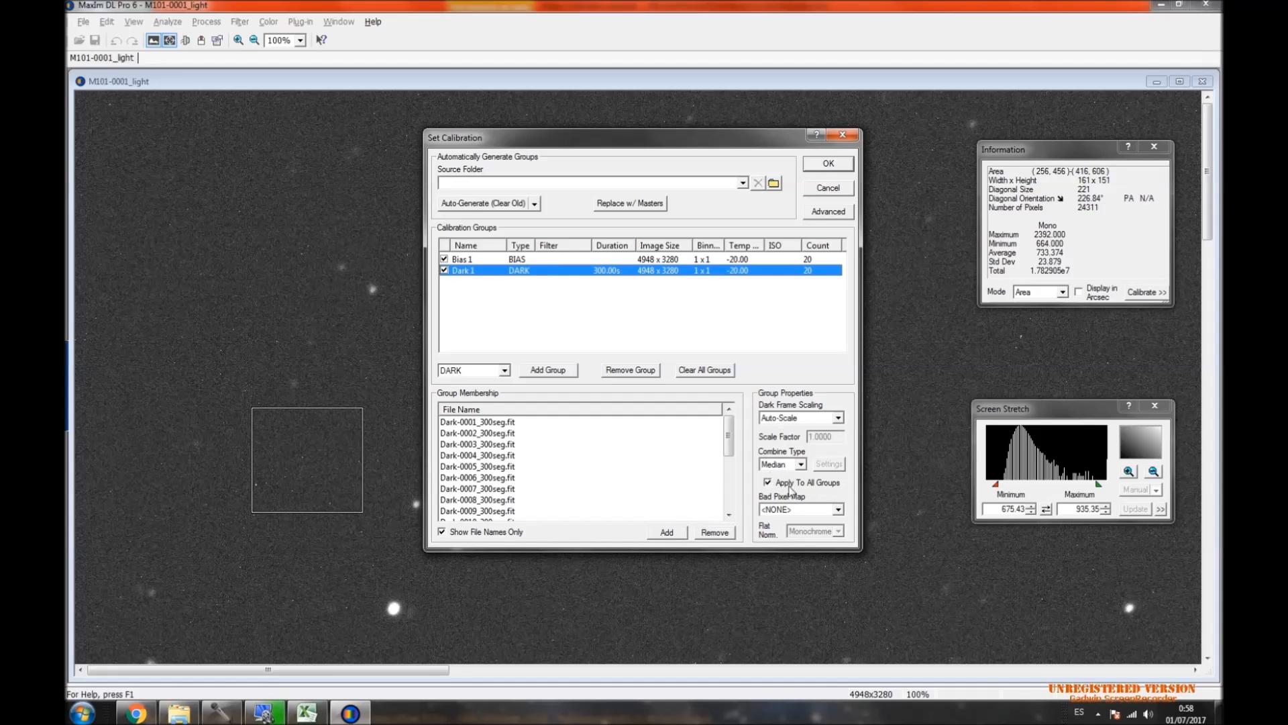
click(801, 465)
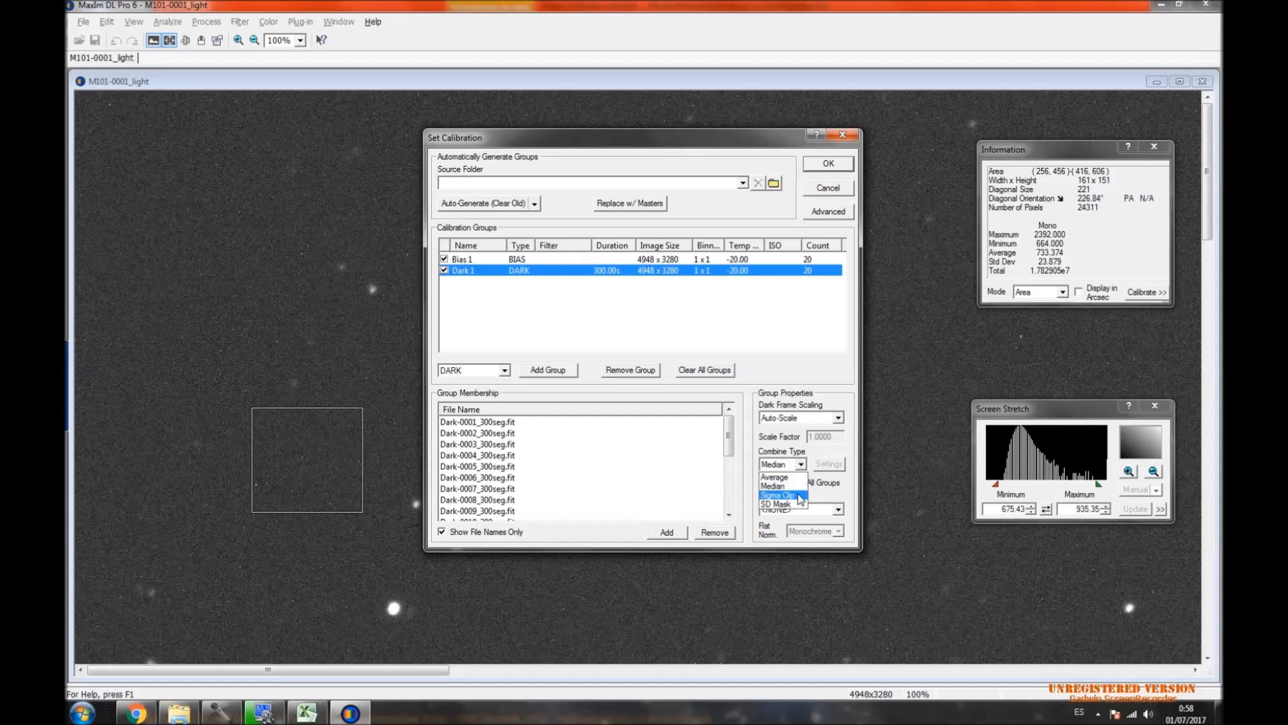
click(797, 496)
click(308, 714)
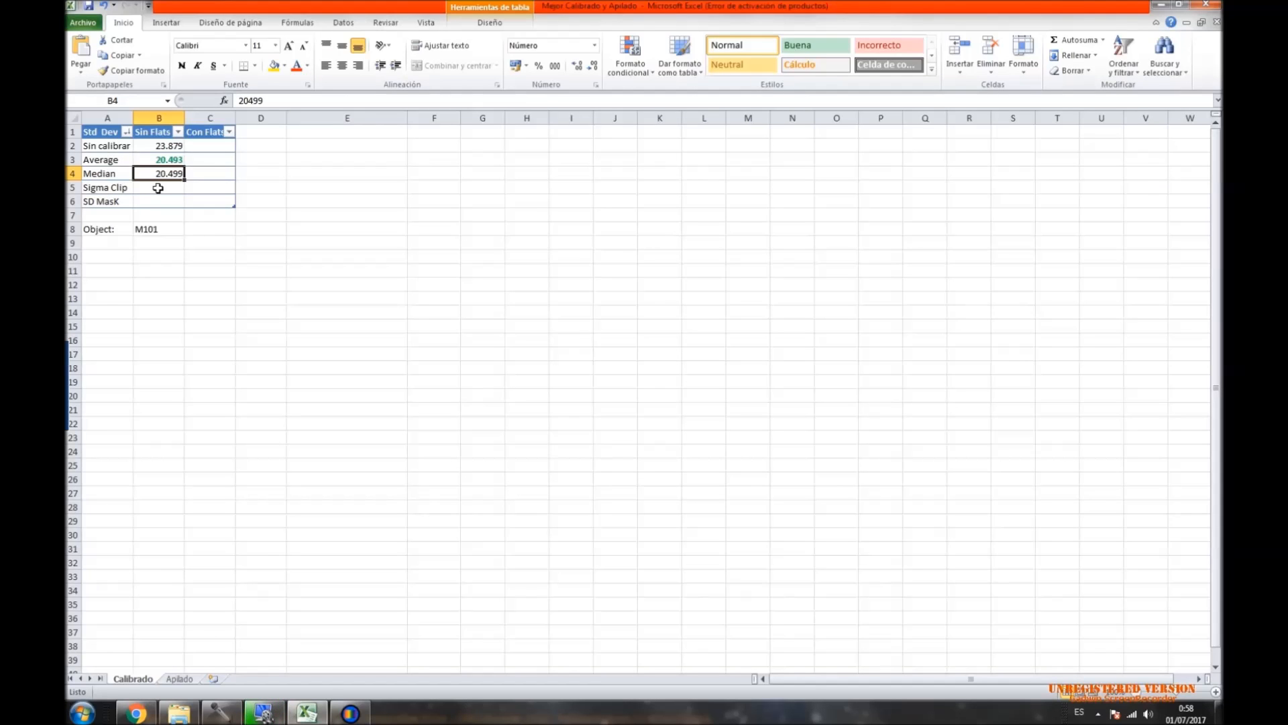
Switch to MaxIm DL, review the Sigma Clip settings, including the limit for ignored bright pixels, and accept them.
click(351, 714)
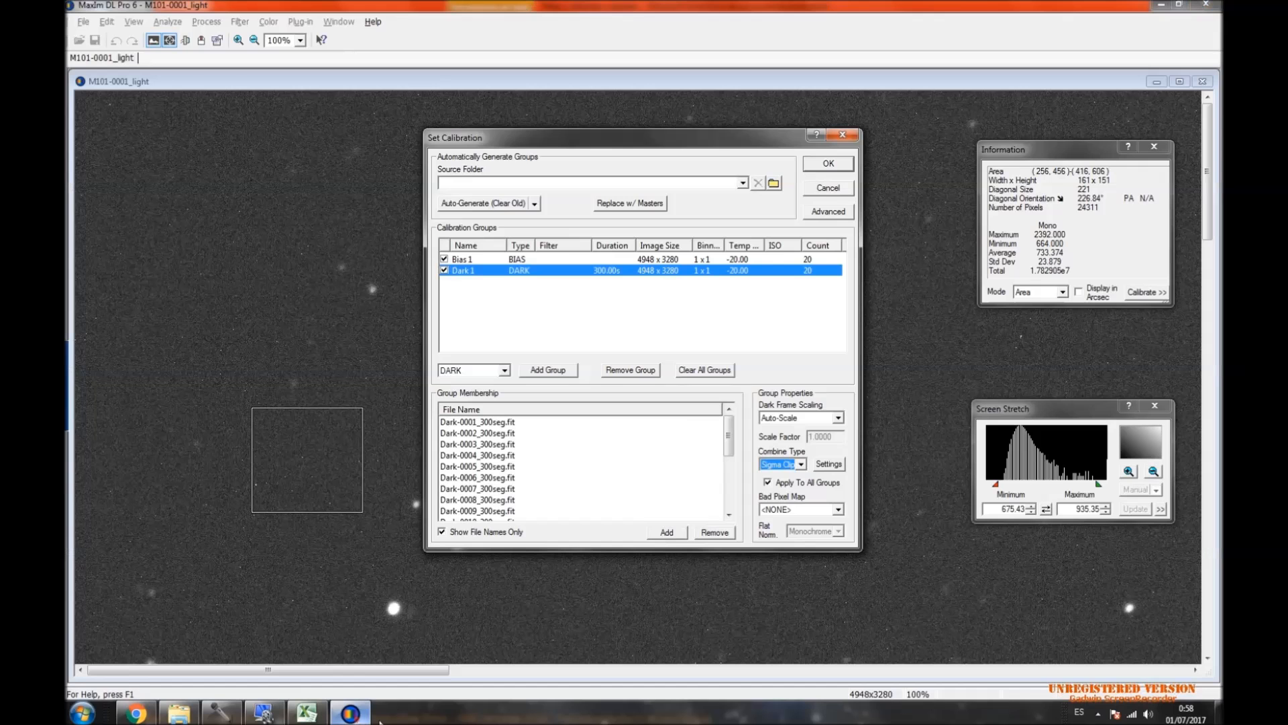
click(831, 465)
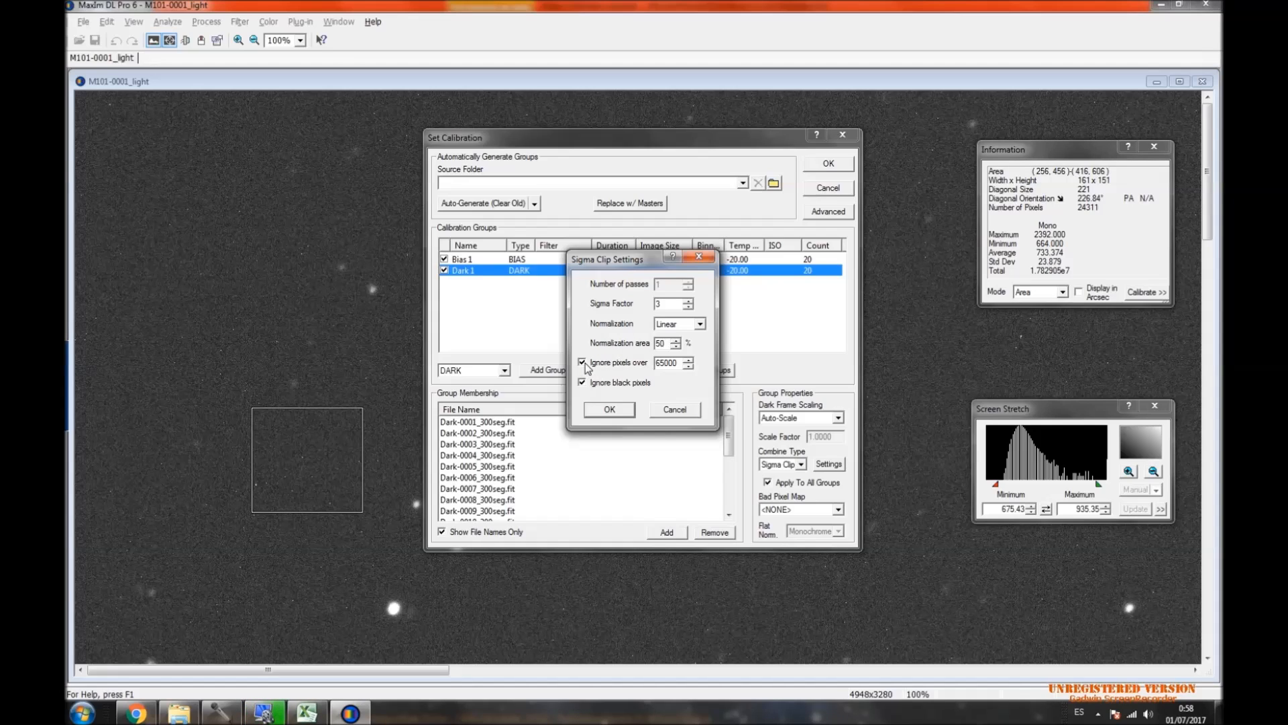
double_click(679, 362)
click(609, 409)
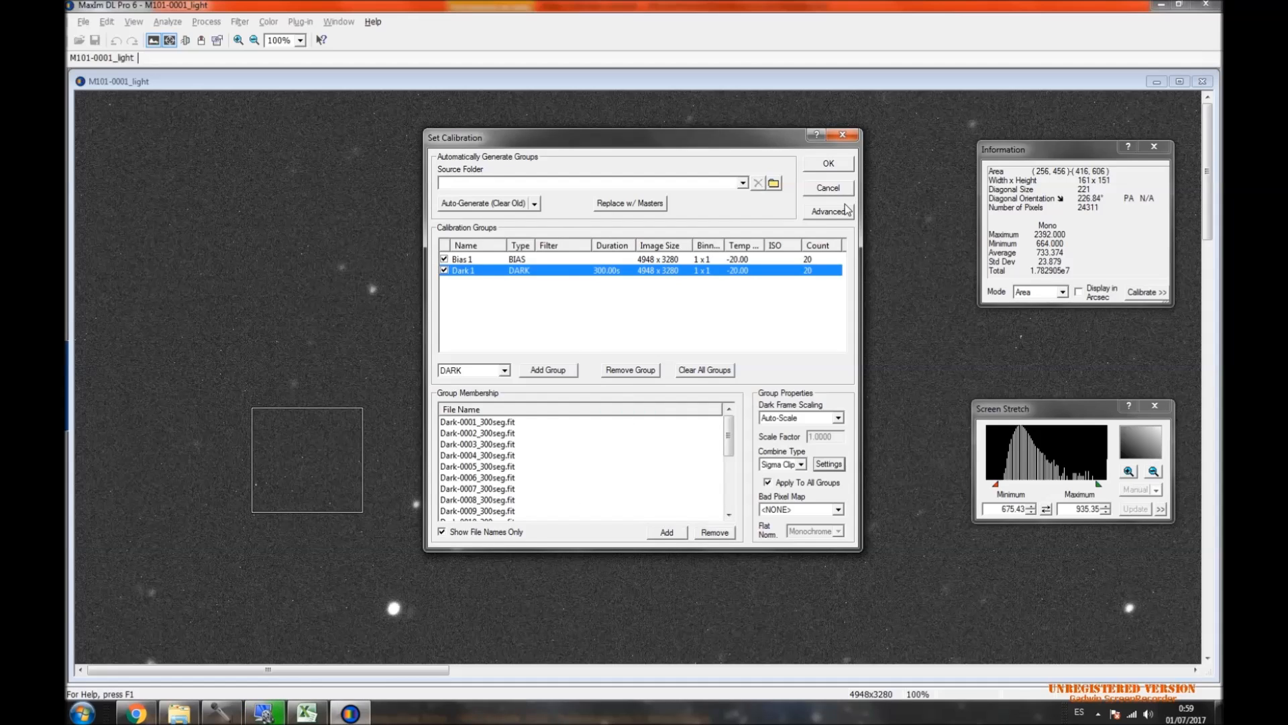
Accept the Sigma Clip calibration setup and calibrate the M101 light with it.
click(829, 167)
click(206, 22)
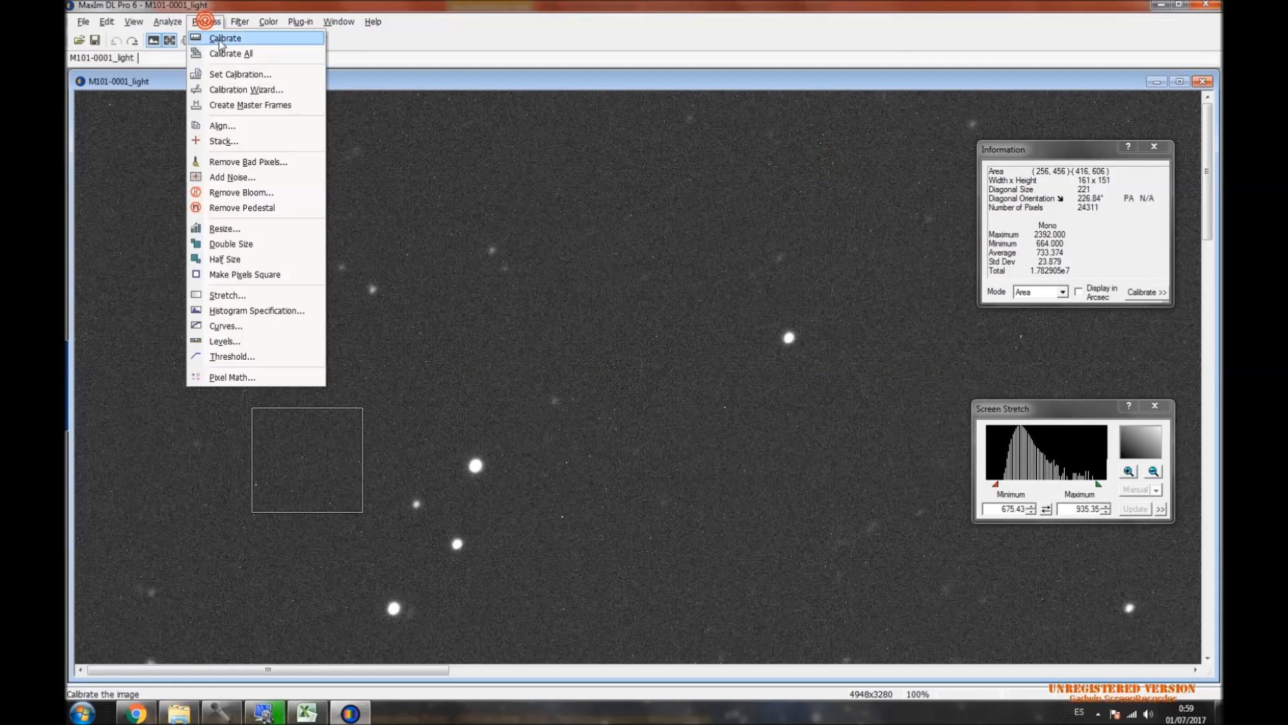
click(223, 39)
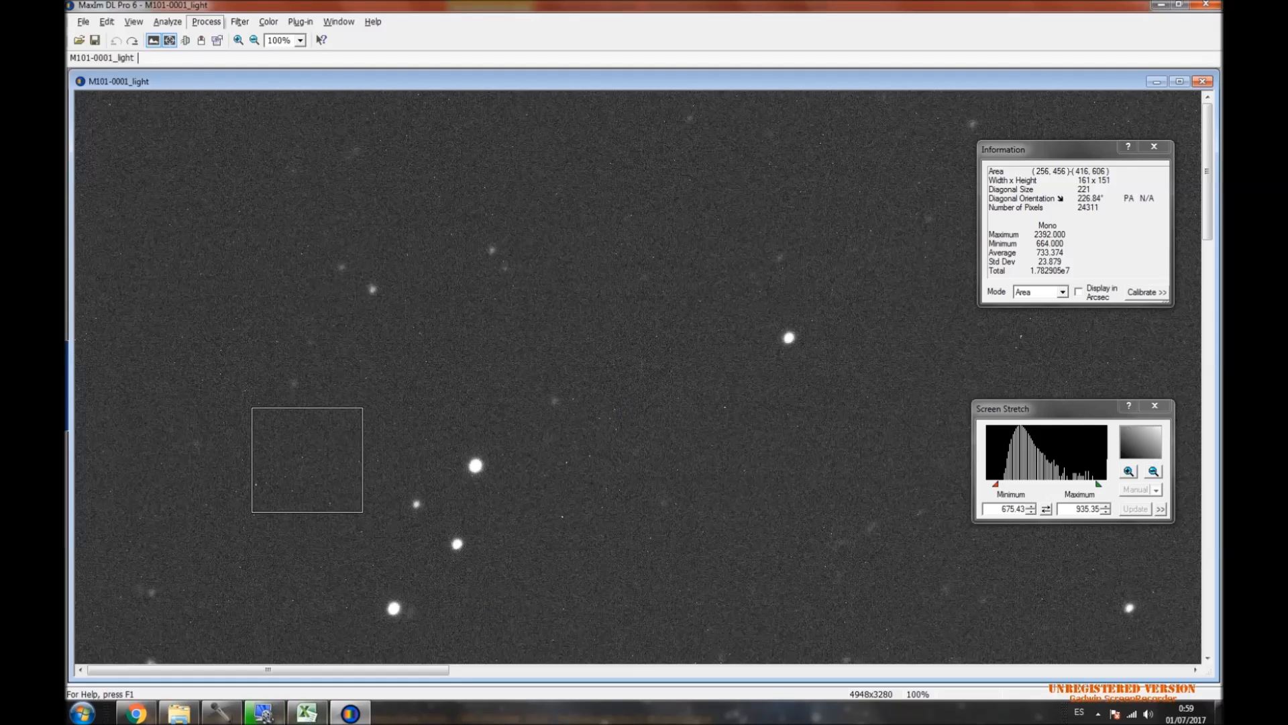
Copy the calibrated light's background standard deviation, 20.493, into the Sigma Clip row under Sin Flats in Excel.
click(310, 715)
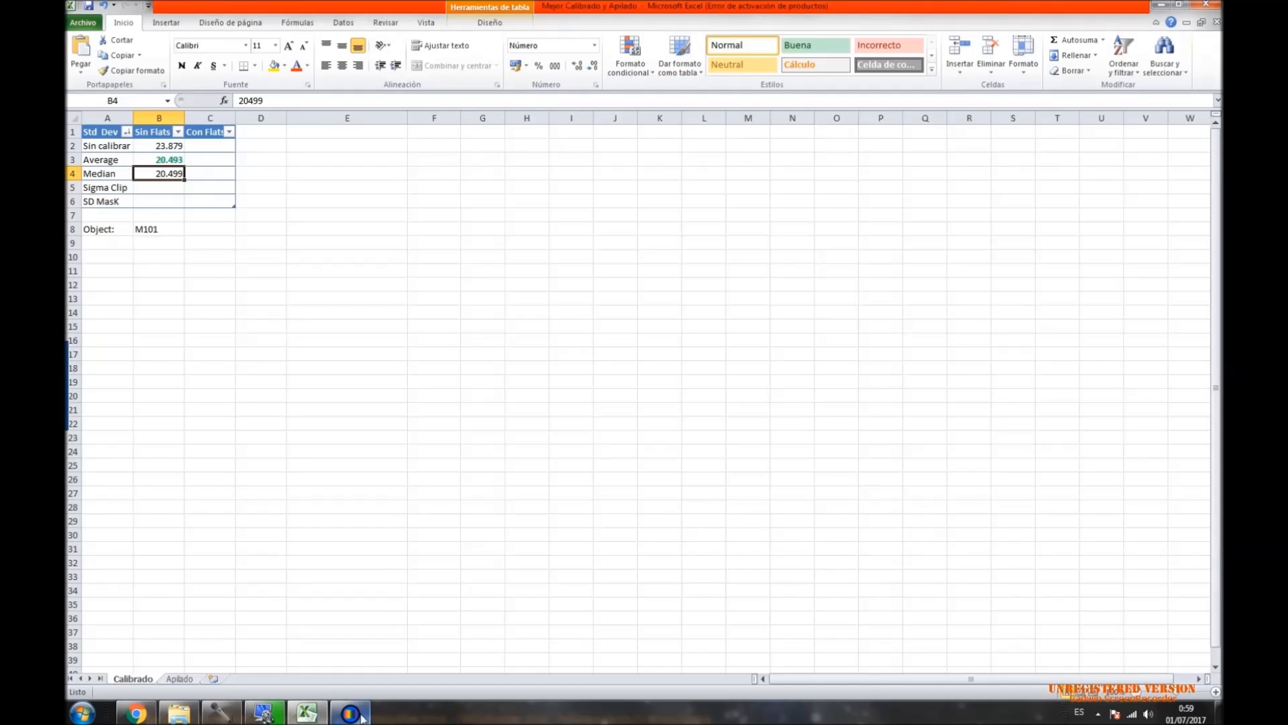
click(356, 715)
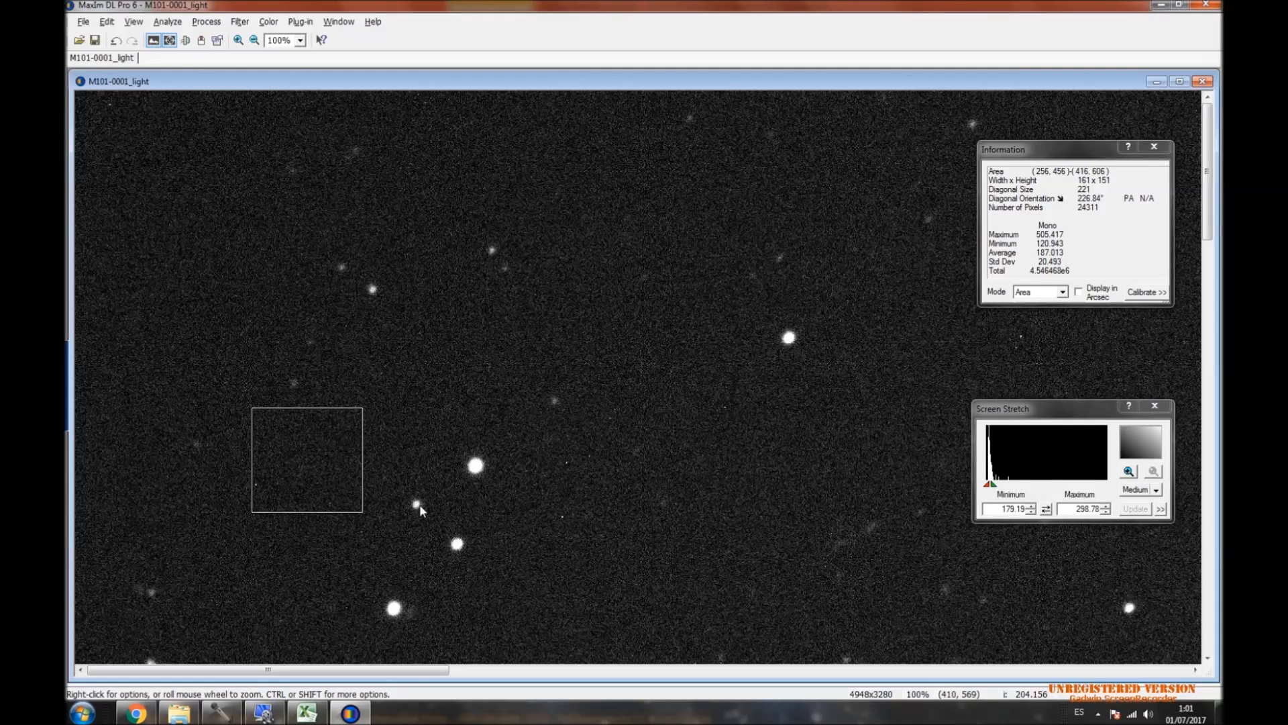
click(1048, 262)
drag(1040, 262, 1062, 260)
click(314, 716)
click(168, 187)
text(20.493)
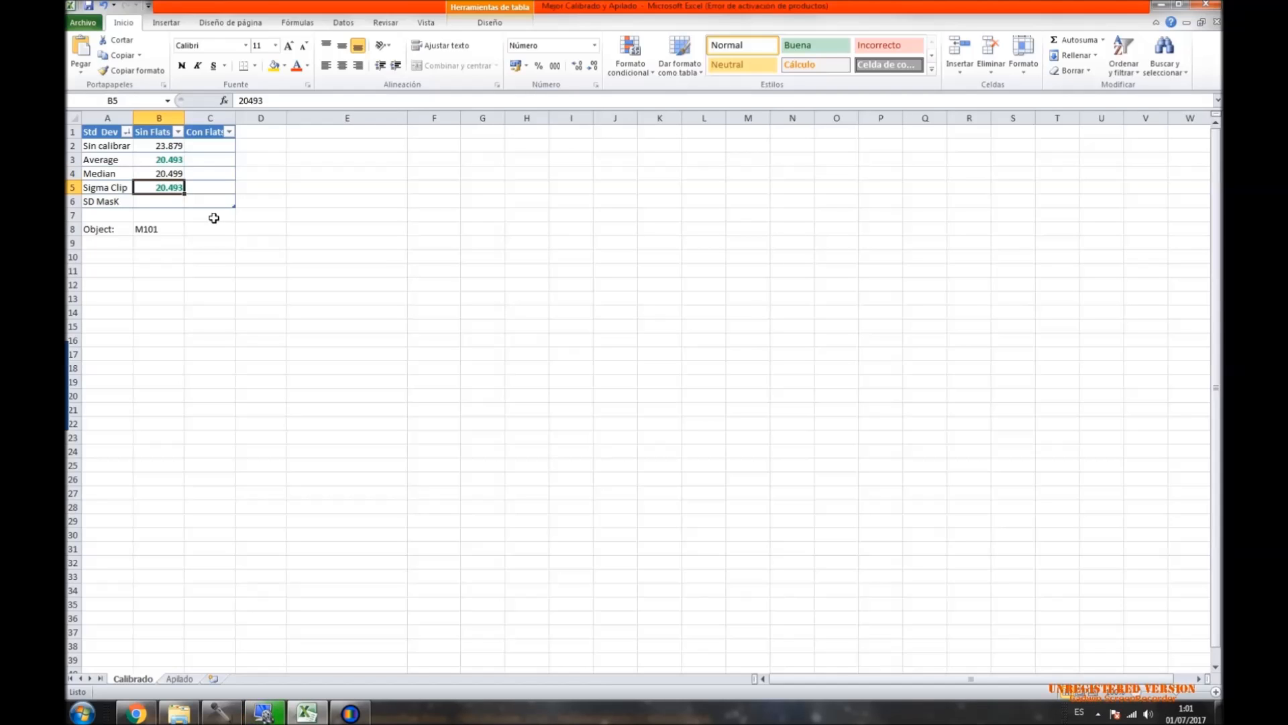
Compare the Sigma Clip standard deviation with the Average and Median values in the Sin Flats column.
key(Up)
key(Up)
key(Down)
key(Down)
key(Up)
key(Up)
key(Down)
key(Down)
key(Down)
key(Up)
key(Down)
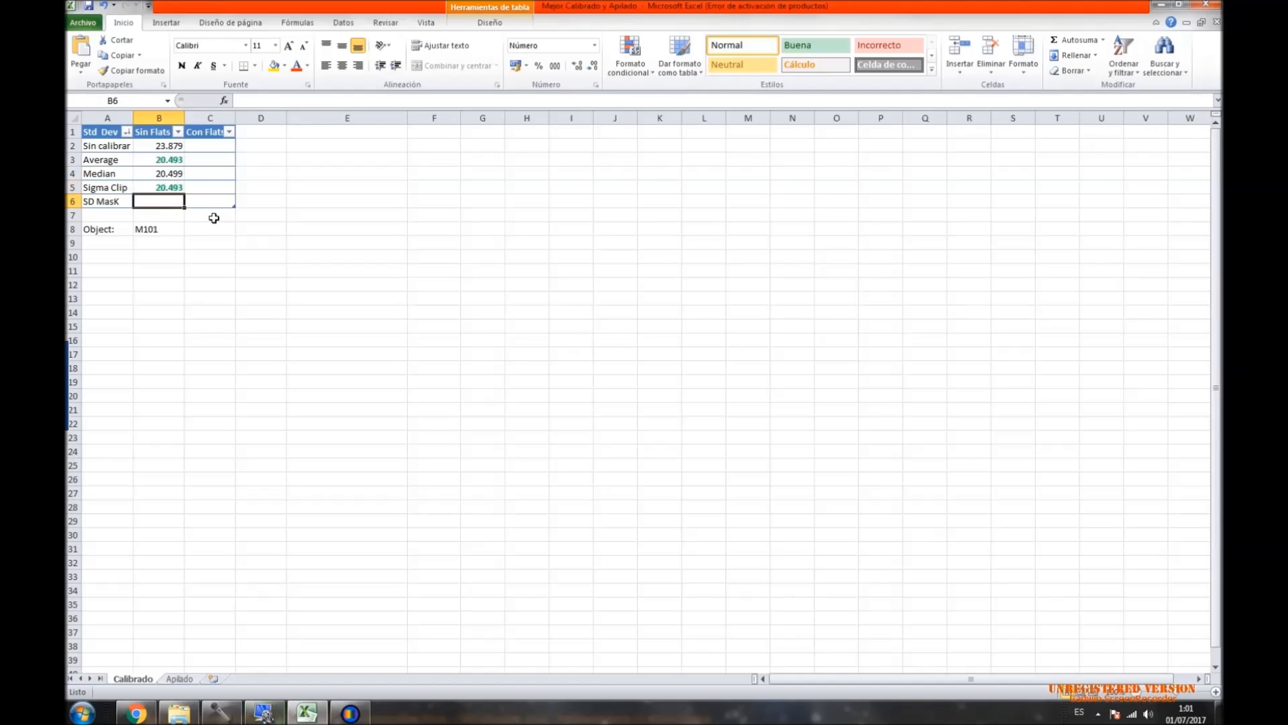
Switch to MaxIm DL, undo the Sigma Clip calibration of the light, and choose SD Mask as the combine type in the calibration setup.
click(350, 713)
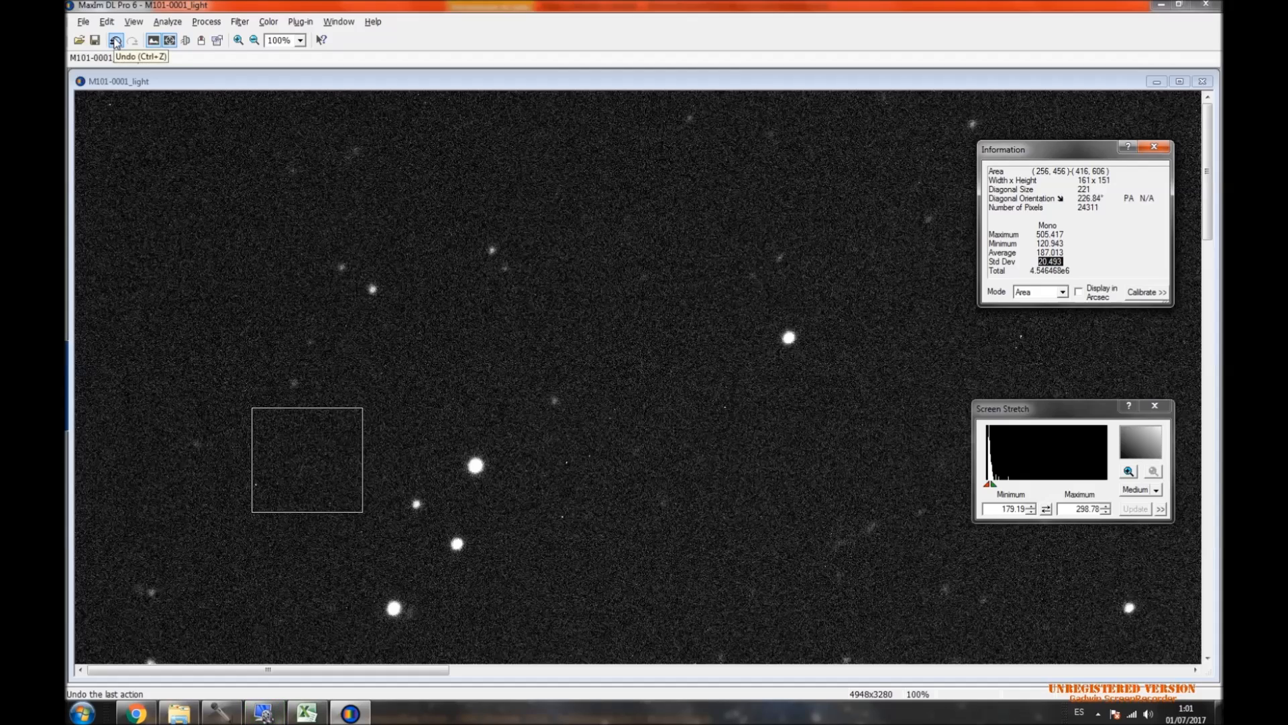
click(115, 41)
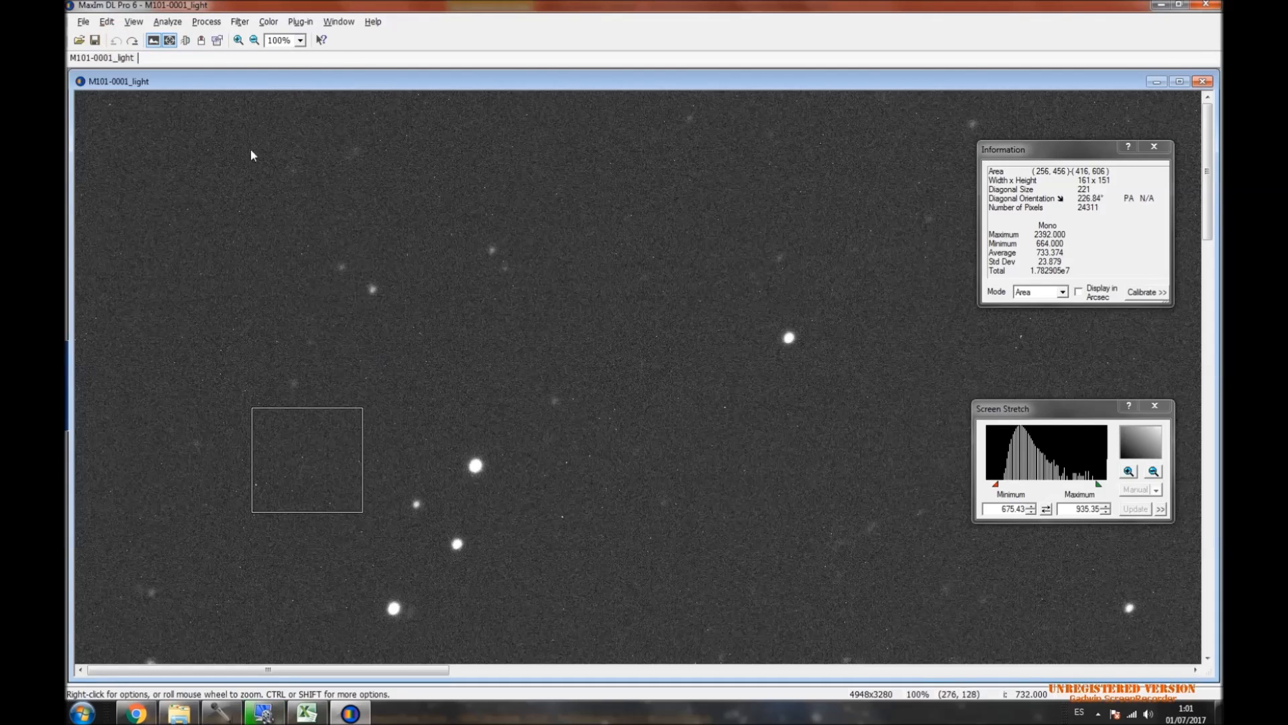
click(208, 21)
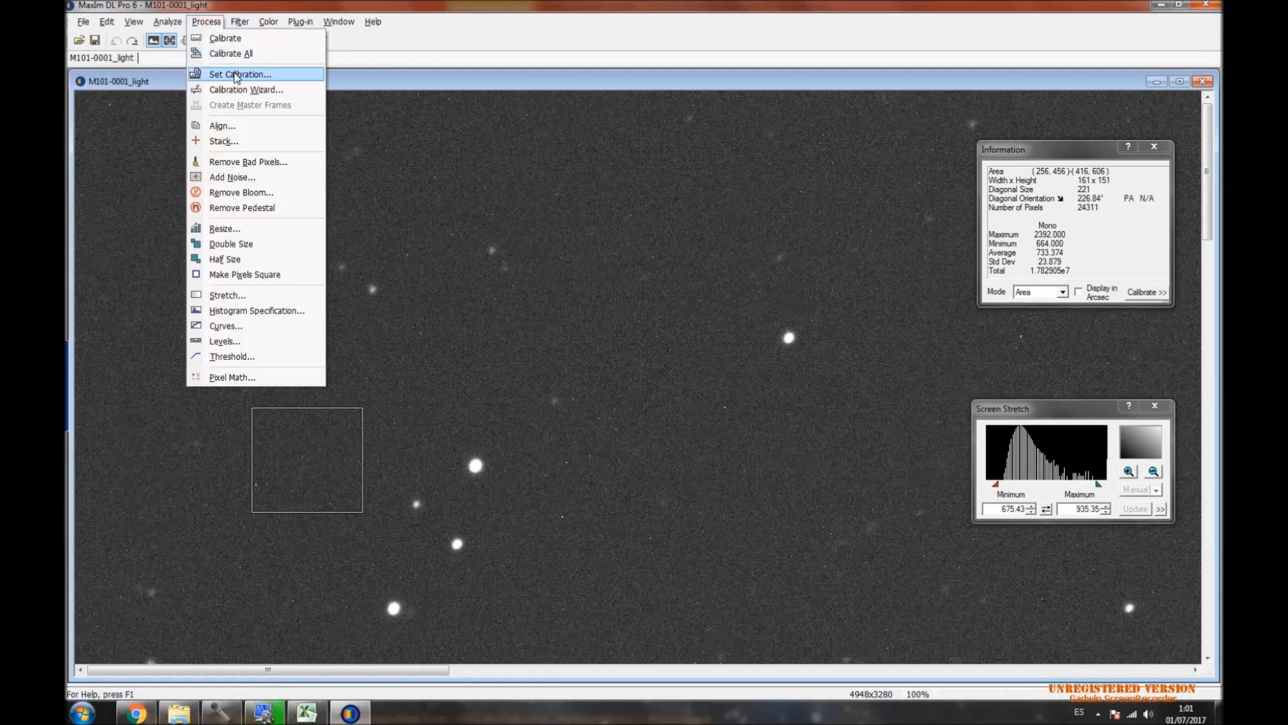
click(236, 75)
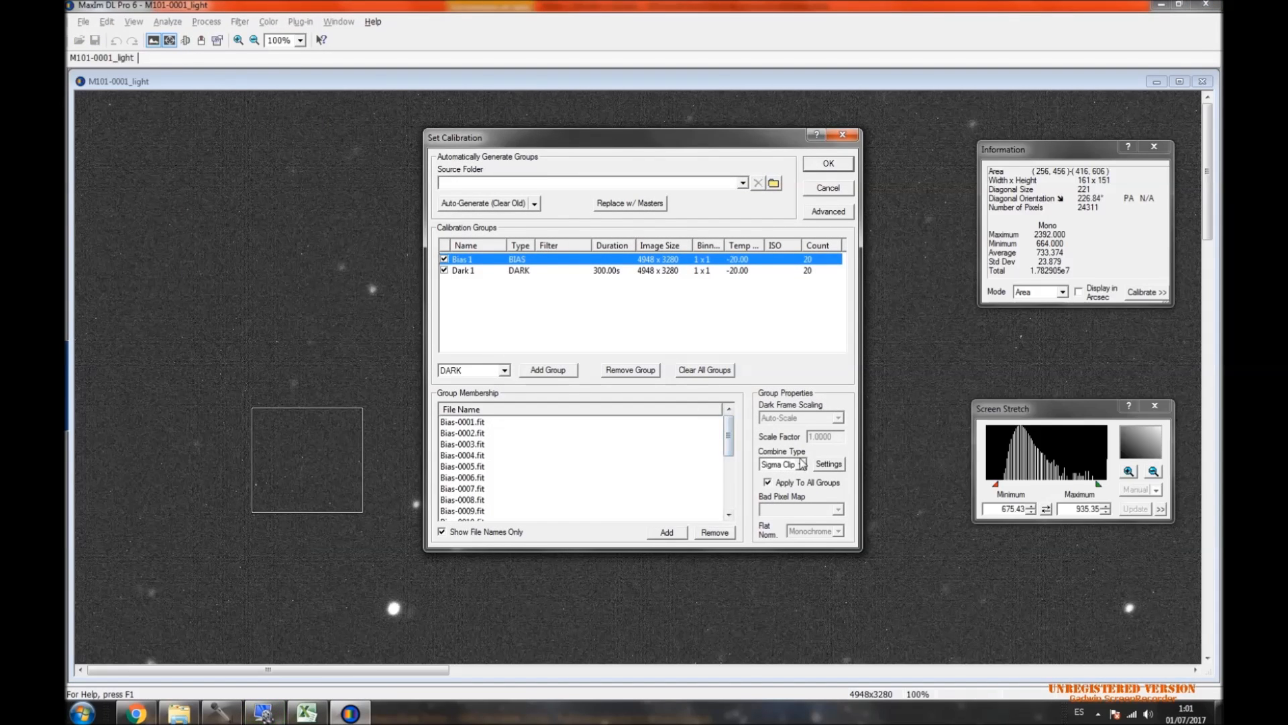
click(801, 464)
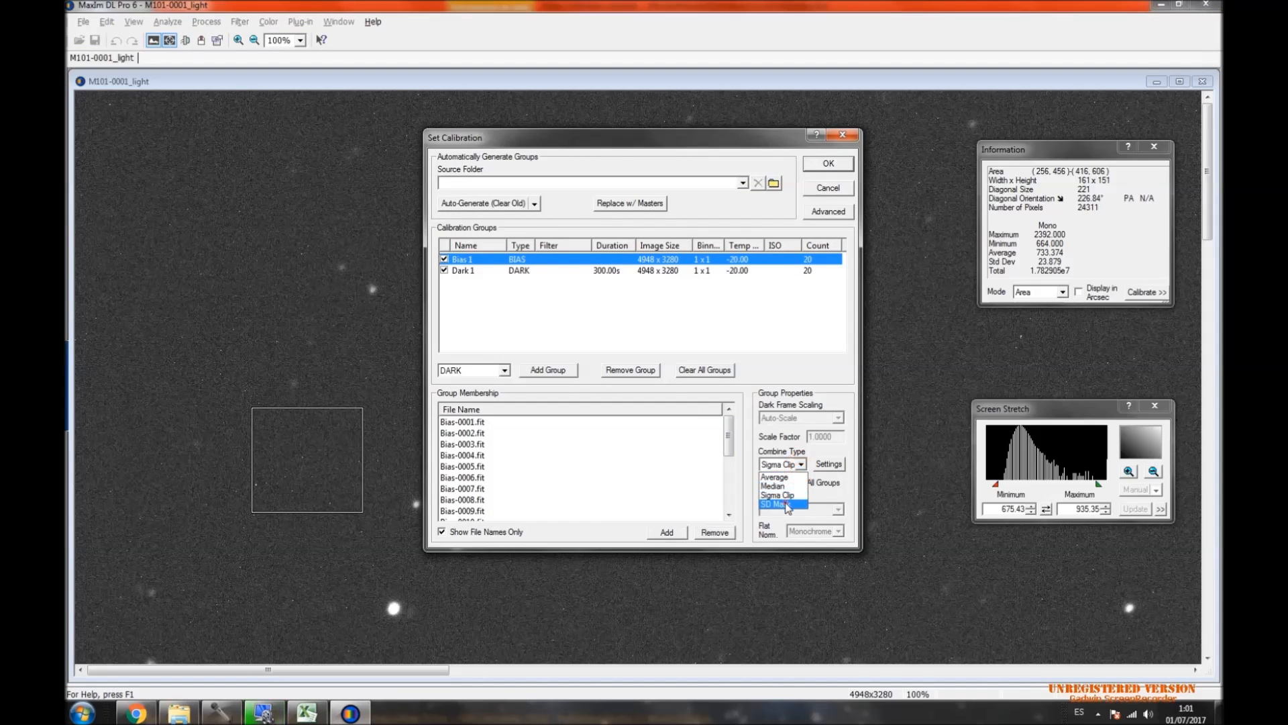
click(787, 505)
Review and accept the SD Mask settings, confirm the calibration setup, and calibrate the M101 light.
click(831, 465)
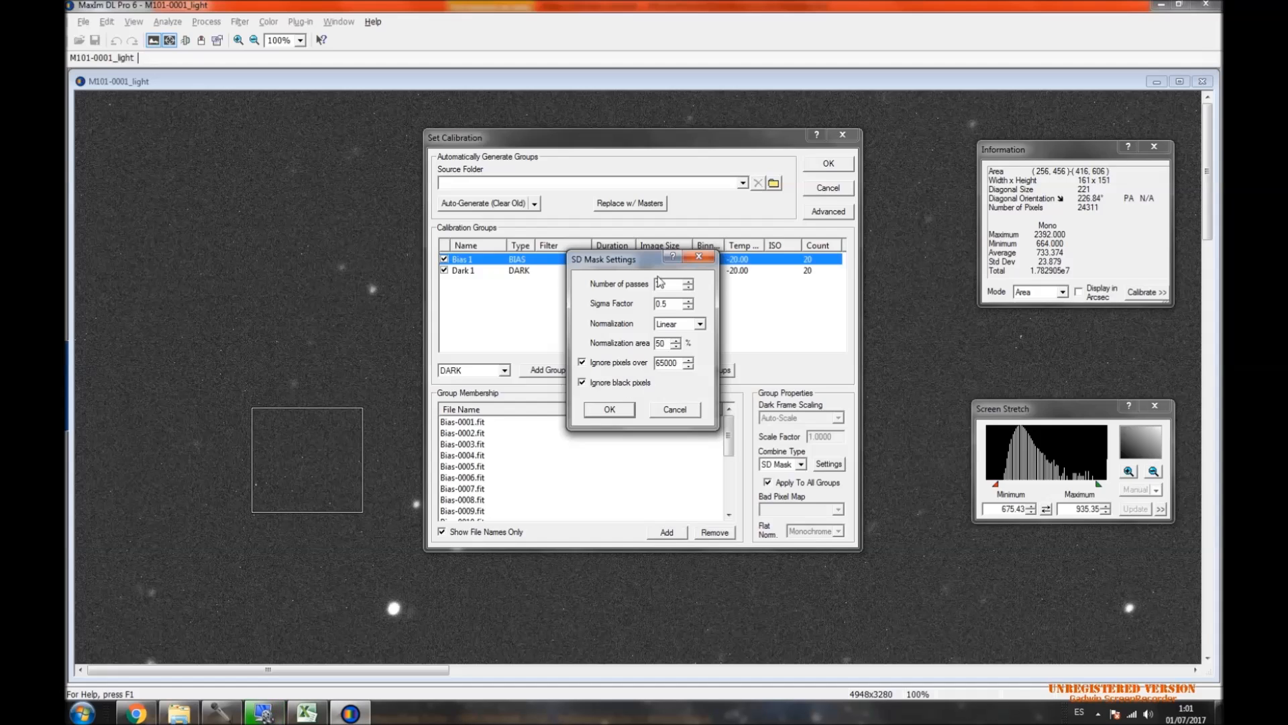
click(608, 409)
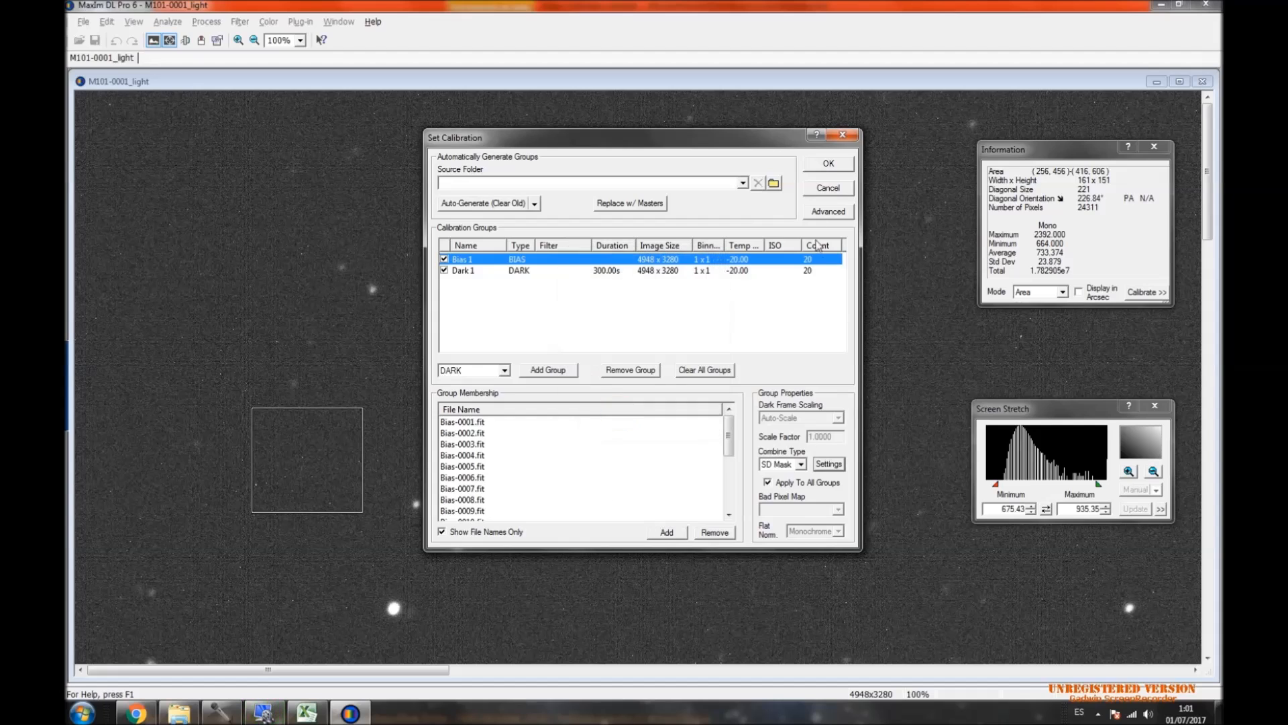
click(827, 167)
click(207, 21)
click(222, 39)
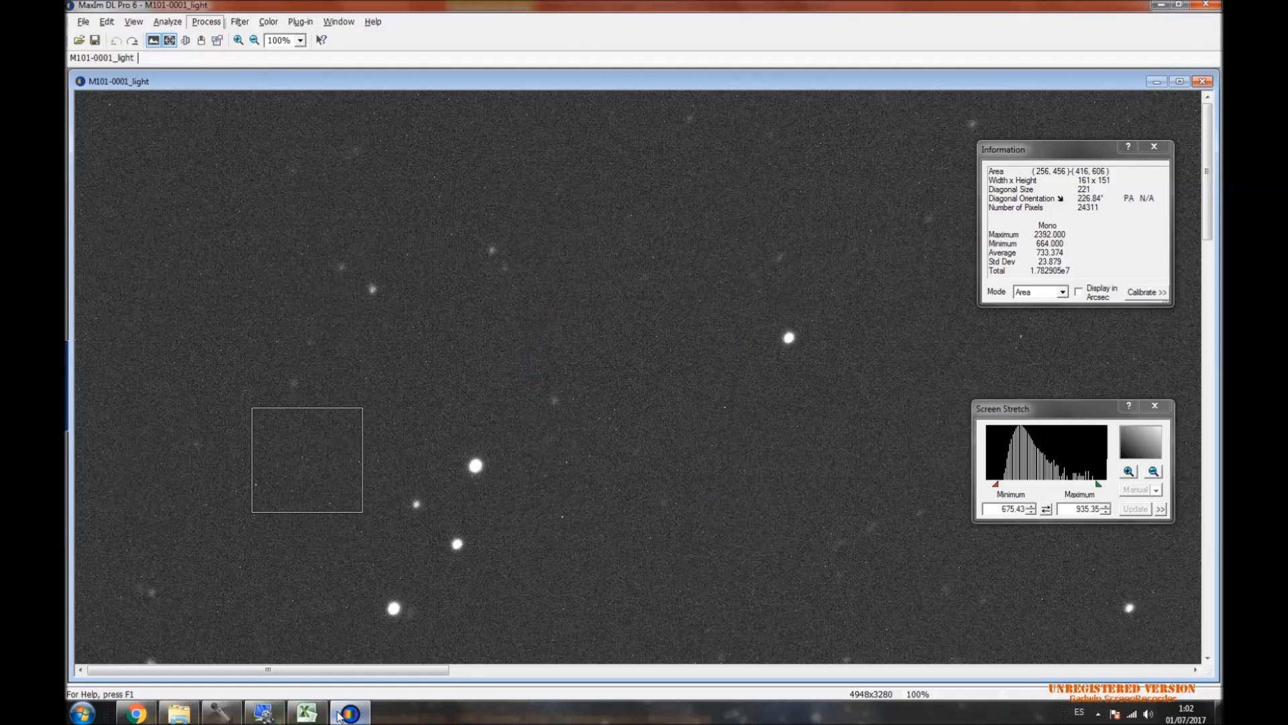
Switch to Excel and review the Sin Flats standard deviations from the uncalibrated row to the SD Mask row.
click(306, 713)
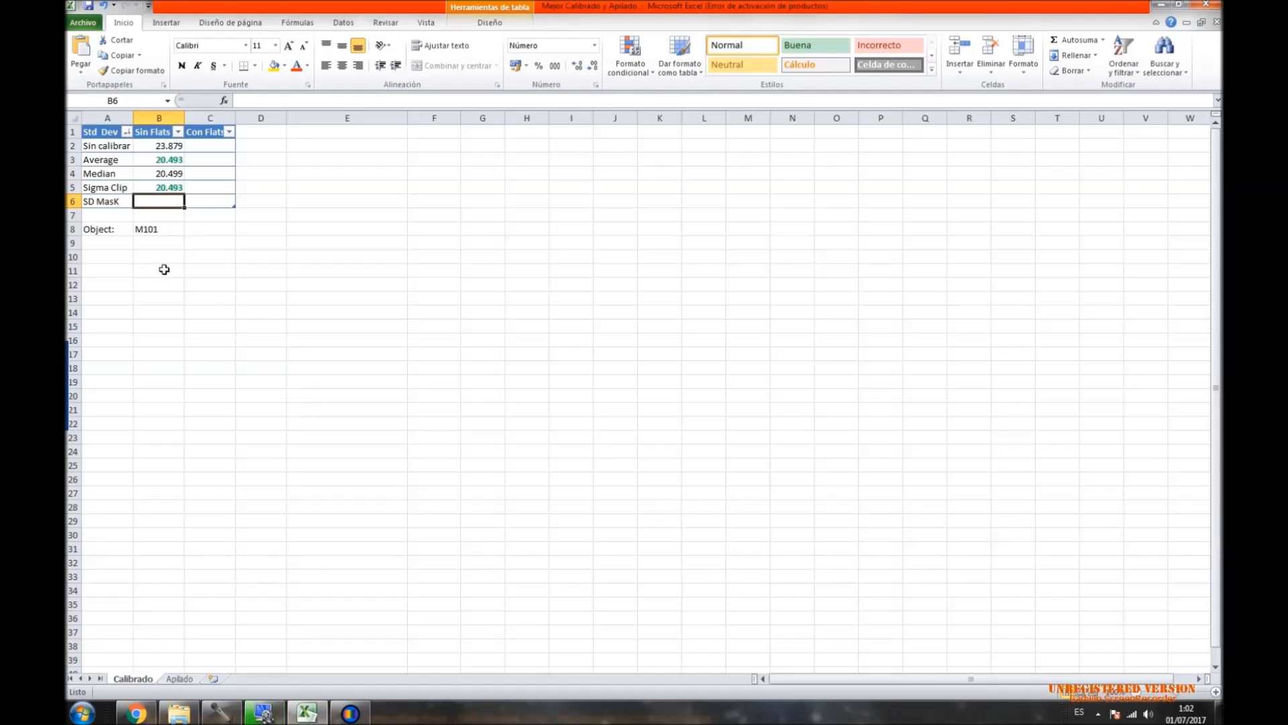
click(172, 224)
click(168, 201)
key(Up)
key(Up)
key(Up)
key(Up)
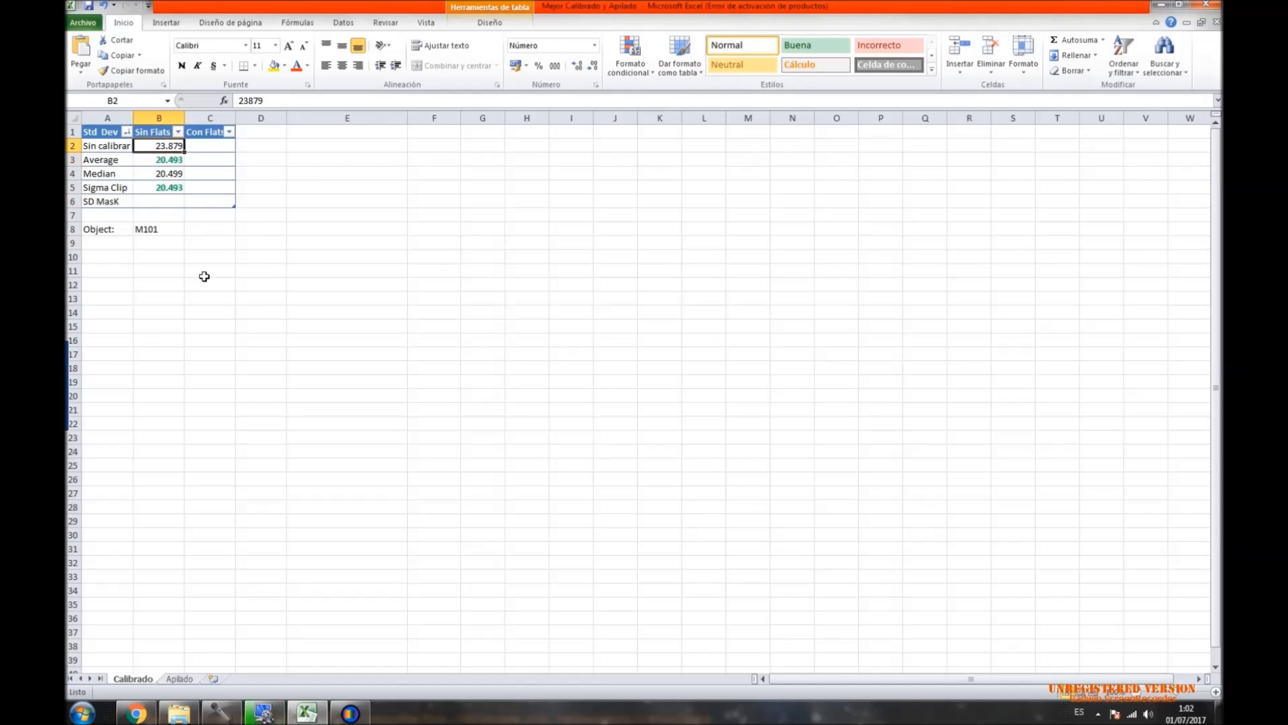
key(Down)
key(Down)
key(Down)
key(Down)
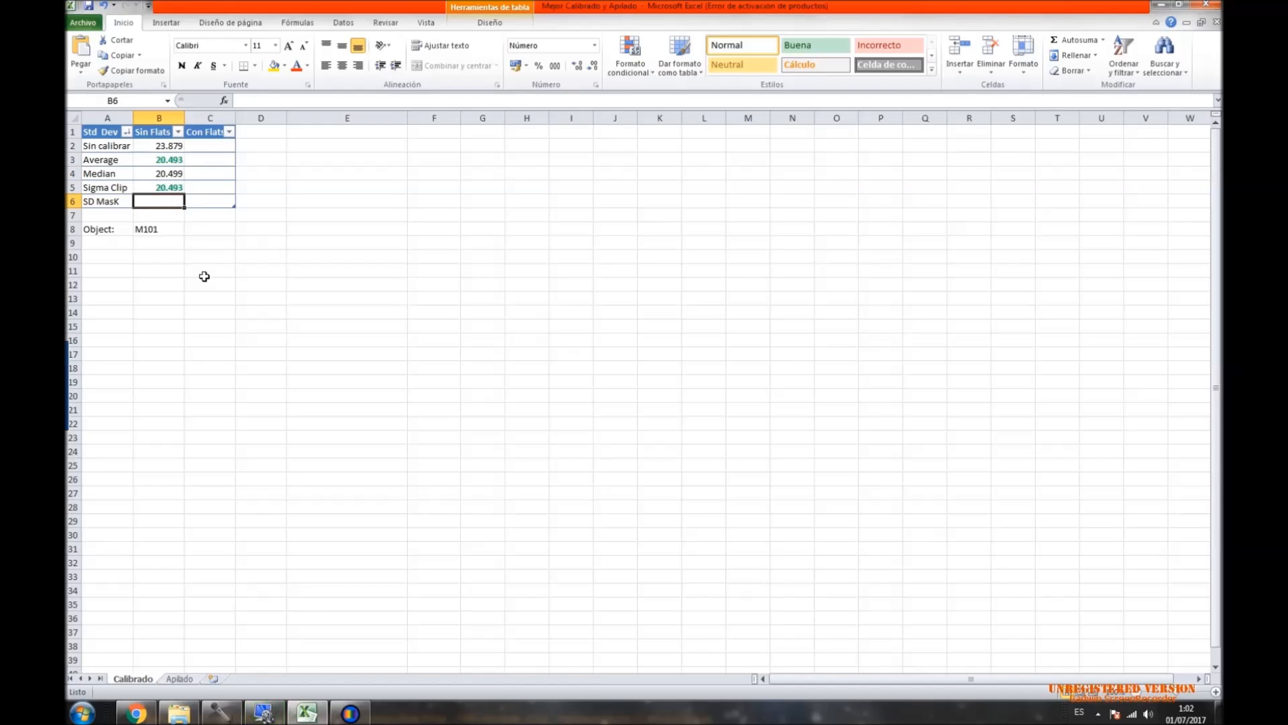
key(Up)
key(Down)
key(Up)
key(Up)
key(Up)
Go through the Con Flats column cells from the Sin calibrar row to the SD Mask row.
key(Right)
key(Up)
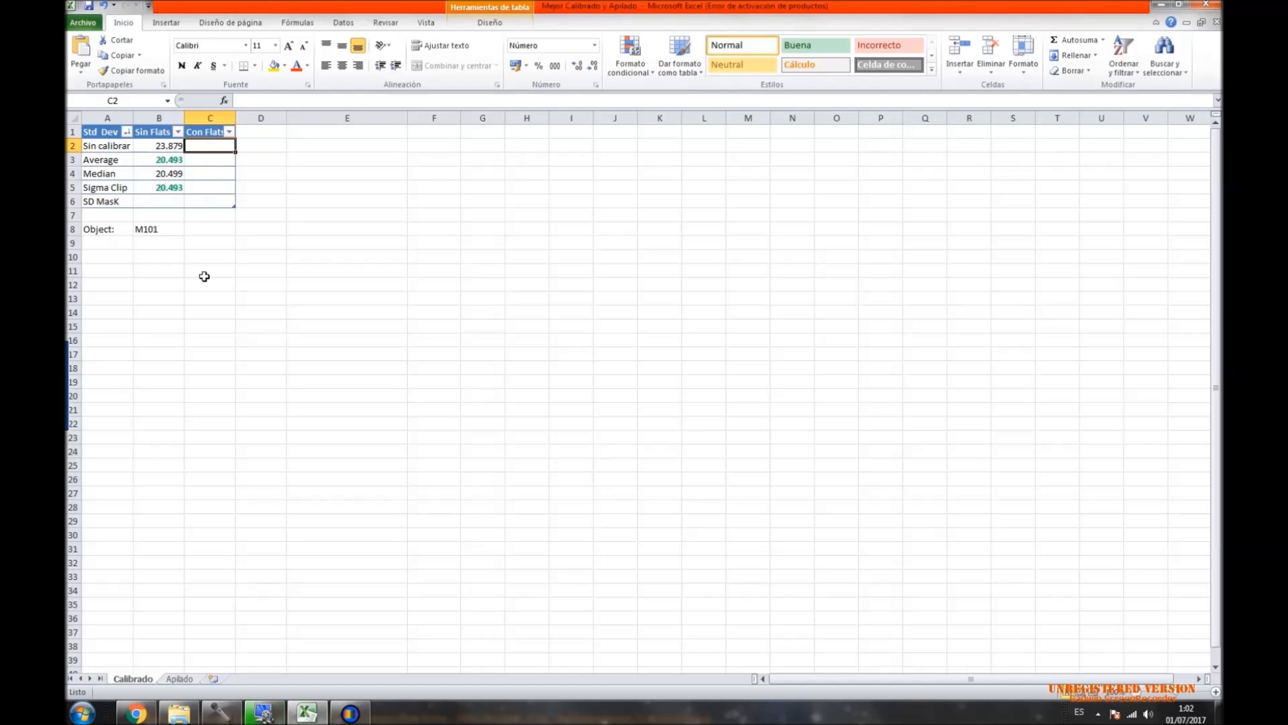
key(Down)
key(Up)
key(Down)
key(Down)
key(Down)
key(Down)
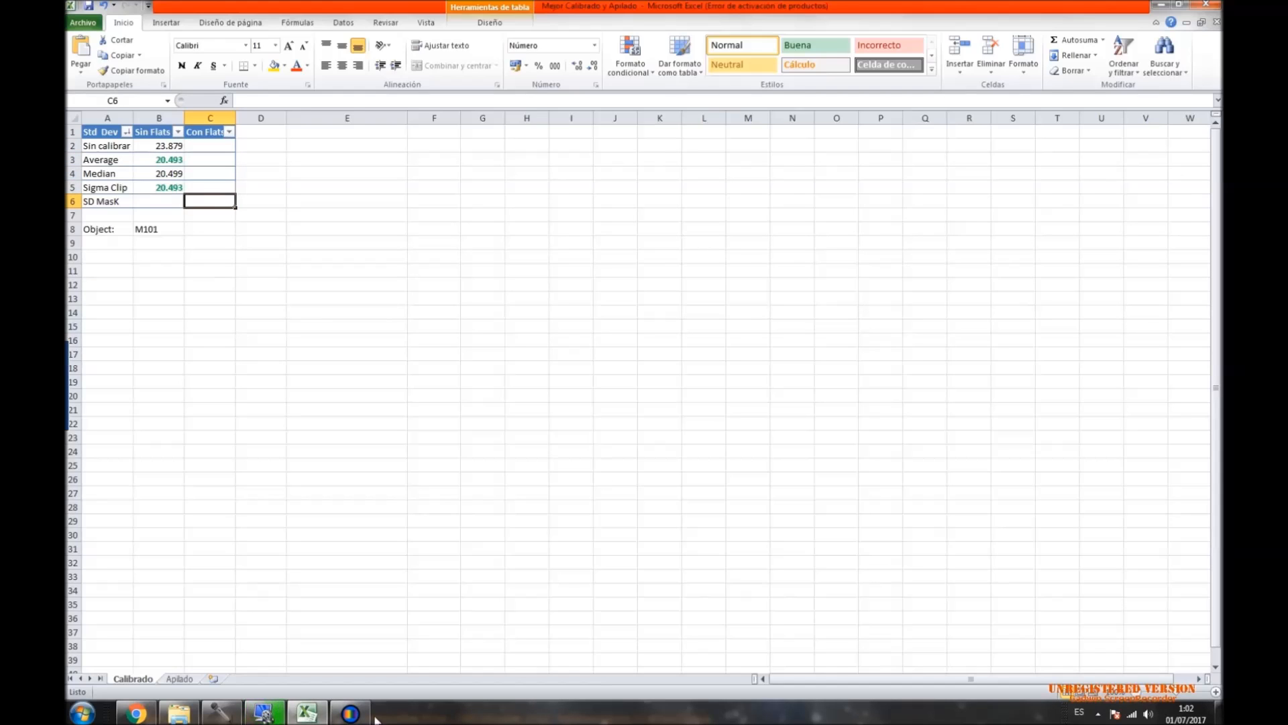
click(351, 713)
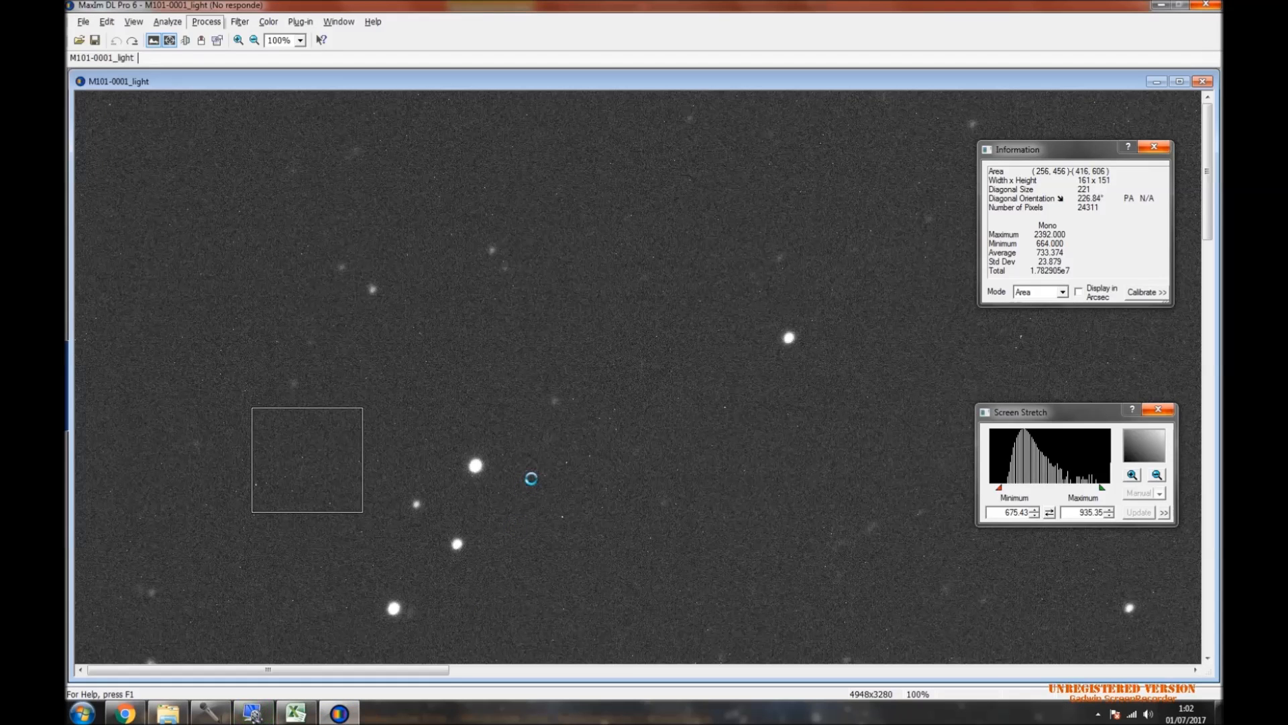
click(302, 715)
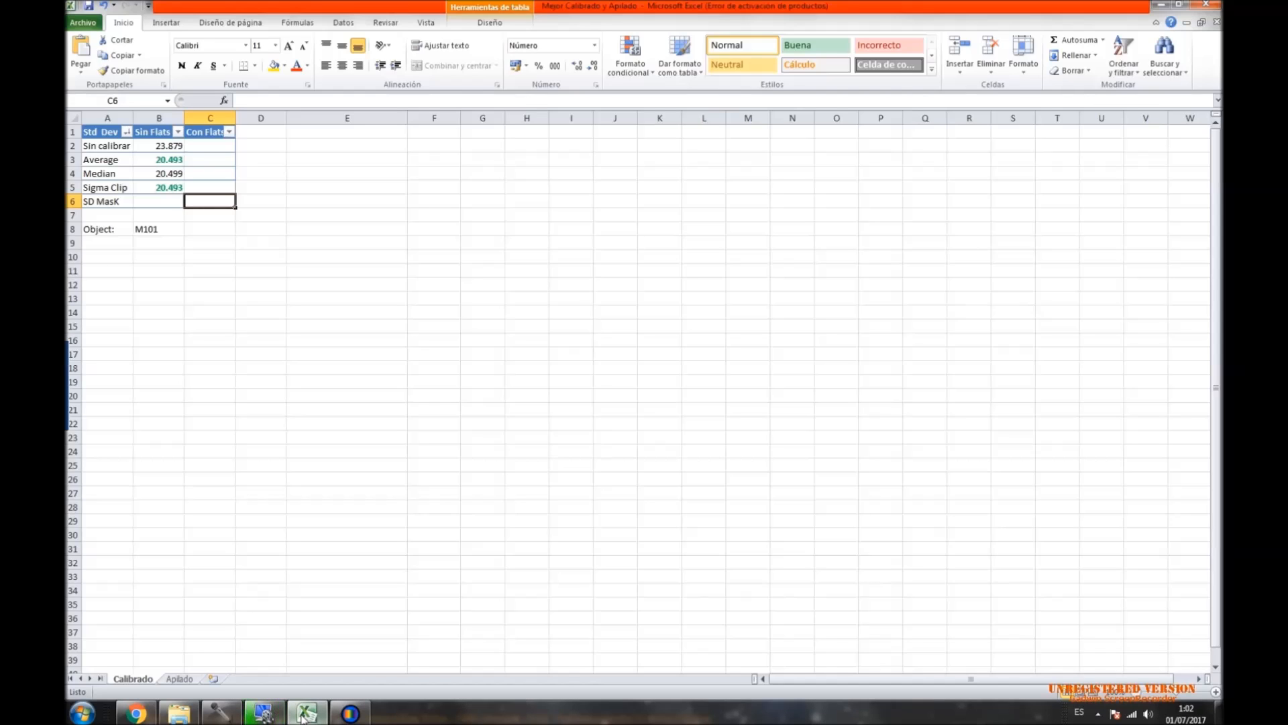
click(350, 713)
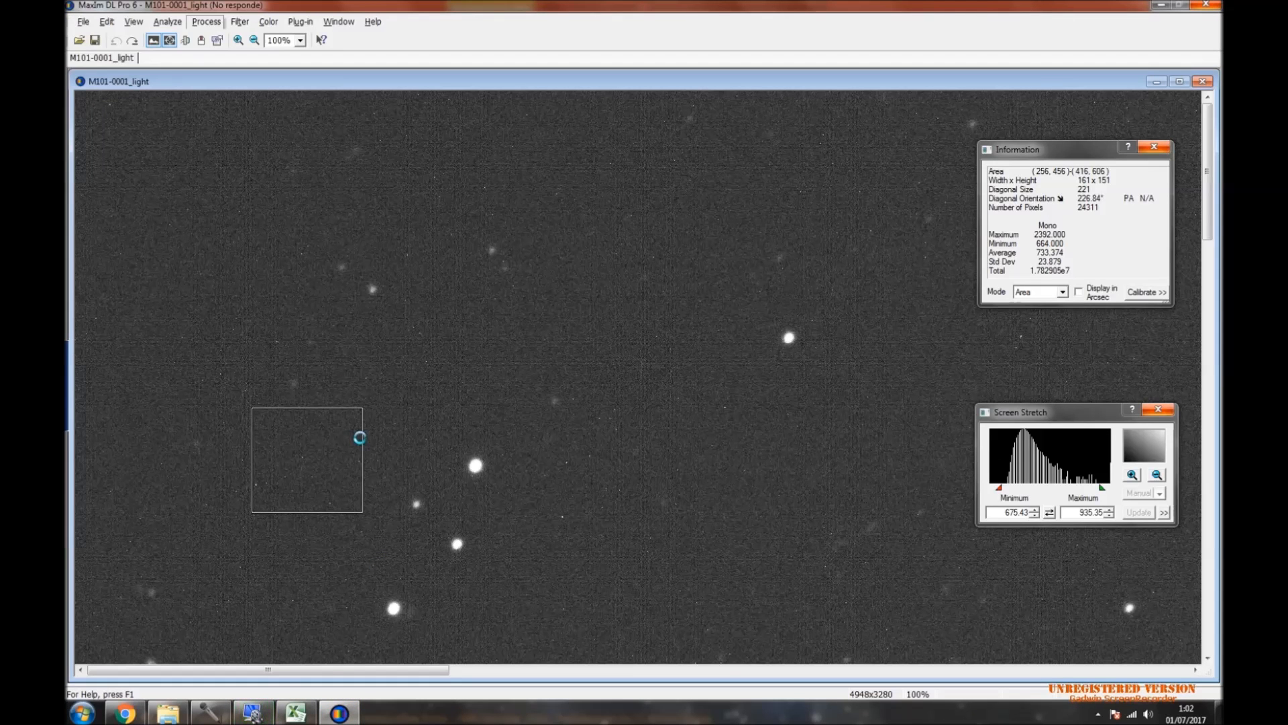
click(220, 713)
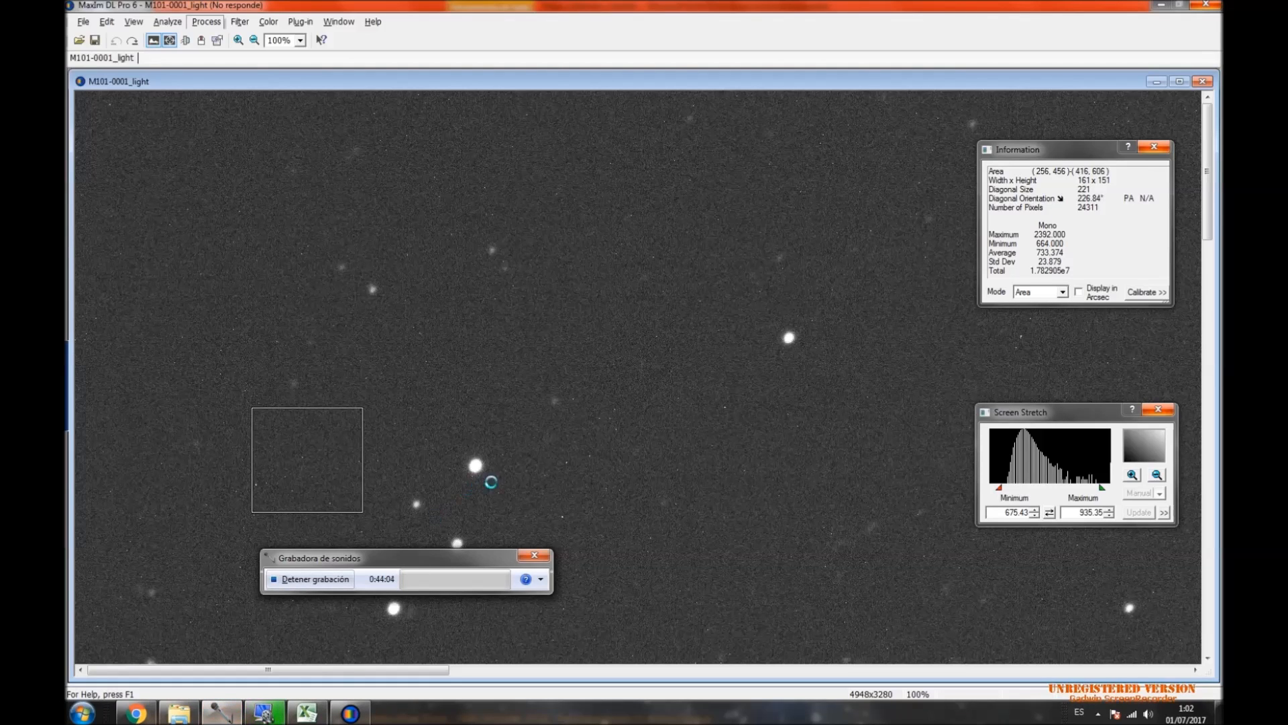
click(352, 714)
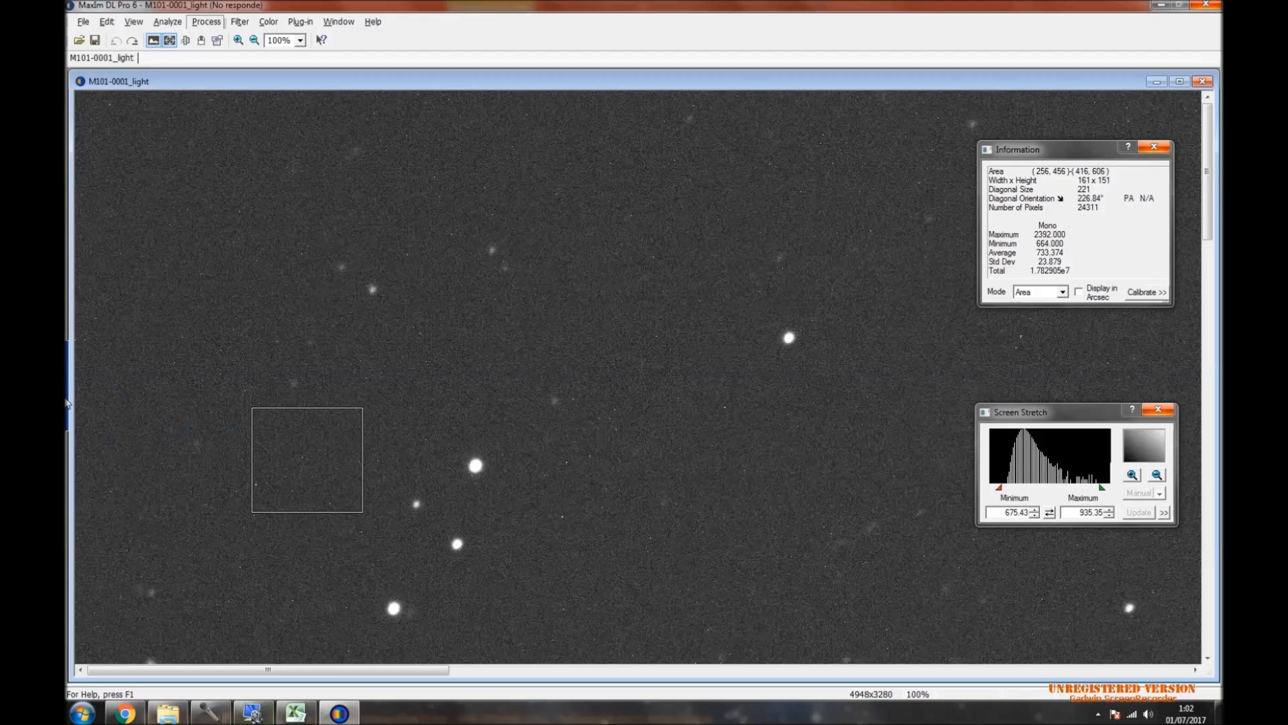
mouse_move(67, 402)
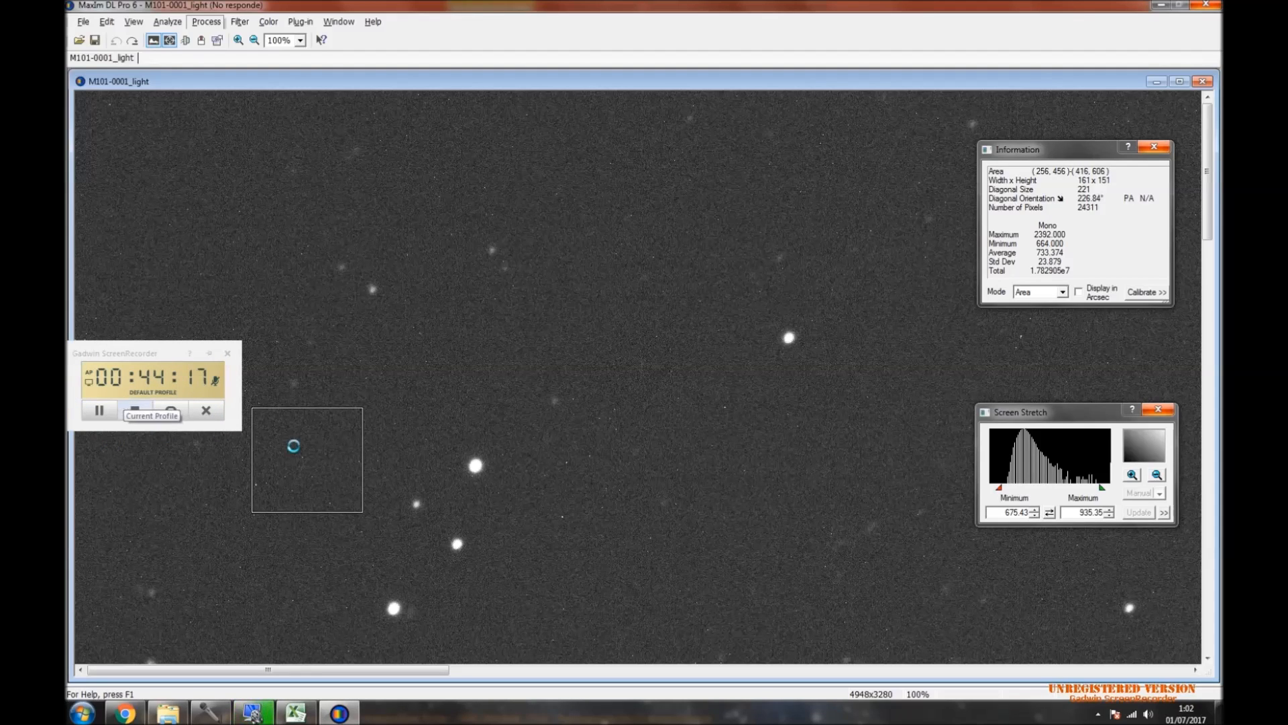
click(225, 718)
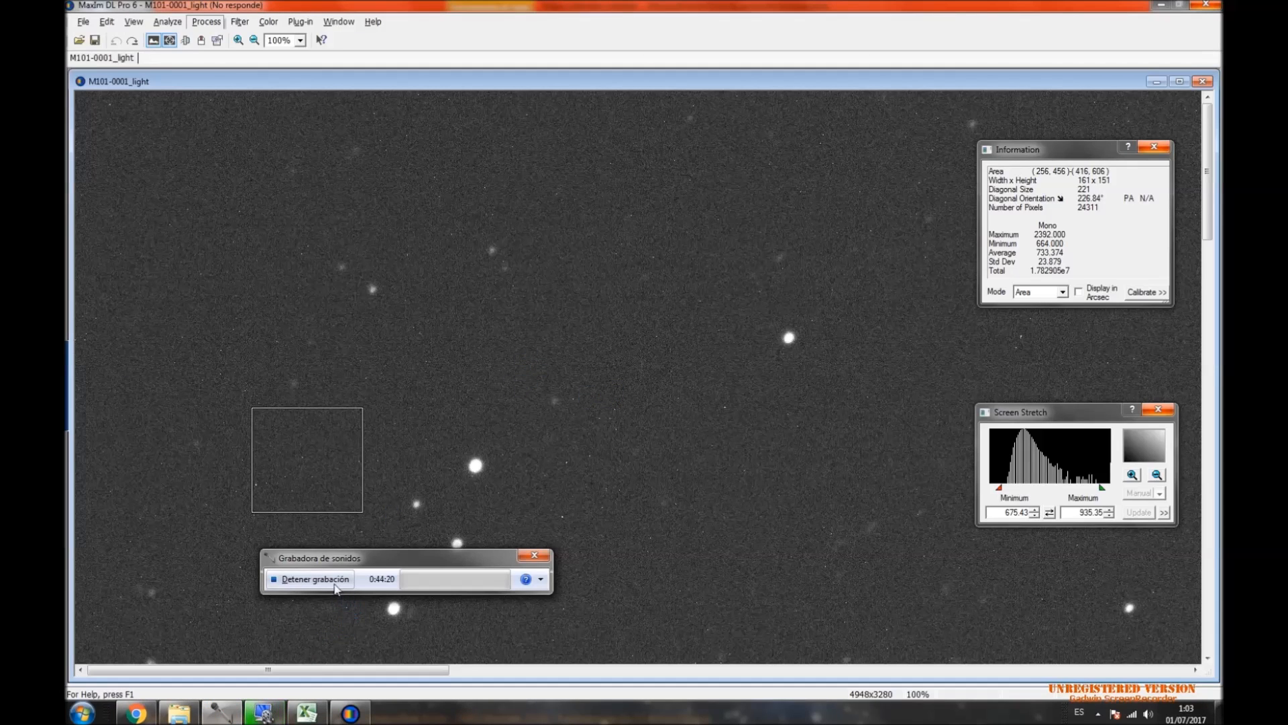
click(584, 465)
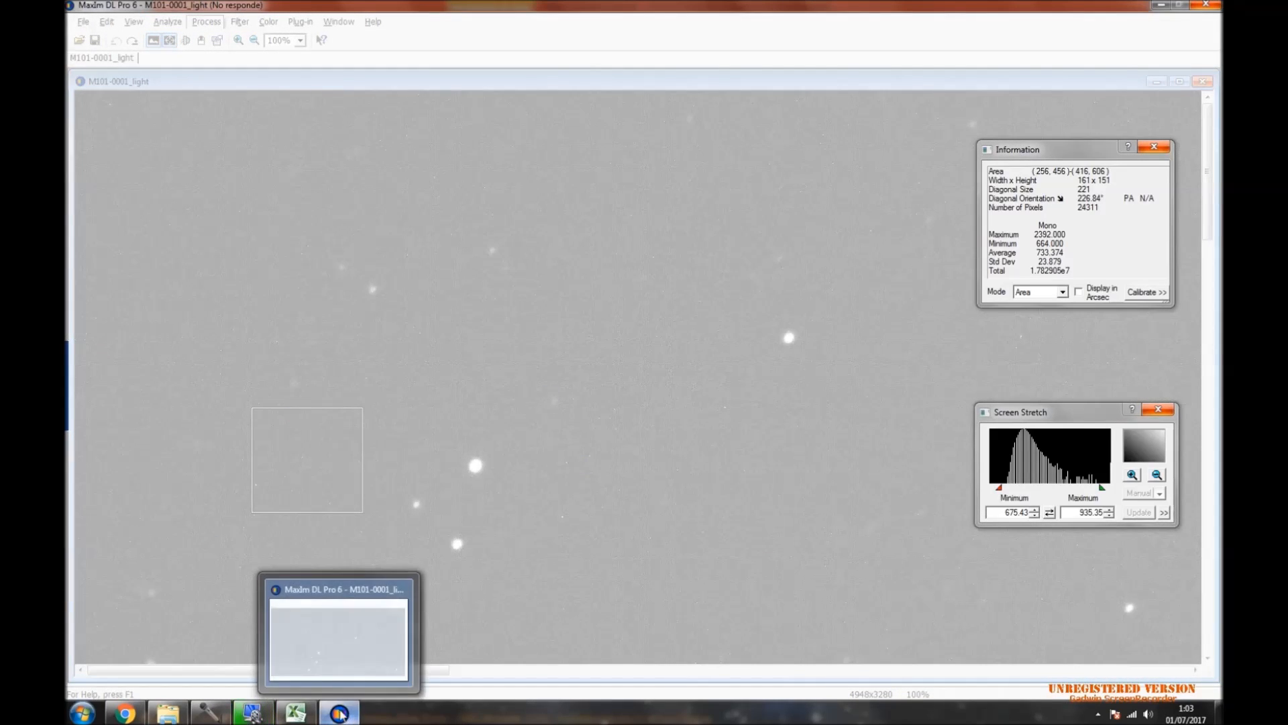
mouse_move(66, 377)
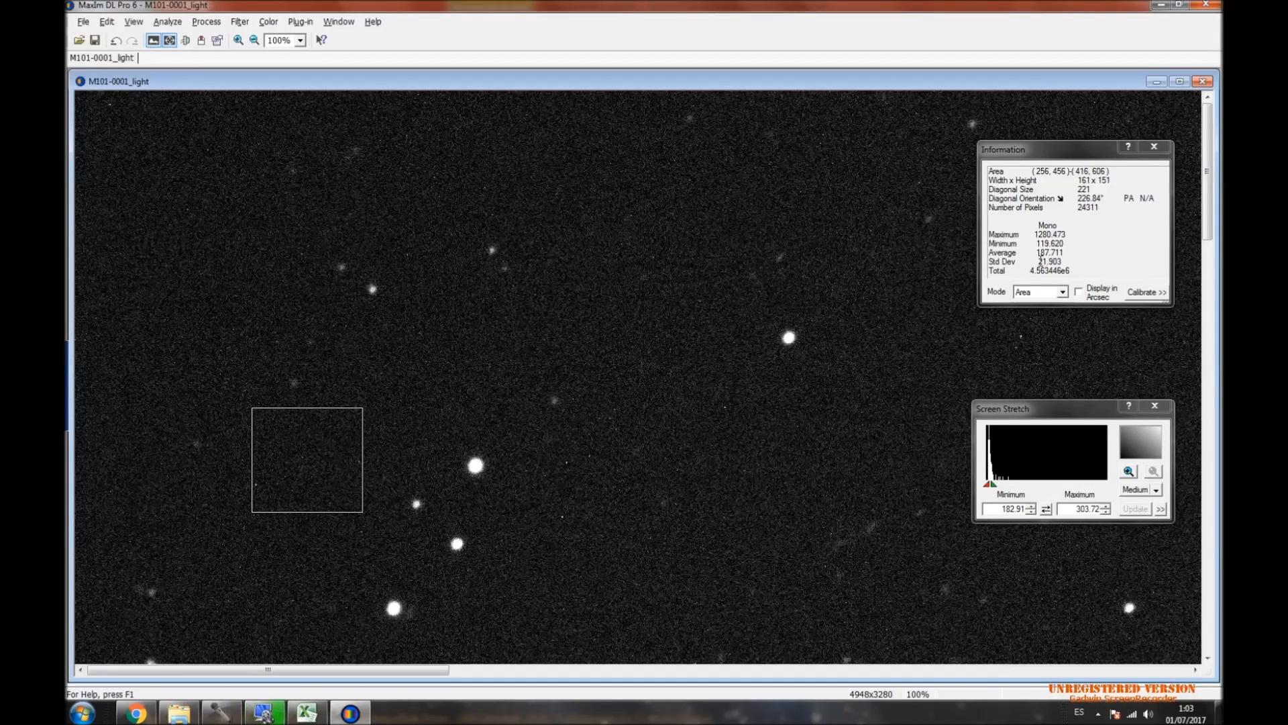
Copy the SD Mask calibrated light's standard deviation, 21.903, into the SD Mask row under Sin Flats in Excel.
click(1038, 260)
drag(1038, 261, 1063, 262)
key(ctrl+c)
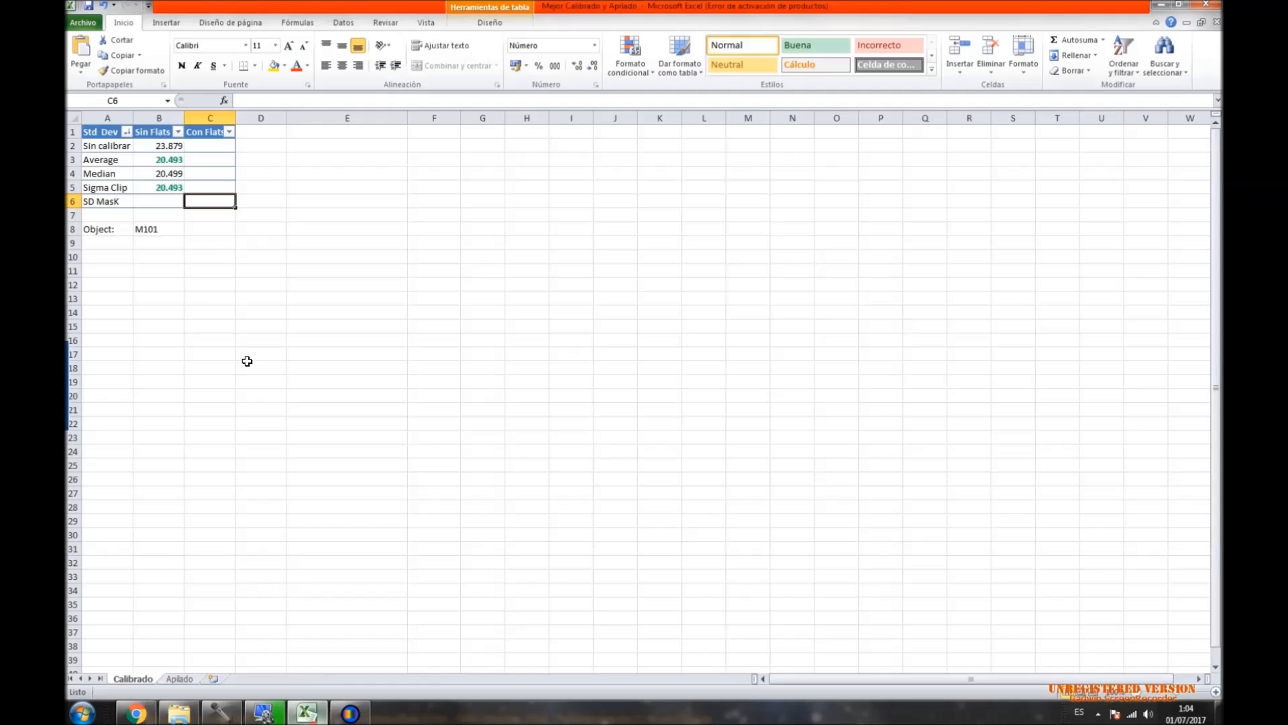
key(alt+Tab)
click(171, 203)
key(ctrl+v)
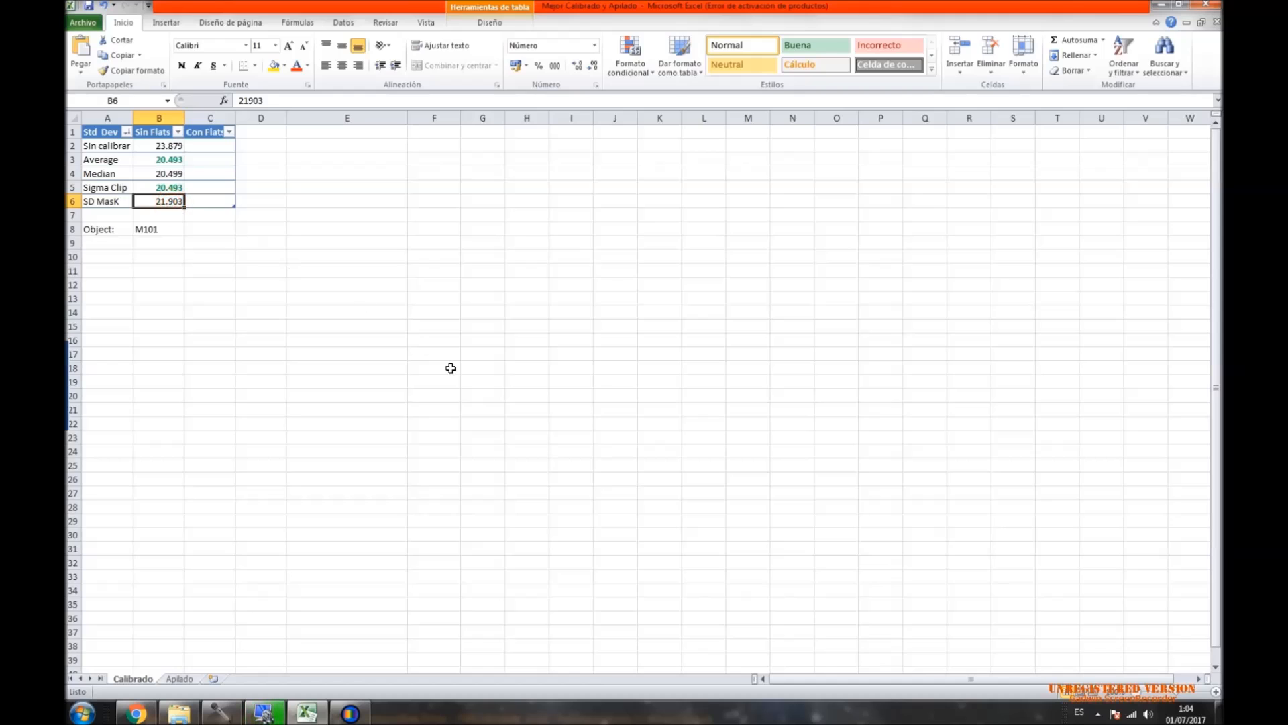
Compare the Average, Median, Sigma Clip and SD Mask standard deviations in the Sin Flats column.
key(Up)
key(Down)
key(Up)
key(Up)
key(Up)
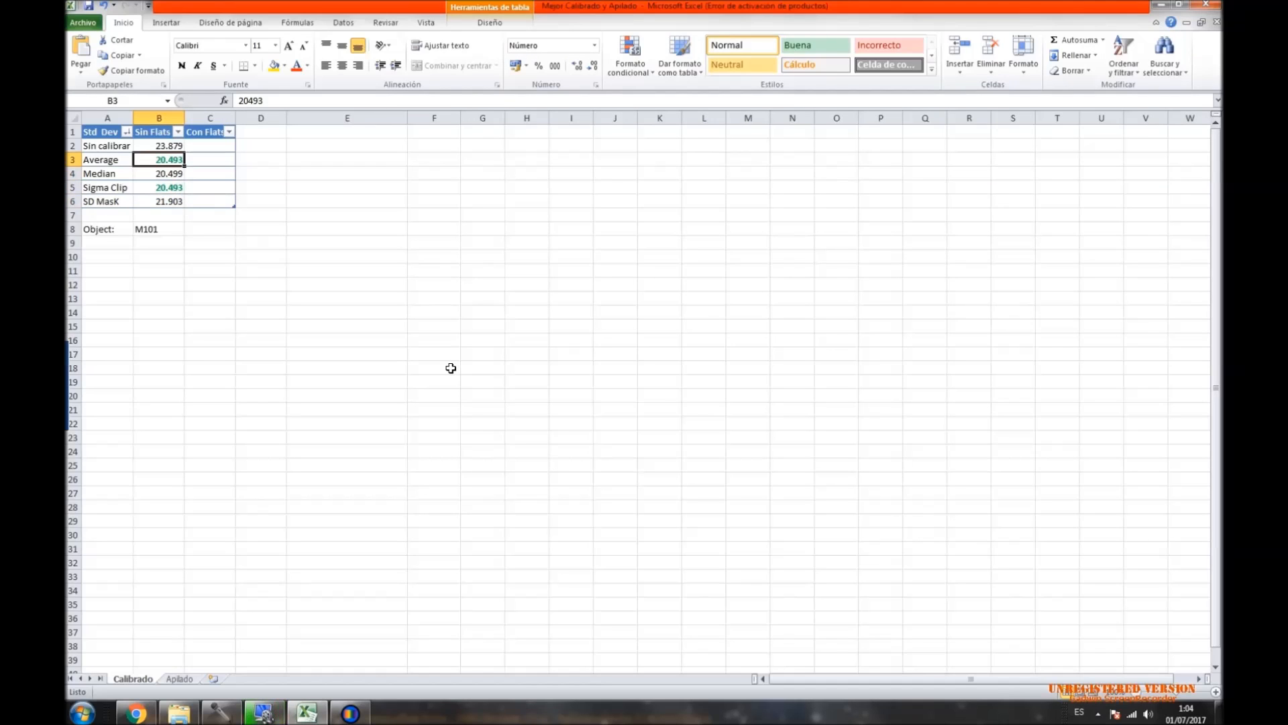
key(Down)
key(Down)
key(Down)
key(Up)
key(Up)
key(Up)
key(Down)
key(Down)
key(Up)
key(Up)
key(Down)
key(Down)
key(Up)
key(Up)
key(Down)
key(Down)
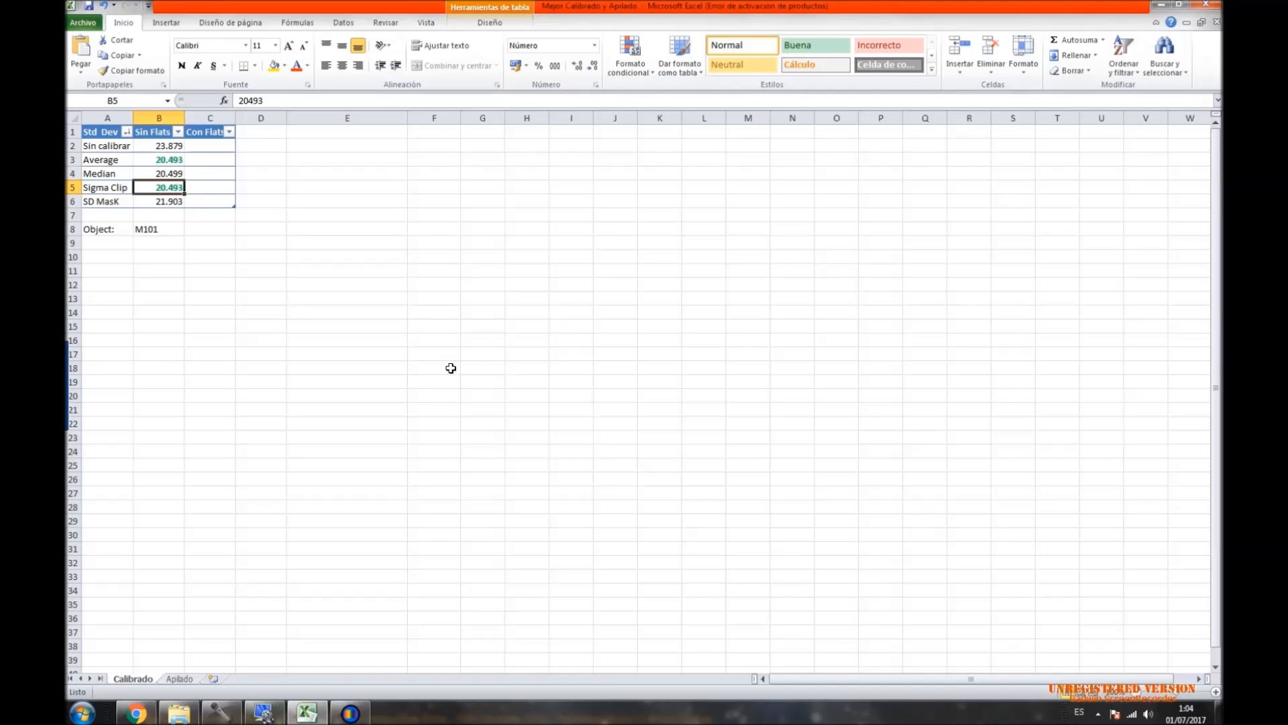
Compare the Average, Median and Sigma Clip standard deviations under Sin Flats with one another.
key(Up)
key(Down)
key(Up)
key(Up)
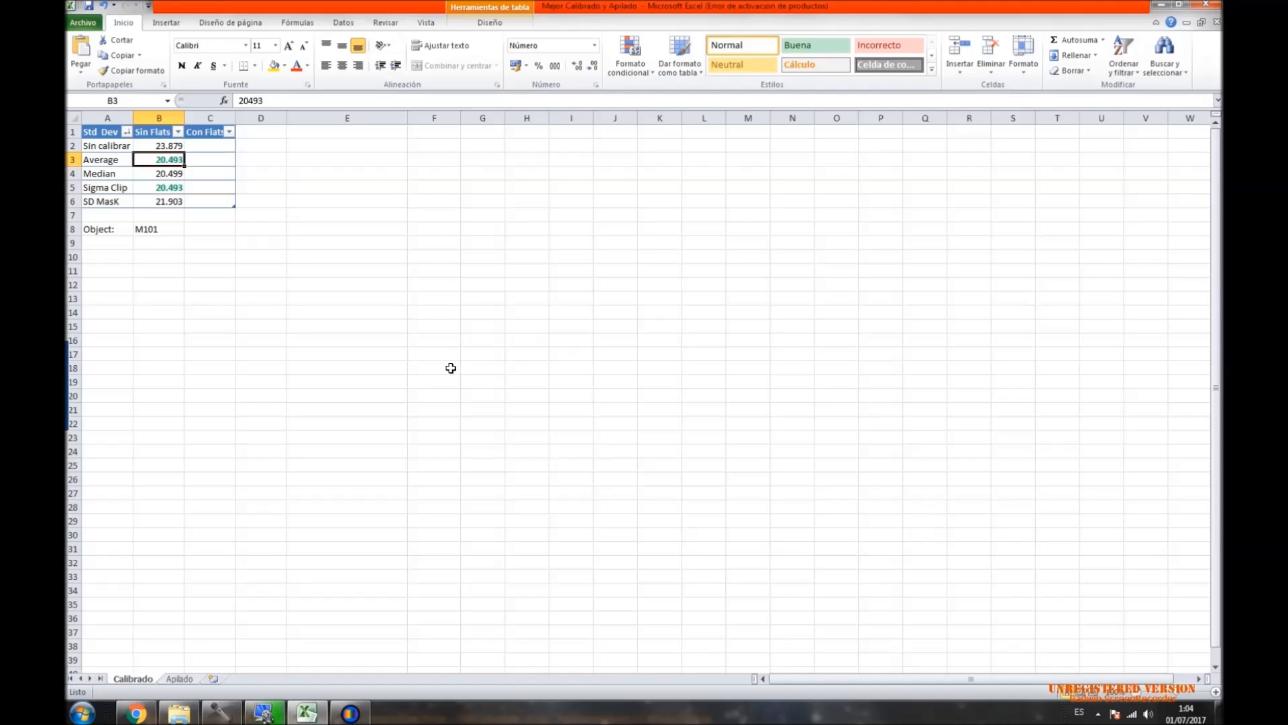
key(Down)
key(Down)
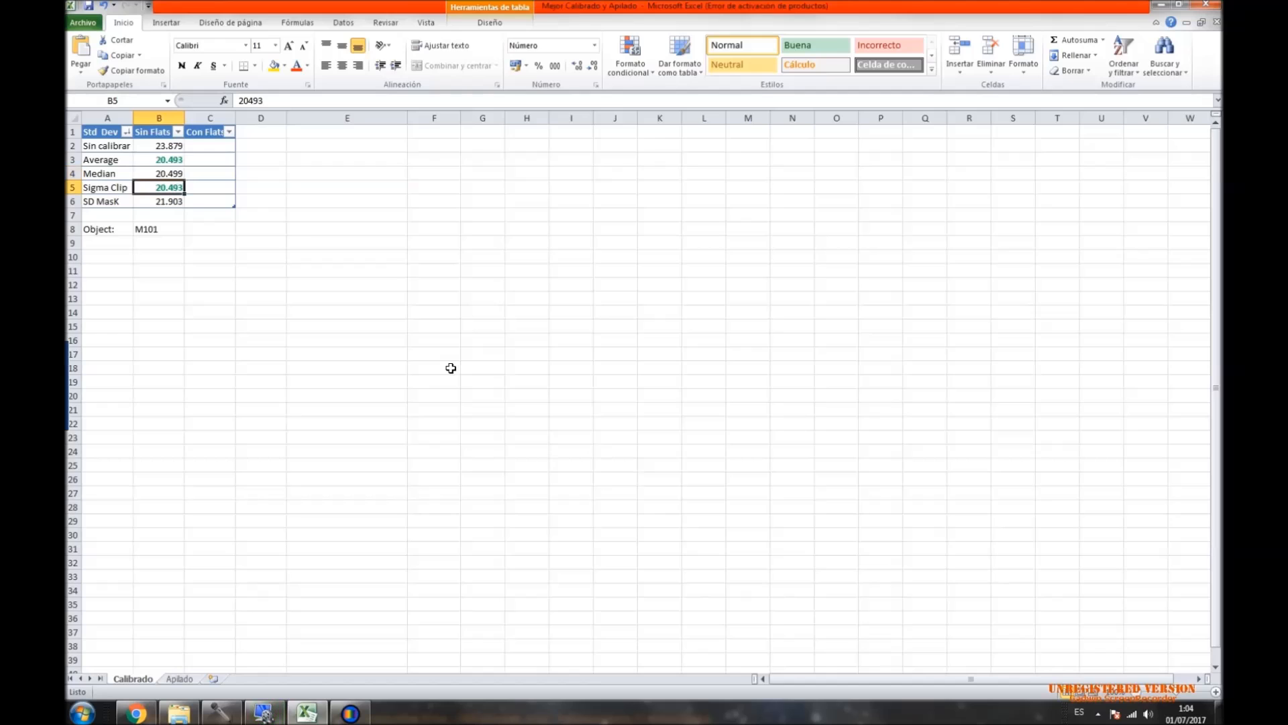
key(Up)
key(Up)
key(Down)
key(Down)
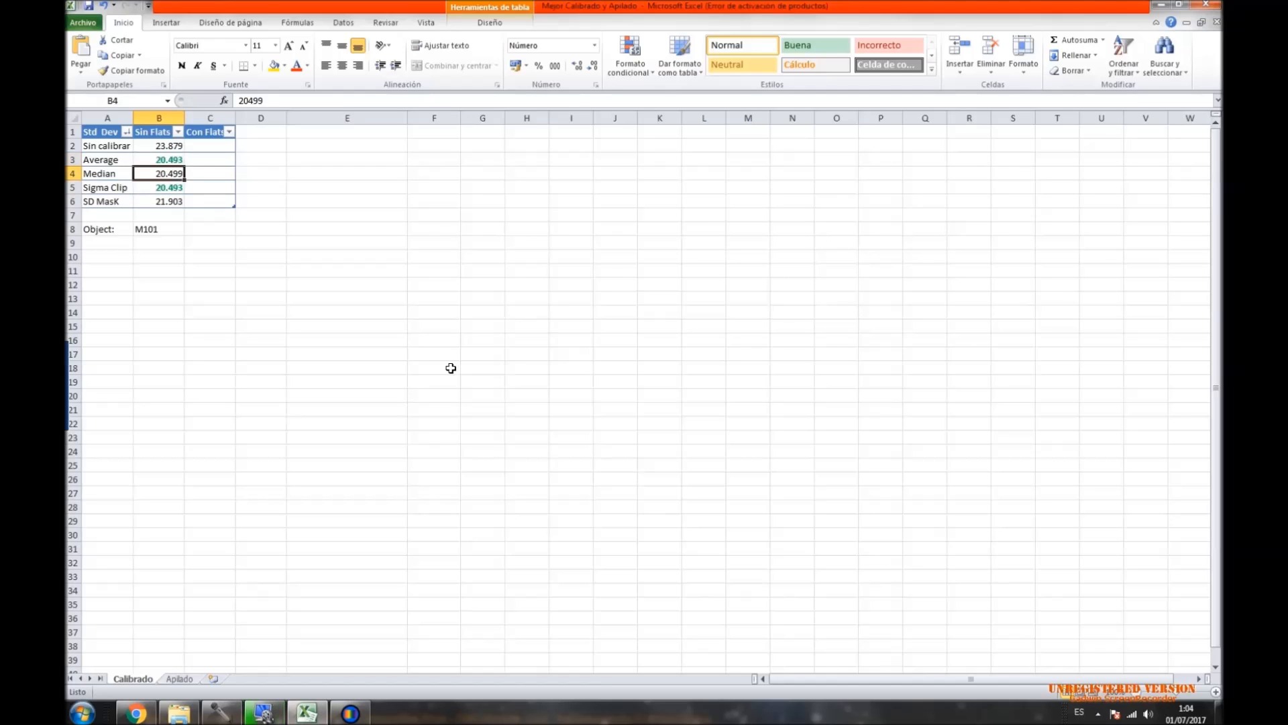
Go through the Con Flats column cells for the uncalibrated light and each combine method.
key(Right)
key(Down)
key(Up)
key(Up)
key(Up)
key(Down)
key(Down)
key(Down)
key(Up)
key(Up)
key(Up)
key(Left)
key(Right)
key(Up)
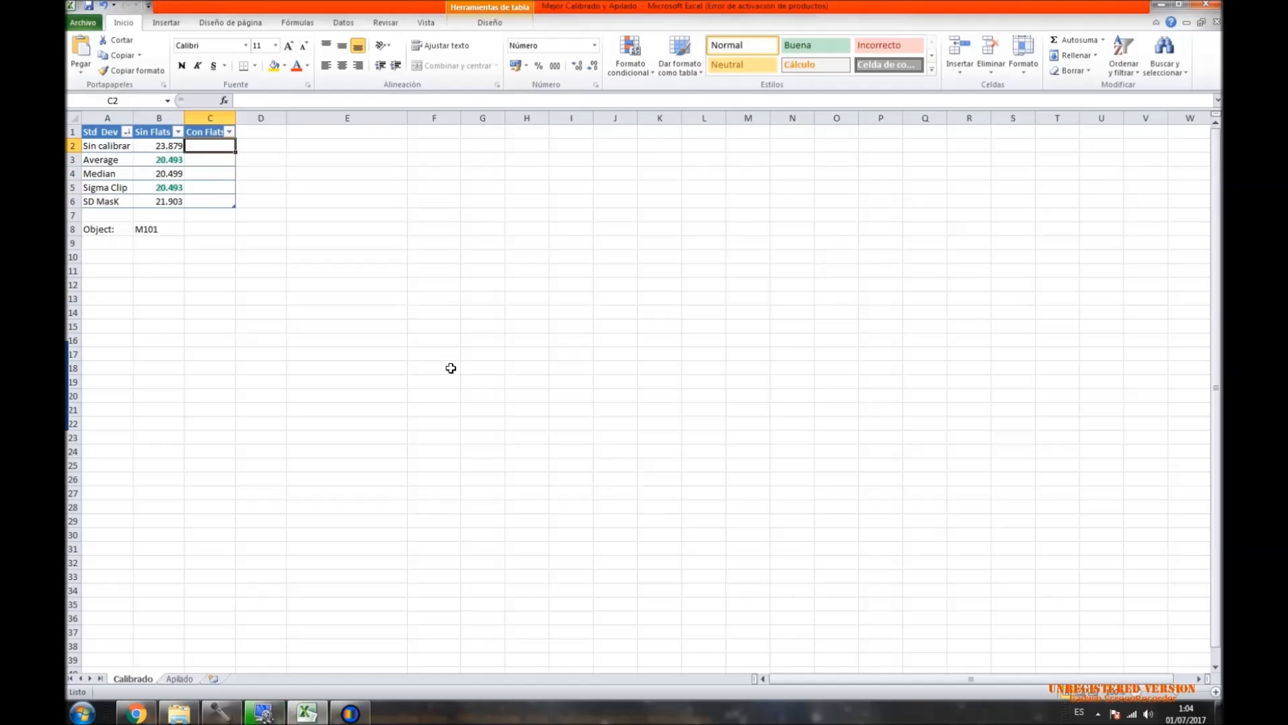
key(Down)
key(Down)
key(Down)
key(Down)
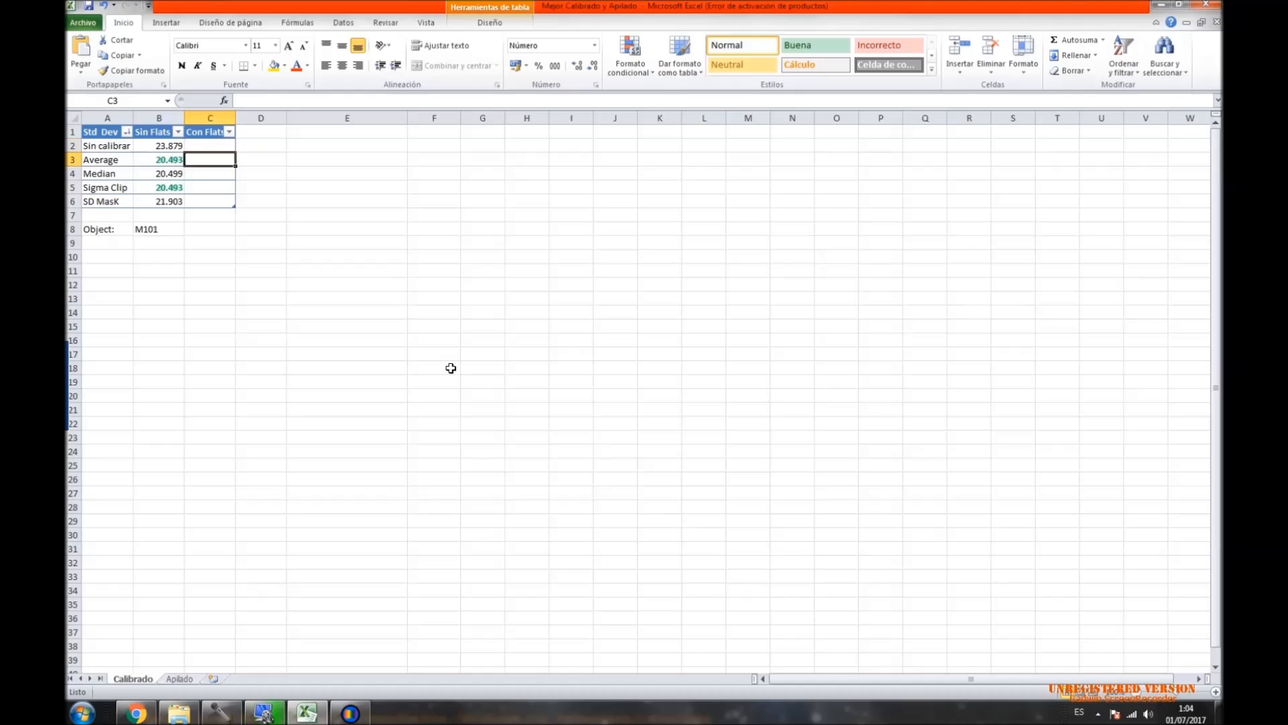
Switch to MaxIm DL, undo the SD Mask calibration of the light and add a FLAT group in Set Calibration.
click(349, 713)
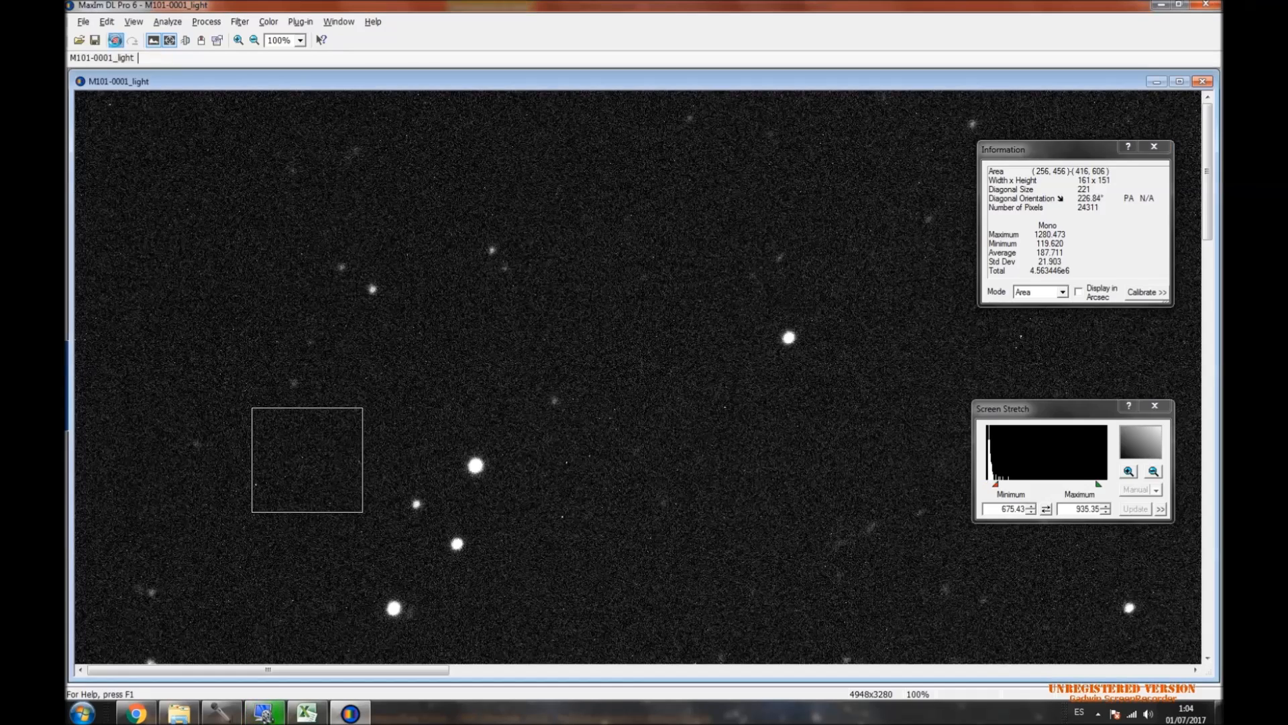
click(116, 41)
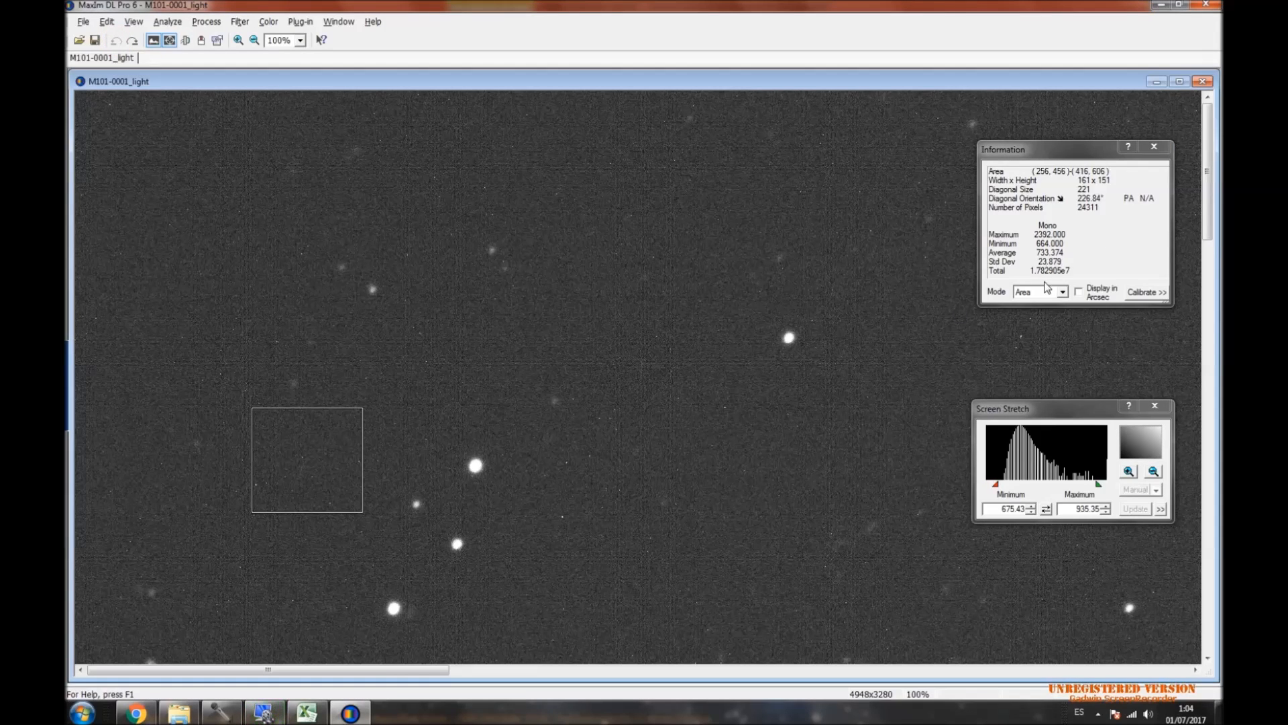
click(206, 22)
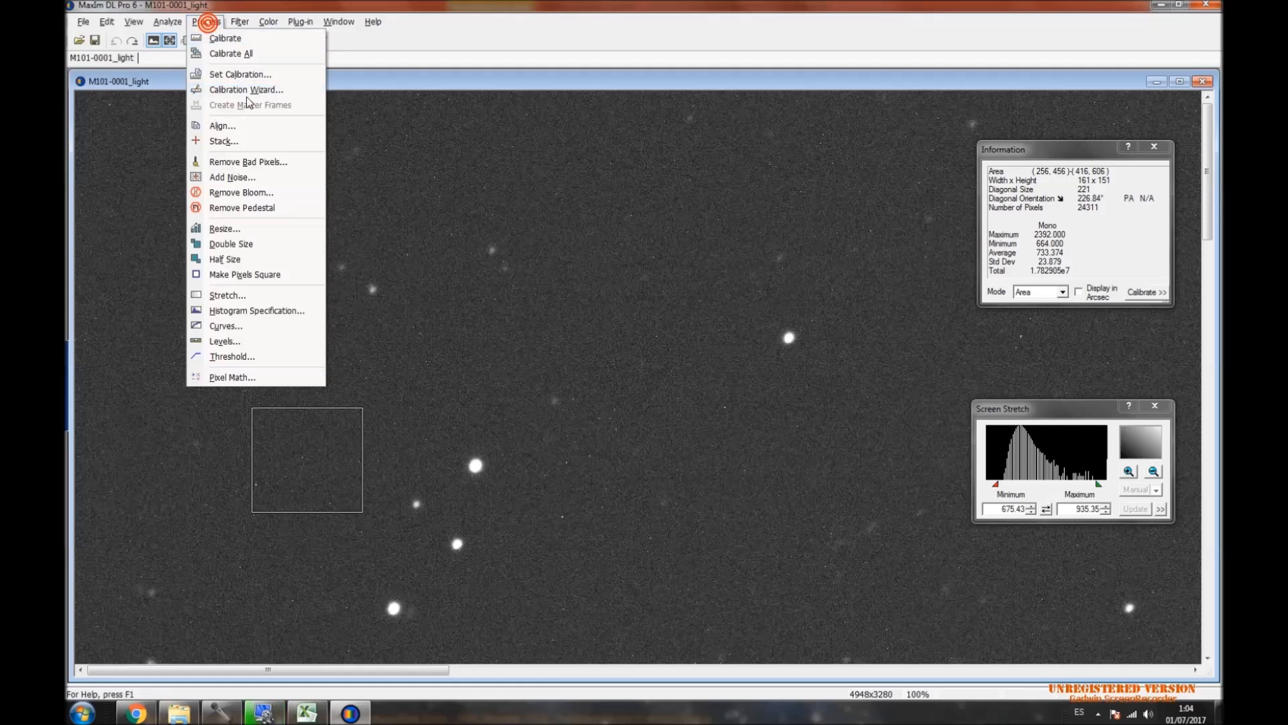
click(239, 74)
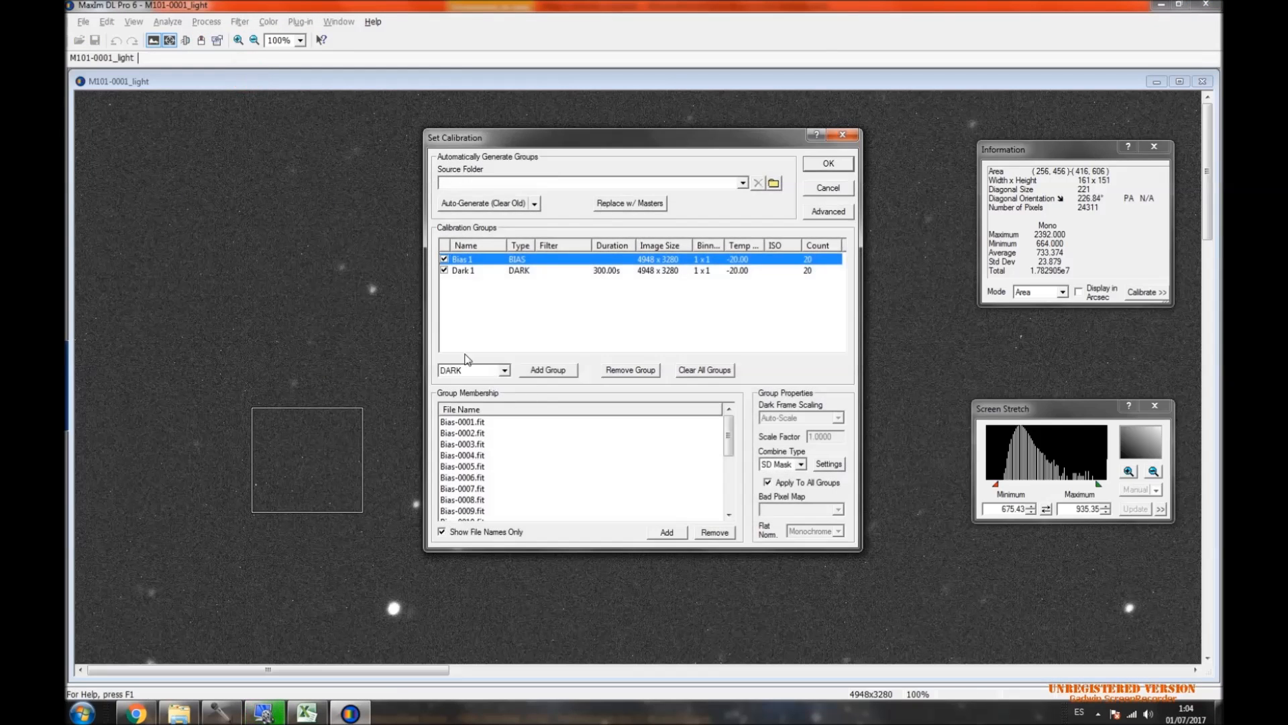
click(504, 371)
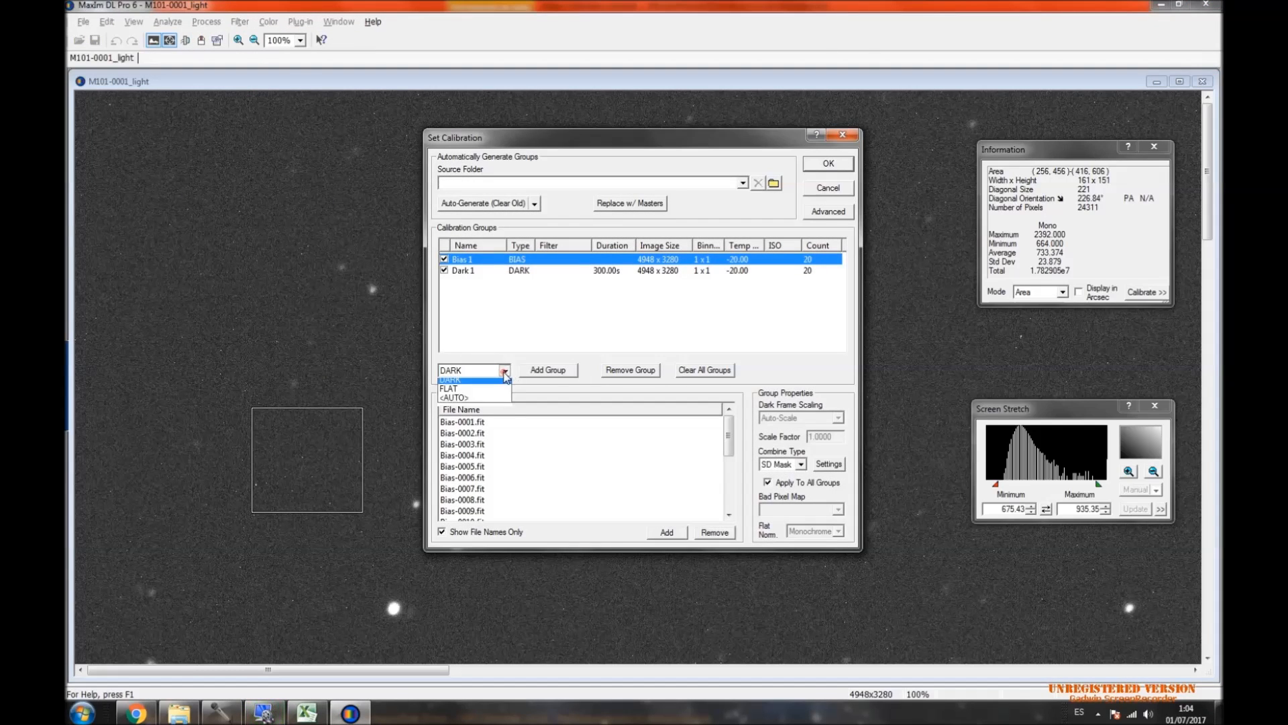
click(463, 388)
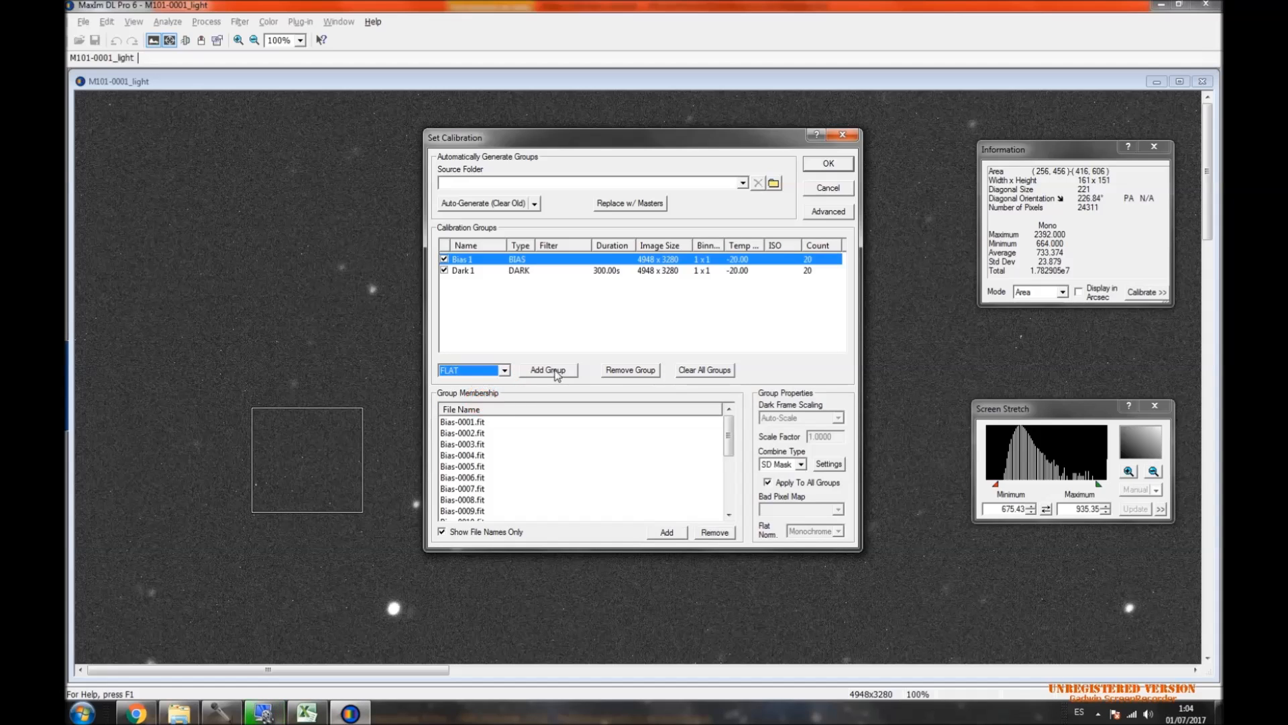
click(556, 373)
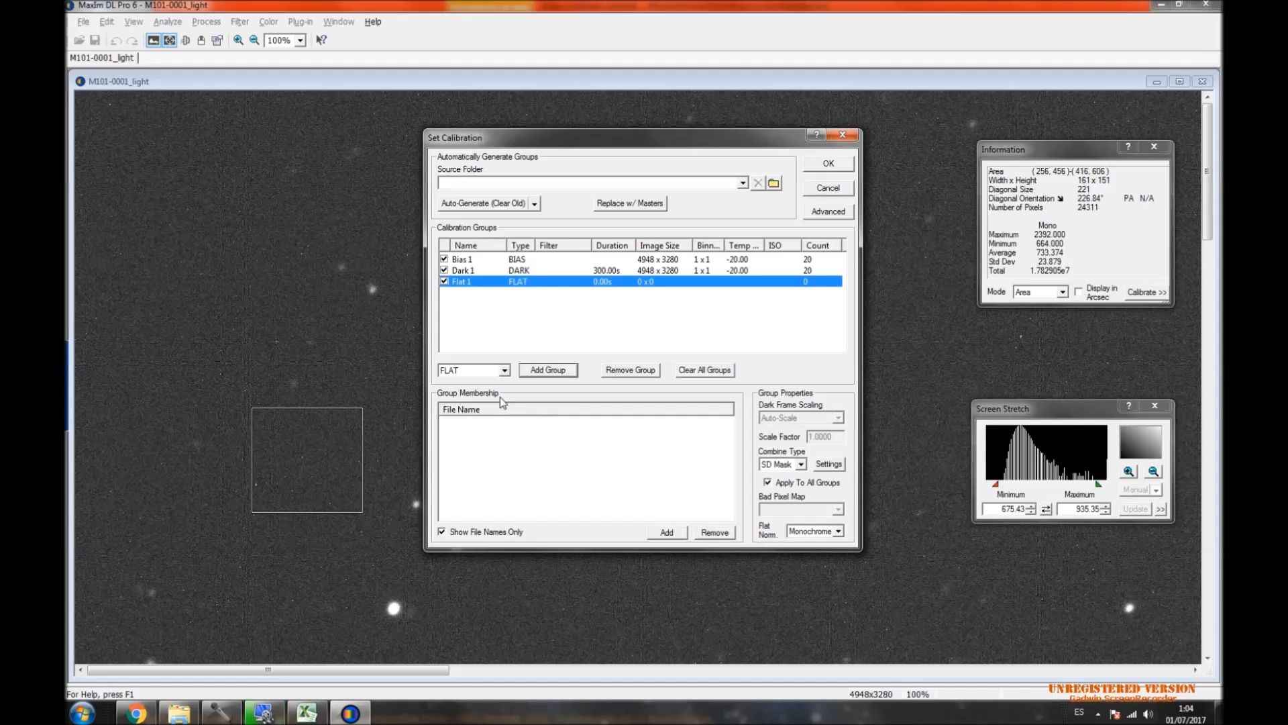
Start adding files to the flat group and browse from Calibrado to the Flats > QHY168C folder.
click(668, 533)
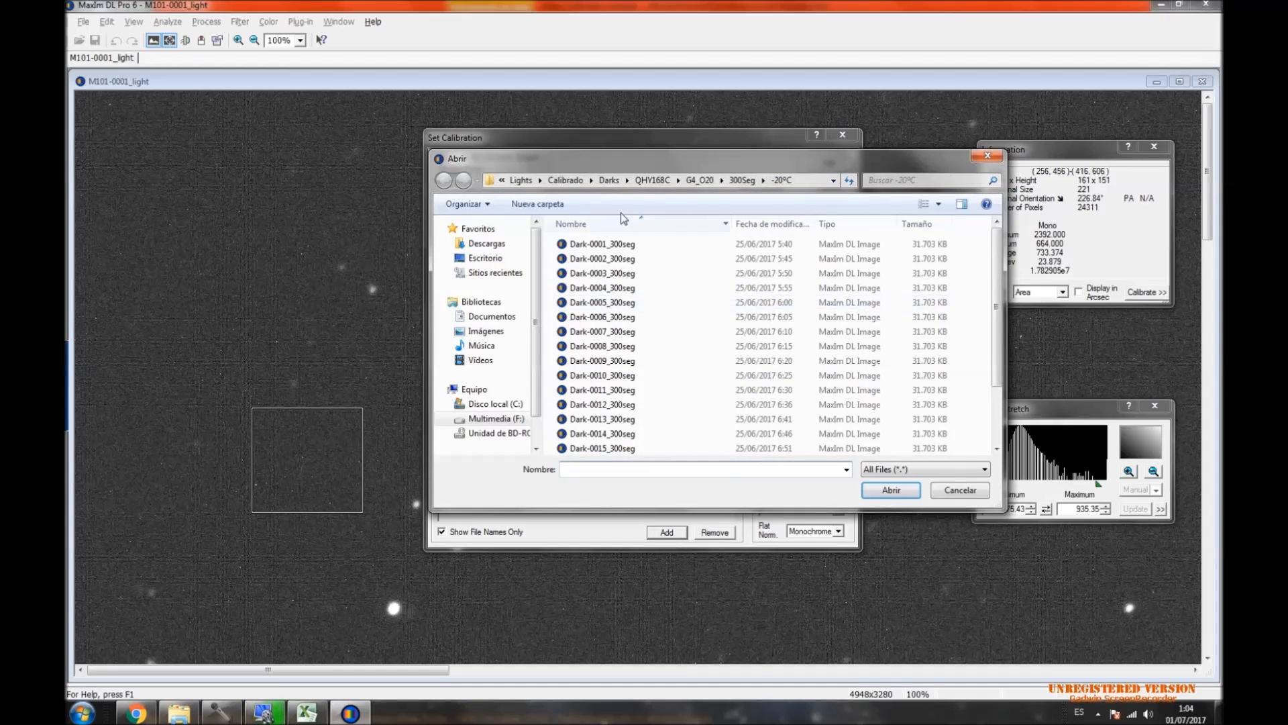
click(566, 180)
double_click(580, 275)
click(581, 246)
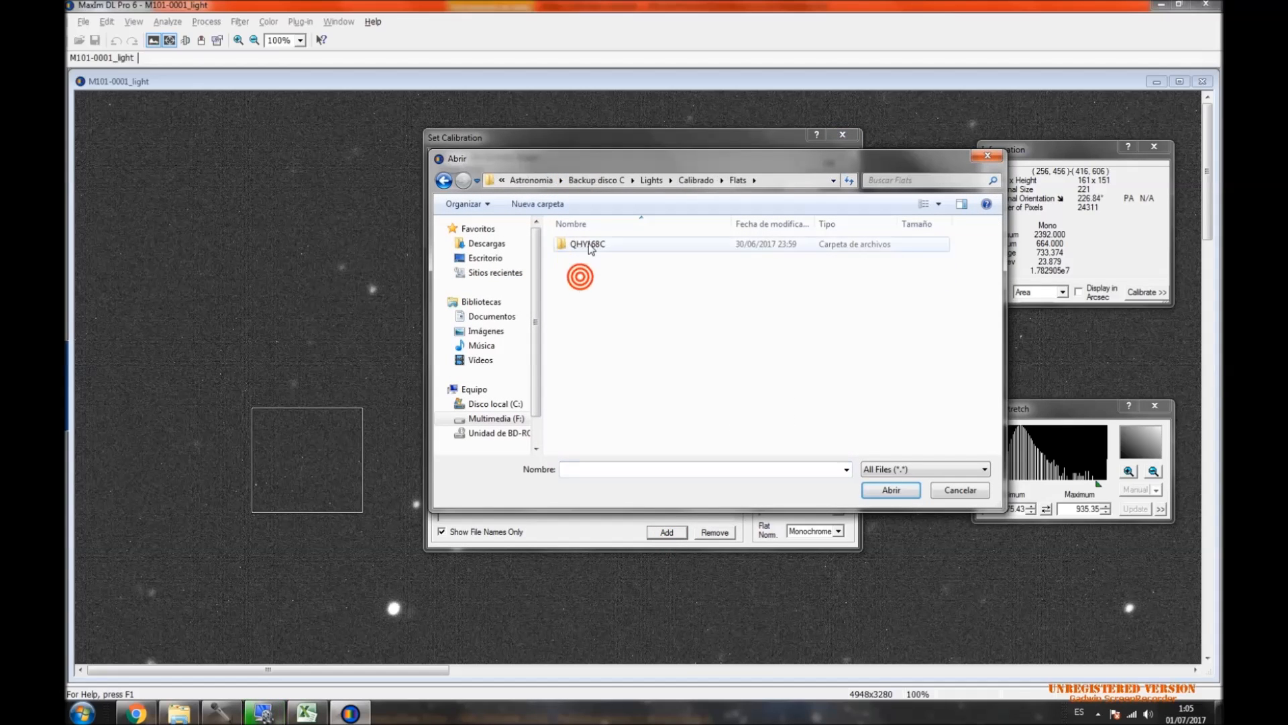
double_click(589, 250)
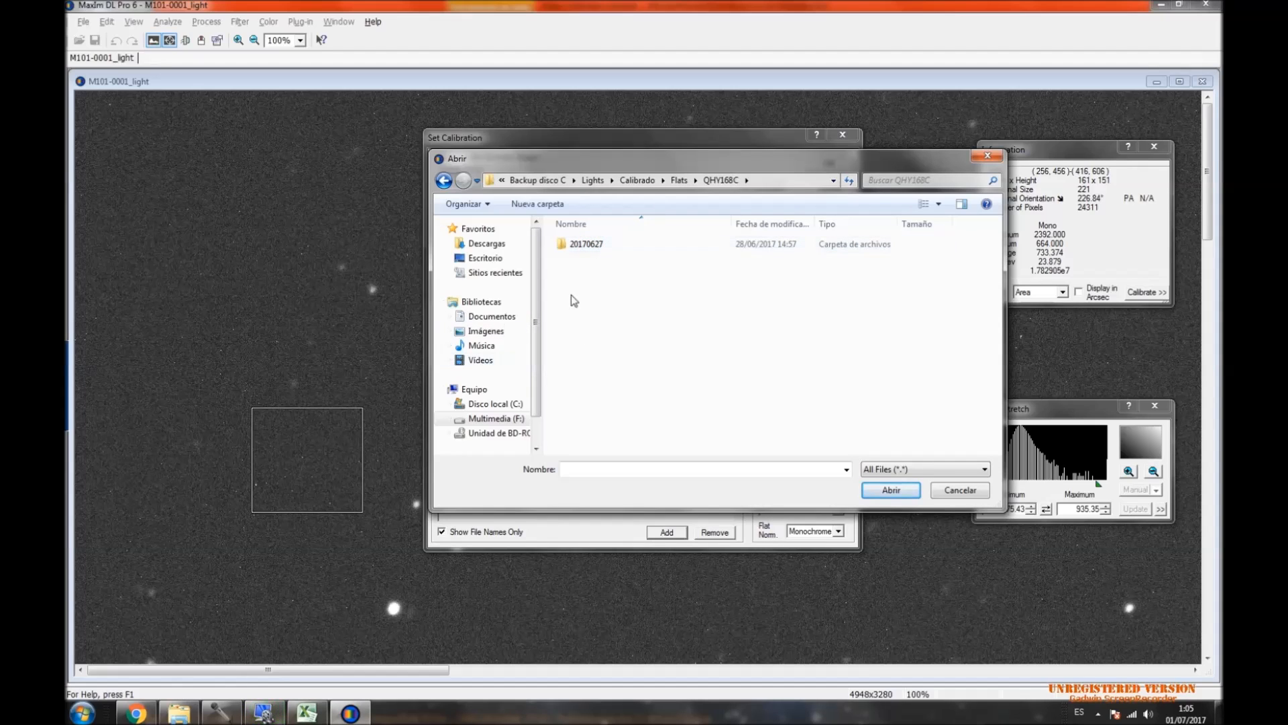
Check the capture dates of the lights in the M101_G4_300seg folder in Windows Explorer, and return to MaxIm DL's file selection.
click(178, 712)
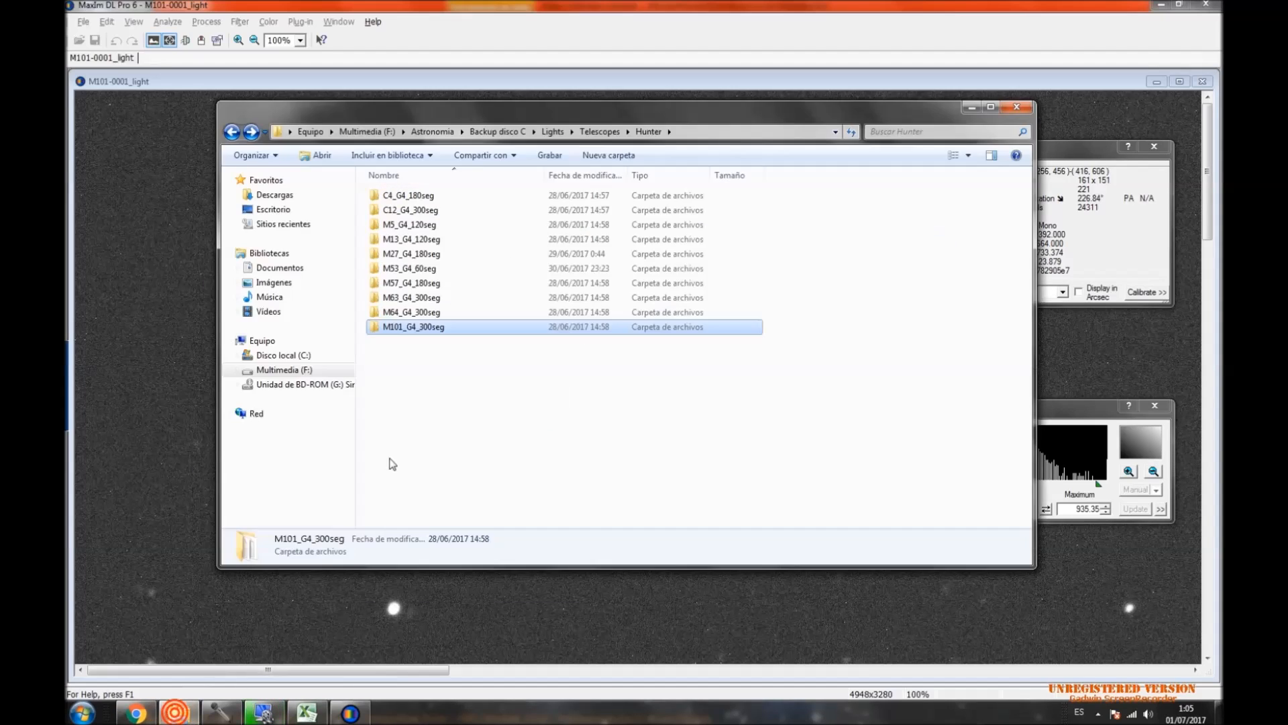
double_click(430, 328)
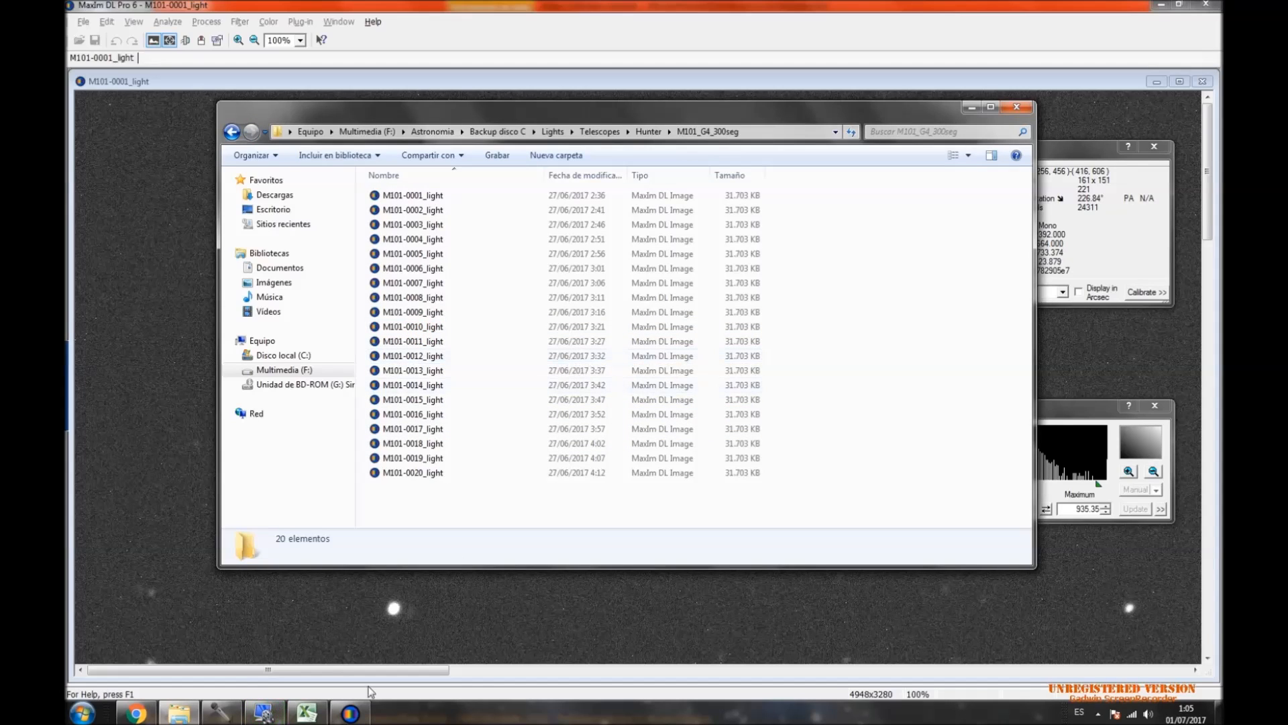
click(350, 713)
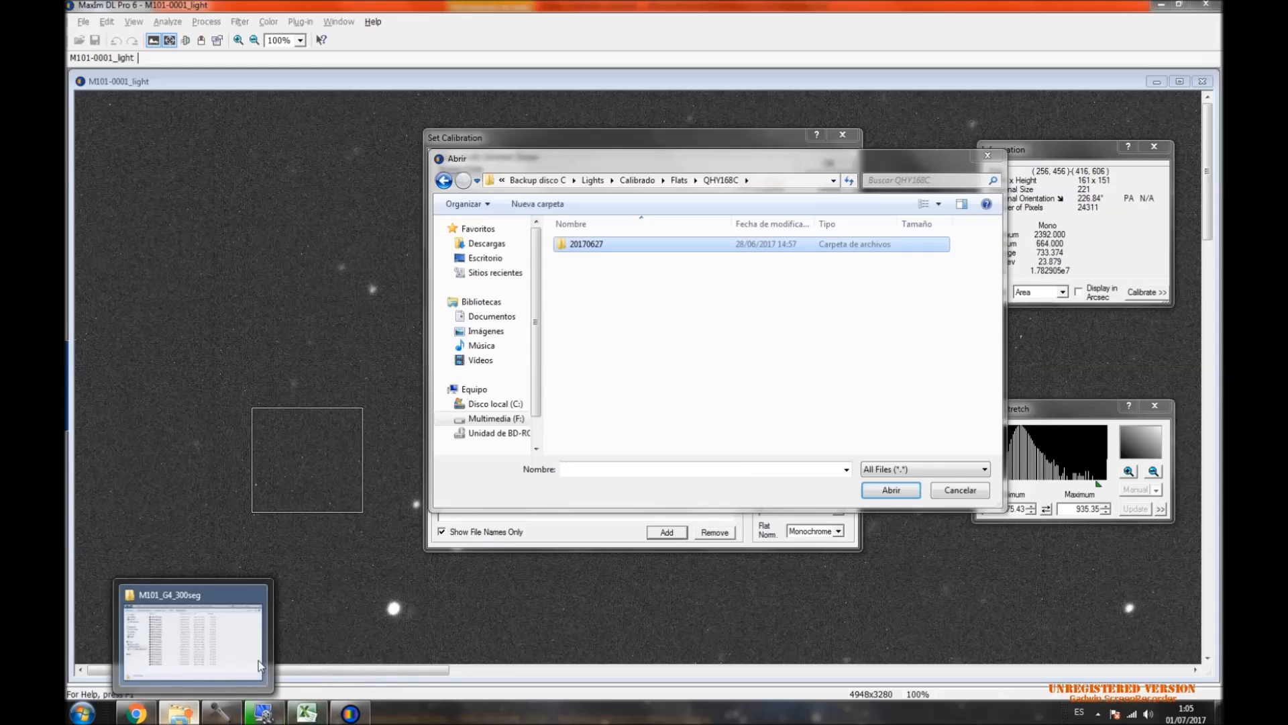
Add Flat-0060 through Flat-0150 from 20170627 > G4&O20 > Foco Primario to the flat group and set the combine type to Average.
double_click(588, 244)
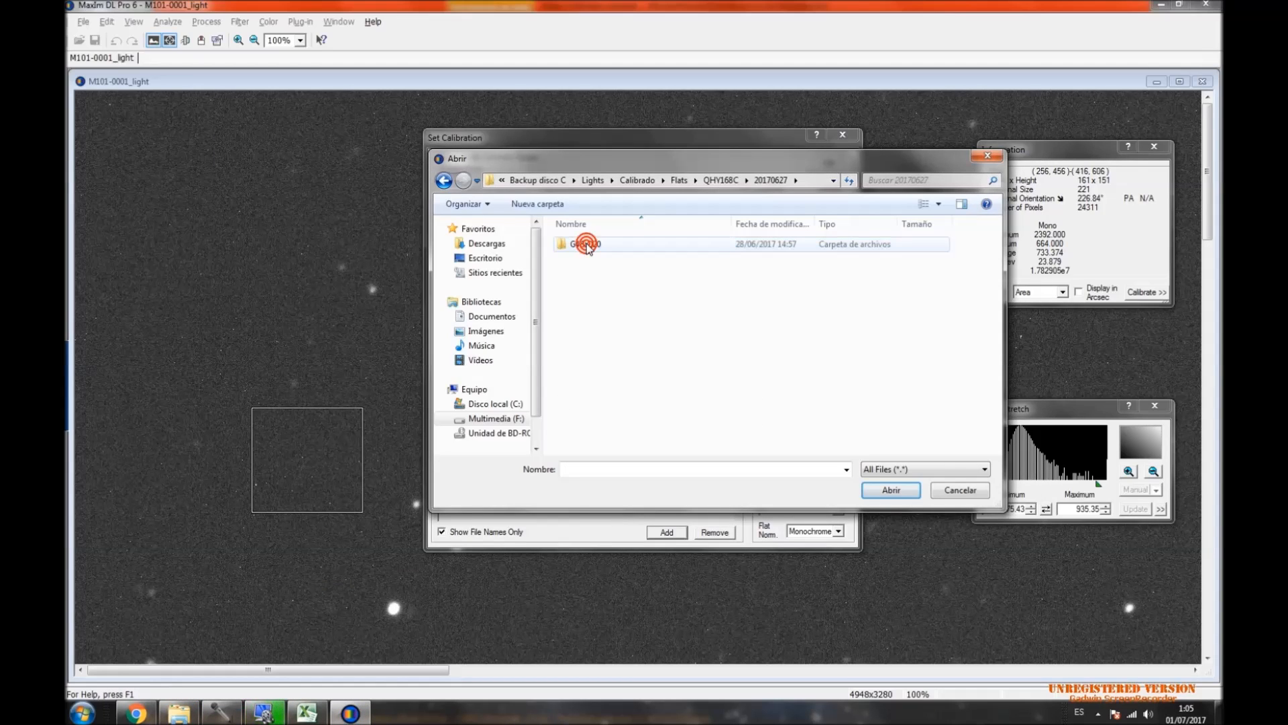
double_click(589, 245)
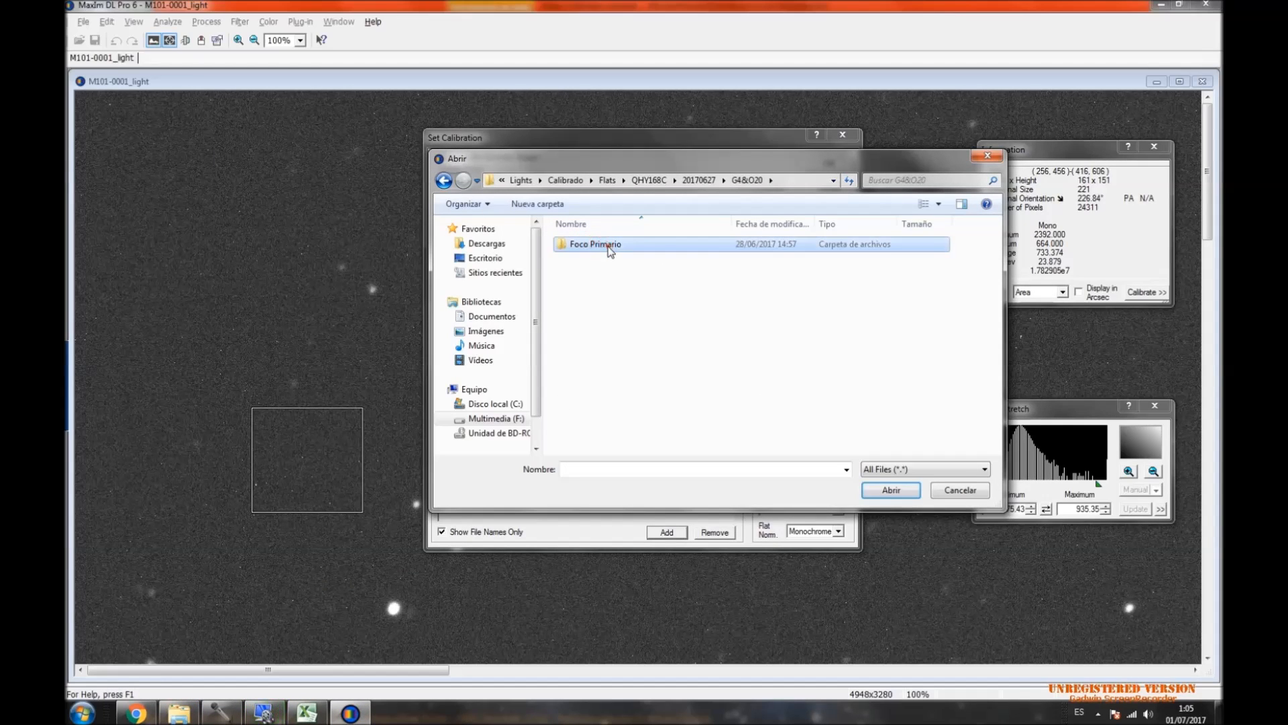
double_click(604, 246)
click(608, 246)
scroll(604, 349, down, 10)
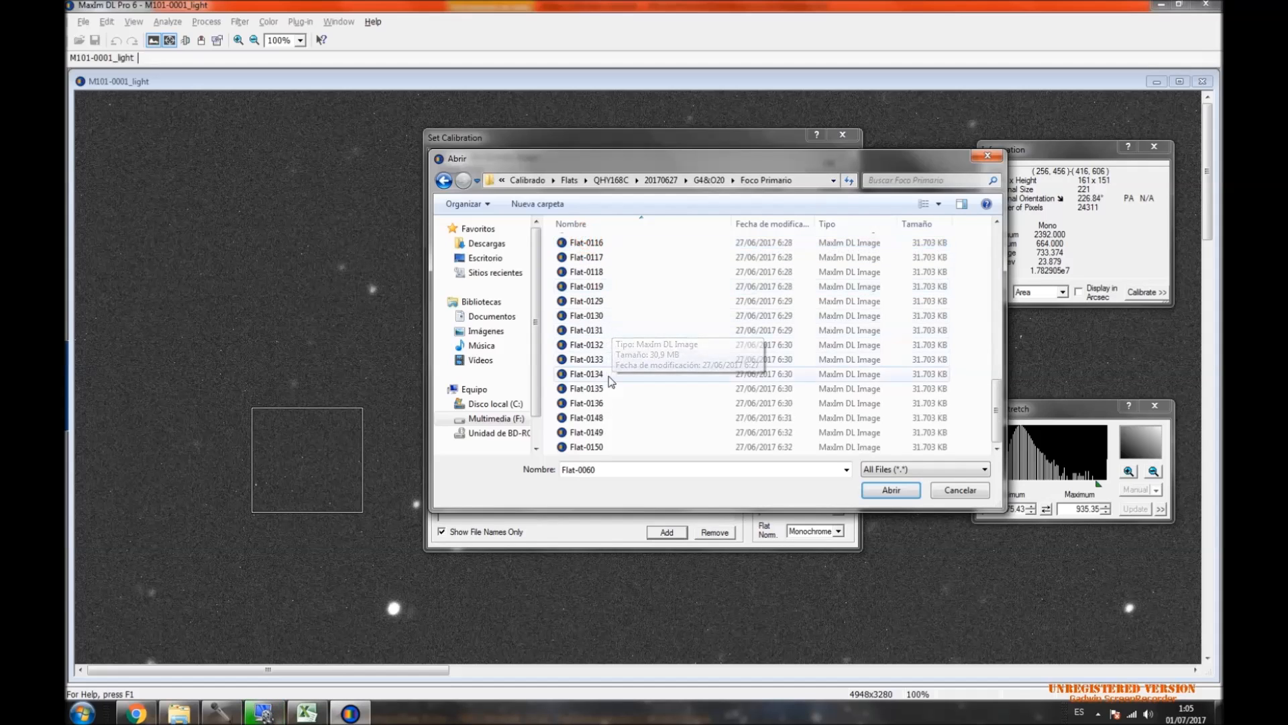
shift+click(626, 447)
click(891, 490)
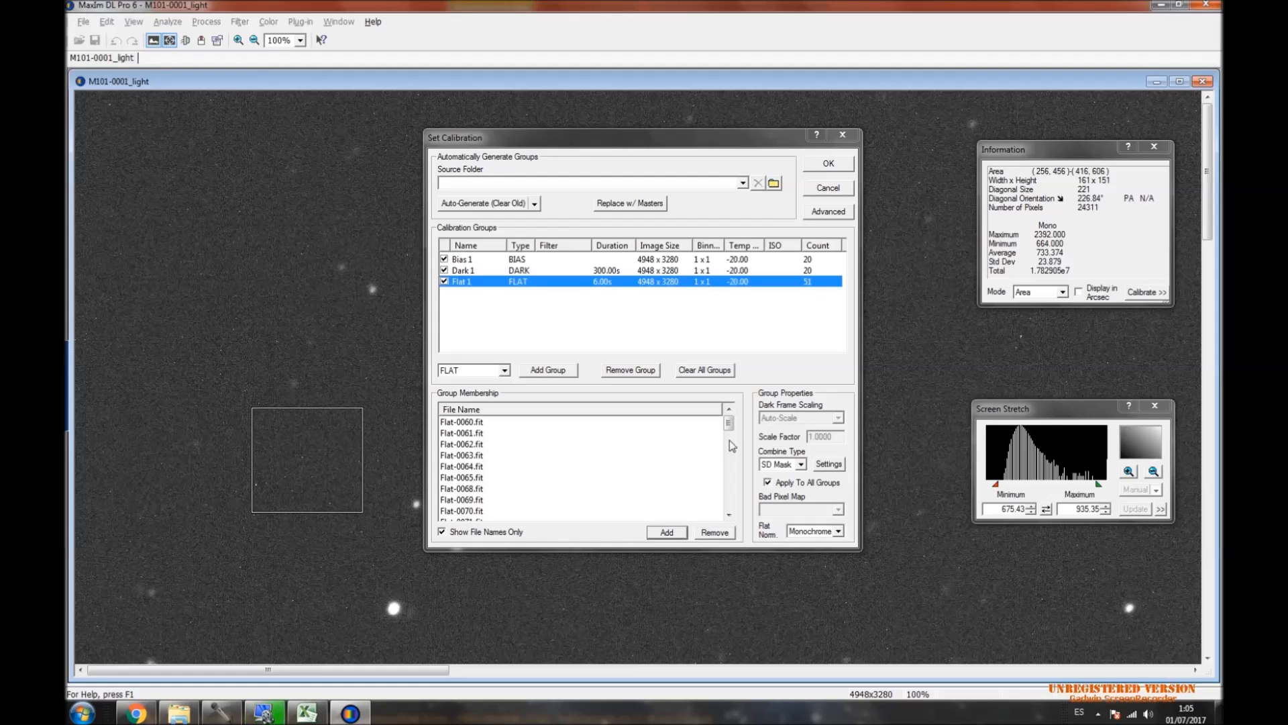
click(801, 465)
click(797, 477)
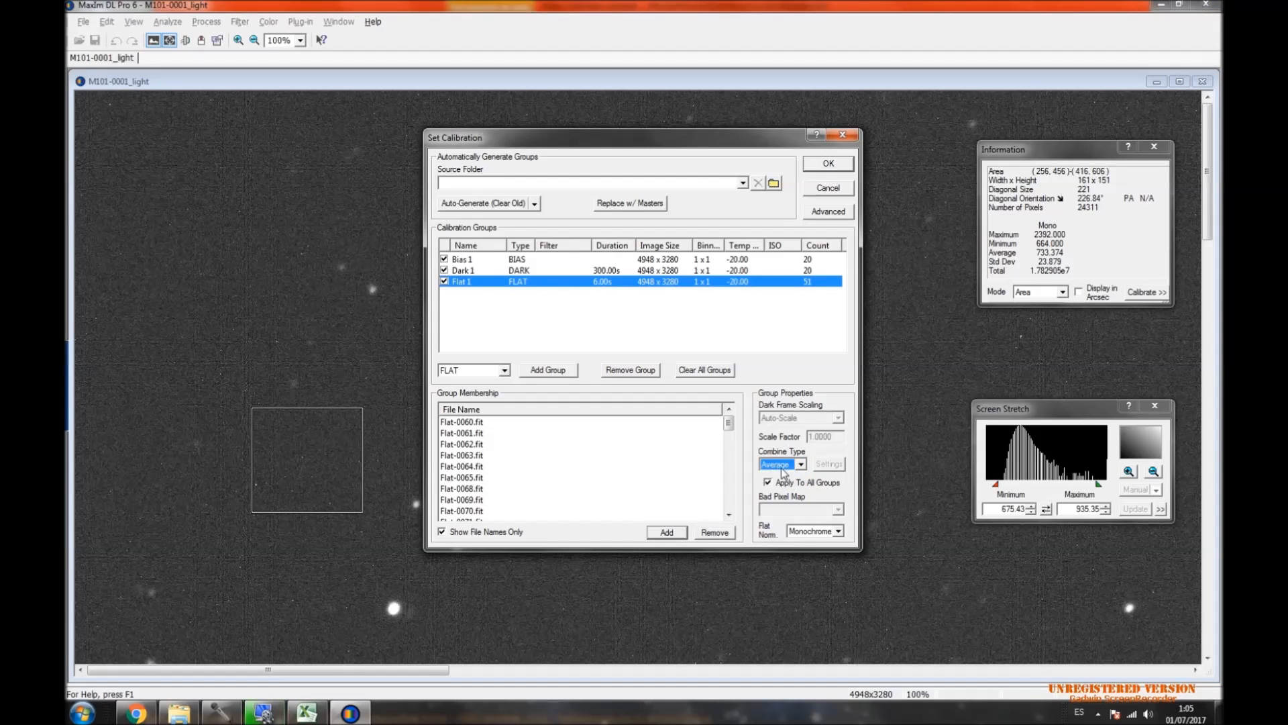
Switch to Excel and check the Average row's cells under Sin Flats and Con Flats.
click(307, 712)
click(207, 161)
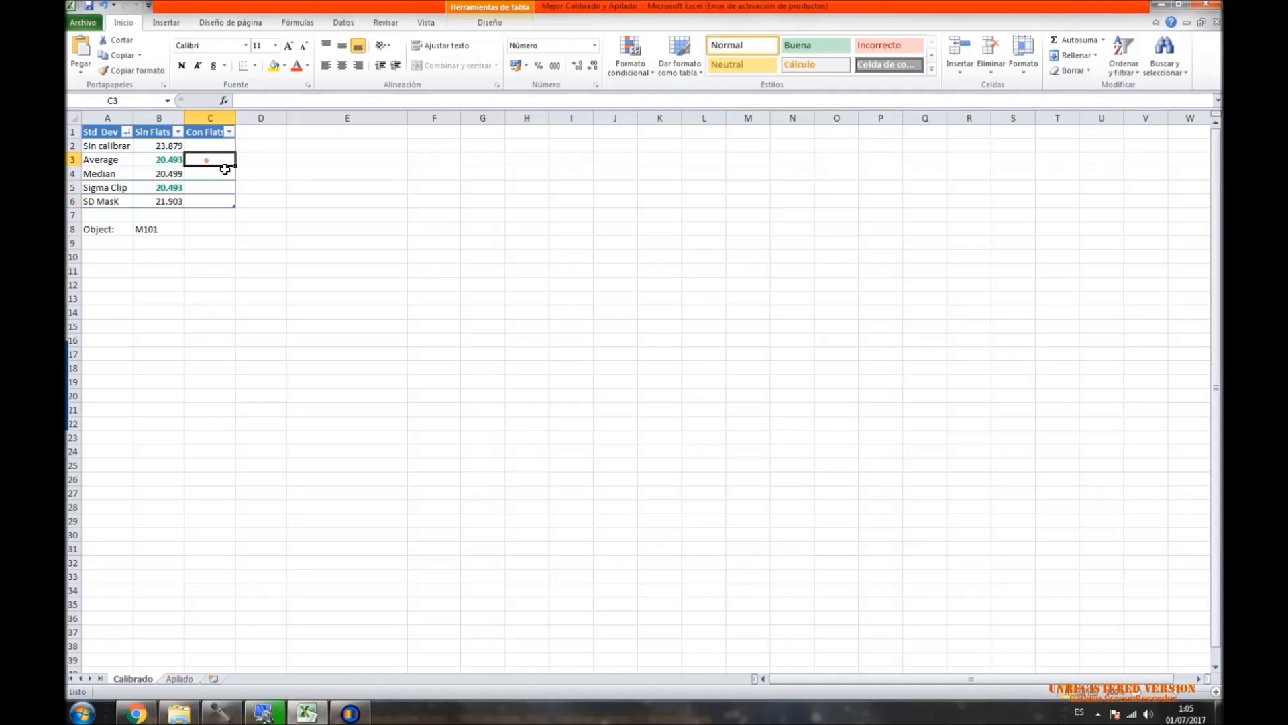
key(Left)
key(Right)
key(Down)
key(Up)
Switch back to MaxIm DL, accept the calibration settings including the Advanced Calibration options, and calibrate the M101-0001_light image.
click(349, 713)
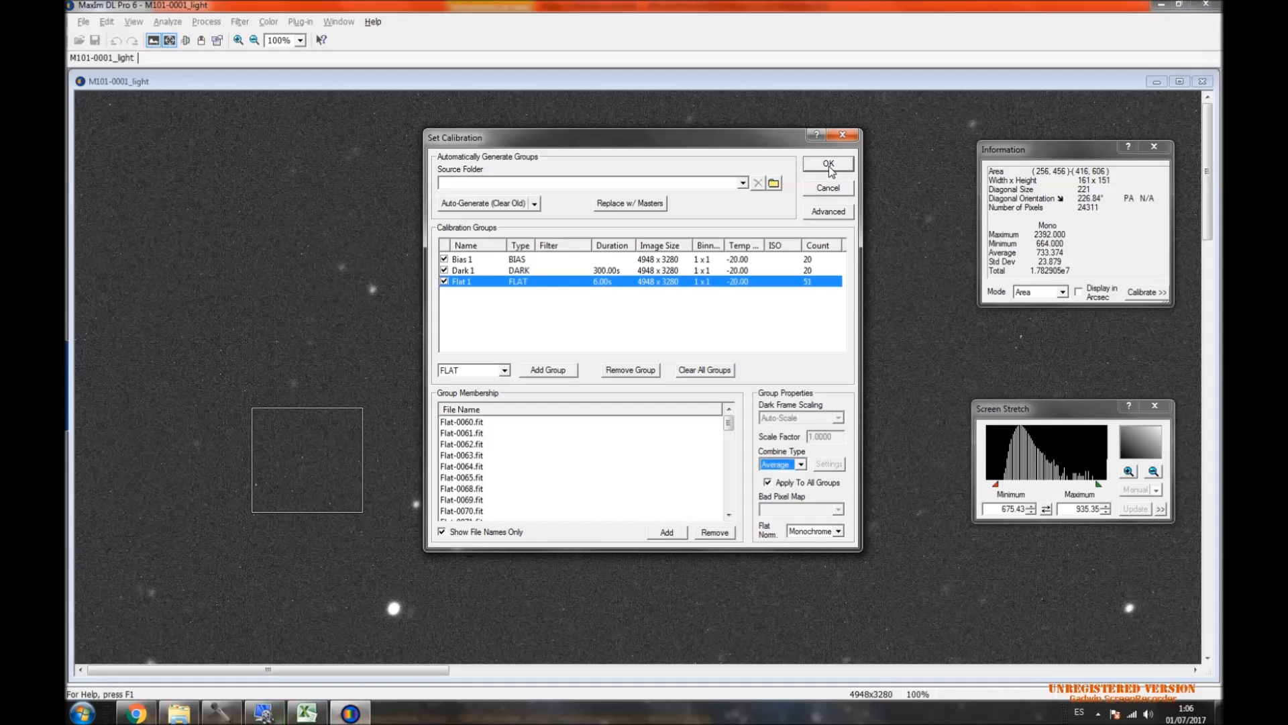
click(829, 212)
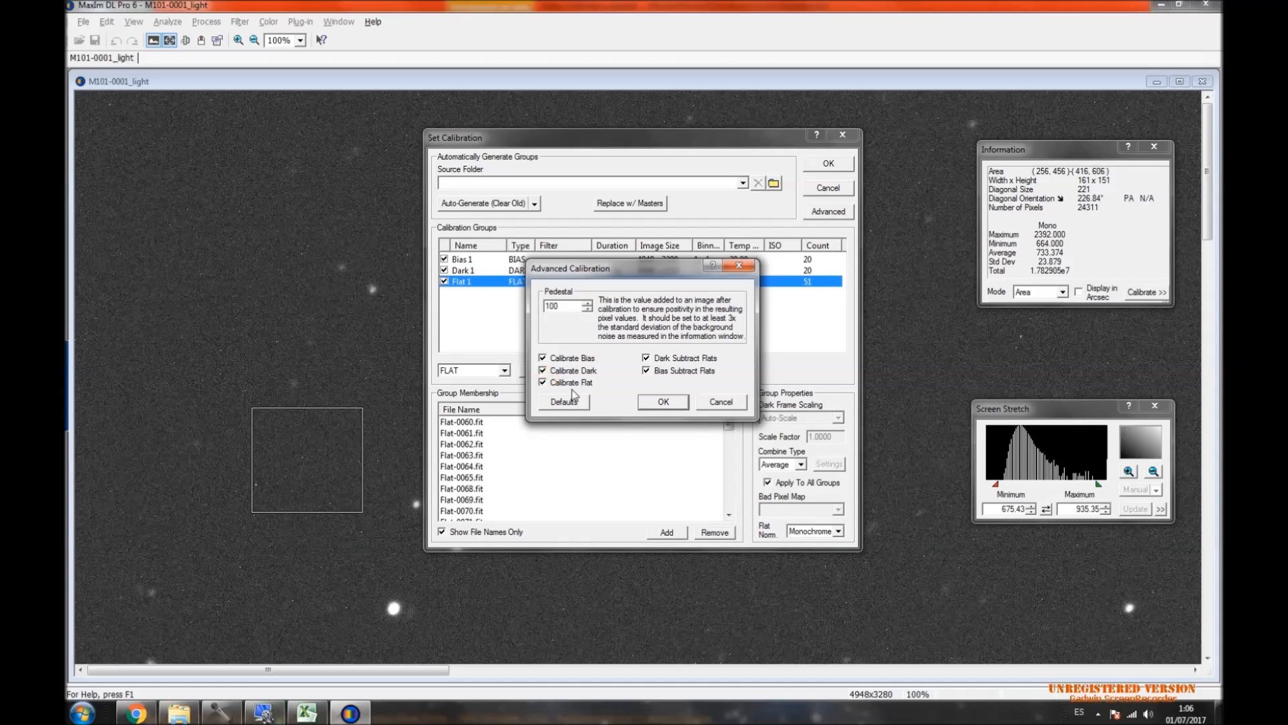
click(670, 401)
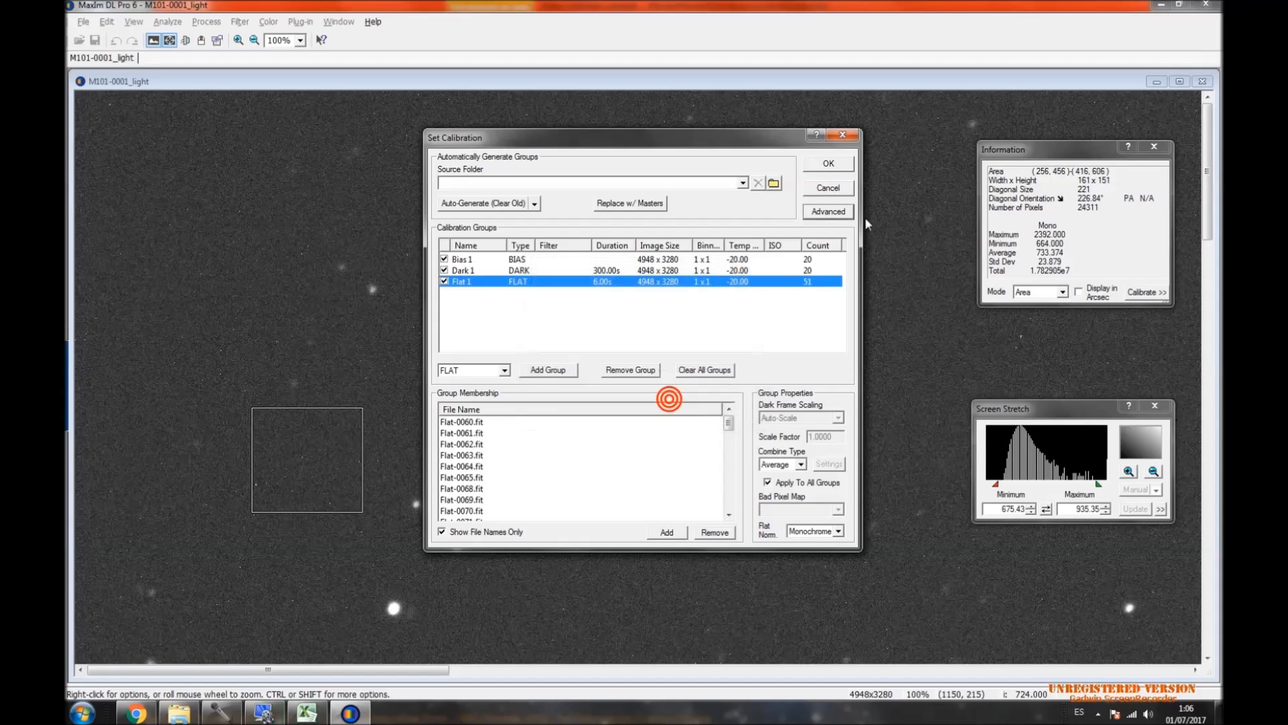
click(834, 165)
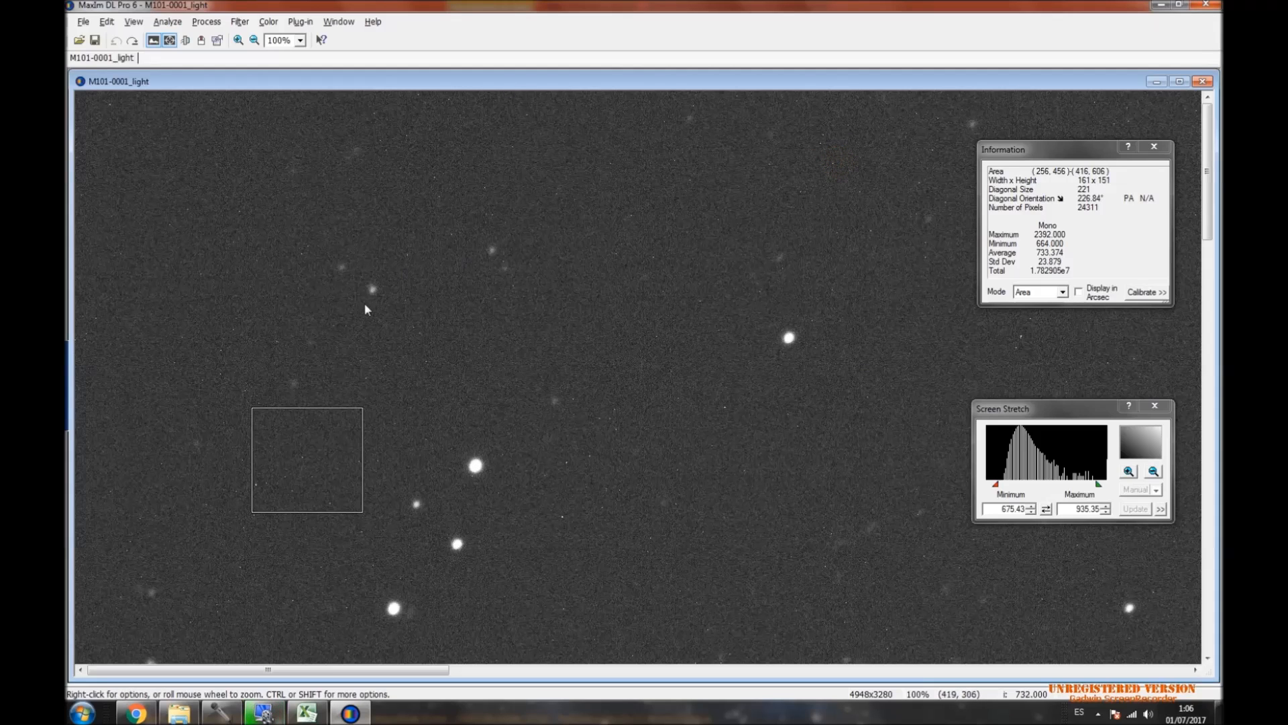
click(211, 25)
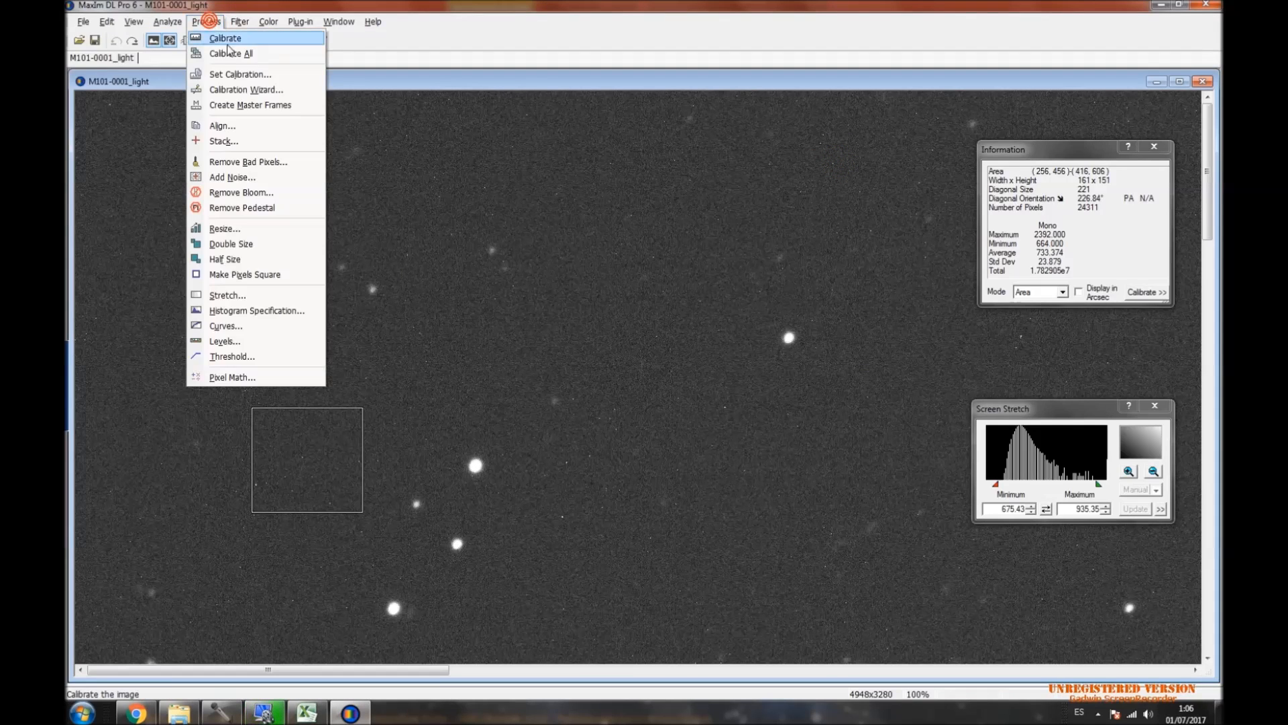
click(229, 35)
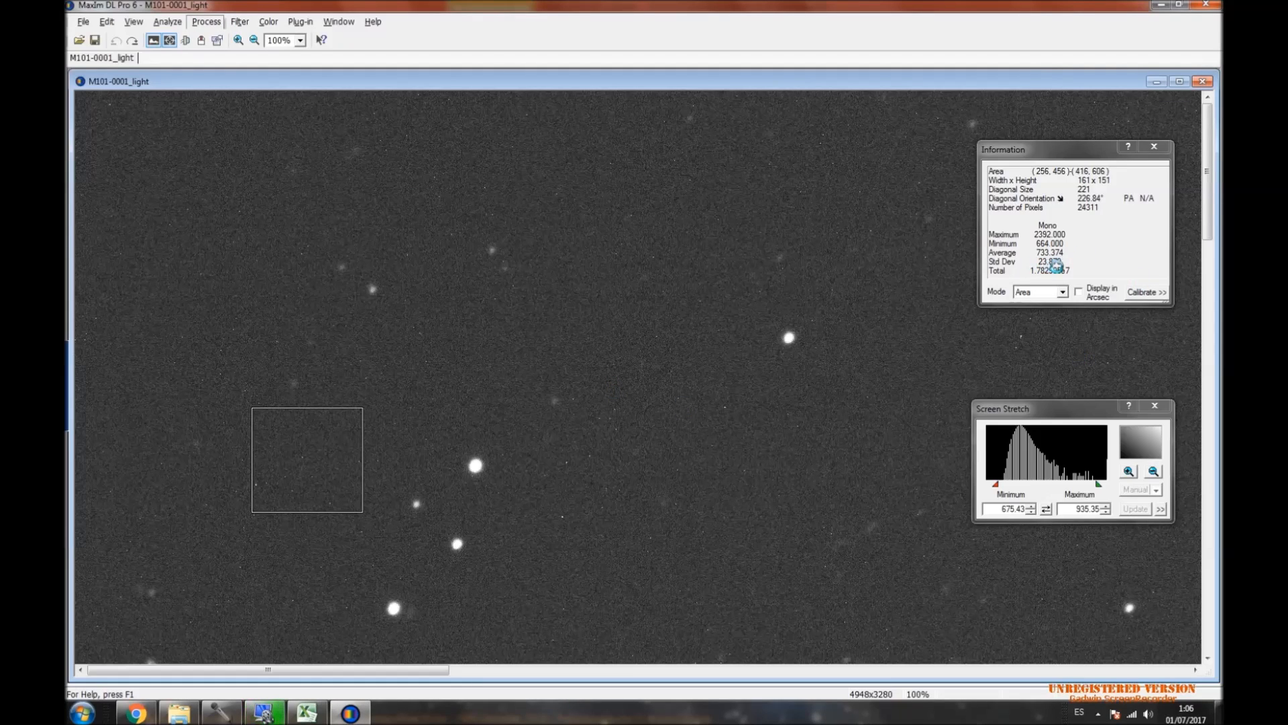
Switch to Excel and review the Average row from its label across to the Con Flats column.
mouse_move(339, 712)
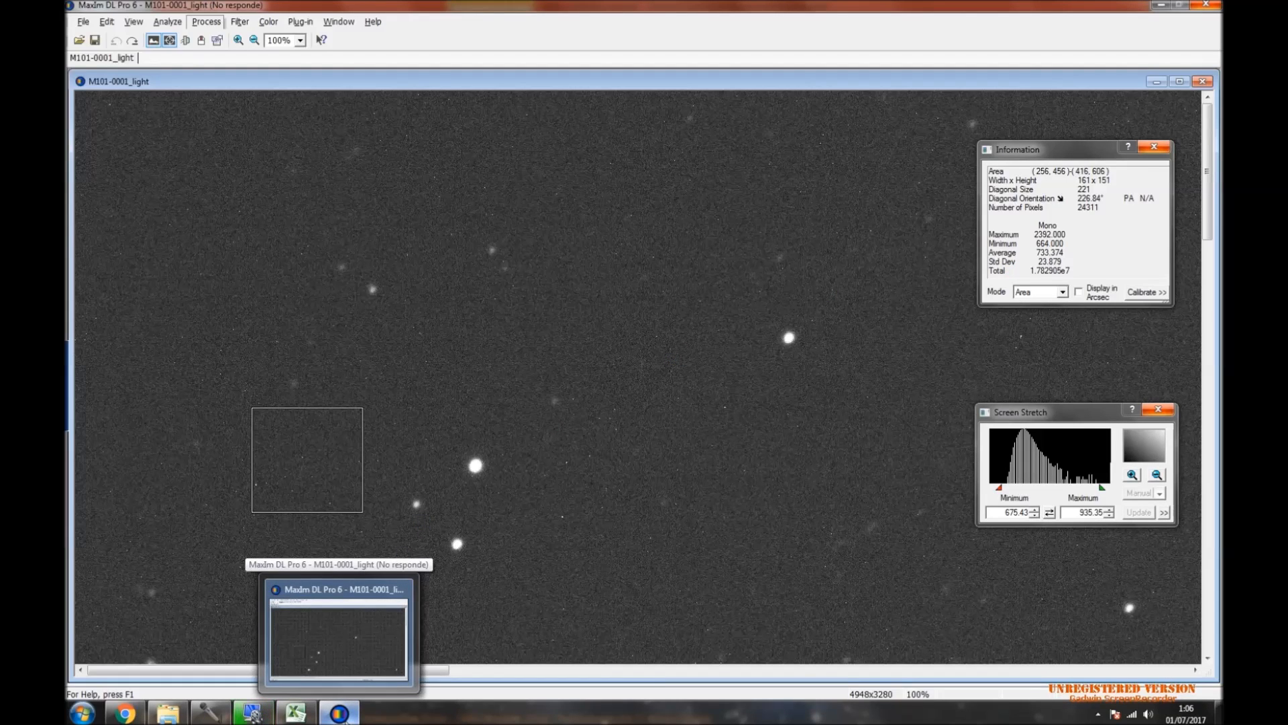
click(296, 712)
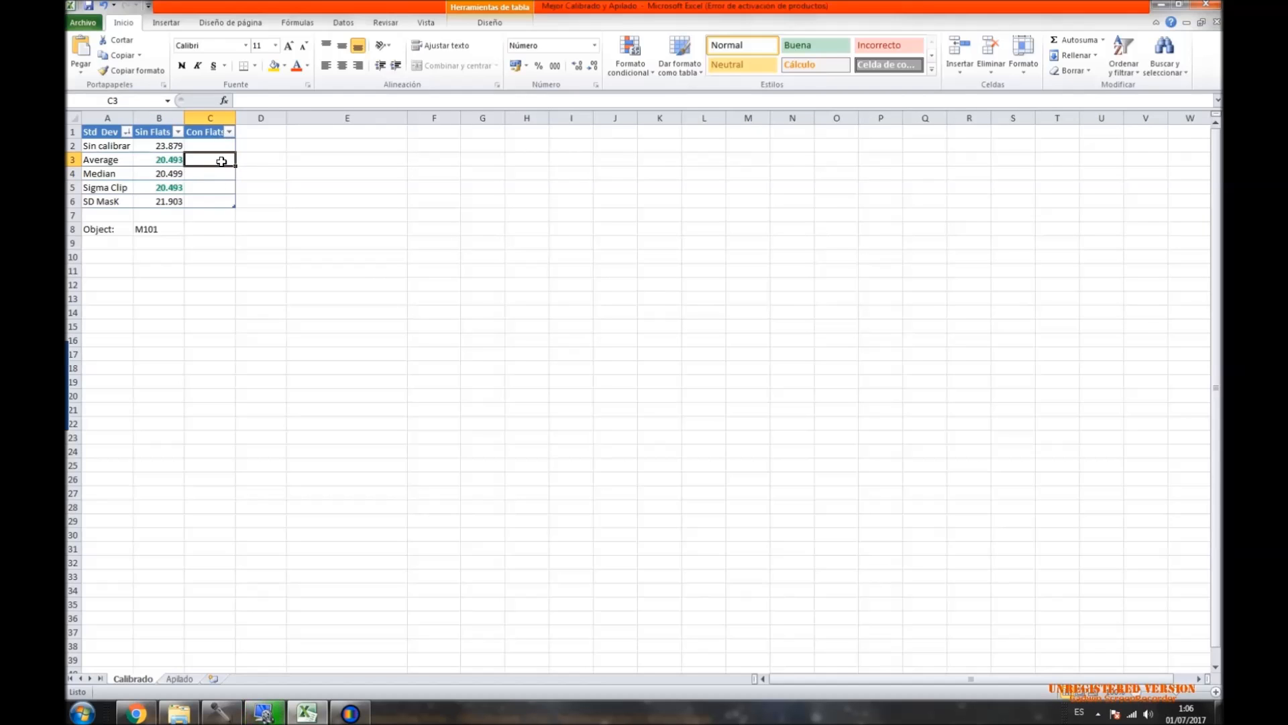
key(Left)
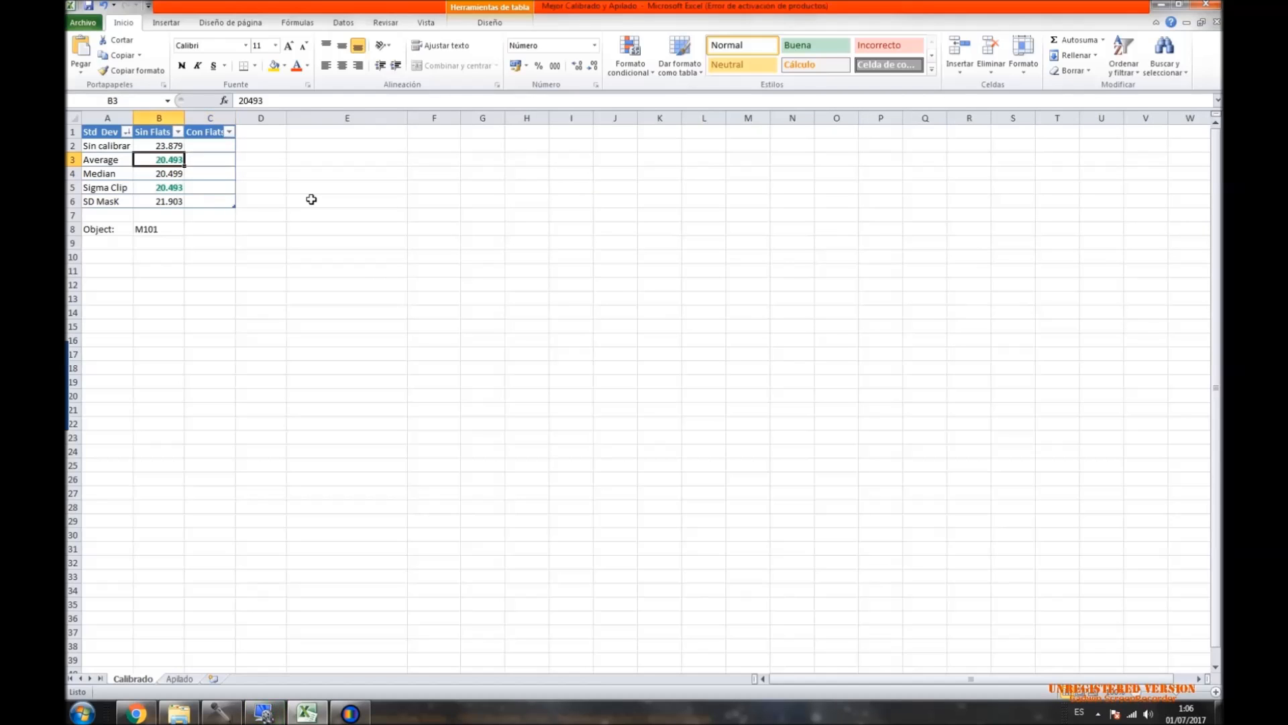
key(Left)
key(Right)
key(Right)
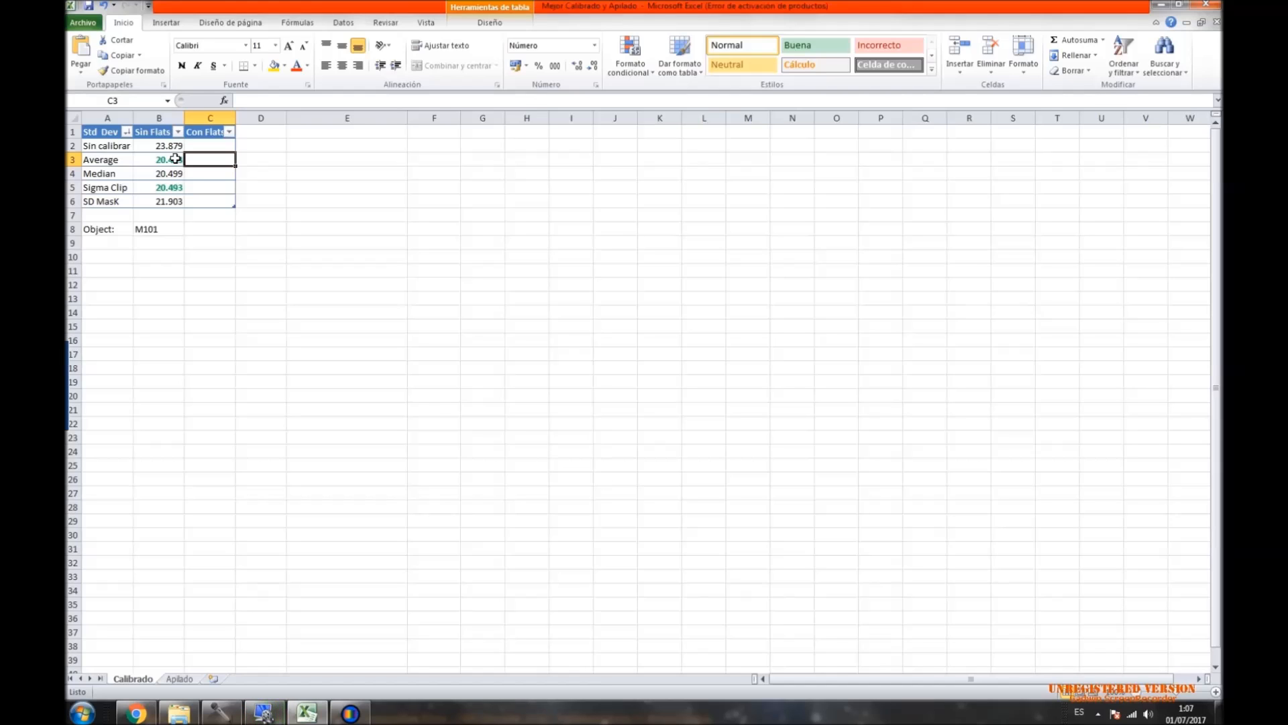
Go through the Con Flats cells from the Average row to the SD Mask row and return to the Average row under Sin Flats.
key(Down)
key(Down)
key(Down)
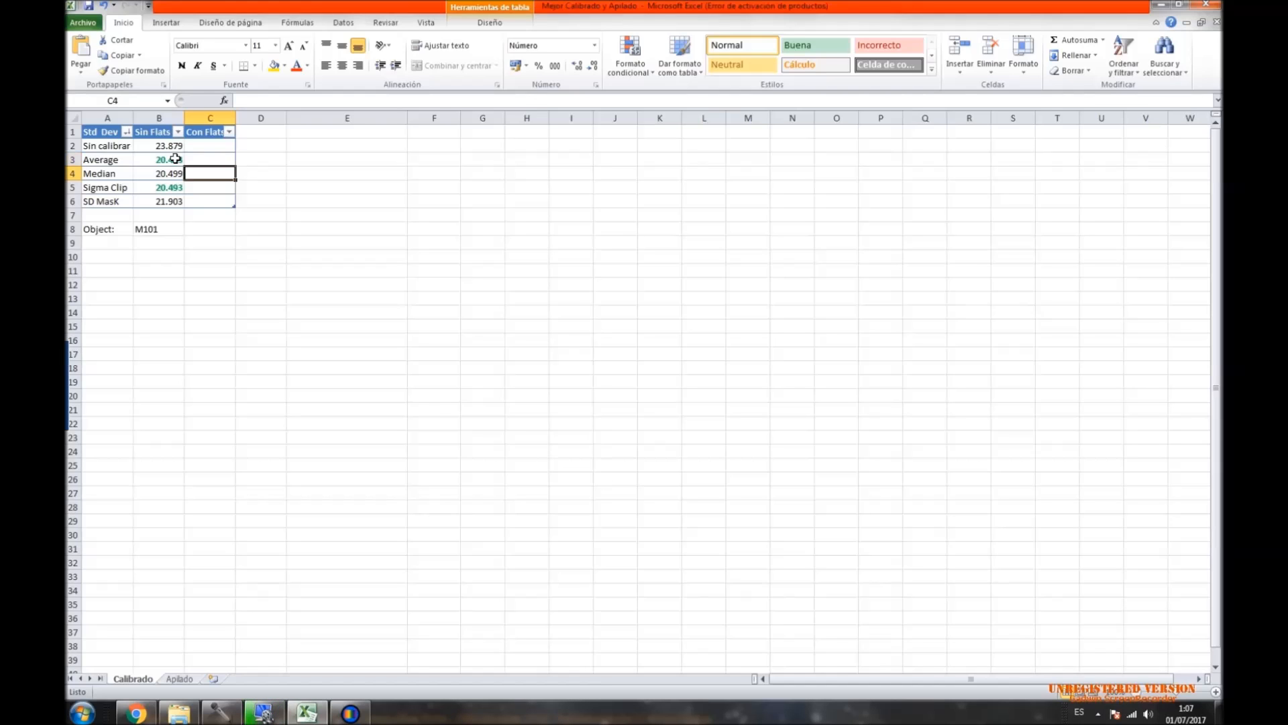
key(Up)
key(Up)
key(Up)
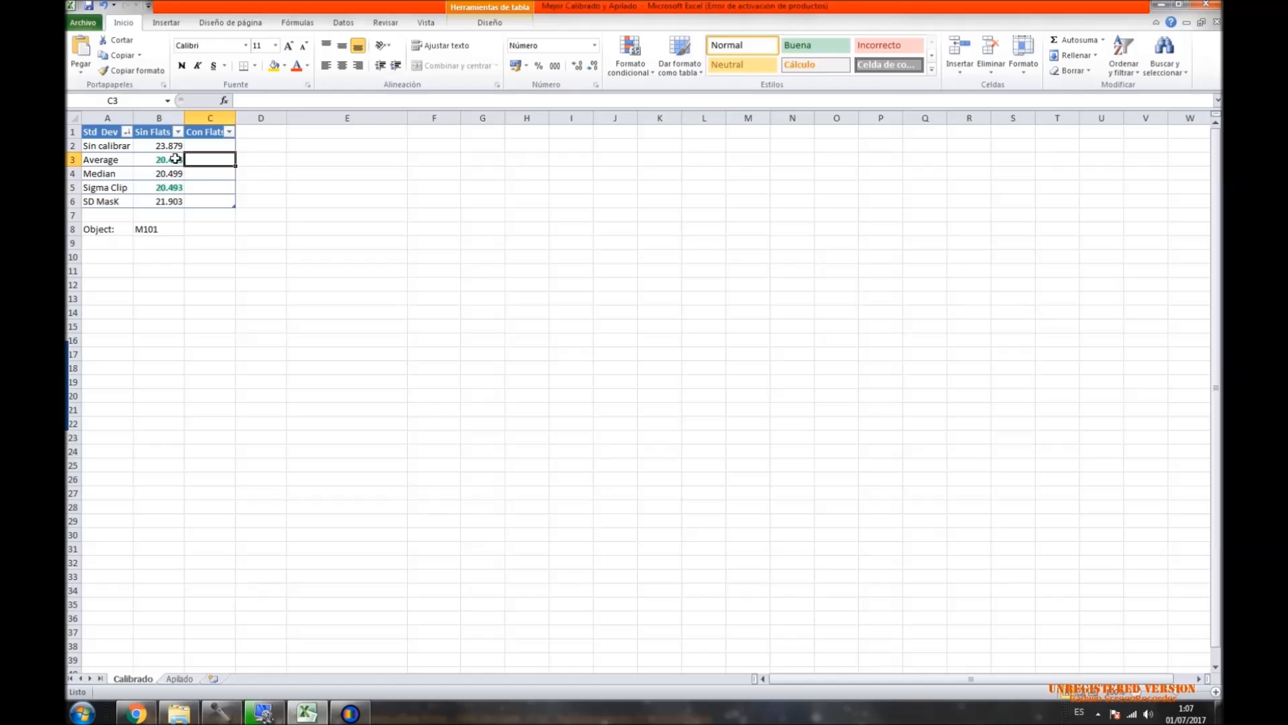
key(Down)
key(Down)
key(Down)
key(Up)
key(Up)
key(Up)
key(Left)
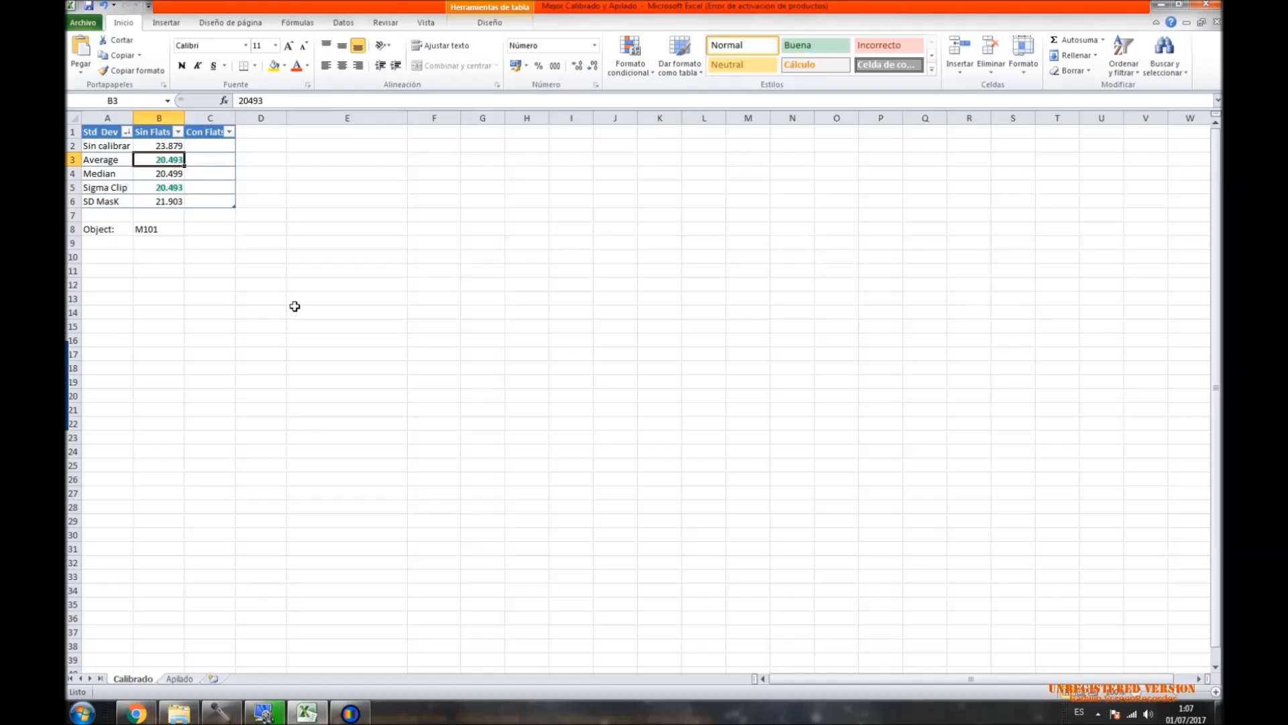
Check on the calibration in MaxIm DL and compare the Sin calibrar and Average rows of the Excel Std Dev table.
key(Right)
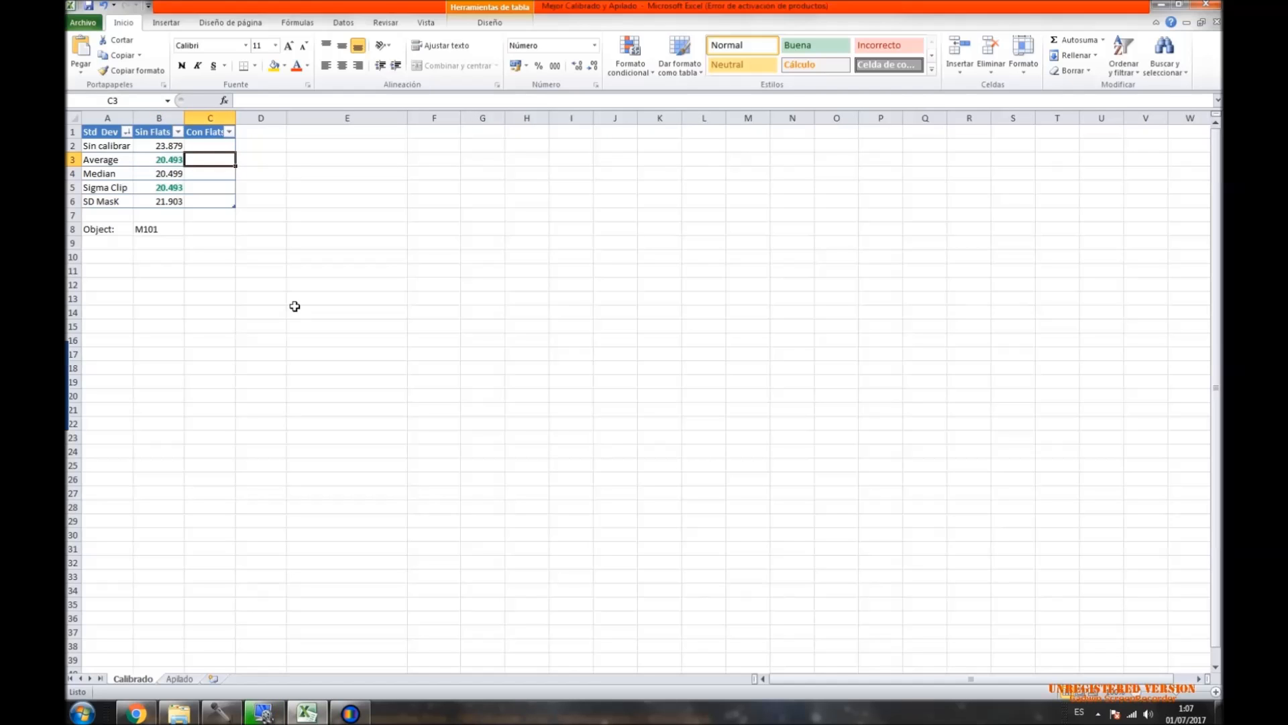
click(351, 715)
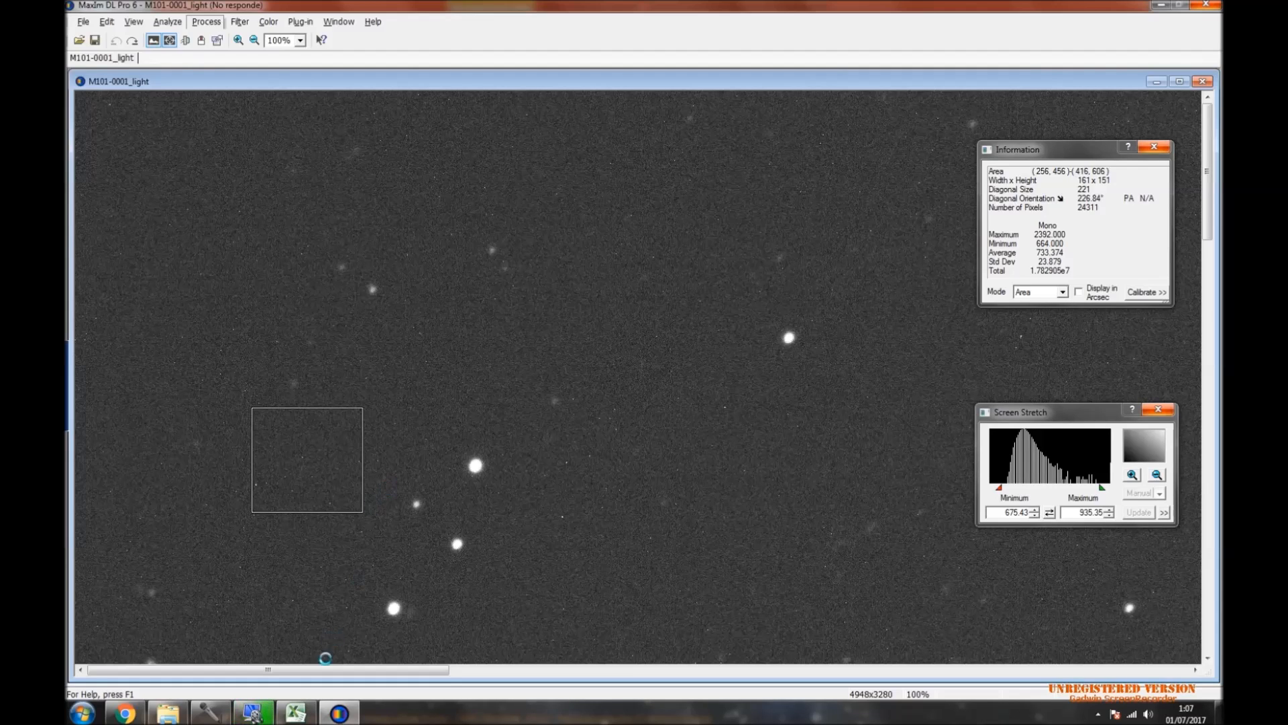
mouse_move(303, 718)
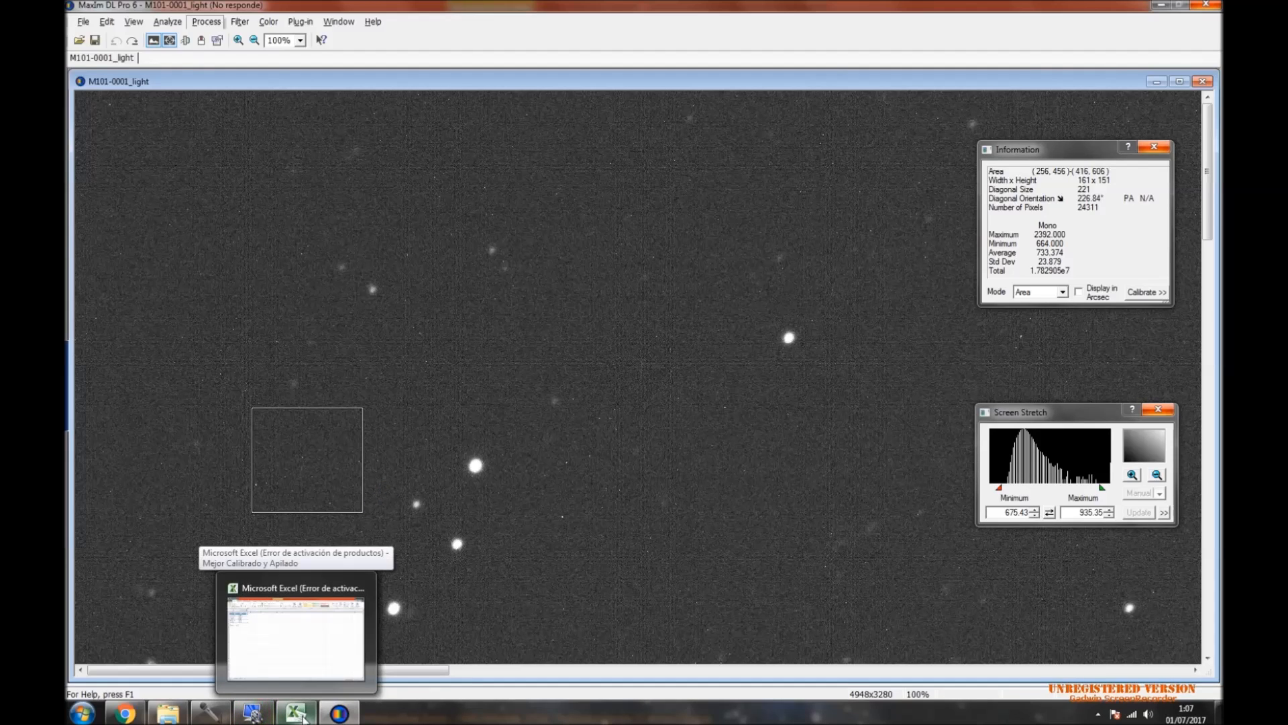
click(304, 717)
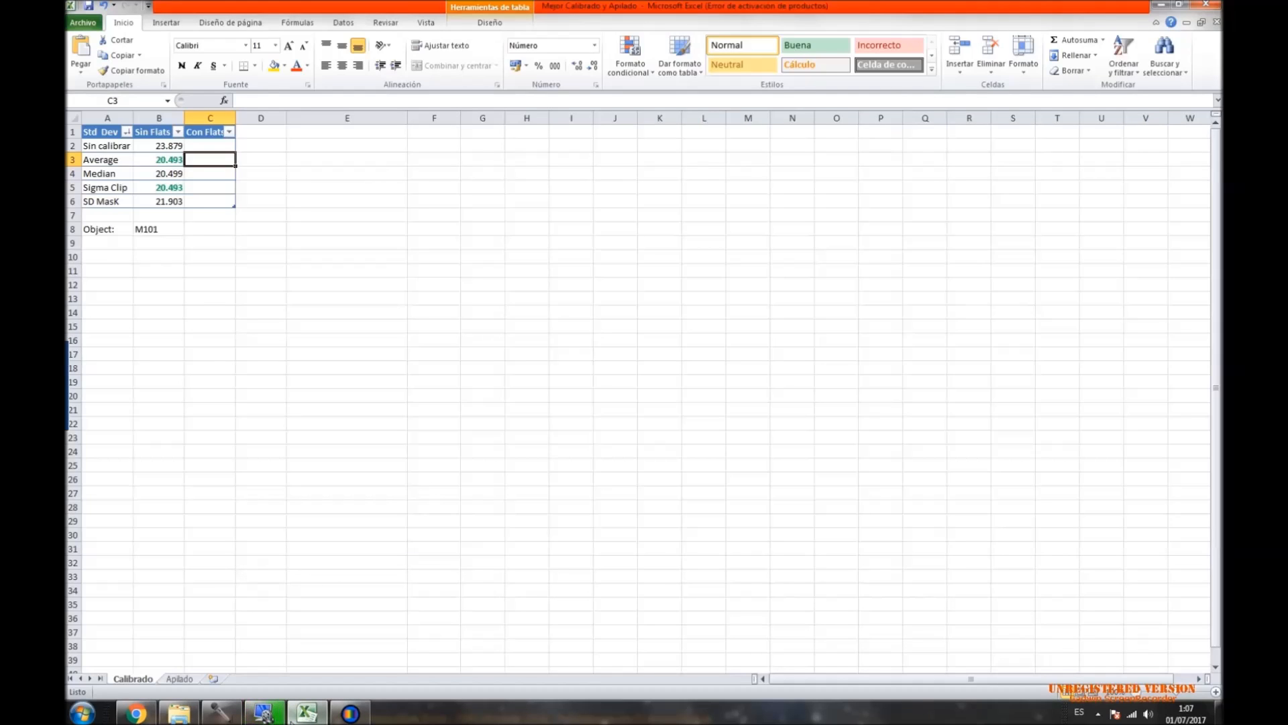
key(Left)
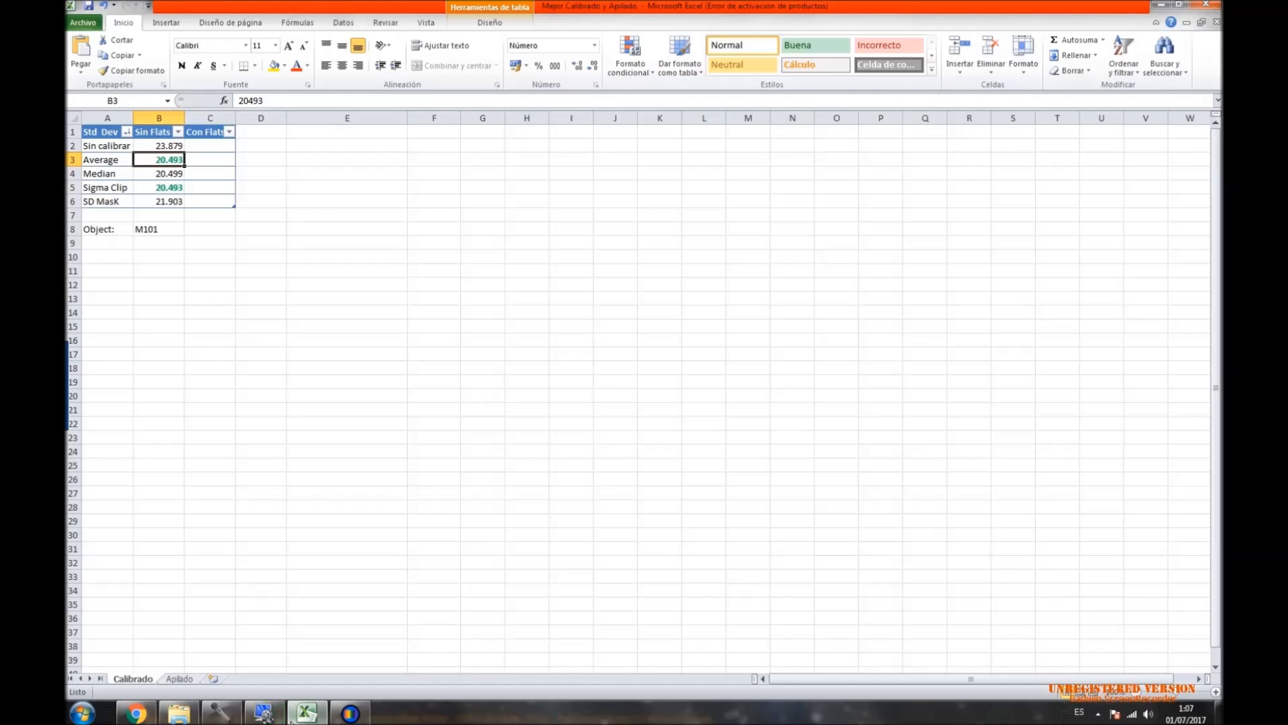
key(Right)
key(Left)
key(Right)
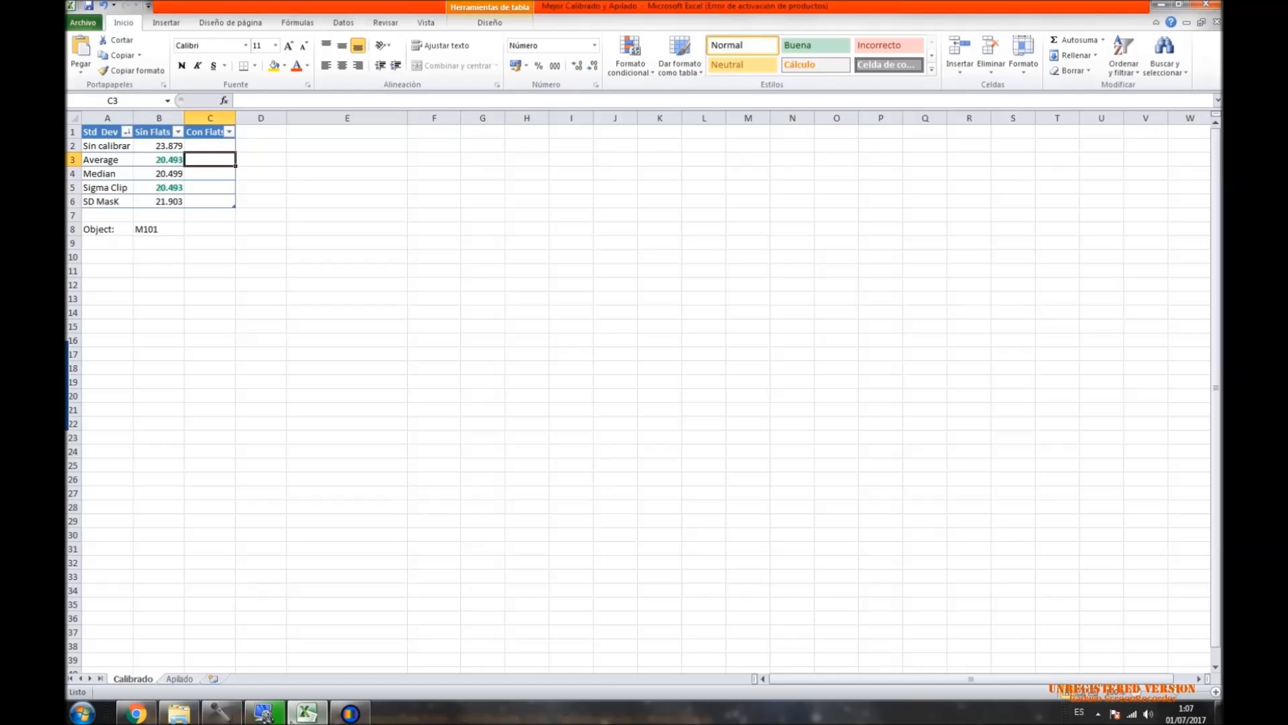
key(Left)
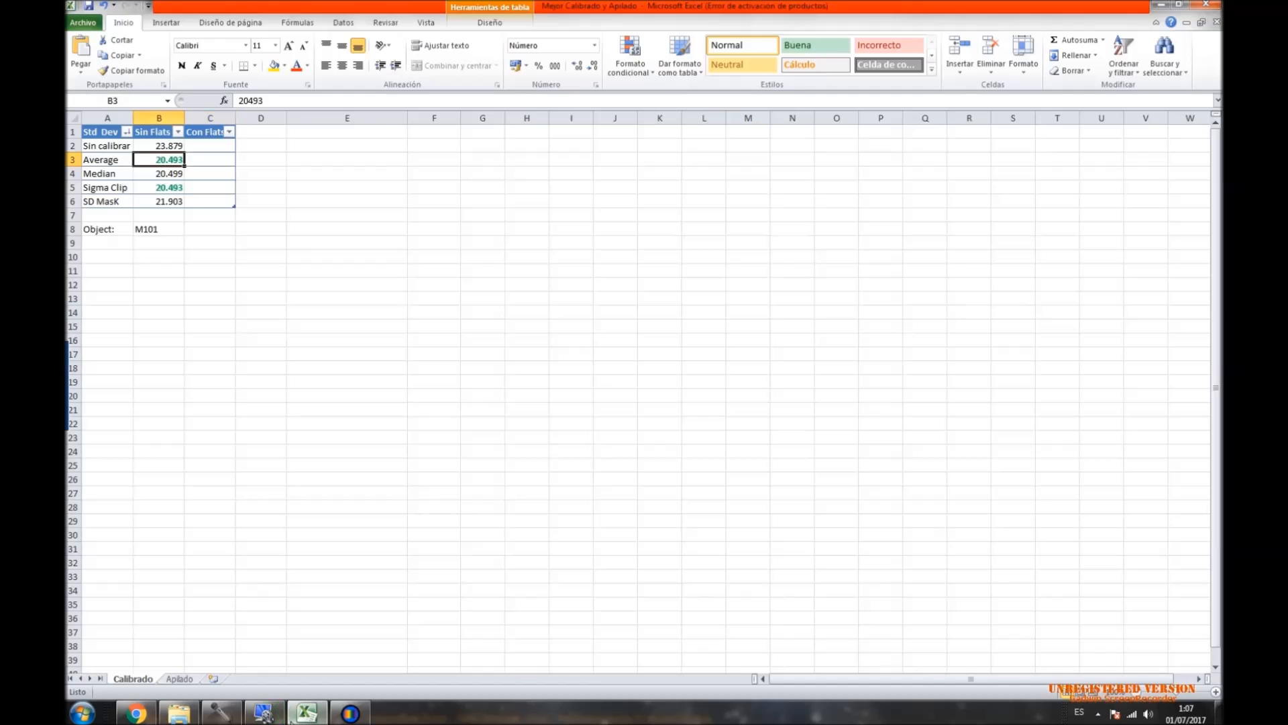
key(Right)
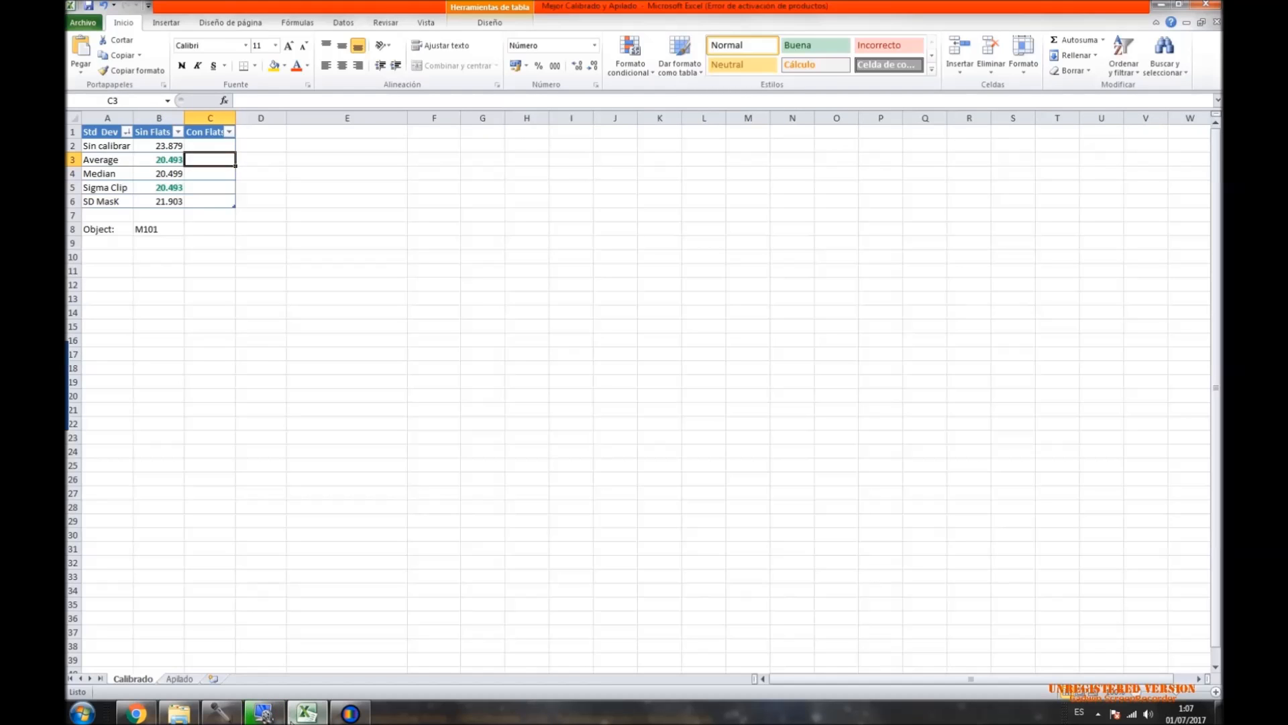
key(Left)
key(Up)
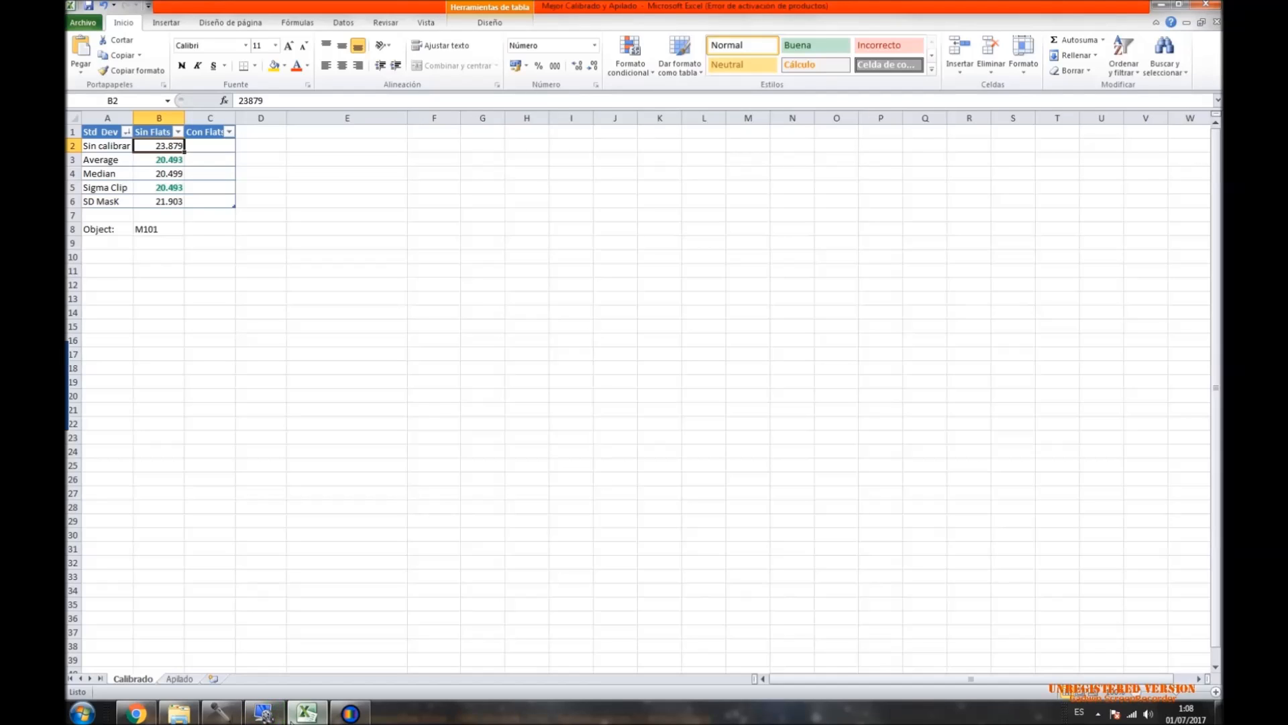
key(Down)
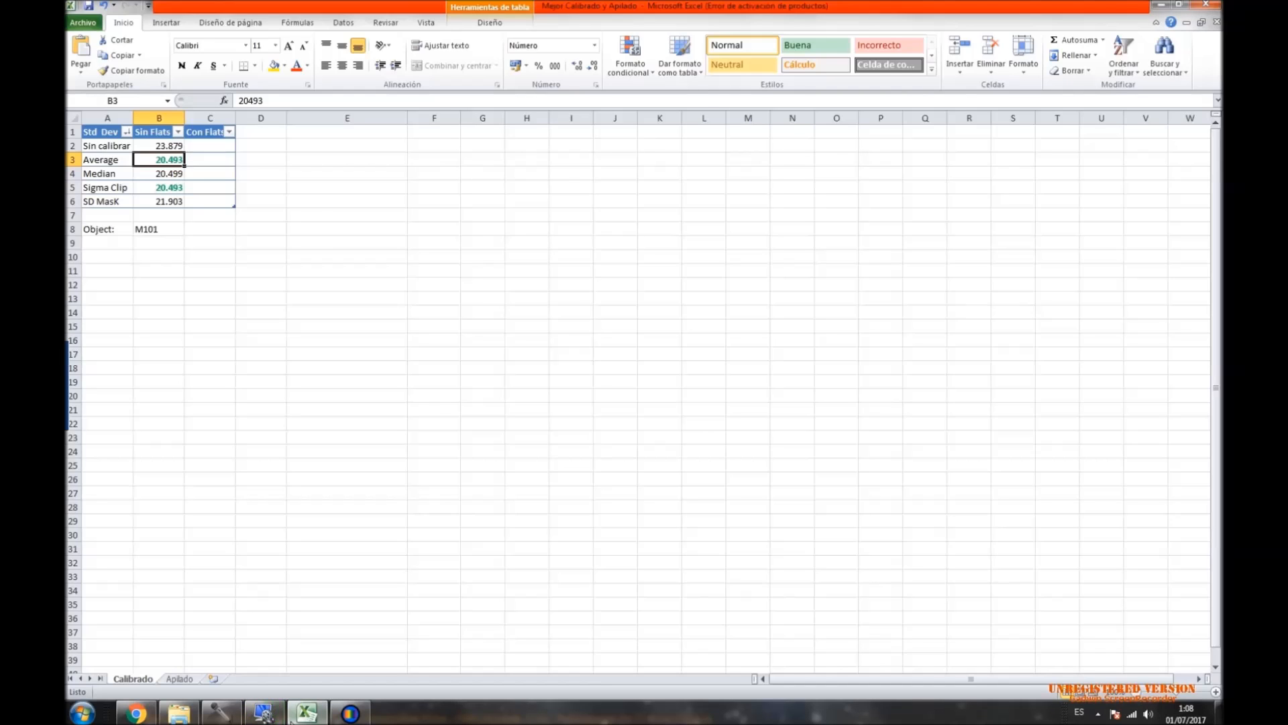
key(Right)
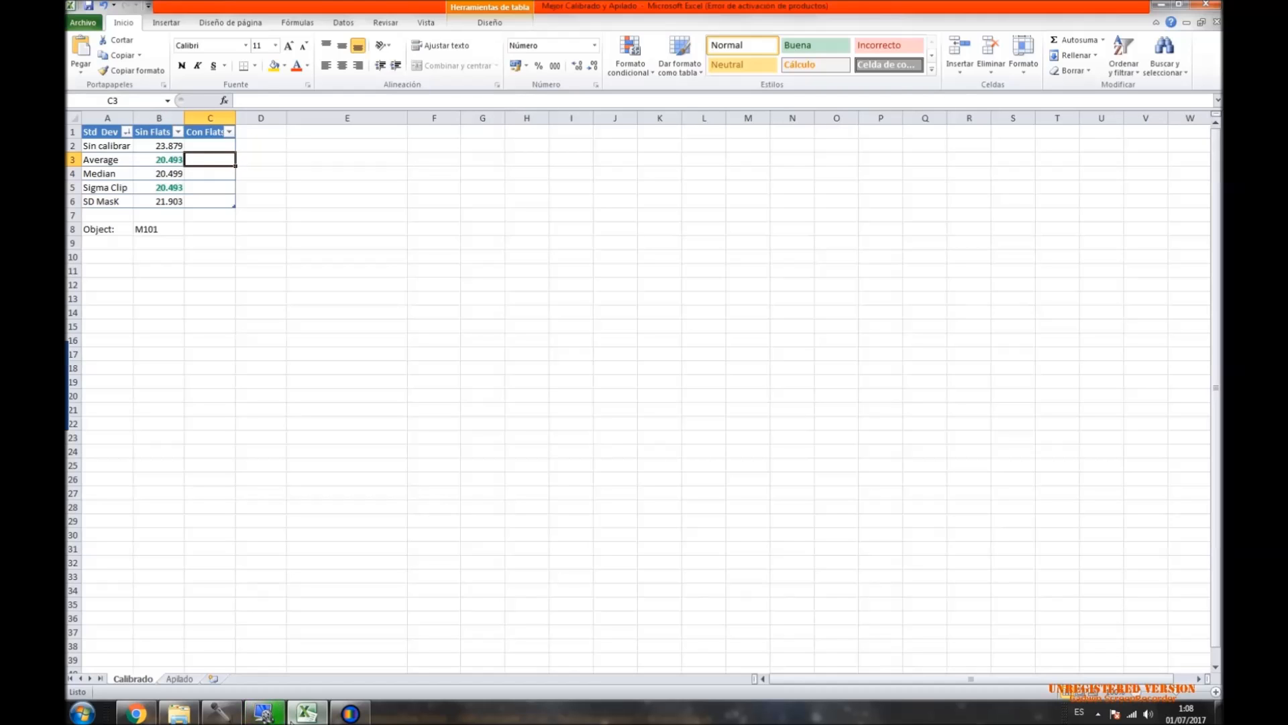
Copy the Std Dev value 27.744 from MaxIm DL's Information window into the Average row's Con Flats cell in Excel.
click(350, 713)
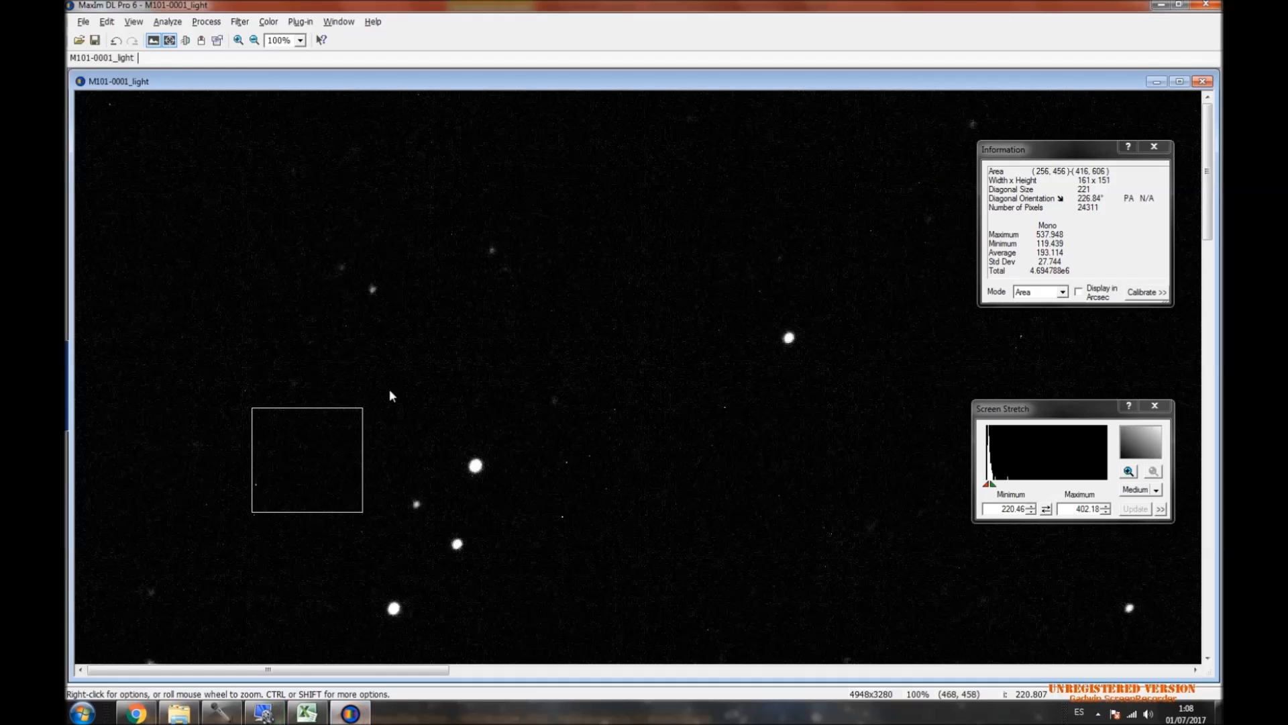
double_click(1042, 262)
drag(1040, 261, 1062, 262)
key(ctrl+c)
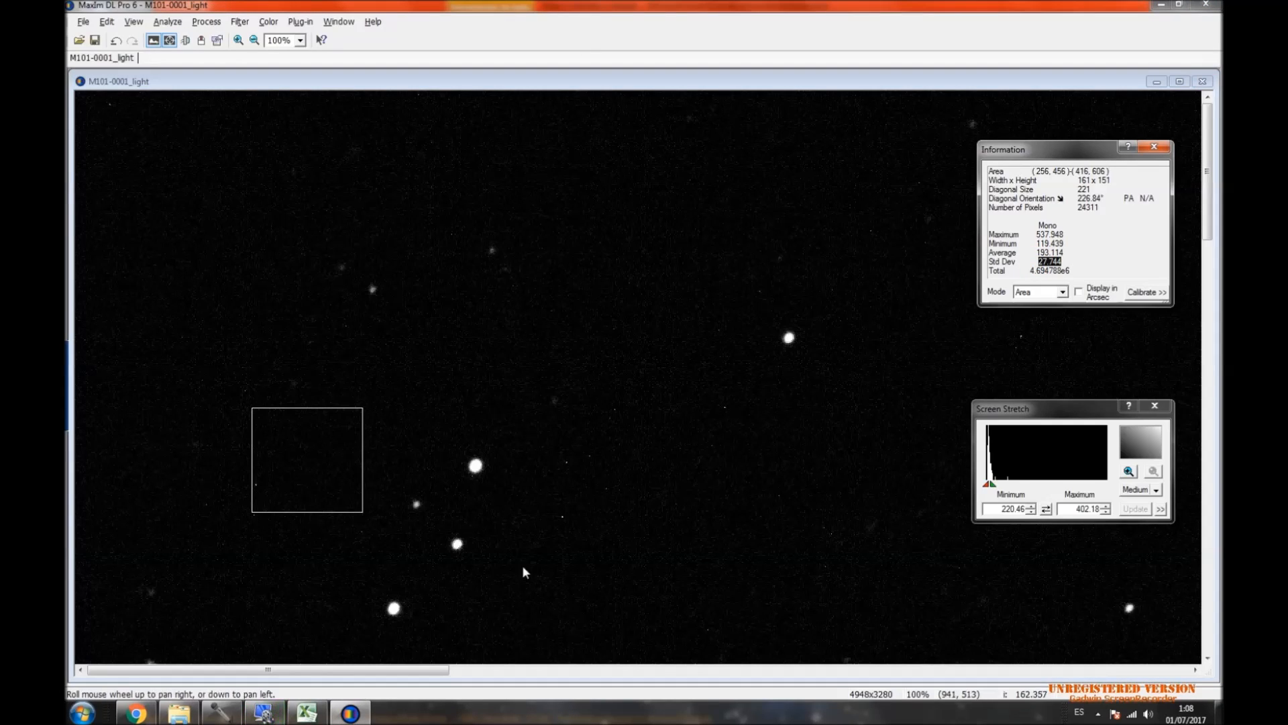
click(307, 713)
click(212, 159)
key(ctrl+v)
key(Left)
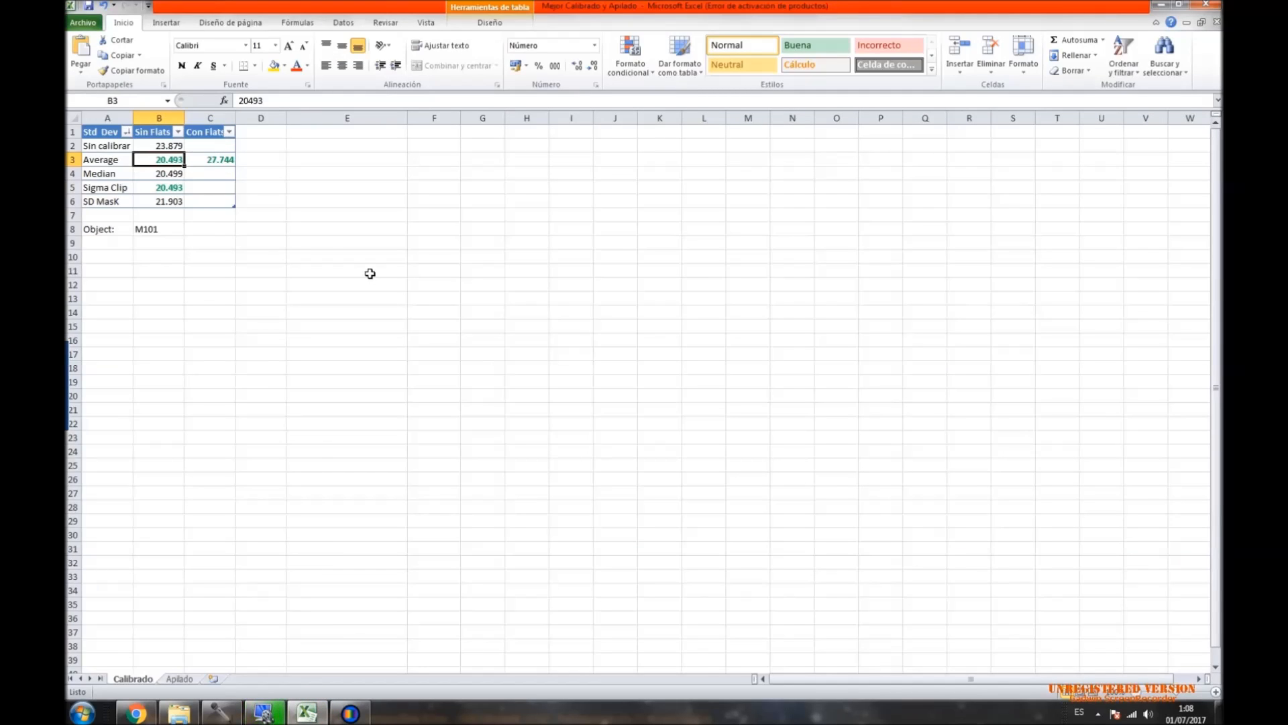
key(Right)
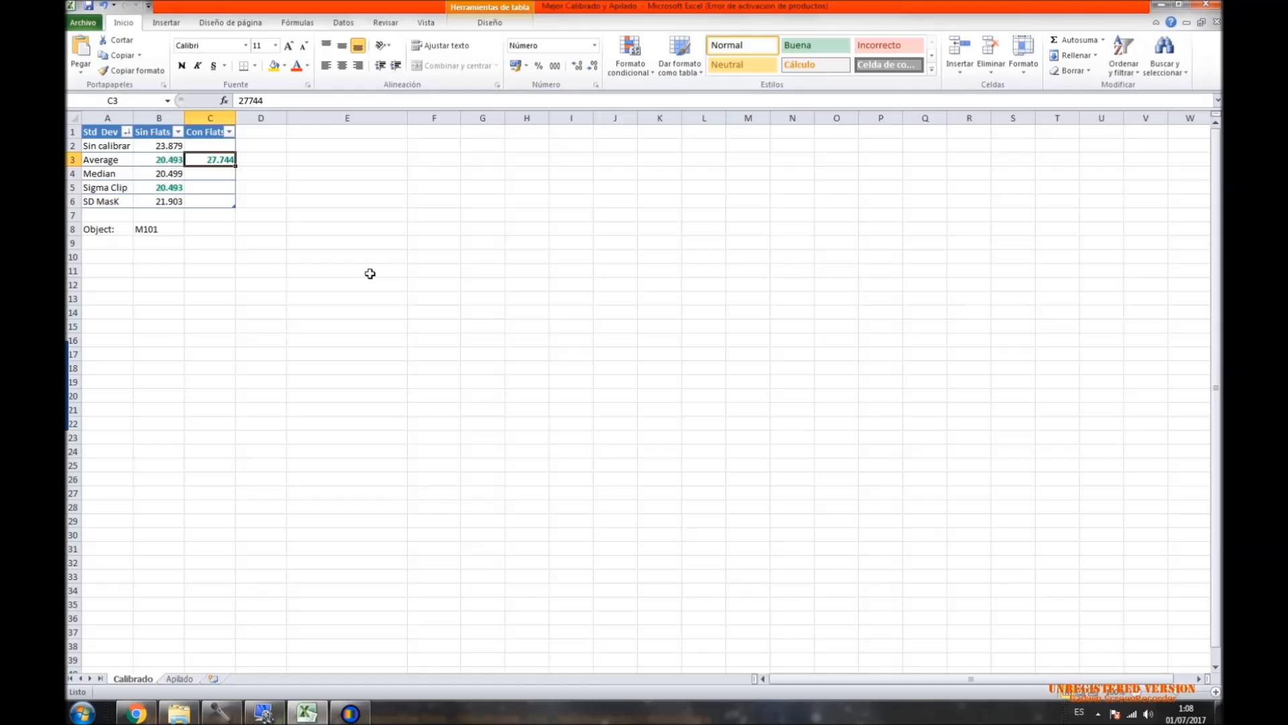
Look at the calibrated image in MaxIm DL and compare the Average row's Sin Flats and Con Flats values in Excel.
click(350, 712)
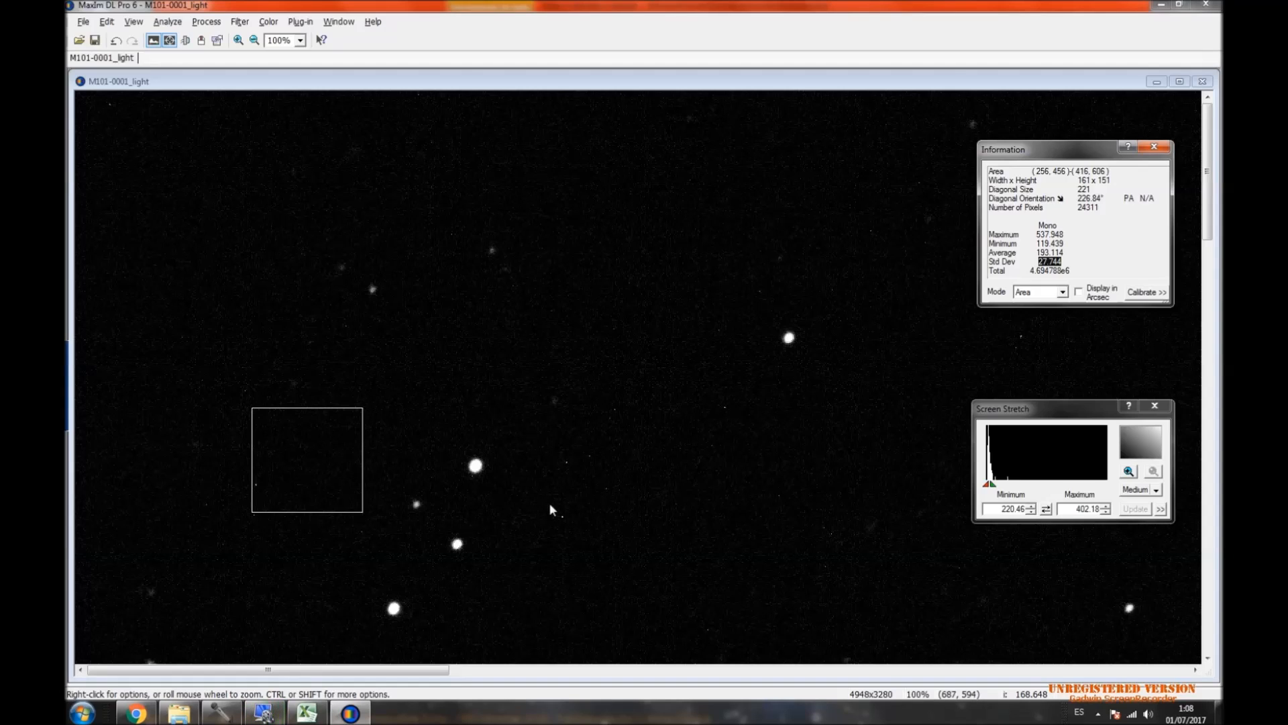
click(308, 713)
click(203, 176)
key(Up)
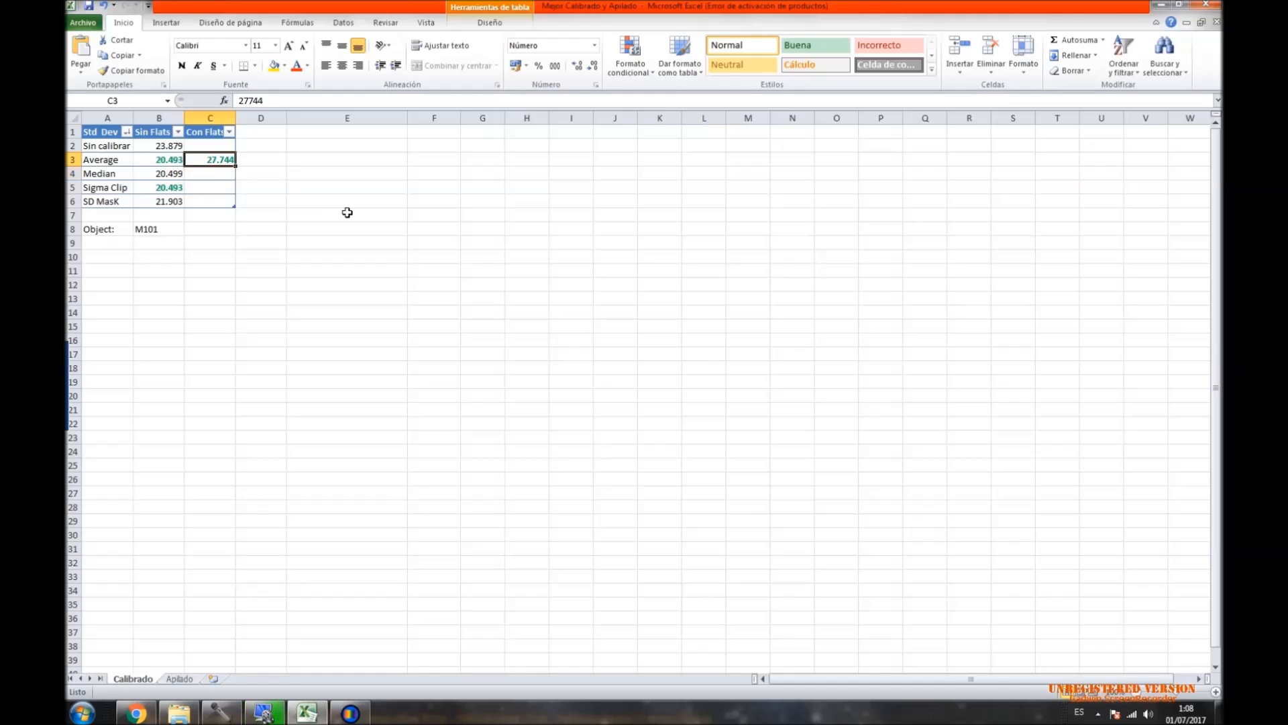
key(Down)
key(Down)
key(Down)
key(Up)
key(Up)
key(Down)
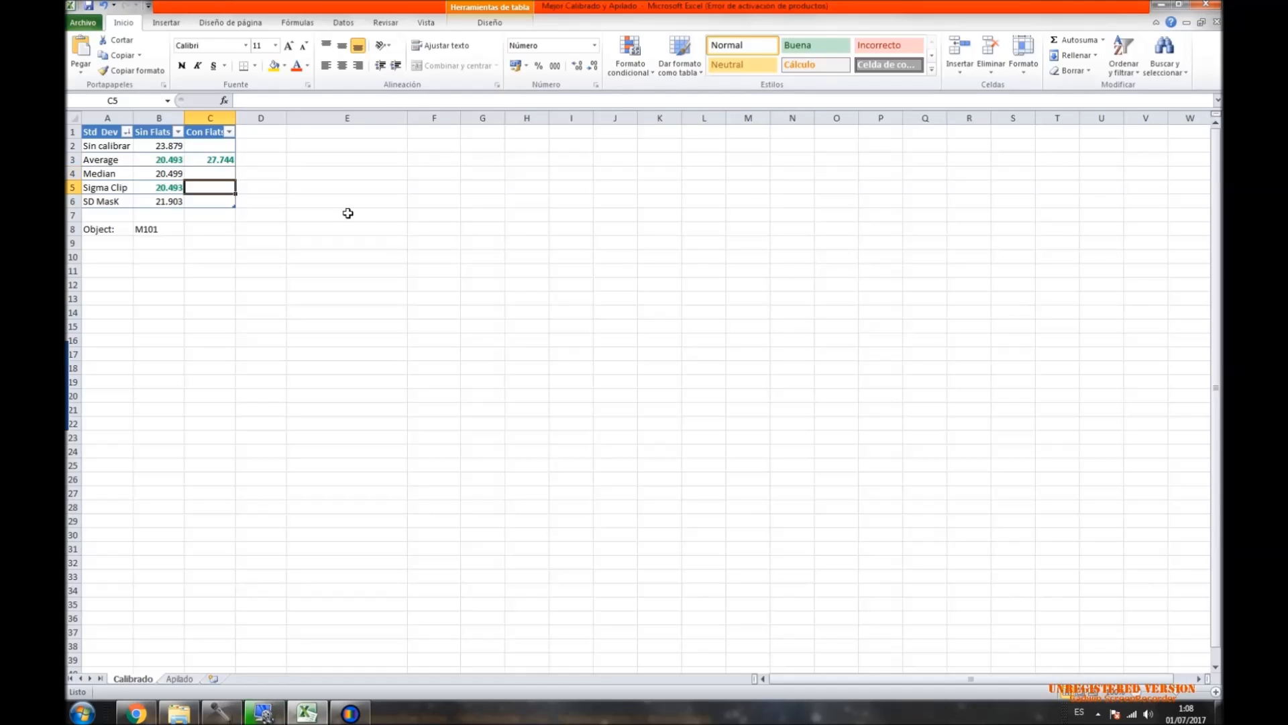
key(Up)
key(Up)
key(Left)
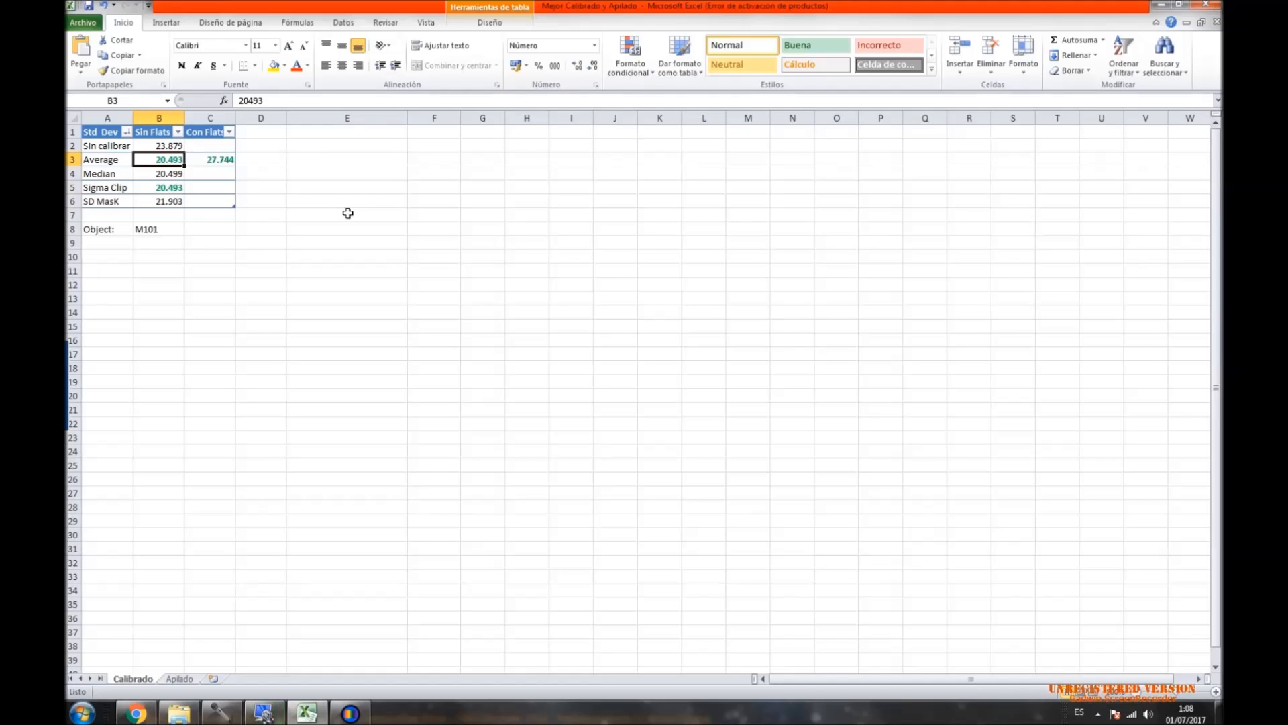
key(Right)
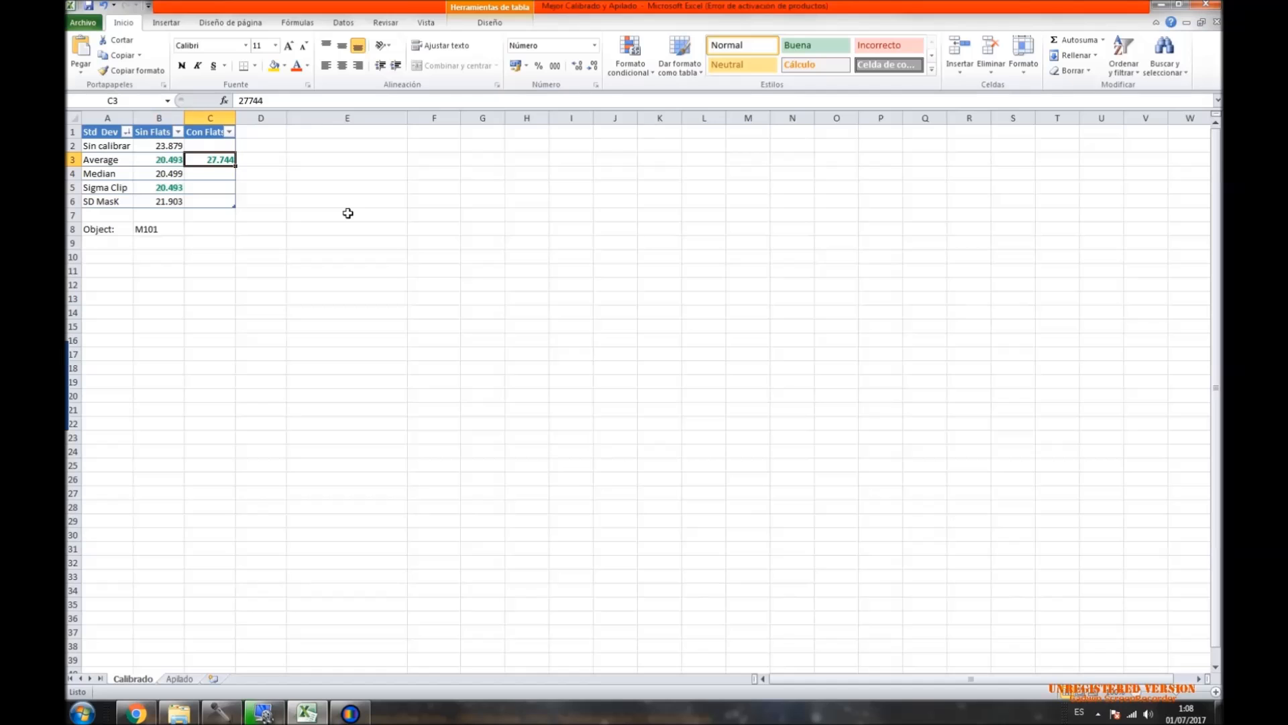
Switch to Windows Explorer and examine the Hunter folder and the light frames in its M101_G4_300seg subfolder.
click(351, 713)
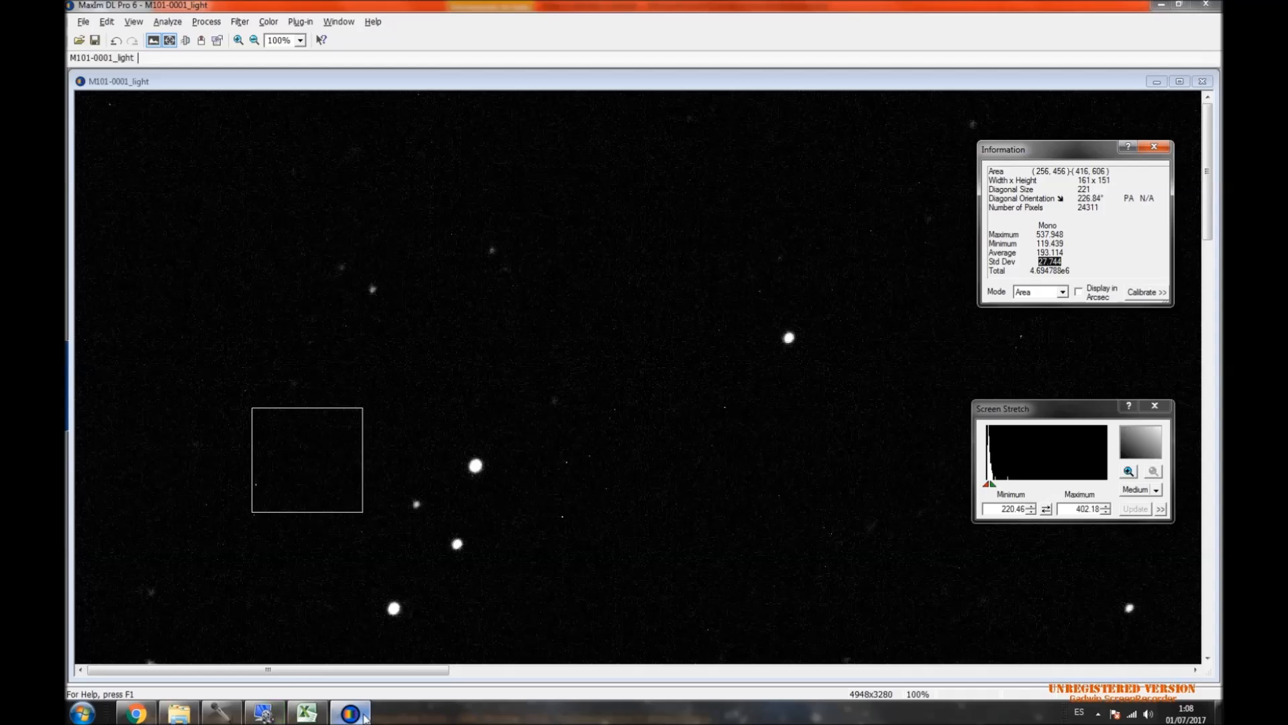
click(179, 712)
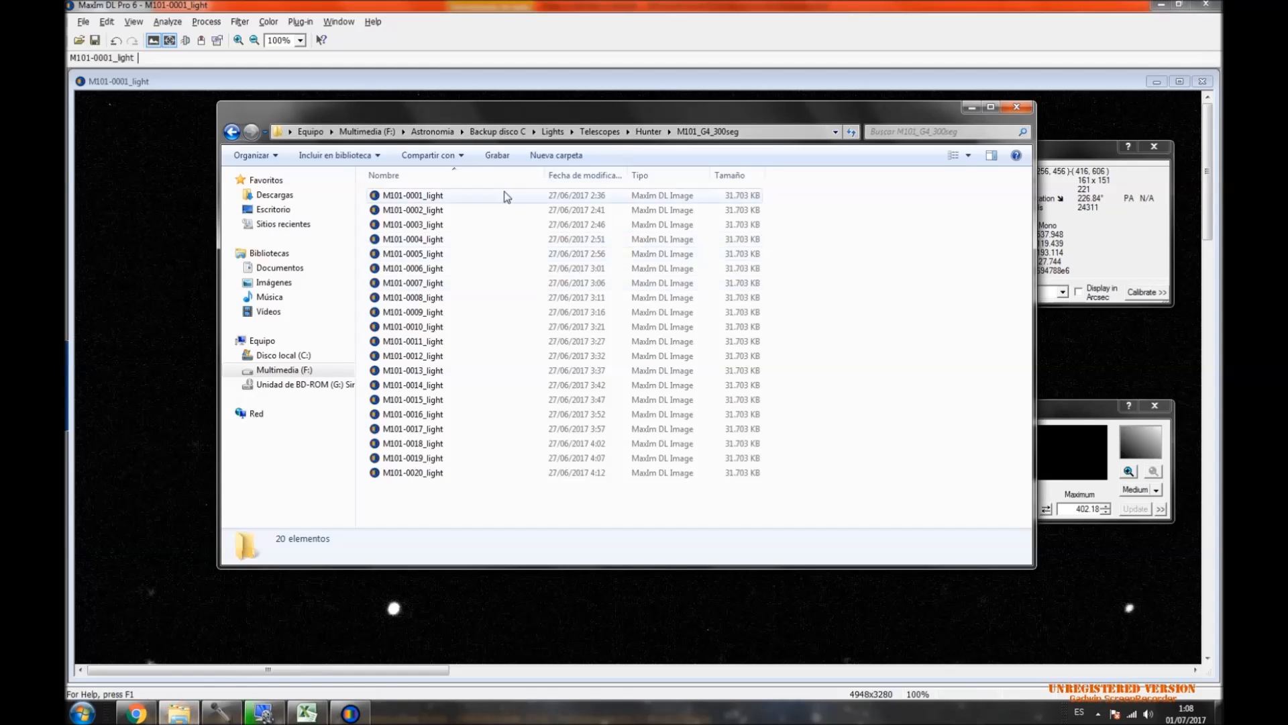
click(648, 132)
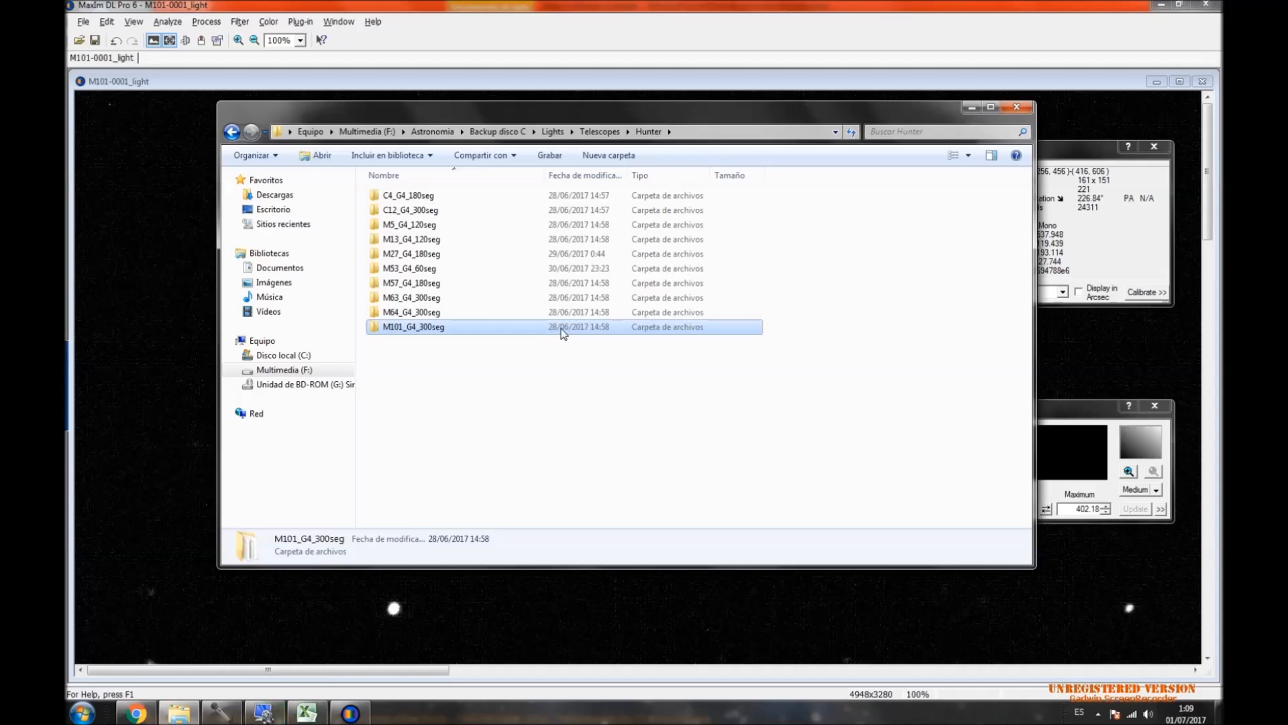
double_click(453, 326)
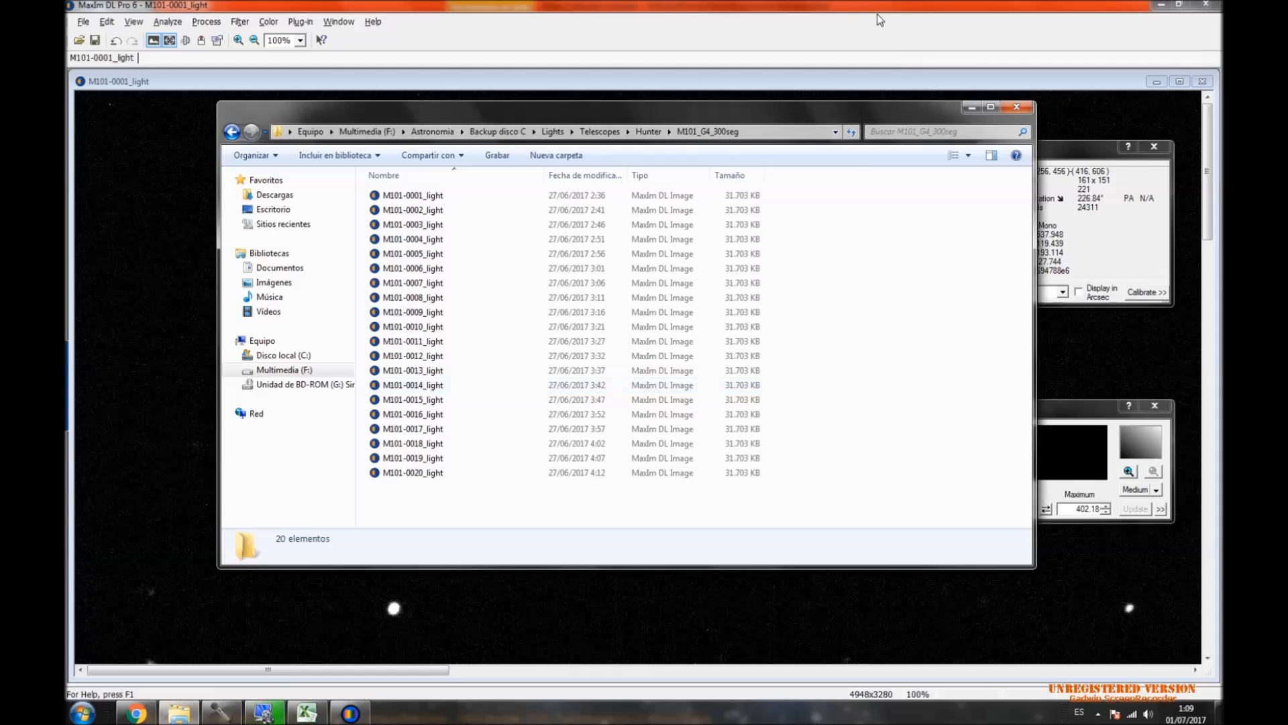
Return to MaxIm DL and undo the last calibration of the M101-0001_light image.
click(856, 8)
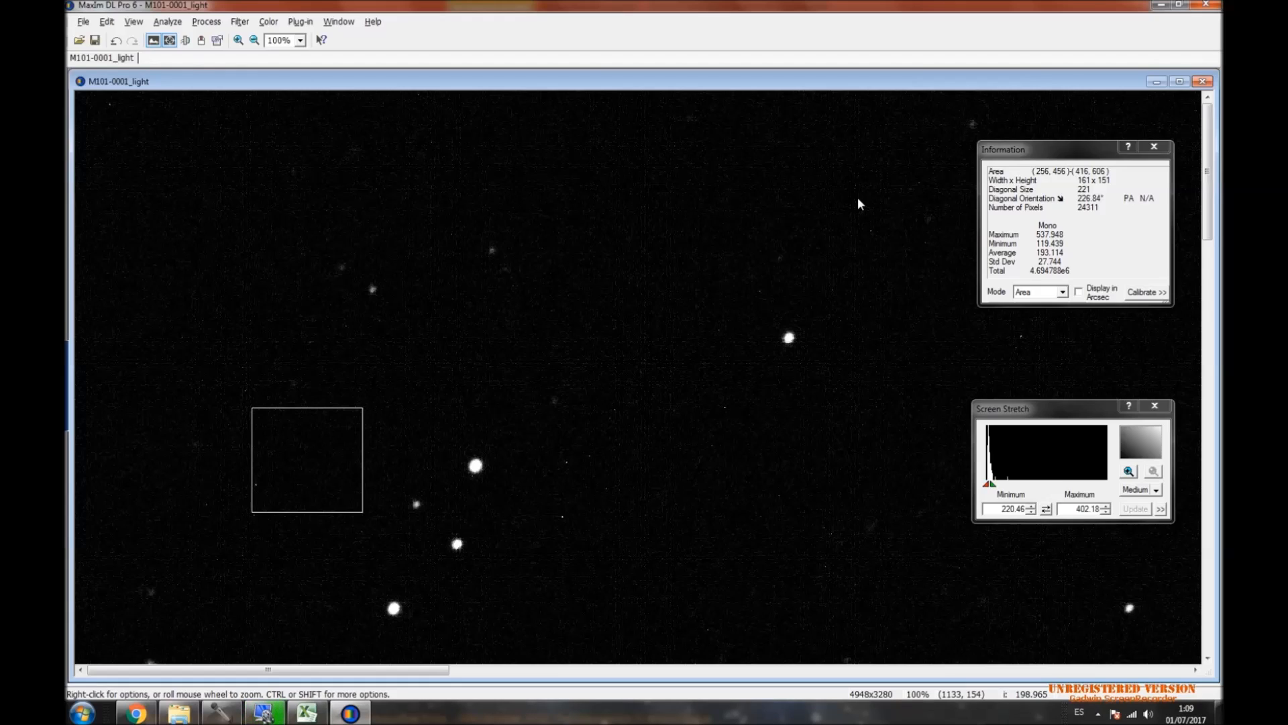
double_click(1059, 262)
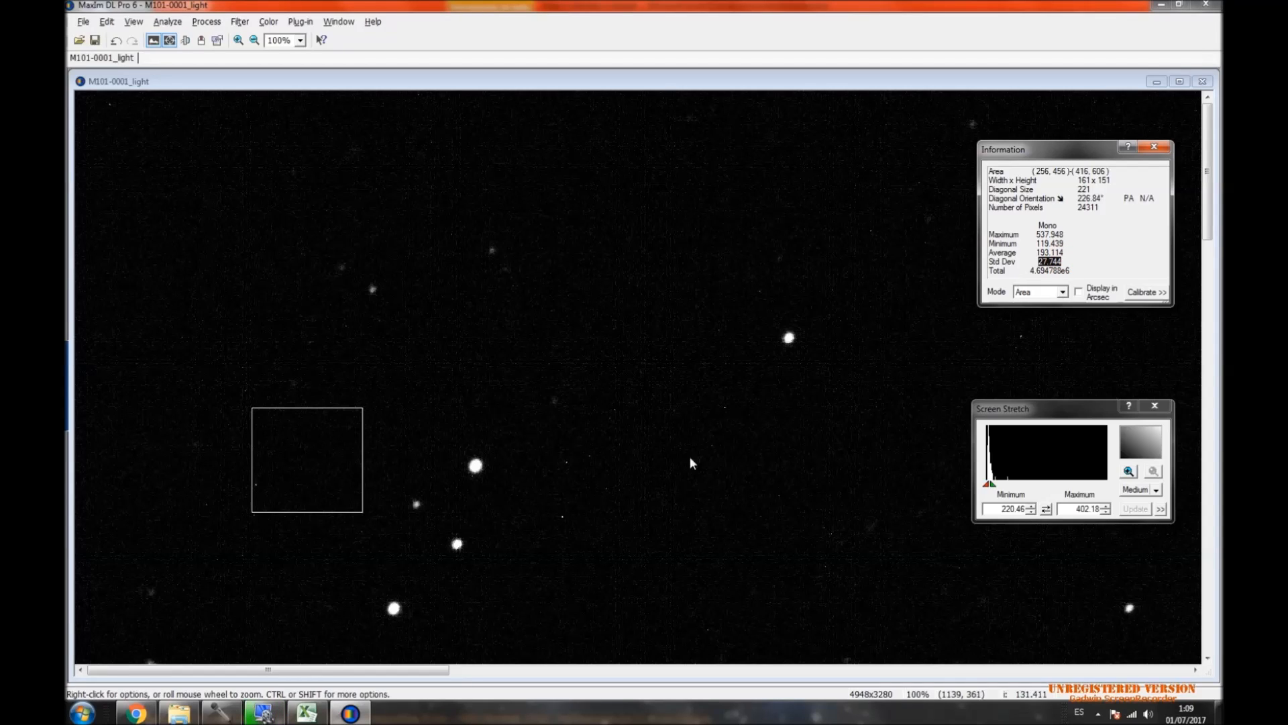
click(117, 40)
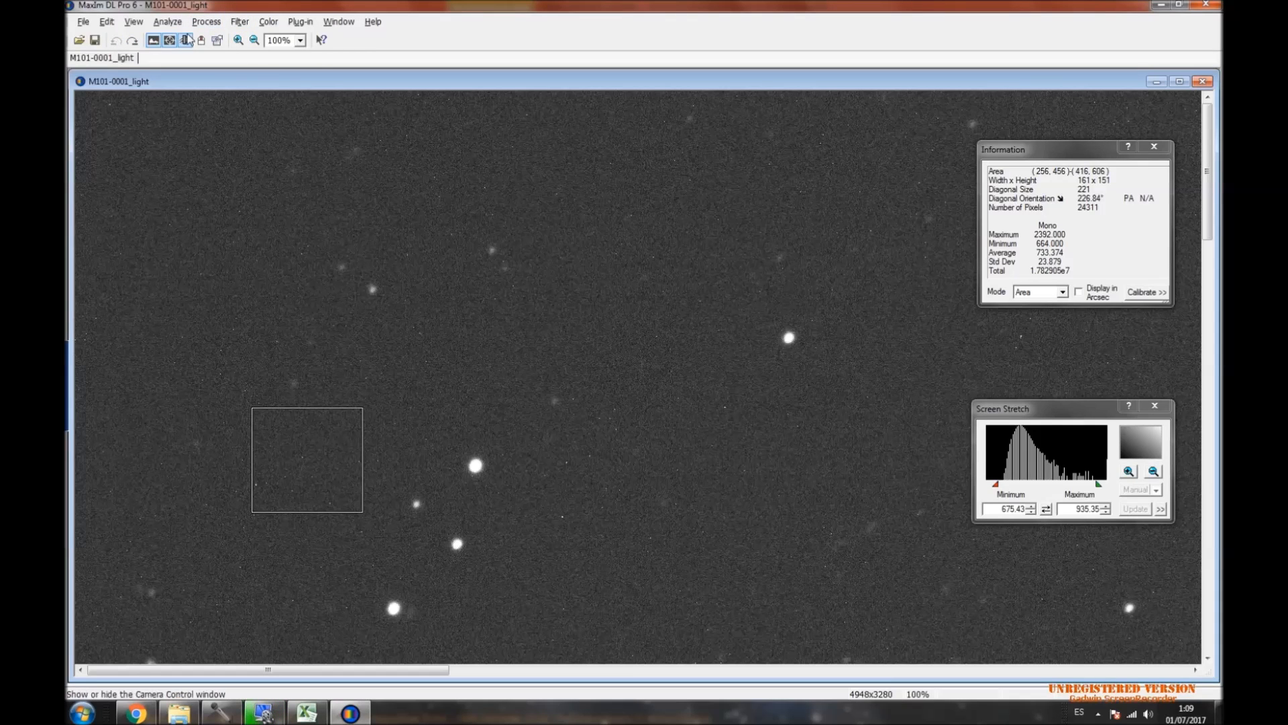
Set the combine type to Median for all calibration groups and calibrate the M101-0001_light image.
click(206, 21)
click(229, 75)
click(803, 465)
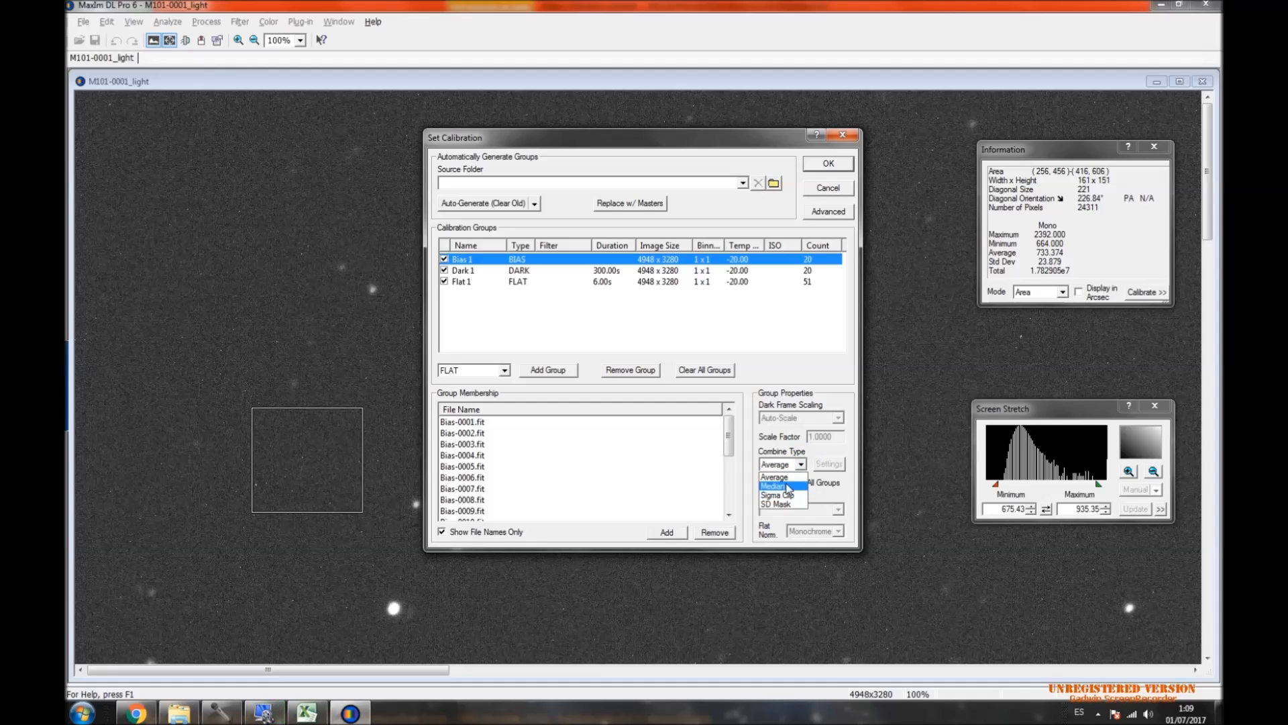
click(788, 486)
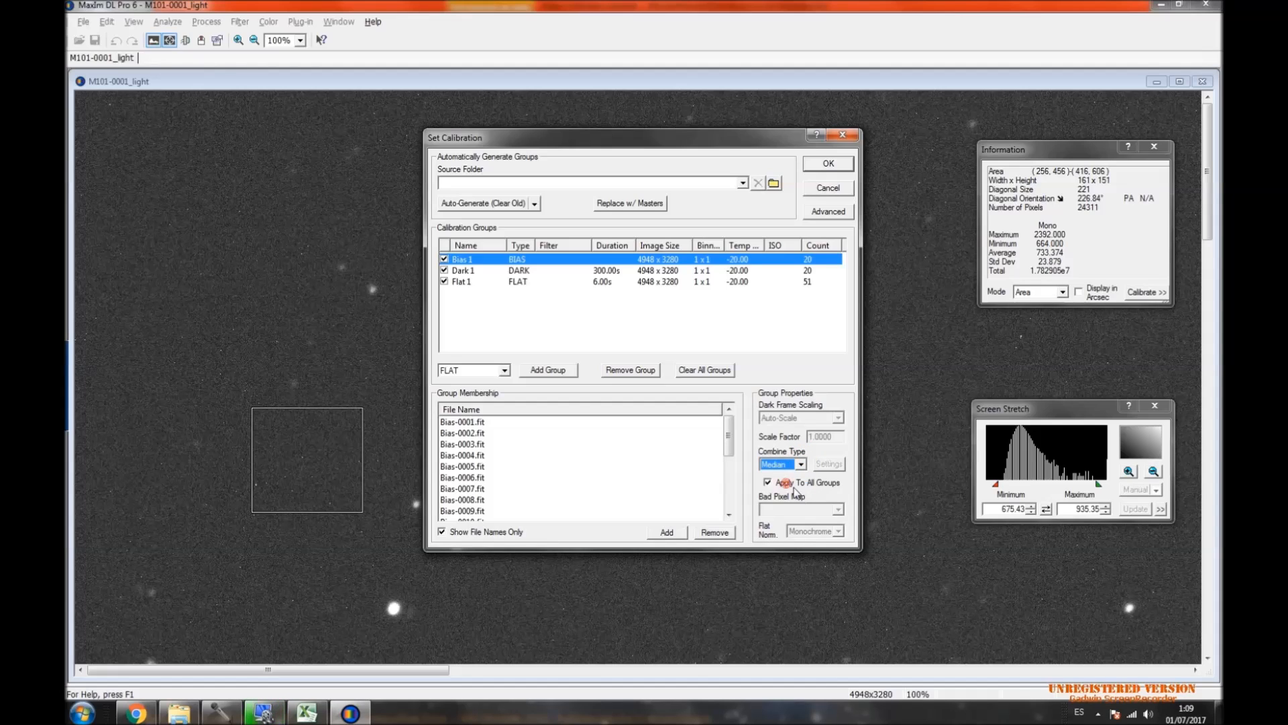
click(829, 212)
click(670, 399)
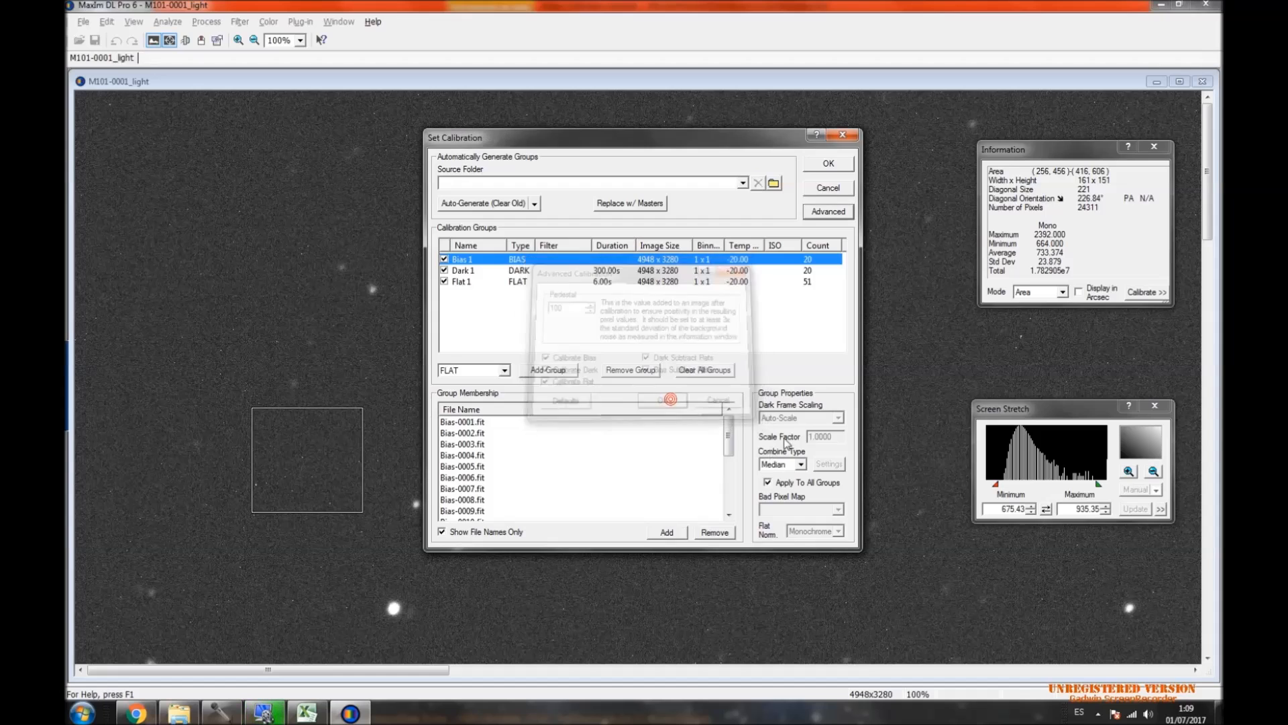
click(825, 164)
click(217, 22)
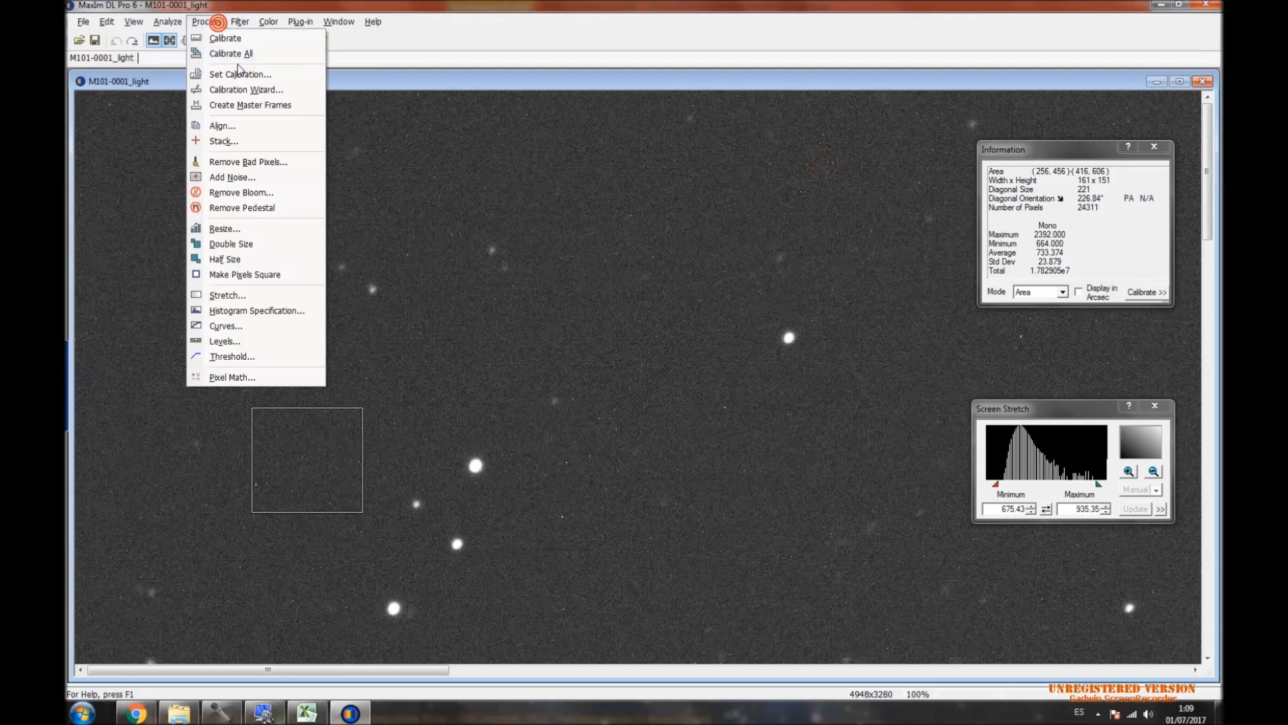
click(228, 38)
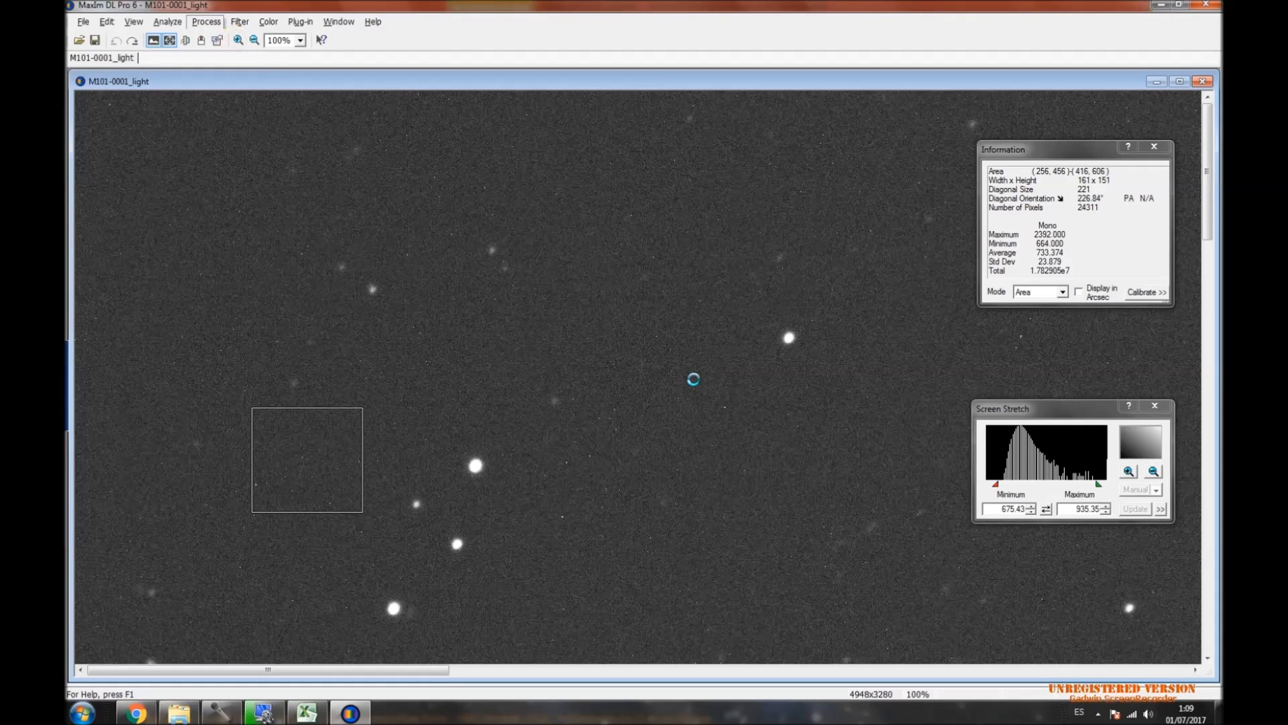
Switch to Excel and review the Sin calibrar, Average and Median entries in the Std Dev table.
click(315, 713)
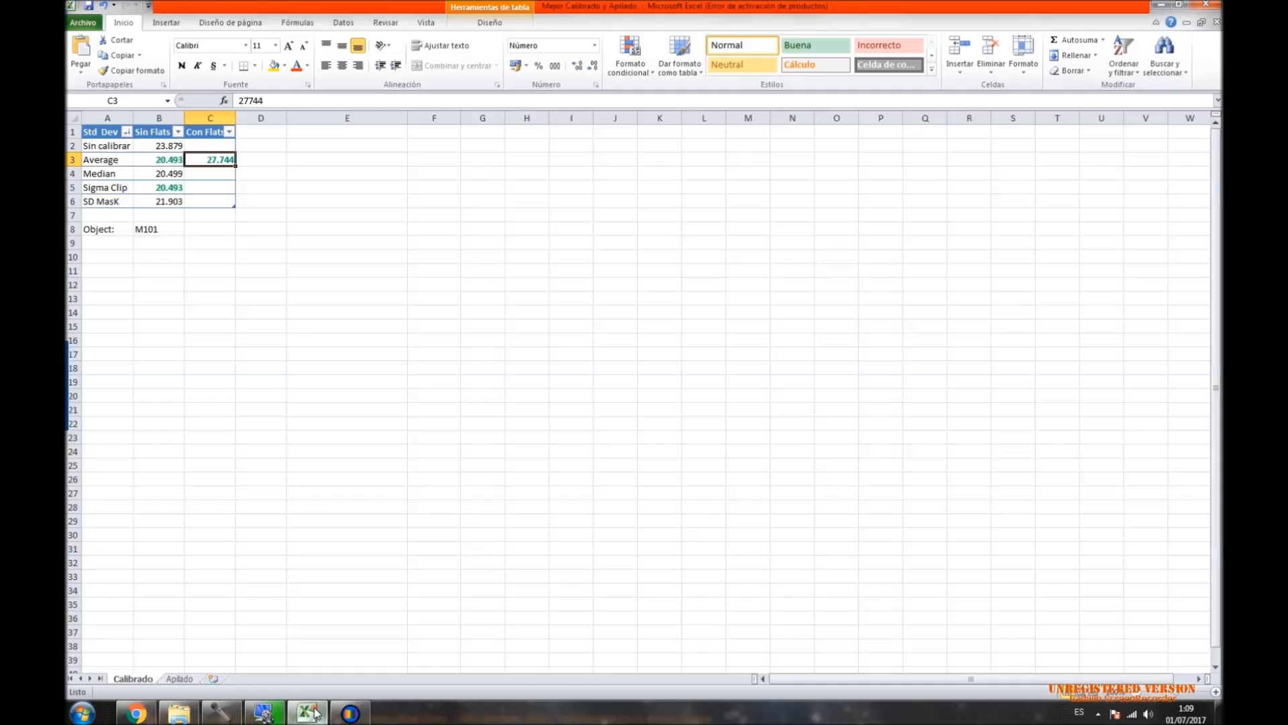
key(Down)
key(Left)
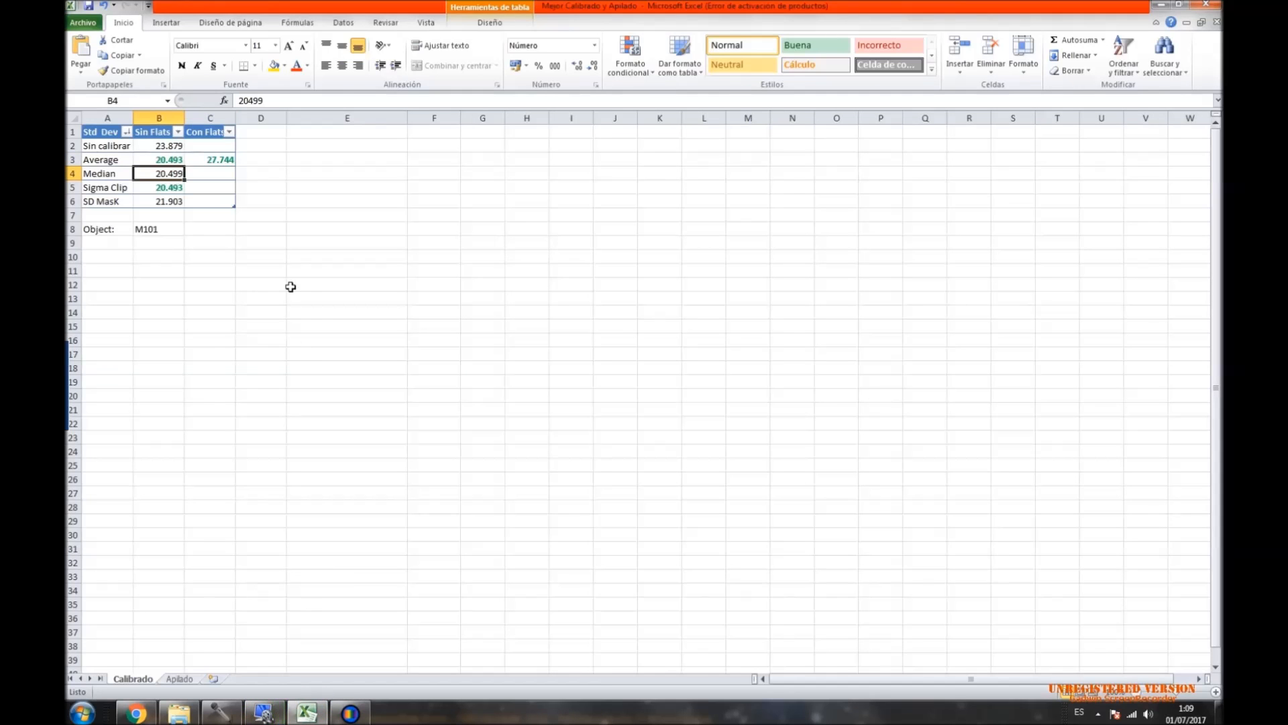
key(Right)
key(Up)
key(Left)
key(Up)
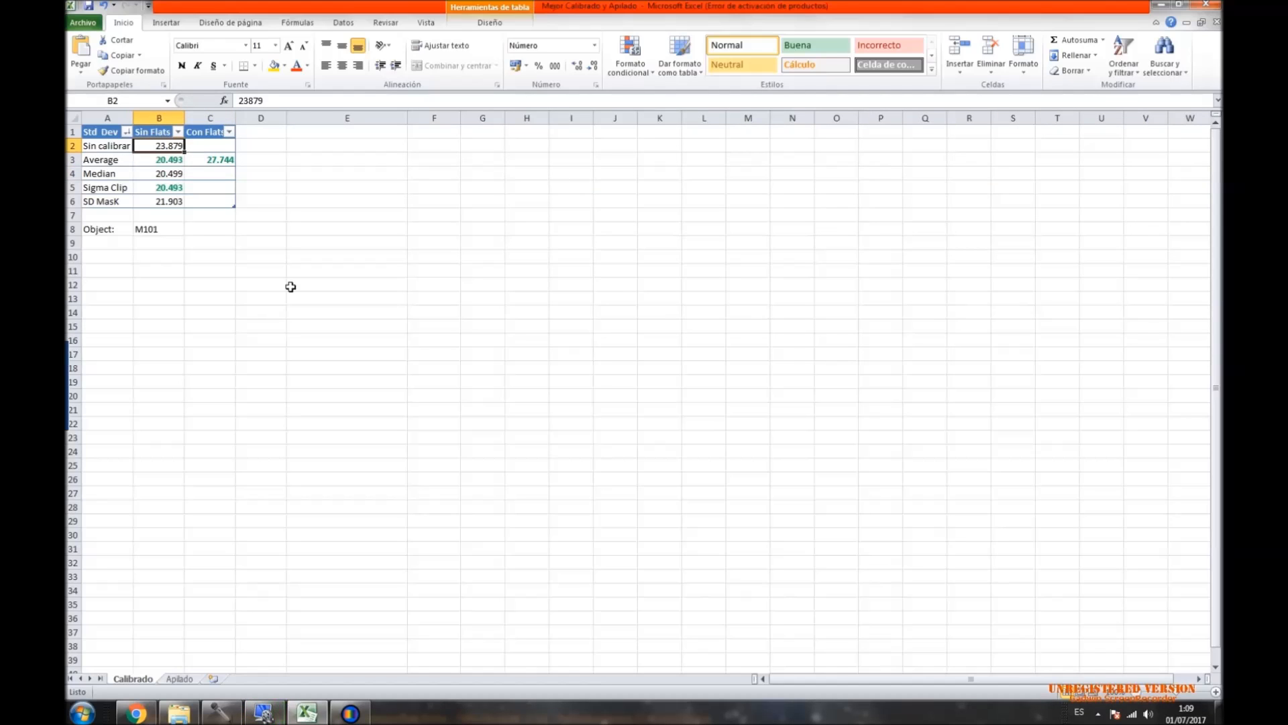
Review the Average and Median entries in the Std Dev table and check the M101-0001_light calibration in MaxIm DL.
key(Down)
key(Right)
key(Down)
key(Left)
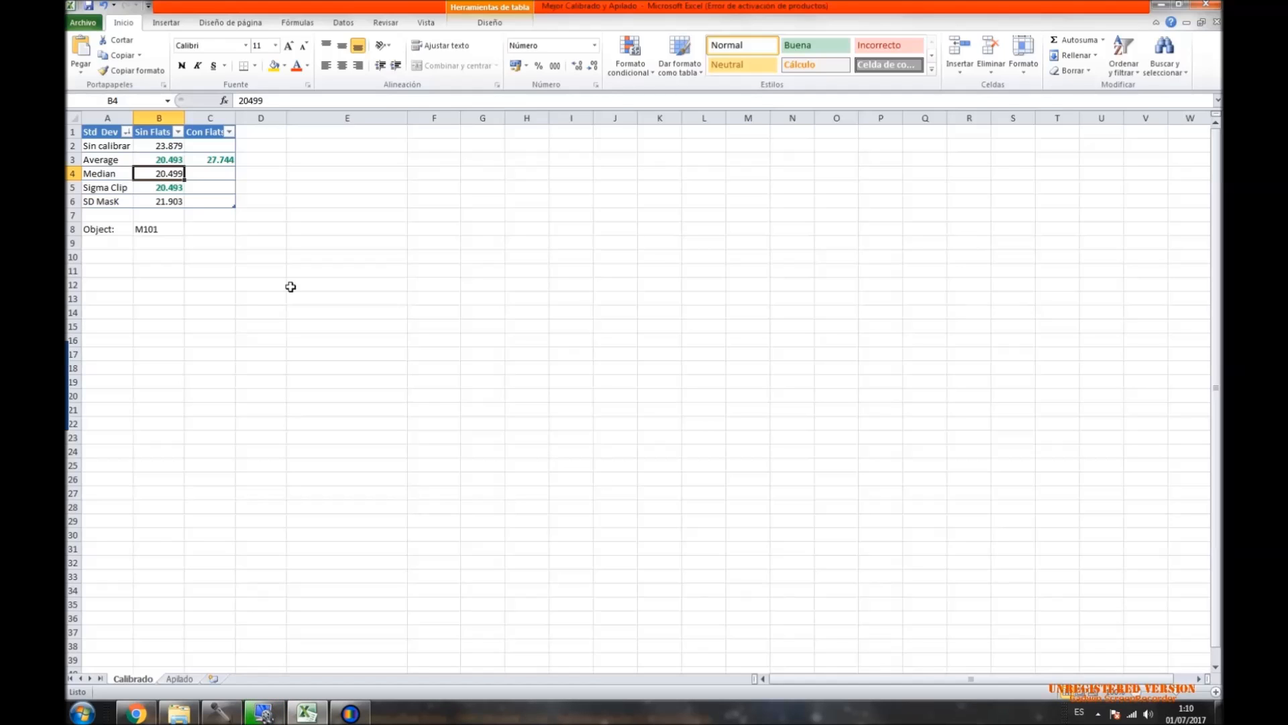
click(360, 717)
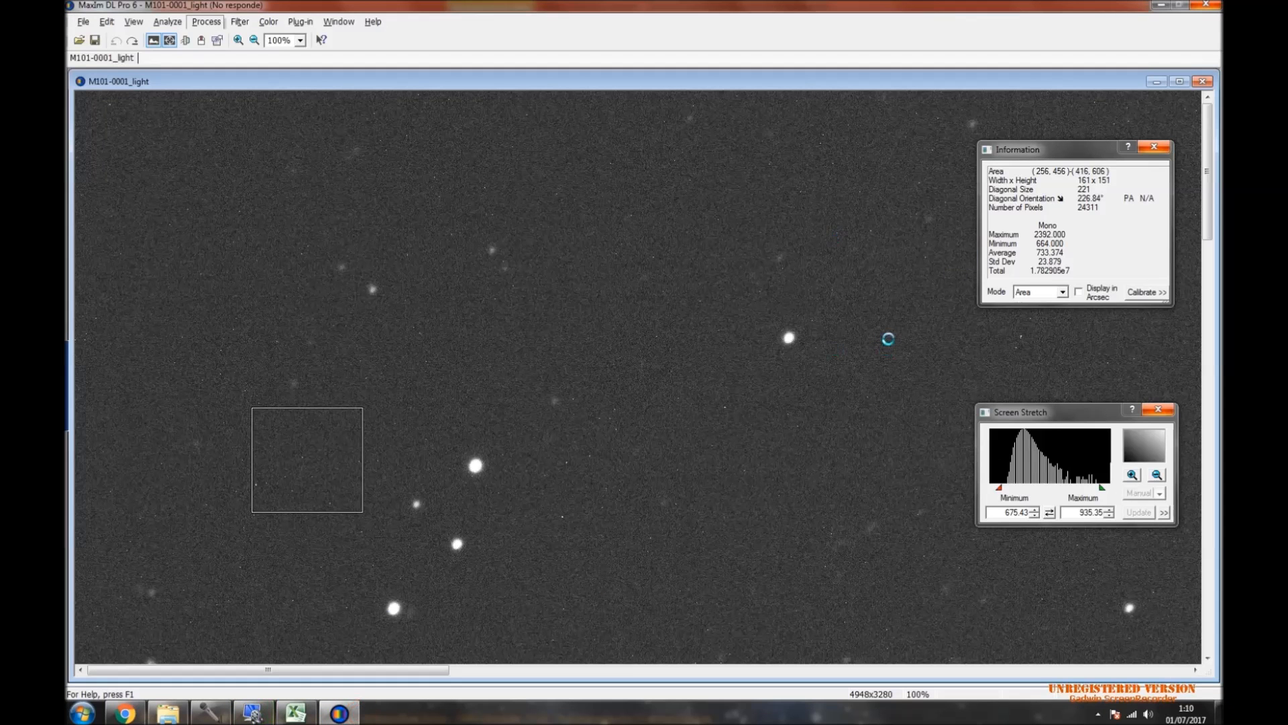
Return to Excel and compare the Sin Flats values of the calibration methods with the Average entry under Con Flats.
click(295, 713)
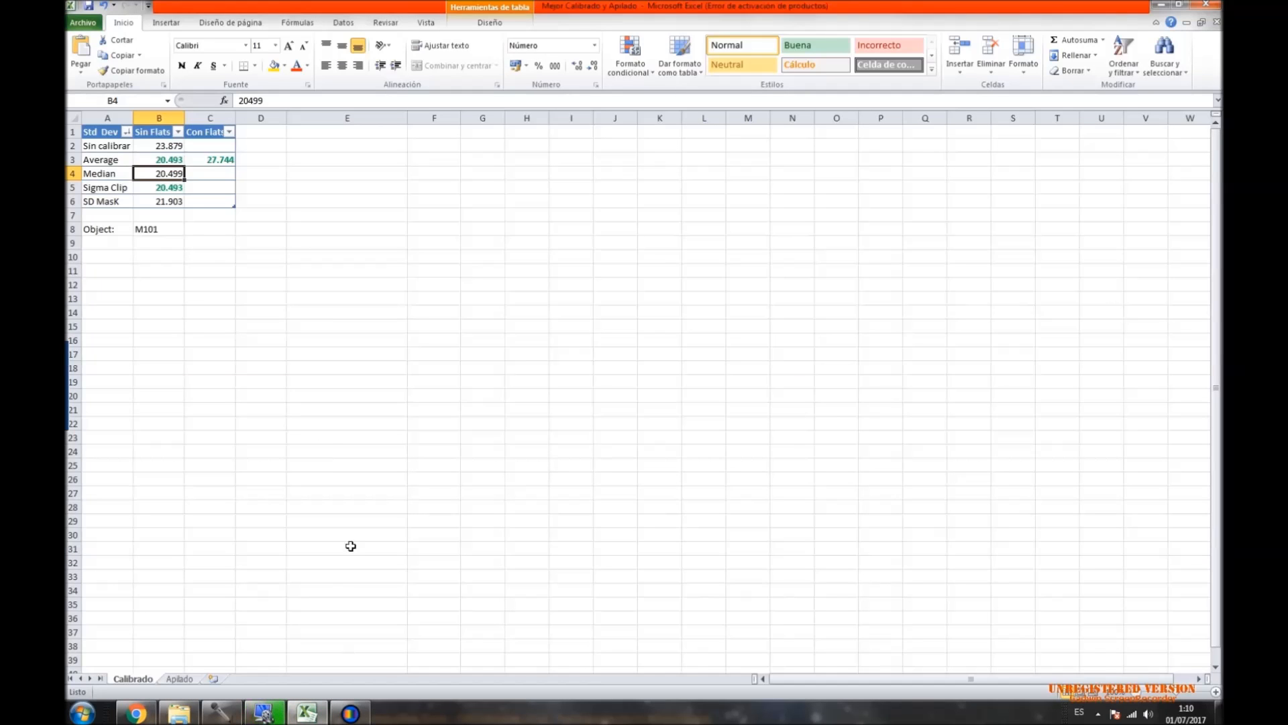
key(Up)
key(Up)
key(Right)
key(Up)
key(Down)
key(Down)
key(Left)
key(Down)
key(Down)
key(Down)
key(Up)
key(Up)
key(Up)
key(Up)
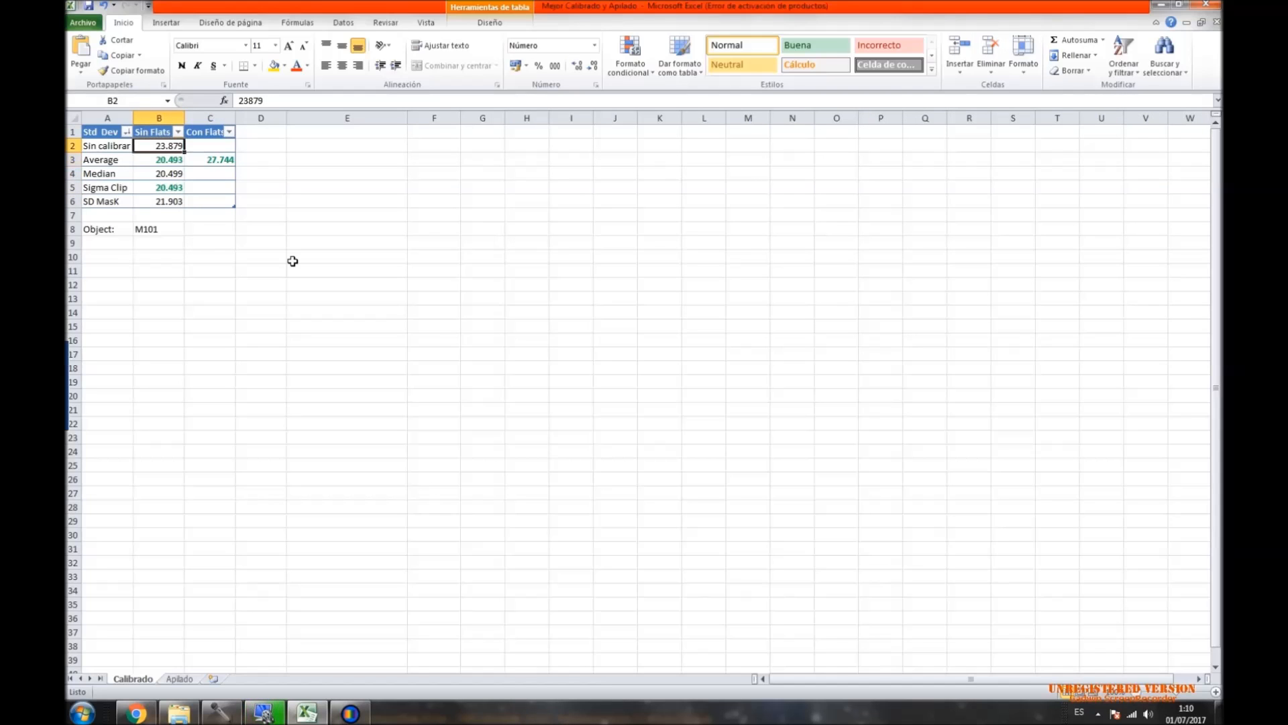
key(Down)
key(Down)
key(Down)
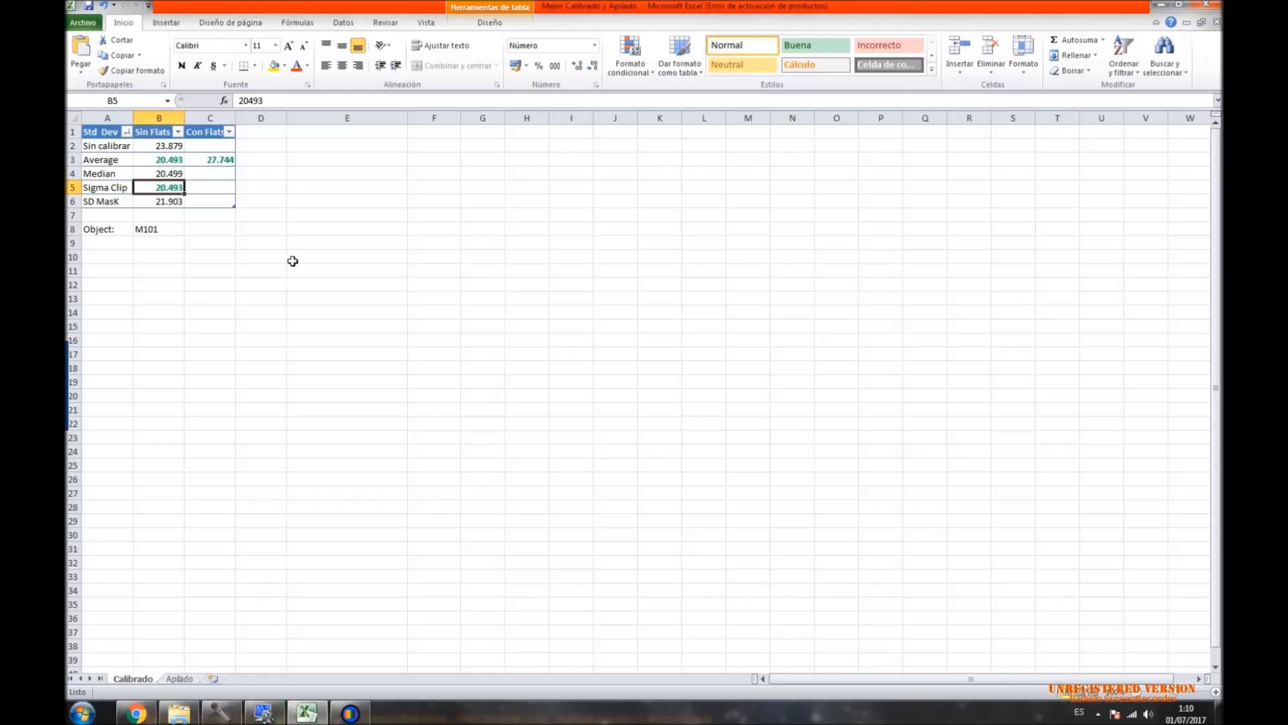
key(Right)
key(Up)
key(Up)
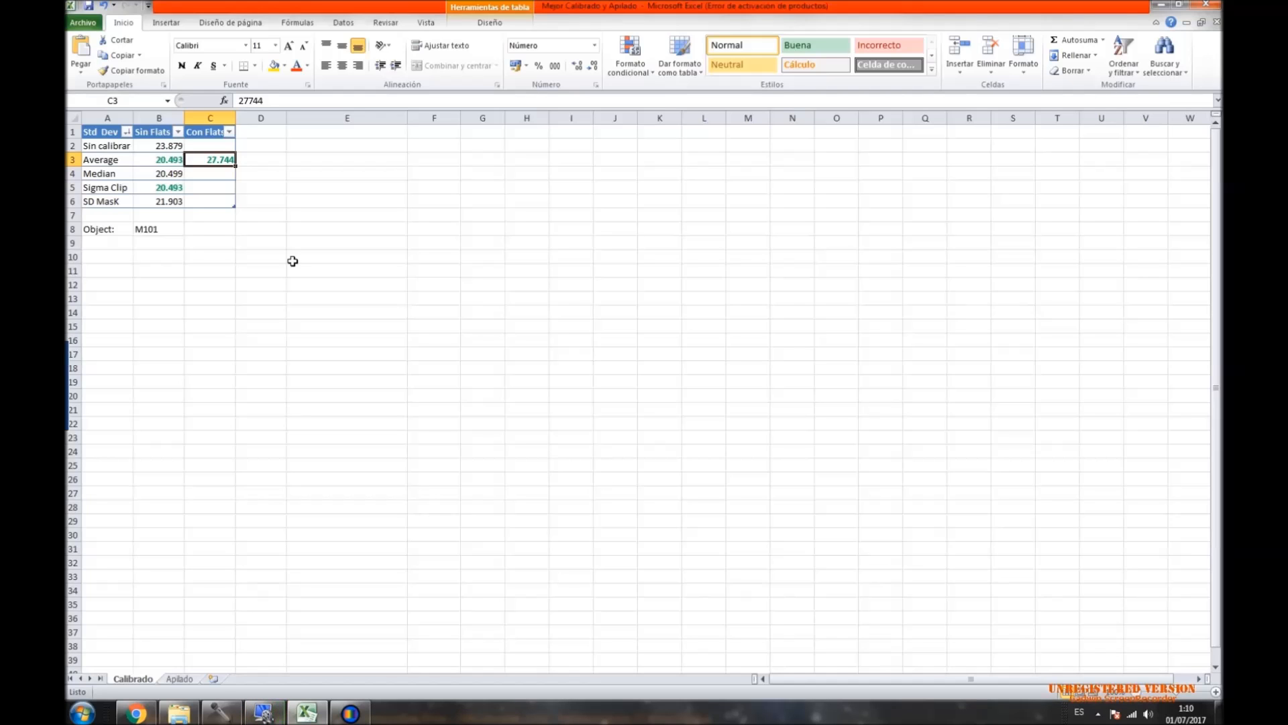
Switch to Windows Explorer and examine the contents of the M53_G4_60seg and M57_G4_180seg folders inside Hunter.
click(179, 713)
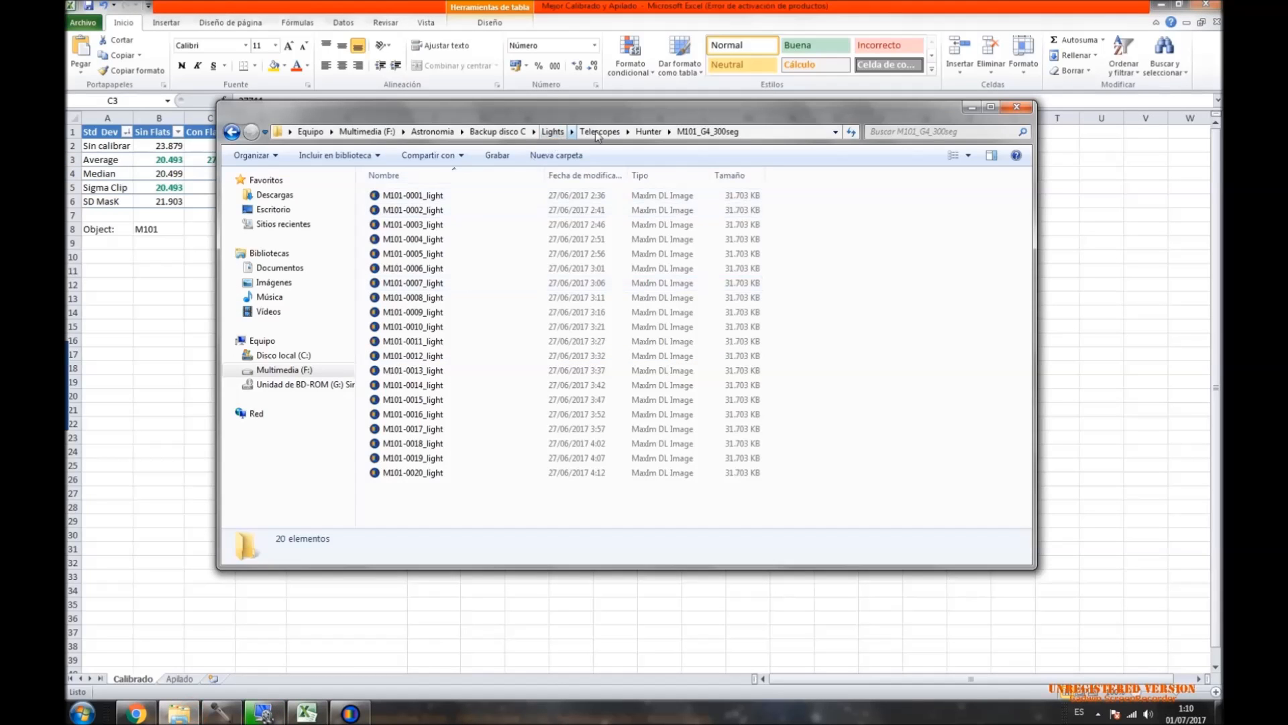
click(648, 132)
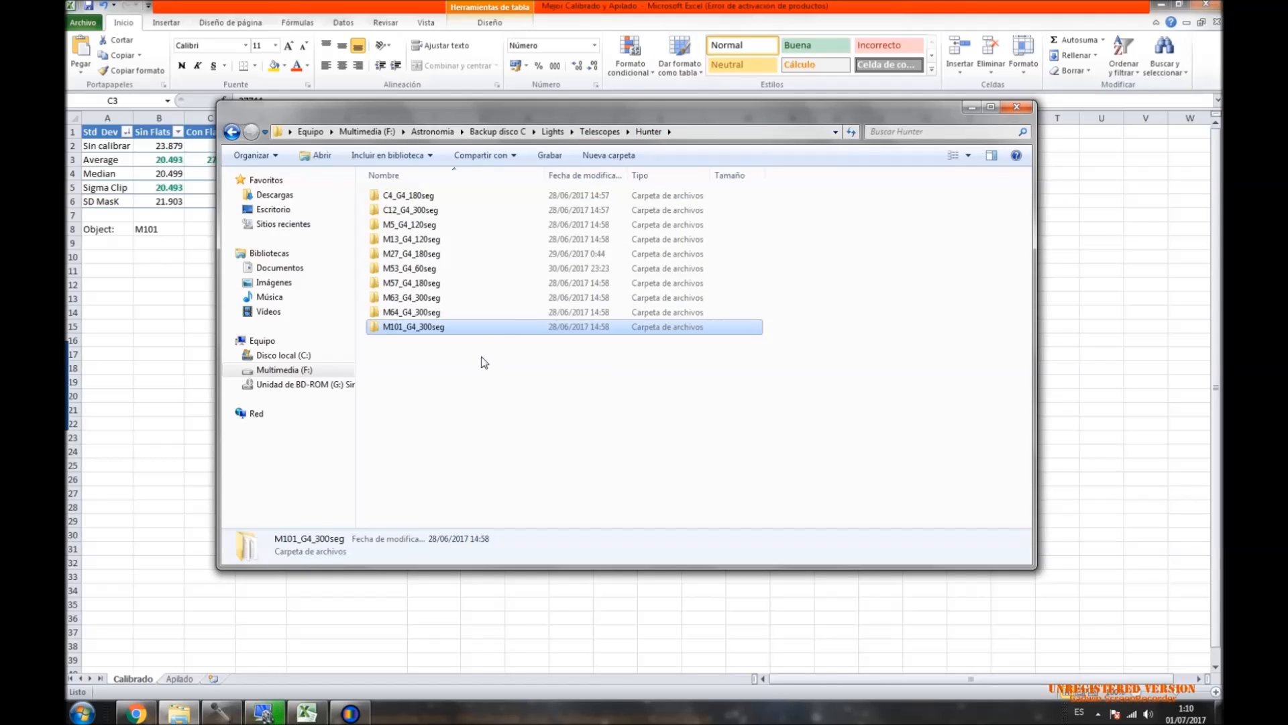
double_click(454, 268)
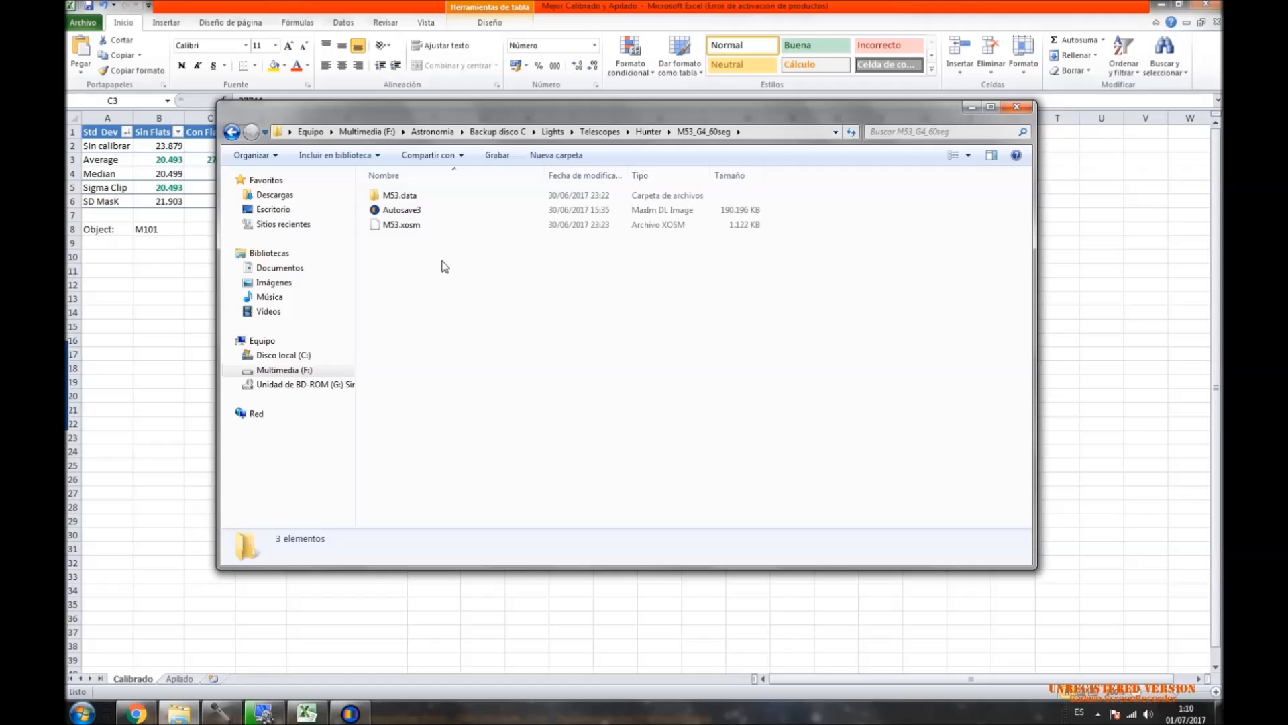
click(232, 131)
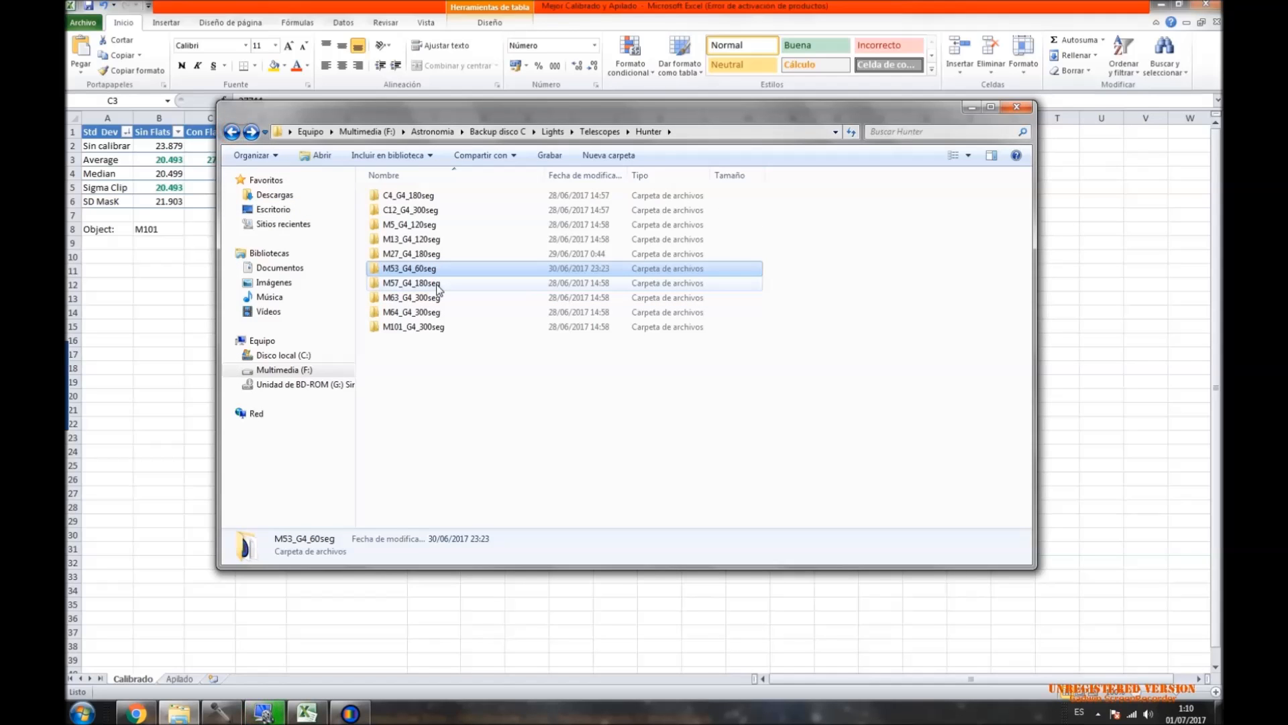
double_click(438, 282)
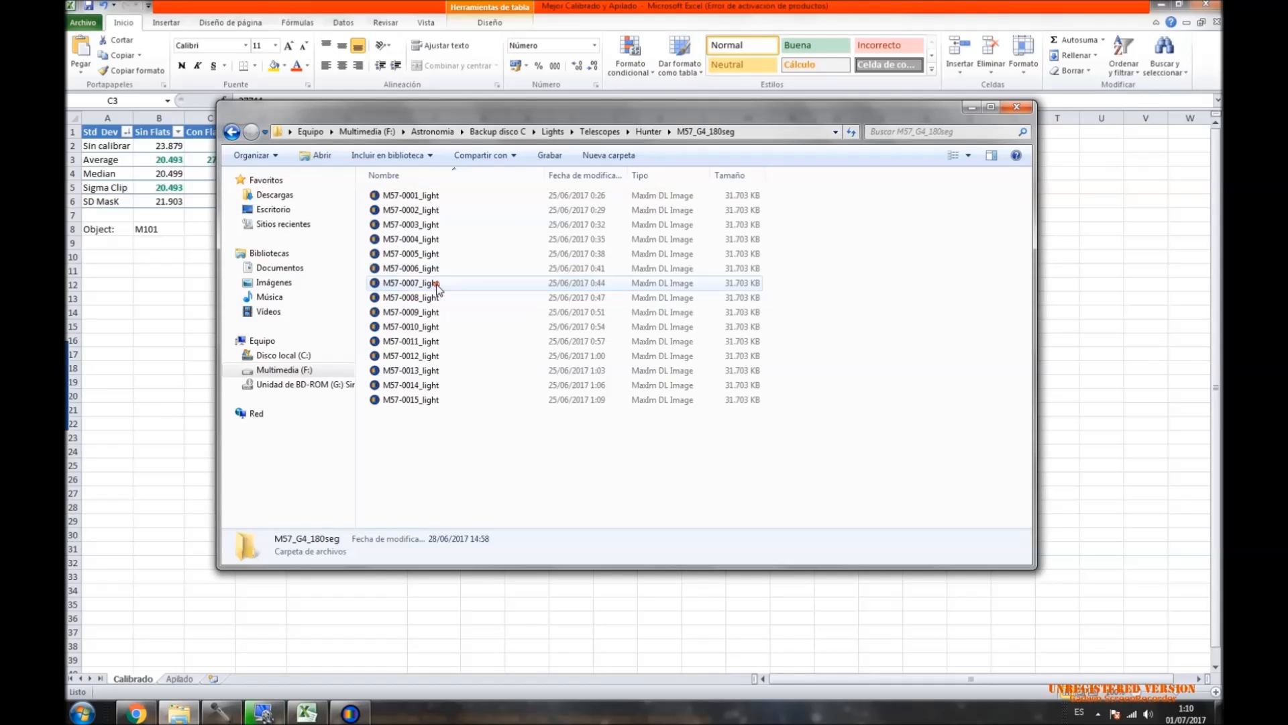
click(231, 132)
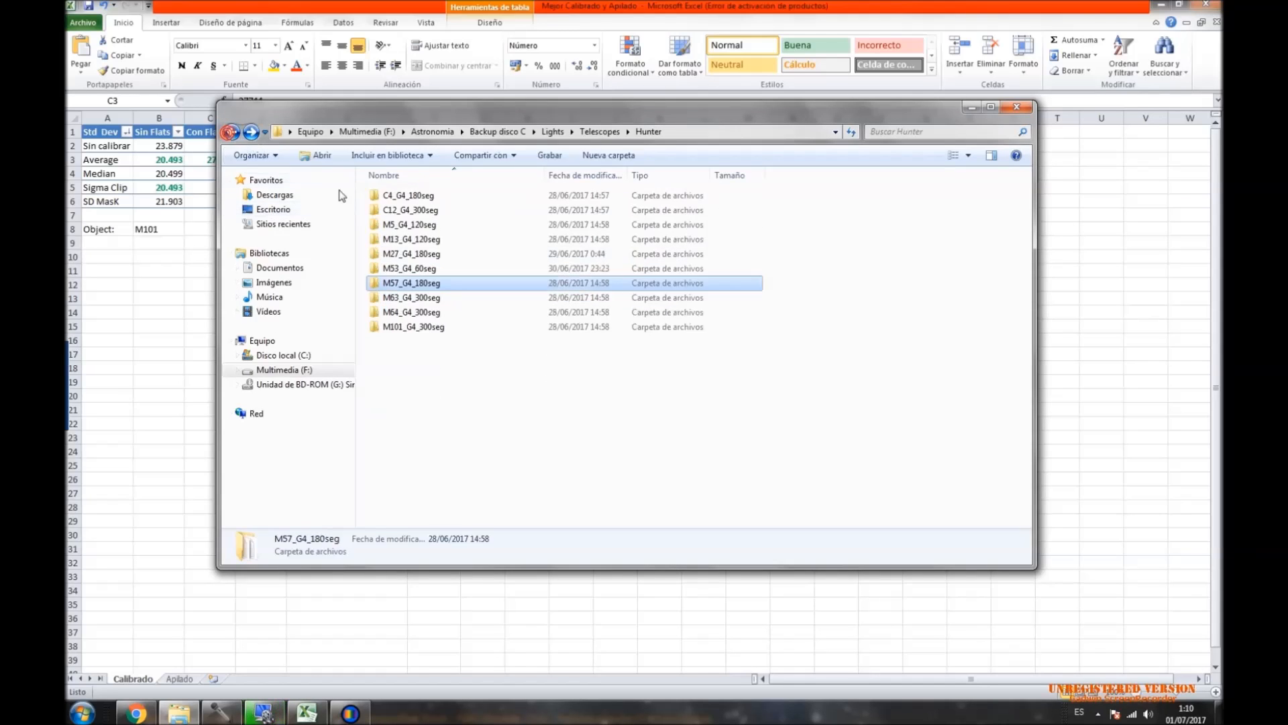
Look through the M53_G4_60seg, M27_G4_180seg and M57_G4_180seg folders again, ending in the Hunter folder with nothing selected.
double_click(420, 269)
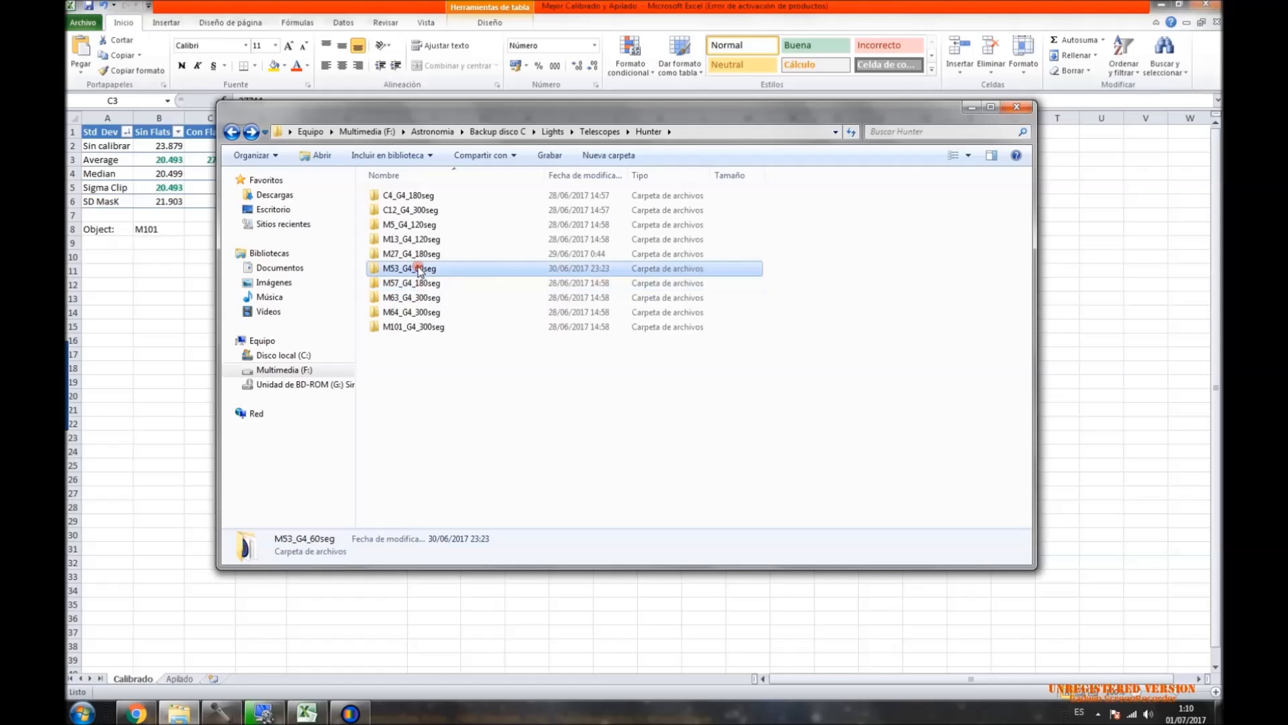
key(BackSpace)
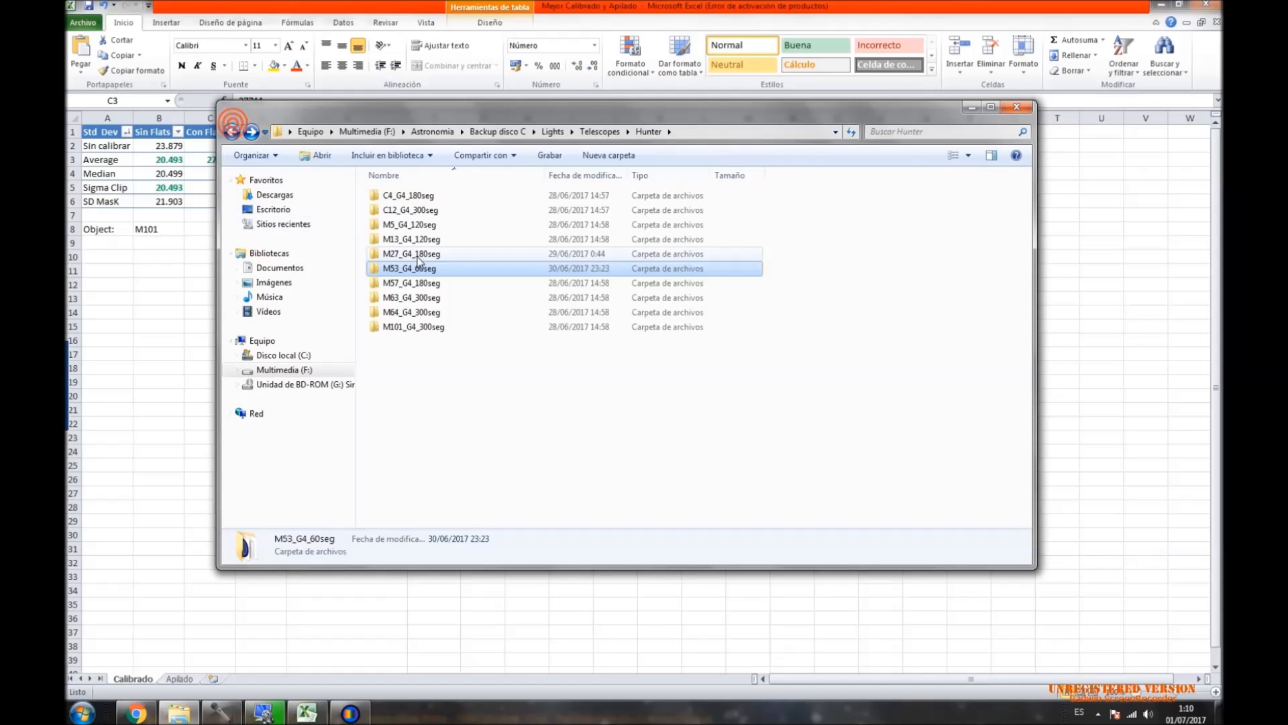
double_click(417, 255)
key(BackSpace)
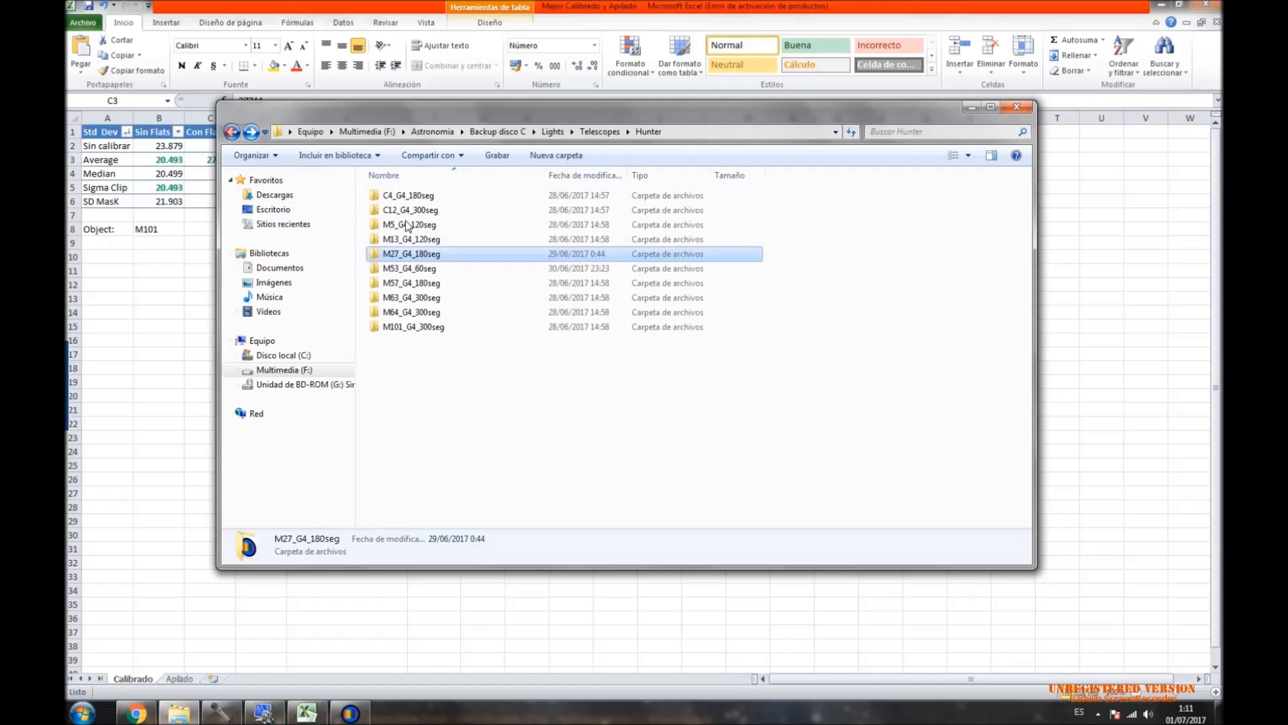
click(433, 284)
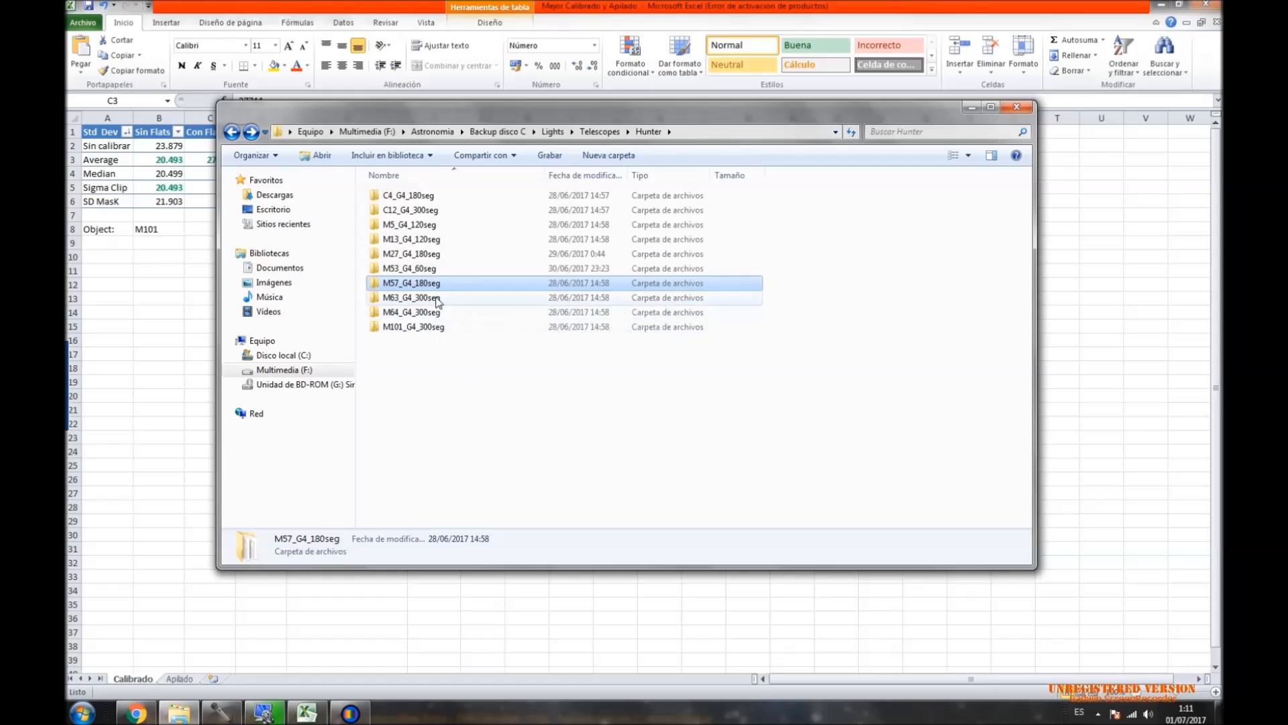
double_click(433, 283)
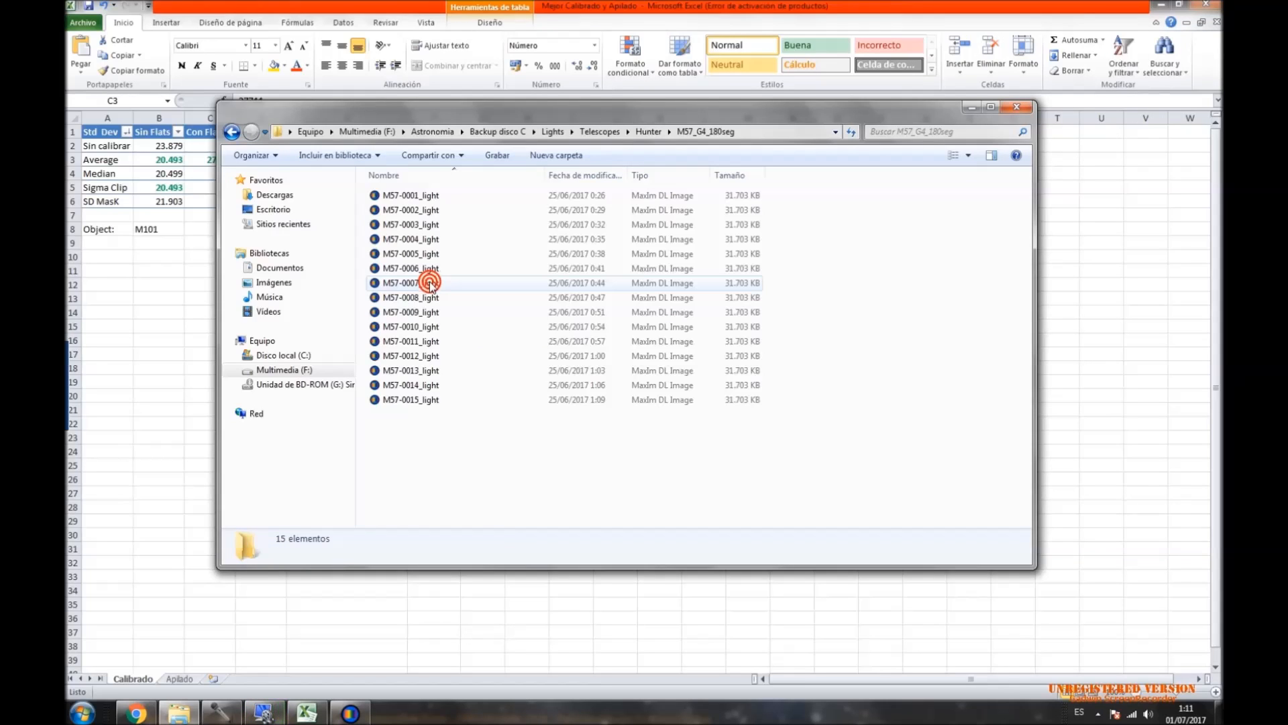
click(232, 133)
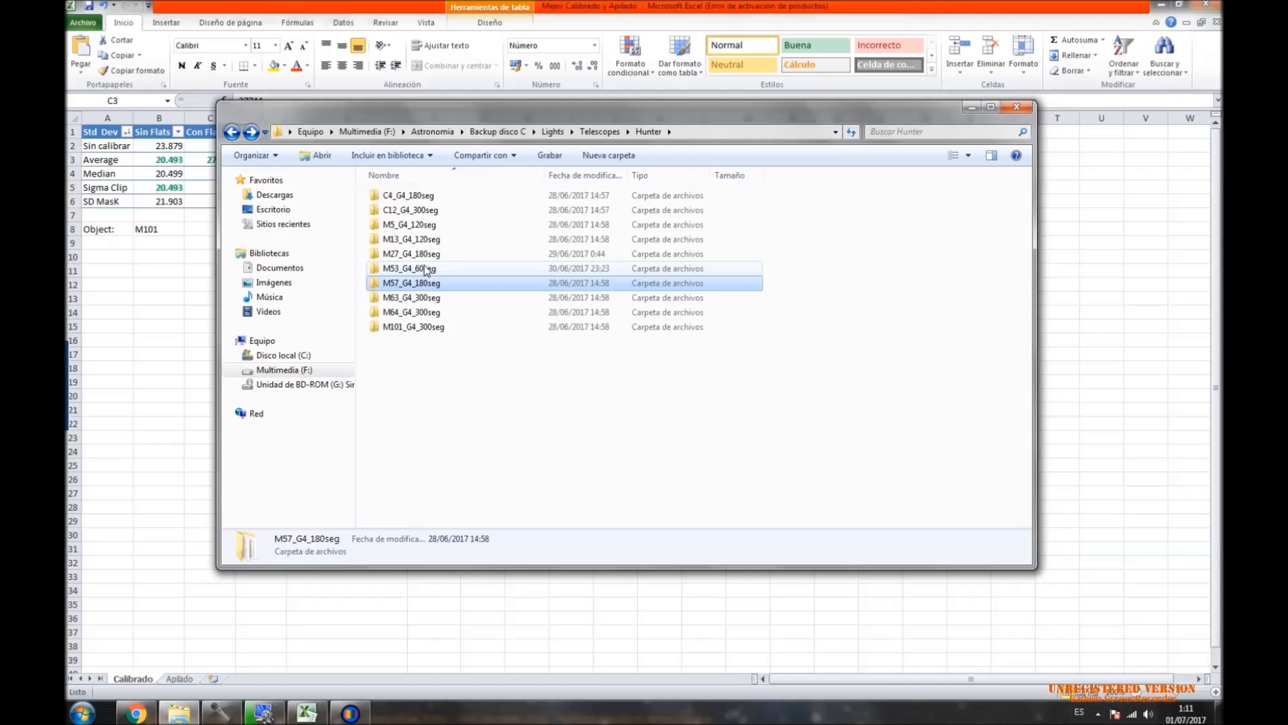
double_click(424, 265)
click(232, 132)
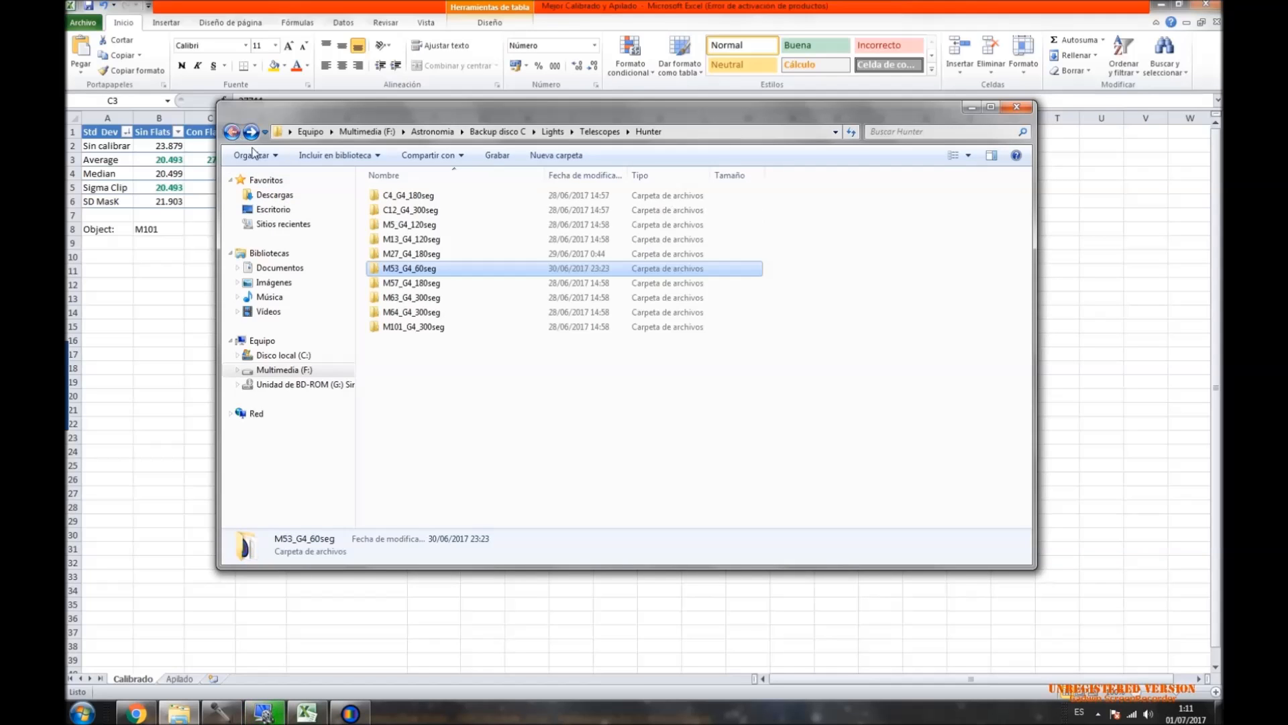
mouse_move(450, 360)
mouse_down()
mouse_move(417, 285)
mouse_move(432, 369)
mouse_up()
click(432, 369)
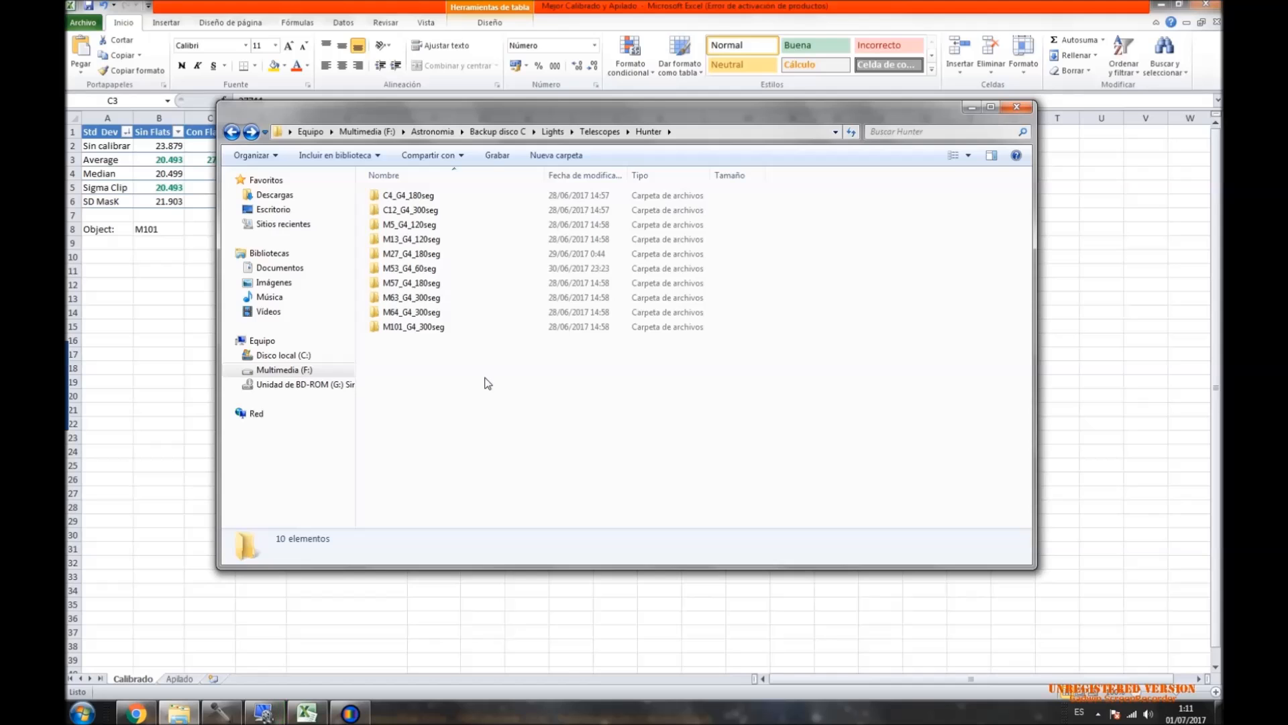
Switch to MaxIm DL to check the M101-0001_light calibration and minimize the Windows Explorer window.
click(354, 717)
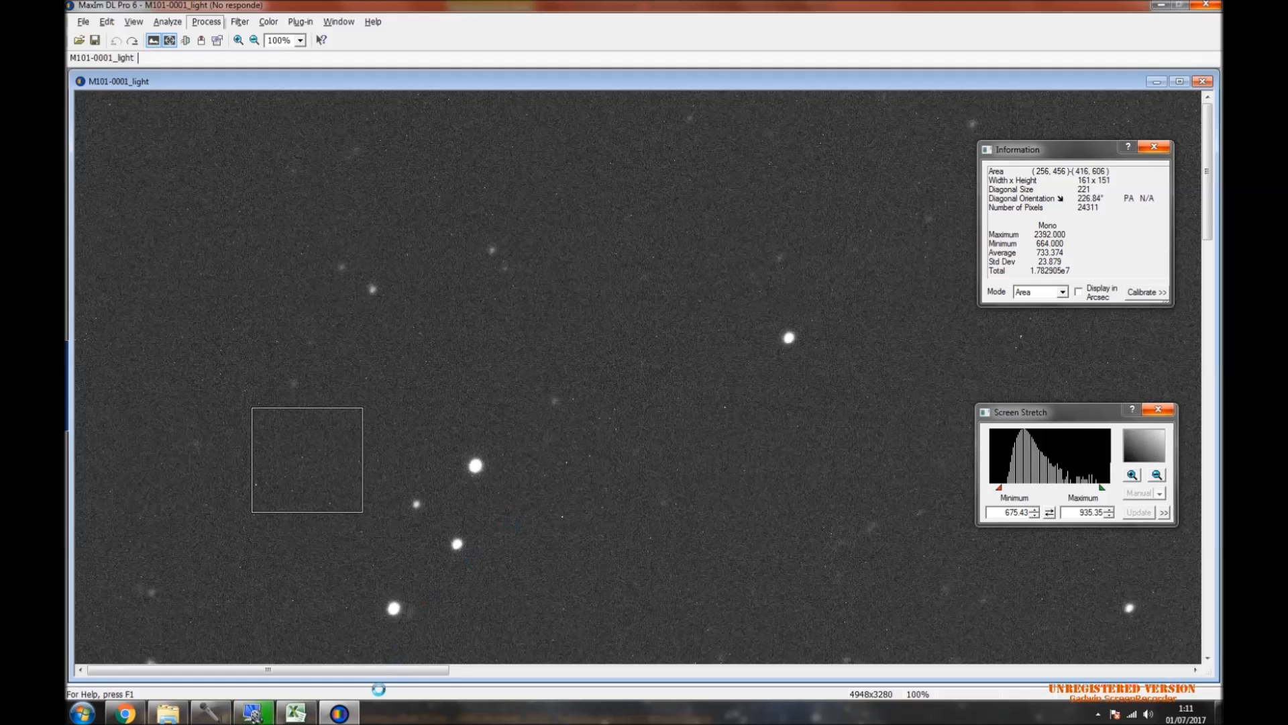
click(354, 716)
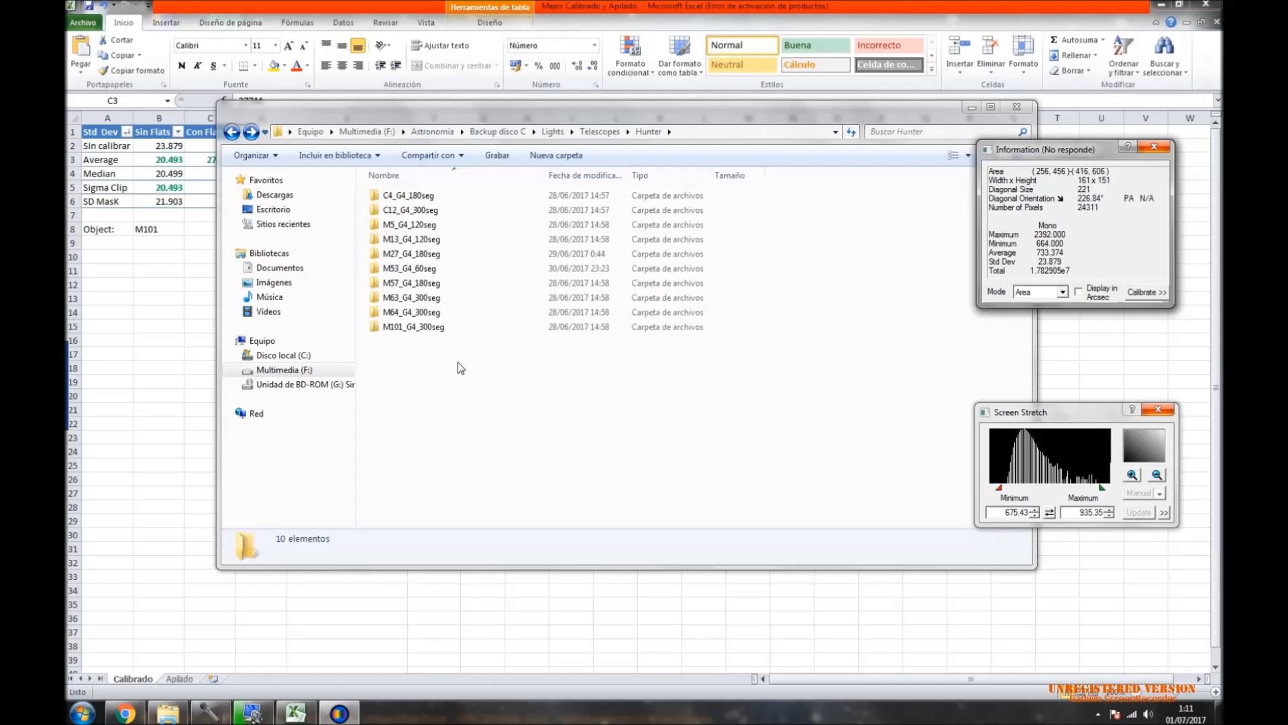
click(347, 715)
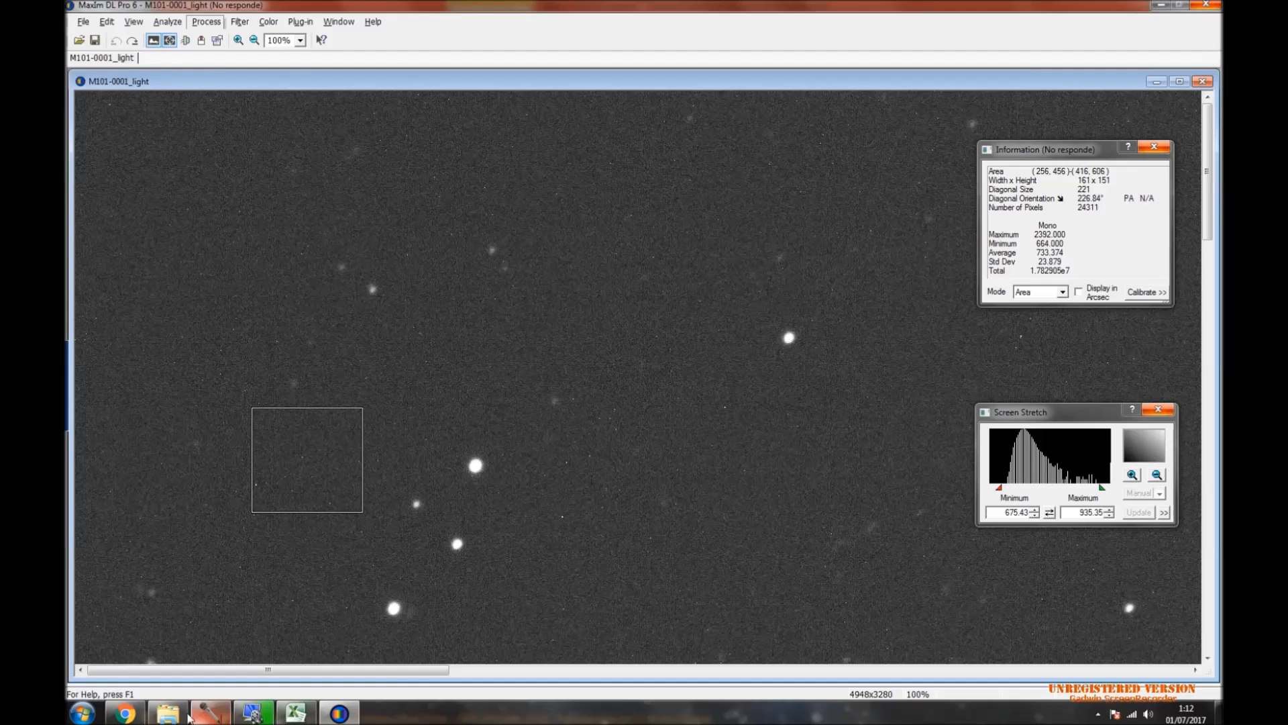
click(179, 715)
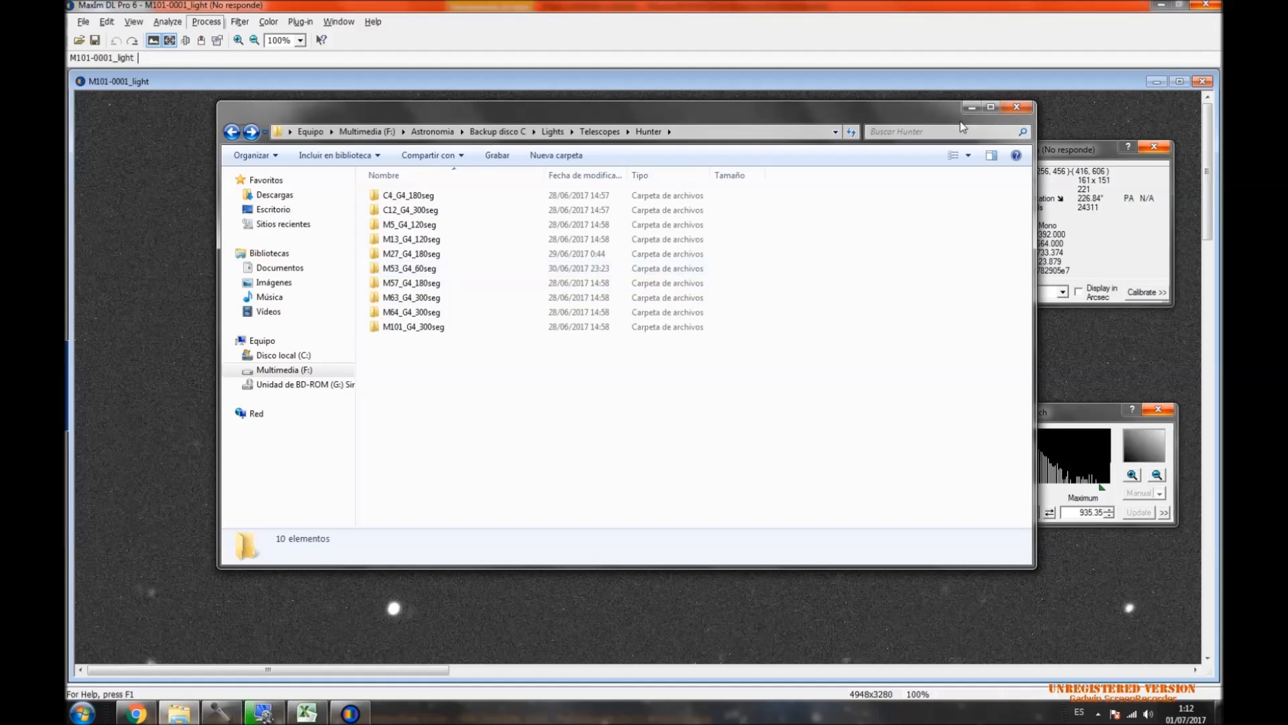
click(971, 107)
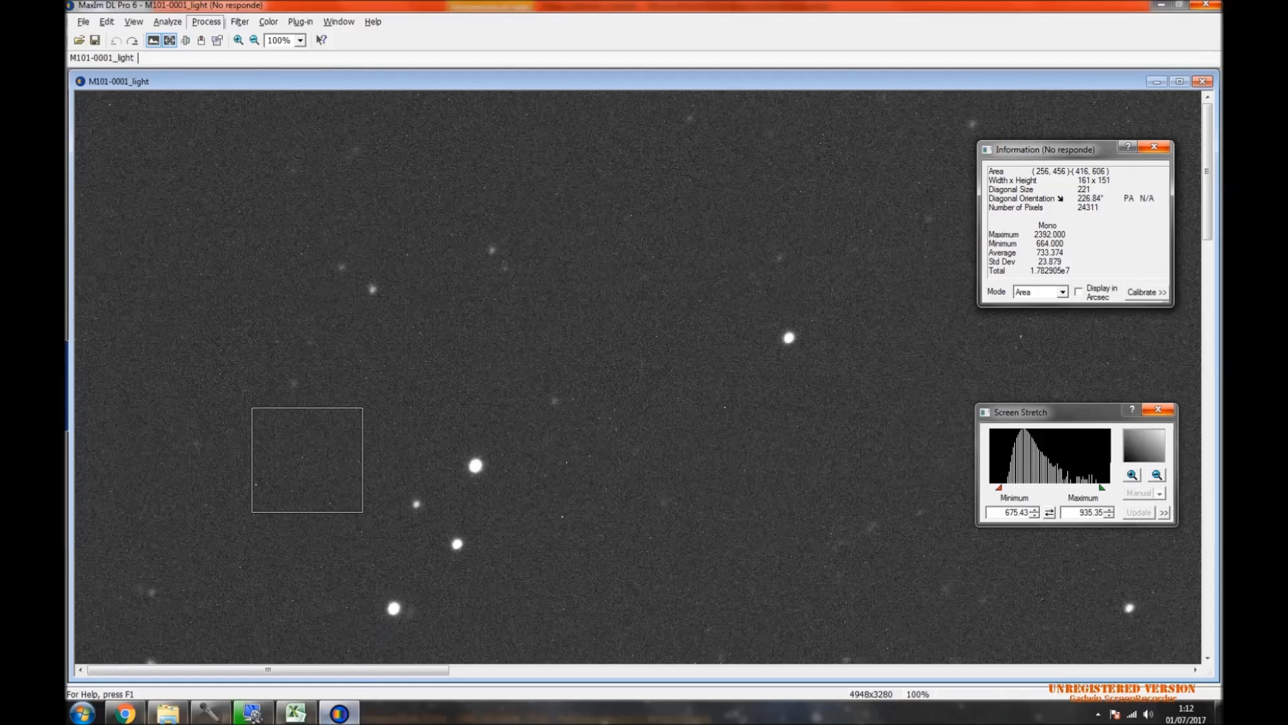
Switch to Excel and select the Median cell in the Con Flats column.
click(296, 712)
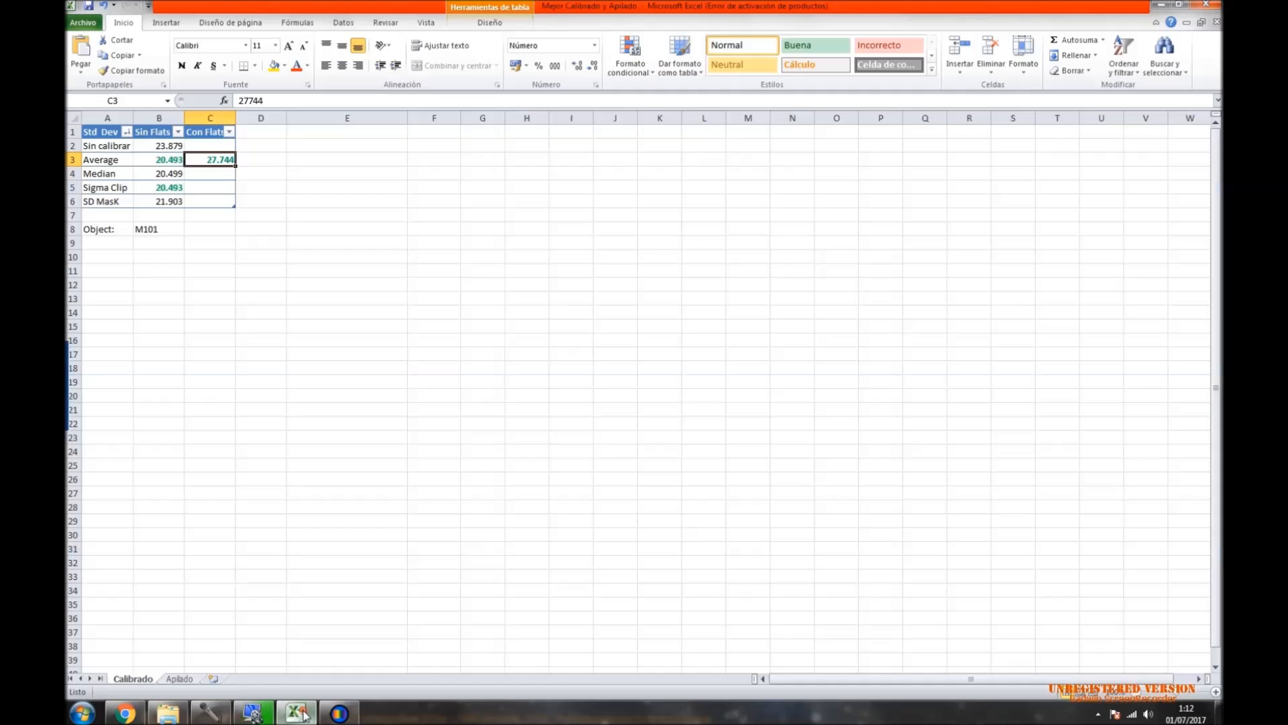
click(339, 713)
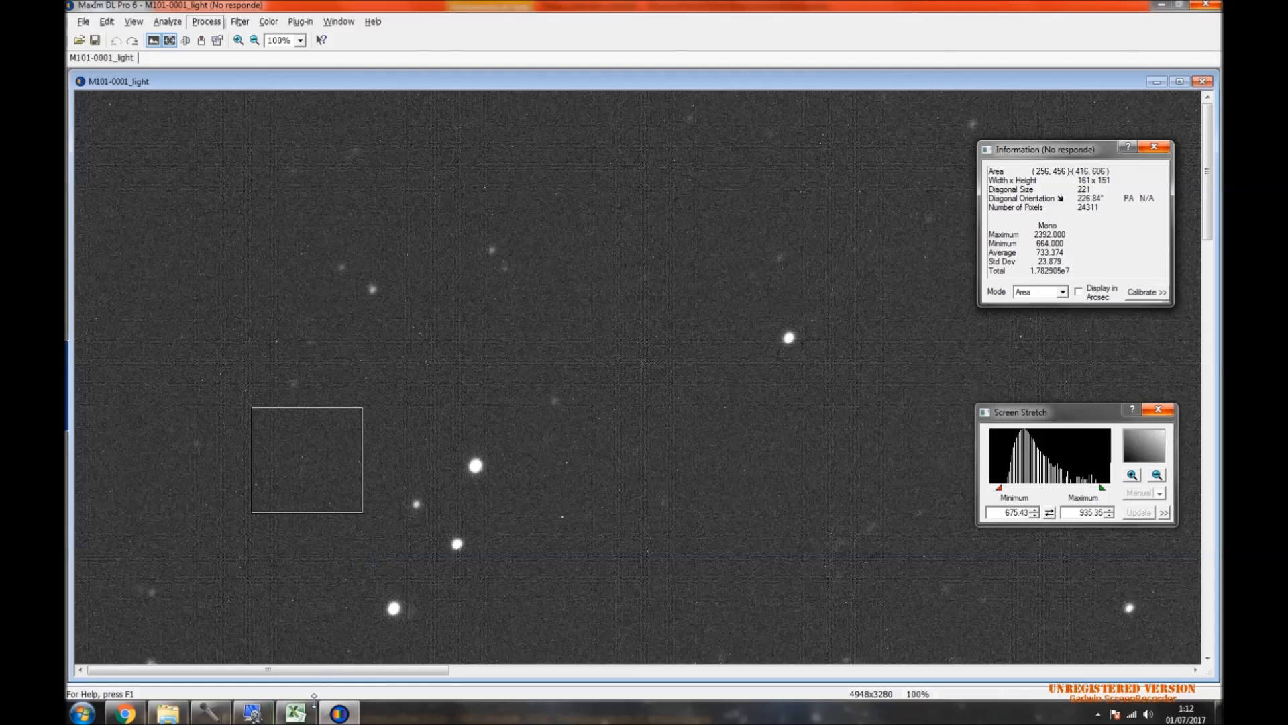
click(297, 713)
key(Down)
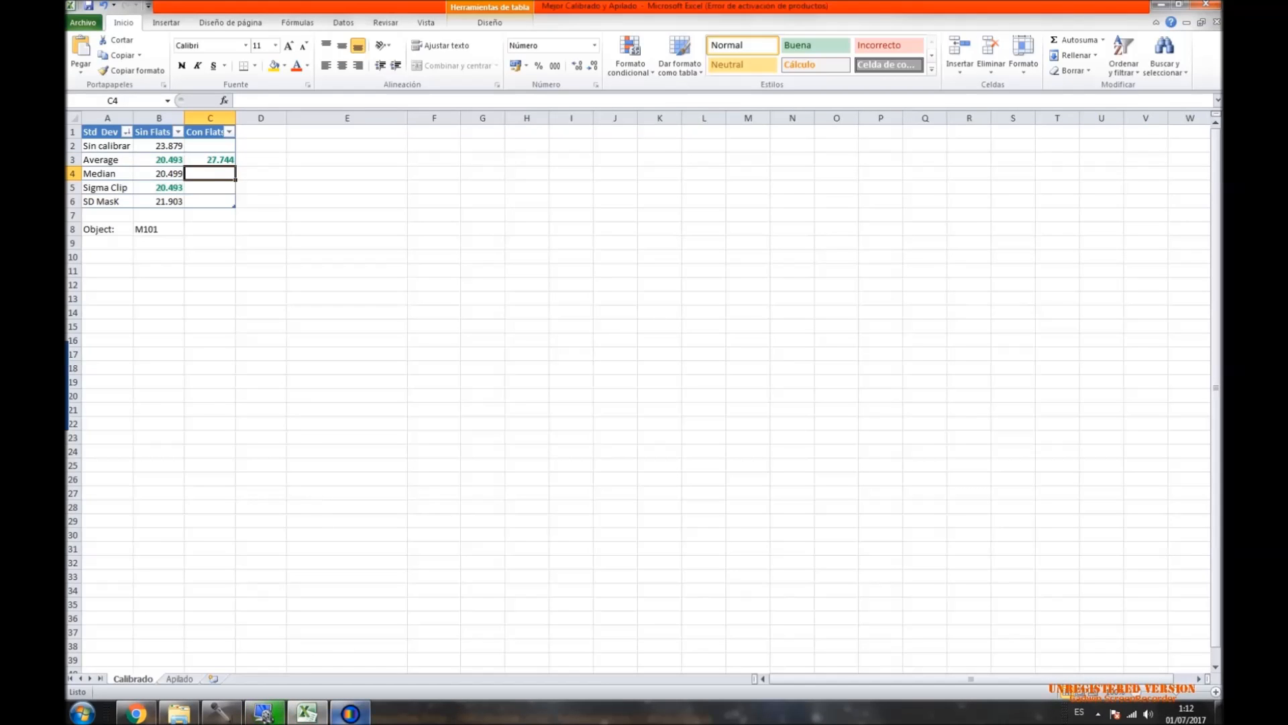
click(350, 713)
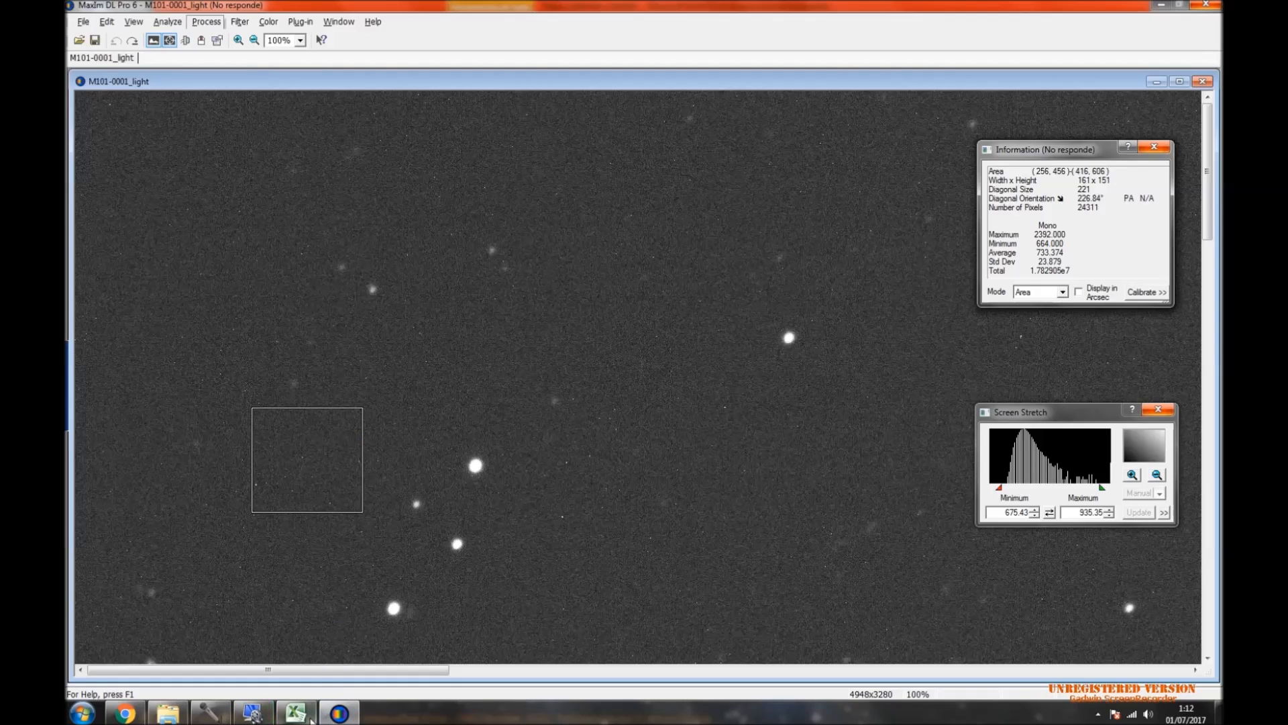
mouse_move(308, 718)
click(295, 712)
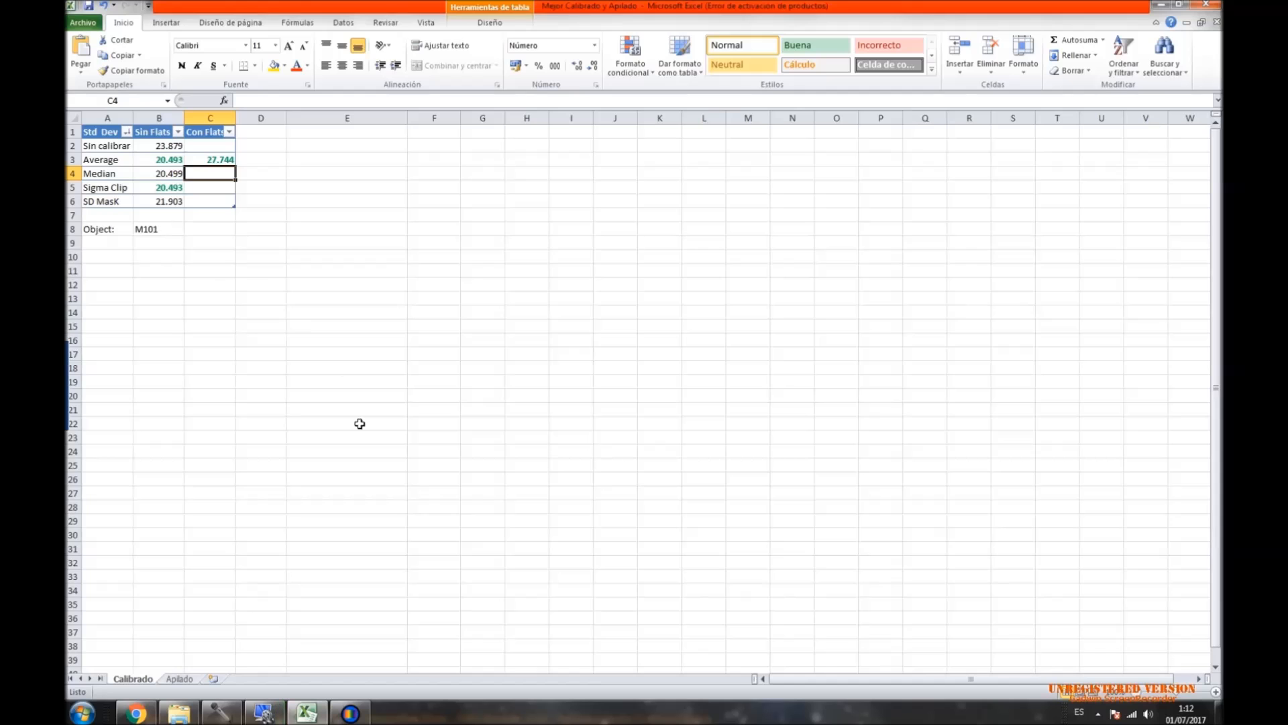
click(355, 713)
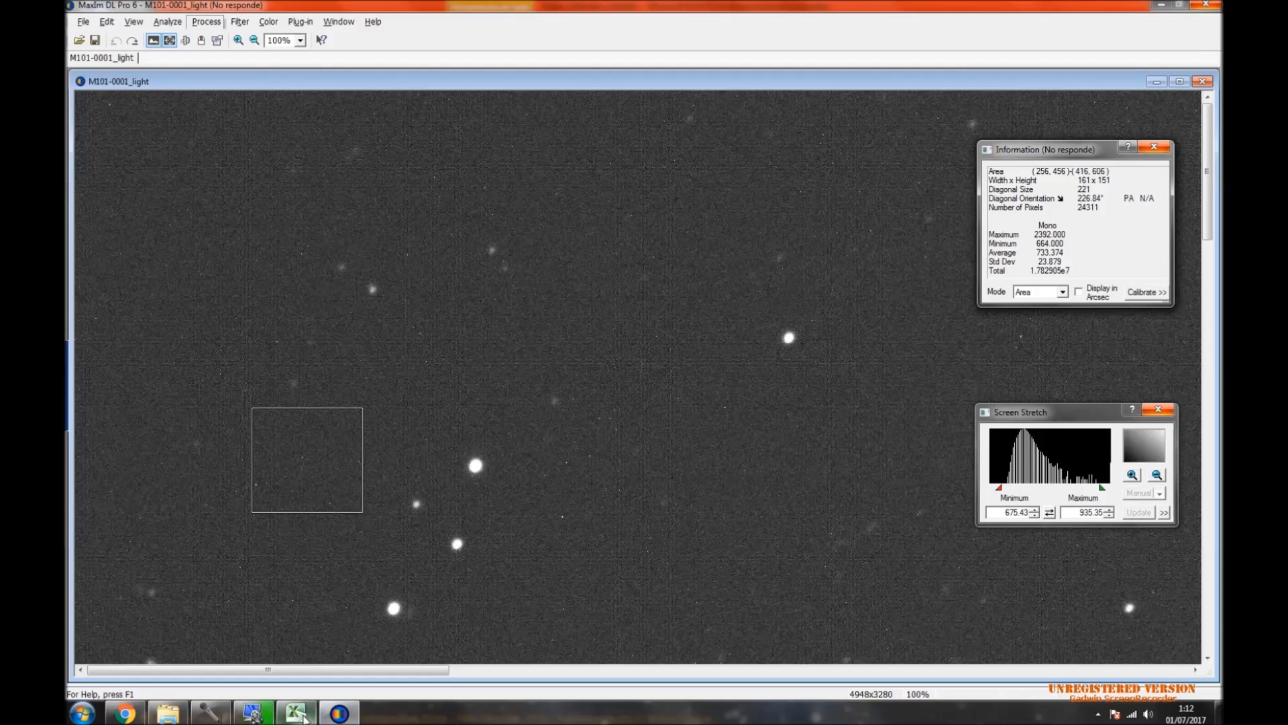
mouse_move(304, 717)
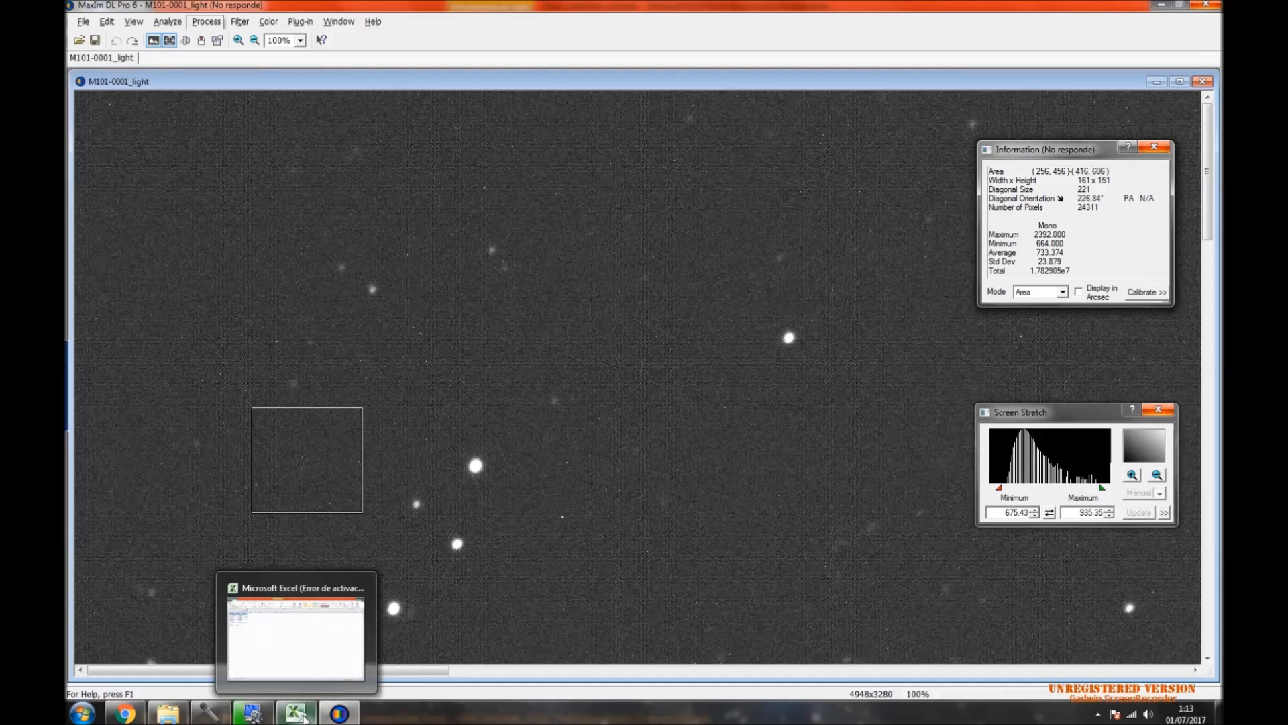
click(303, 716)
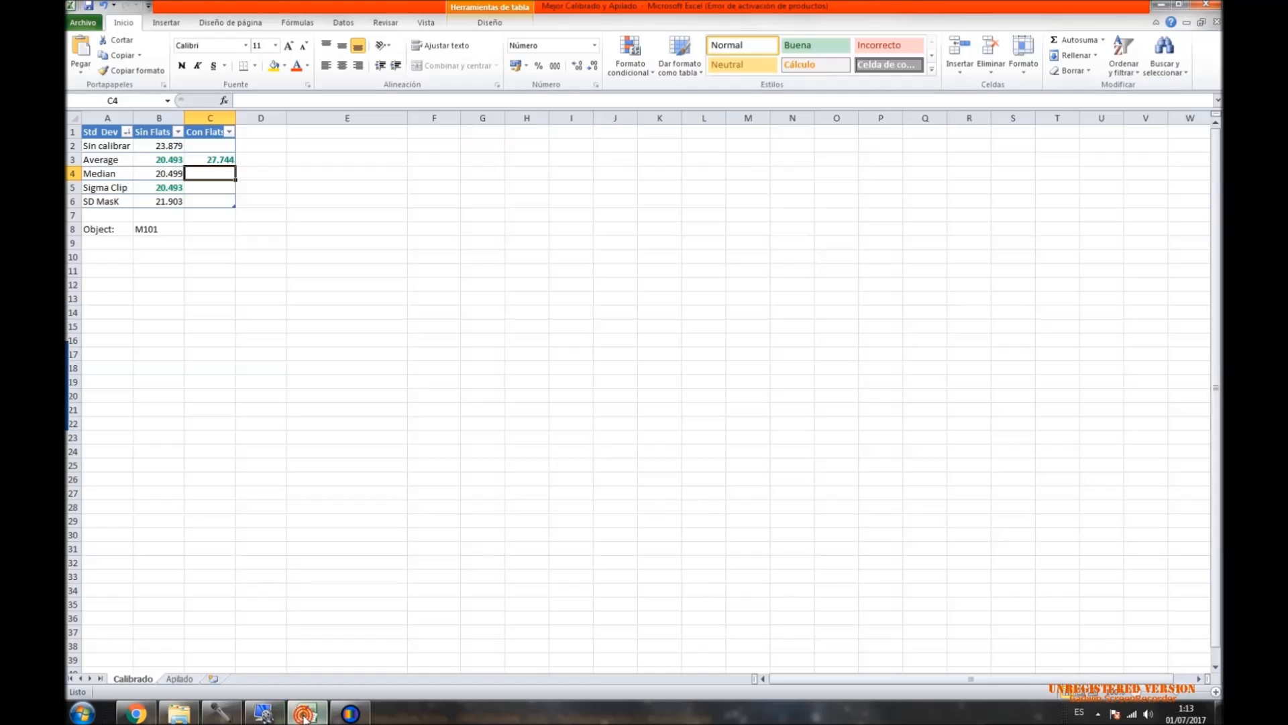
click(346, 714)
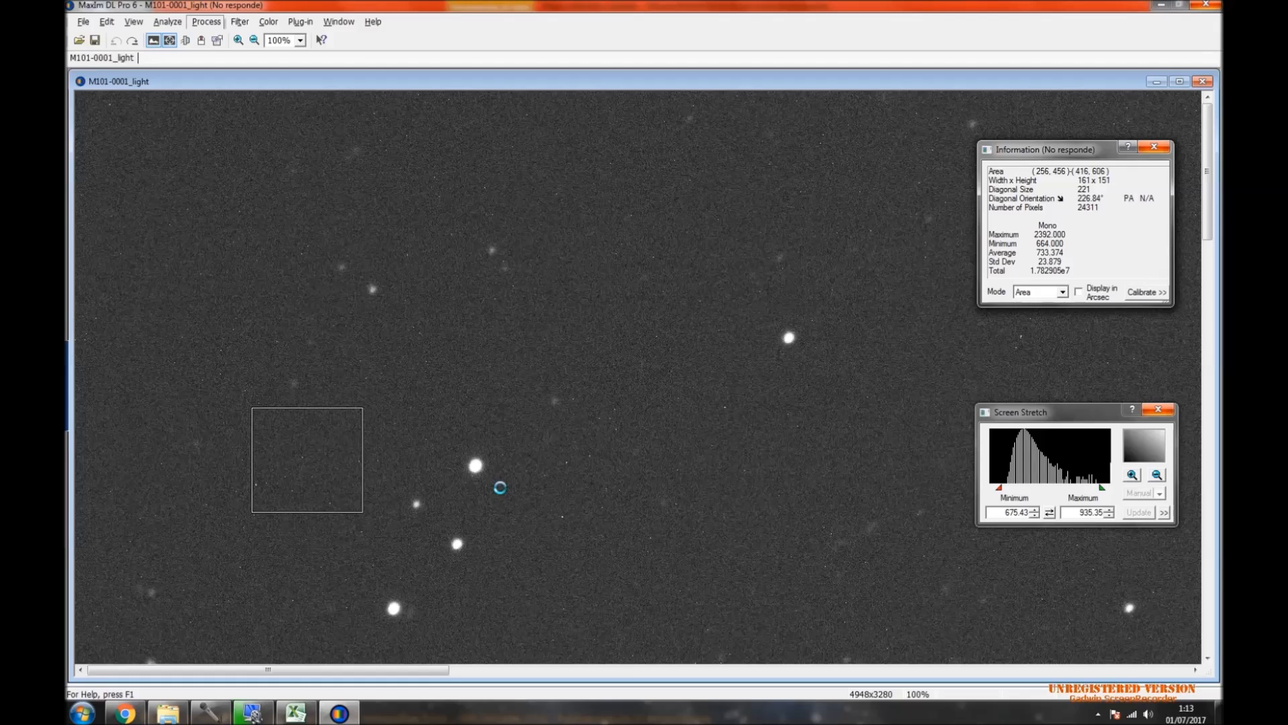
click(300, 715)
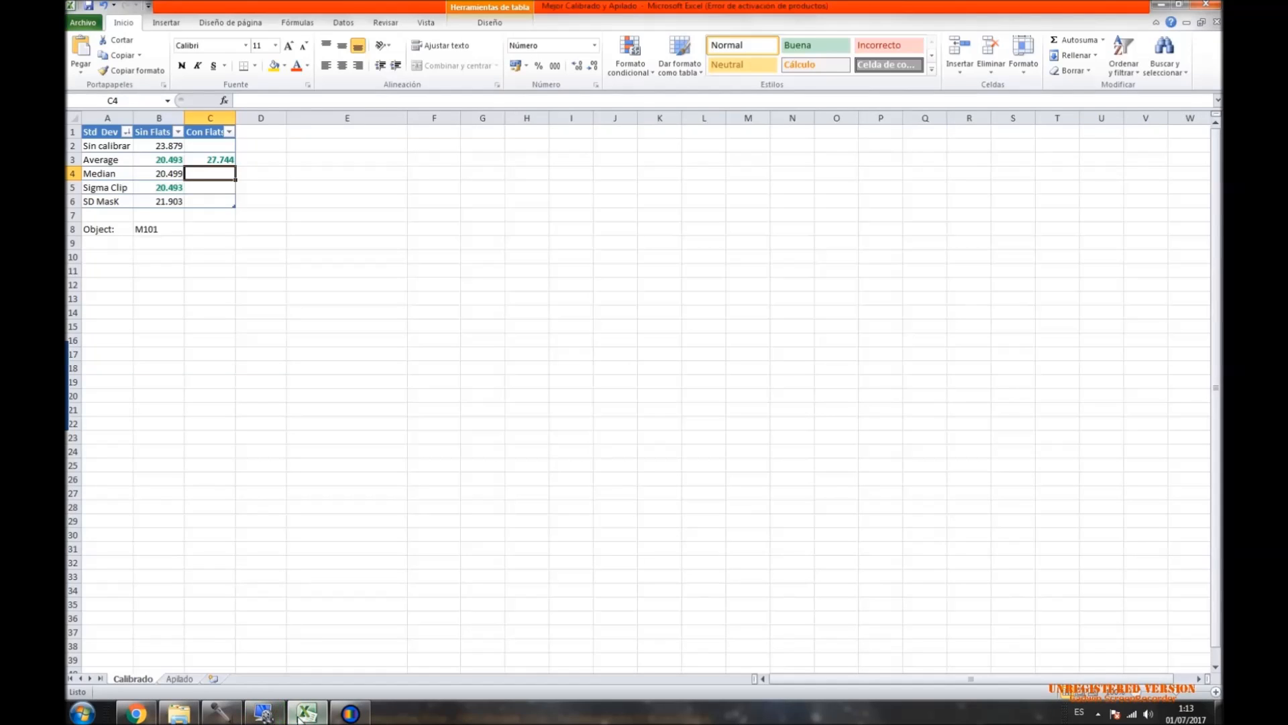
Check the running sound and screen recorders and close the Chrome window showing the Screencast-O-Matic page.
mouse_move(265, 716)
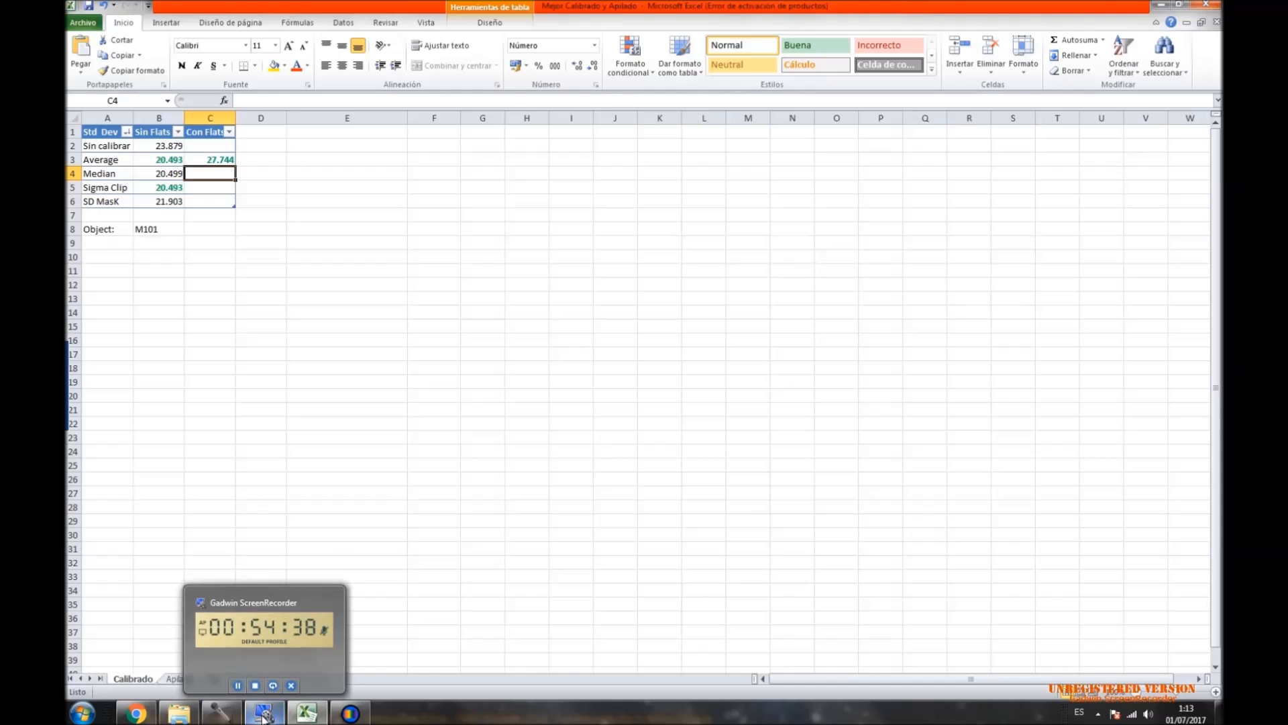
click(216, 717)
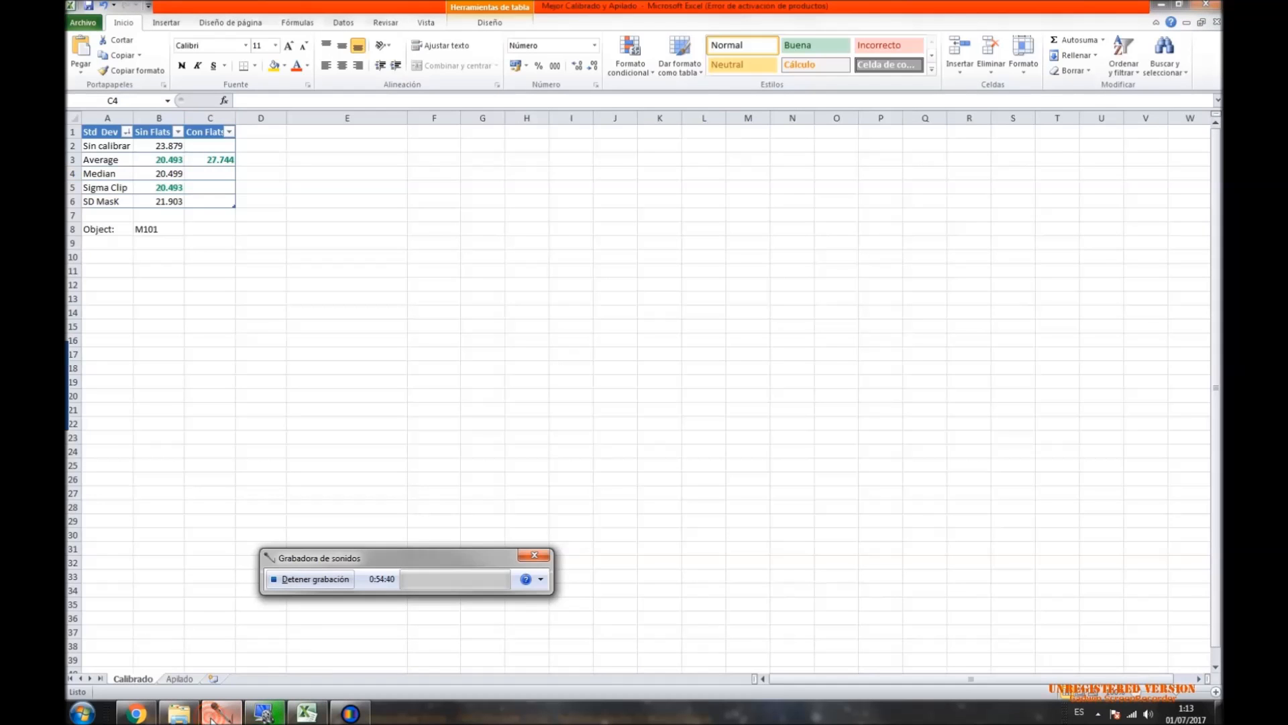
click(279, 715)
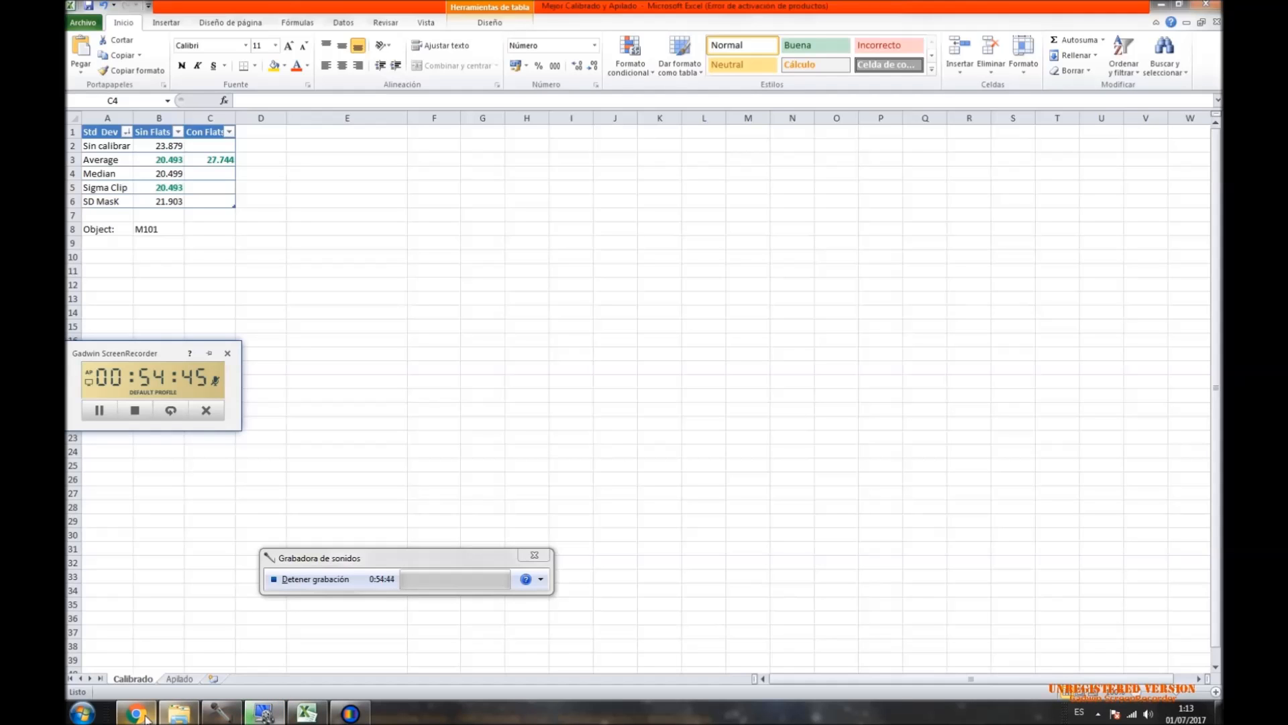
mouse_move(146, 717)
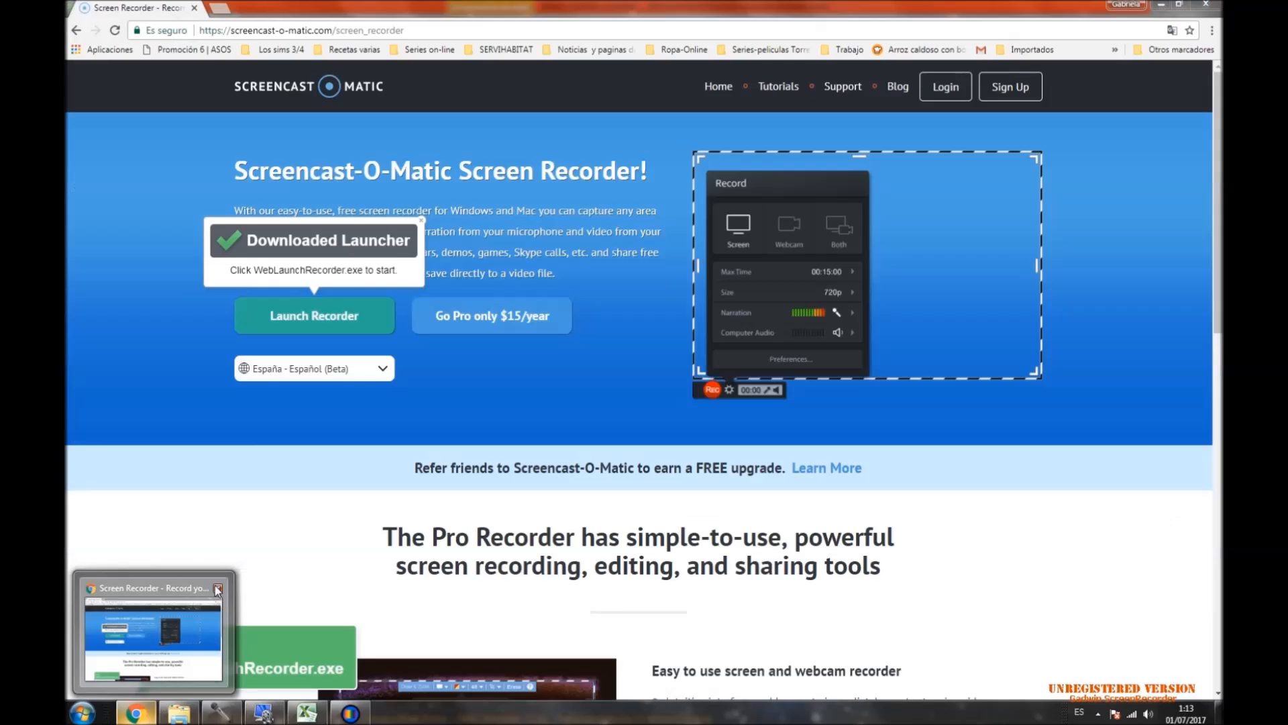
click(217, 589)
mouse_move(194, 720)
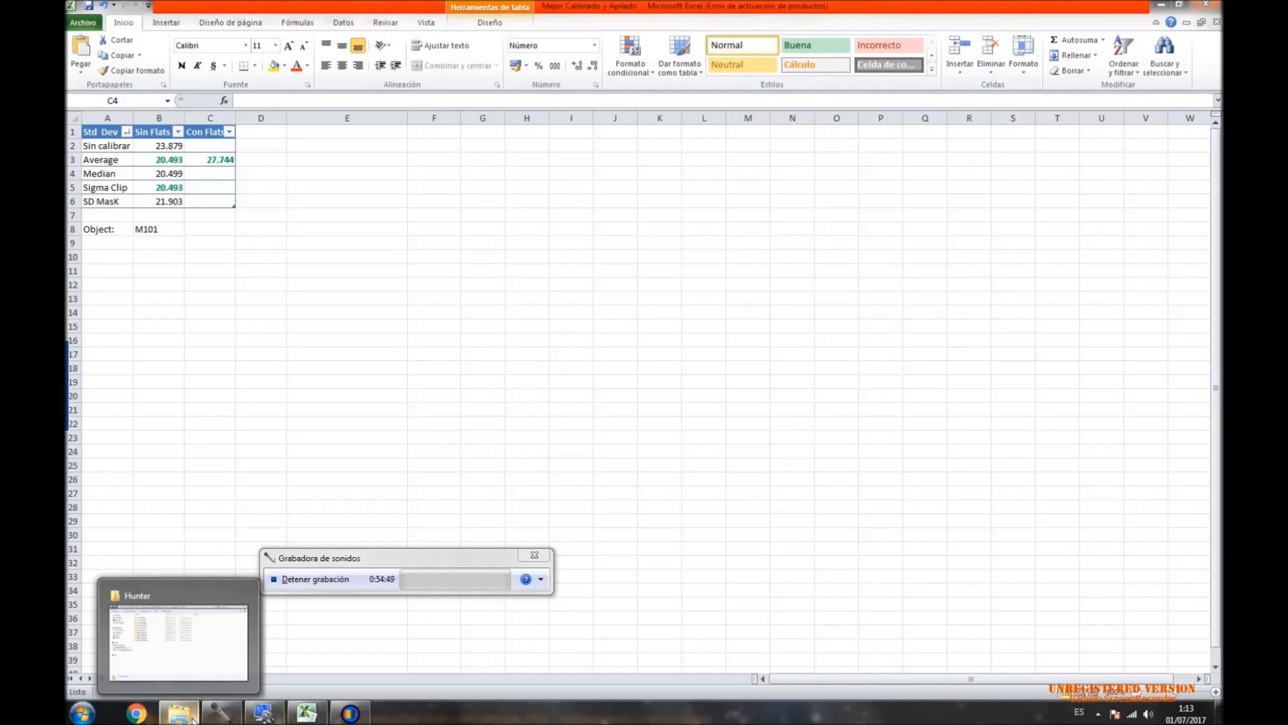
Switch between MaxIm DL and Excel to check the progress of the M101-0001_light calibration.
click(345, 715)
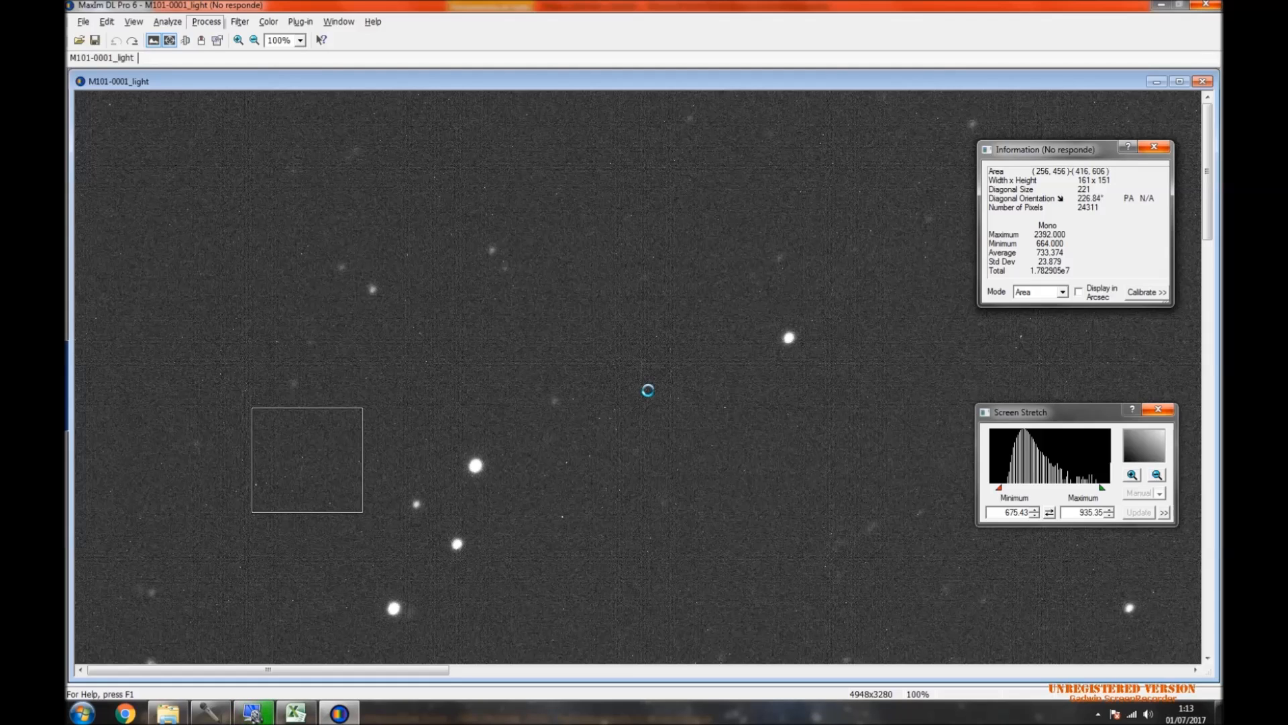
mouse_move(297, 718)
click(297, 718)
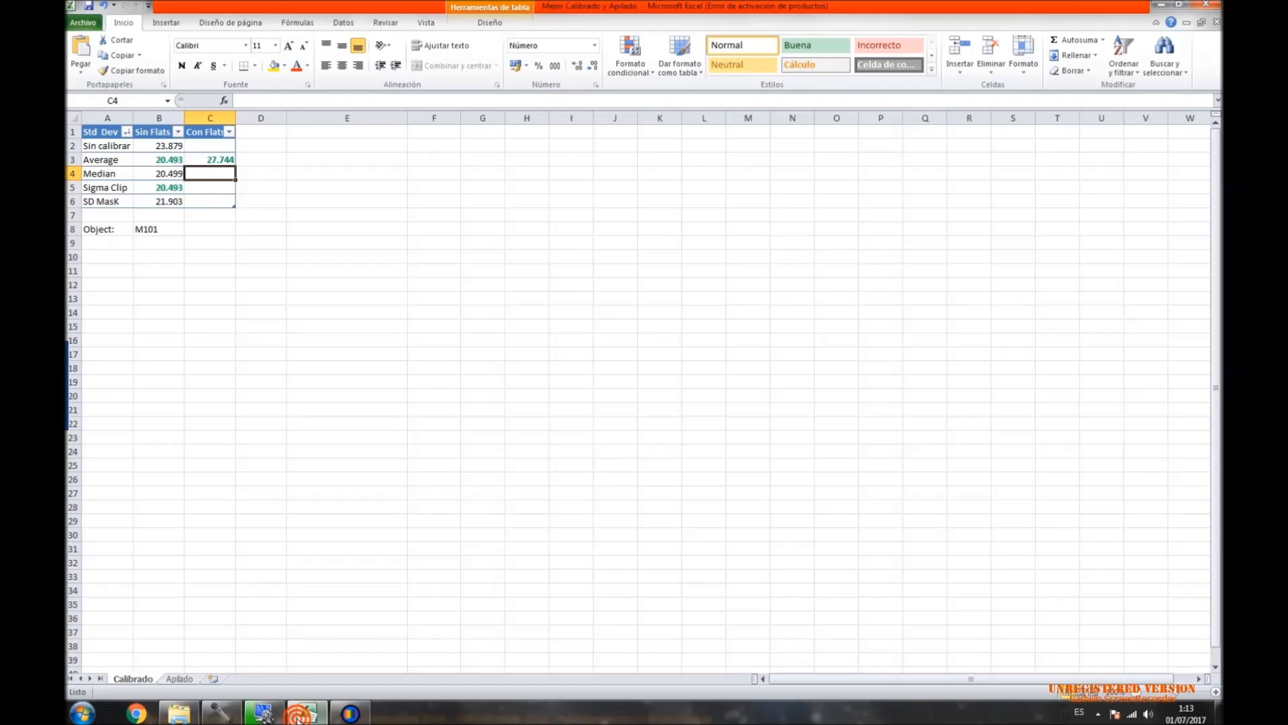
key(Down)
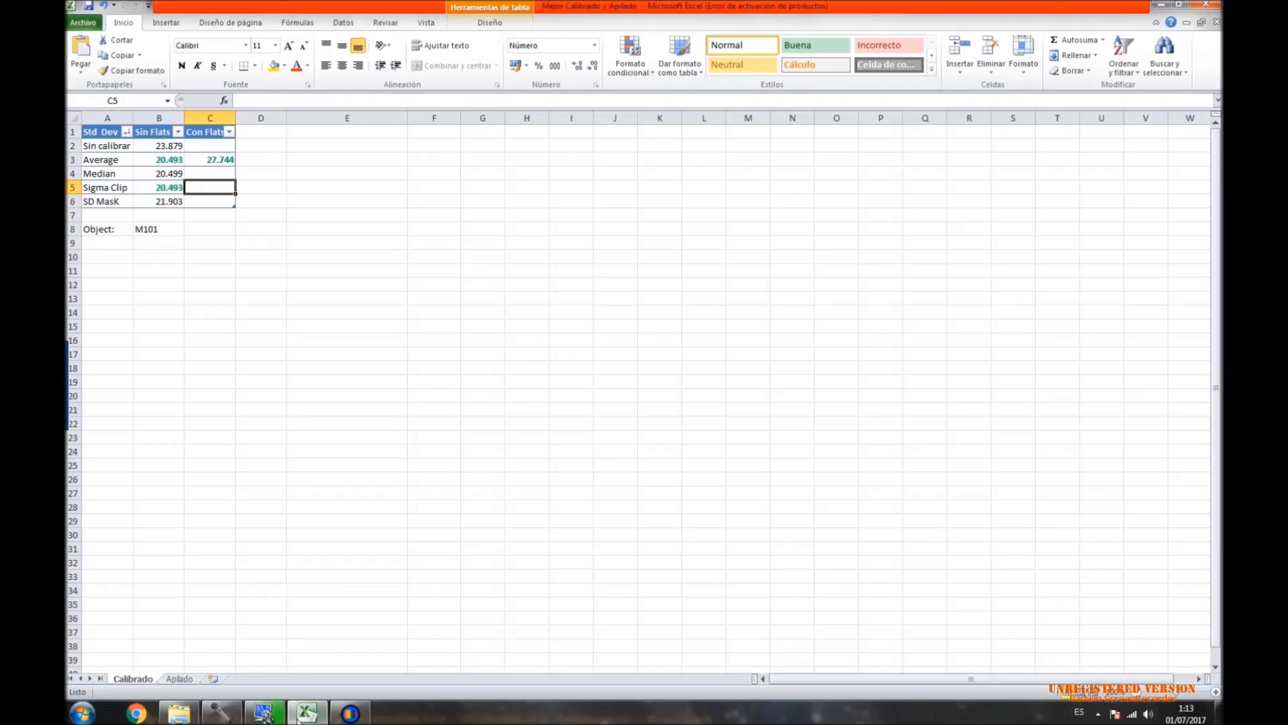
click(349, 713)
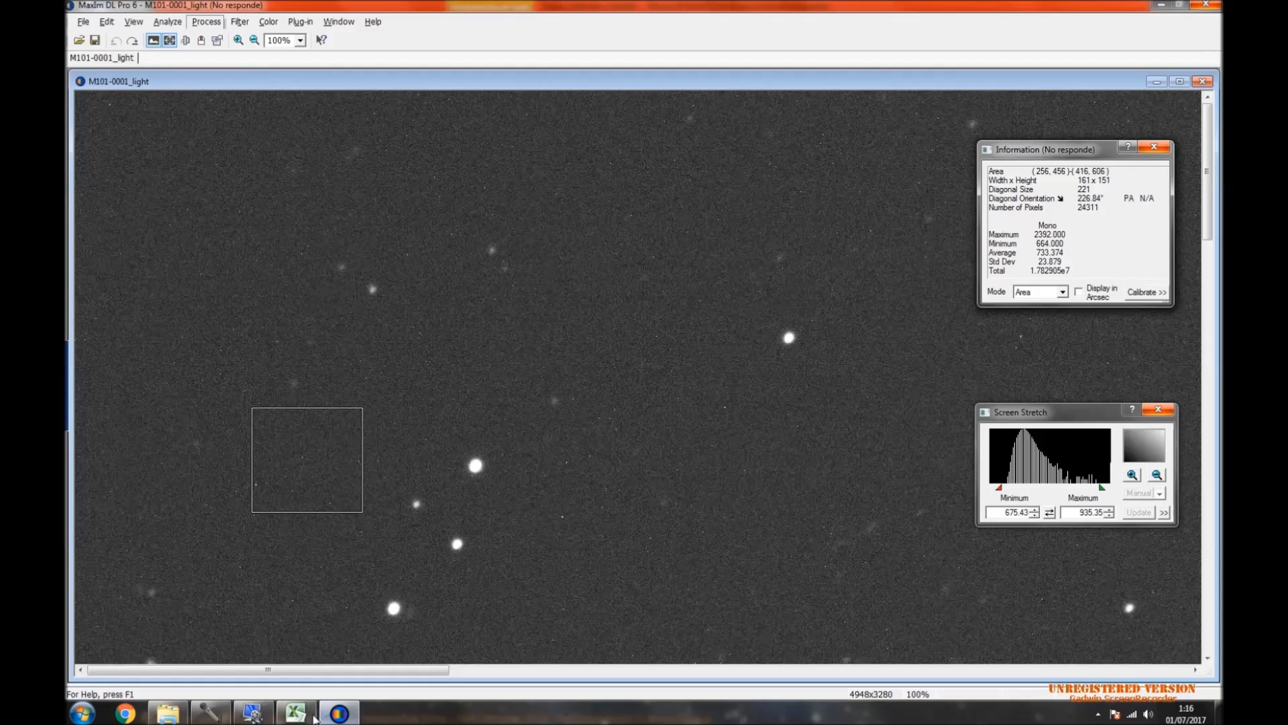
mouse_move(305, 718)
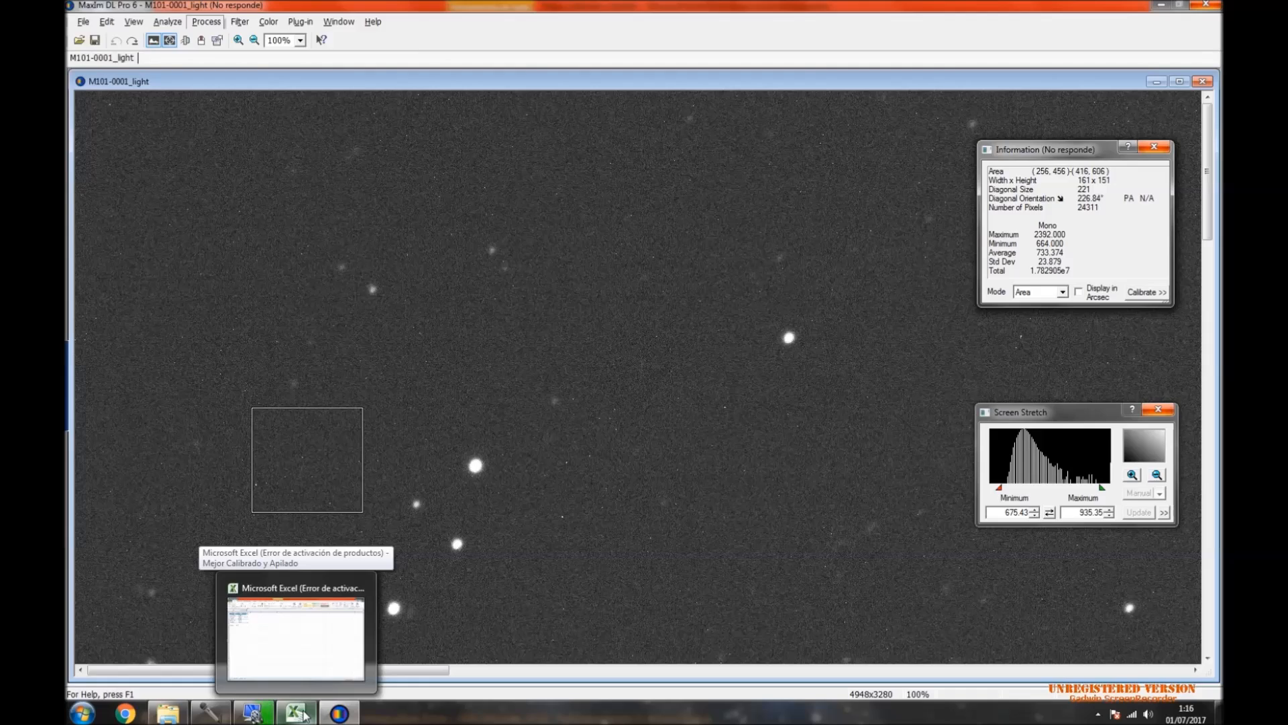
click(305, 716)
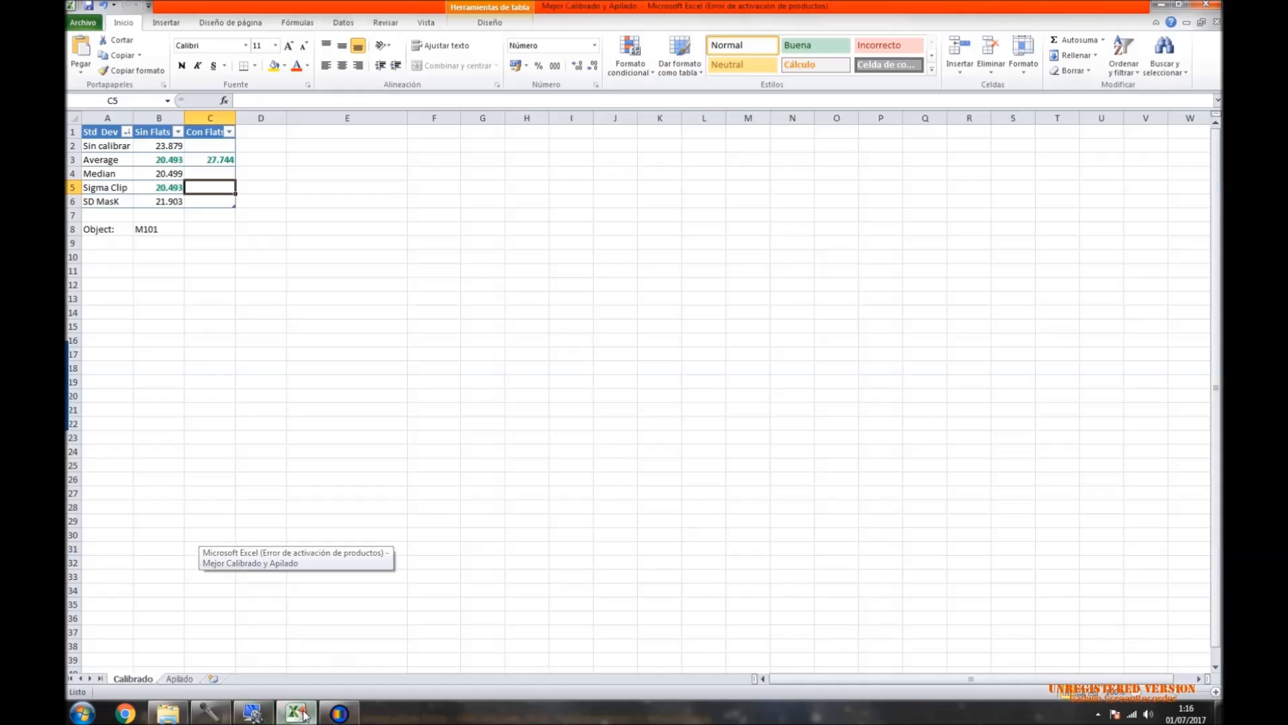
Select the Median cell in the Con Flats column and check the calibration in MaxIm DL once more.
click(204, 172)
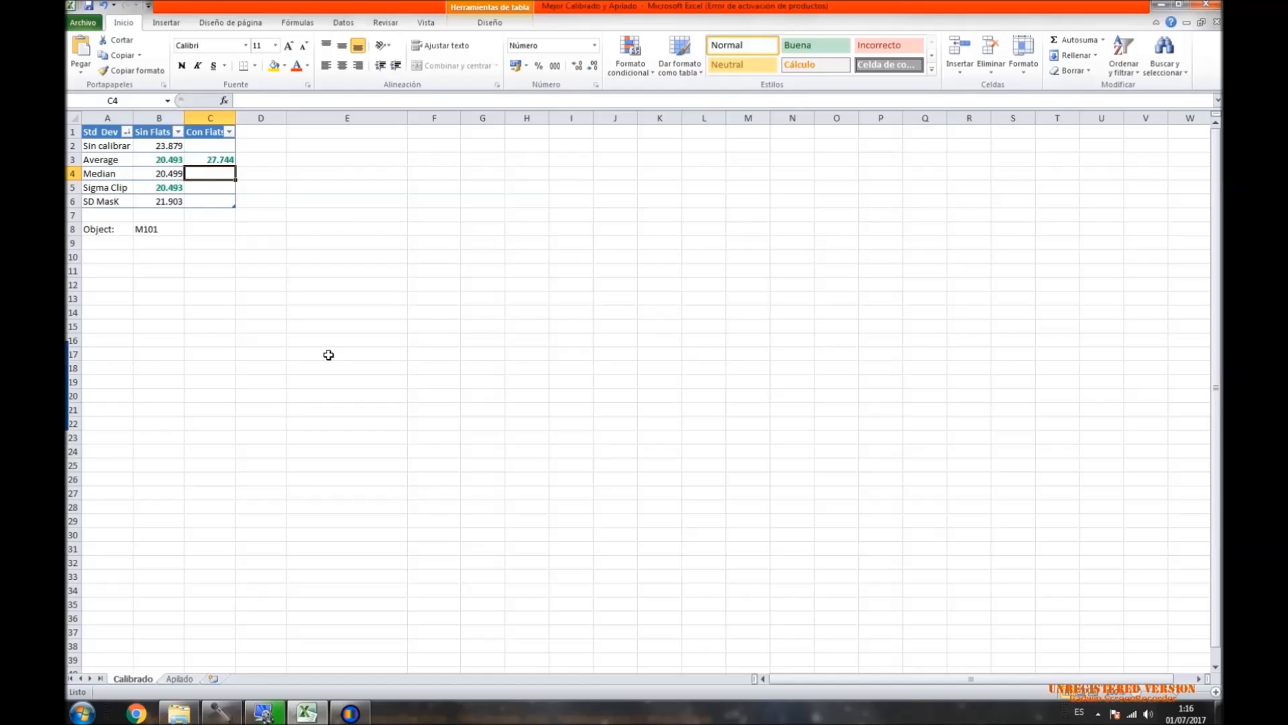
click(365, 715)
click(307, 713)
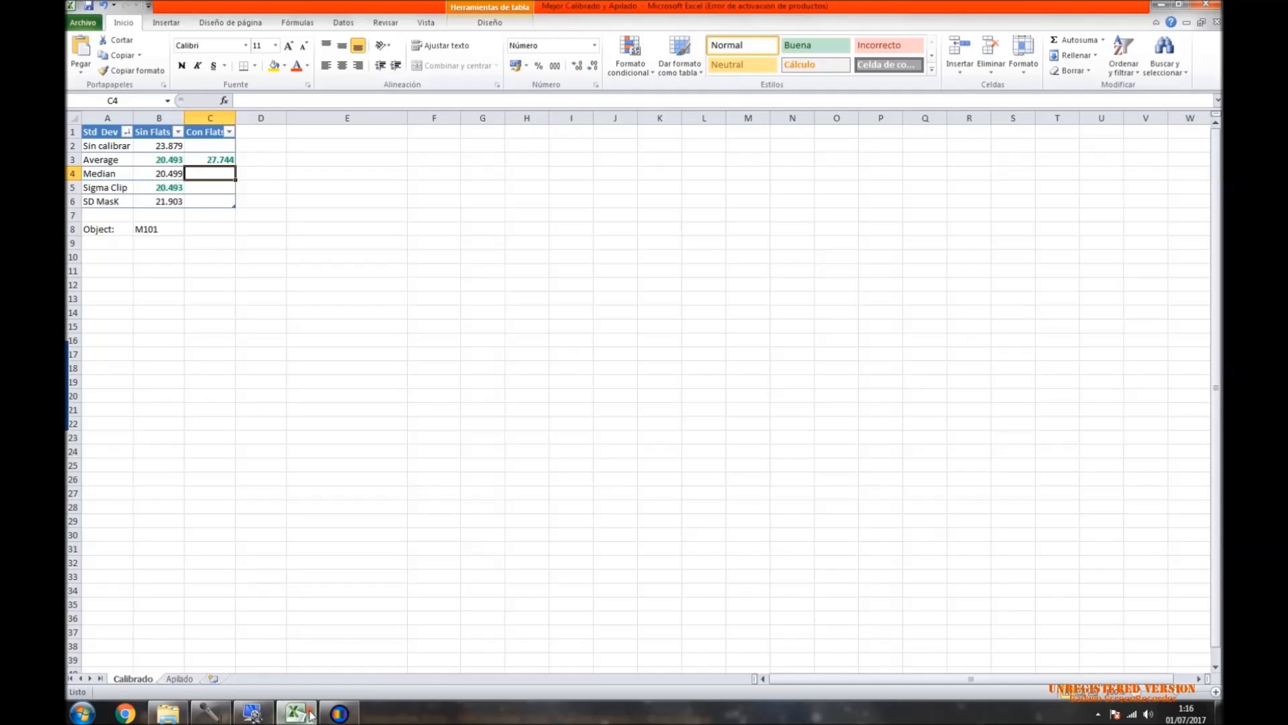
click(350, 713)
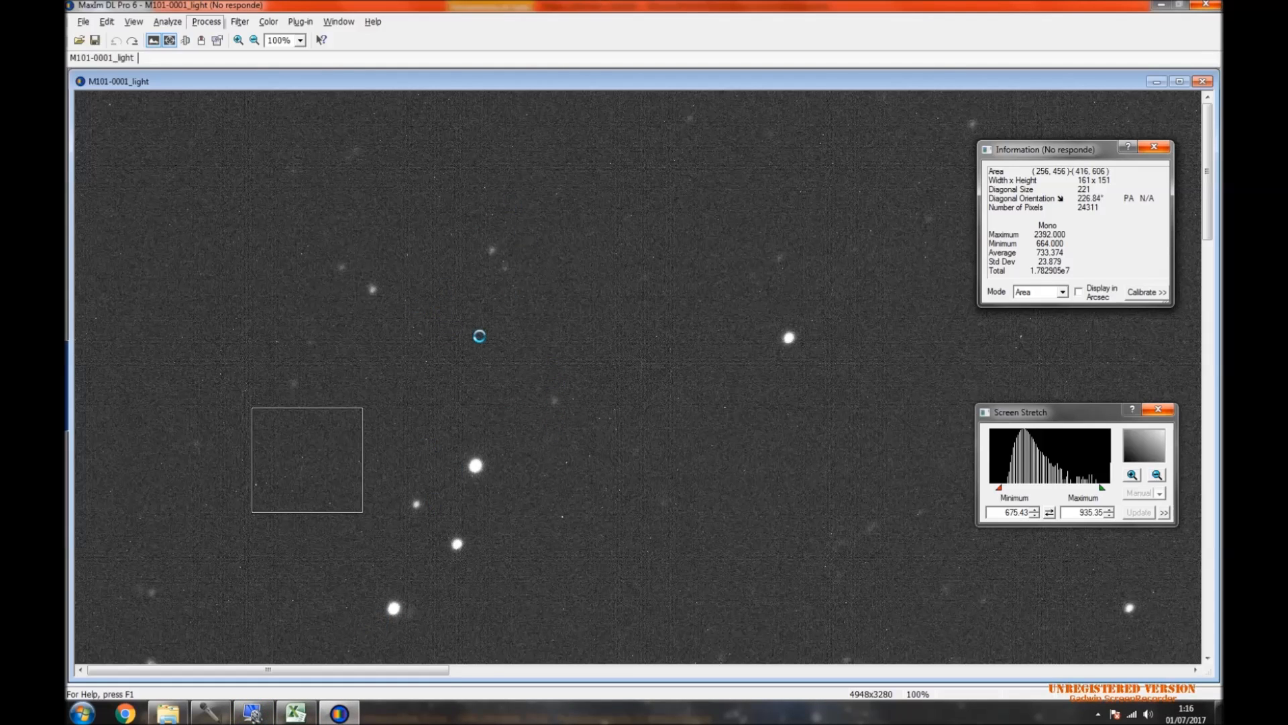
mouse_move(303, 715)
click(301, 715)
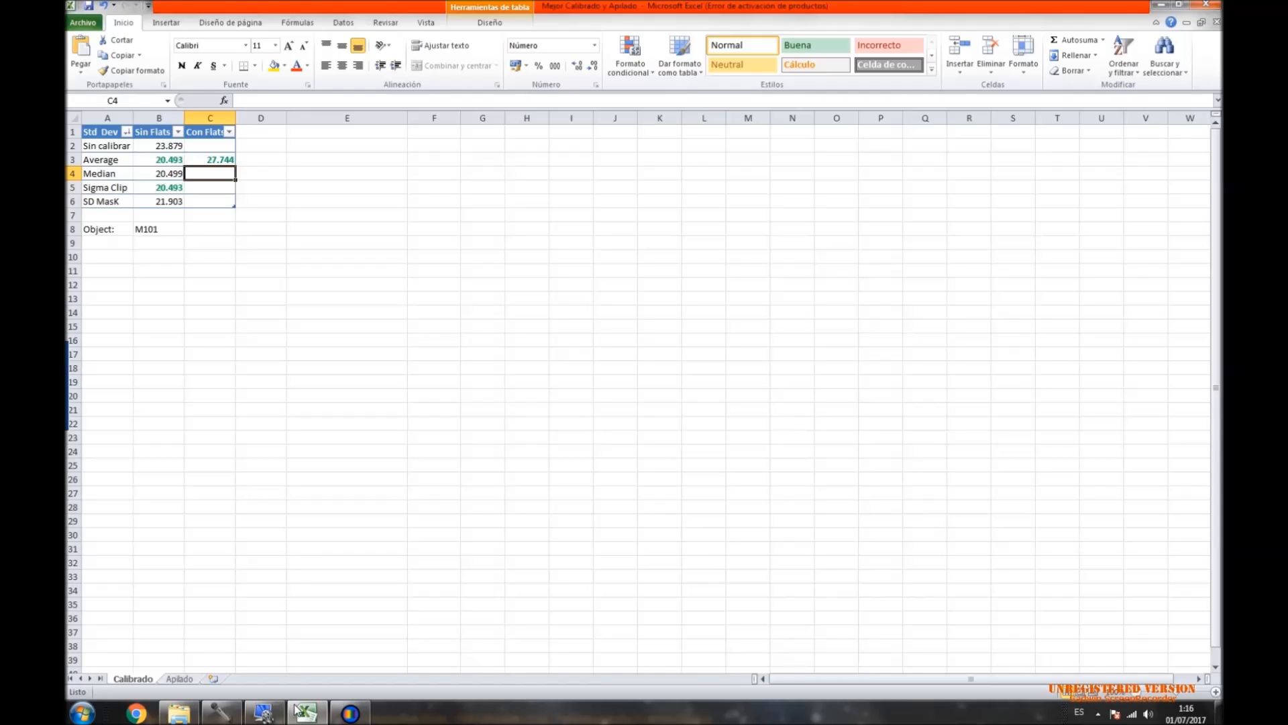
mouse_move(267, 717)
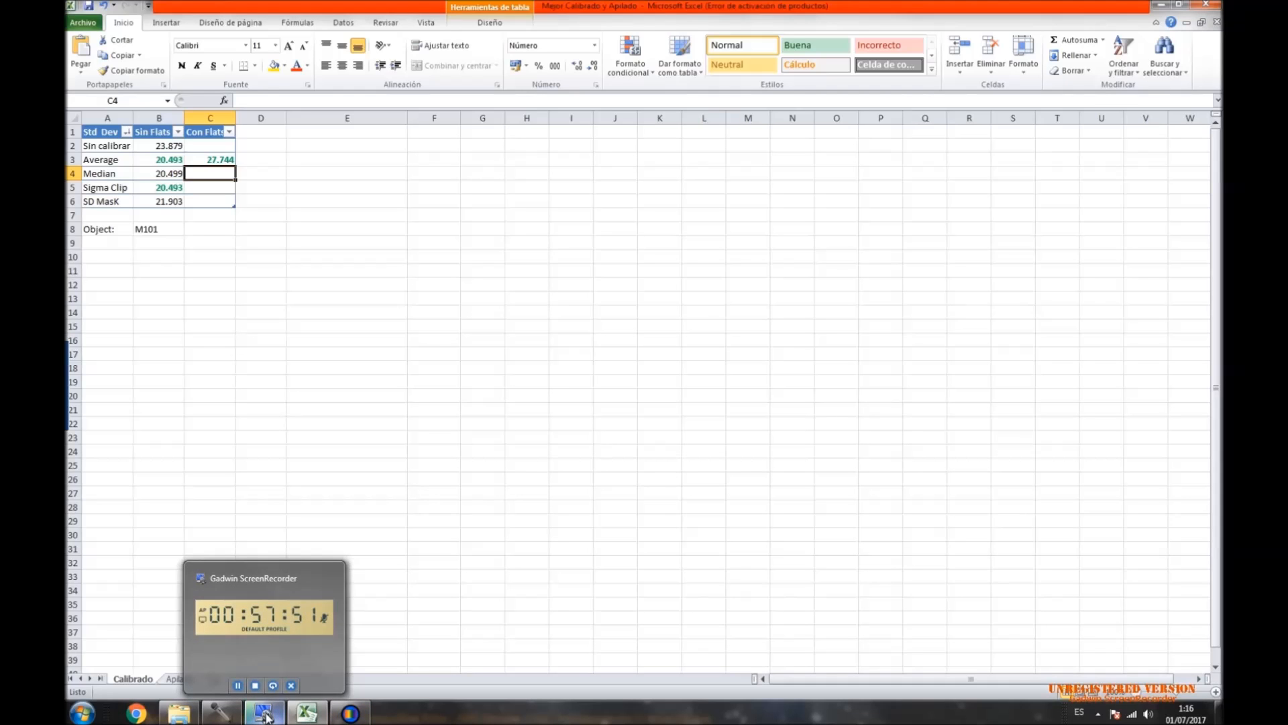
Copy the Std Dev of the M101-0001_light area from MaxIm DL into Excel's Median cell under Con Flats, recording 27.664.
click(350, 713)
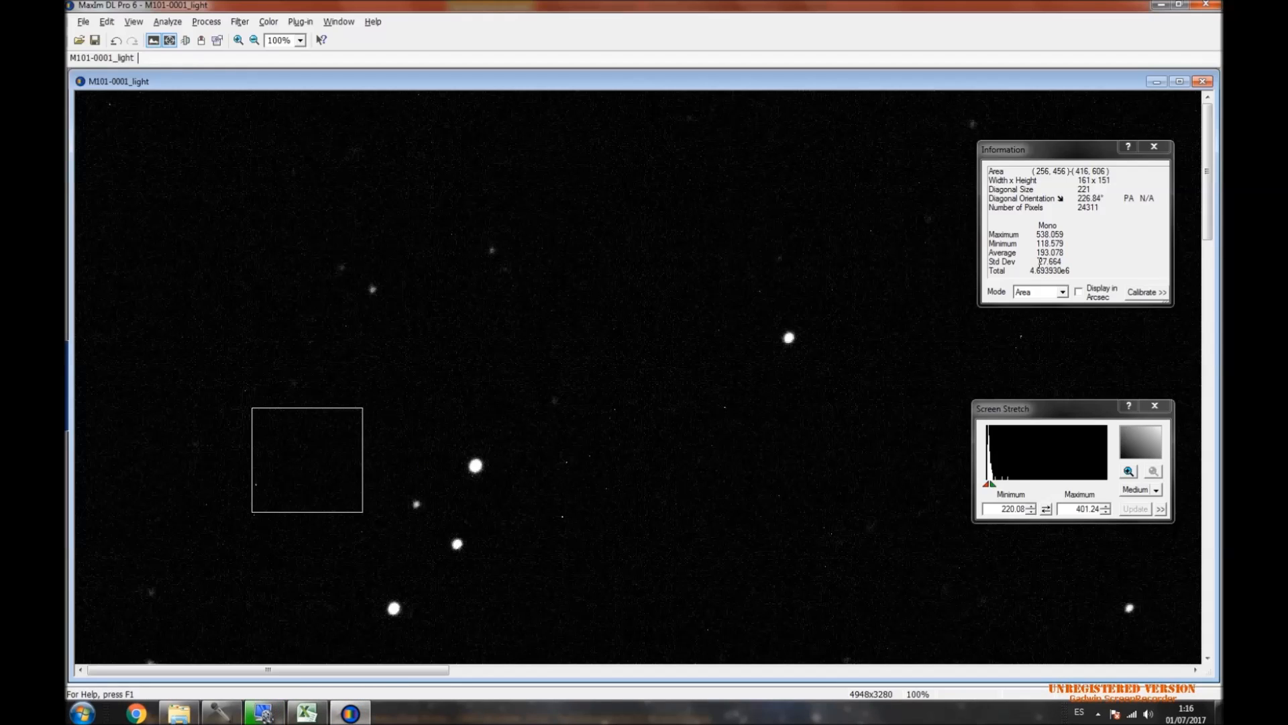
drag(1039, 262, 1062, 262)
key(ctrl+c)
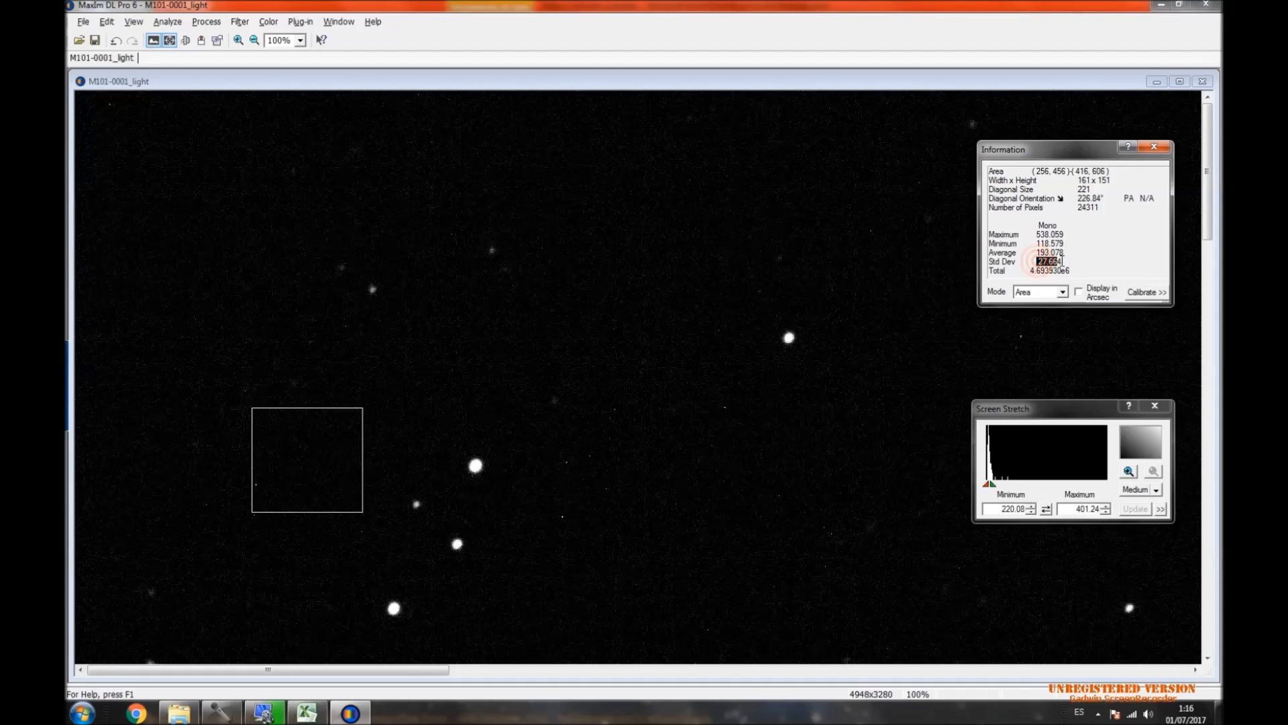
click(307, 713)
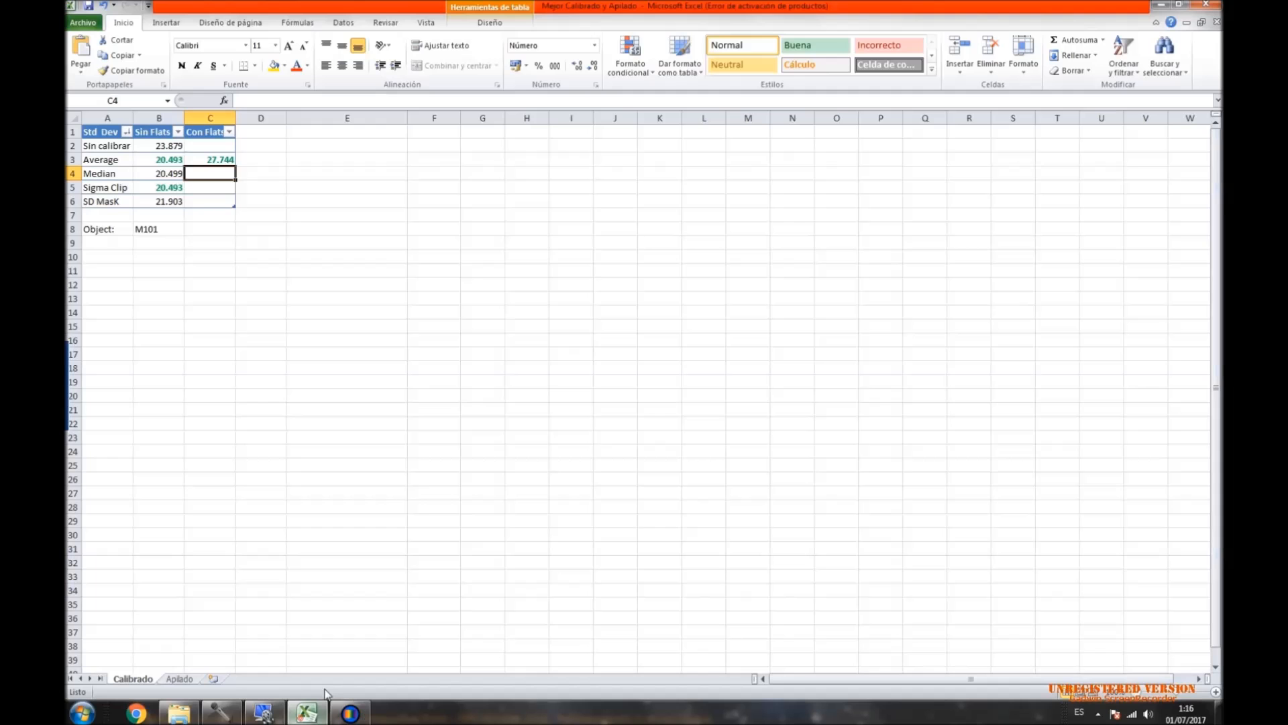
key(ctrl+v)
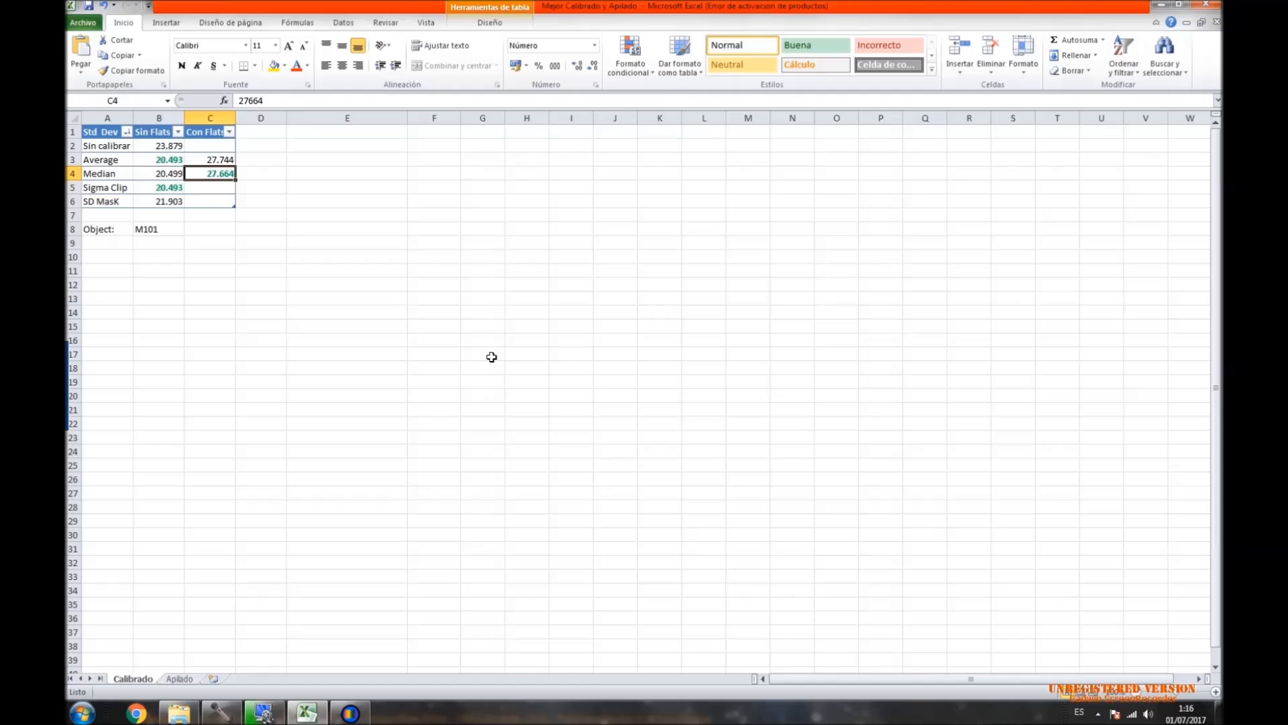
Compare the Average and Median standard deviations with and without flats, ending on the Sigma Clip cell under Con Flats.
key(Up)
key(Down)
key(Up)
key(Down)
key(Left)
key(Up)
key(Up)
key(Down)
key(Down)
key(Right)
key(Down)
key(Down)
key(Up)
key(Down)
key(Up)
key(Down)
key(Up)
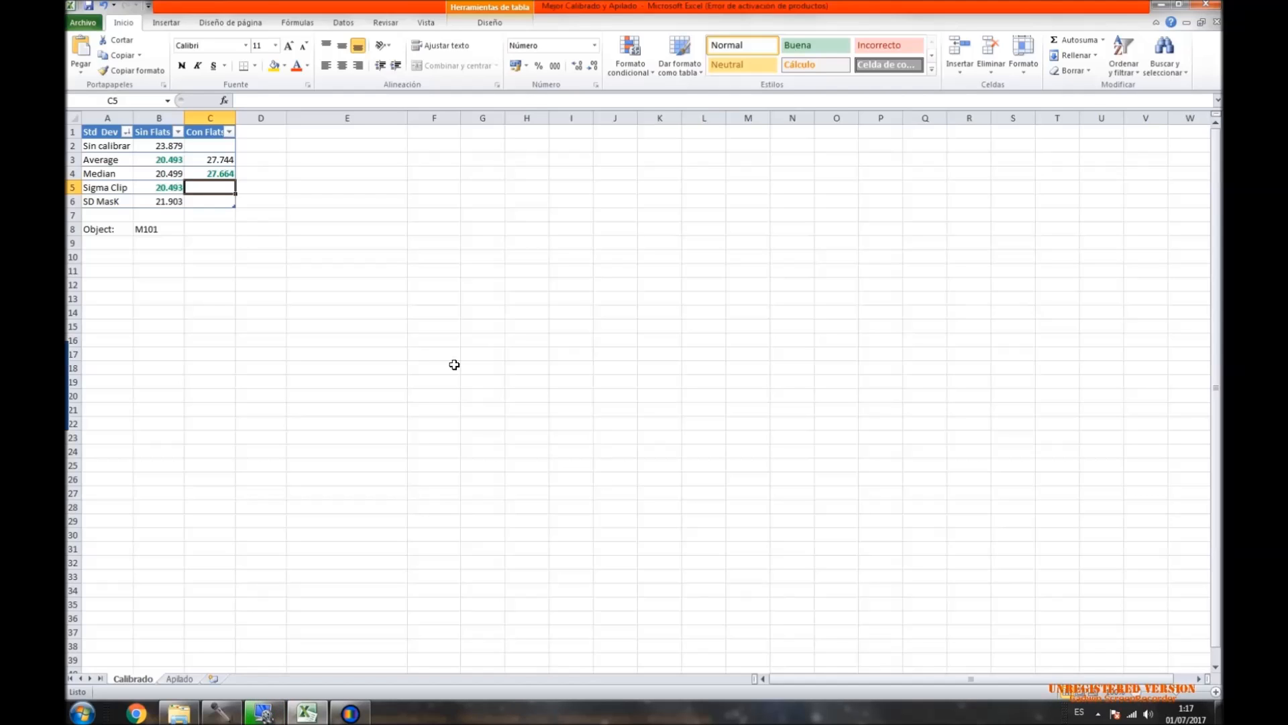
Switch to MaxIm DL, undo the calibration of M101-0001_light, and return to Excel.
click(350, 712)
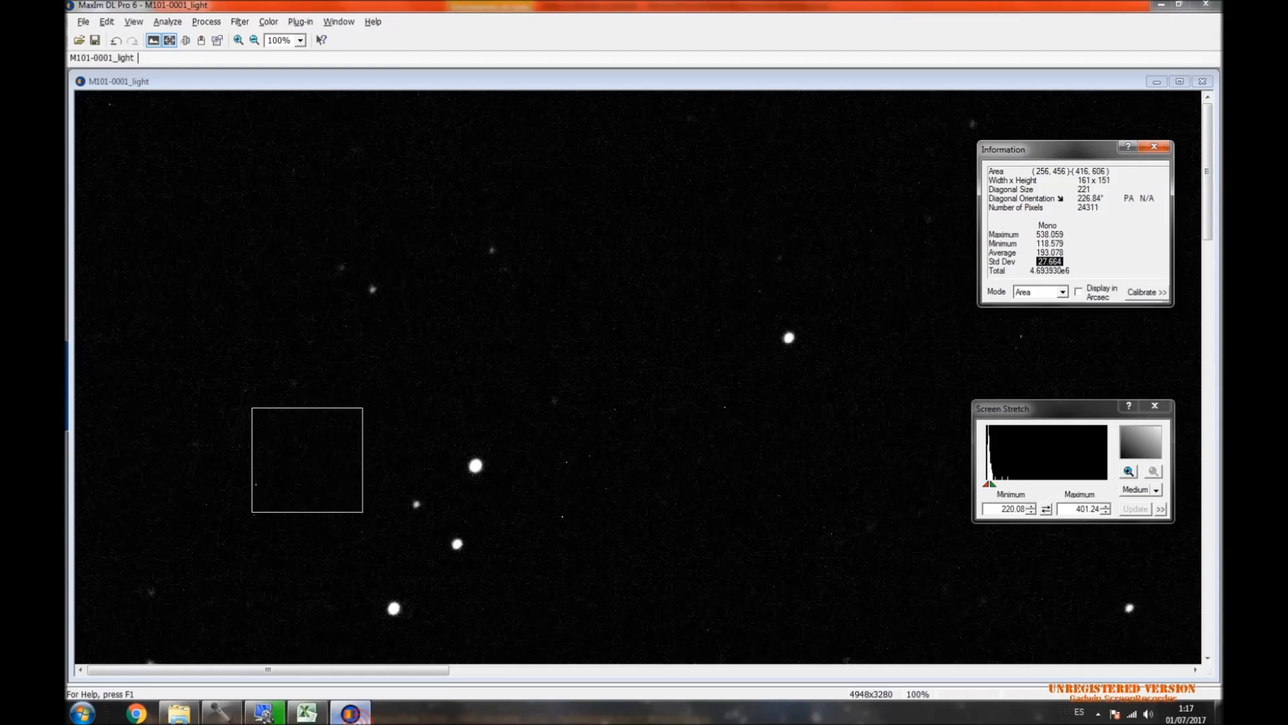
click(116, 41)
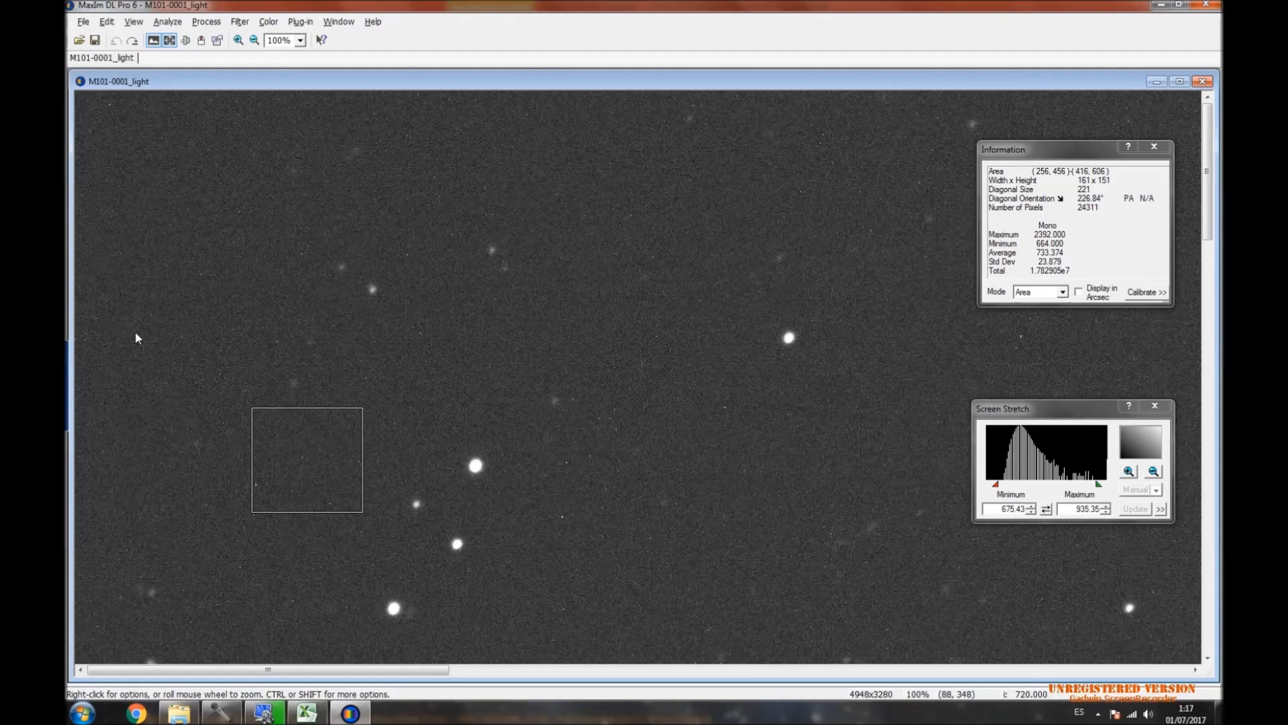
click(351, 714)
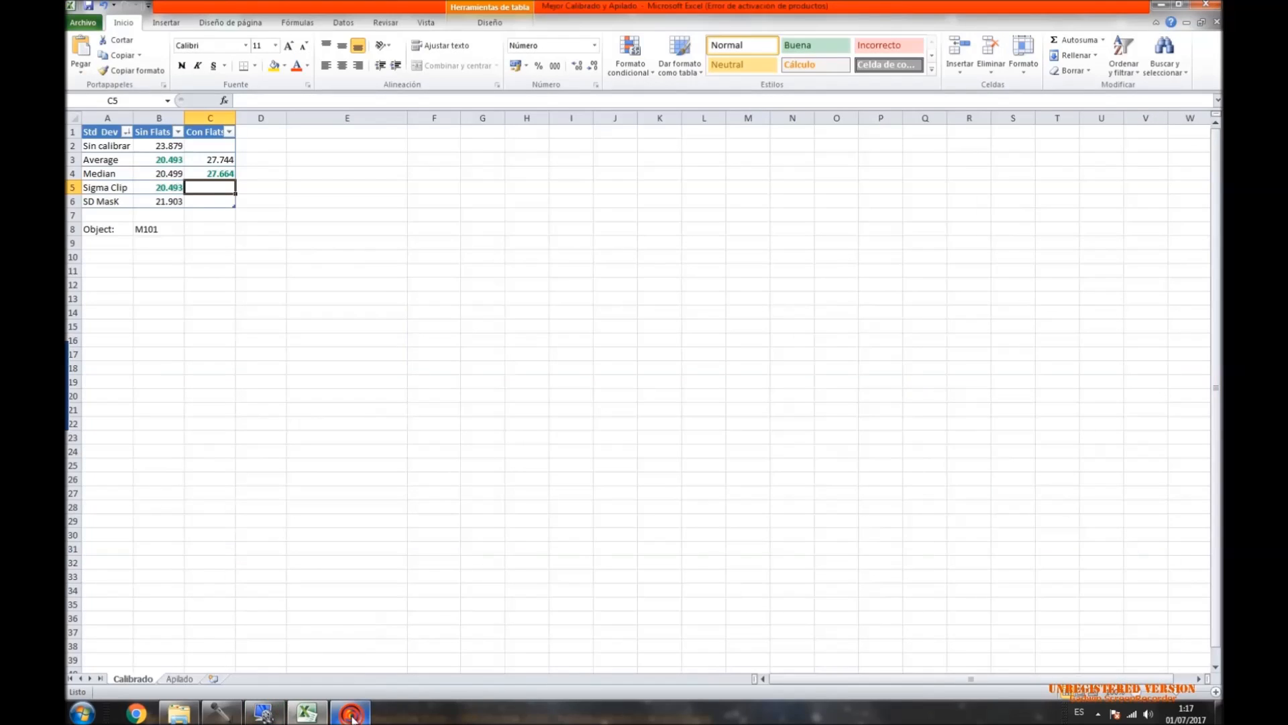
Review the Sin Flats values against the Average and Median results under Con Flats, glancing briefly at MaxIm DL.
key(Up)
key(Up)
key(Left)
key(Right)
key(Down)
key(Down)
click(215, 161)
key(Down)
key(Up)
key(Left)
key(Down)
key(Down)
key(Down)
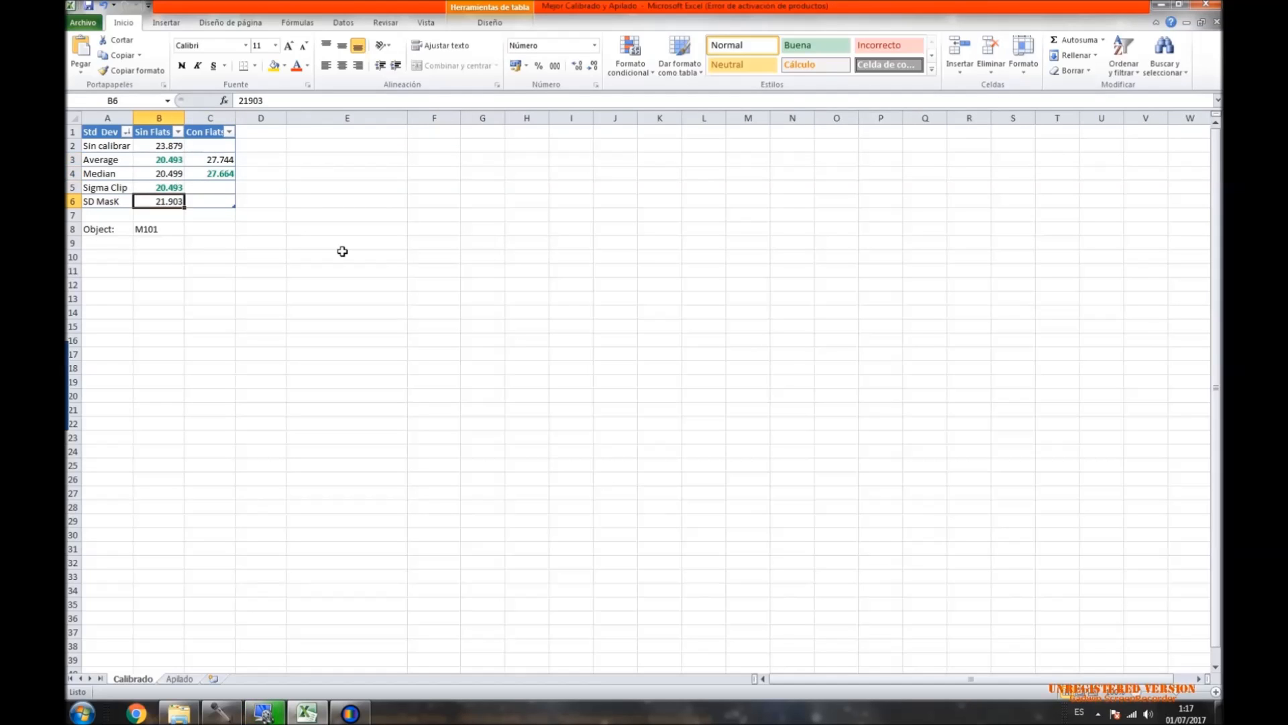
key(Right)
key(Up)
key(Up)
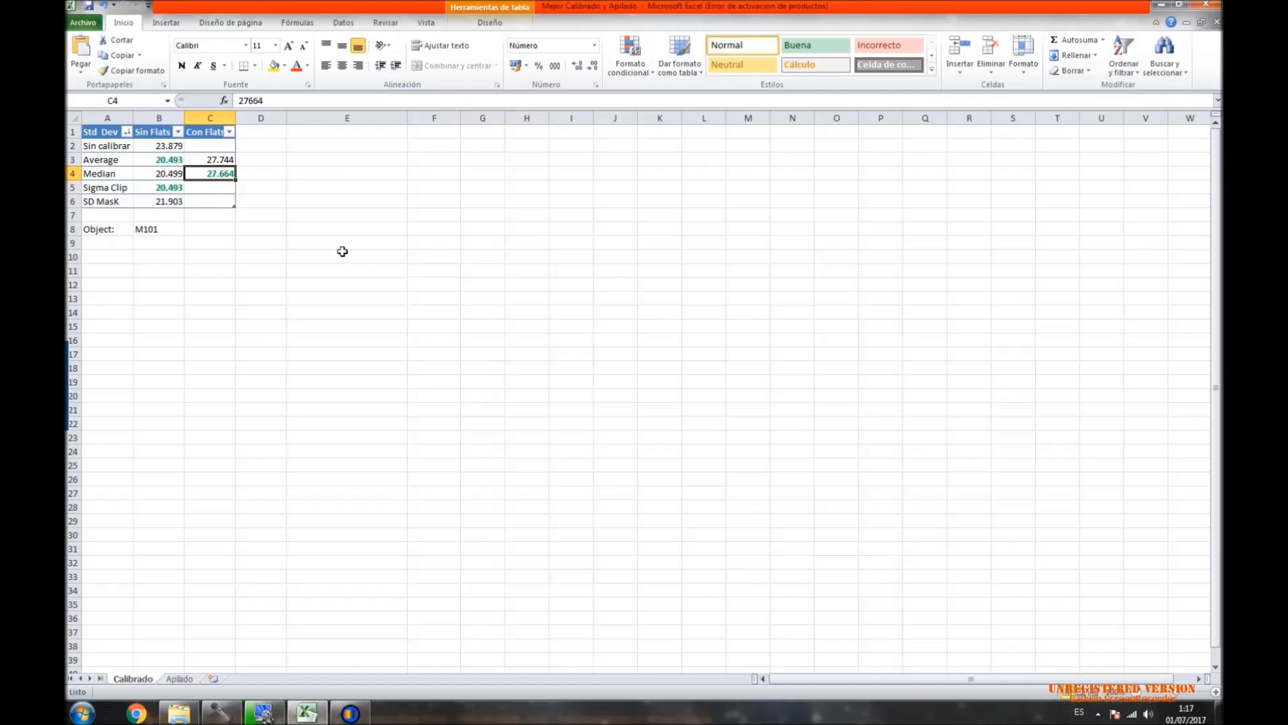
key(Left)
key(Up)
key(Right)
key(Down)
key(Left)
key(Up)
key(Down)
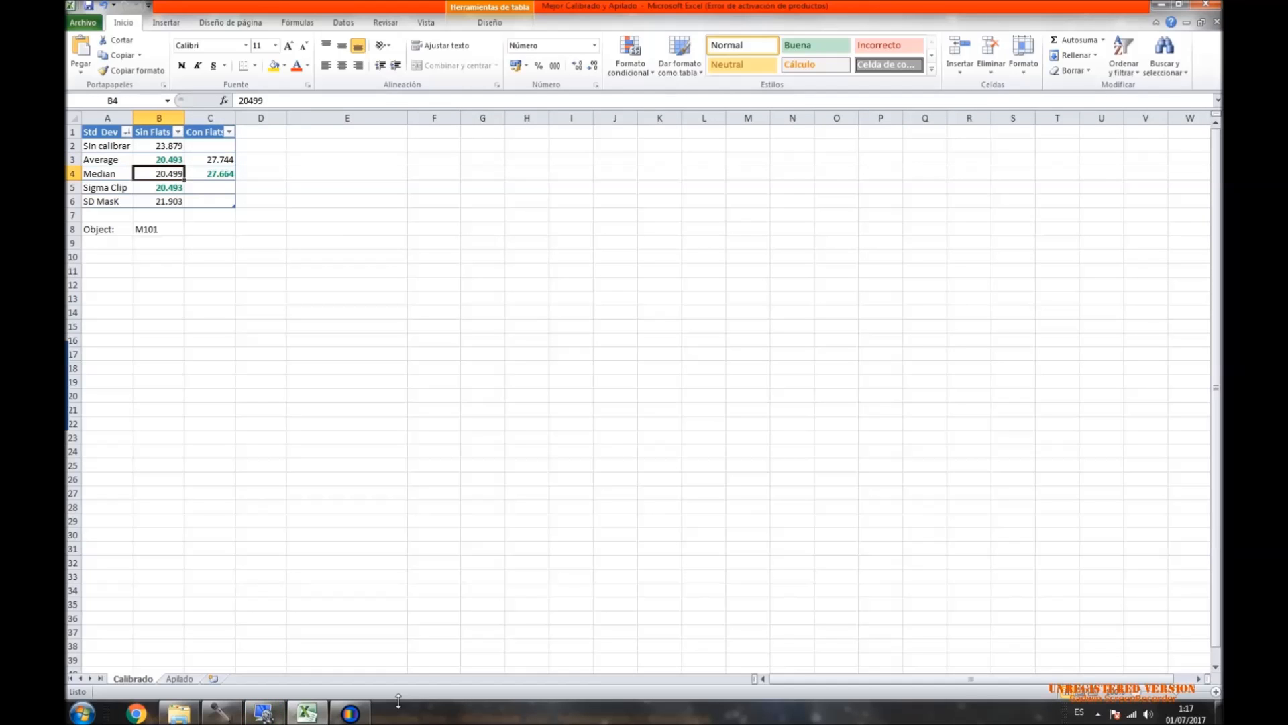
click(356, 715)
click(356, 715)
Compare the Average, Median and Sigma Clip standard deviations in the Sin Flats column, ending on the Average value.
key(Down)
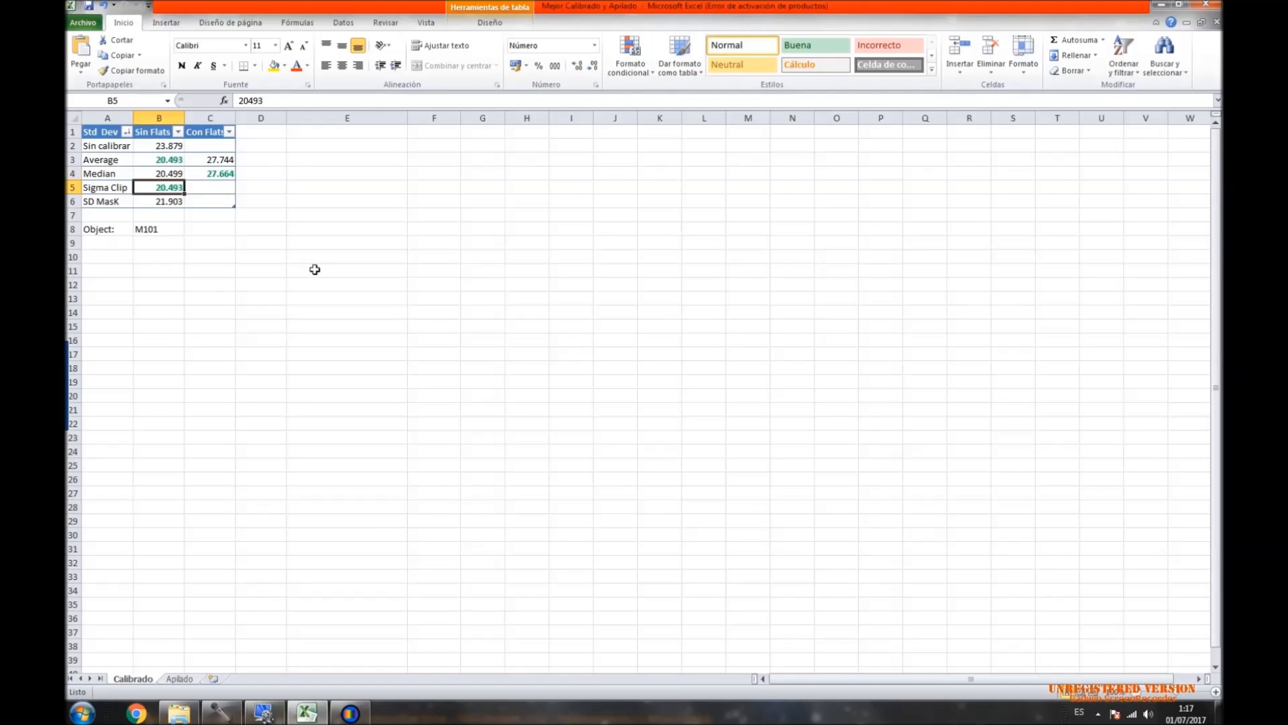
key(Up)
key(Up)
key(Left)
key(Down)
key(Down)
key(Right)
key(Up)
key(Up)
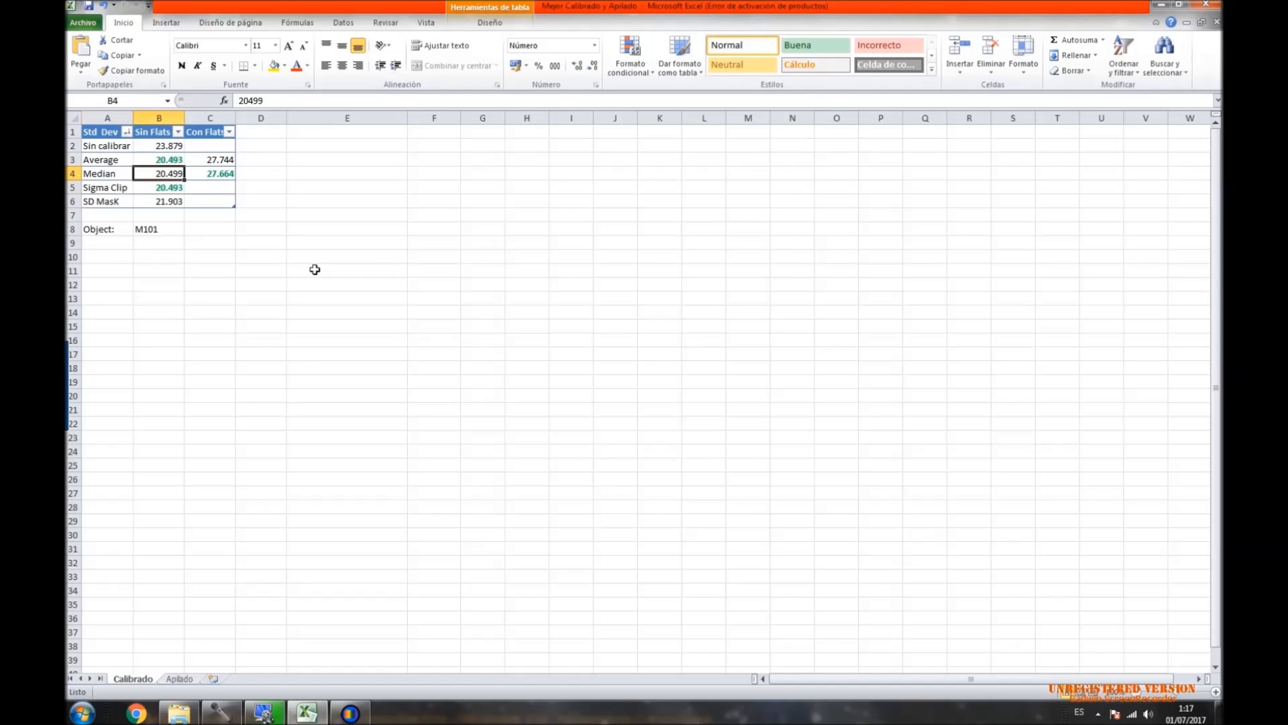
key(Left)
key(Right)
key(Down)
key(Down)
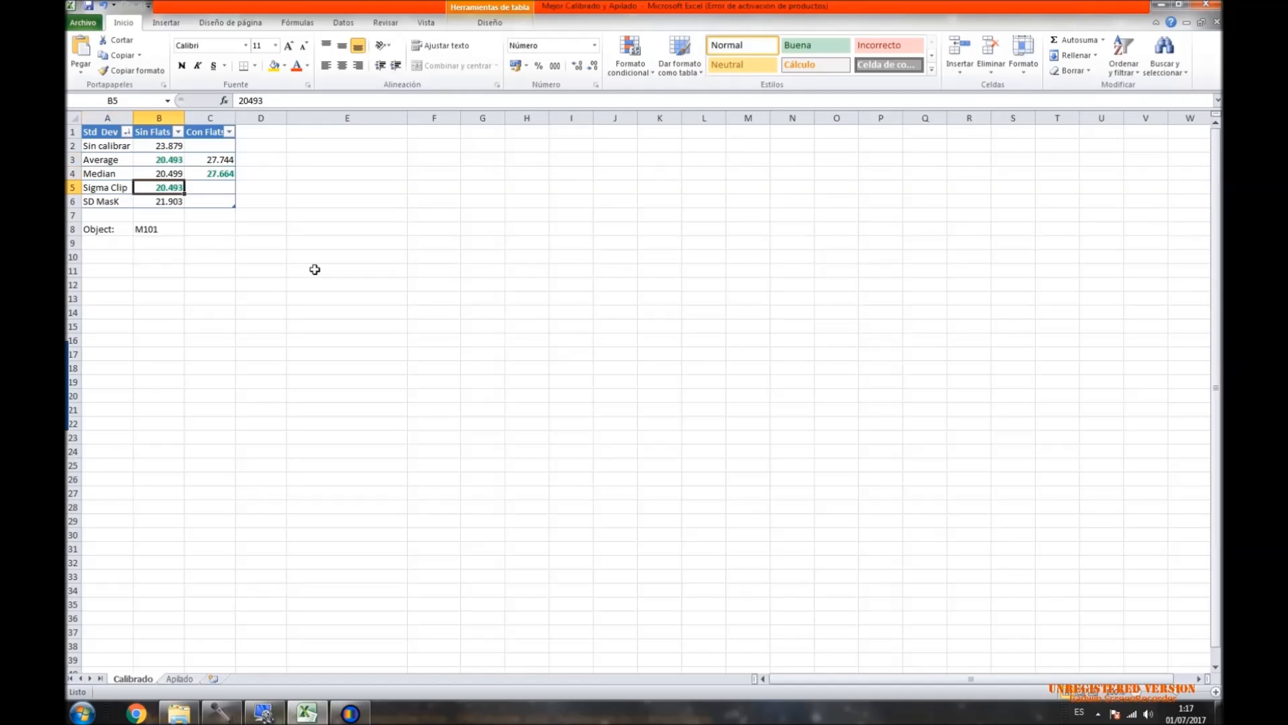
key(Left)
key(Right)
key(Up)
key(Down)
key(Left)
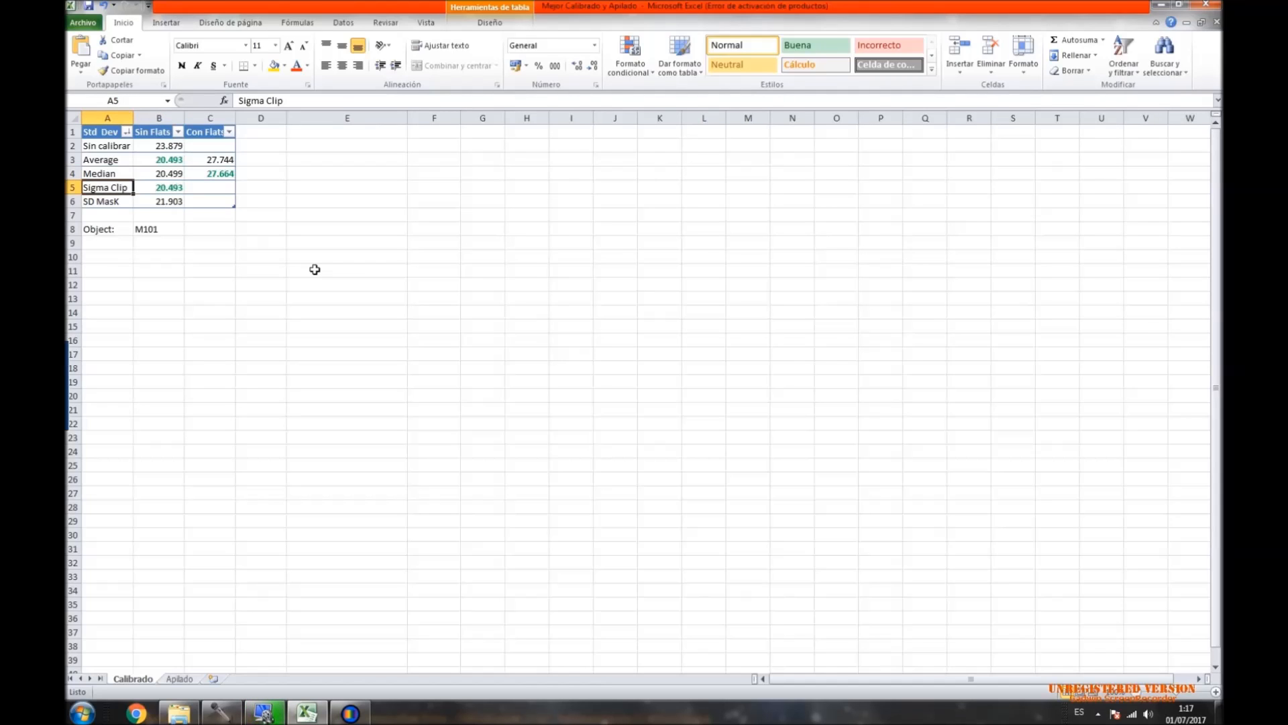
key(Up)
key(Up)
key(Down)
key(Down)
key(Right)
key(Left)
key(Right)
key(Left)
key(Right)
key(Up)
key(Up)
key(Down)
key(Down)
key(Left)
key(Up)
key(Up)
key(Right)
key(Left)
key(Right)
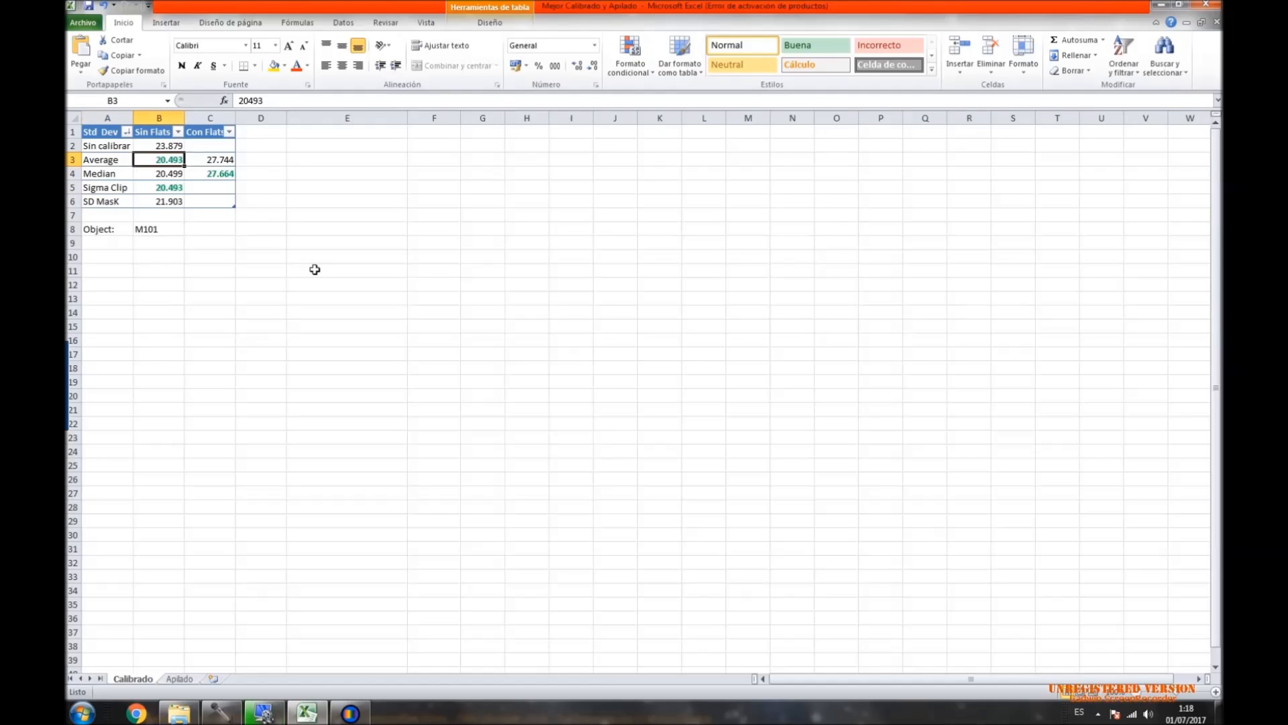
key(Down)
key(Down)
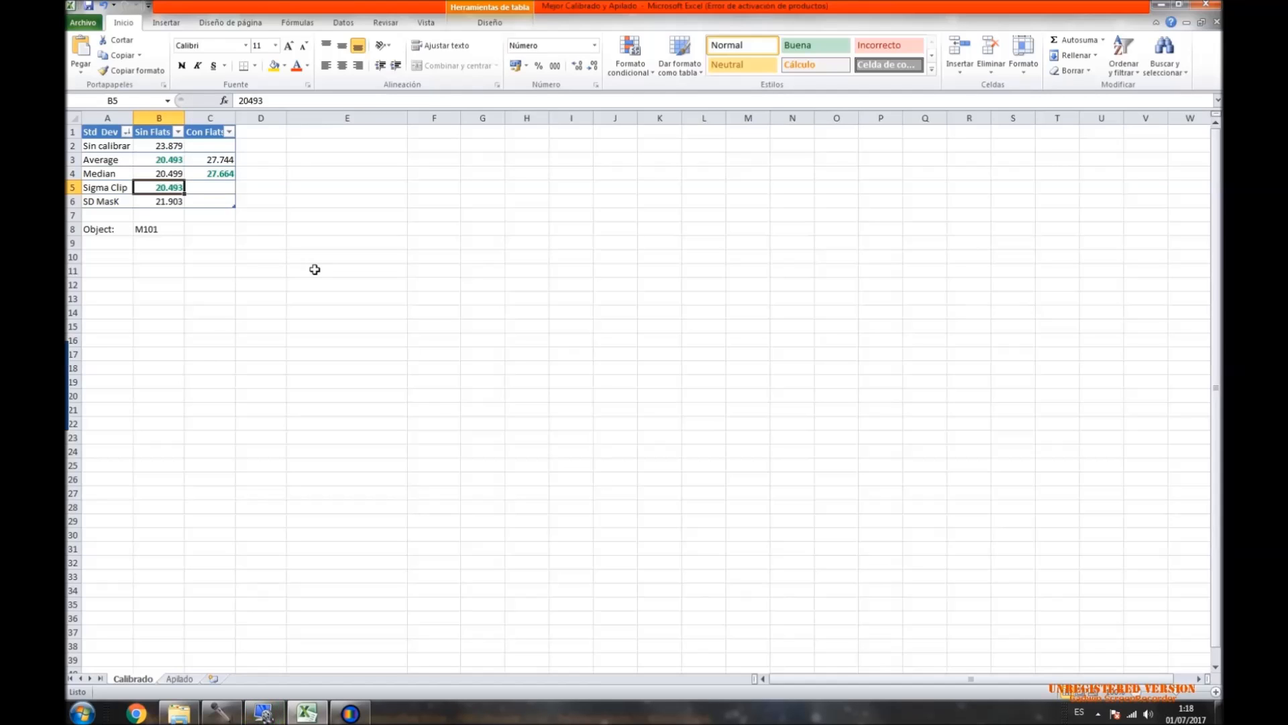
key(Left)
key(Right)
key(Up)
key(Up)
key(Left)
key(Right)
key(Left)
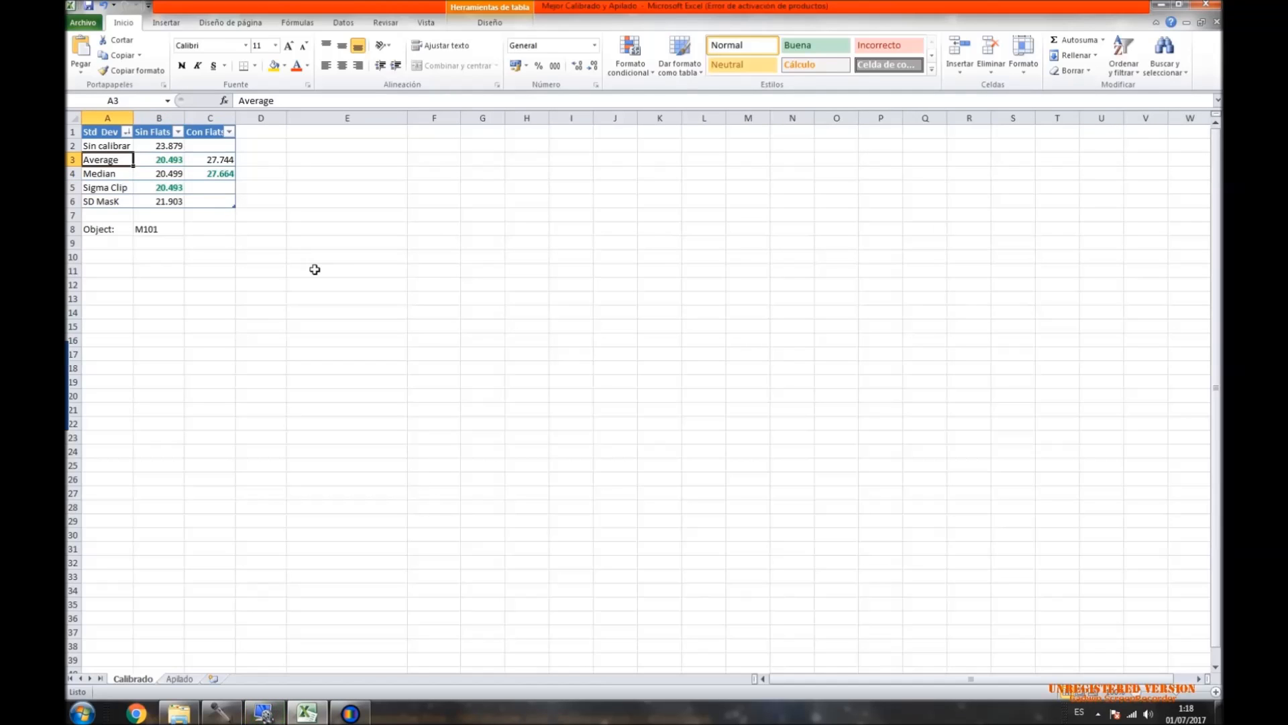
key(Right)
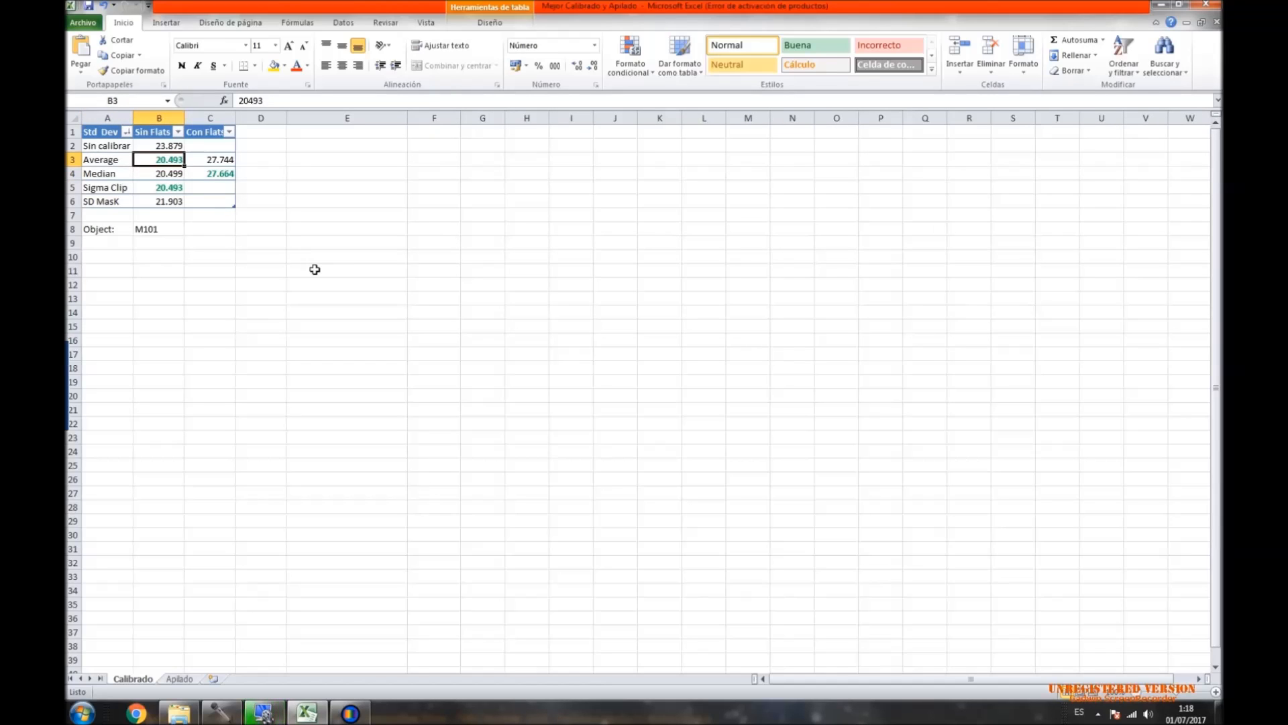
Compare the Average and Sigma Clip standard deviations under Sin Flats with their Con Flats cells, ending on the Average value.
key(Down)
key(Down)
key(Left)
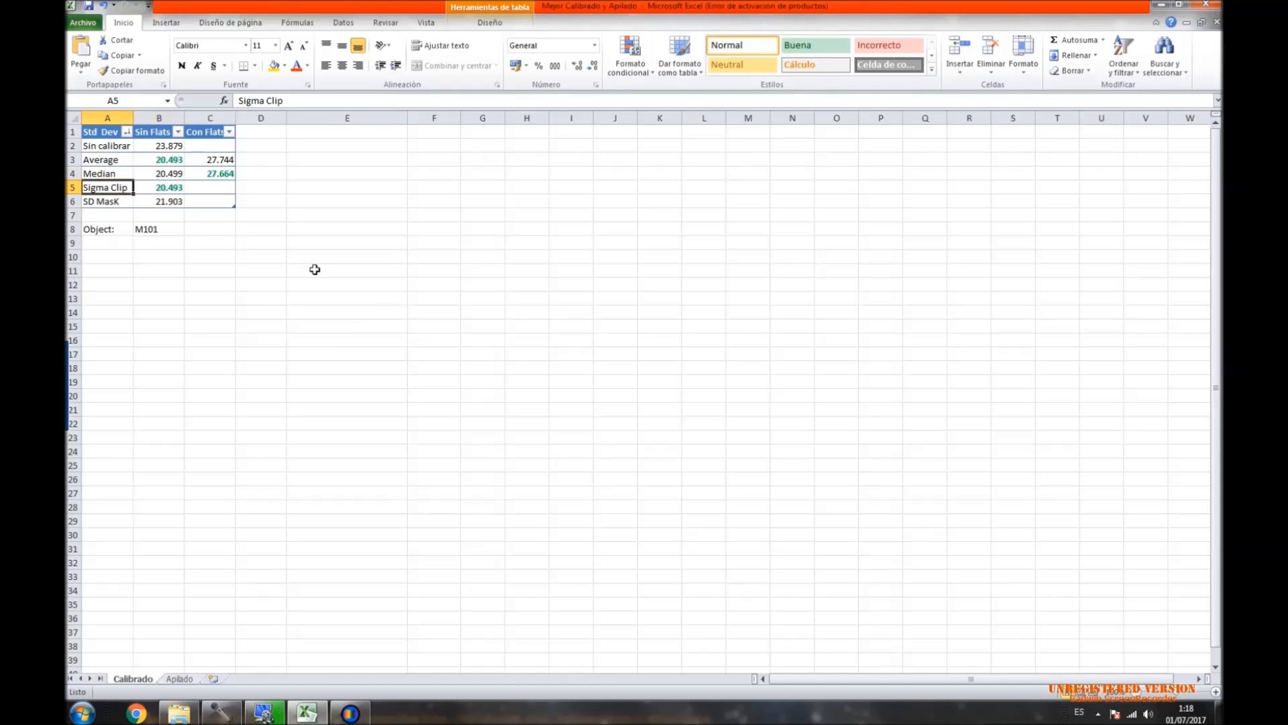
key(Right)
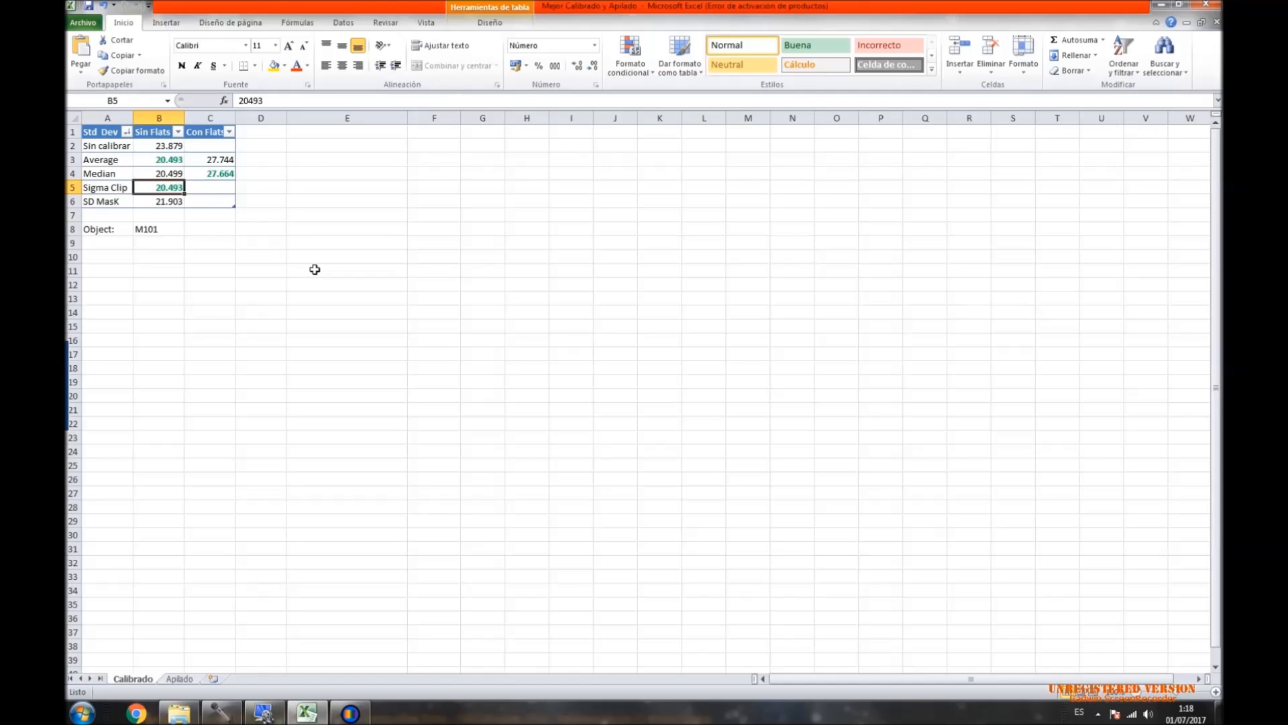
key(Up)
key(Up)
key(Right)
key(Down)
key(Down)
key(Left)
key(Down)
key(Up)
key(Up)
key(Up)
Review the Con Flats column from Average down to SD Mask, ending on the Median value.
key(Right)
key(Down)
key(Down)
key(Down)
key(Up)
key(Down)
key(Up)
key(Down)
key(Up)
key(Up)
key(Up)
key(Down)
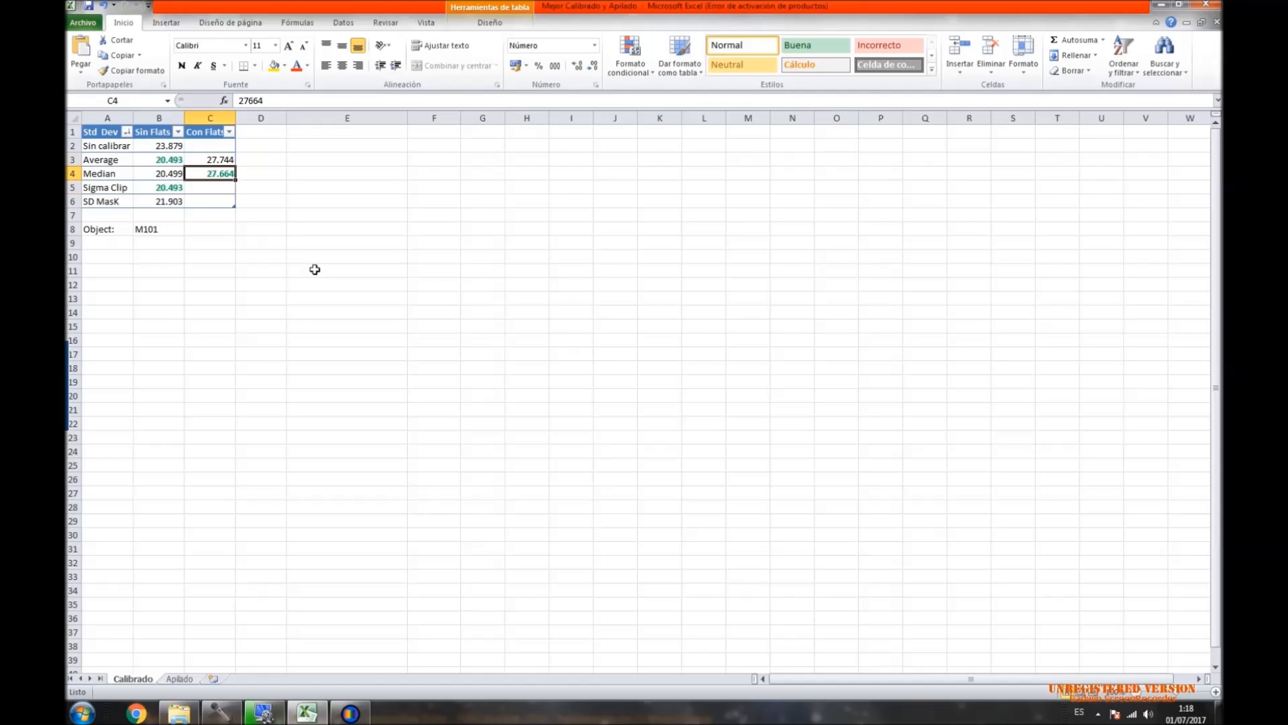
Check the Average row against the remaining Con Flats cells, ending on the Sigma Clip value under Sin Flats.
key(Left)
key(Up)
key(Left)
key(Right)
key(Right)
key(Down)
key(Down)
key(Down)
key(Left)
key(Up)
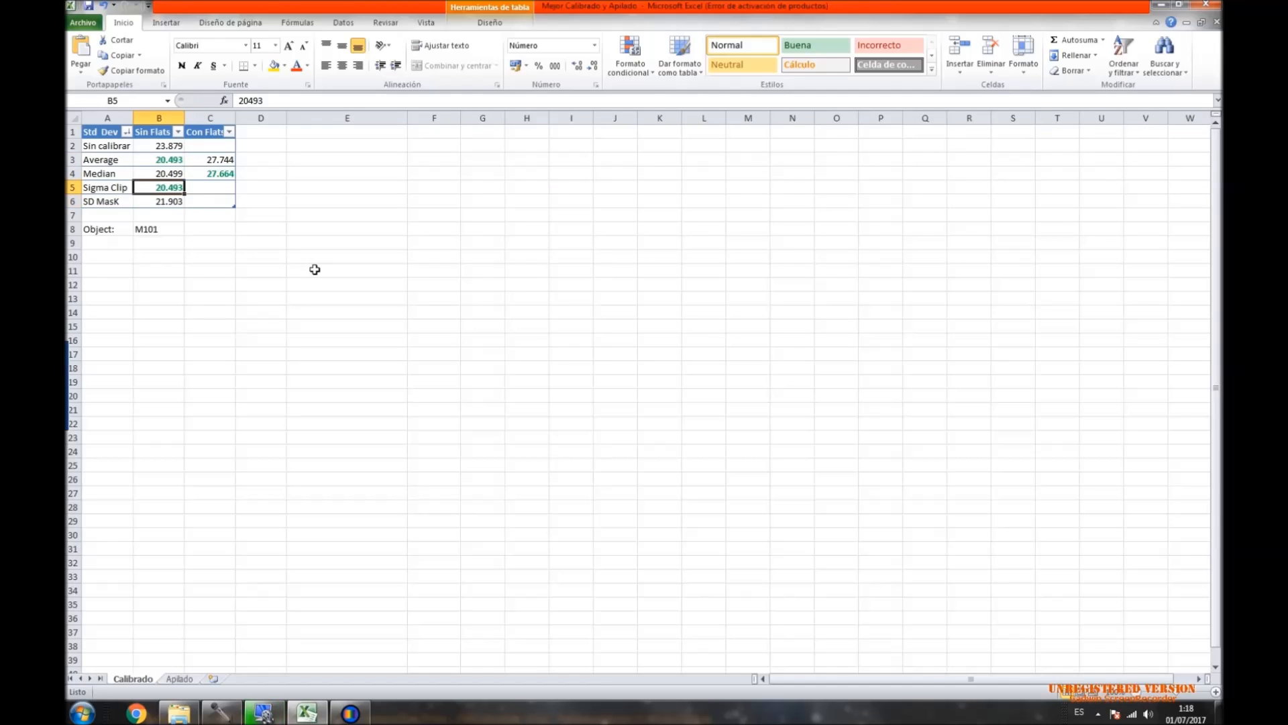
Review the Sin Flats column up to its header and back down to the Sigma Clip value.
key(Up)
key(Up)
key(Up)
key(Up)
key(Down)
key(Down)
key(Down)
key(Down)
Switch to MaxIm DL, open the Set Calibration settings and remove the Flat 1 group.
click(357, 717)
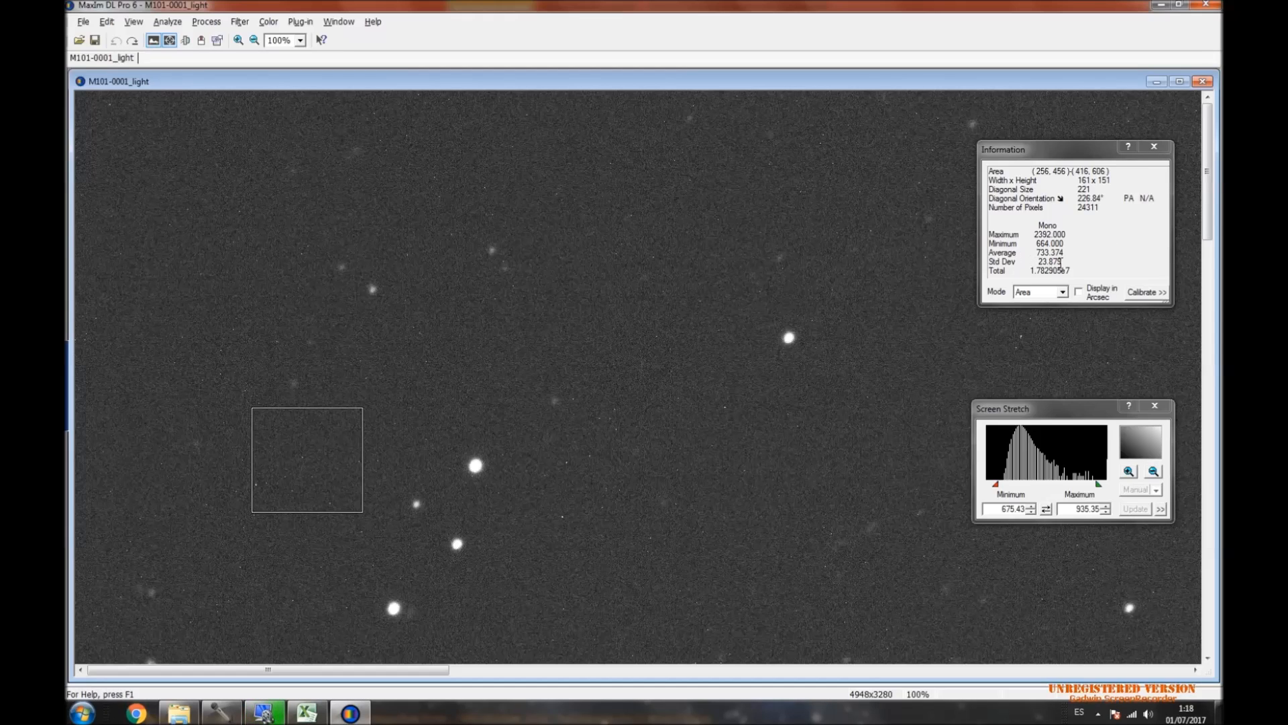
click(206, 21)
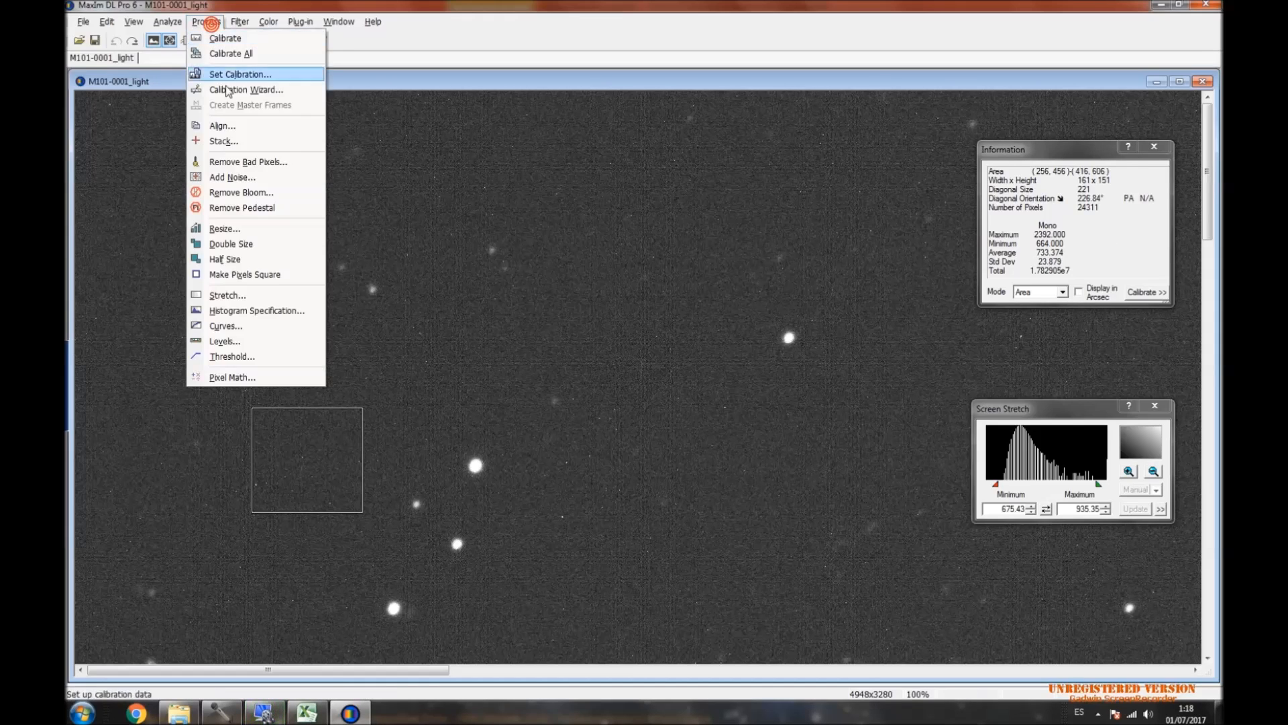
click(240, 74)
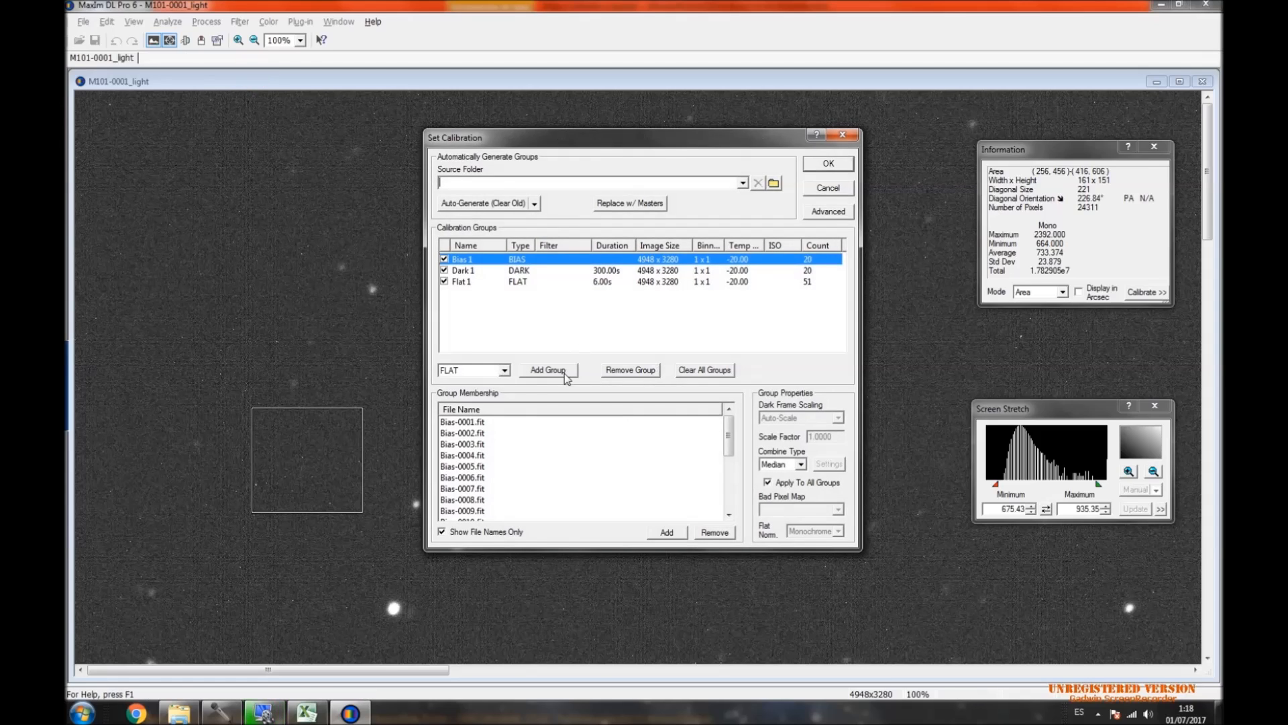
click(461, 283)
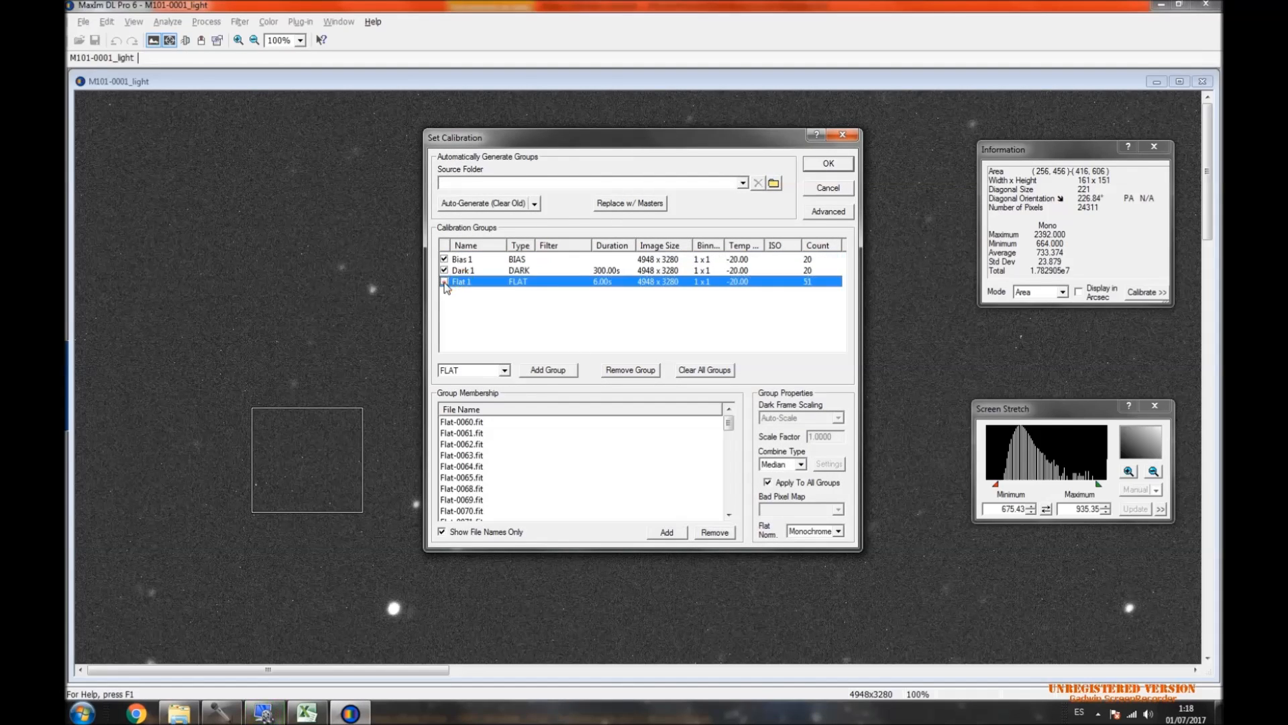
click(636, 371)
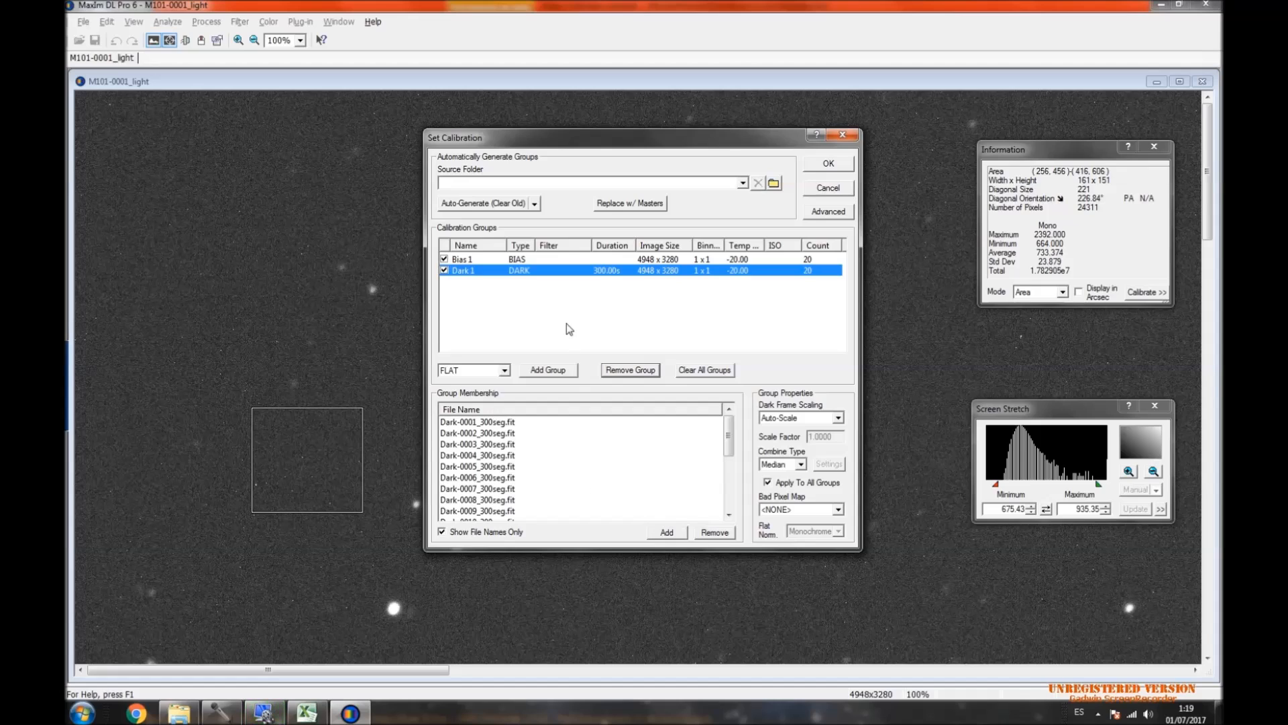
Set the combine type to Sigma Clip and accept its settings with sigma factor 3 and linear normalization.
click(800, 464)
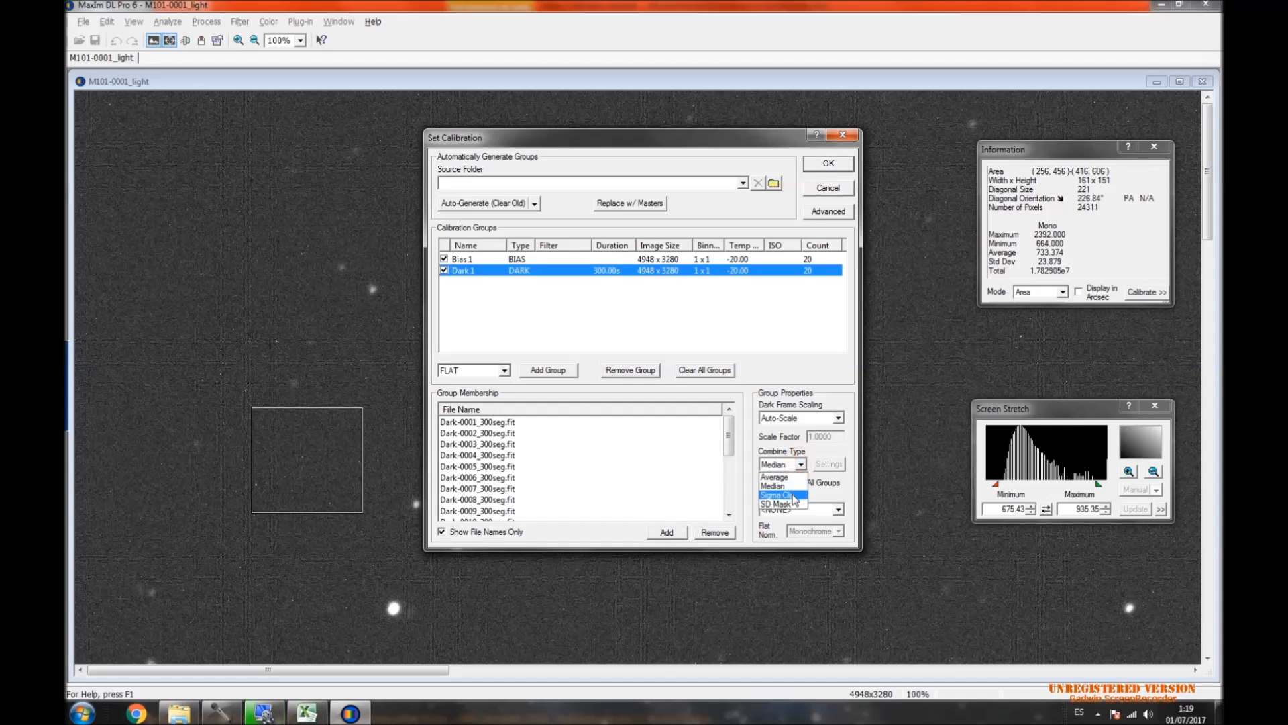
click(778, 496)
click(829, 464)
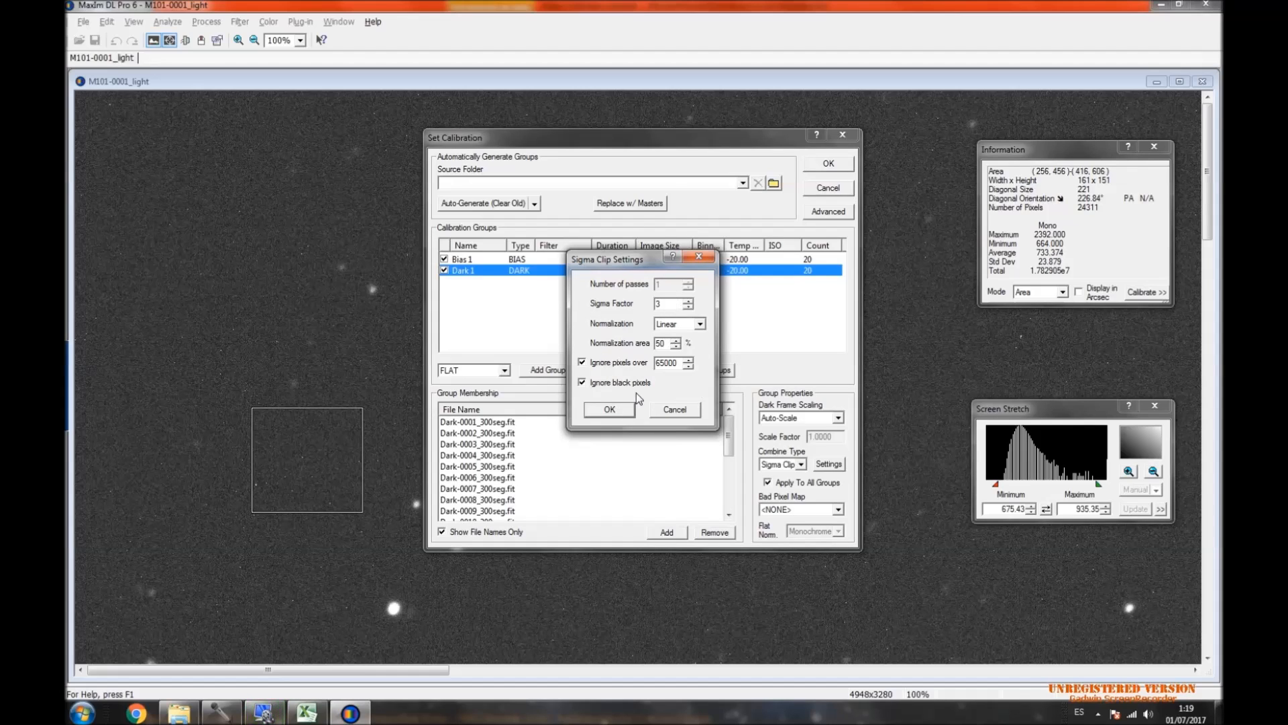
click(610, 411)
Turn off Calibrate Flat in the advanced calibration options, check the Excel table briefly, and accept the calibration setup.
click(827, 211)
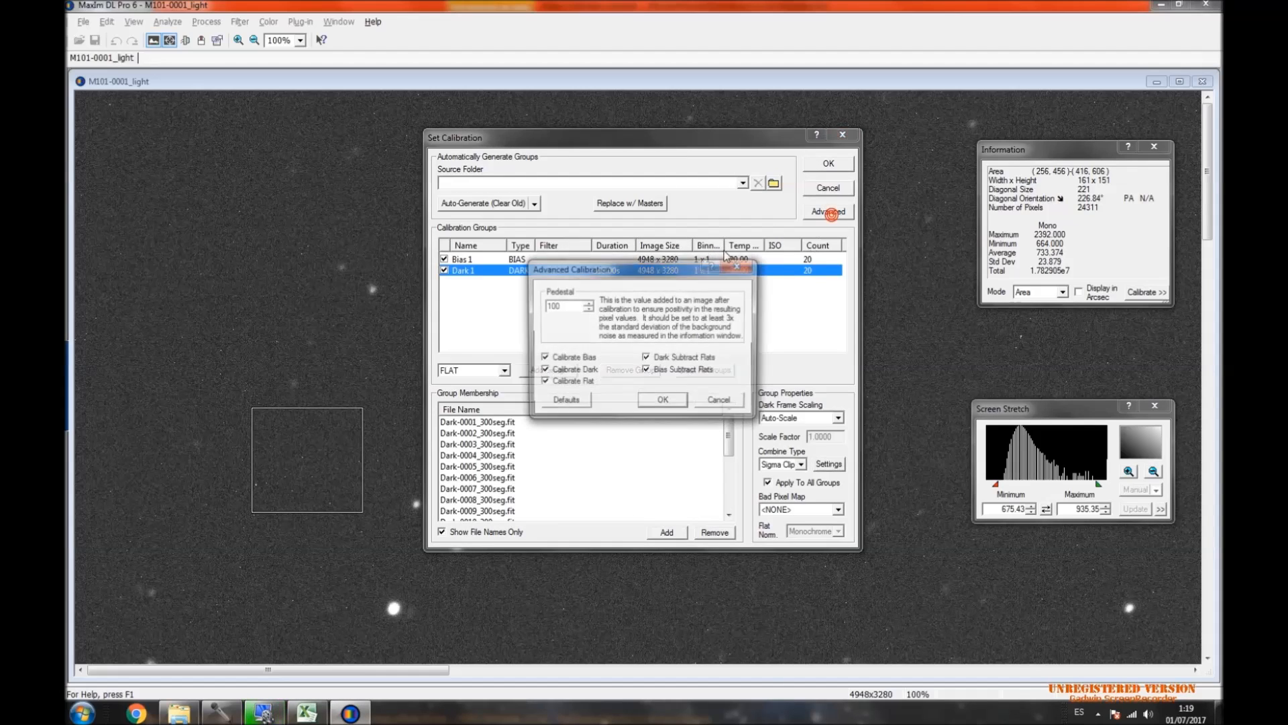
click(542, 383)
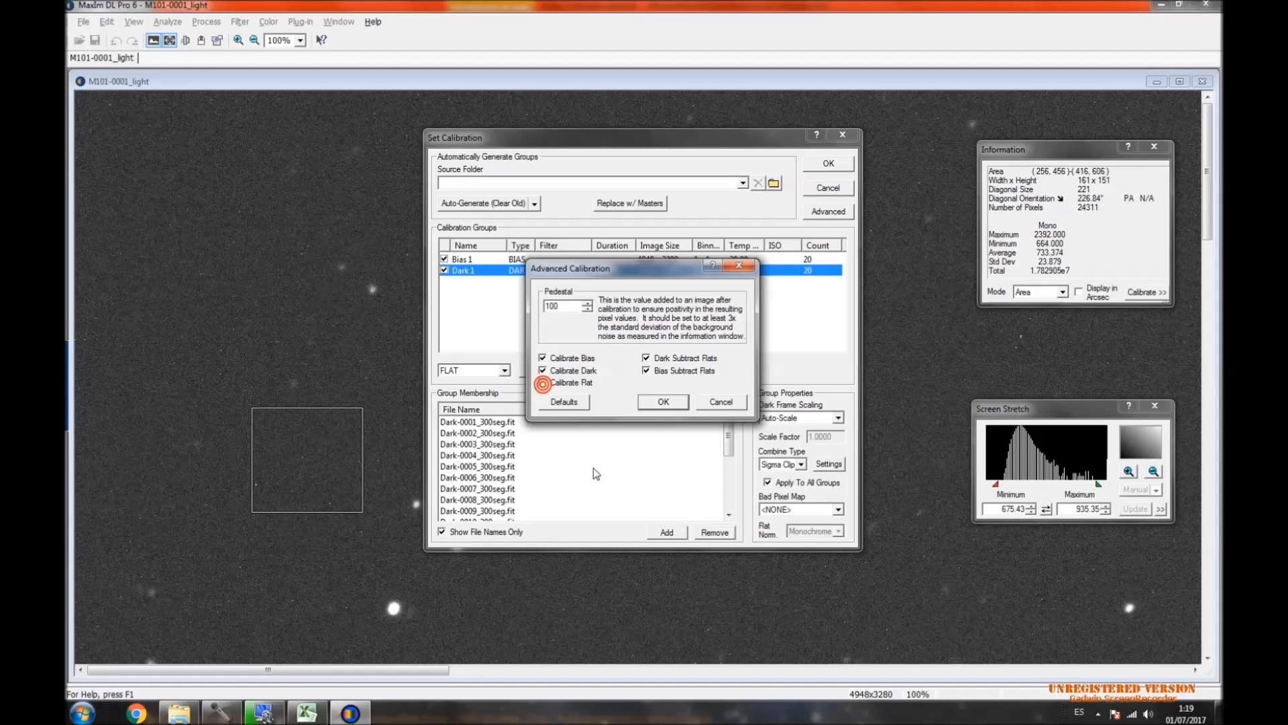
click(665, 401)
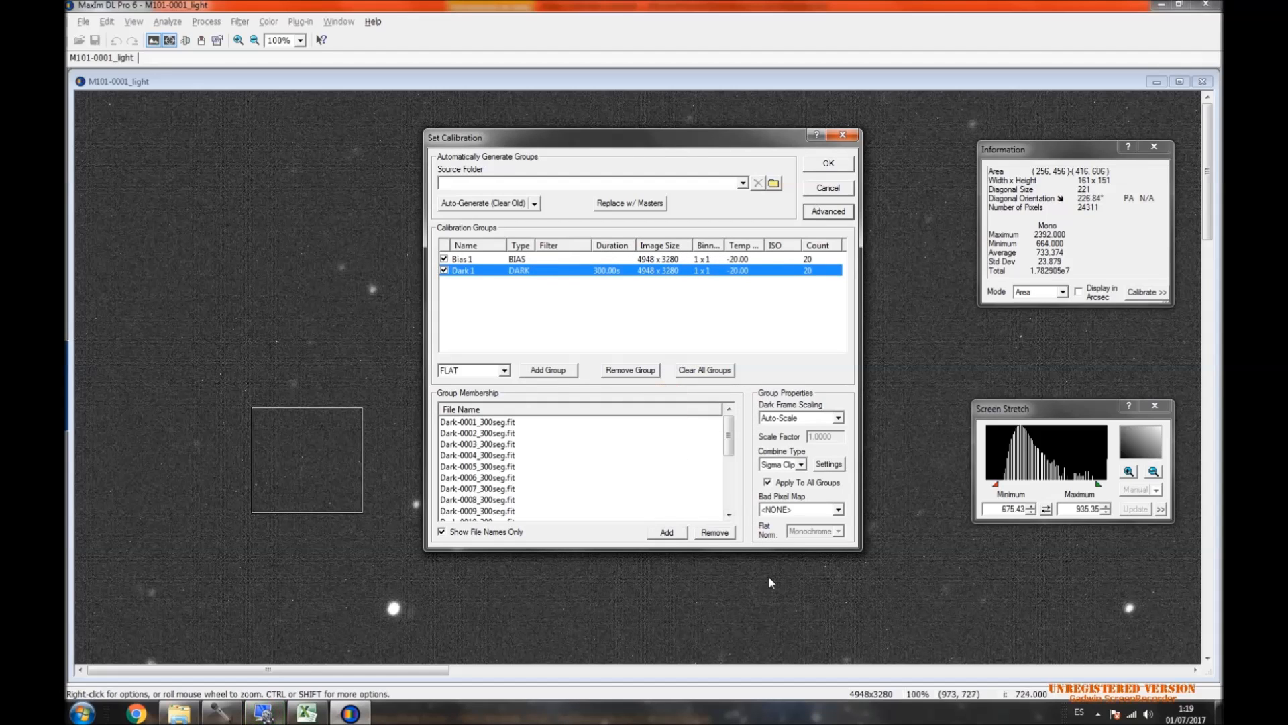
click(306, 712)
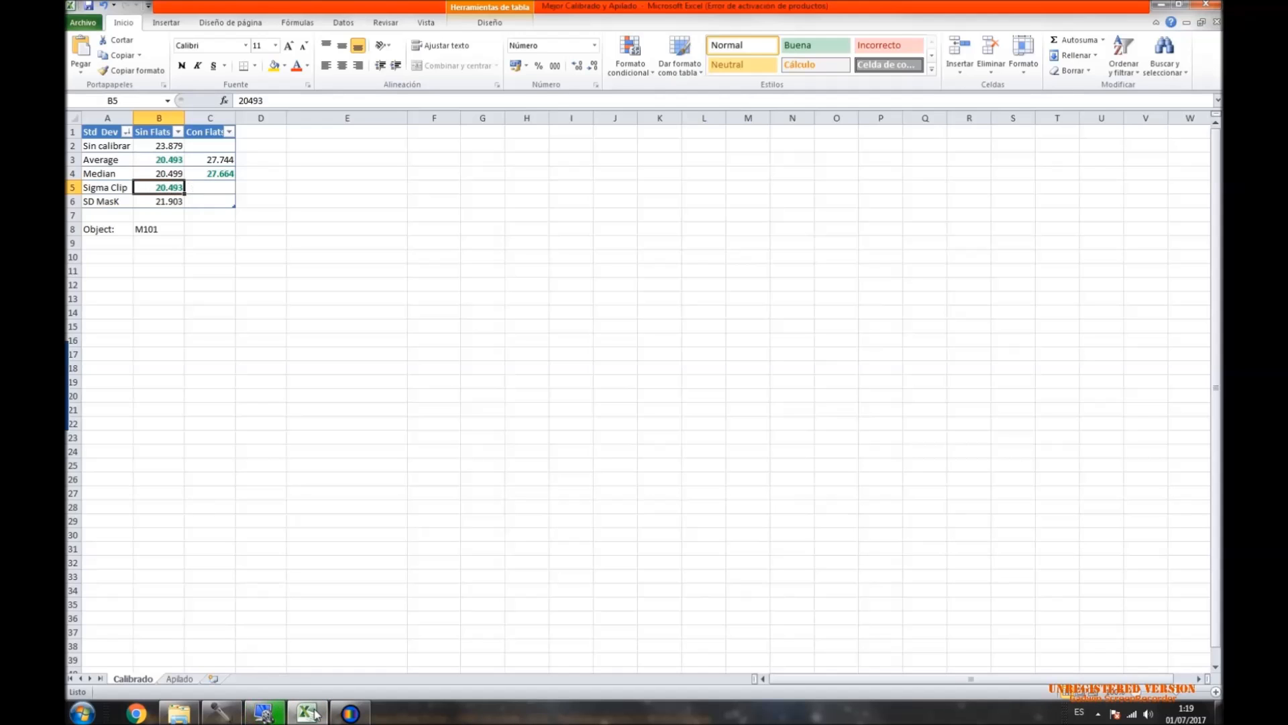
click(314, 712)
click(829, 165)
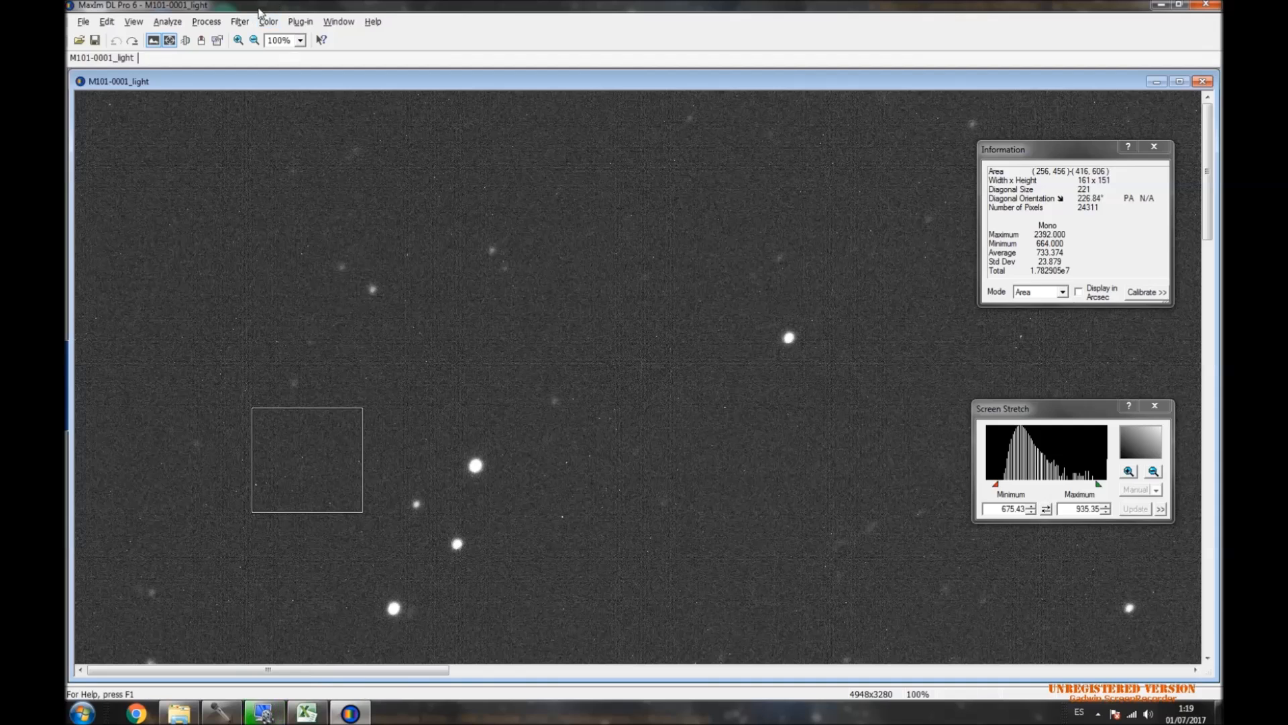
Look over the M101 light frames in the M101_G4_300seg folder and return to MaxIm DL.
click(206, 22)
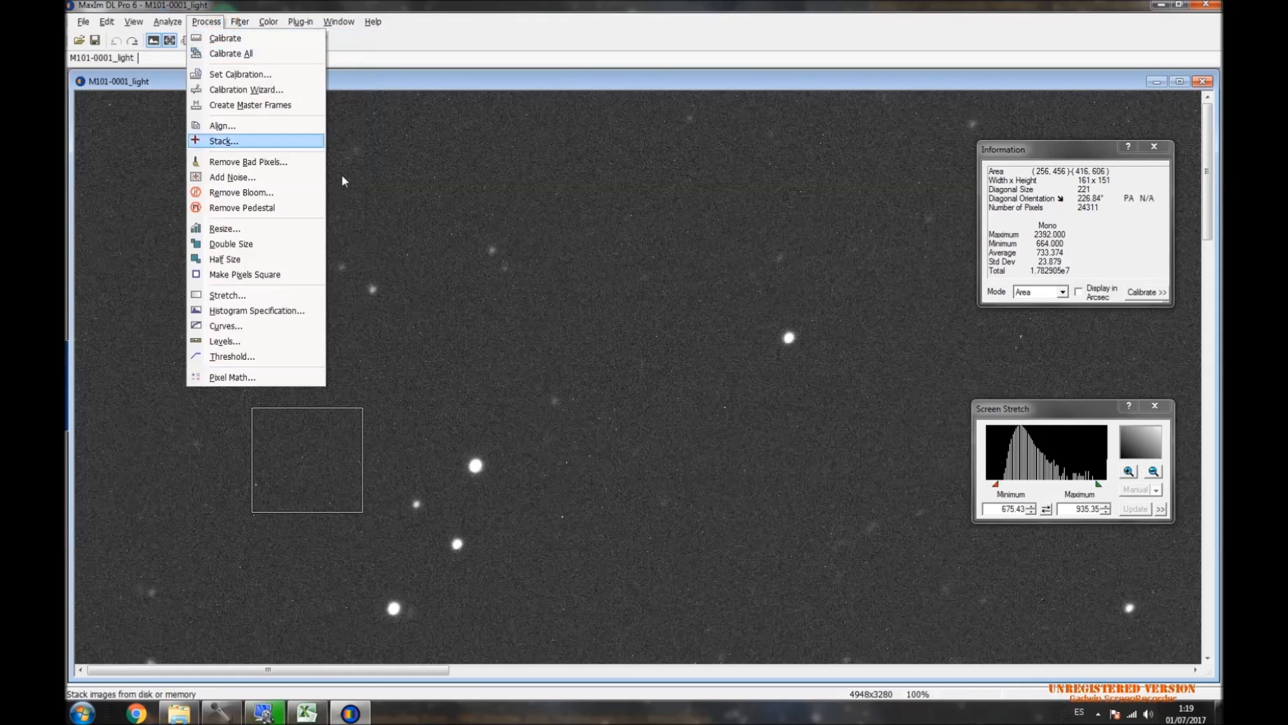
click(463, 191)
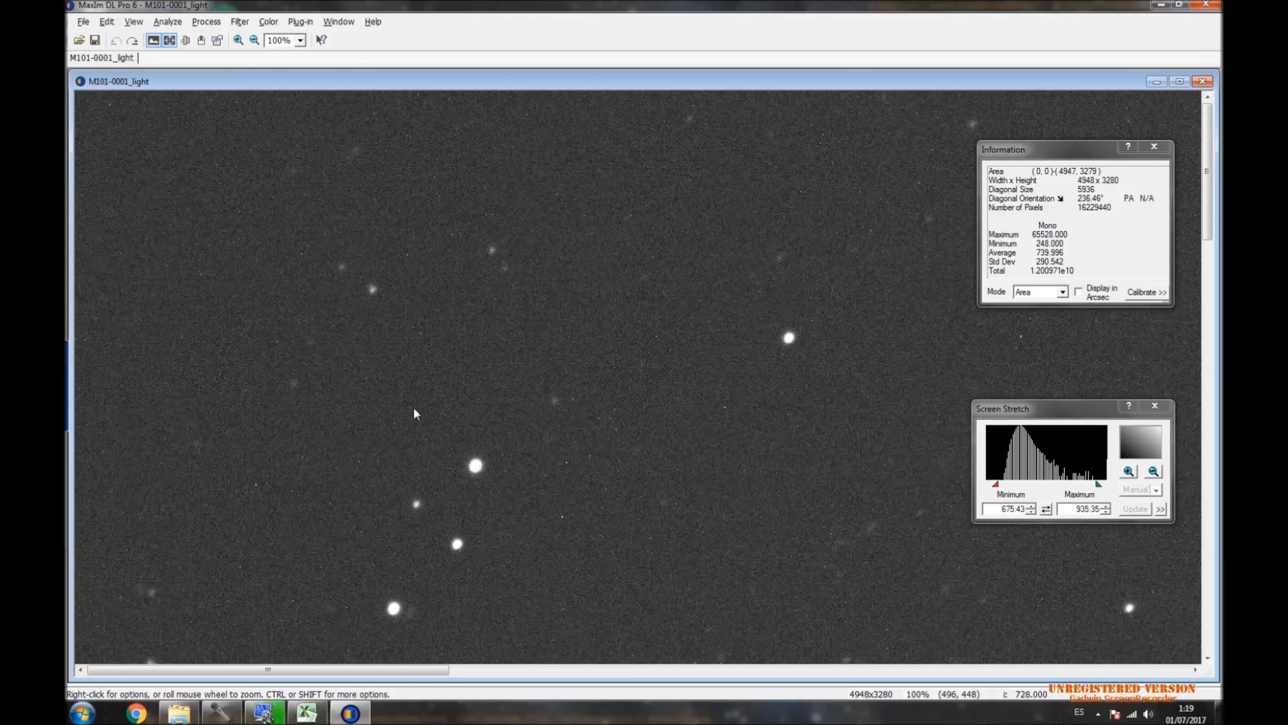
click(180, 711)
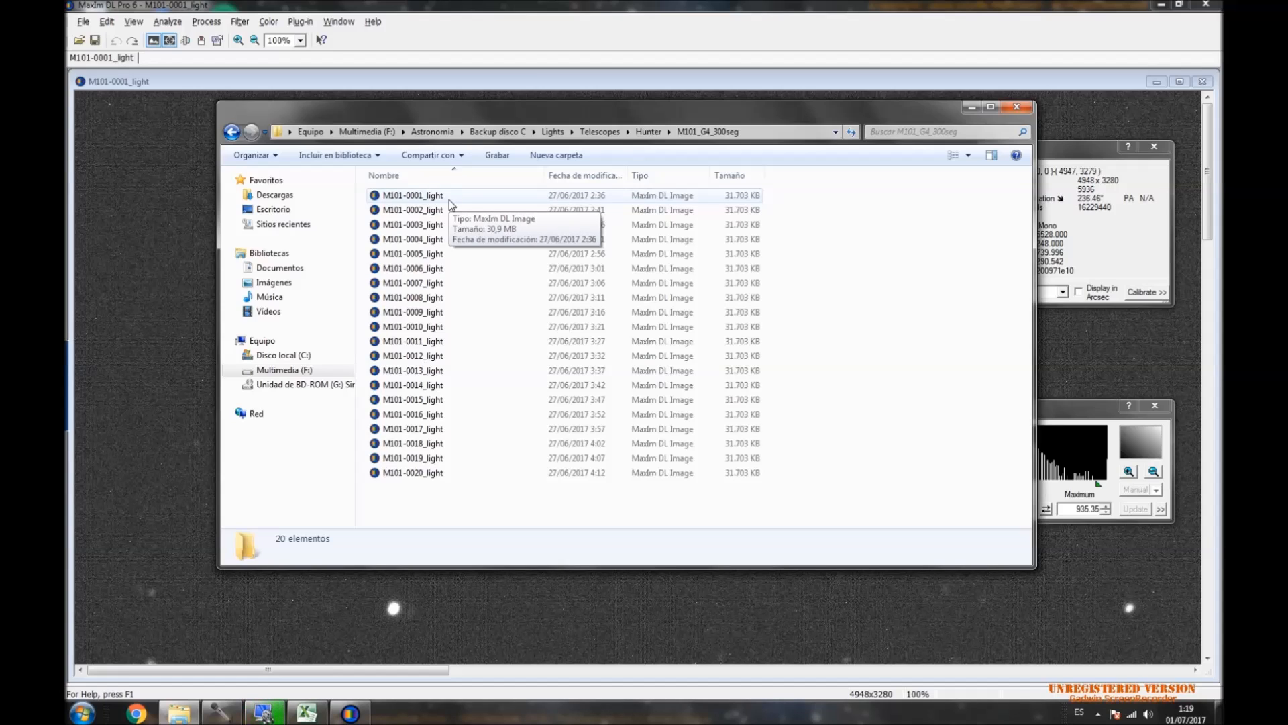
click(509, 13)
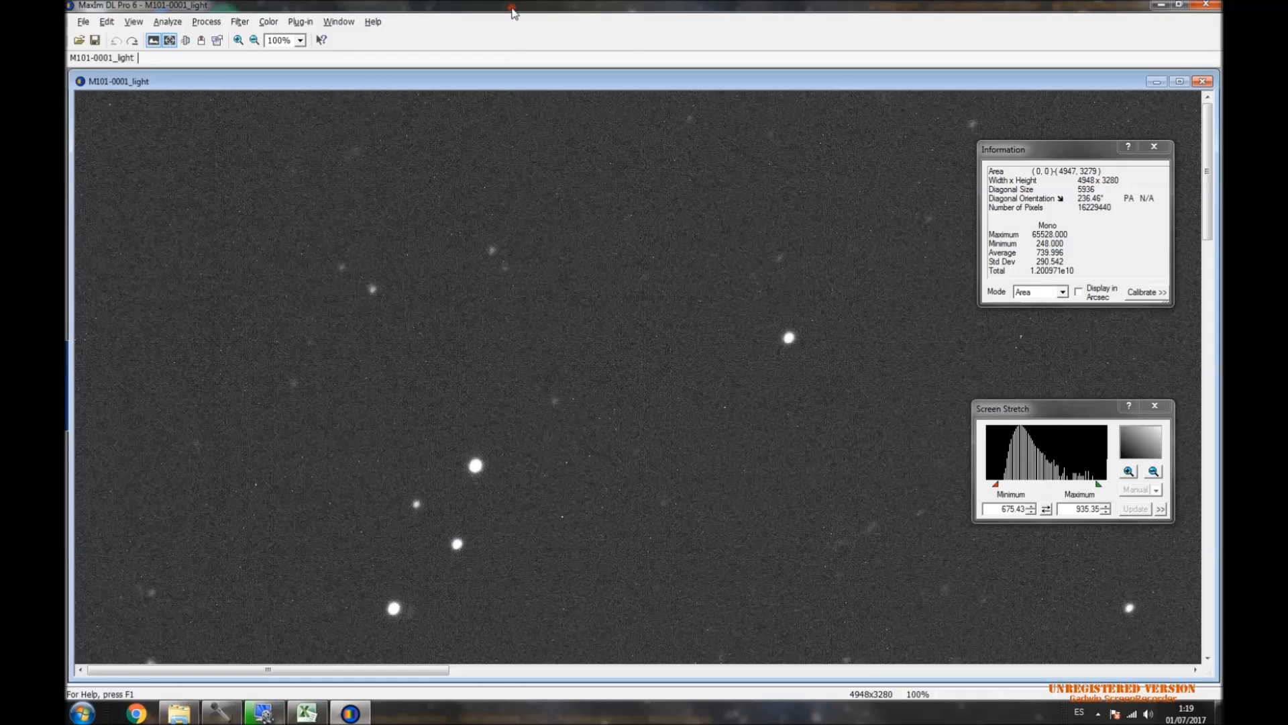
Open the Batch Process window and start recording a new batch sequence.
click(134, 21)
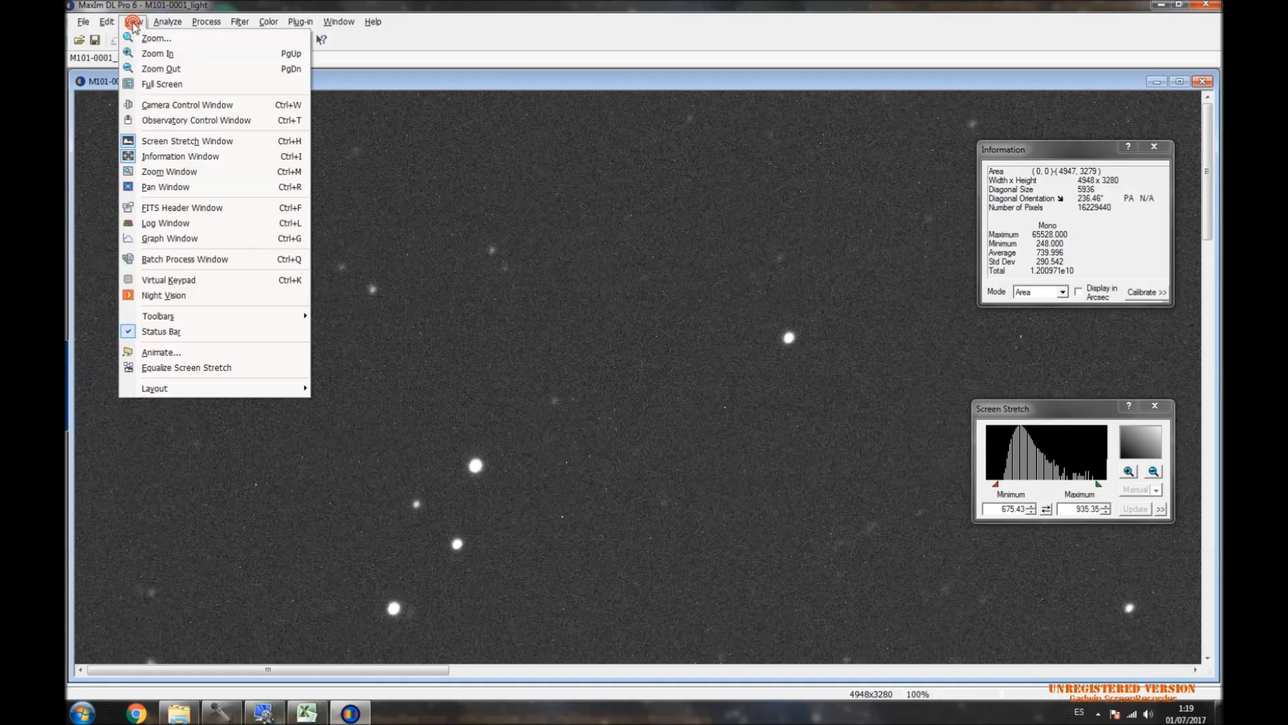
click(203, 260)
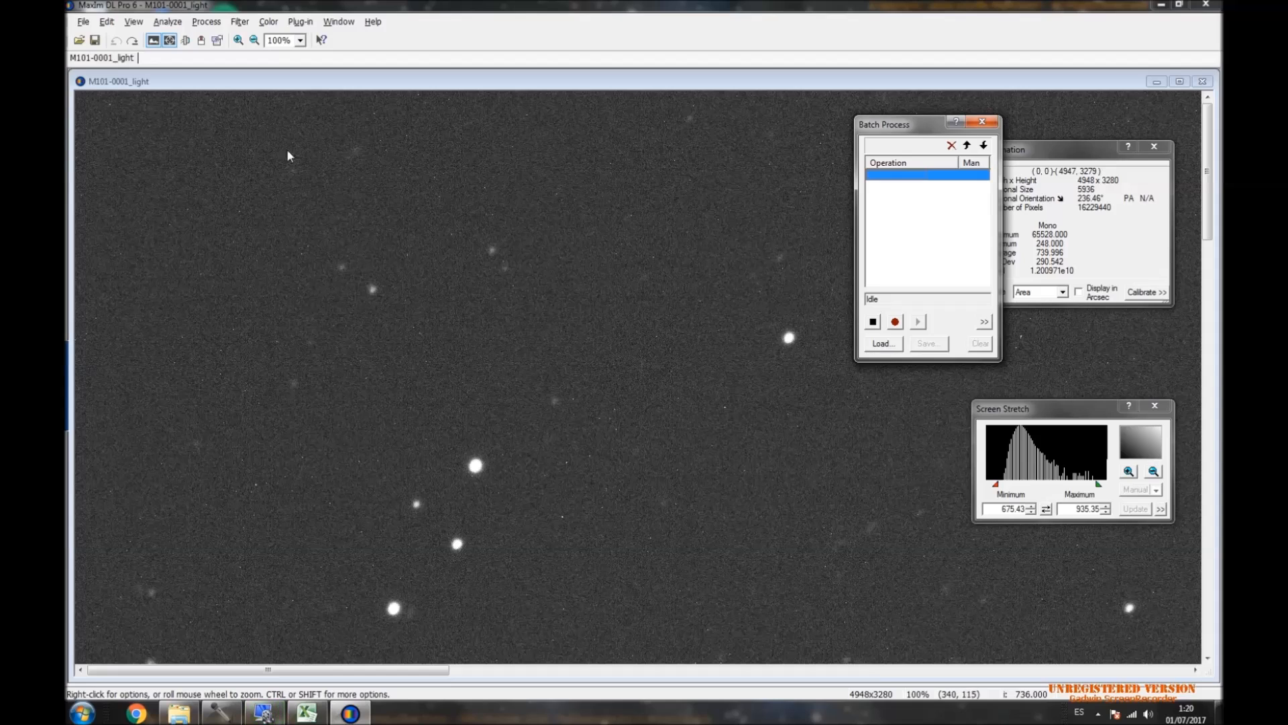
click(206, 22)
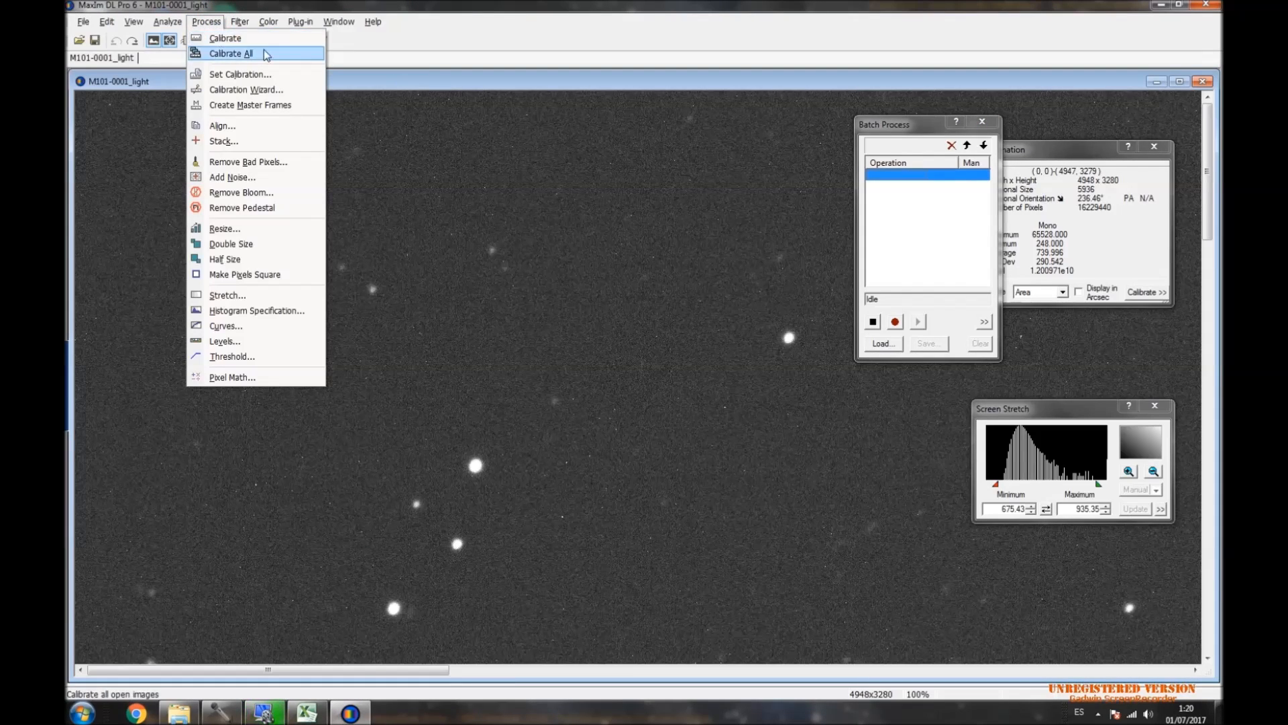
click(419, 70)
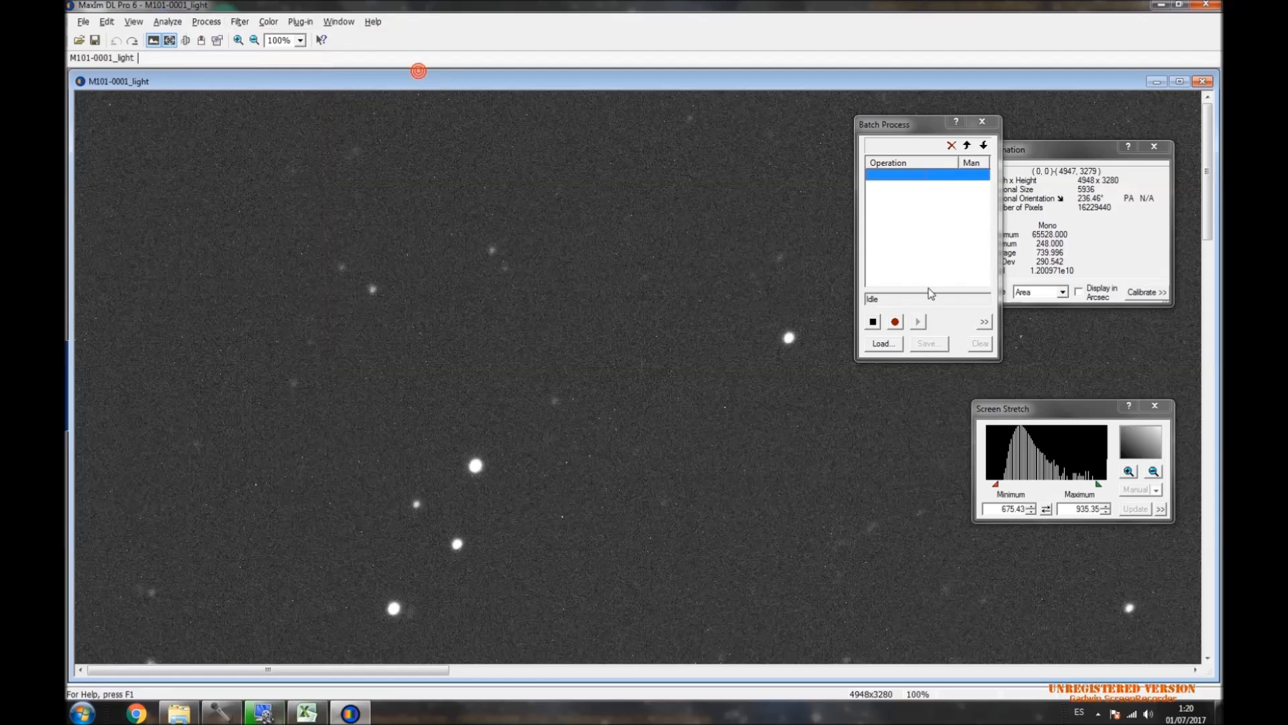
click(897, 323)
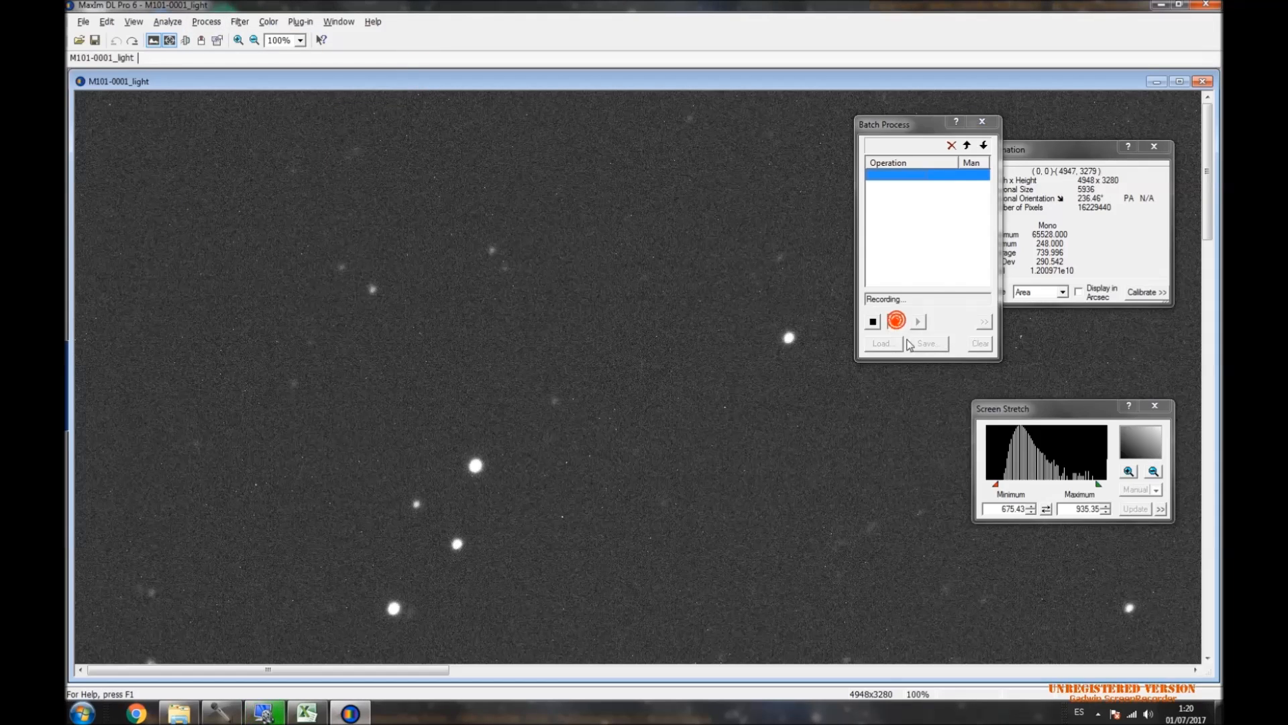
click(910, 299)
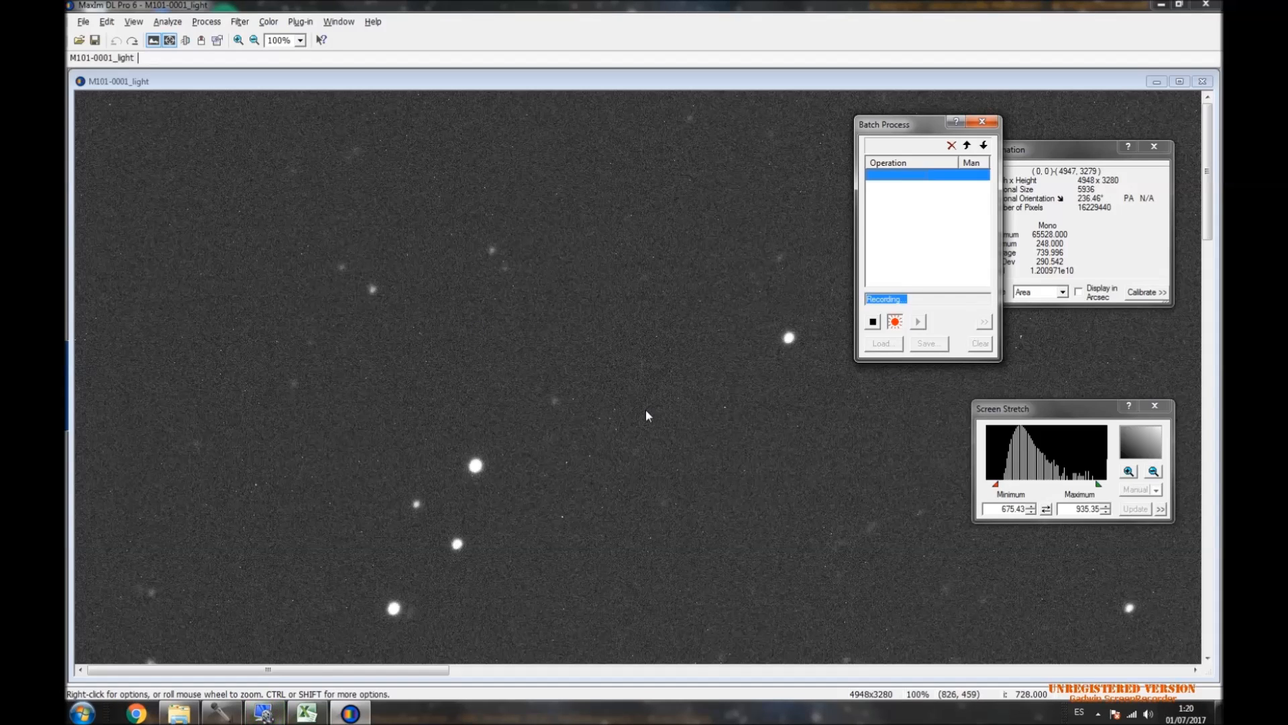
click(491, 80)
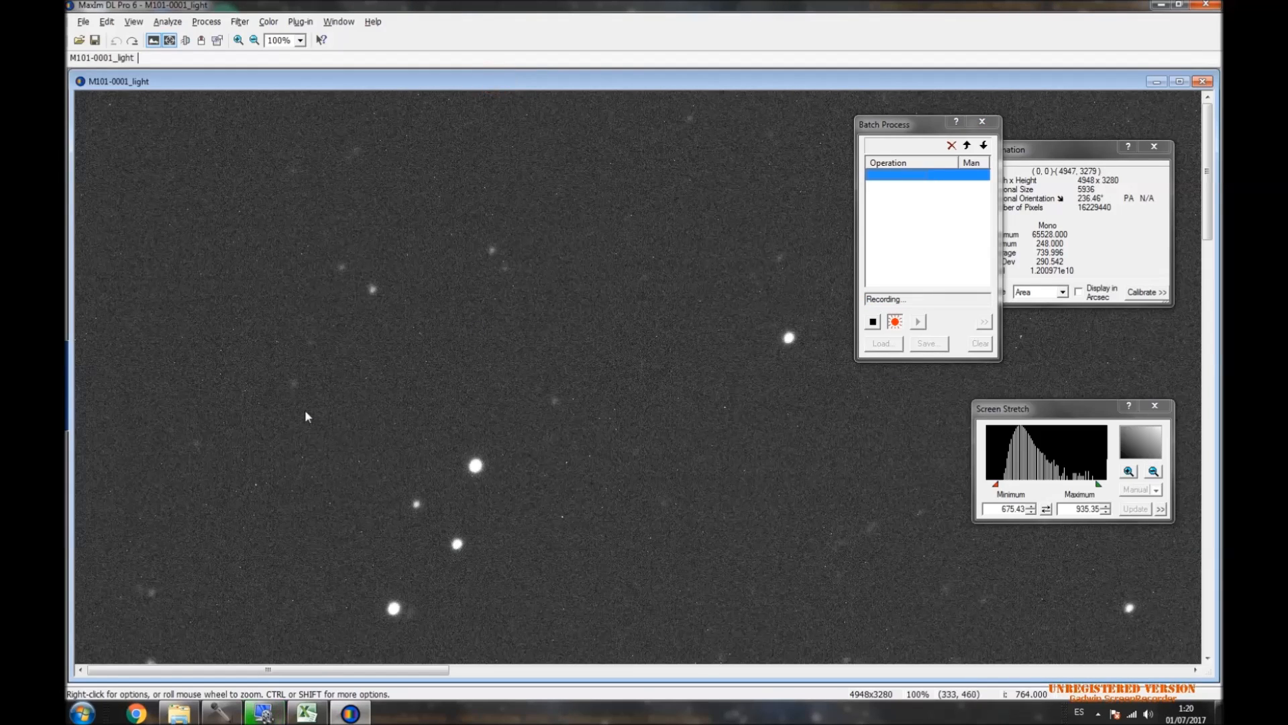
Select a background area about 152 by 131 pixels beside the bright stars and check the Excel table.
drag(279, 407, 383, 497)
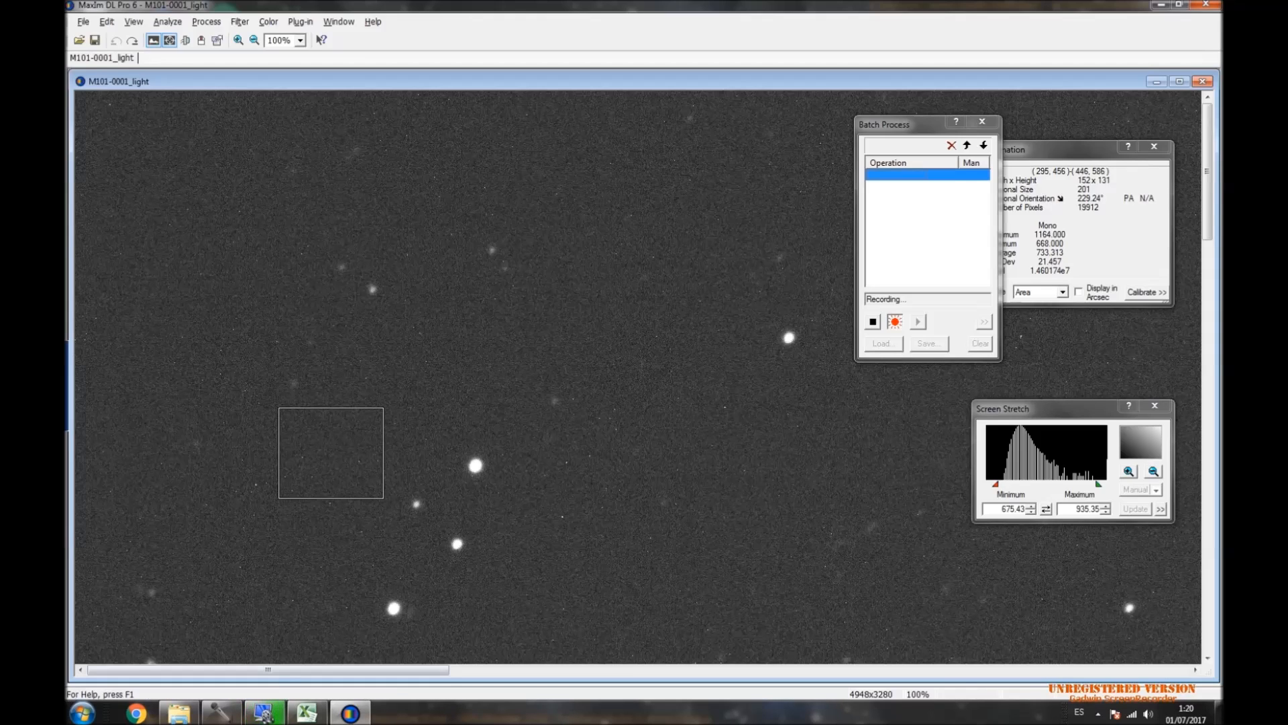
click(308, 714)
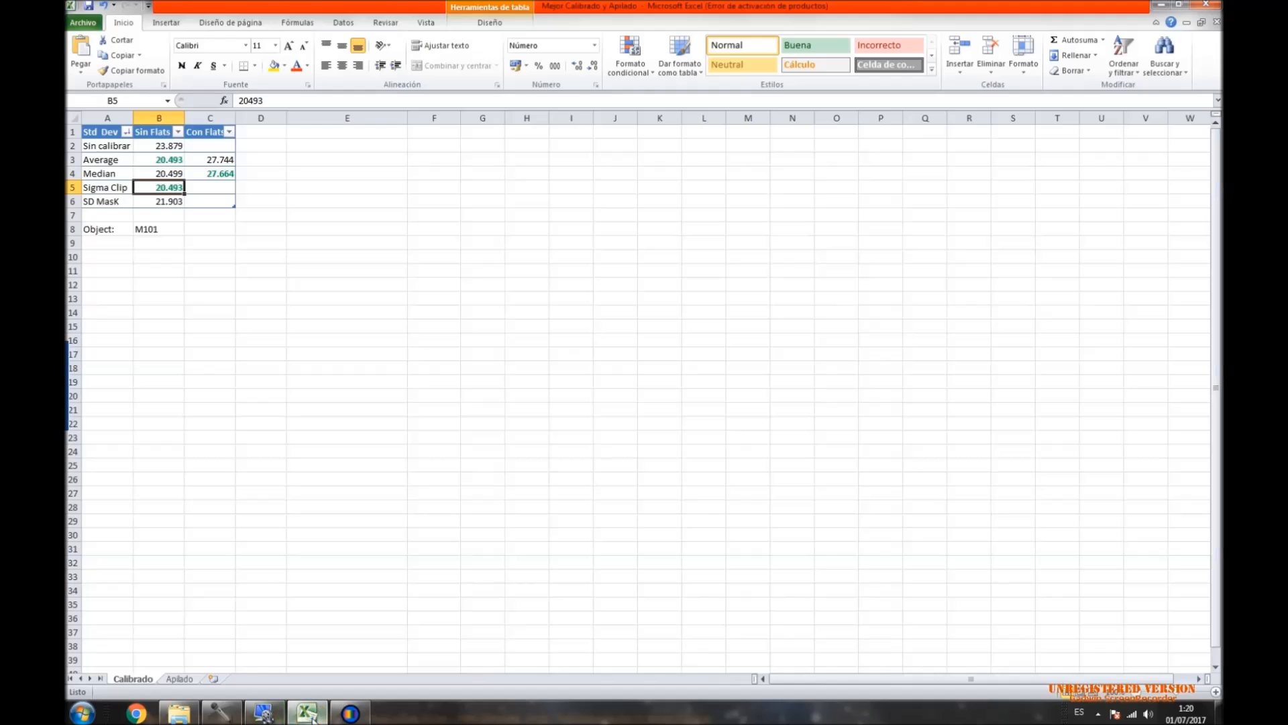
click(309, 714)
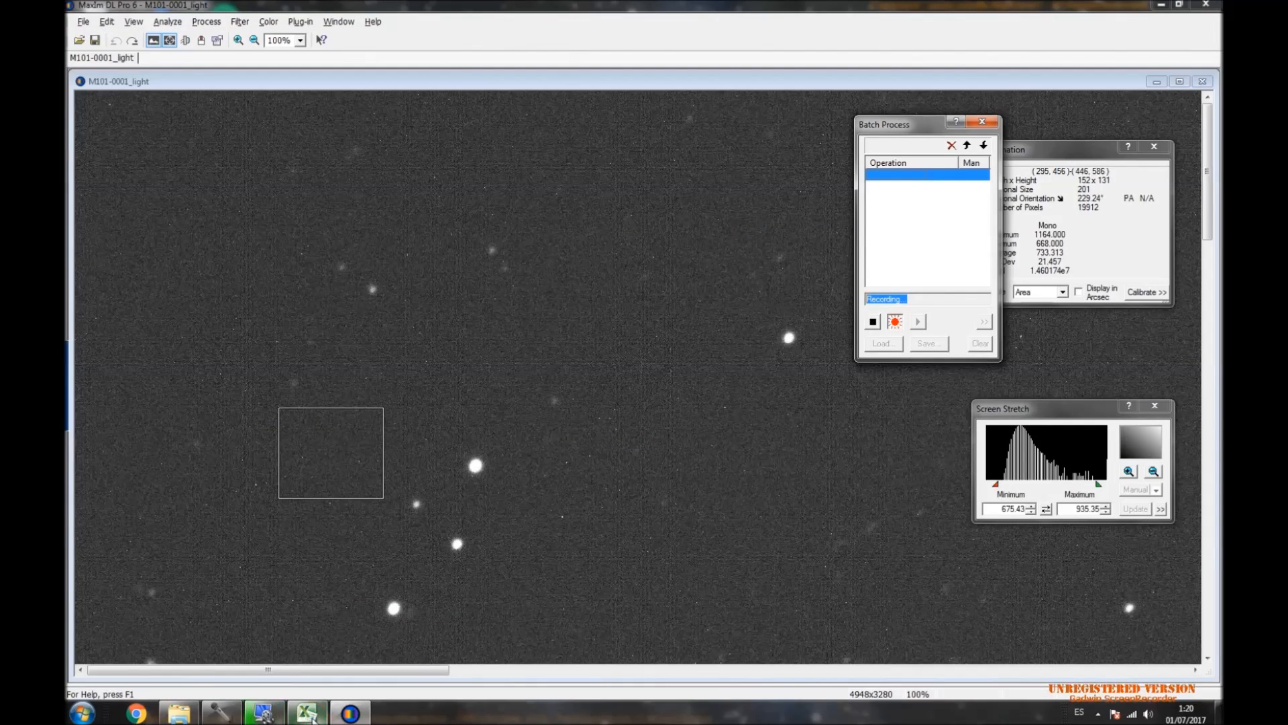
Reselect a smaller background area about 58 by 49 pixels in M101-0001_light.
mouse_move(389, 467)
mouse_down()
mouse_move(402, 466)
mouse_move(391, 466)
mouse_up()
click(288, 426)
drag(280, 411, 319, 442)
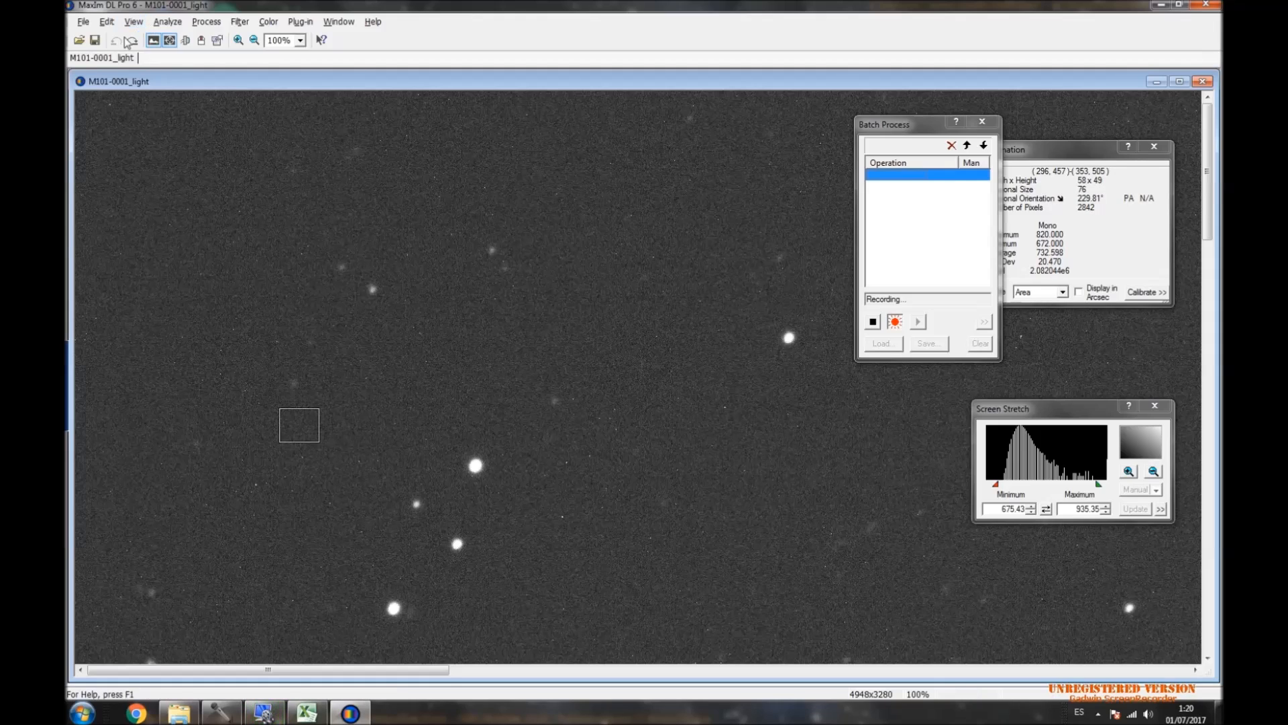
Measure a background area about 168 by 139 pixels beside the bright stars and compare its standard deviation with the Excel table.
click(262, 417)
drag(271, 413, 385, 508)
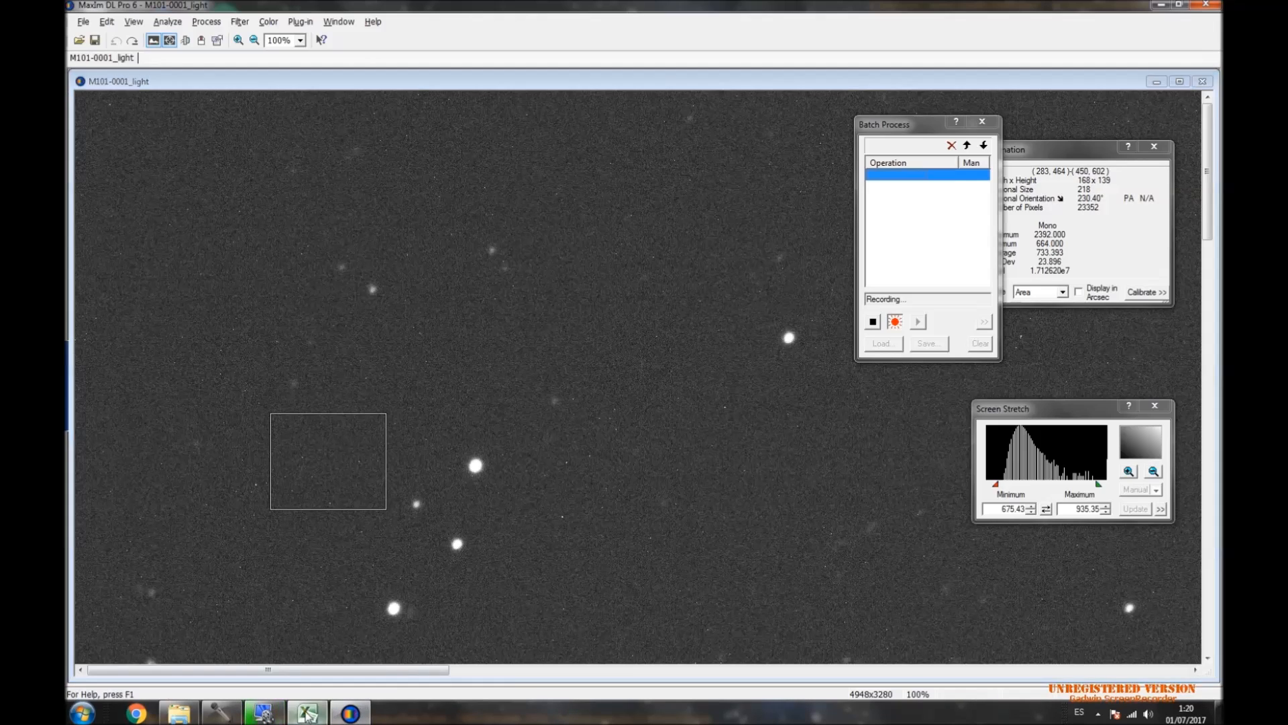
click(308, 715)
click(306, 716)
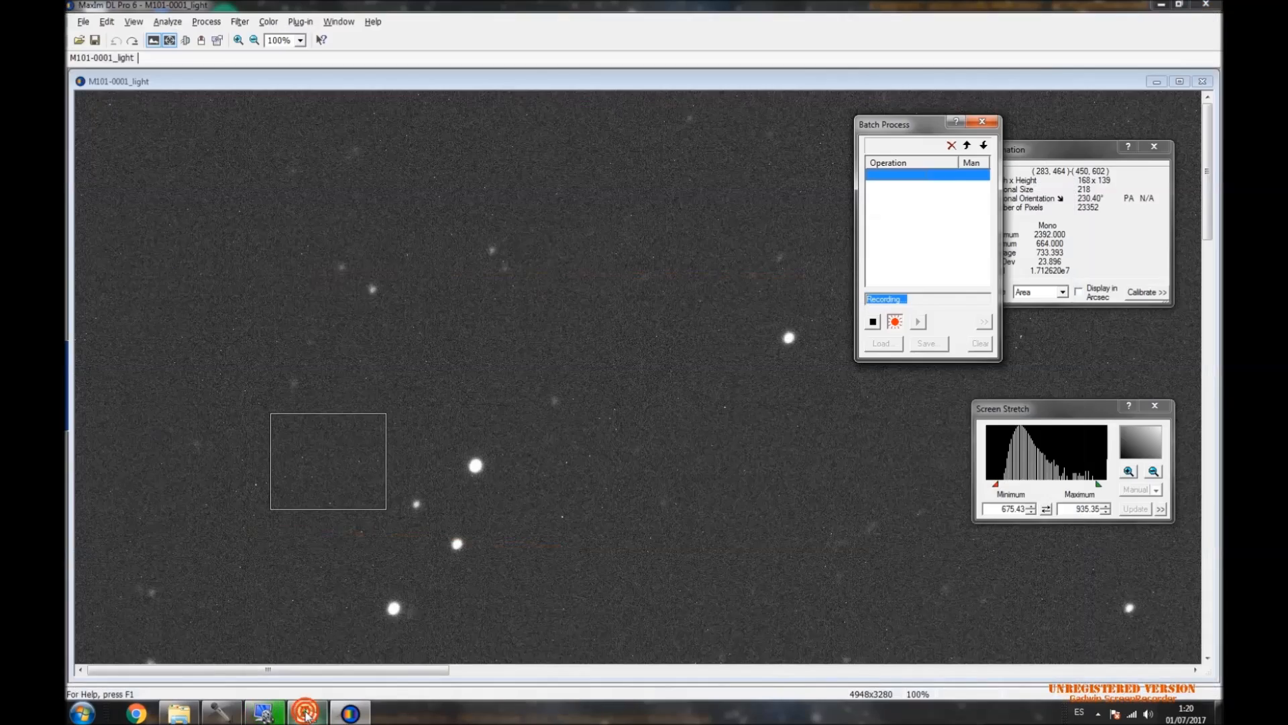
click(306, 715)
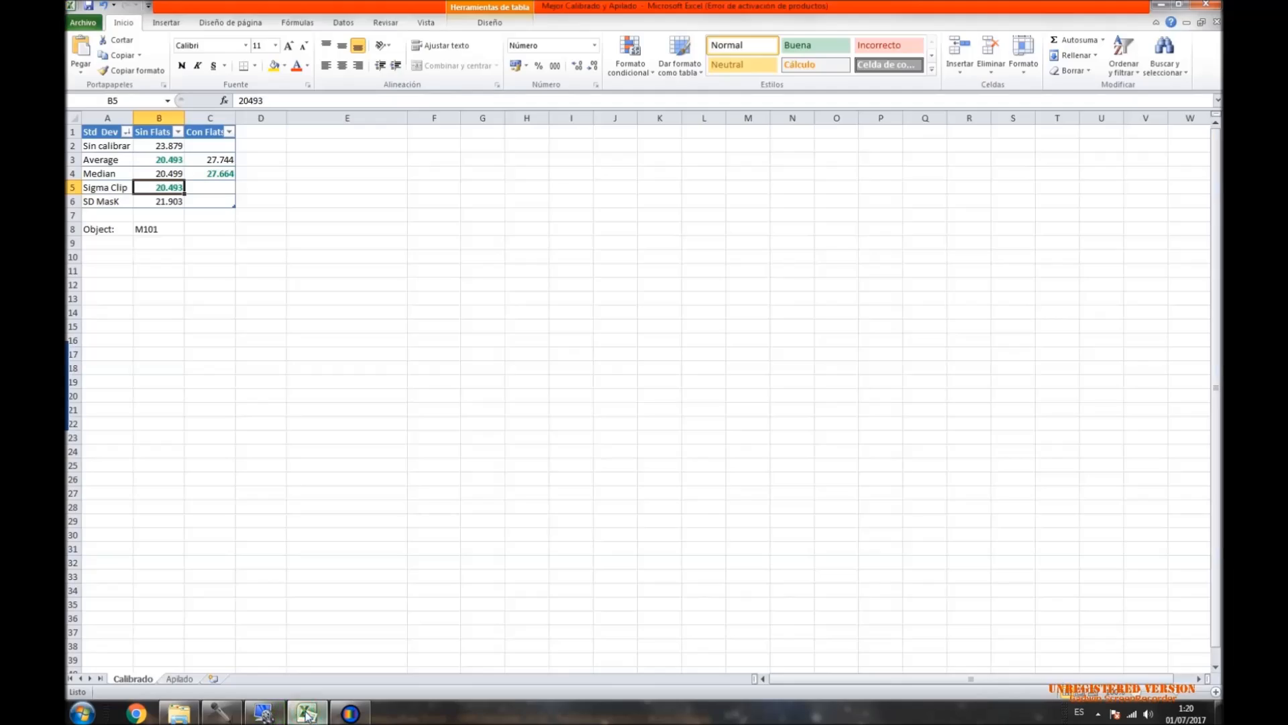
click(306, 715)
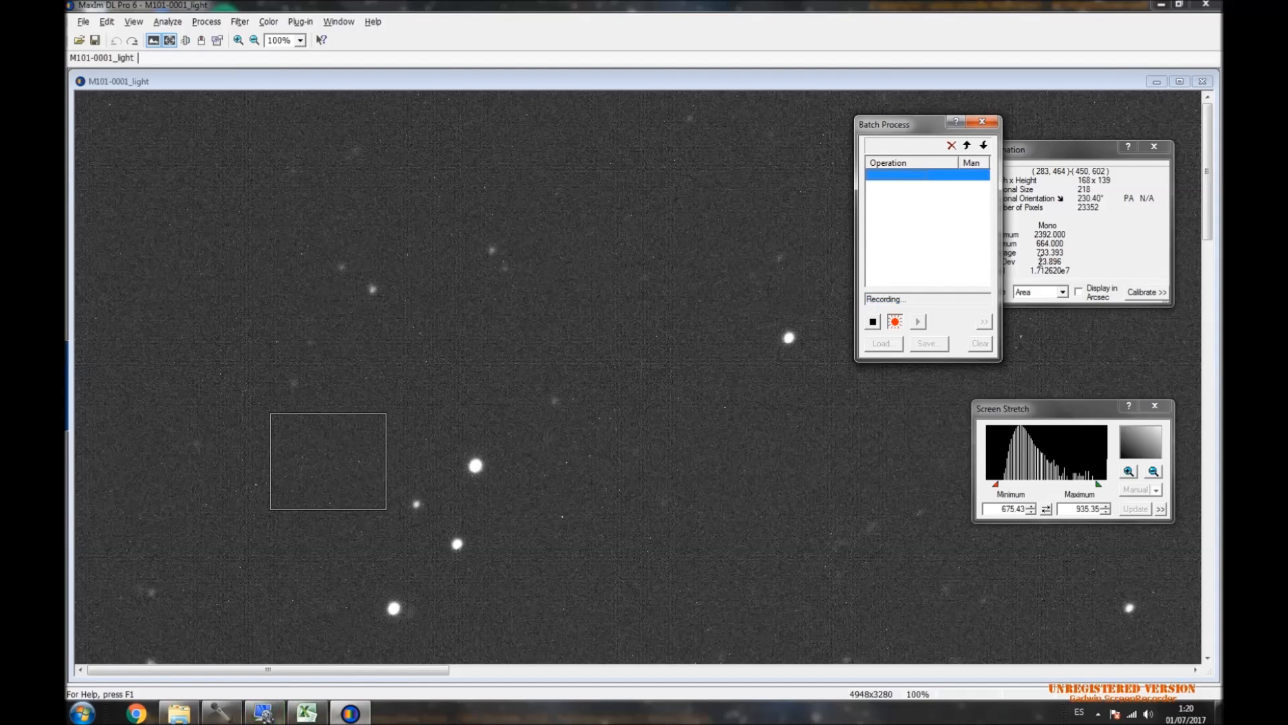
Copy the selected area's standard deviation, 23.896, into the Sin calibrar row under Sin Flats in the Excel table.
click(1040, 260)
drag(1036, 261, 1063, 267)
key(ctrl+c)
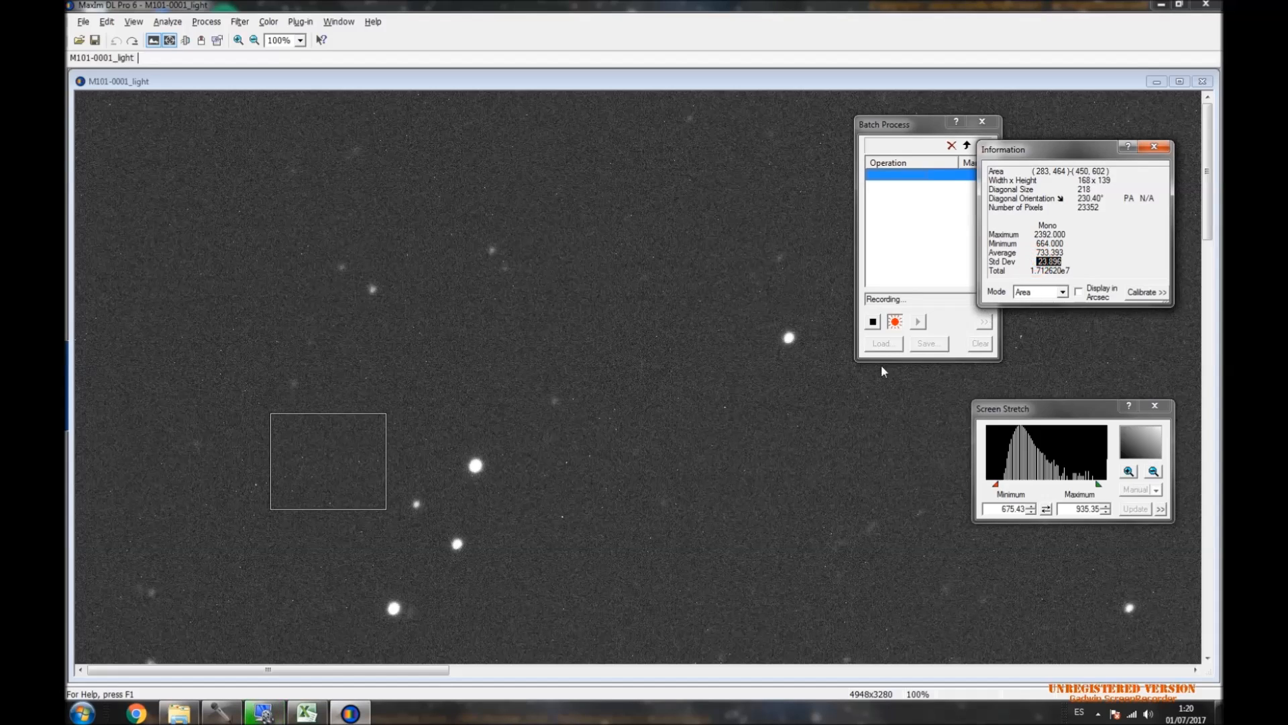
key(alt+Tab)
click(175, 147)
key(ctrl+v)
click(179, 190)
Switch to MaxIm DL and calibrate M101-0001_light while the batch sequence is recording.
click(352, 712)
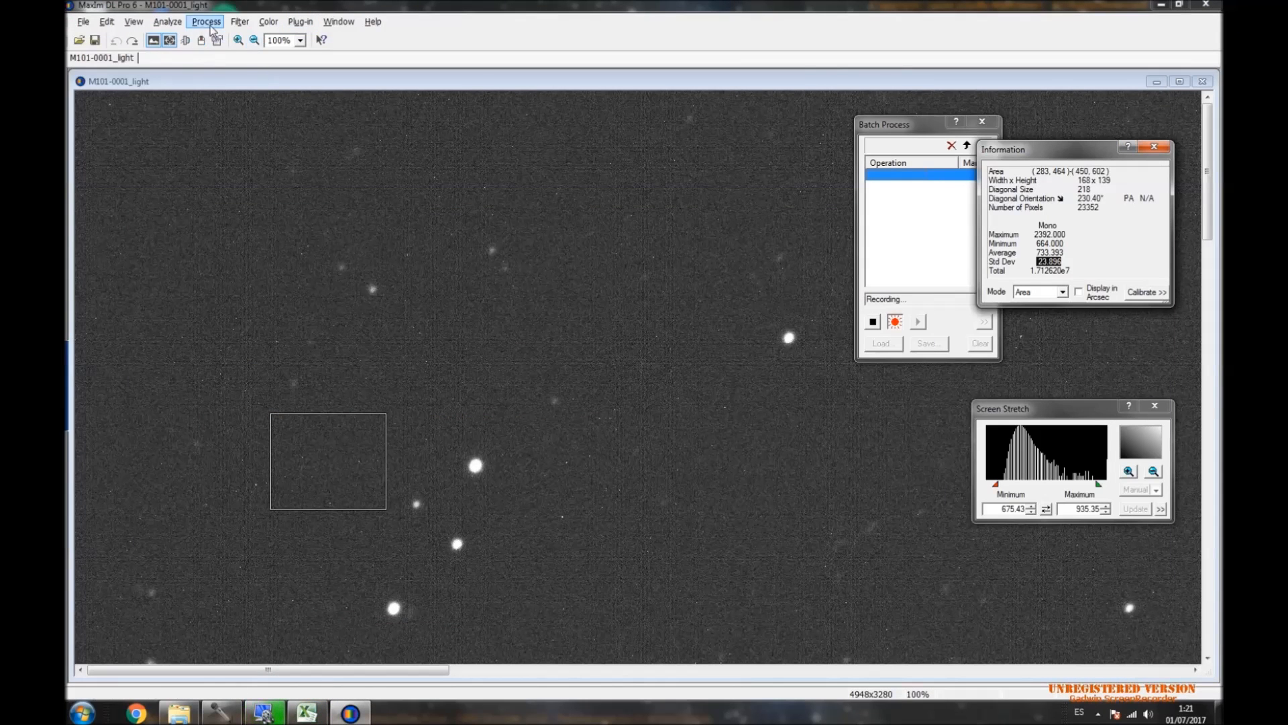
drag(908, 131, 879, 130)
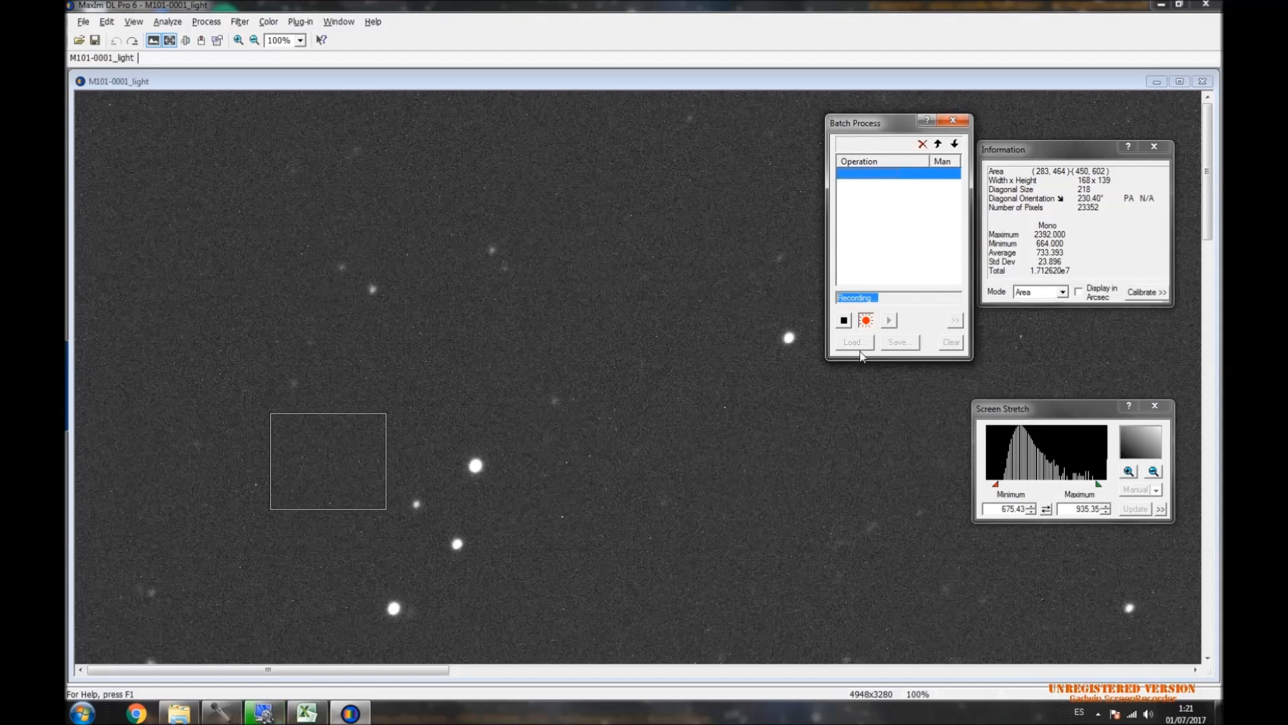
click(205, 20)
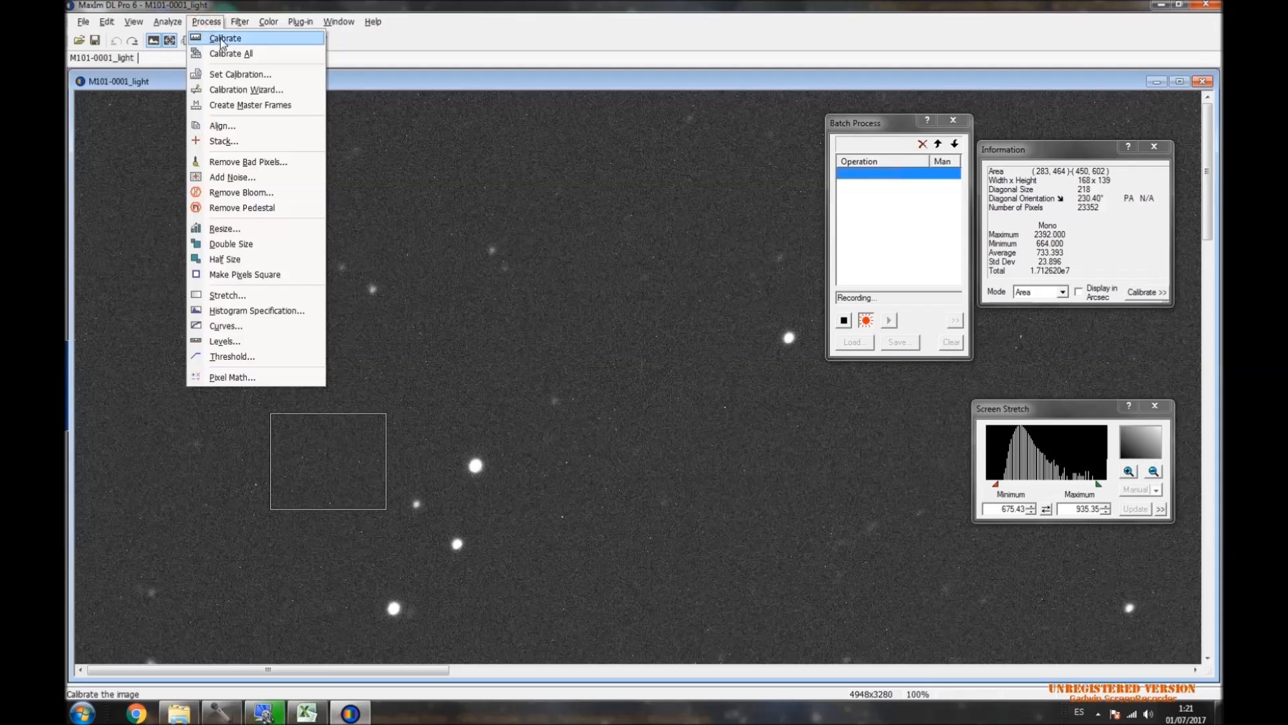
click(223, 39)
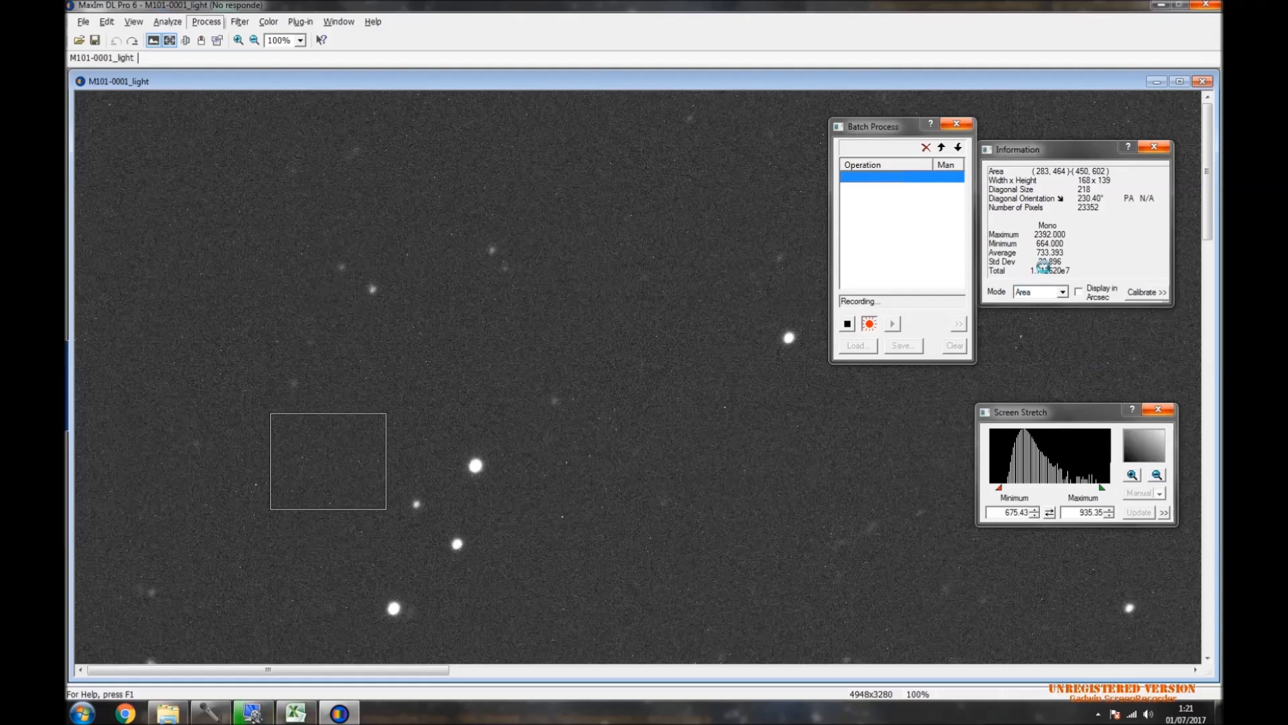
Compare the Sin Flats standard deviations of the uncalibrated, Average, Median, Sigma Clip and SD MasK rows in the Excel table.
click(296, 713)
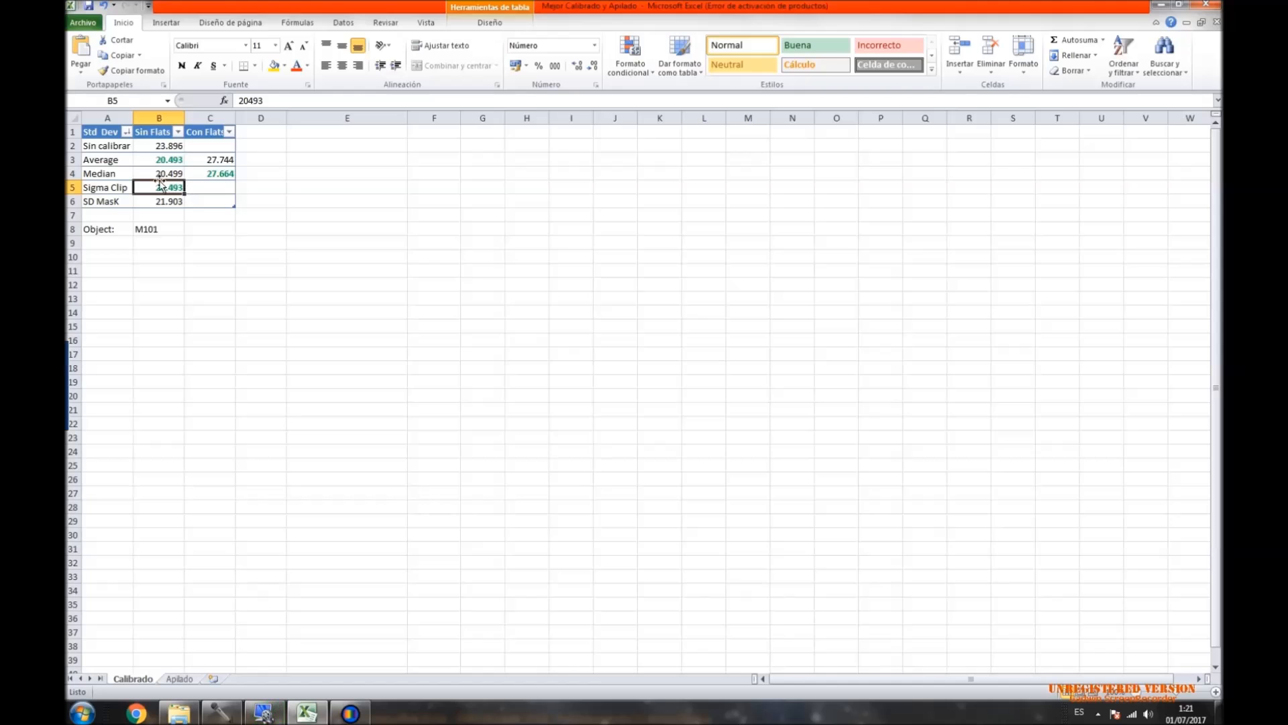
click(304, 718)
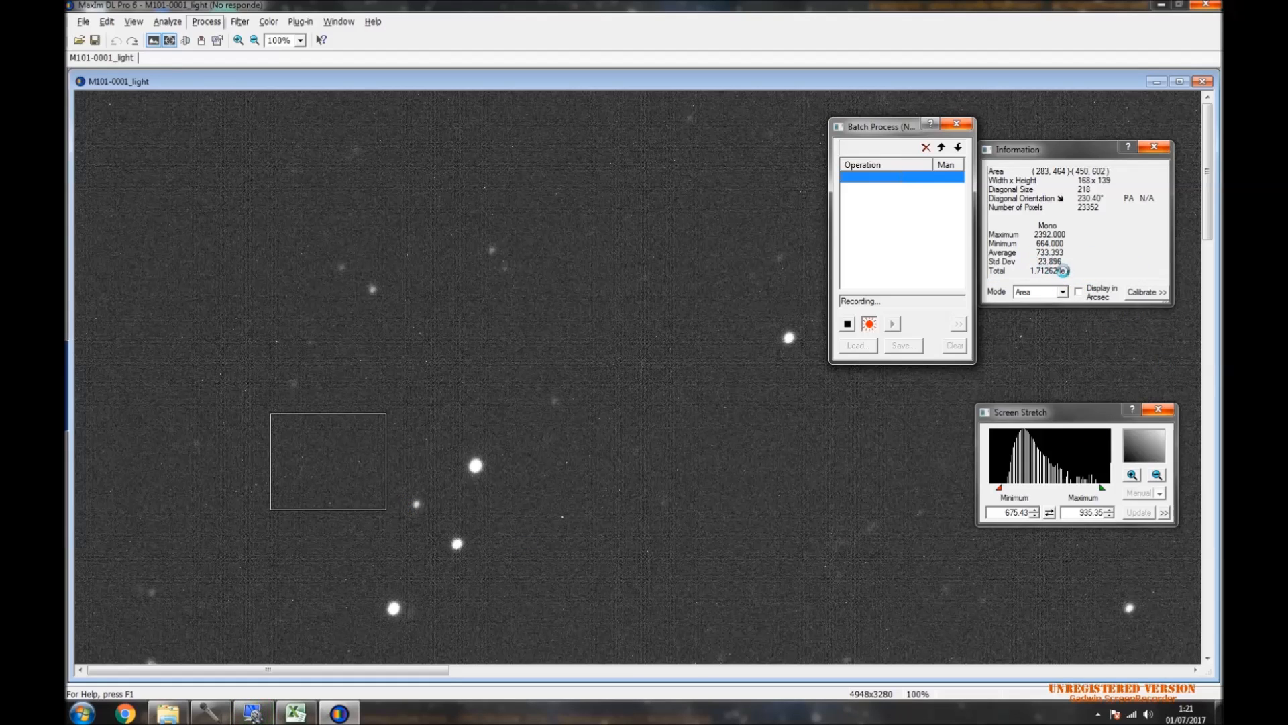
click(297, 714)
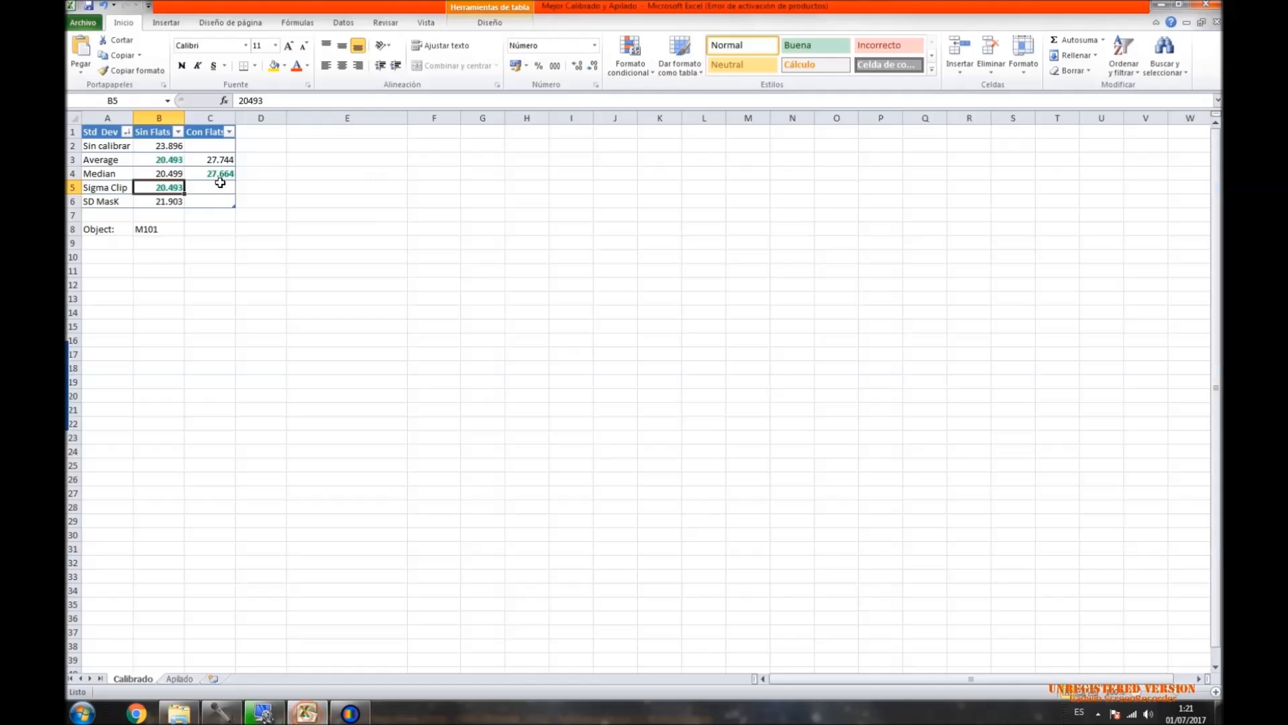
click(168, 159)
key(Down)
key(Down)
key(Down)
key(Up)
key(Up)
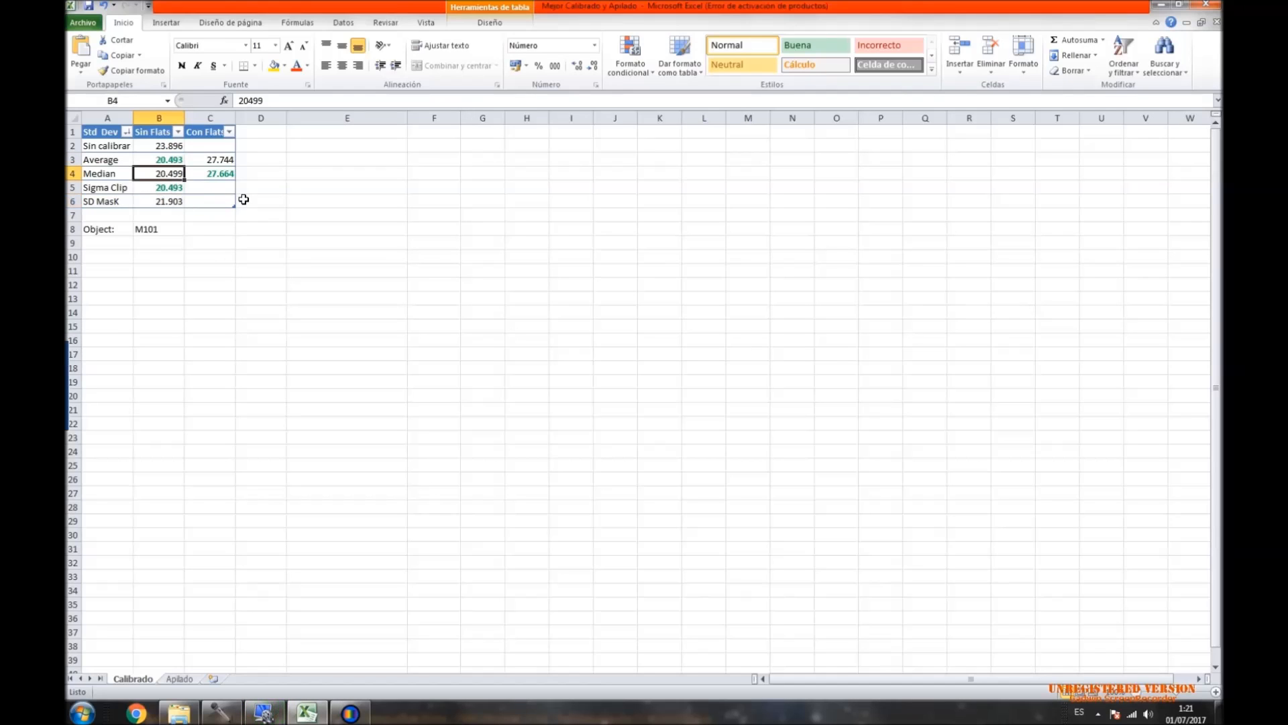
key(Up)
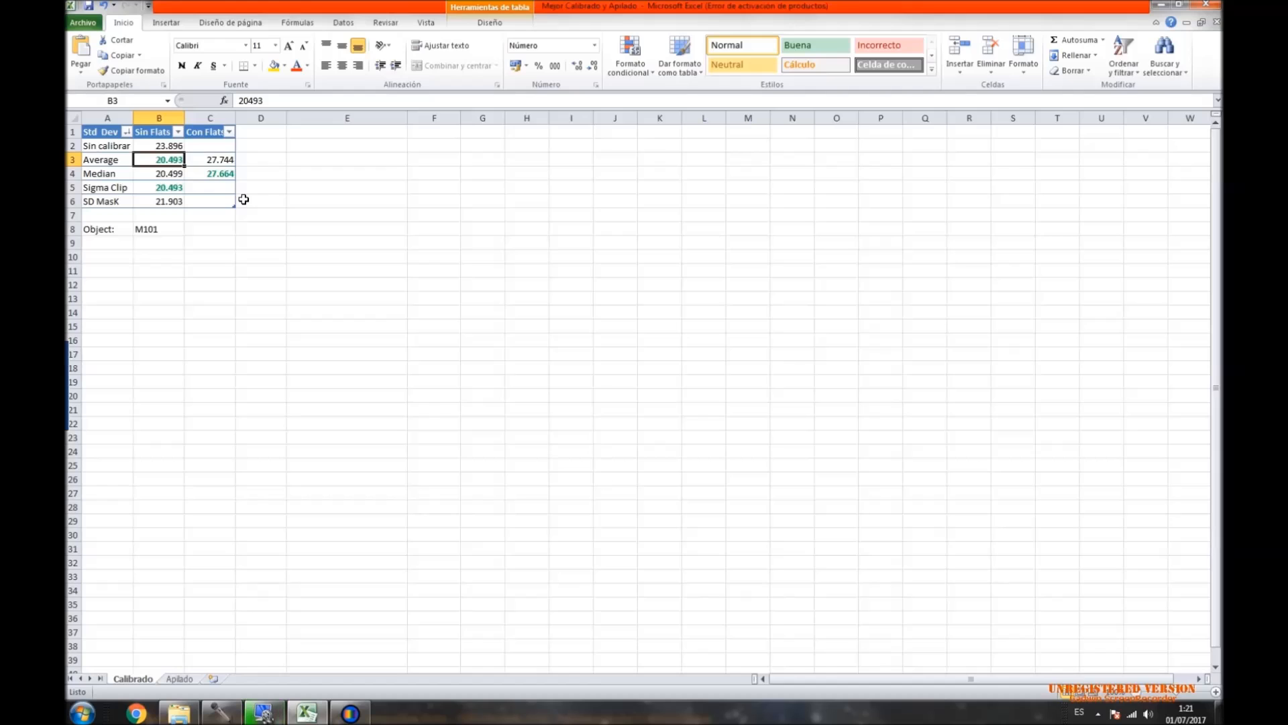
key(Down)
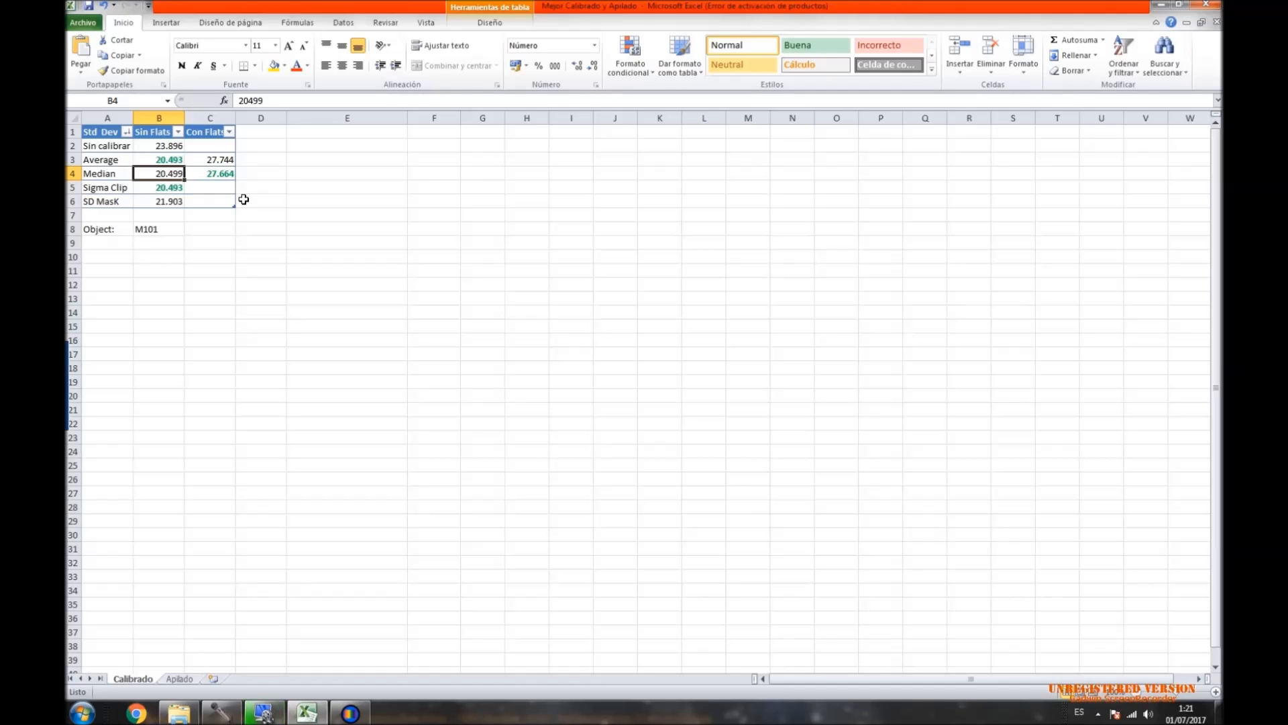
key(Up)
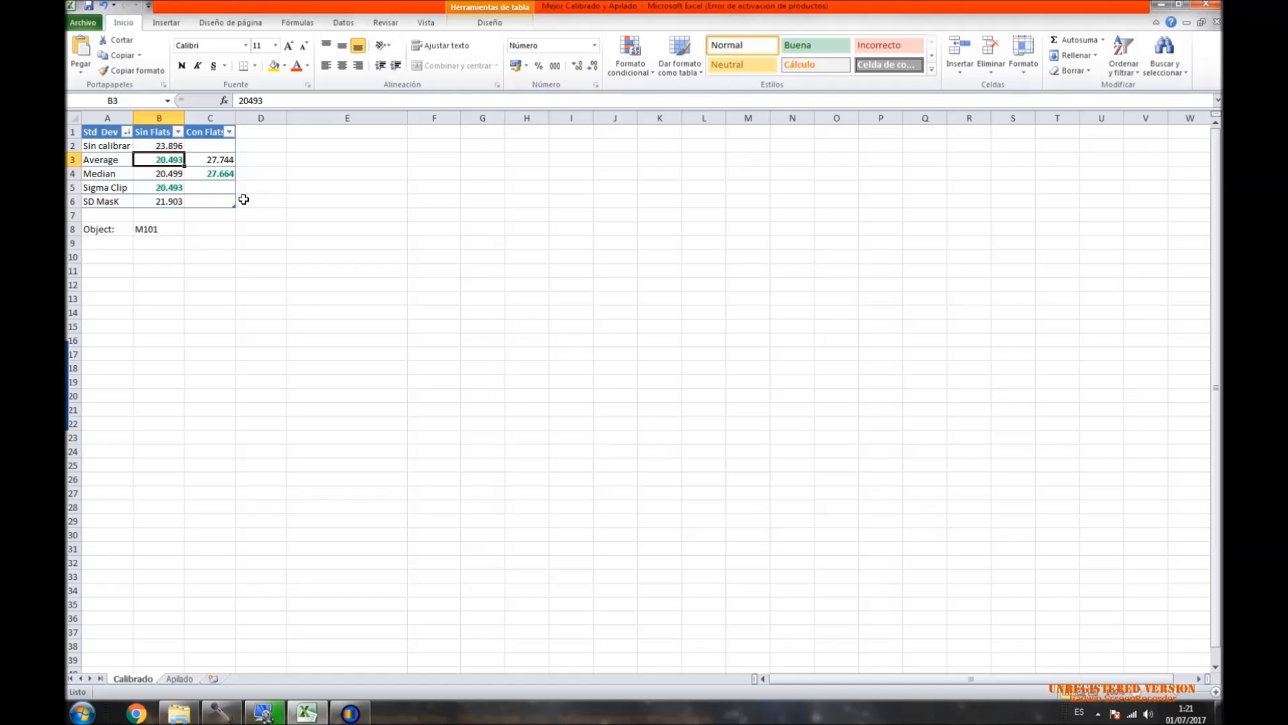
key(Down)
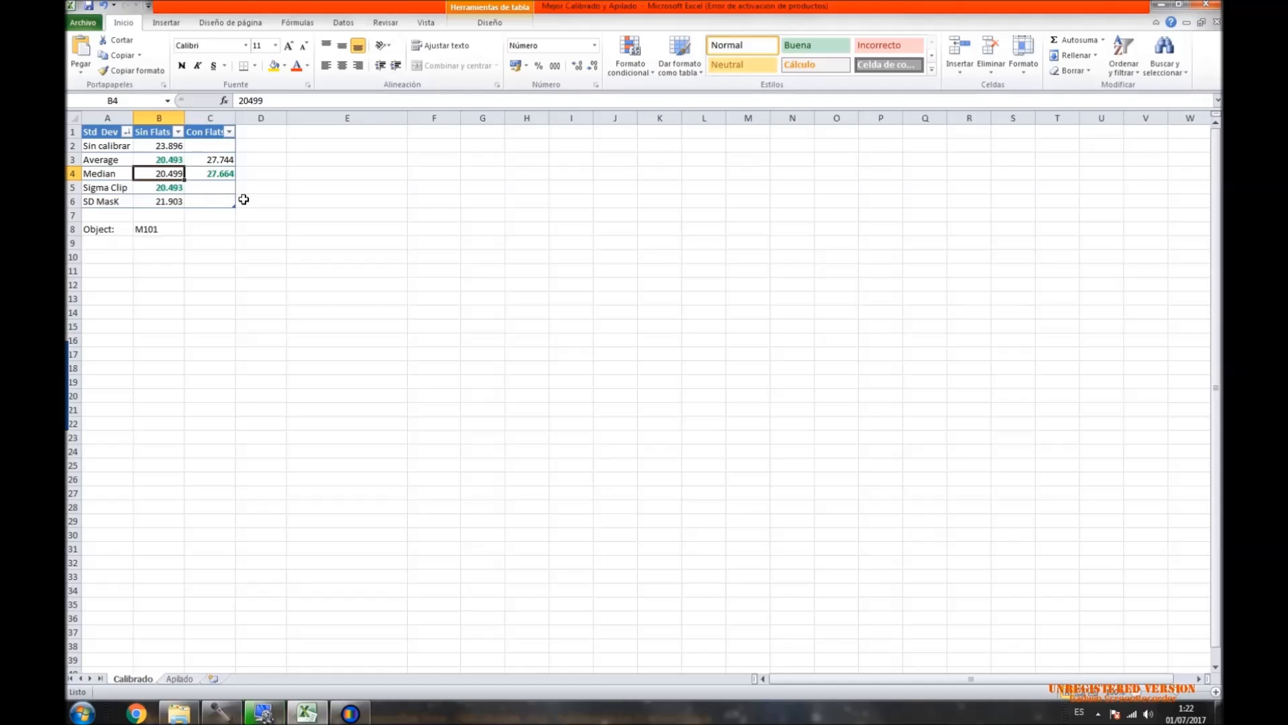
key(Up)
key(Down)
key(Down)
key(Down)
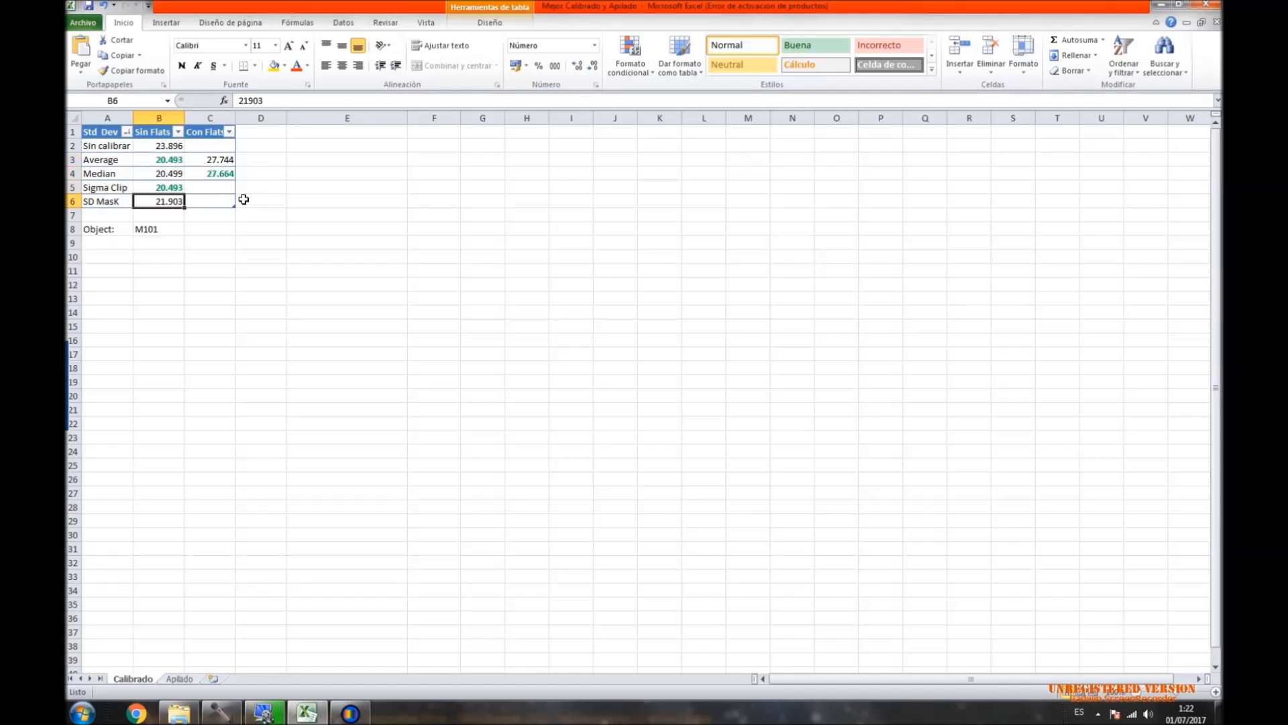
key(Up)
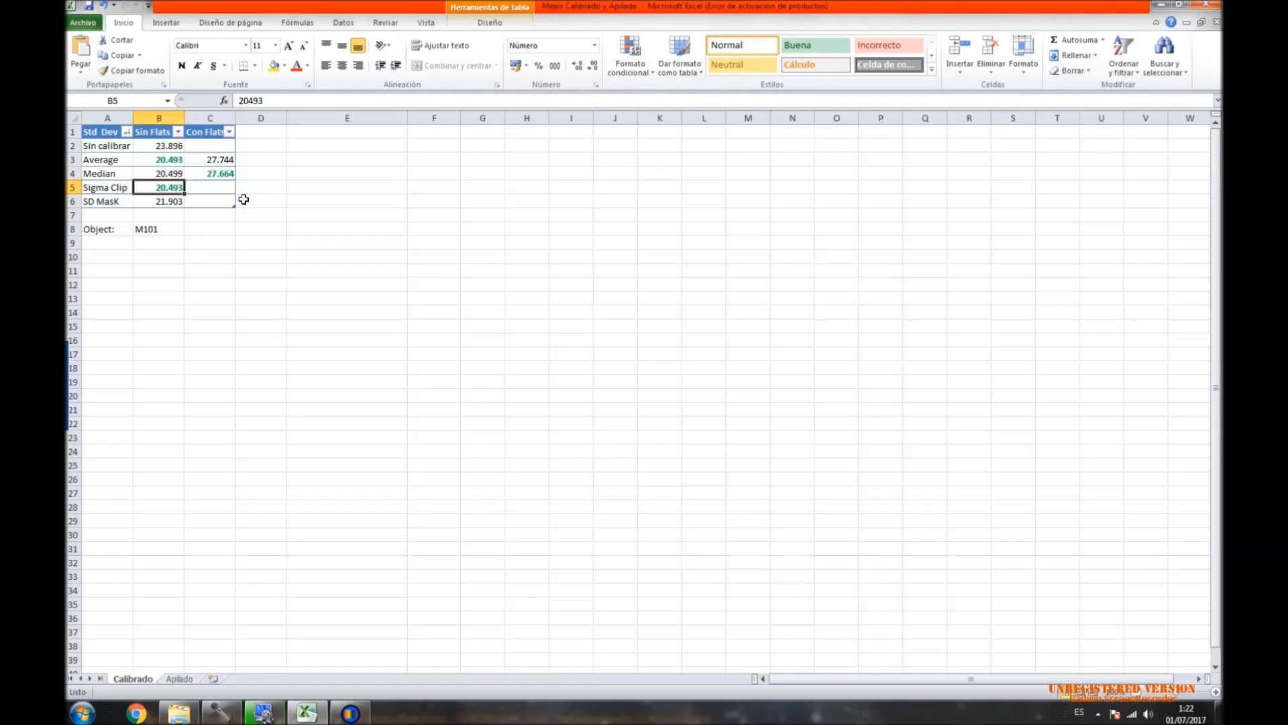
key(Left)
key(Right)
key(Left)
key(Right)
key(Up)
key(Up)
key(Down)
key(Down)
key(Down)
key(Up)
key(Up)
key(Up)
key(Up)
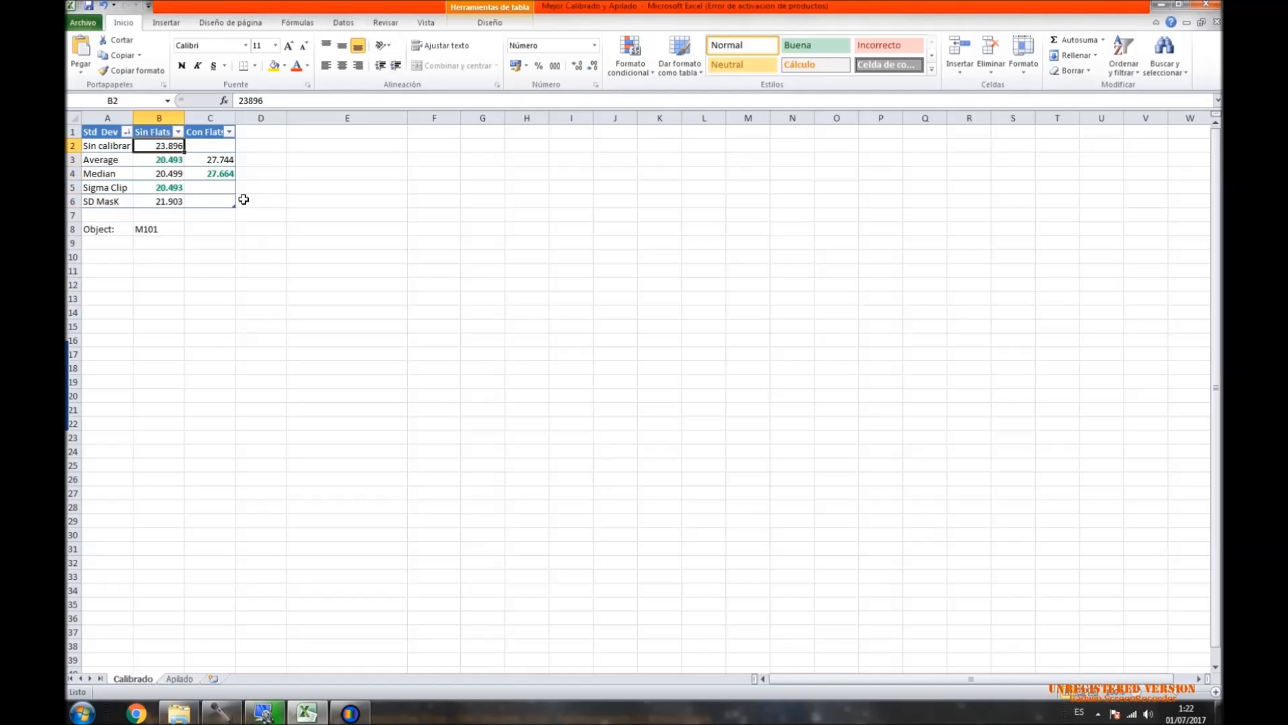
key(Down)
key(Down)
key(Down)
key(Left)
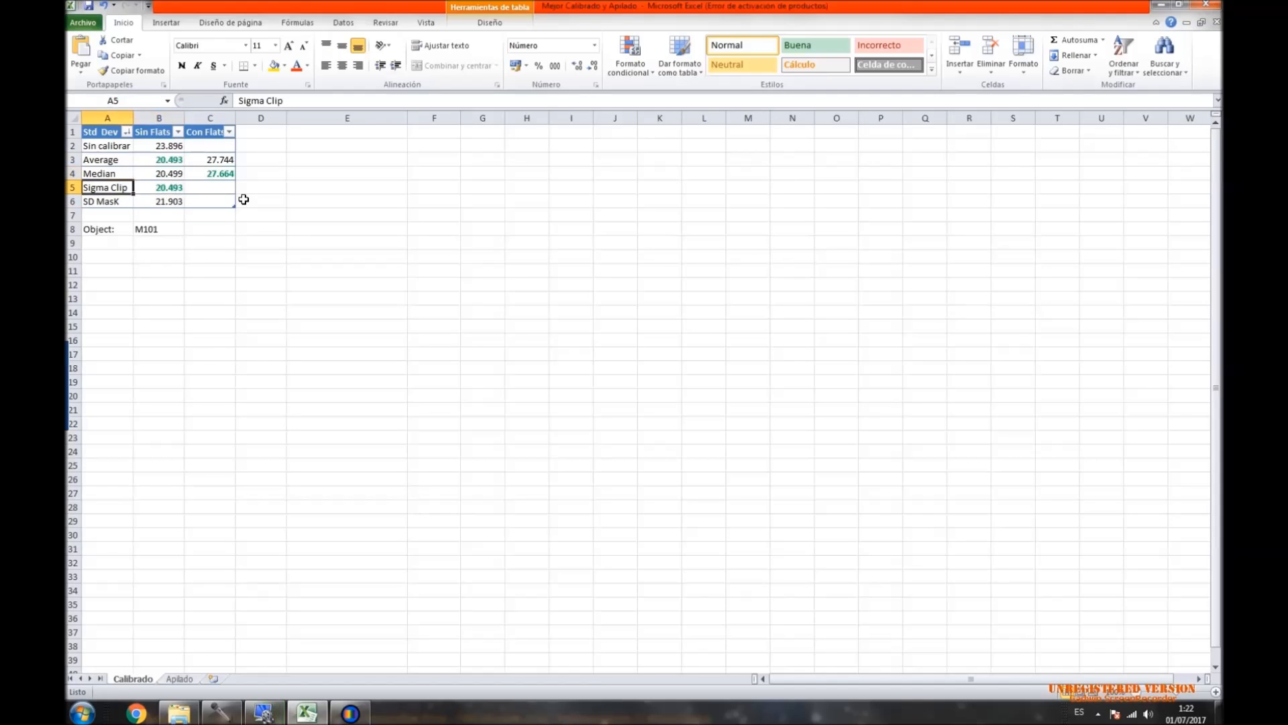
key(Right)
Copy the calibrated area's standard deviation, 20.339, from MaxIm DL into the Sigma Clip row under Sin Flats in Excel.
click(350, 712)
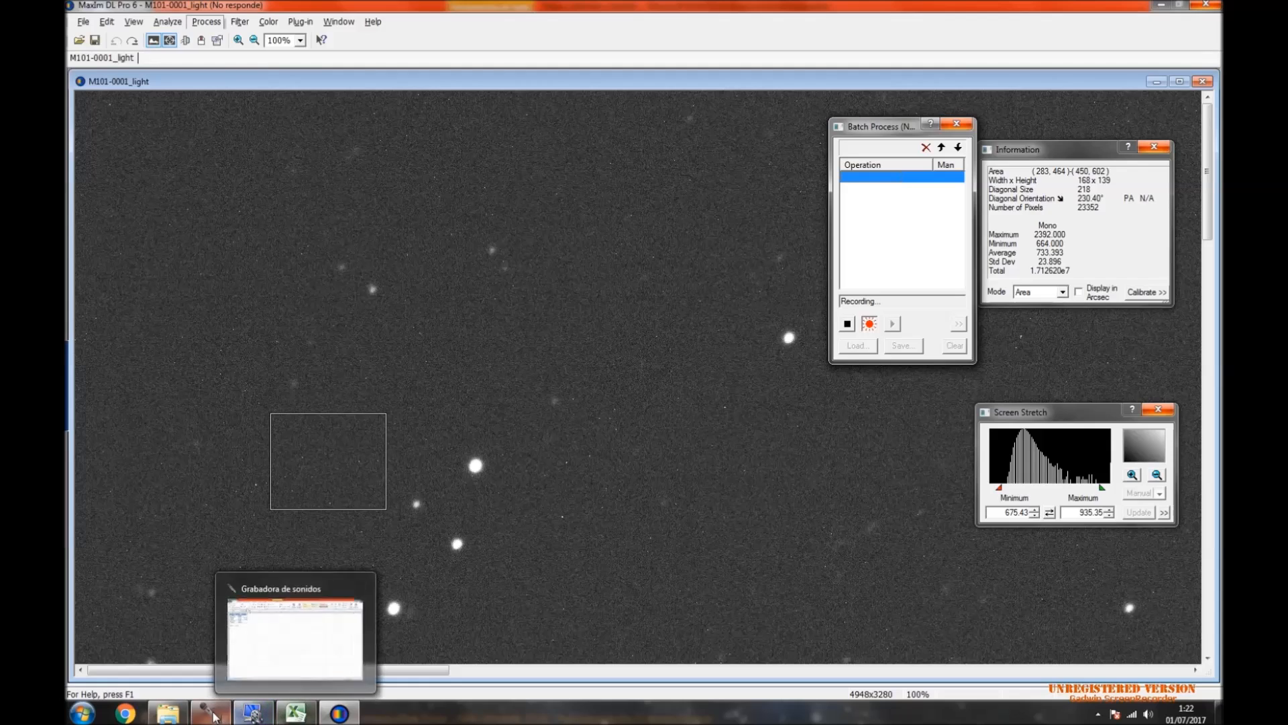
mouse_move(214, 716)
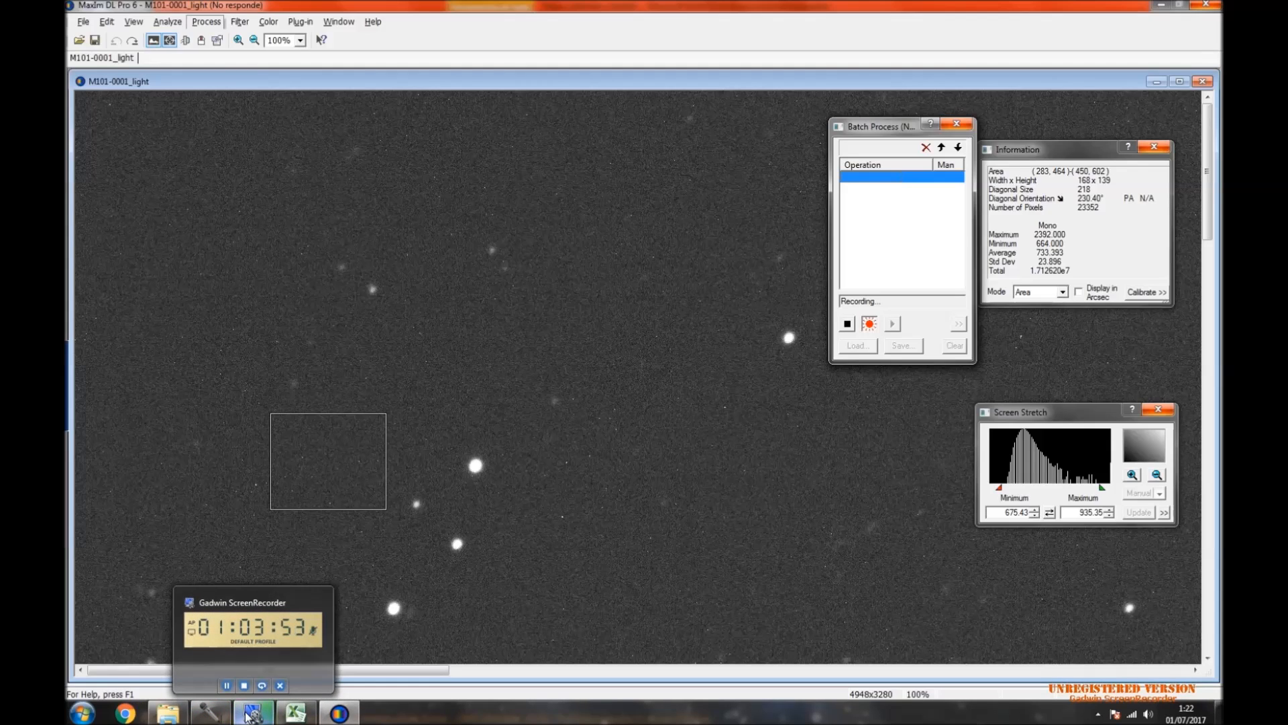
click(293, 714)
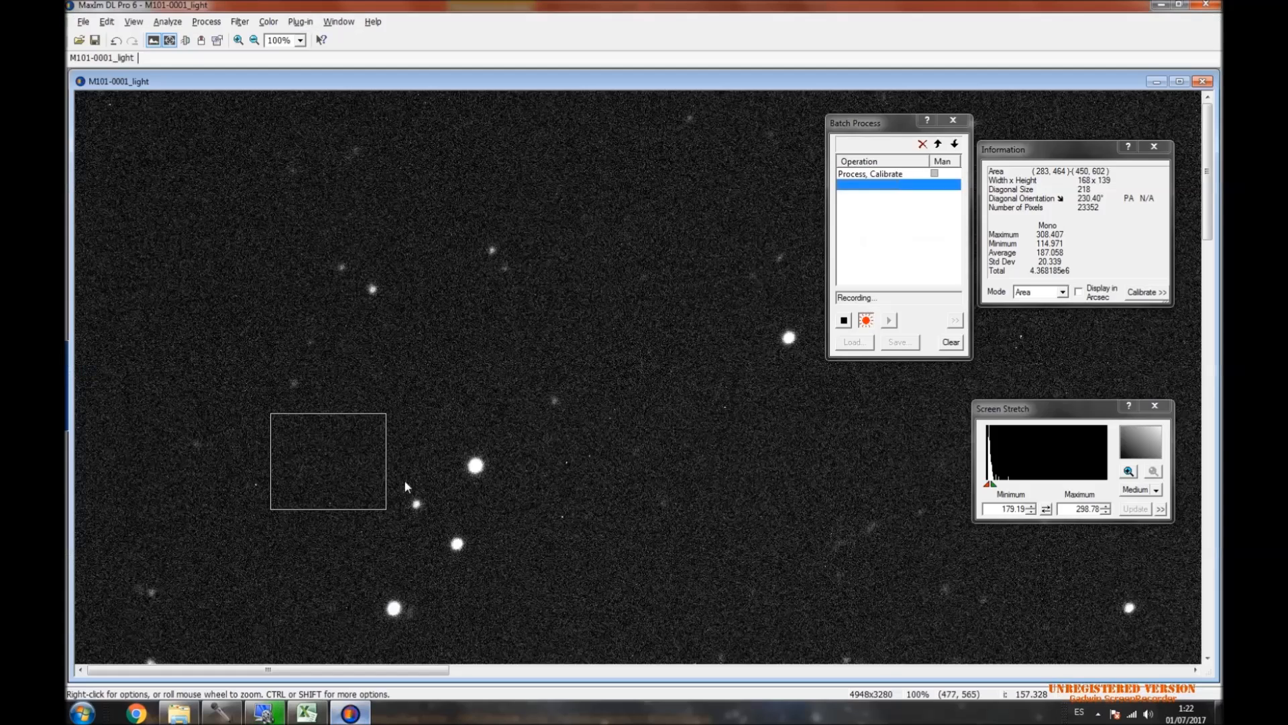
click(349, 713)
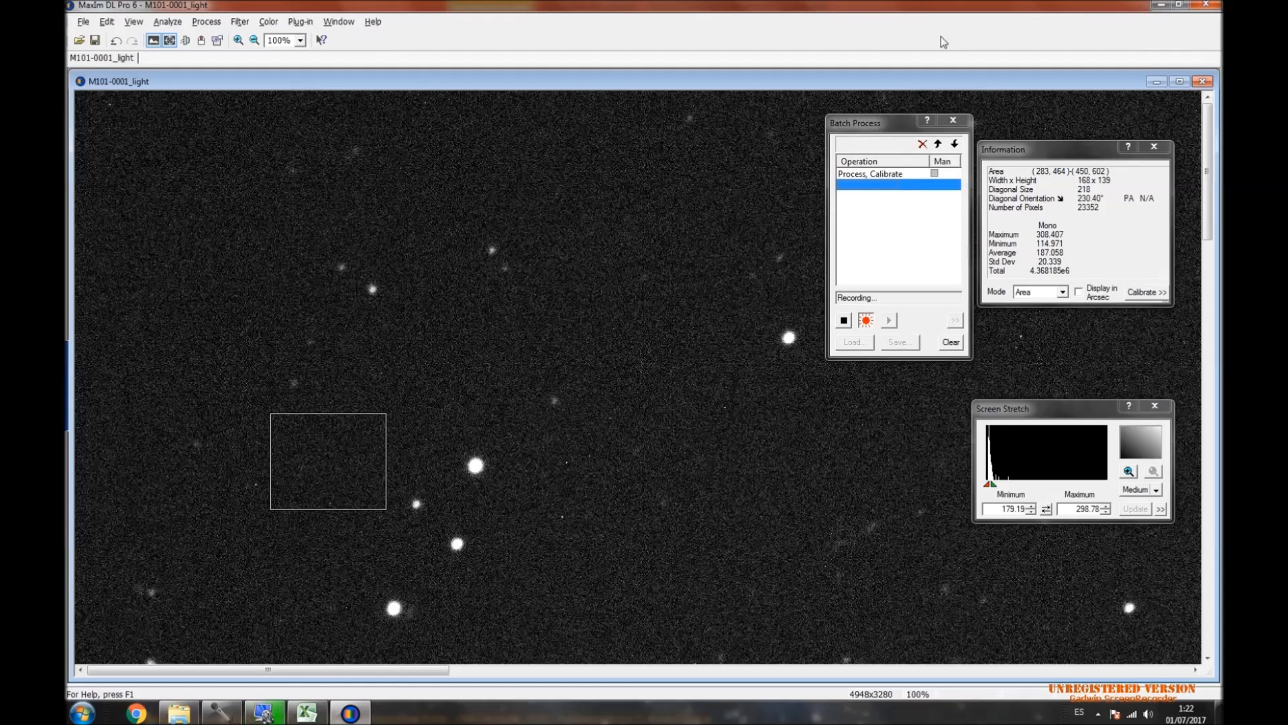
double_click(1038, 262)
key(ctrl+c)
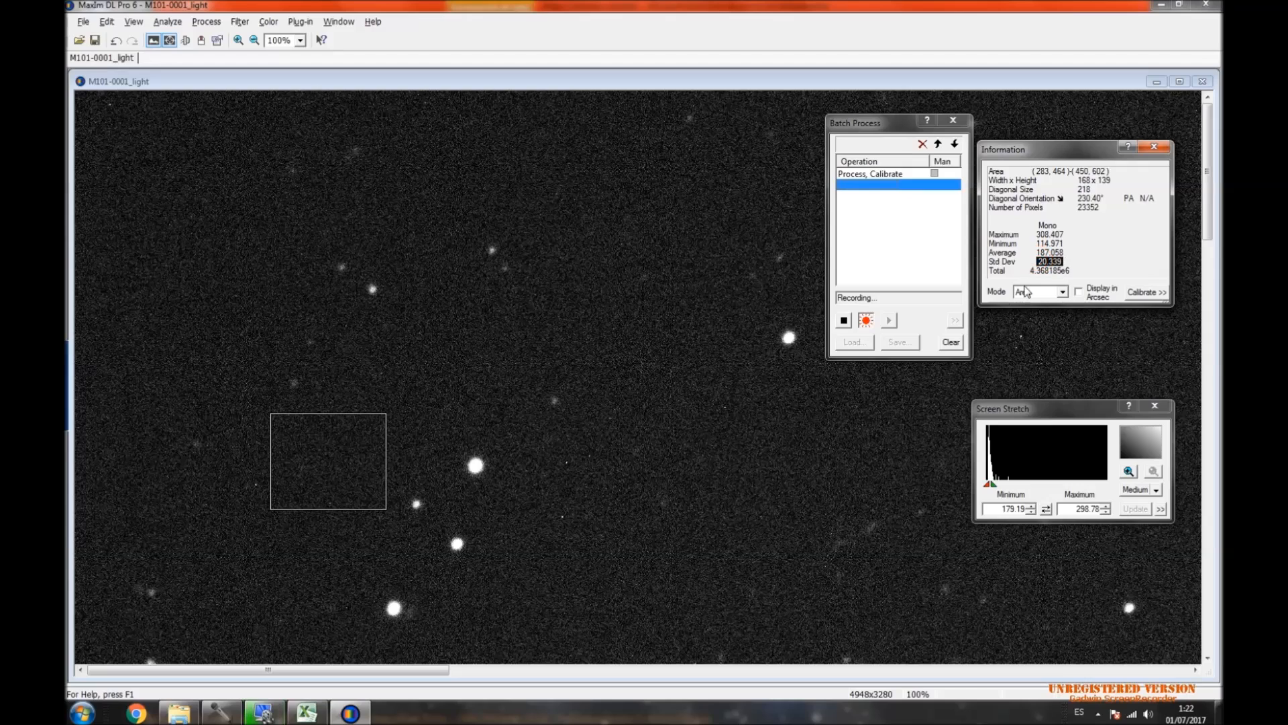
click(306, 713)
click(178, 188)
key(ctrl+v)
Clear the Average, Median and SD MasK values under Sin Flats and the Average and Median values under Con Flats.
key(Up)
key(Up)
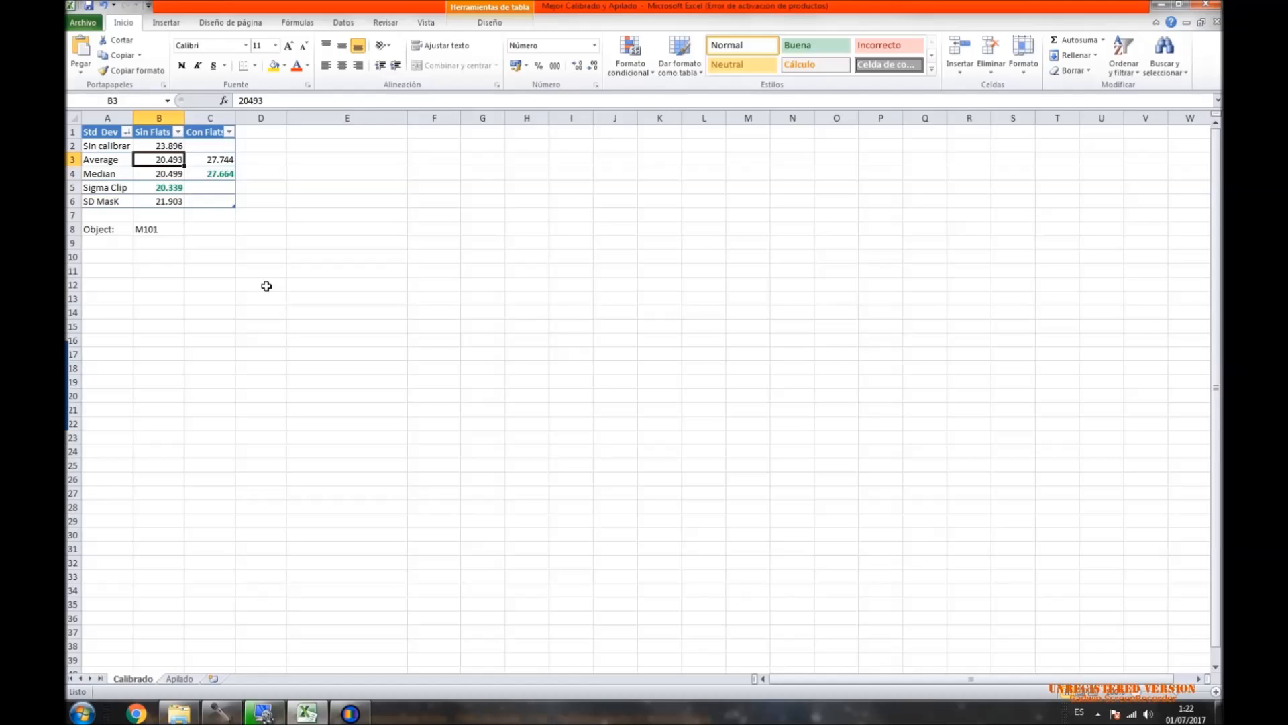
key(Down)
key(Up)
key(Delete)
key(Down)
key(Delete)
key(Down)
key(Down)
key(Delete)
key(Up)
key(Up)
key(Up)
key(Right)
key(Delete)
key(Down)
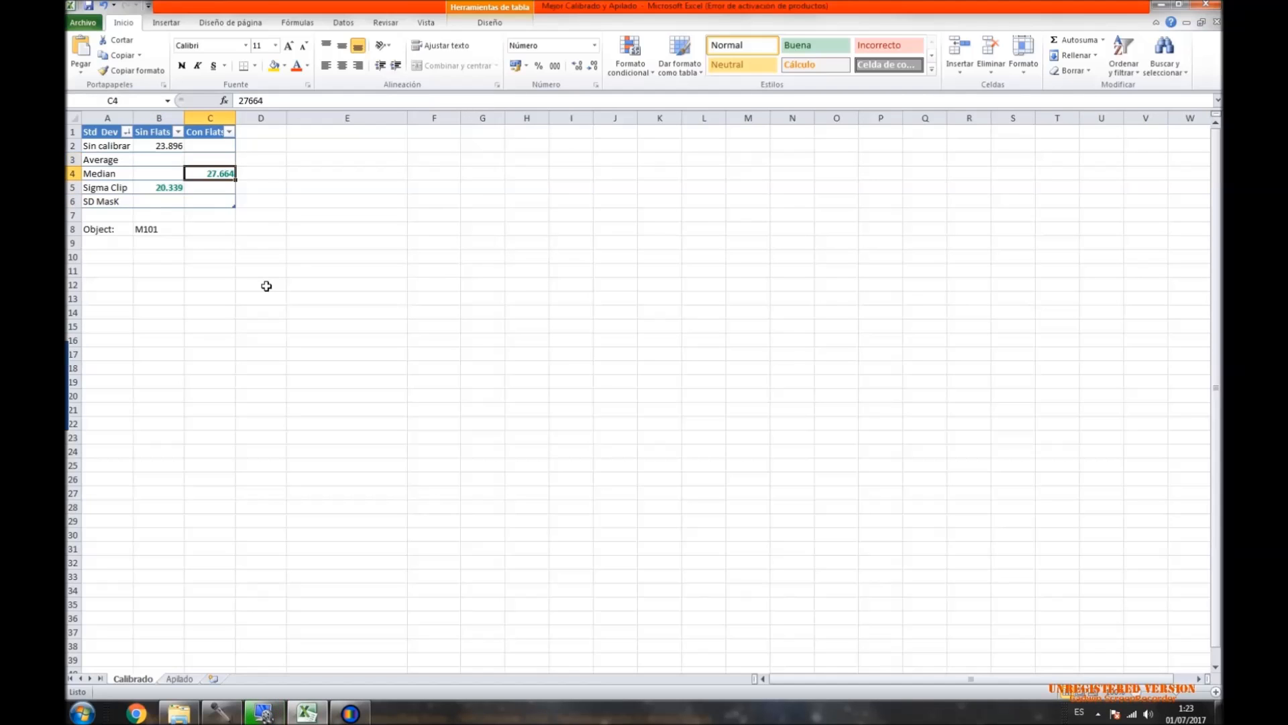
key(Delete)
key(Left)
key(Up)
key(Up)
key(Down)
key(Down)
key(Down)
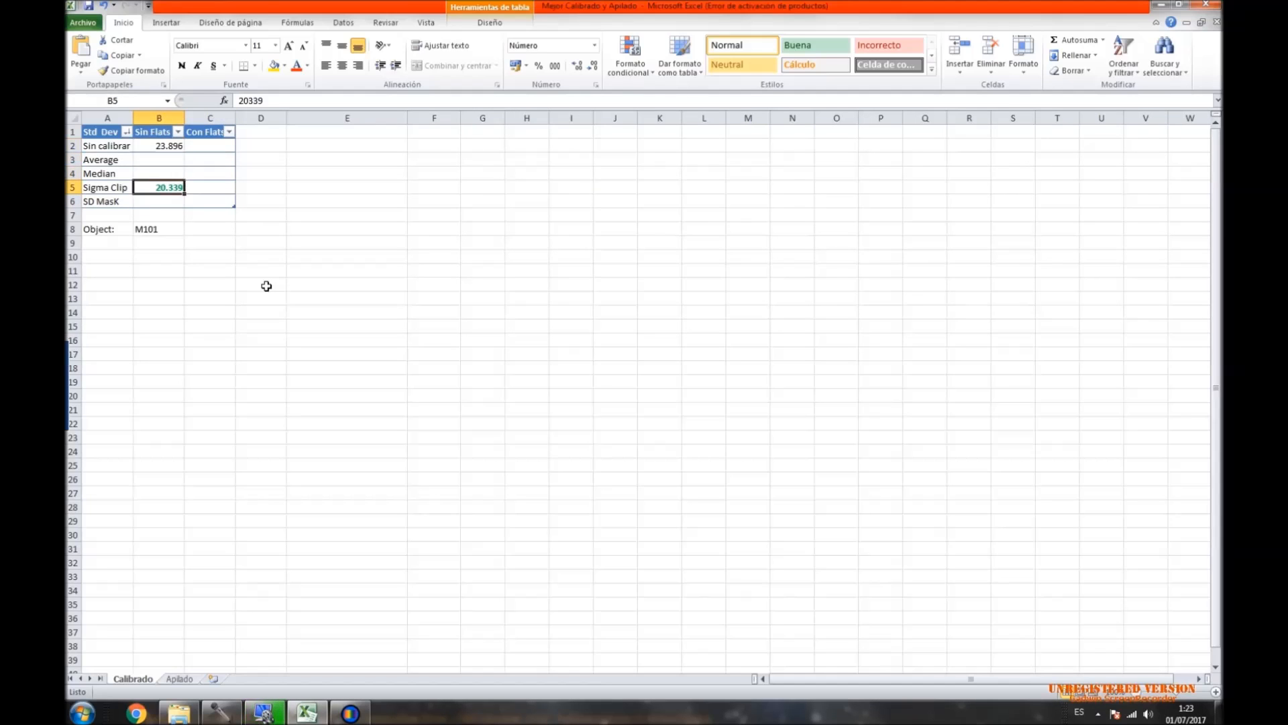
Switch to MaxIm DL, stop the batch recording and close M101-0001_light without saving its changes.
click(350, 712)
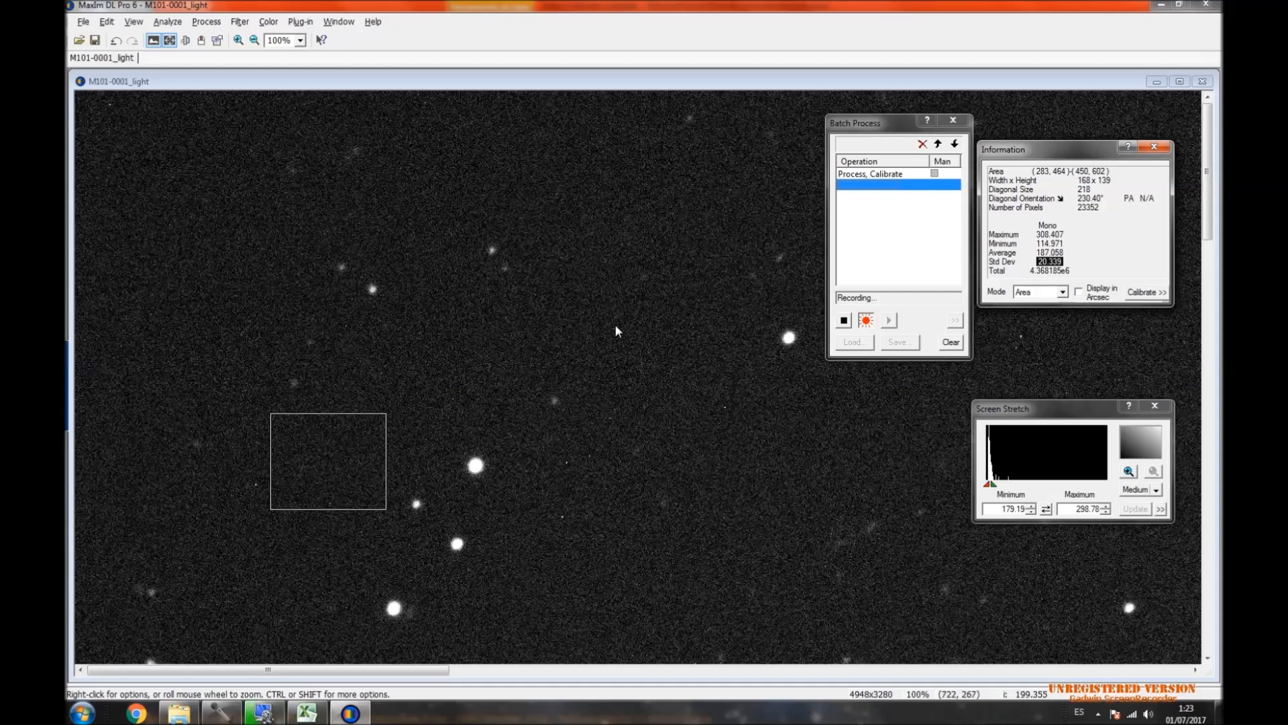
drag(892, 123, 766, 121)
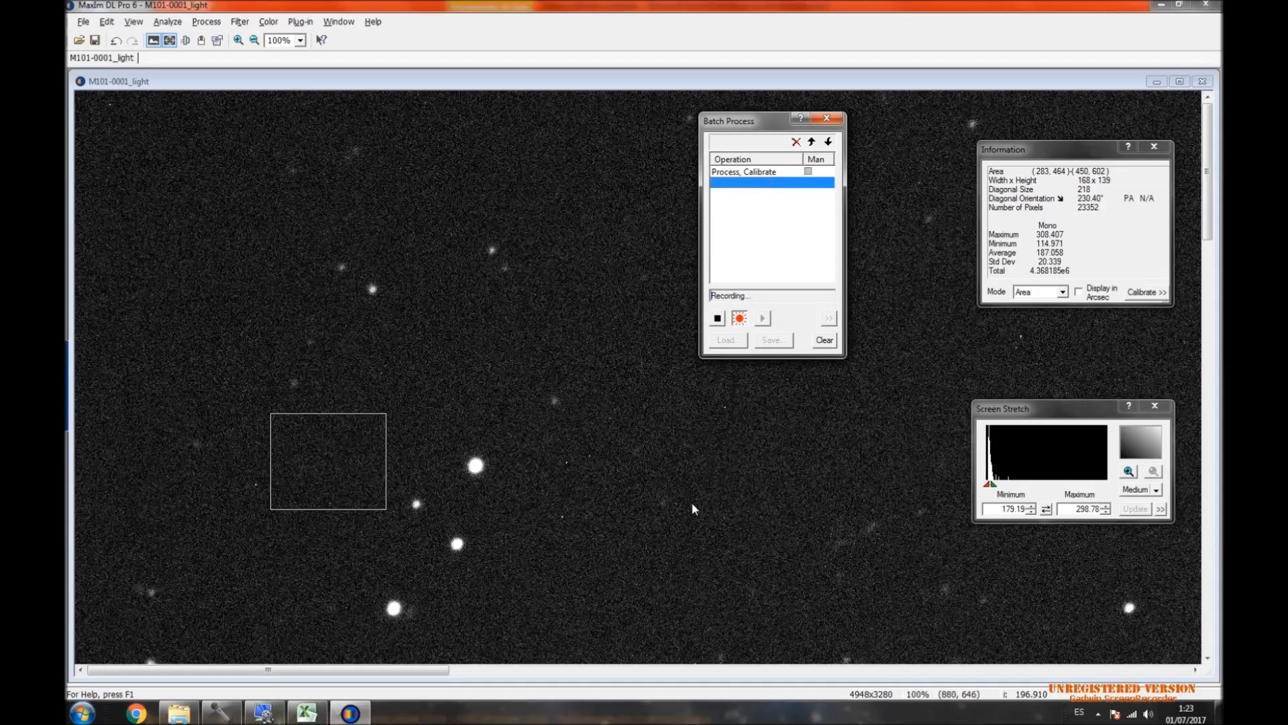
click(717, 318)
click(1203, 81)
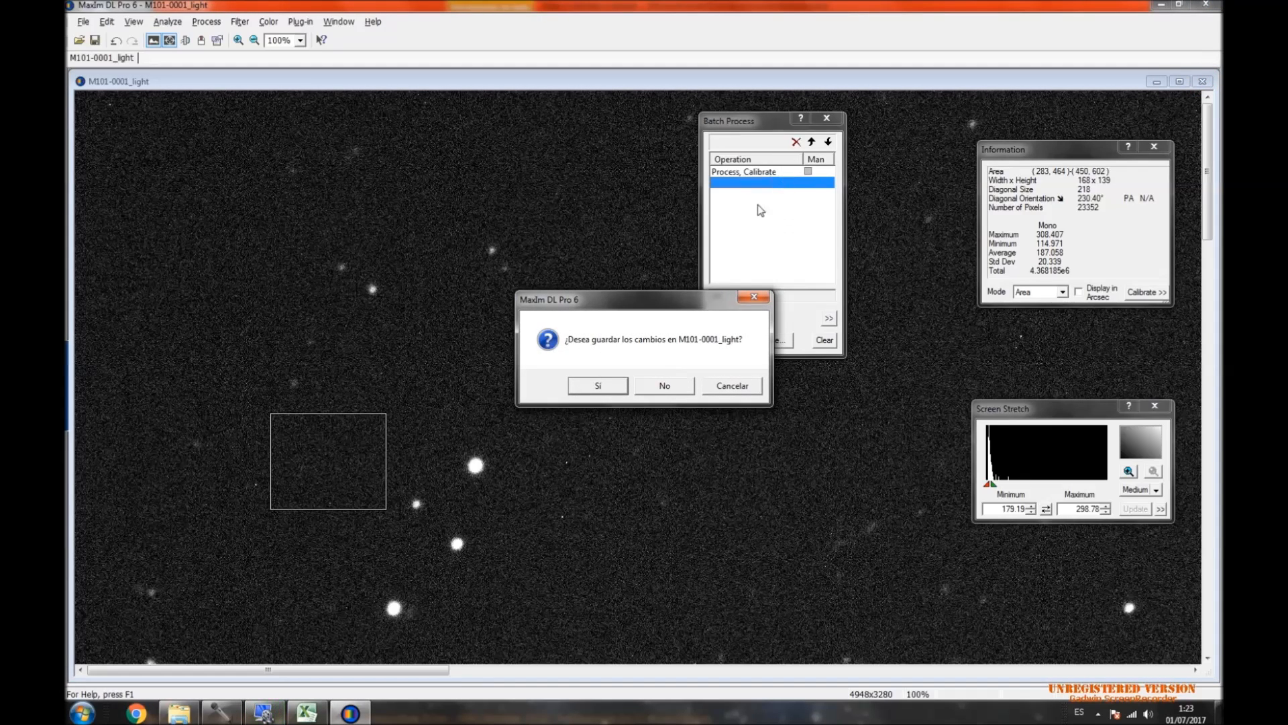
click(675, 393)
Expand the Batch Process window to show its process queue and start choosing files for it.
drag(761, 131, 351, 134)
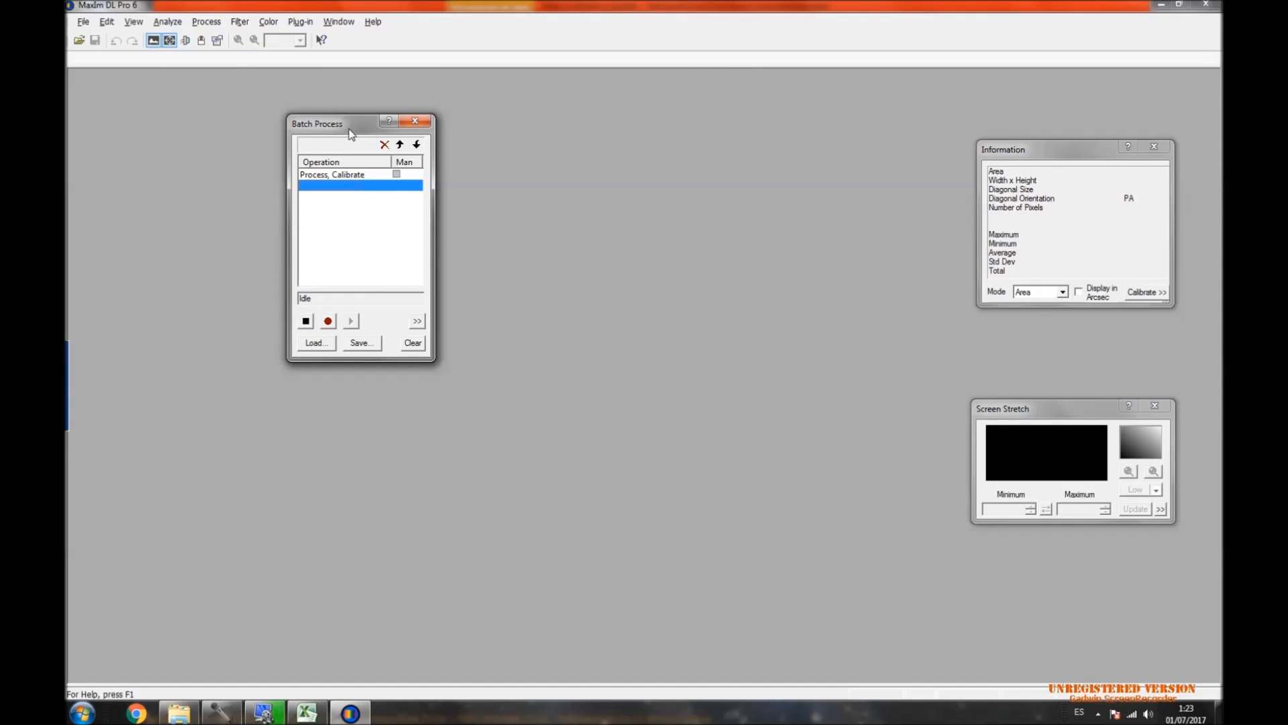
click(417, 322)
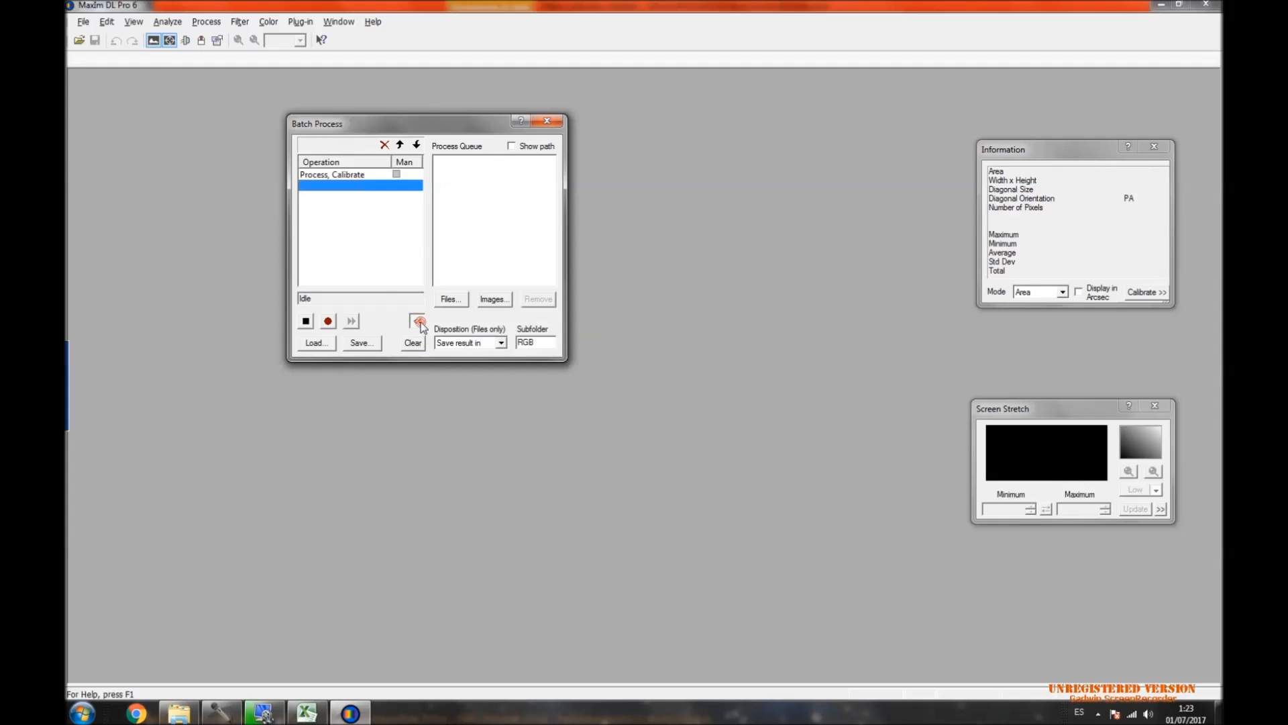
click(451, 299)
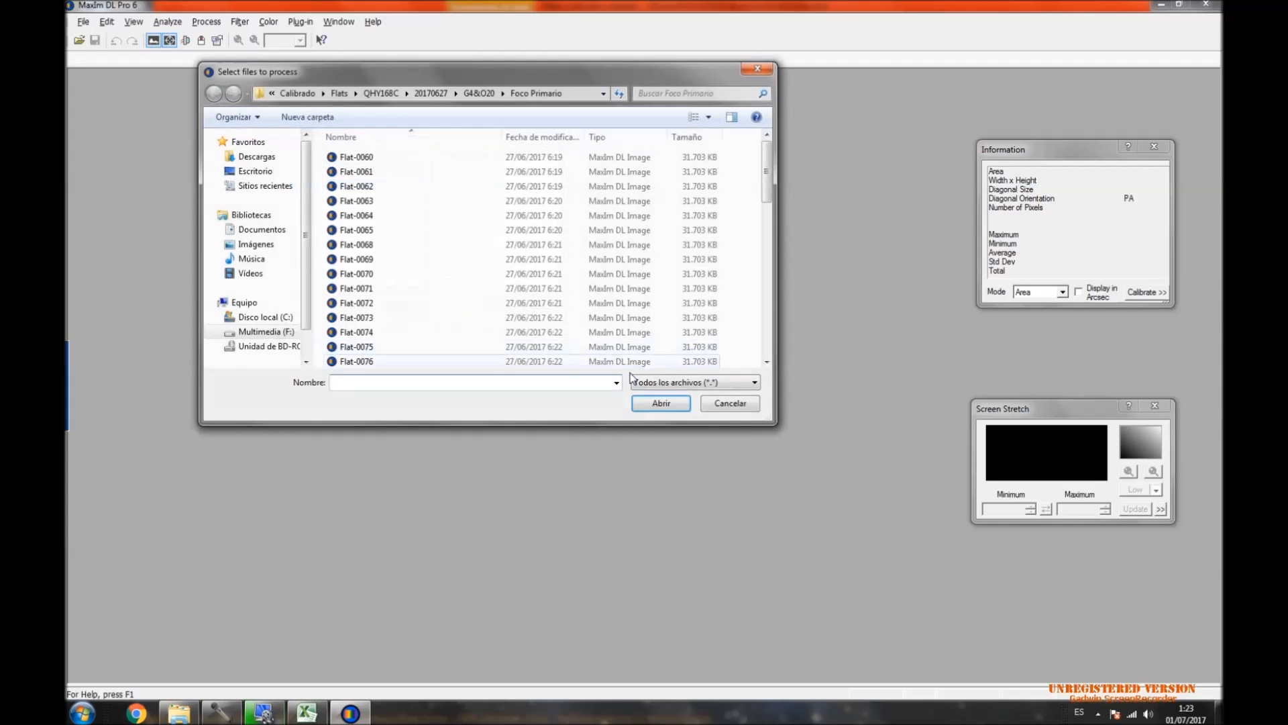
Browse to the M101_G4_300seg folder inside Lights, Telescopes, Hunter.
click(297, 93)
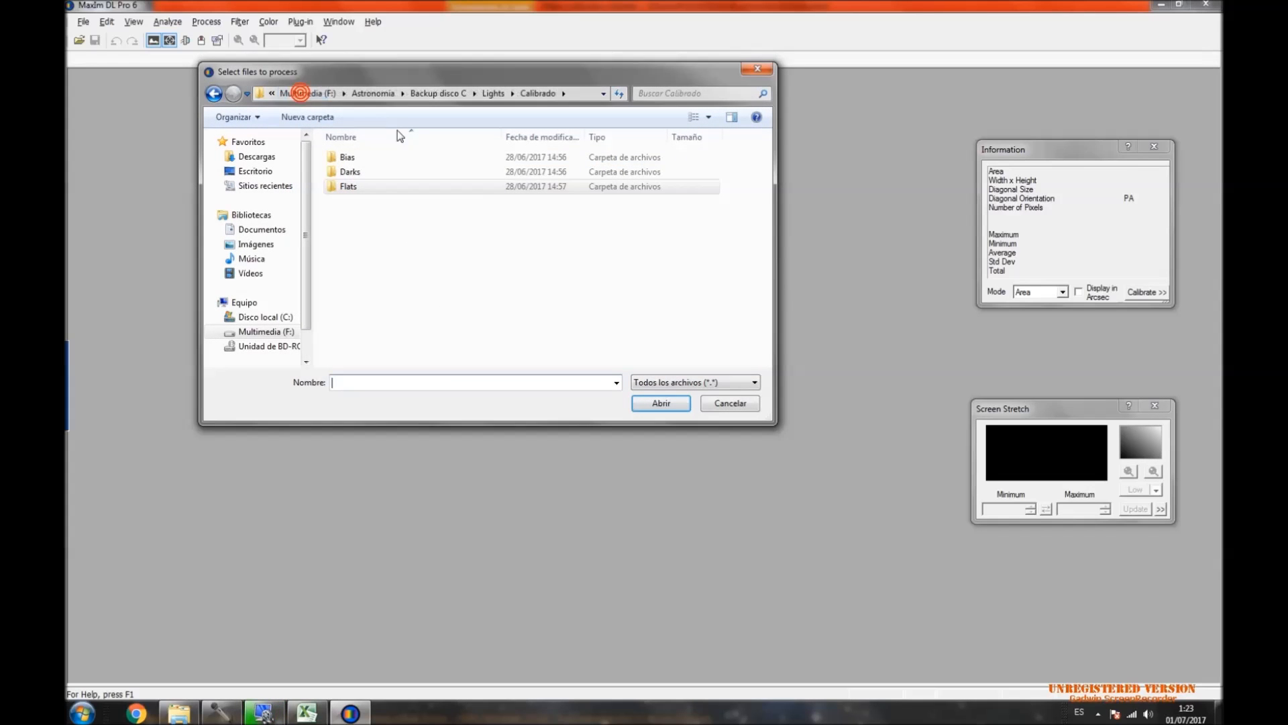
click(424, 95)
double_click(369, 174)
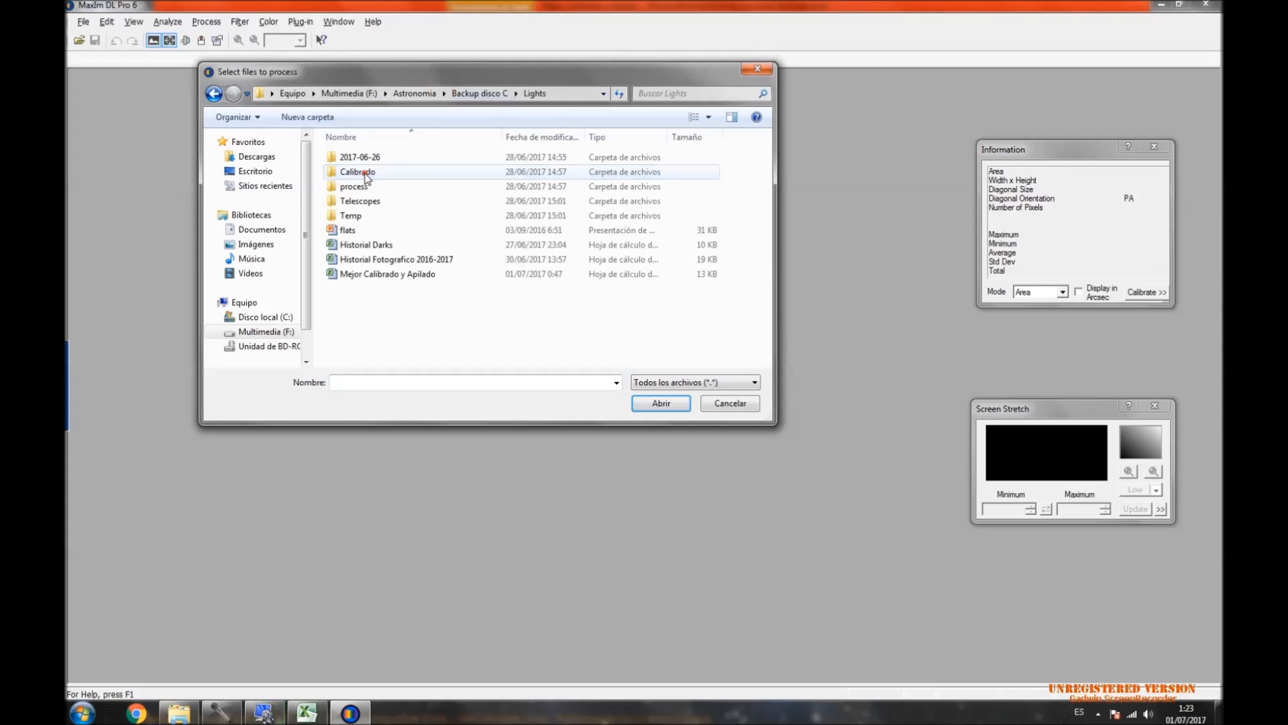
click(364, 173)
double_click(370, 200)
double_click(364, 173)
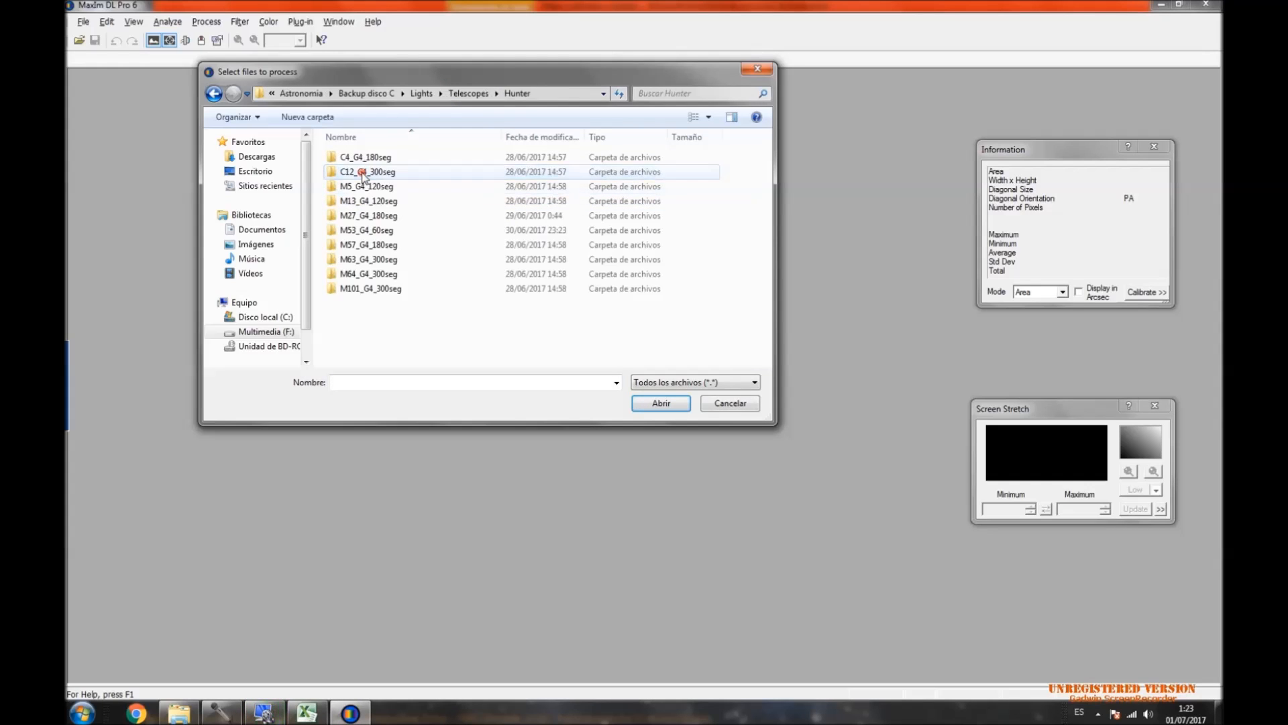
double_click(376, 288)
Add all the M101 light files, M101-0001_light to M101-0020_light, to the batch process queue and reposition the Batch Process window.
click(386, 159)
scroll(406, 335, down, 2)
shift+click(395, 357)
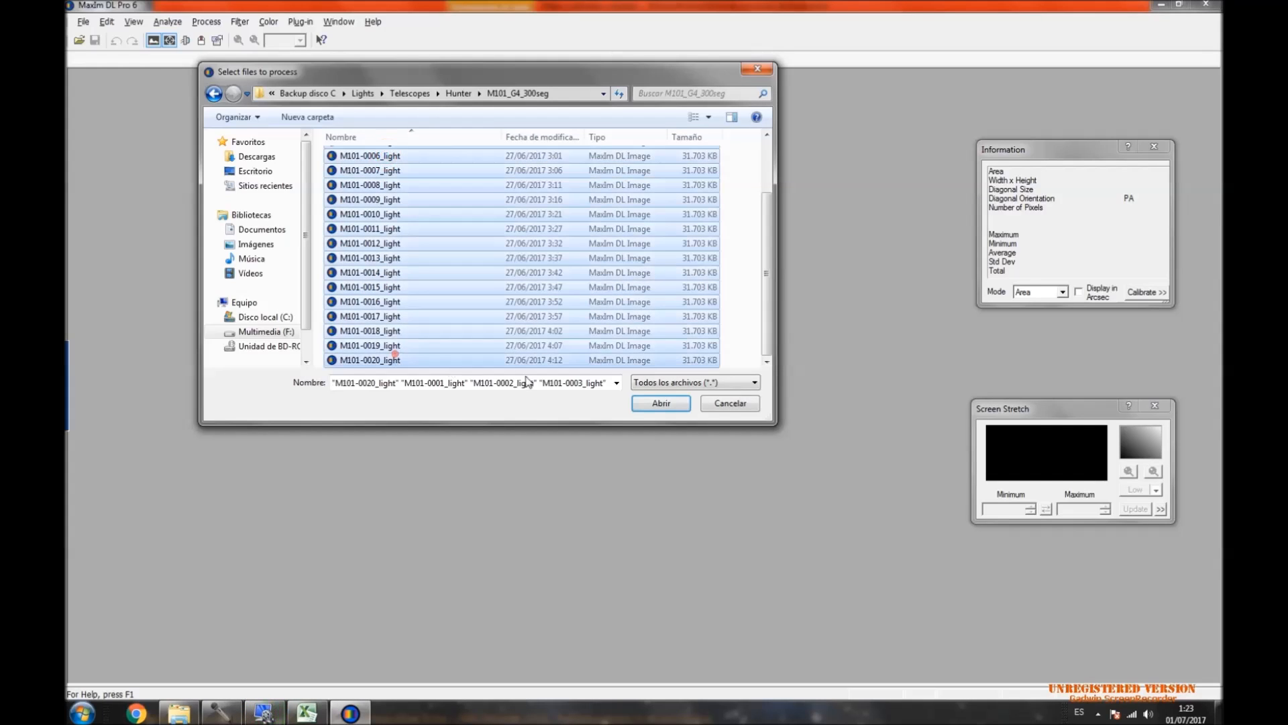
click(643, 401)
drag(432, 123, 566, 184)
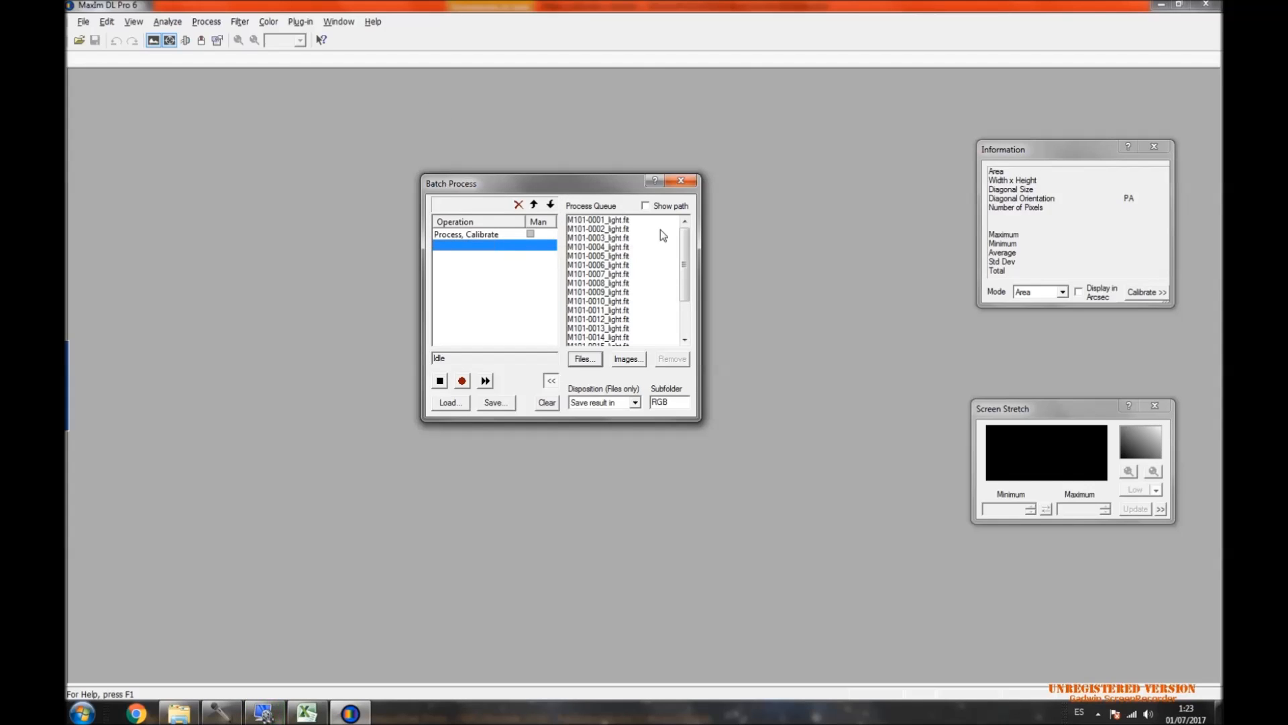
mouse_move(681, 239)
mouse_down()
mouse_move(680, 309)
mouse_move(681, 229)
mouse_up()
Set the output subfolder to Calibradas and run the batch calibration on the queued lights.
double_click(667, 402)
text(Calibradas)
drag(685, 250, 684, 309)
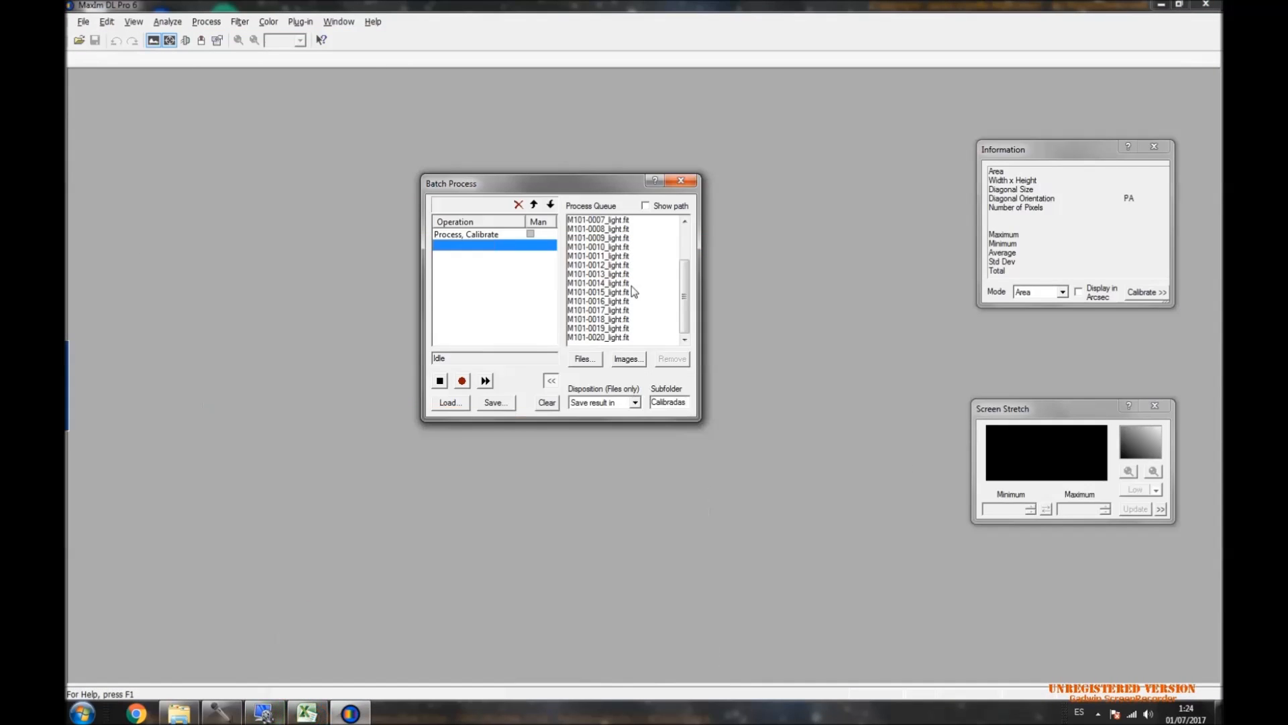
drag(683, 299, 685, 329)
click(486, 381)
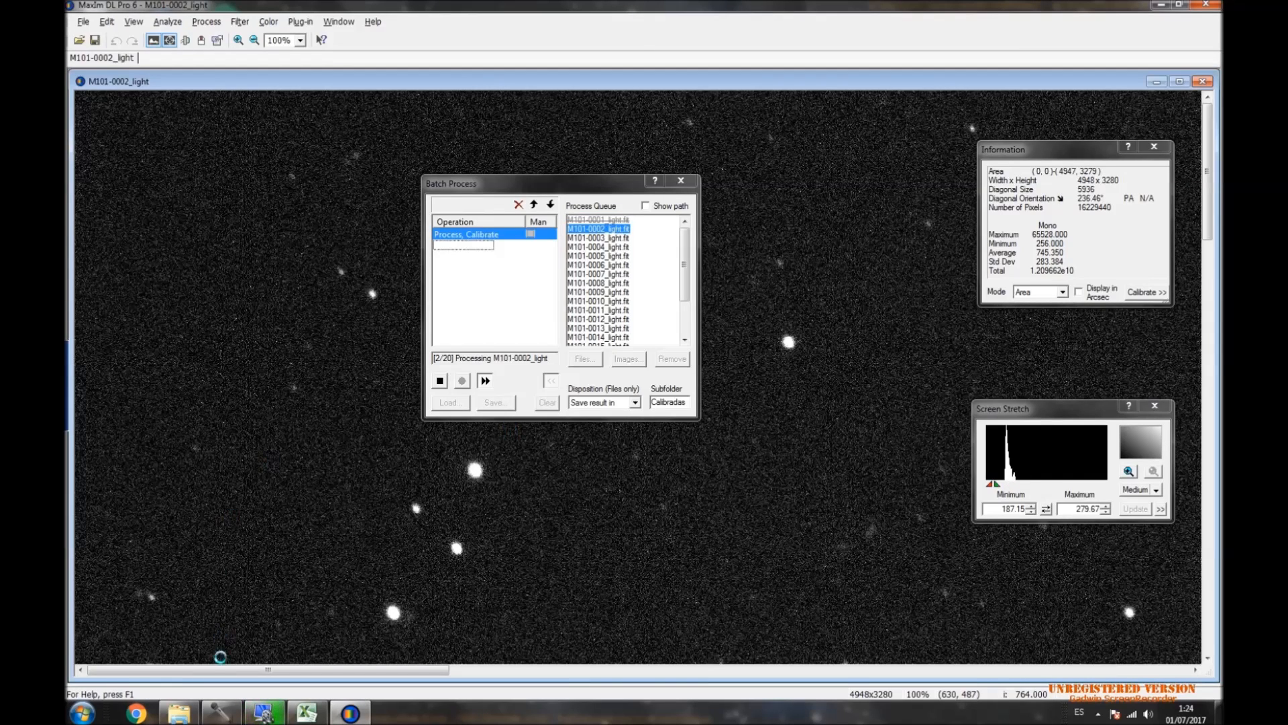
Check in File Explorer the calibrated files in the Calibradas subfolder against the original lights in M101_G4_300seg while the batch runs.
click(180, 713)
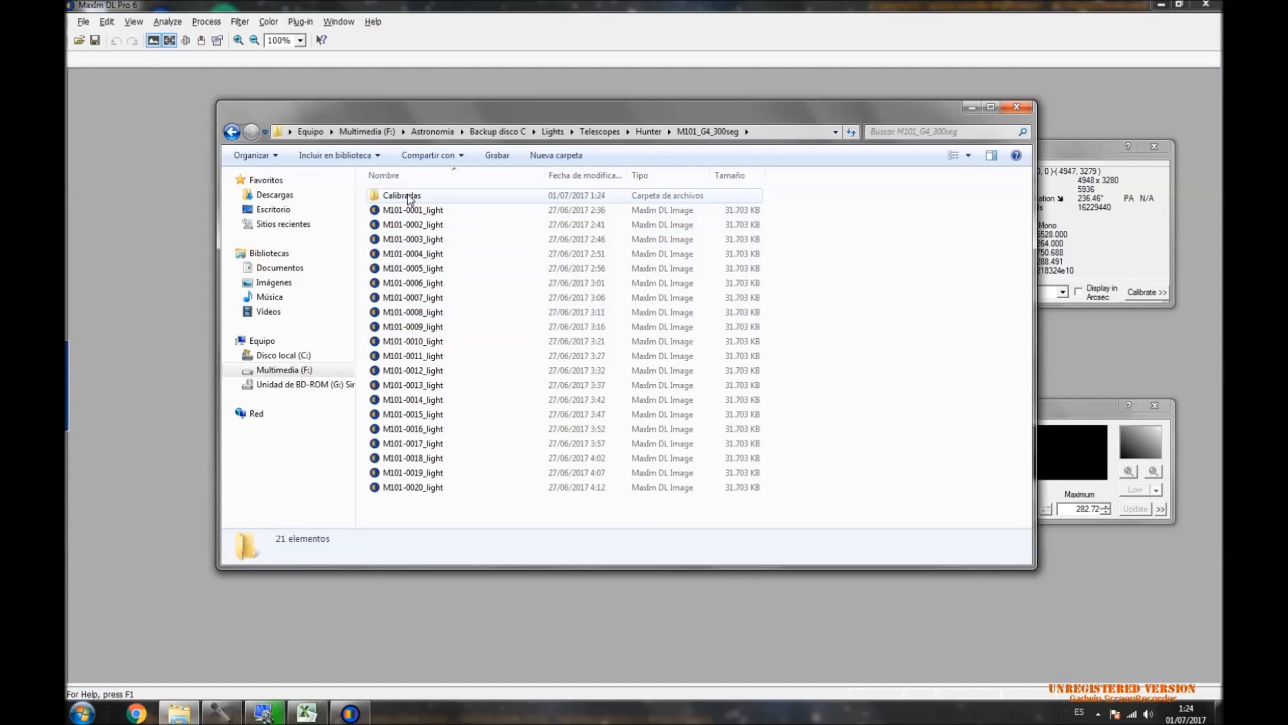
double_click(409, 195)
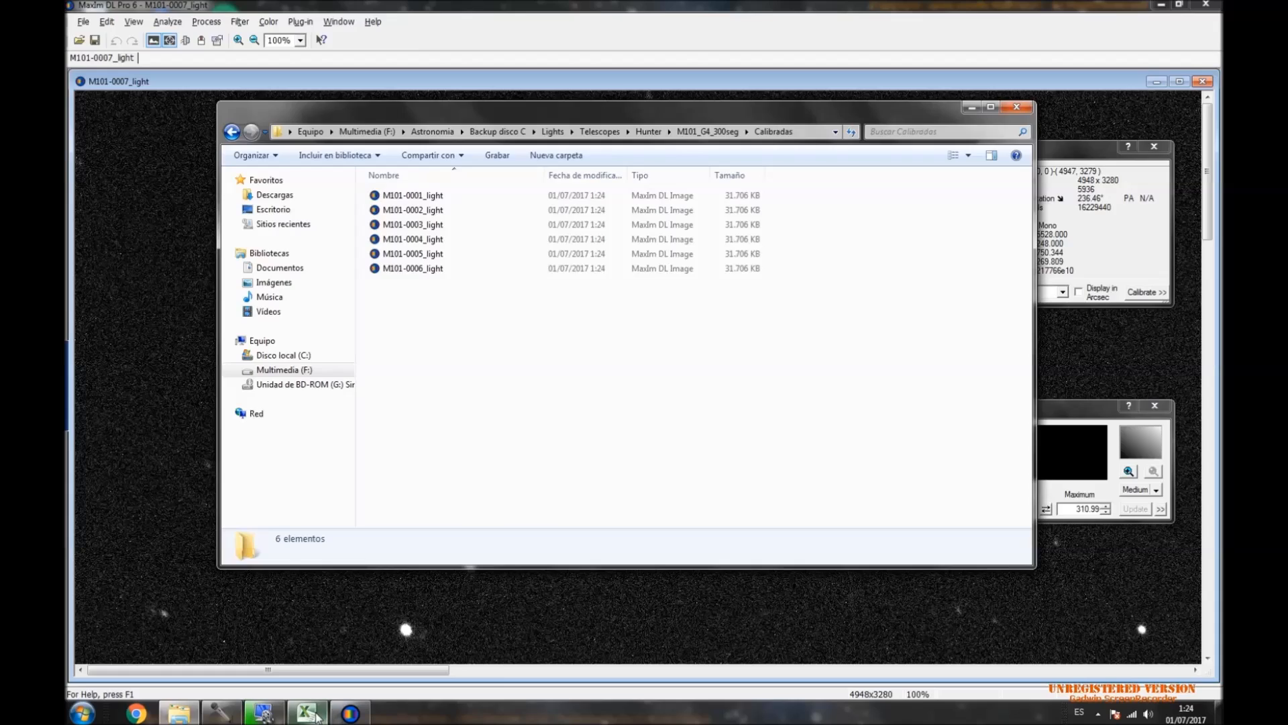
click(307, 712)
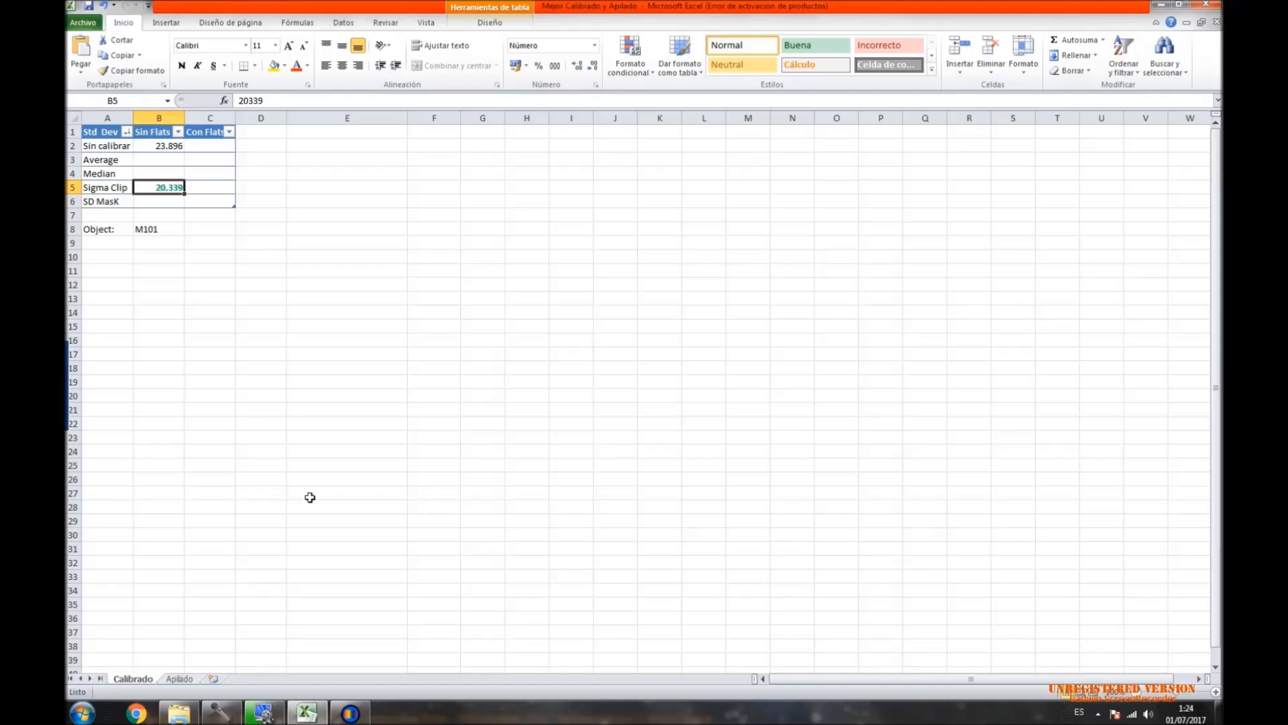
click(351, 714)
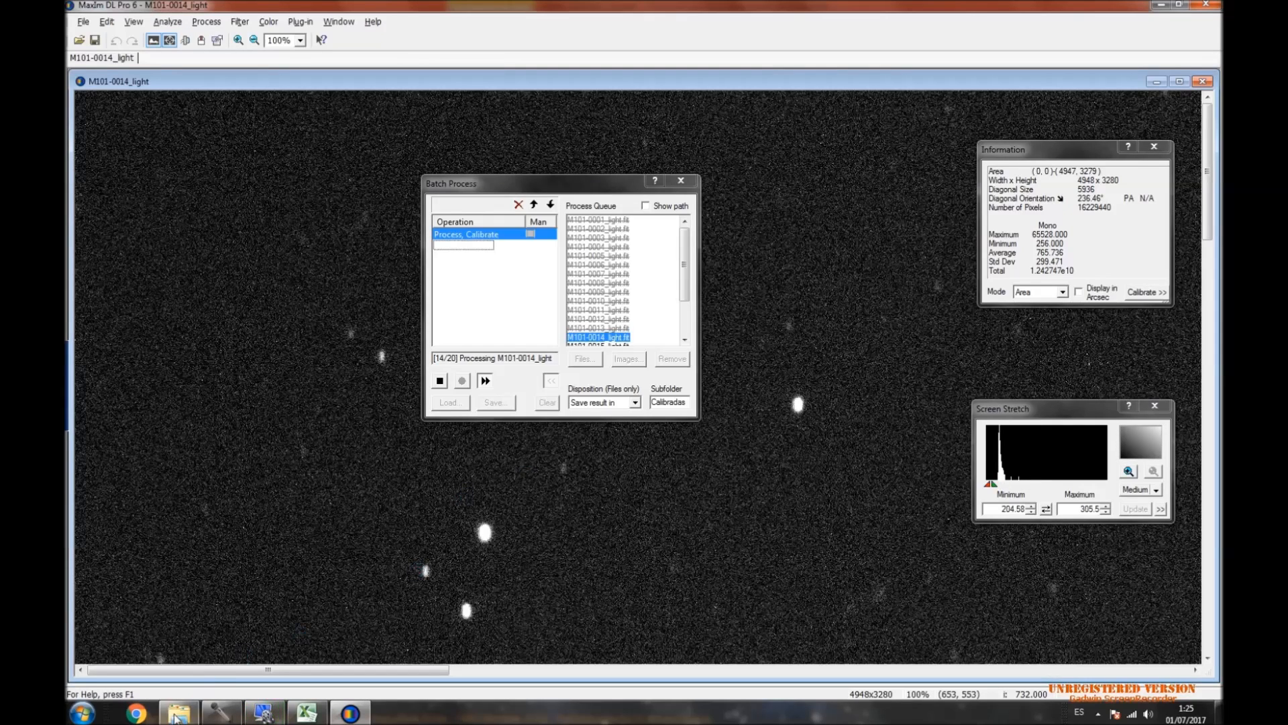
click(179, 712)
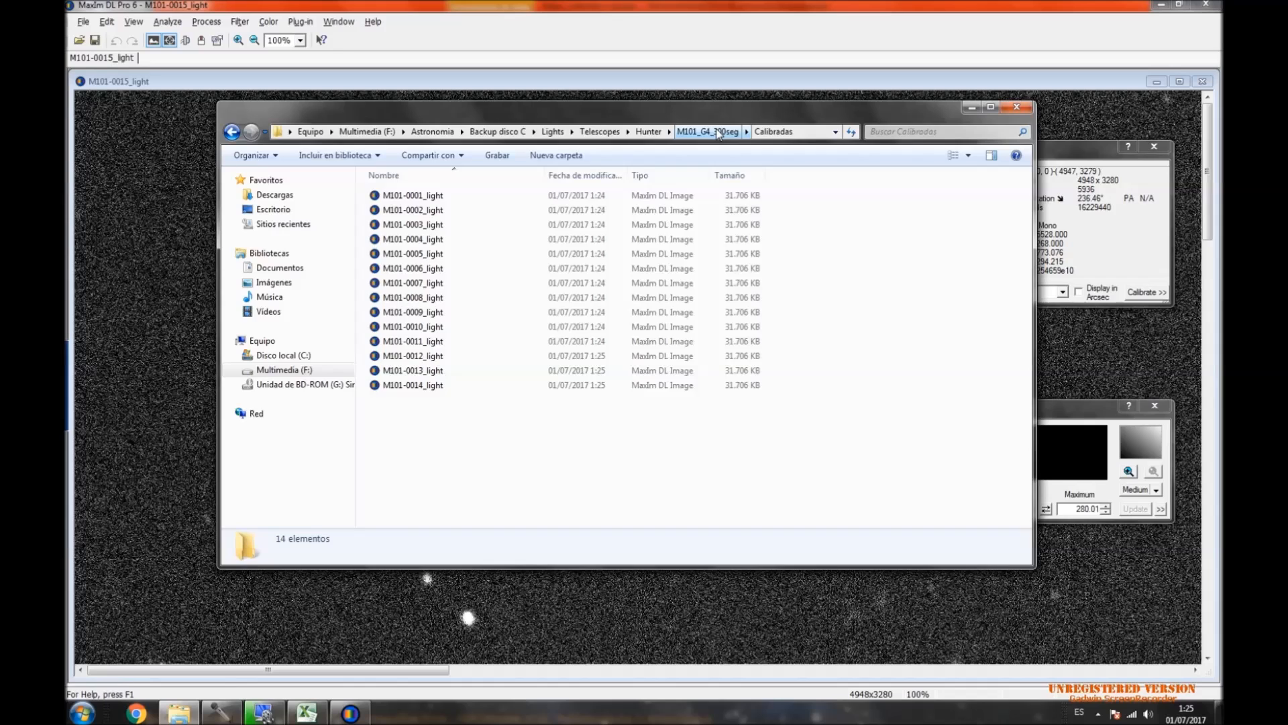
click(711, 132)
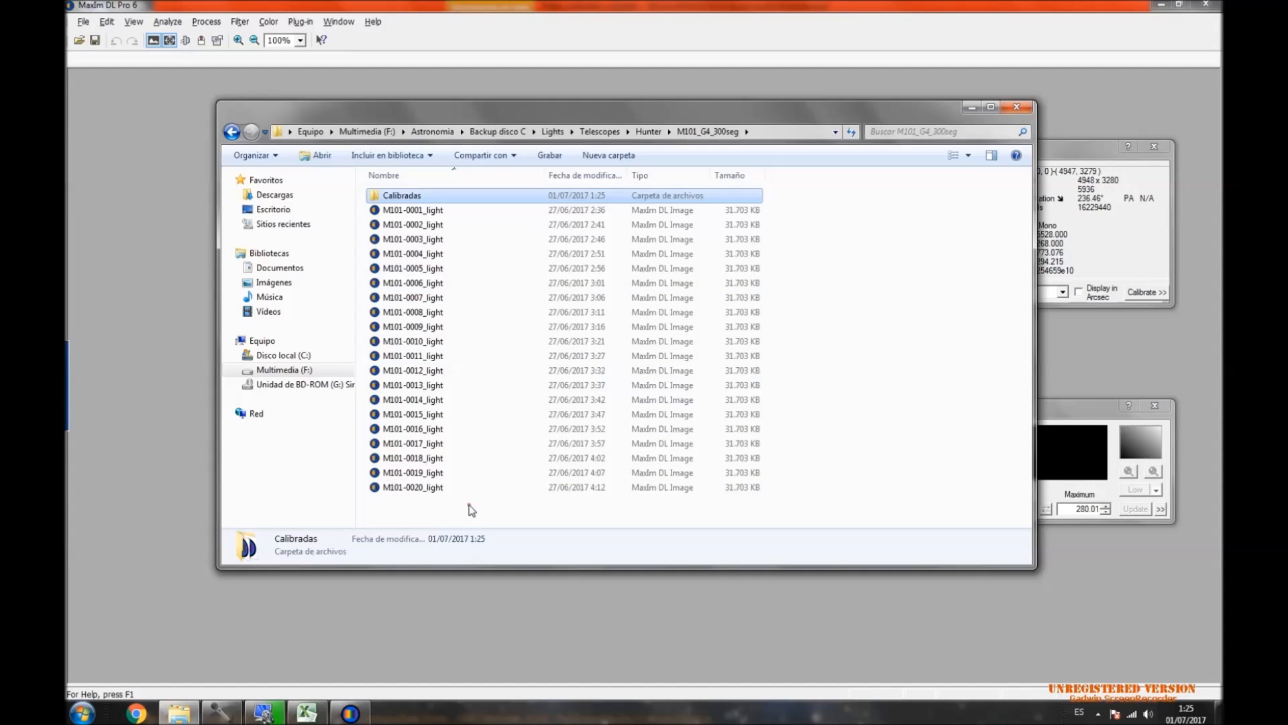
drag(472, 509, 418, 212)
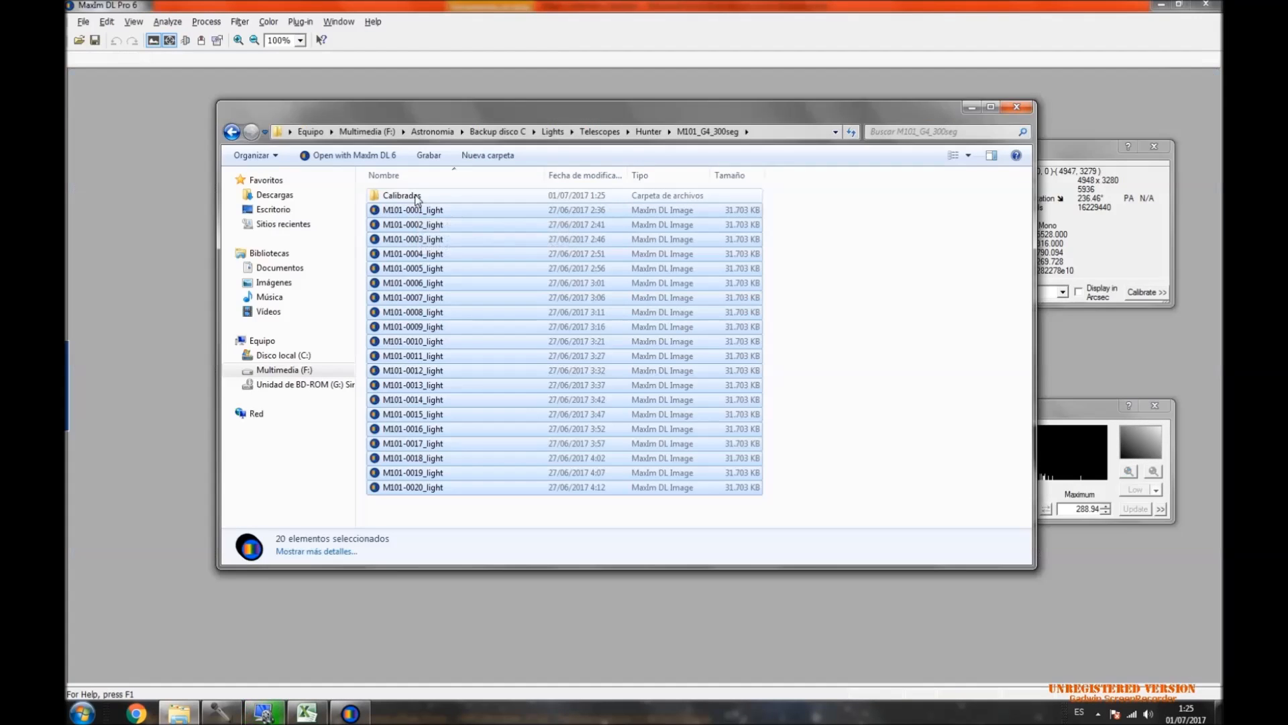
double_click(416, 195)
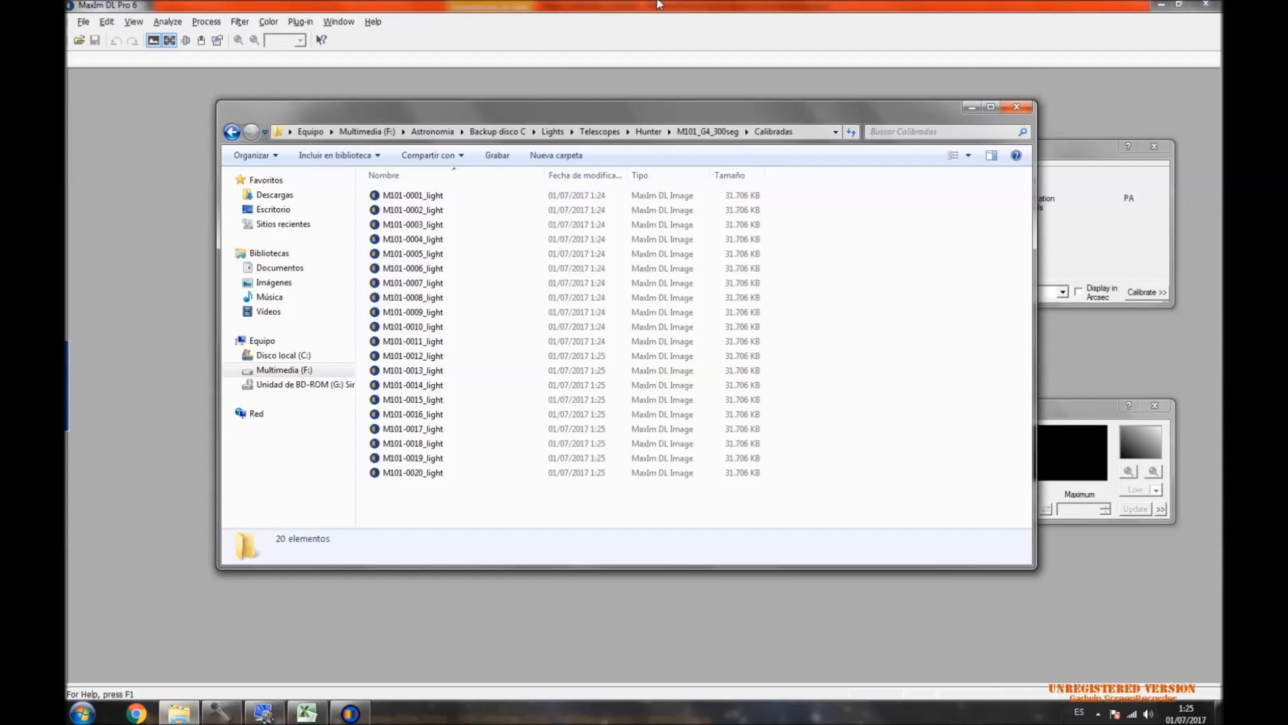
click(657, 4)
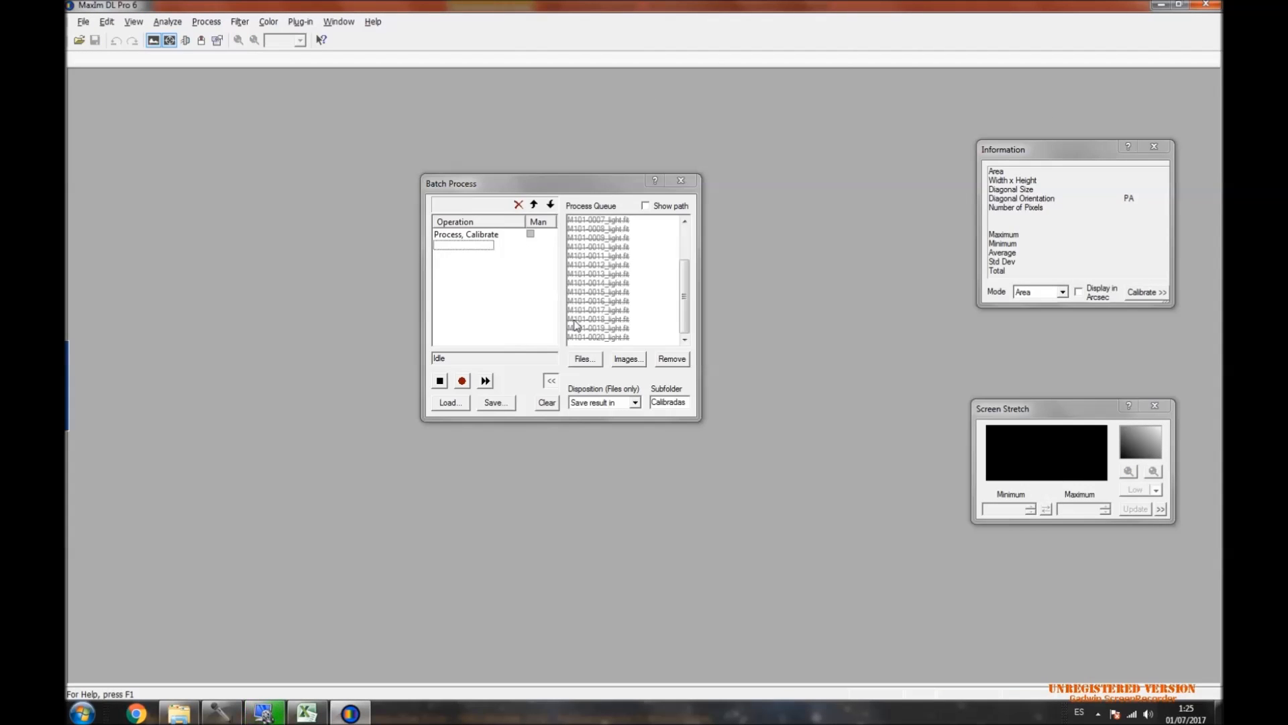
Remove the processed files from the batch queue, clear all operations from the sequence and close the Batch Process window.
click(681, 359)
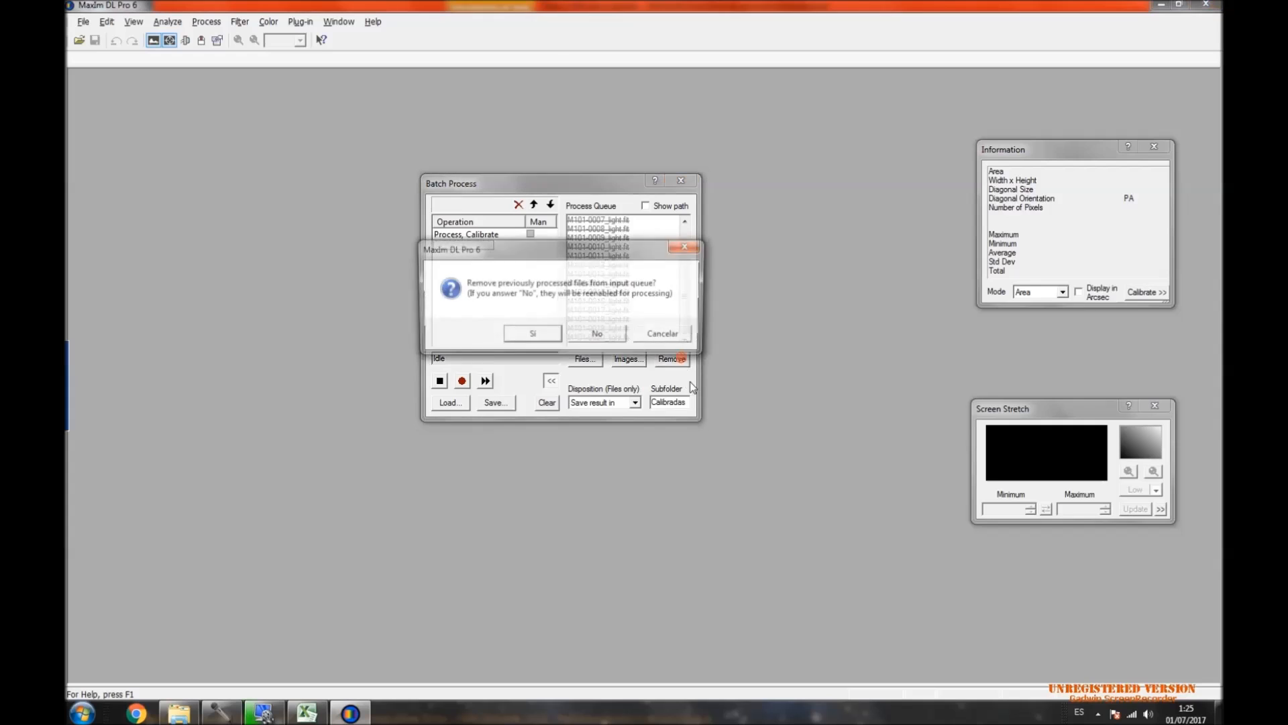
click(545, 333)
click(549, 405)
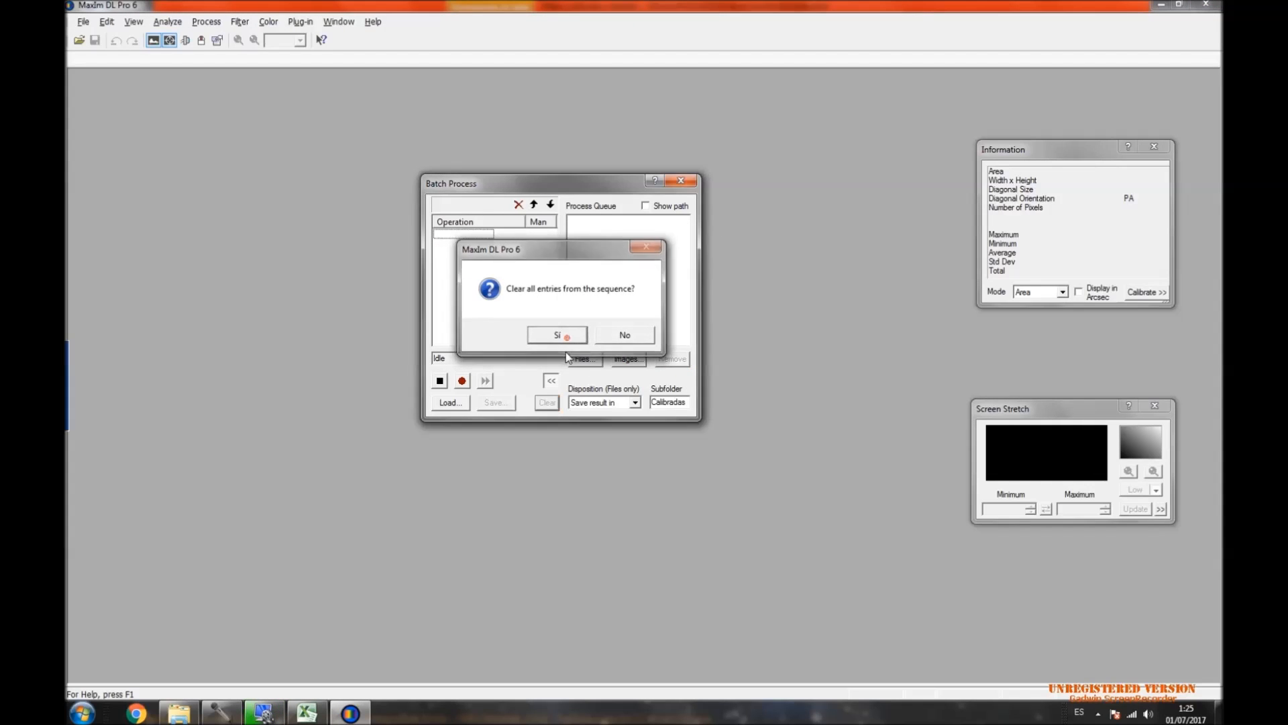
click(567, 336)
click(681, 182)
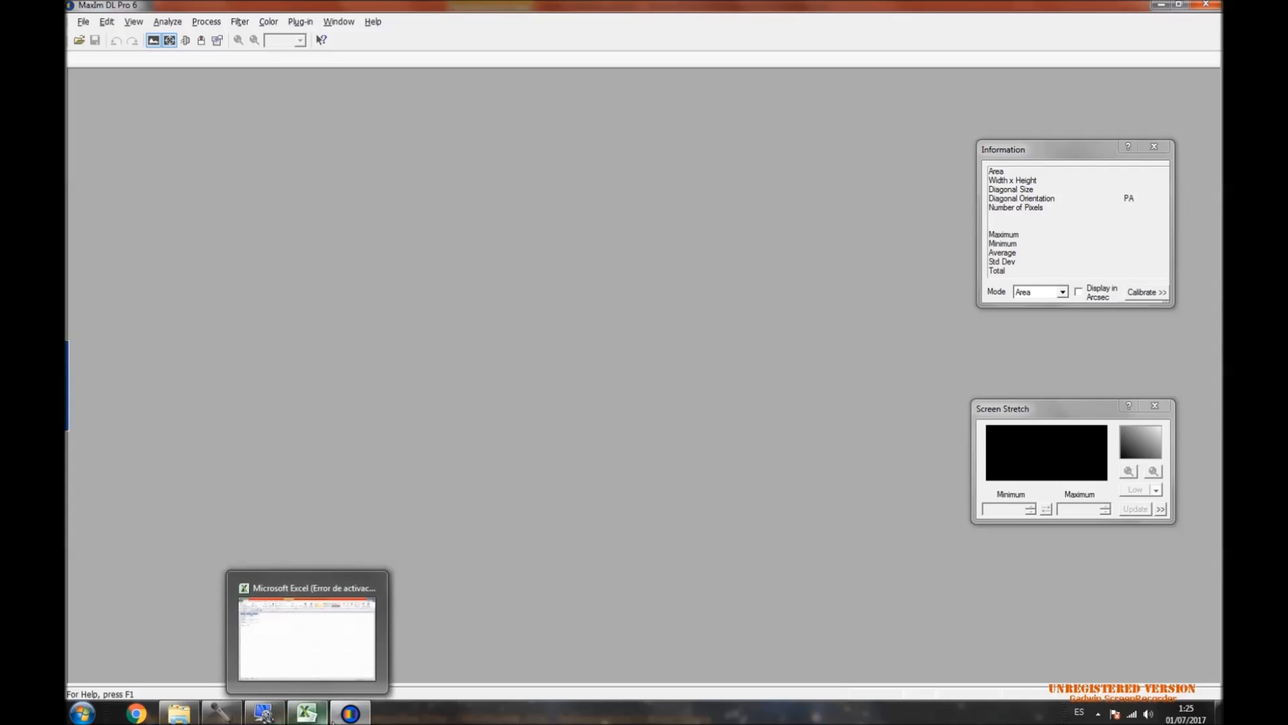
Review the full set of calibrated lights in the Calibradas folder and the Sigma Clip row of the Excel table.
click(193, 717)
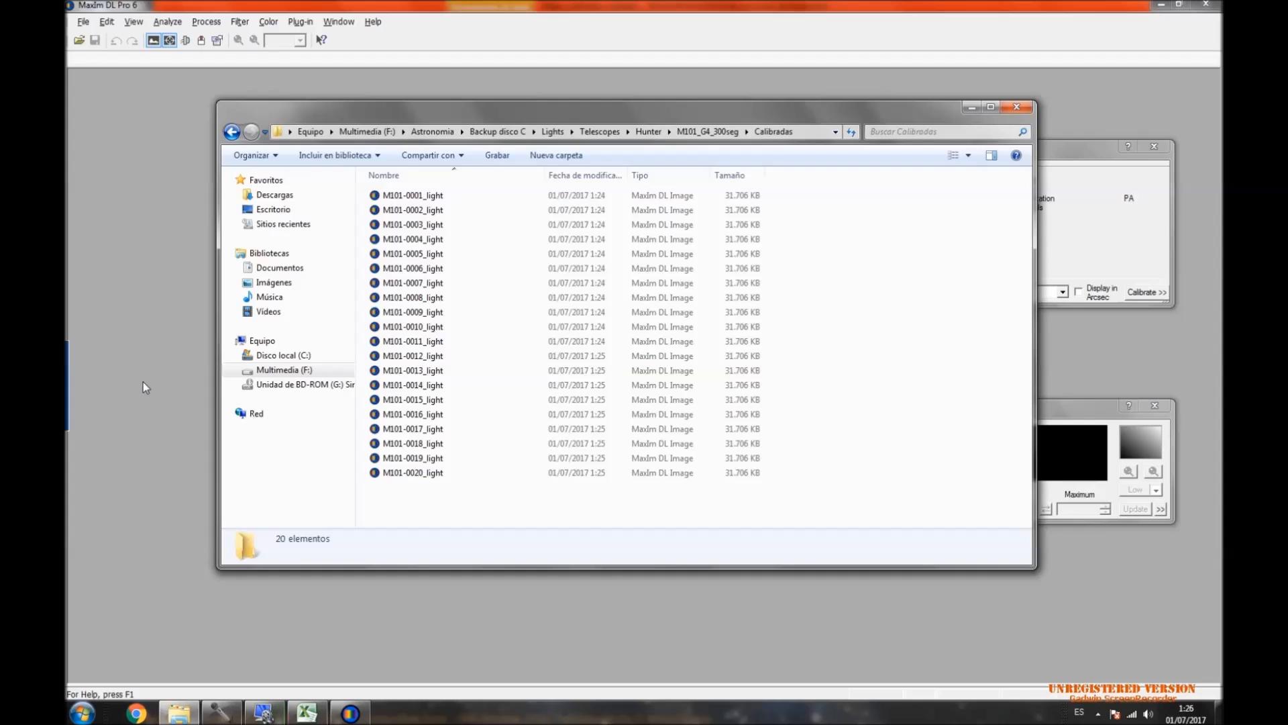
drag(456, 502, 397, 187)
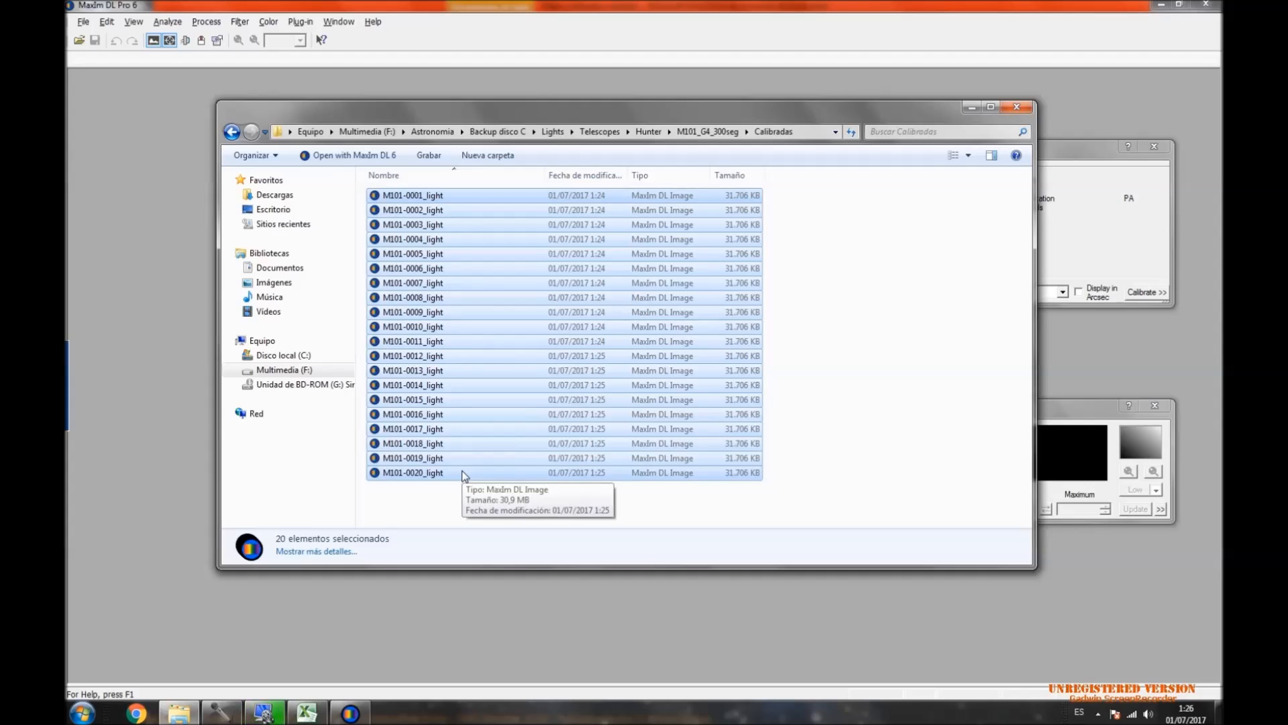
click(972, 107)
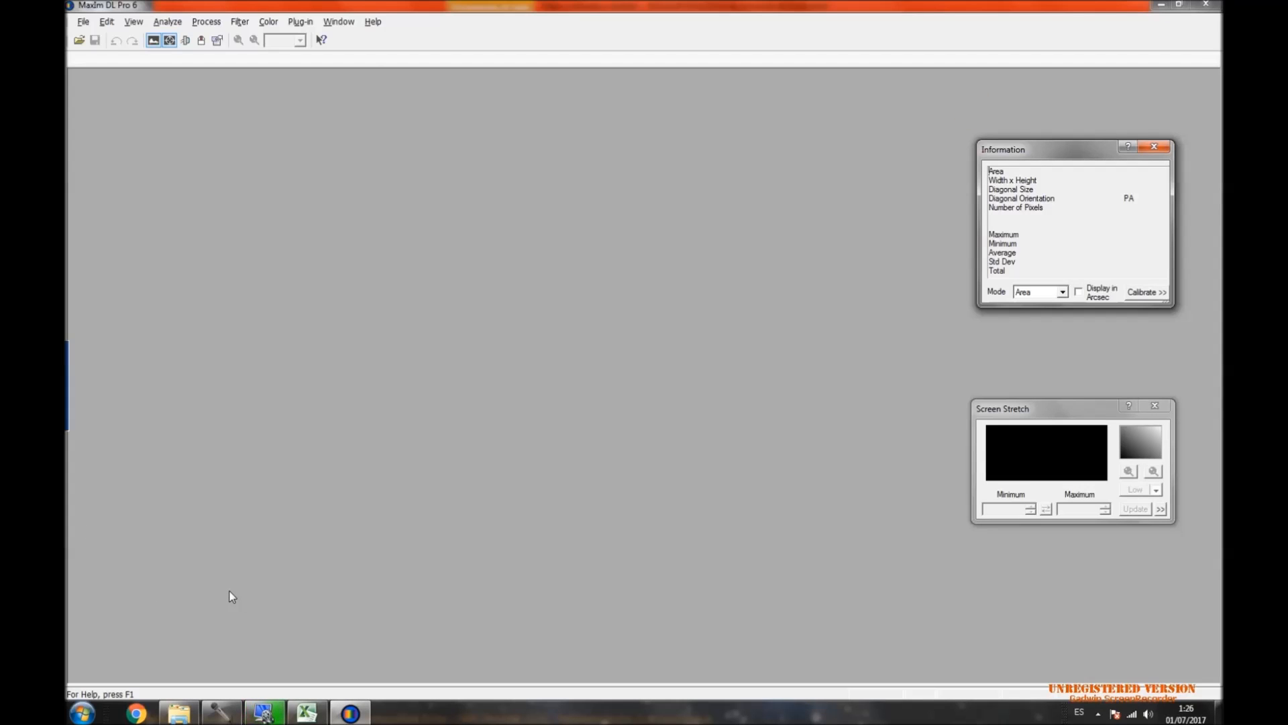
click(305, 713)
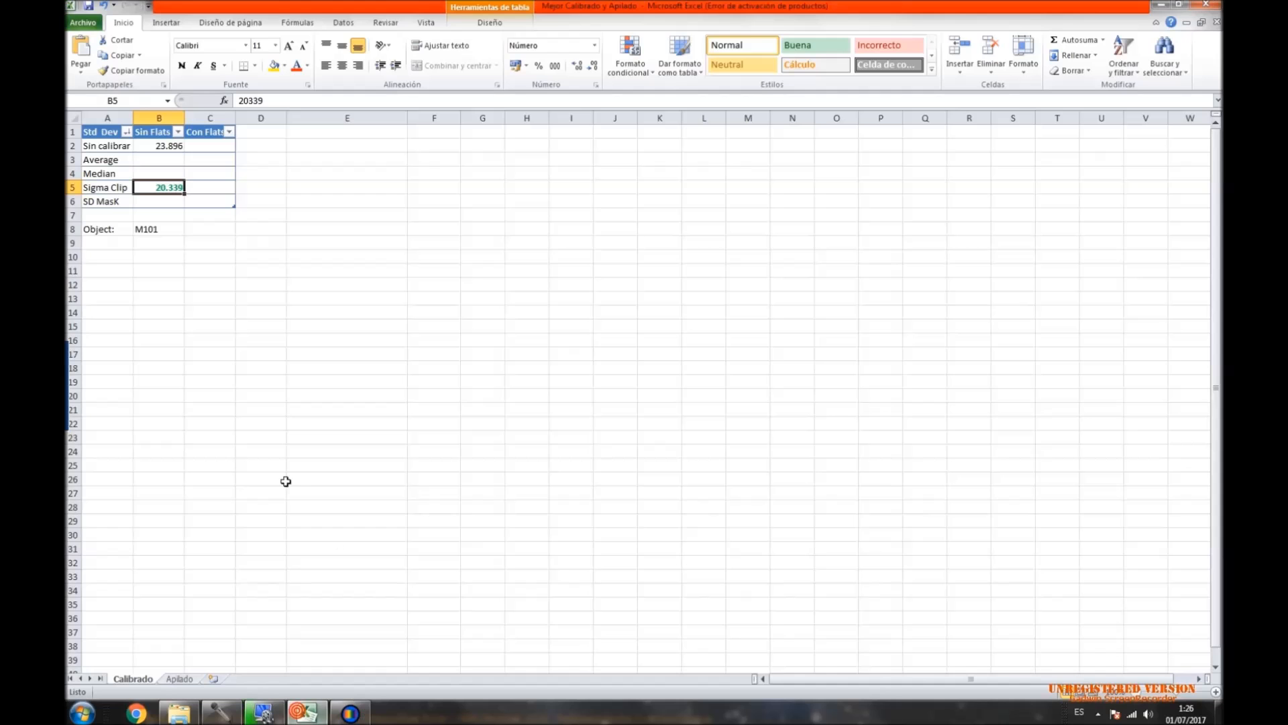
click(228, 188)
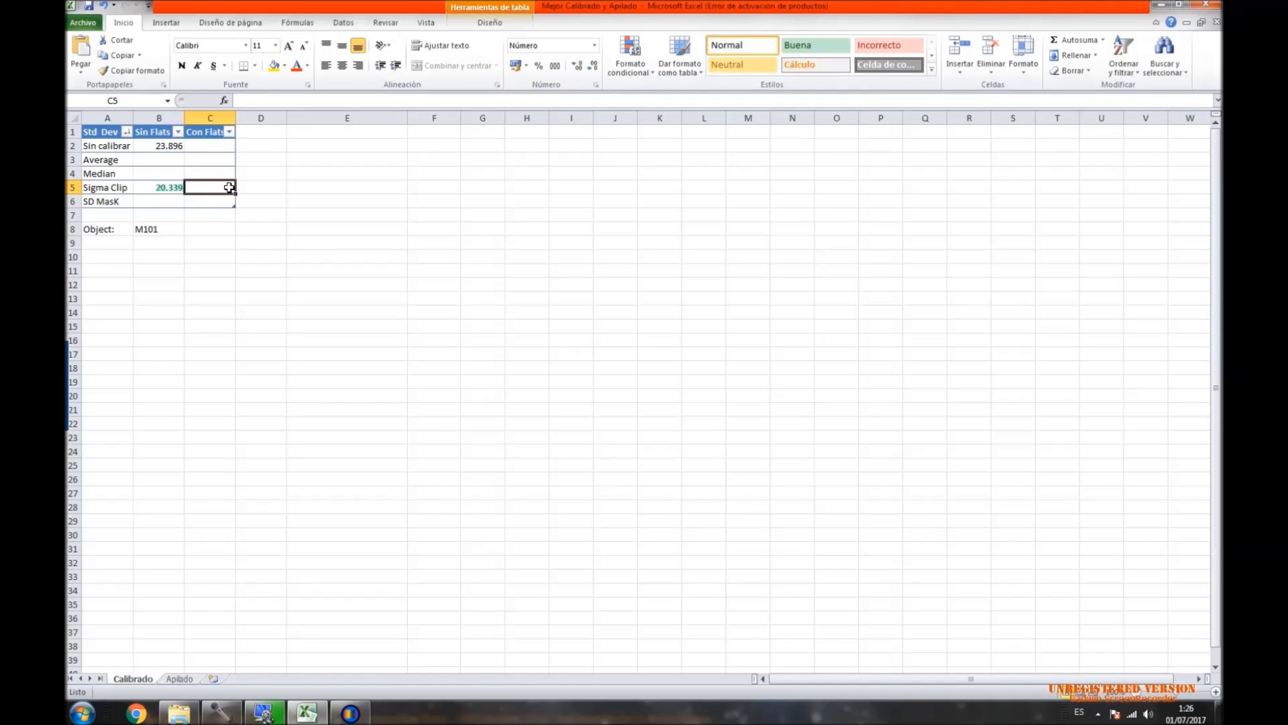
click(309, 713)
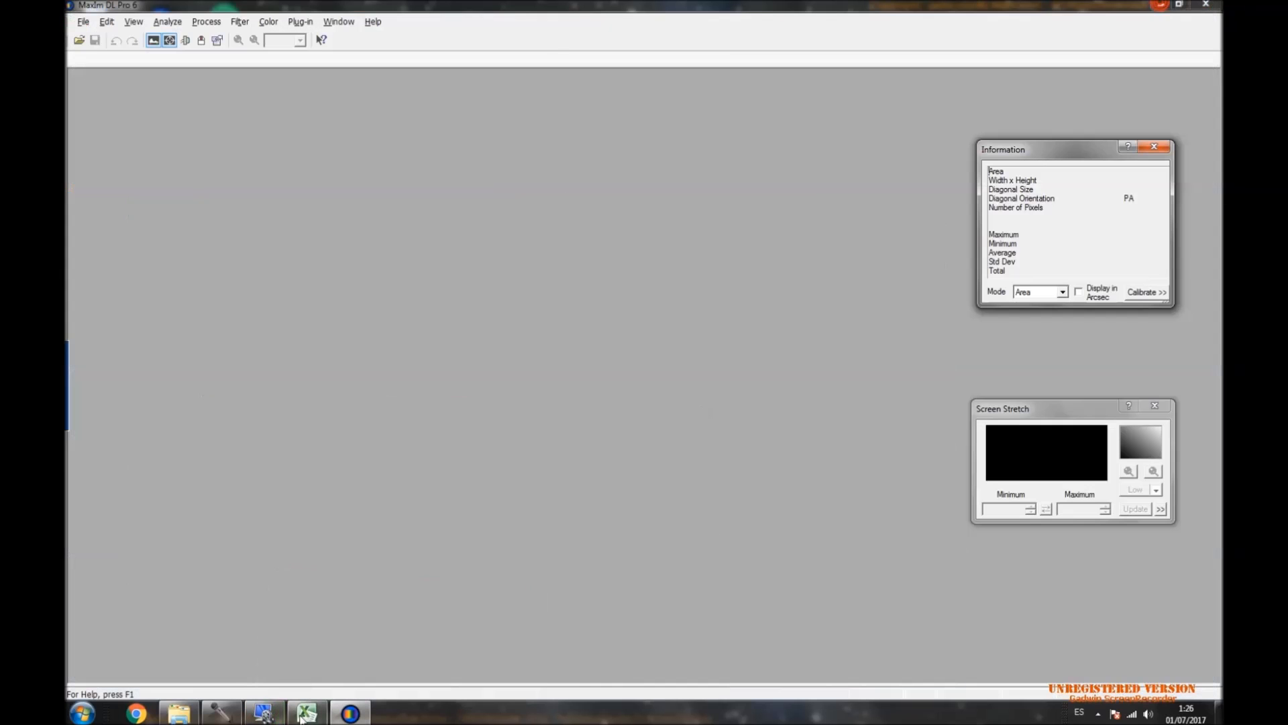
Browse in File Explorer to the M53_G4_60seg folder inside Hunter.
click(179, 712)
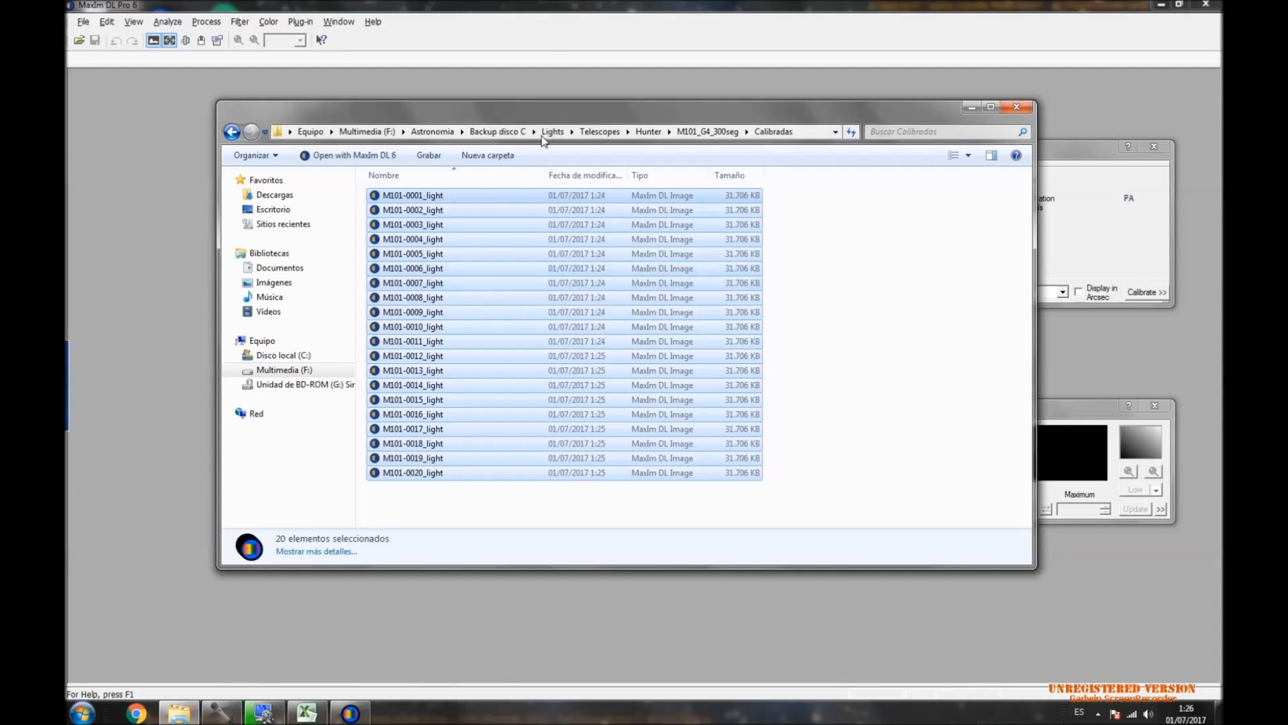
click(648, 131)
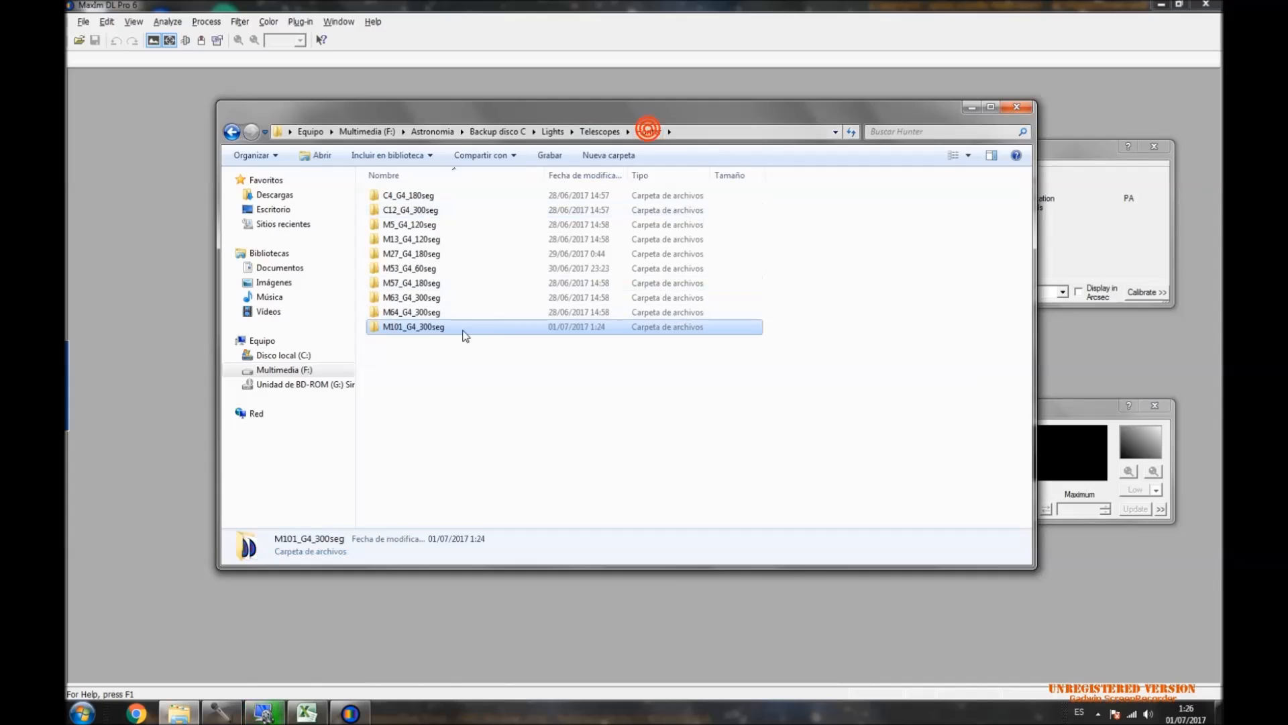
double_click(427, 269)
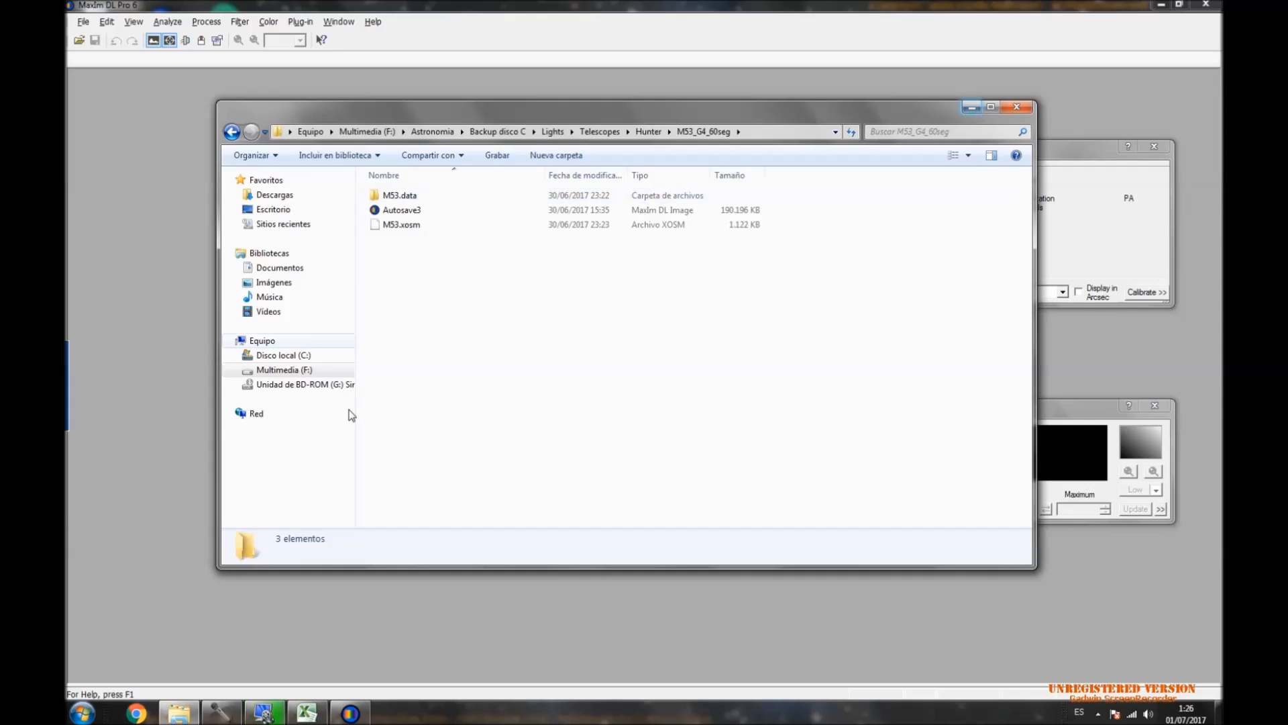
mouse_move(67, 394)
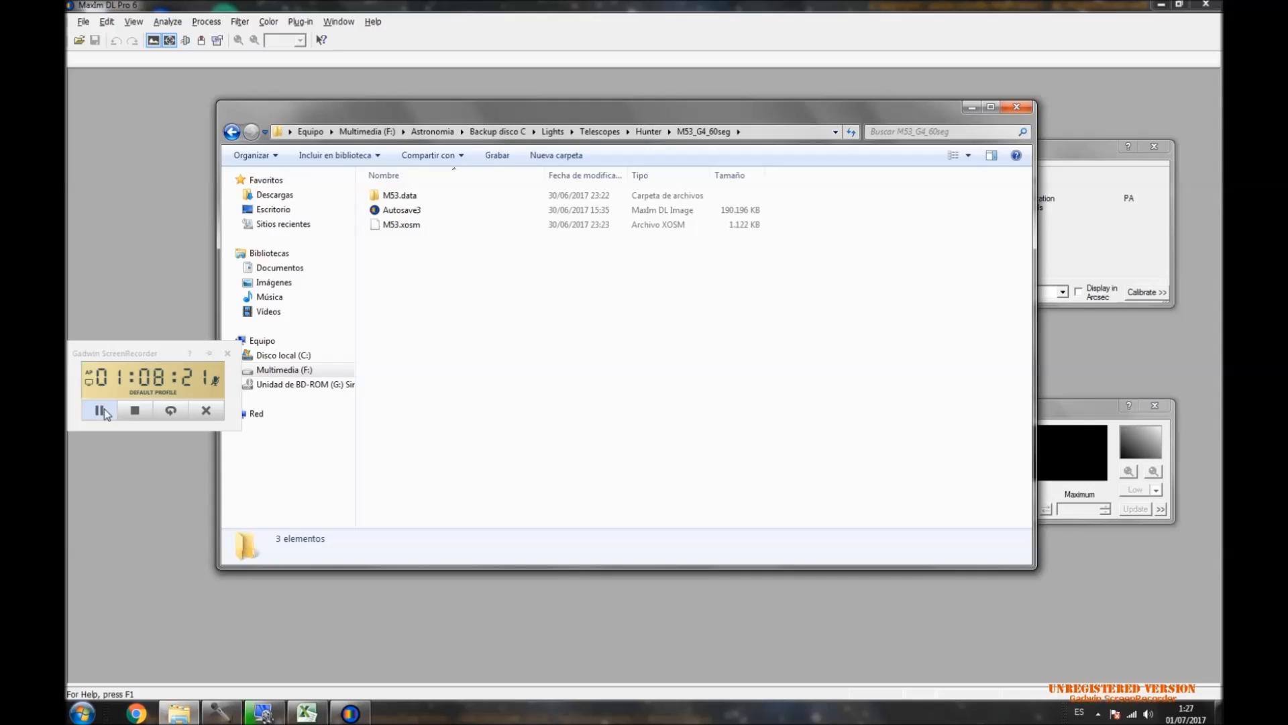
click(100, 410)
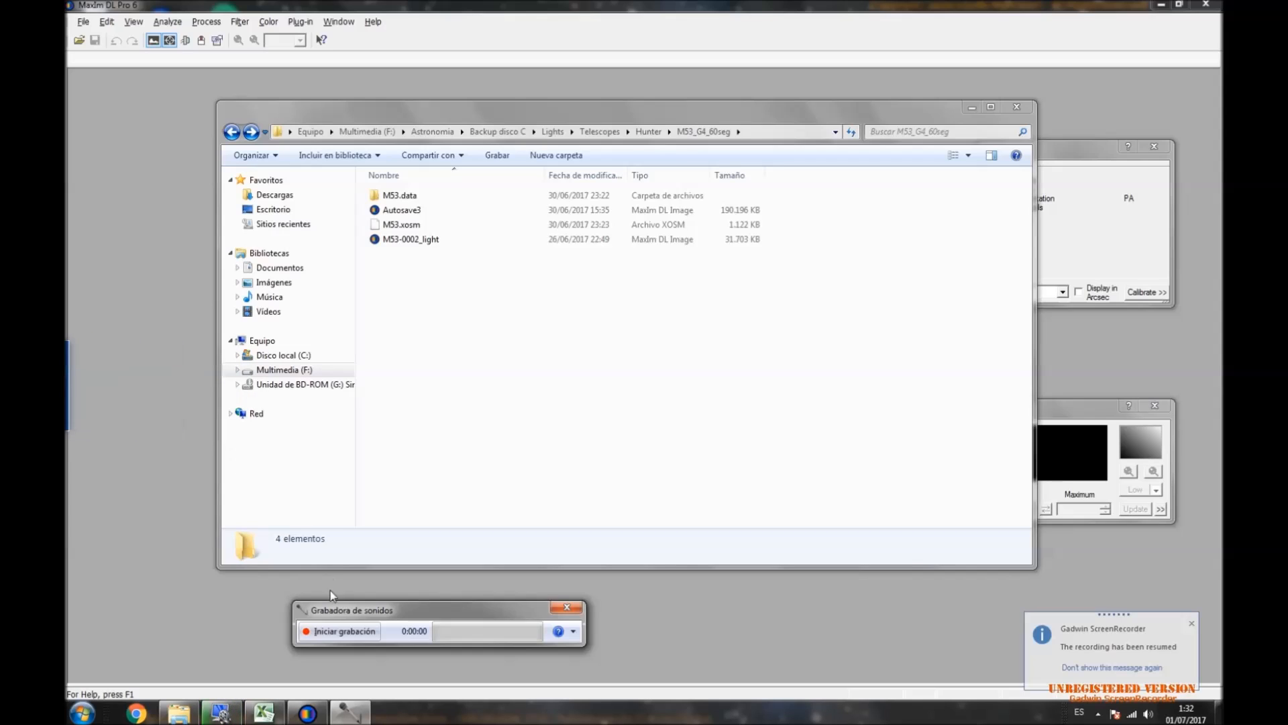
click(340, 631)
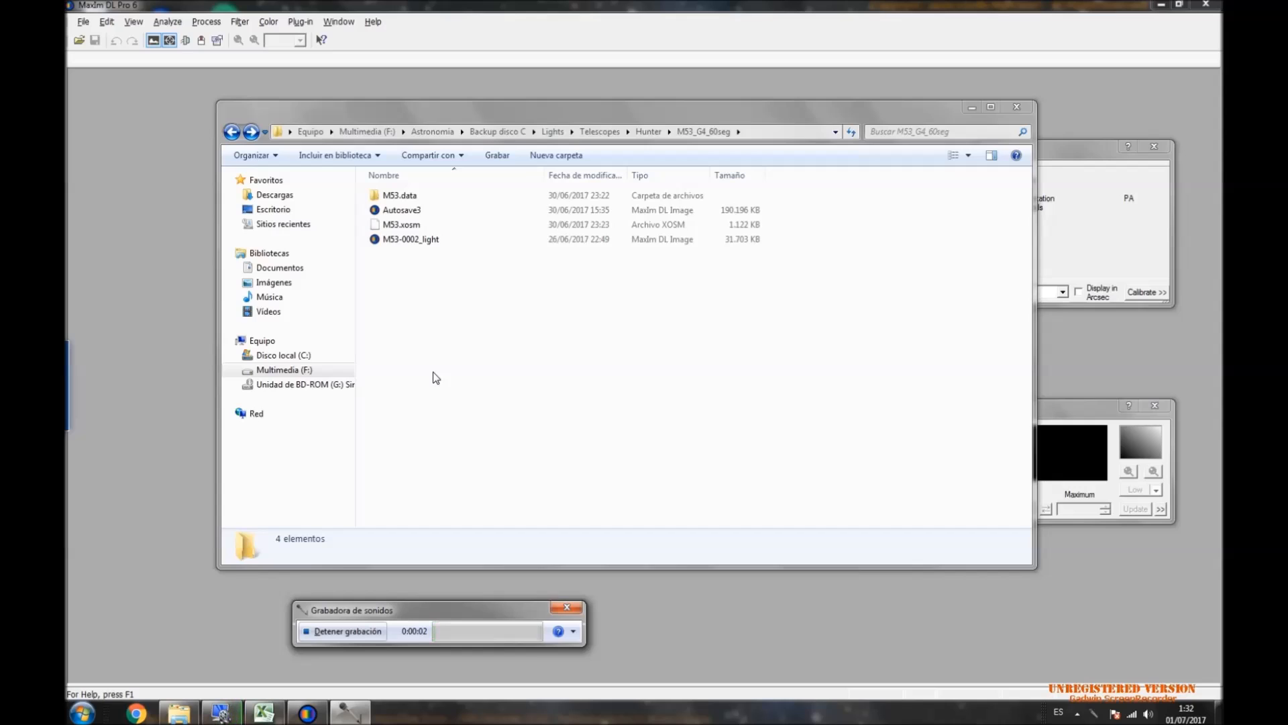
Select M53-0002_light in the M53_G4_60seg folder and look over the Calibrado sheet in Excel.
click(425, 239)
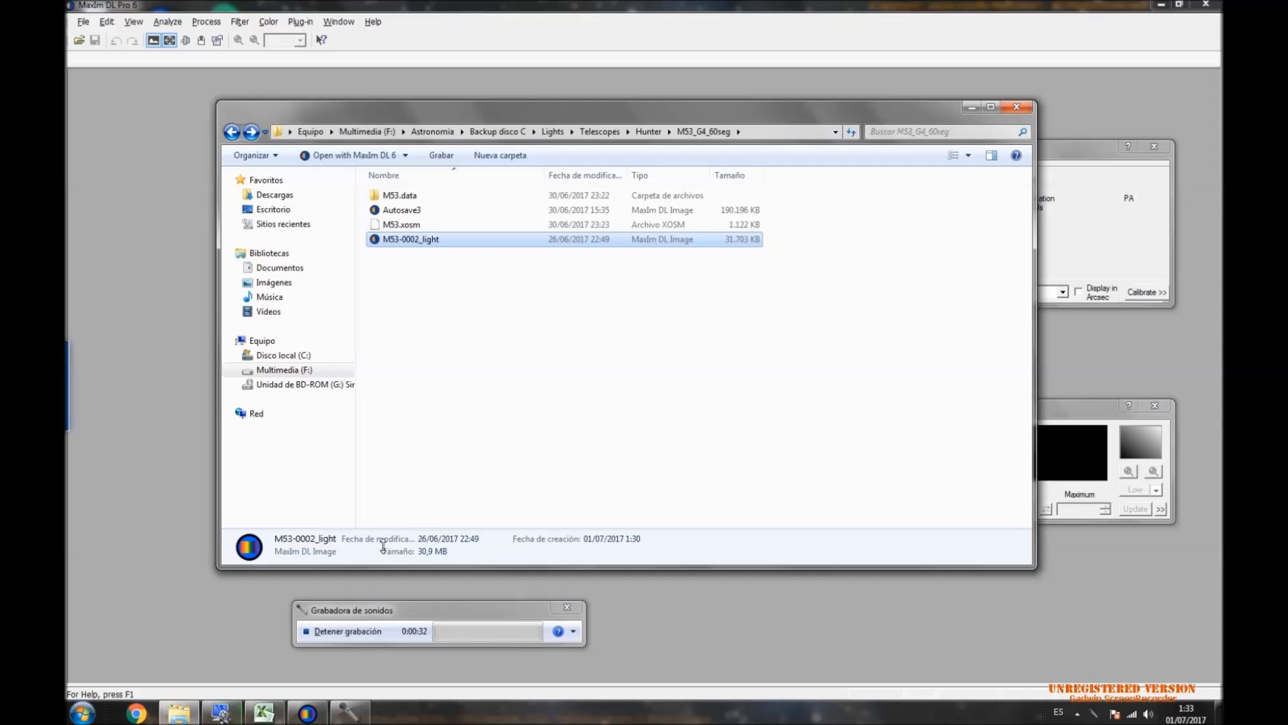
click(267, 715)
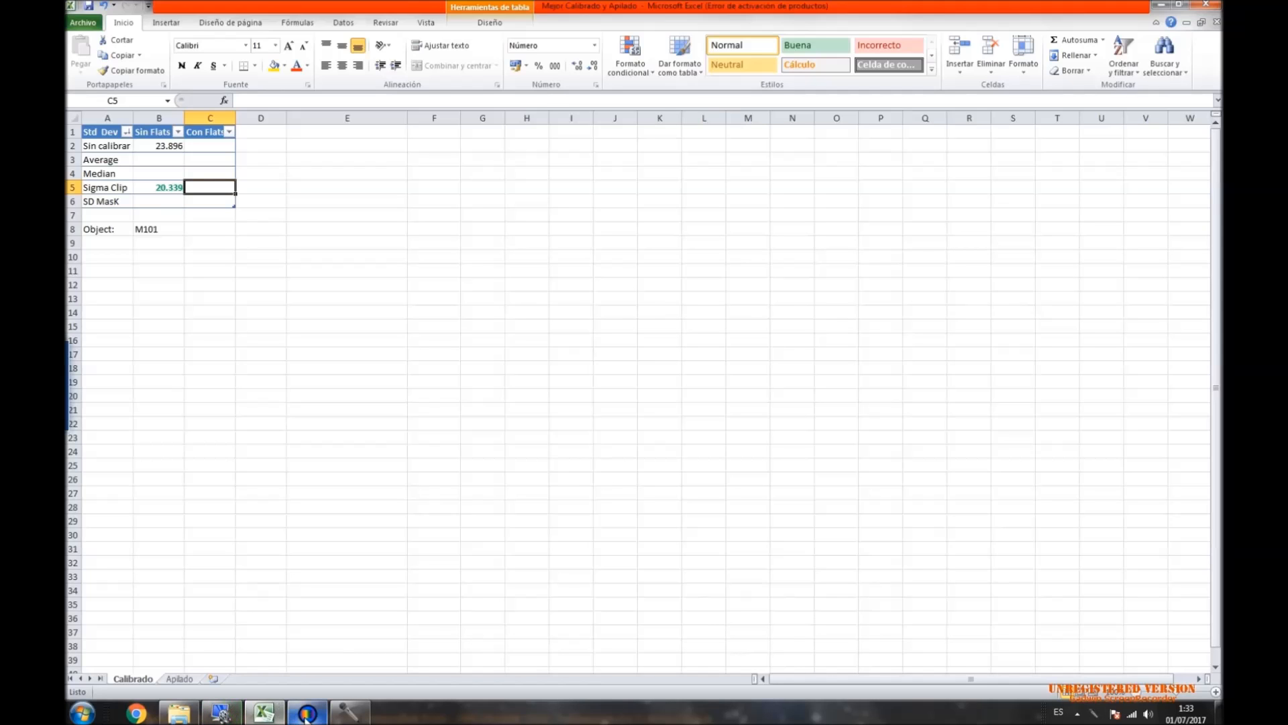
click(267, 715)
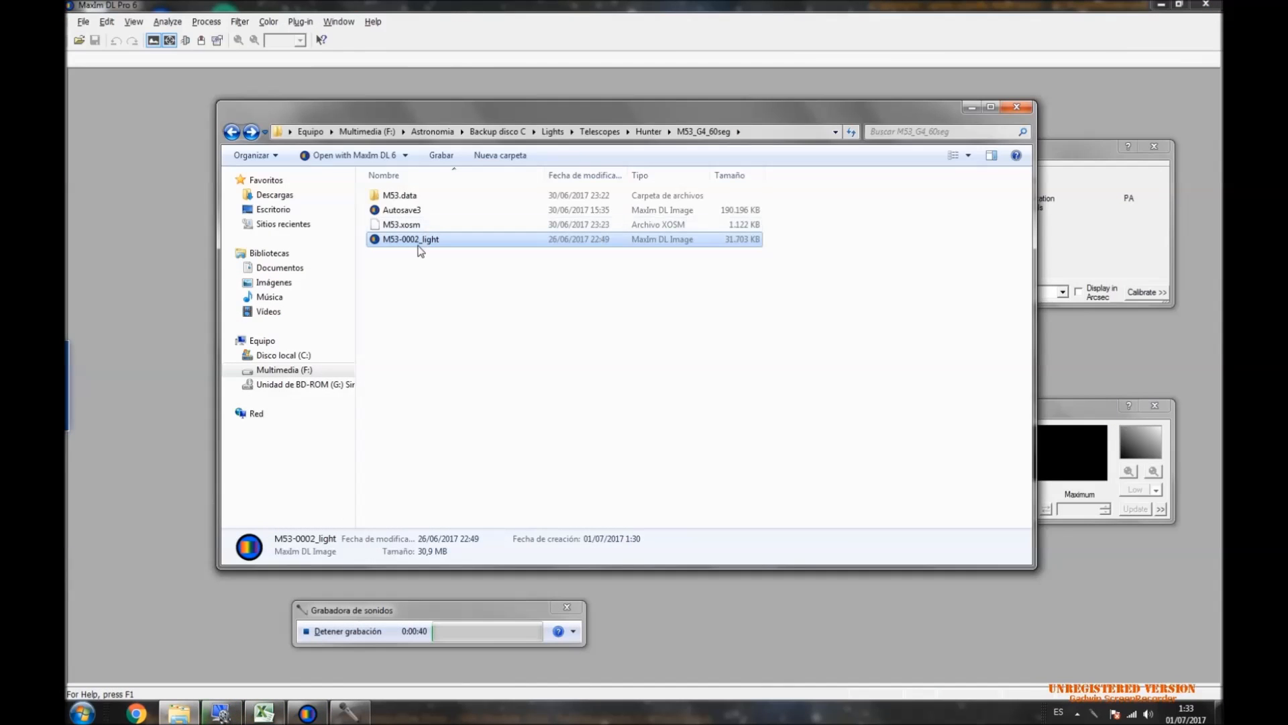
click(265, 713)
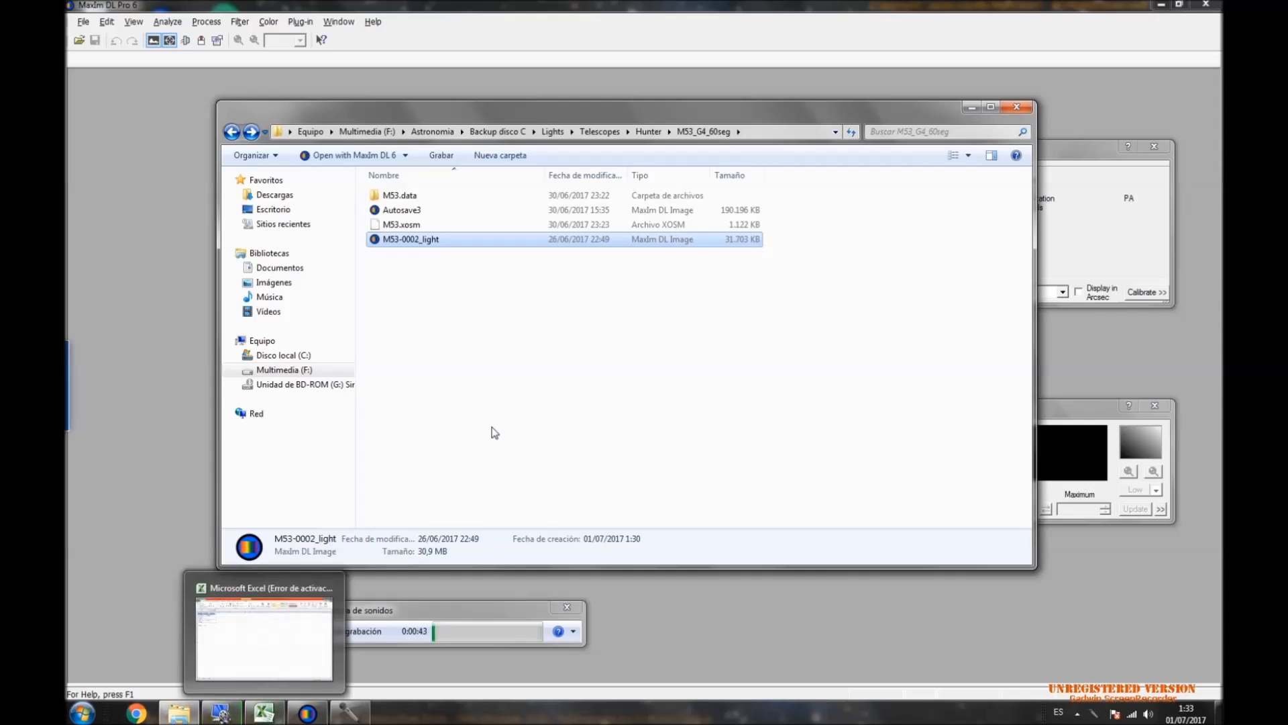
Open the M53-0002_light image from the M53_G4_60seg folder inside Hunter.
click(79, 40)
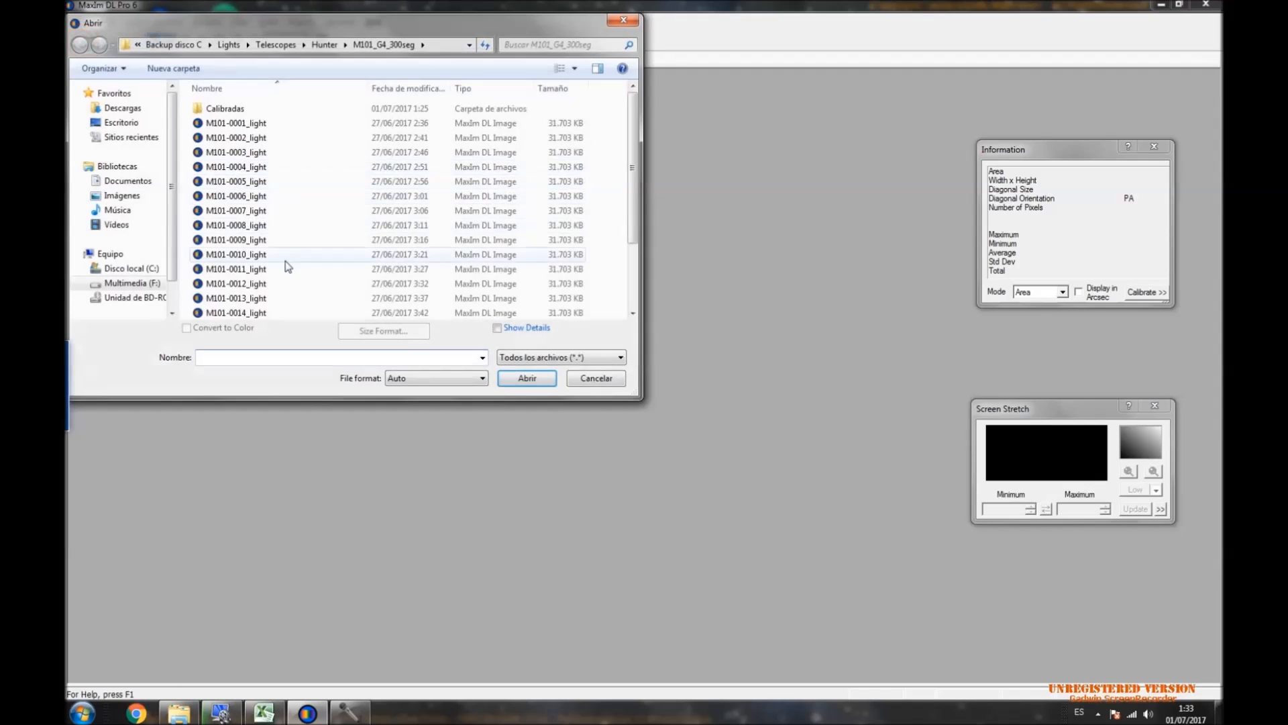
click(324, 45)
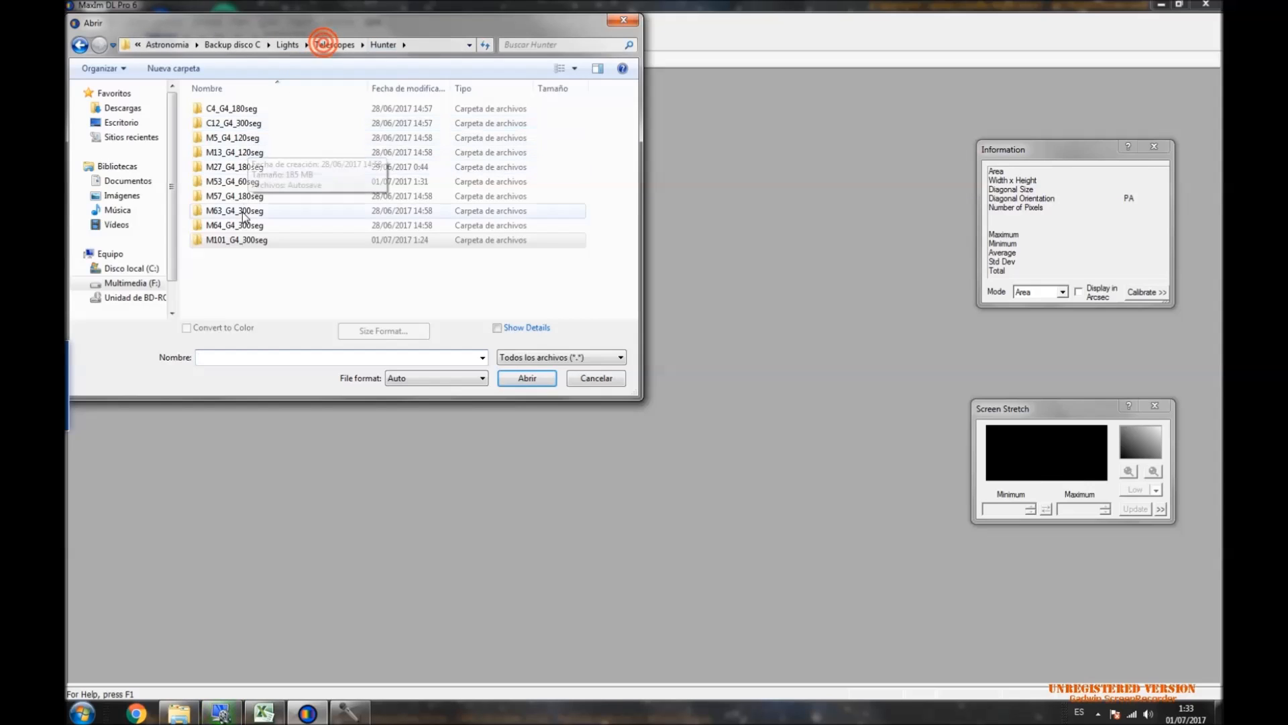
double_click(240, 181)
click(244, 164)
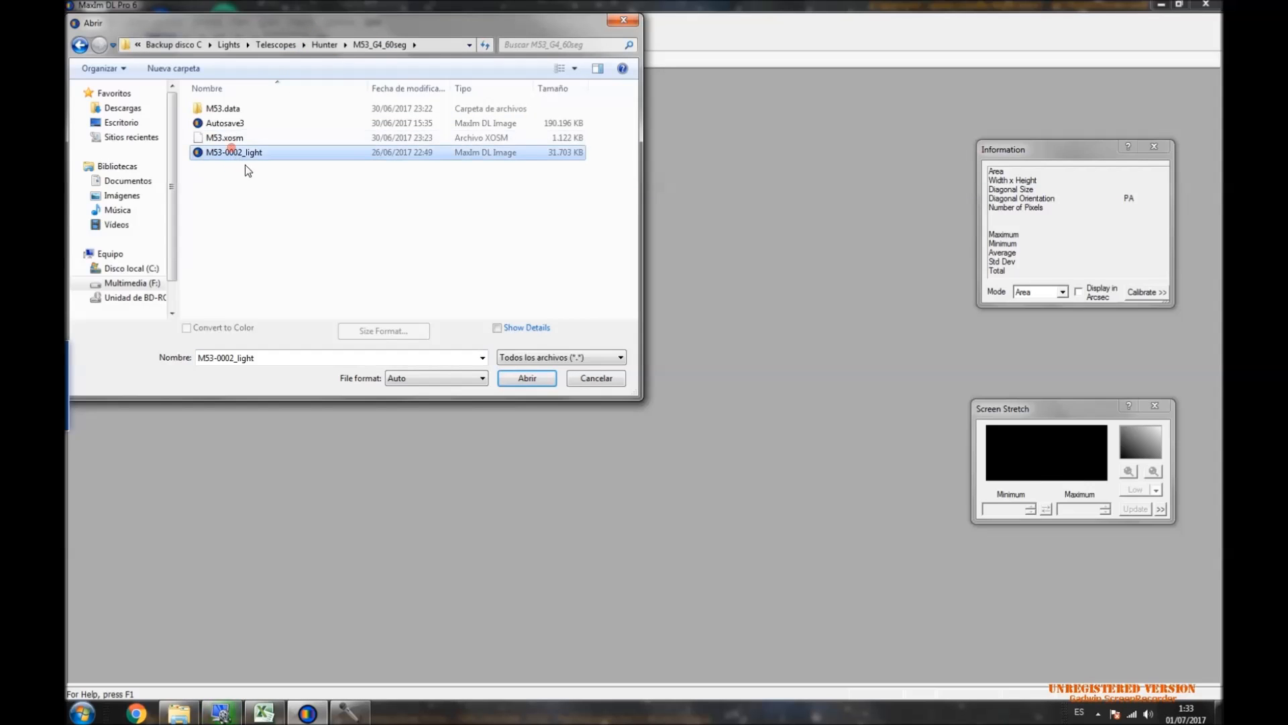
click(527, 377)
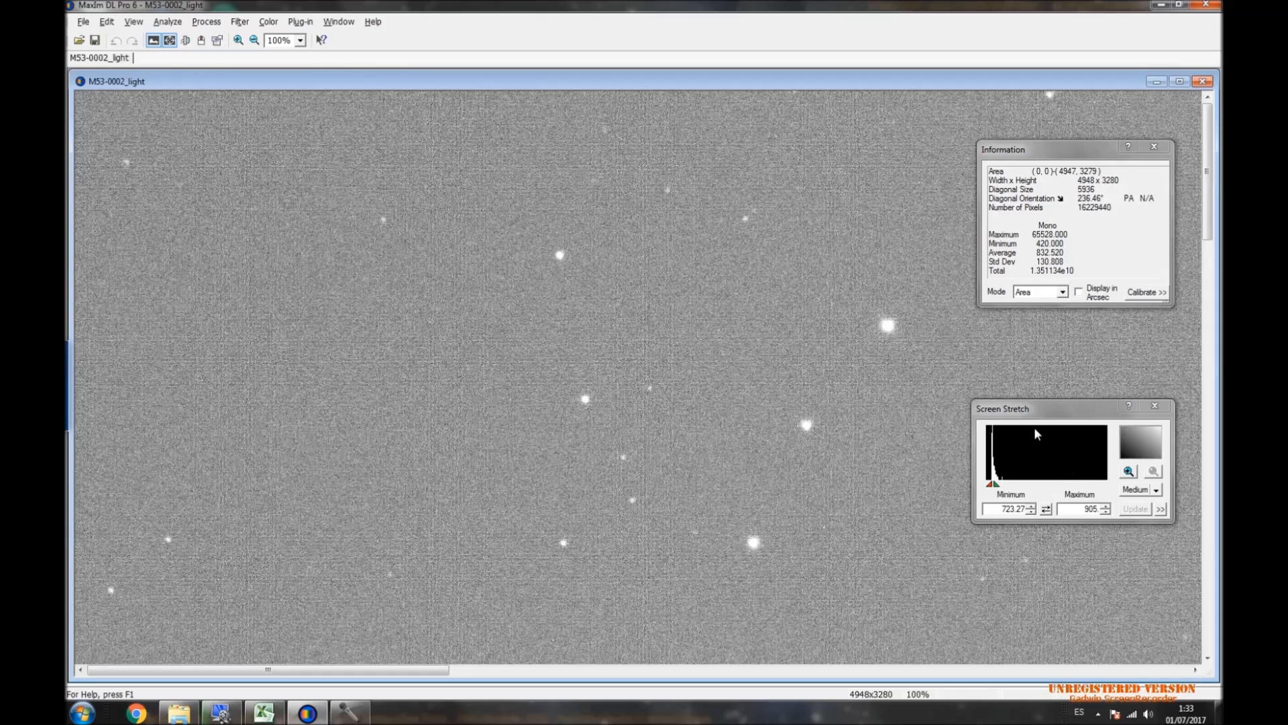
Stretch the M53 light's display to minimum 686.96 and maximum 960.3, and move the Screen Stretch window clear of the Information window.
click(1154, 491)
click(1156, 586)
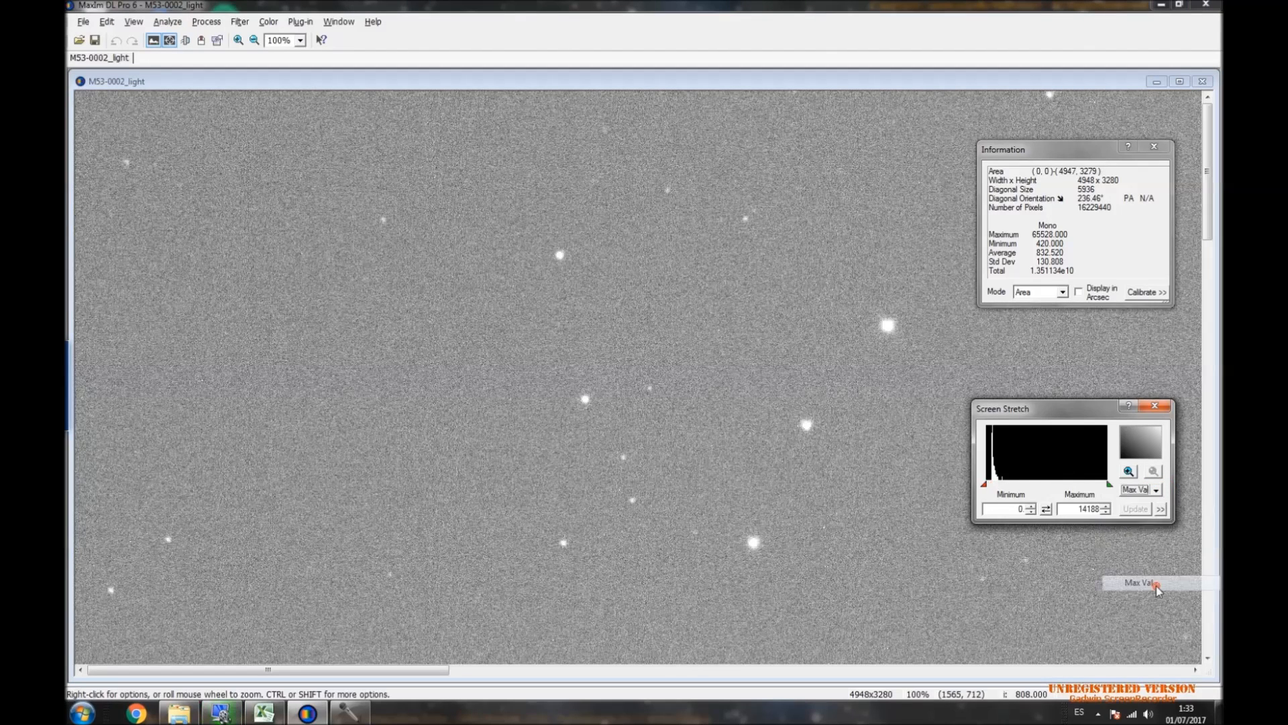
drag(1108, 483, 1005, 481)
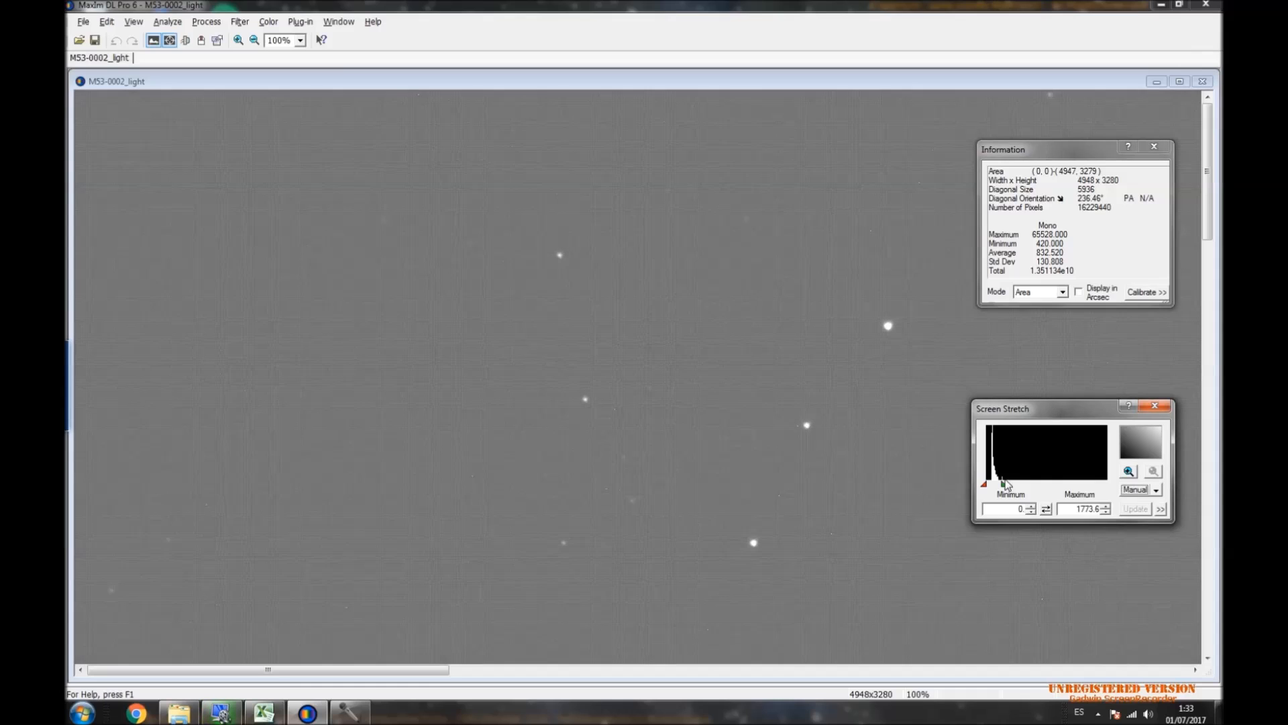
click(1130, 470)
mouse_move(1109, 484)
mouse_down()
mouse_move(1012, 490)
mouse_move(1032, 486)
mouse_up()
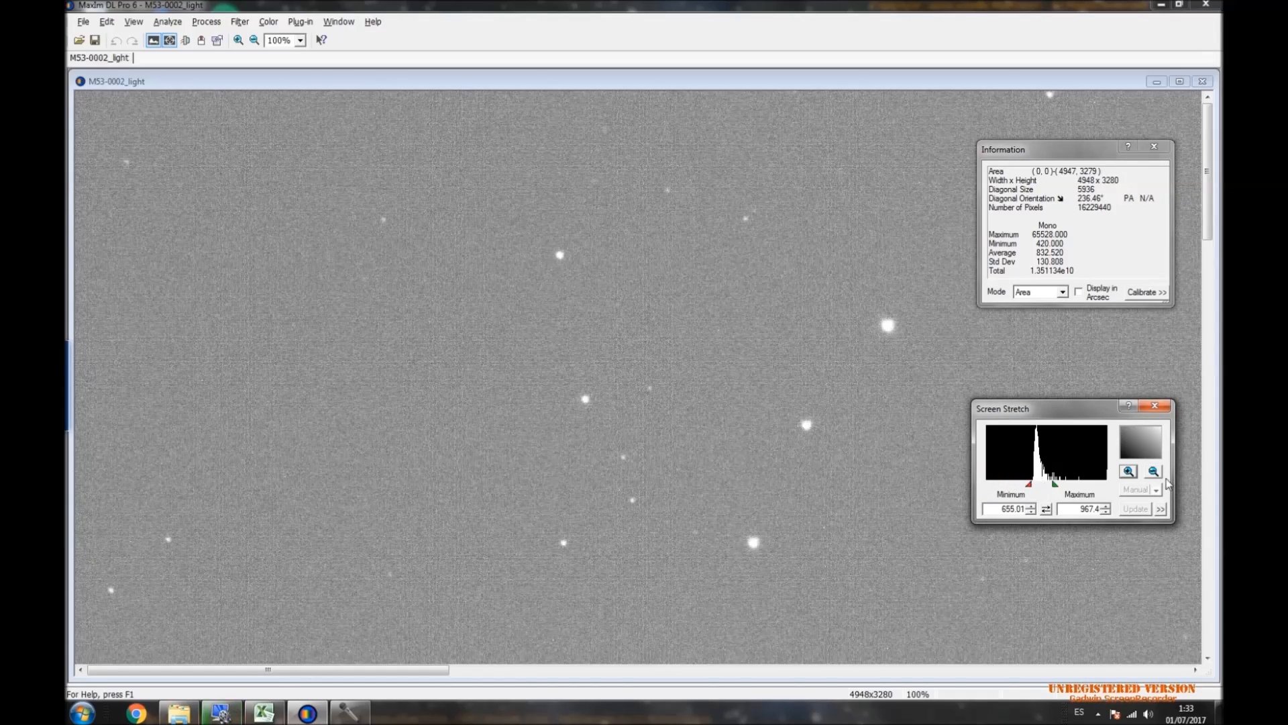
click(1129, 471)
drag(1105, 486, 1076, 486)
drag(984, 486, 1107, 486)
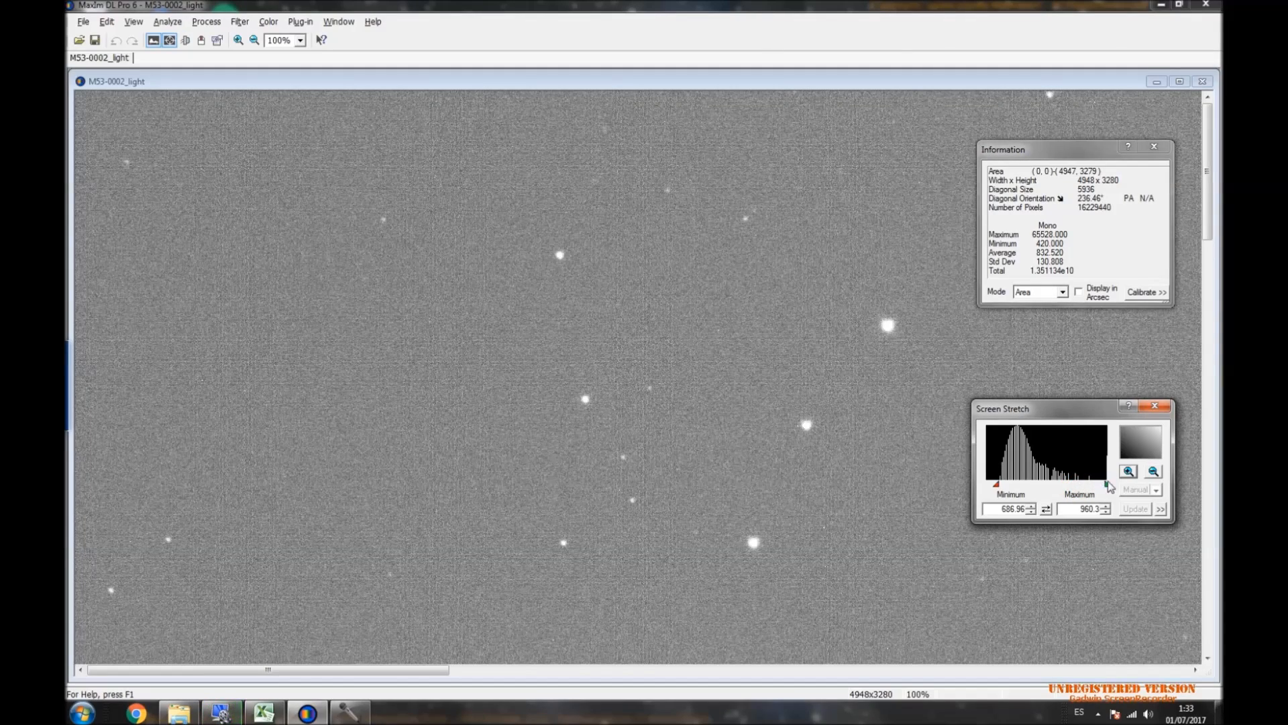
drag(1067, 416, 1096, 546)
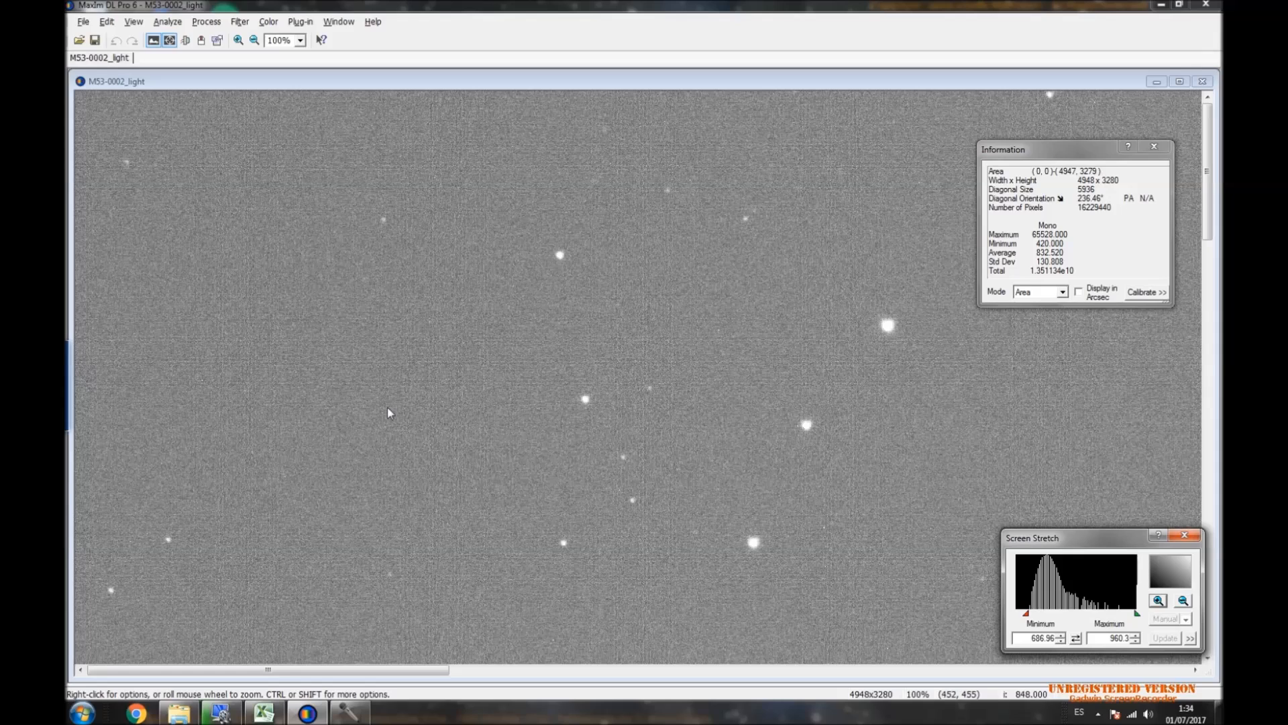
Select a star-free background area of about 139 x 122 pixels and check the exposure and CCD temperature in the light's FITS header.
drag(293, 383, 389, 466)
drag(1037, 261, 1062, 262)
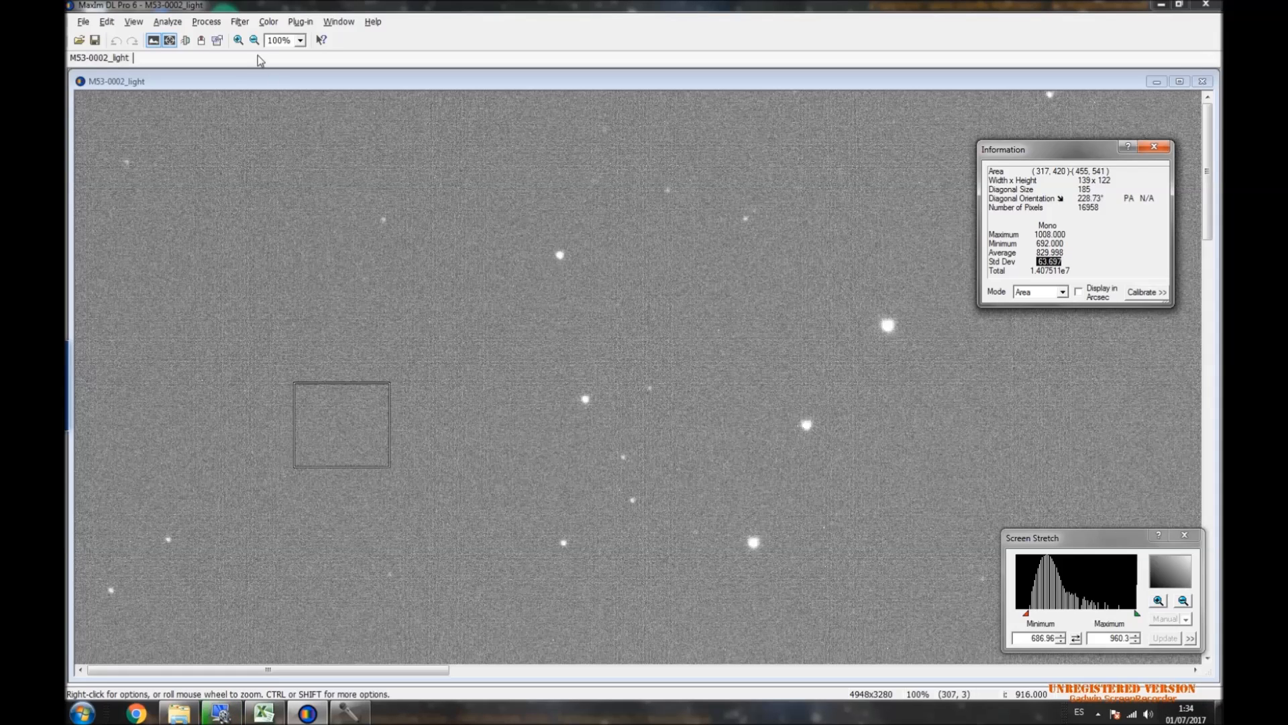
click(134, 20)
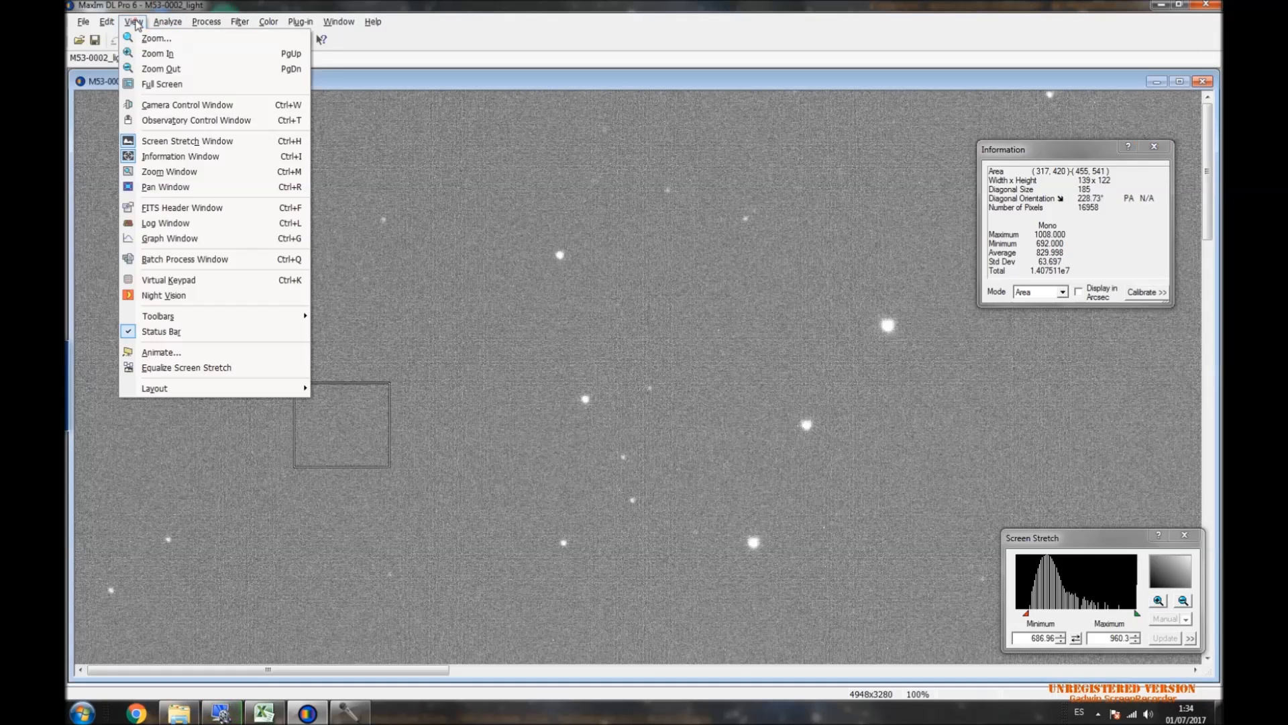
click(195, 206)
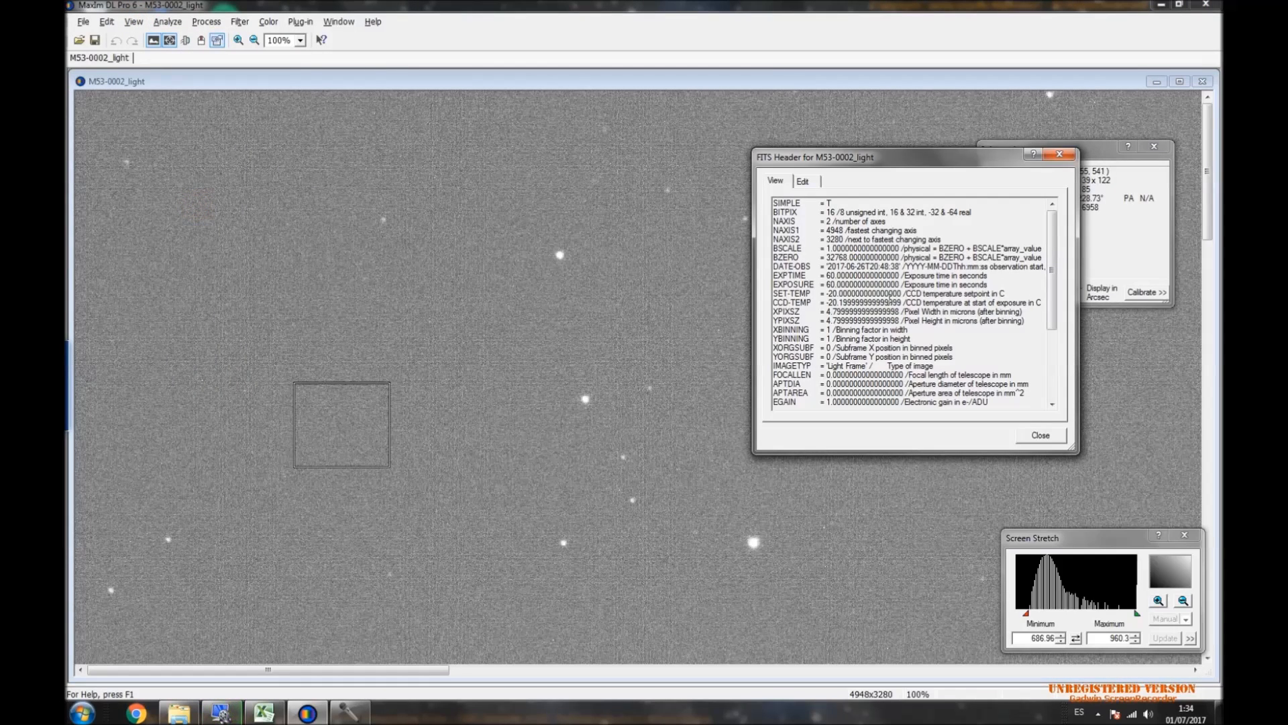
mouse_move(826, 302)
mouse_down()
mouse_move(842, 301)
mouse_move(841, 285)
mouse_up()
click(1069, 155)
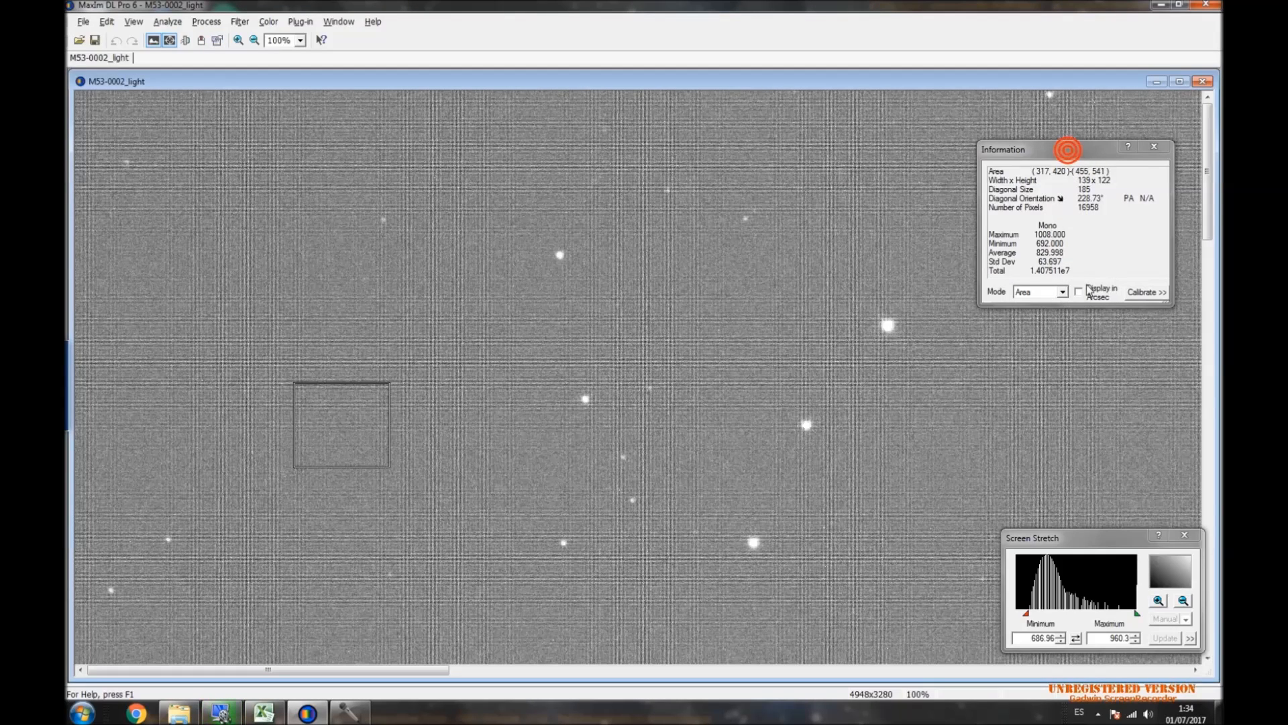
Copy the selected area's standard deviation into the Sin calibrar row under Sin Flats in the Excel table.
double_click(1046, 262)
key(ctrl+c)
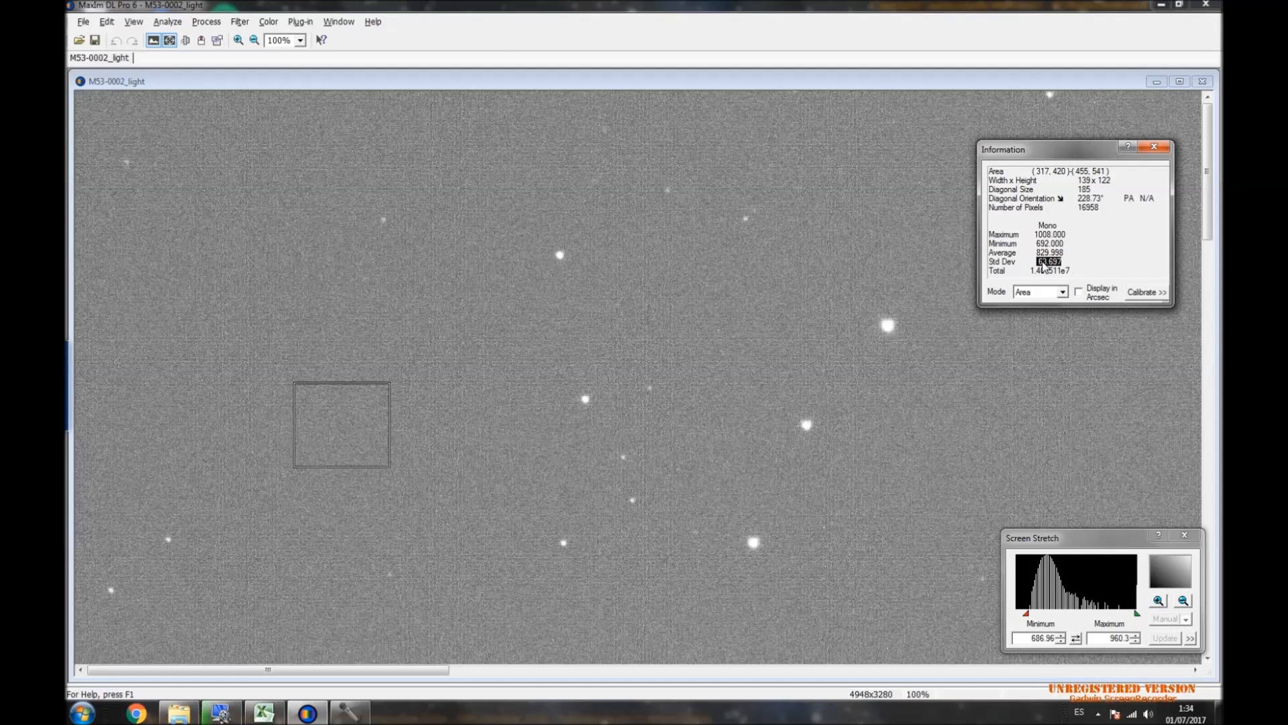
key(alt+Tab)
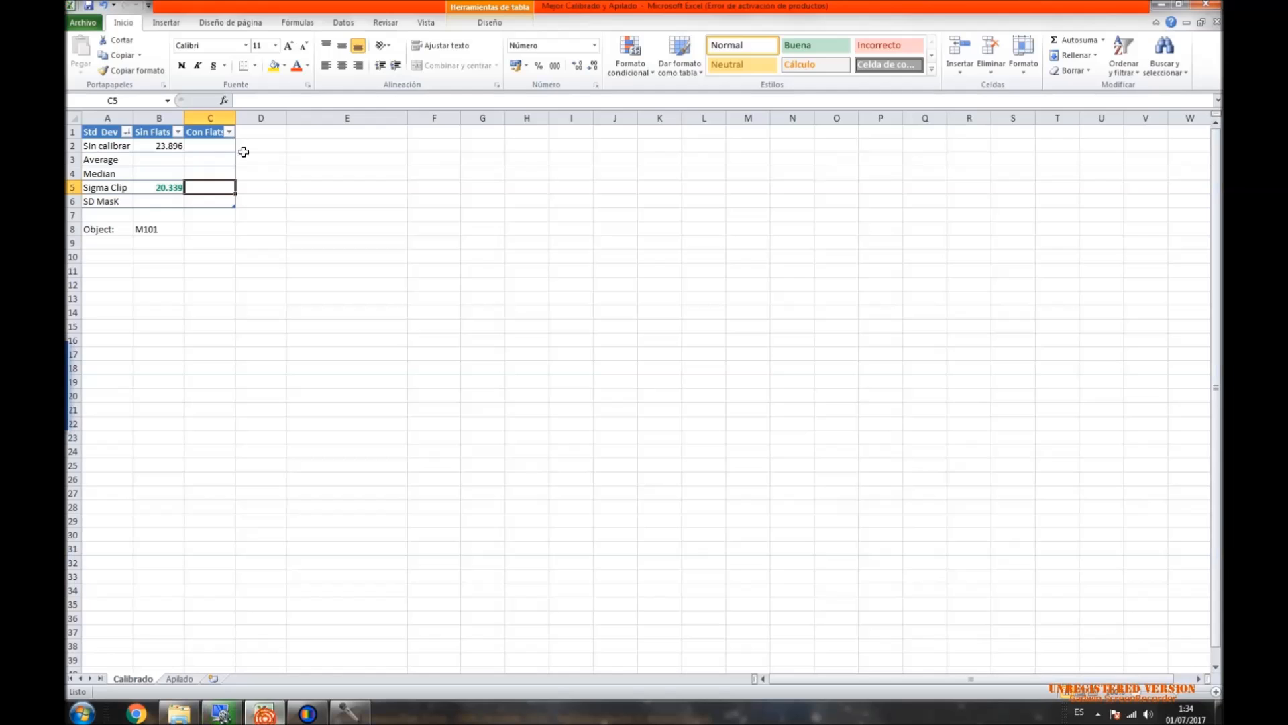
click(169, 146)
key(ctrl+v)
Clear the old Sigma Clip value in the Sin Flats column.
click(172, 189)
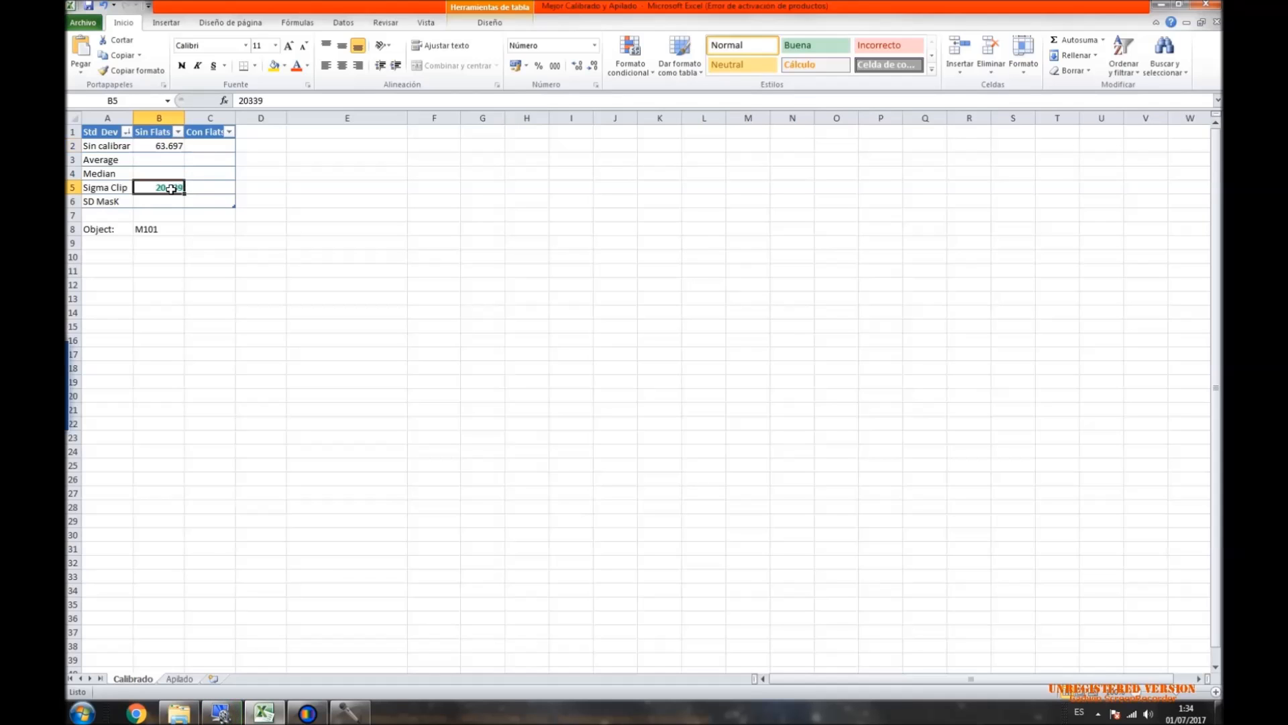
key(Delete)
click(163, 163)
key(Up)
key(Down)
Switch to MaxIm DL, open the calibration setup, empty its group list and add a BIAS group.
click(312, 715)
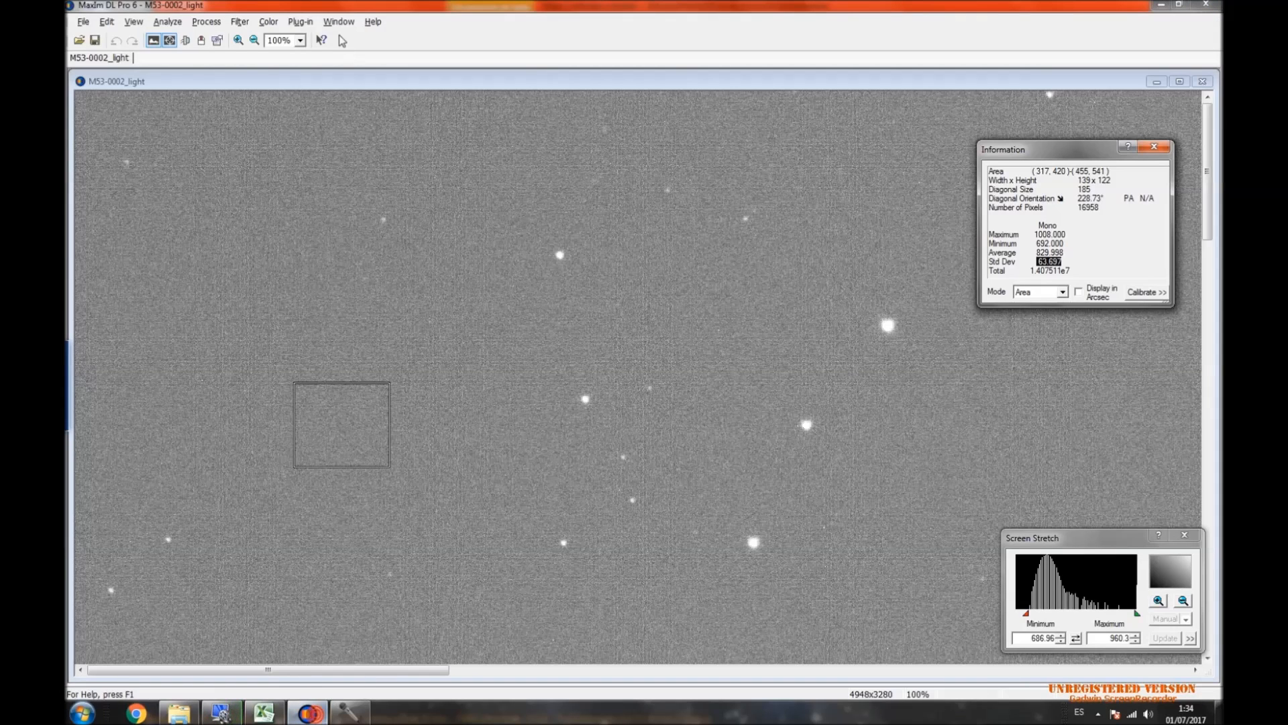
click(206, 21)
click(240, 74)
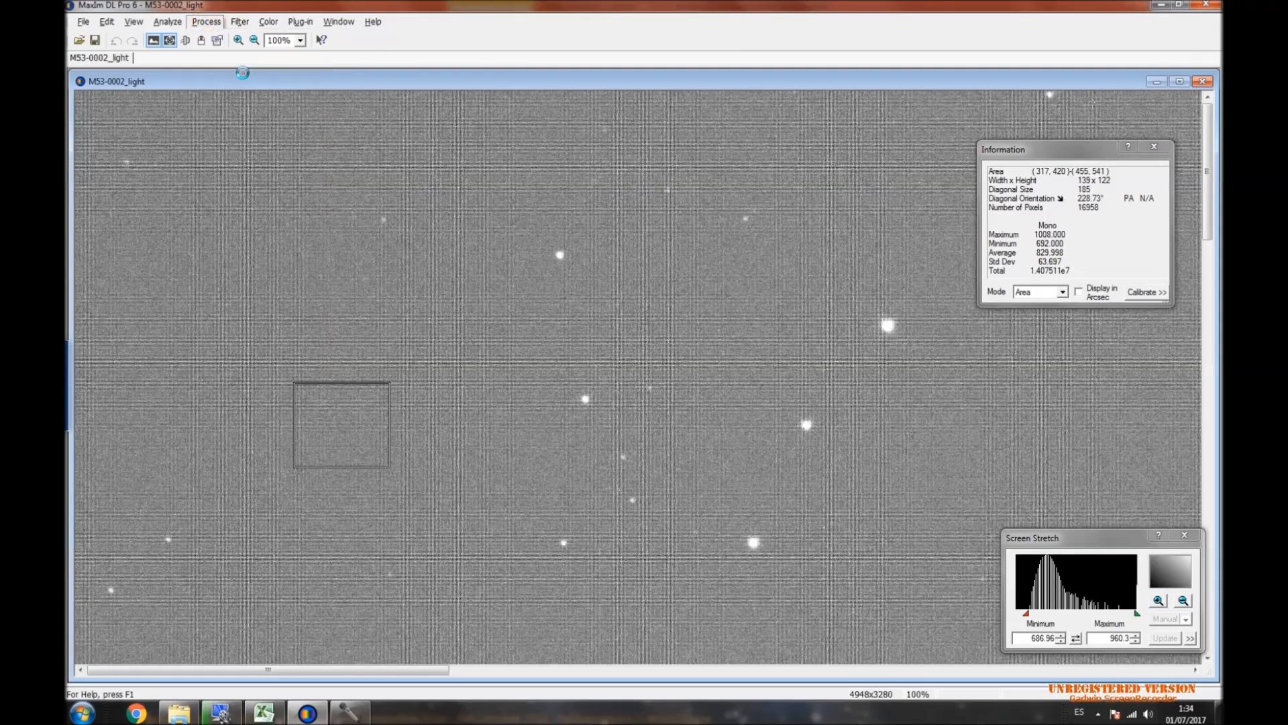
click(618, 370)
click(504, 370)
click(479, 384)
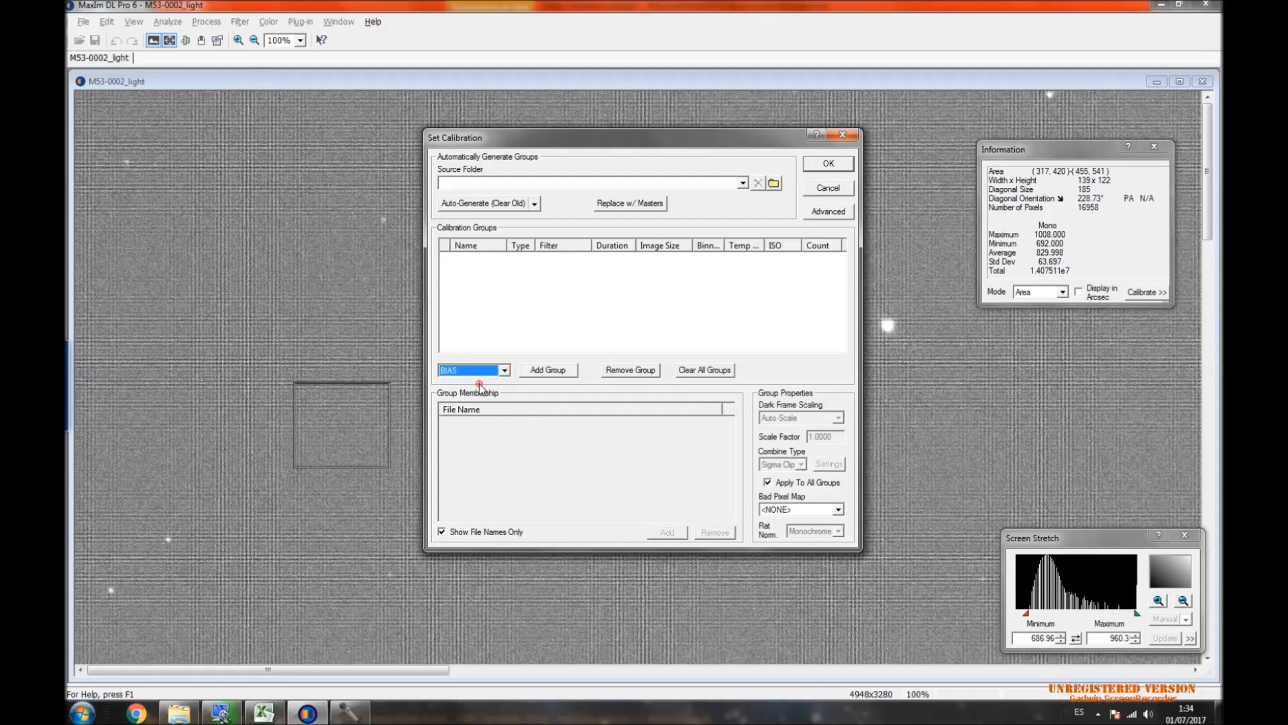
click(548, 370)
Load Bias-0001 through Bias-0020 from the QHY168C G4_O20 bias folder into the BIAS group.
click(667, 530)
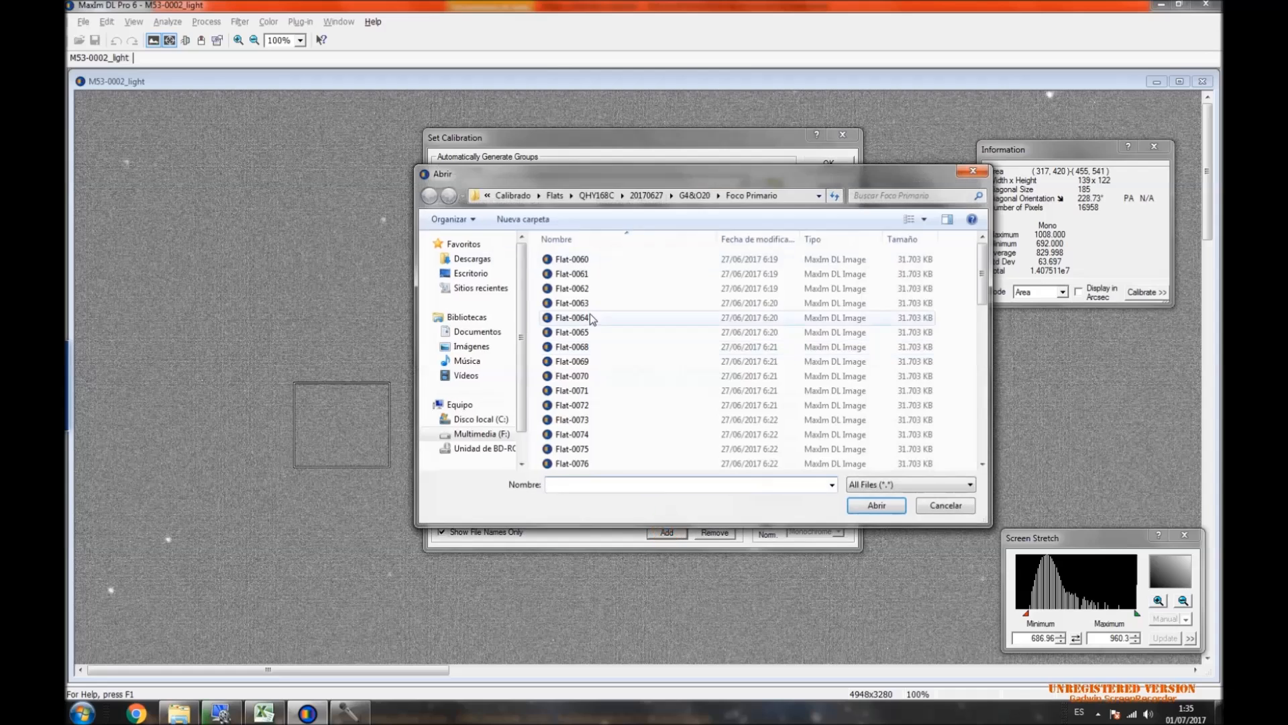
click(524, 195)
double_click(590, 259)
double_click(590, 275)
double_click(581, 262)
click(580, 261)
scroll(597, 363, down, 2)
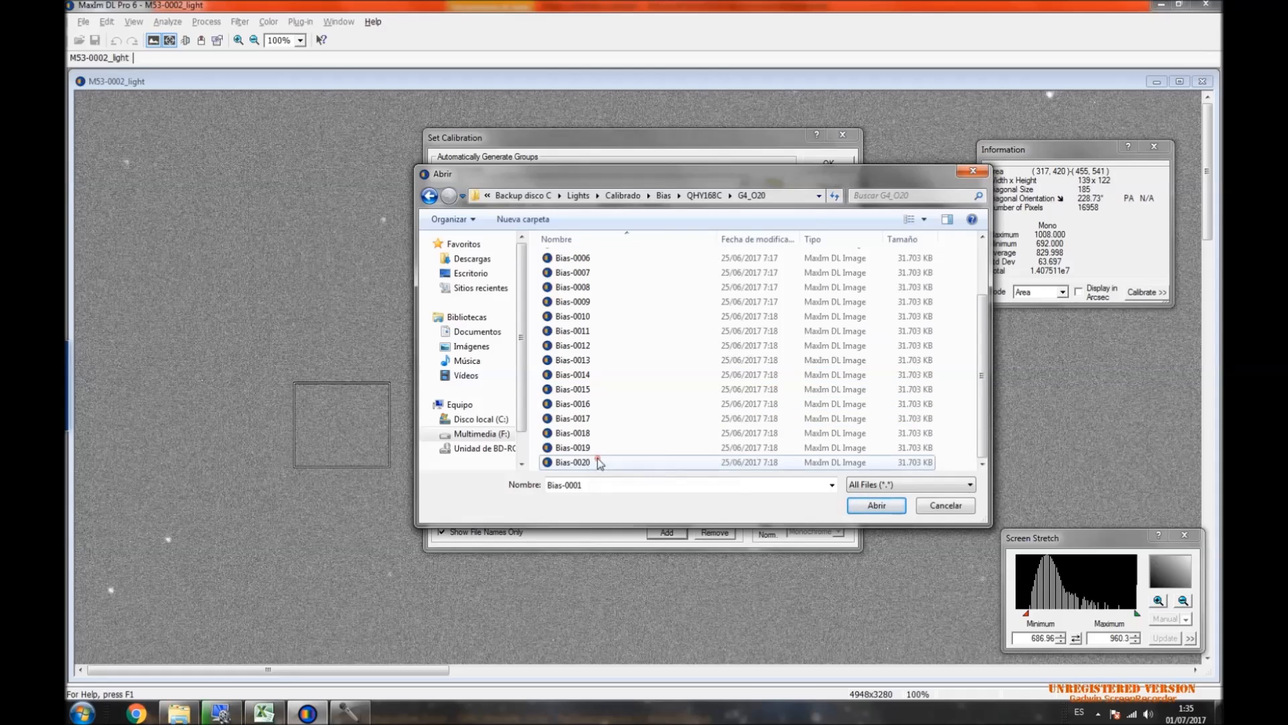
shift+click(572, 462)
key(Return)
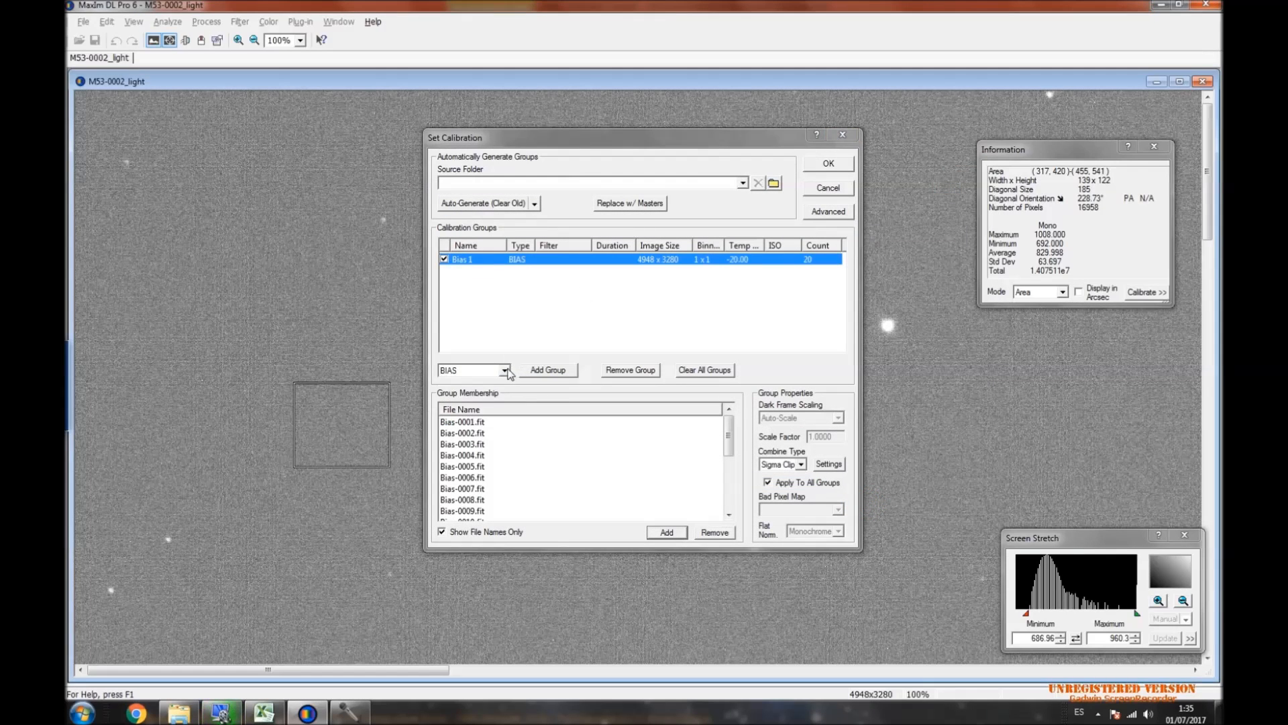
Add a DARK group to the calibration groups.
click(504, 371)
click(473, 392)
click(549, 370)
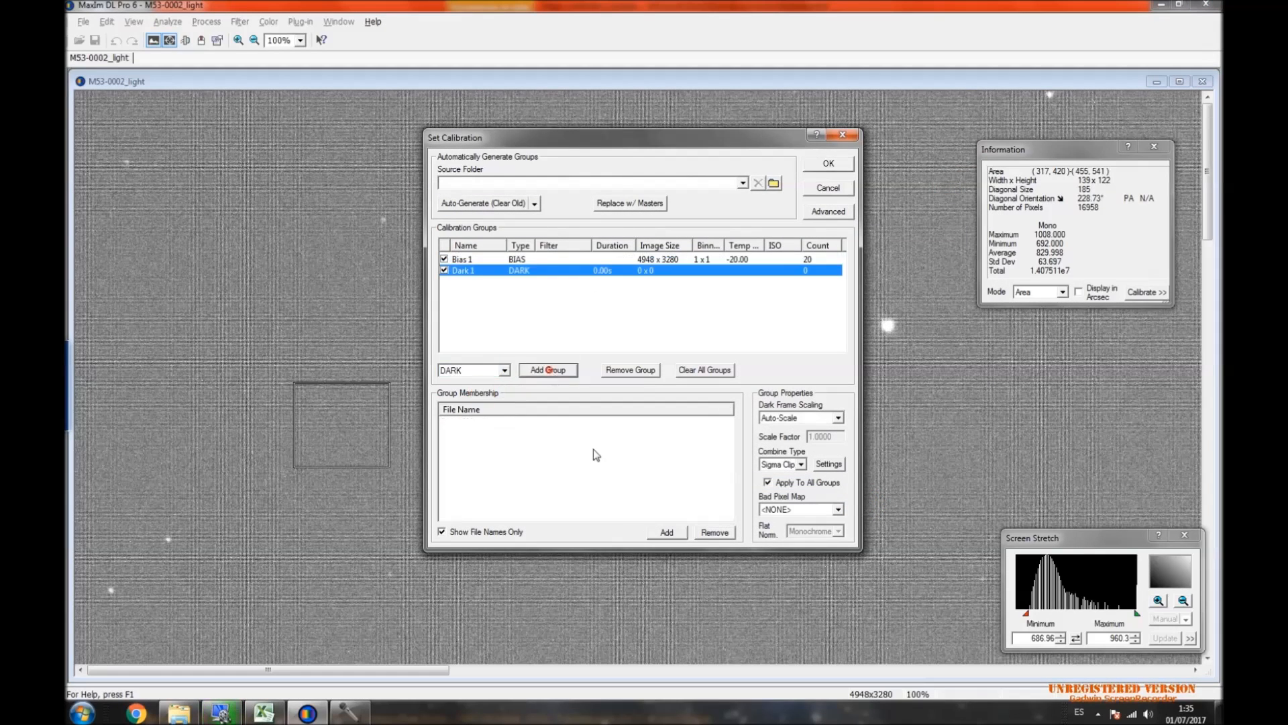
Load Dark-0001_60seg through Dark-0020_60seg from the QHY168C G4_O20 60Seg, -20ºC folder into the DARK group.
click(667, 532)
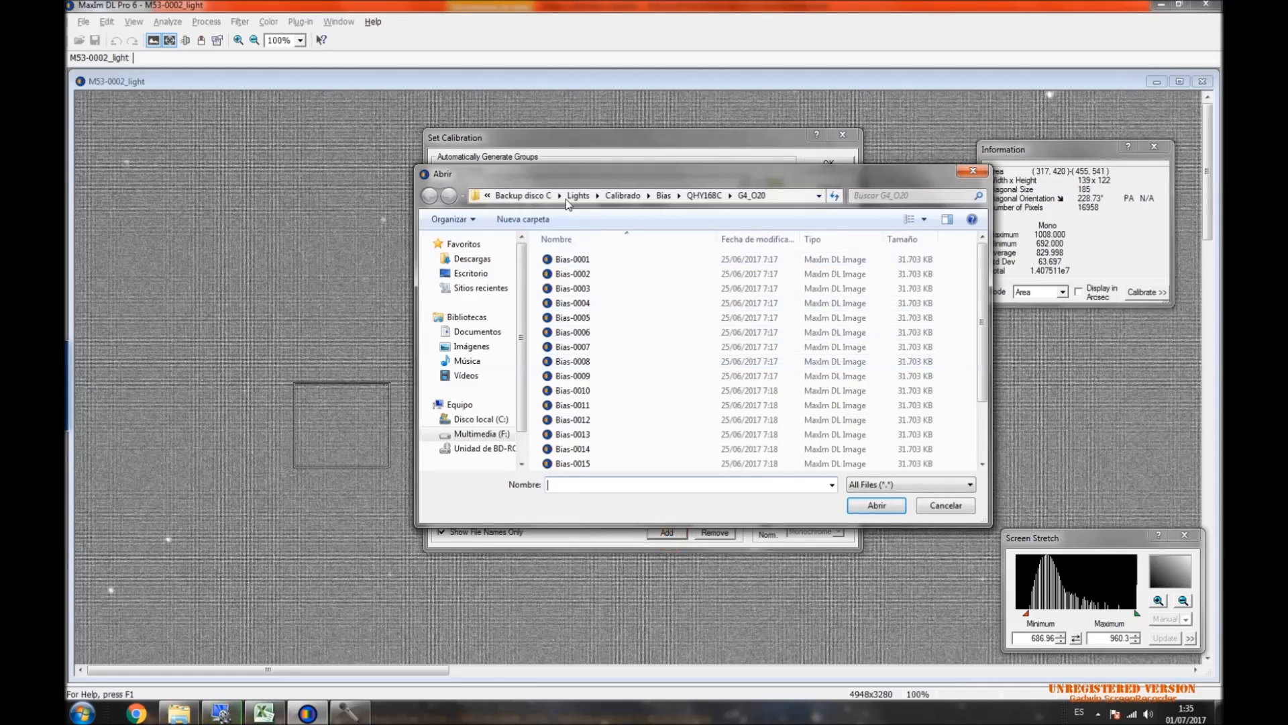
click(622, 196)
double_click(567, 273)
double_click(583, 274)
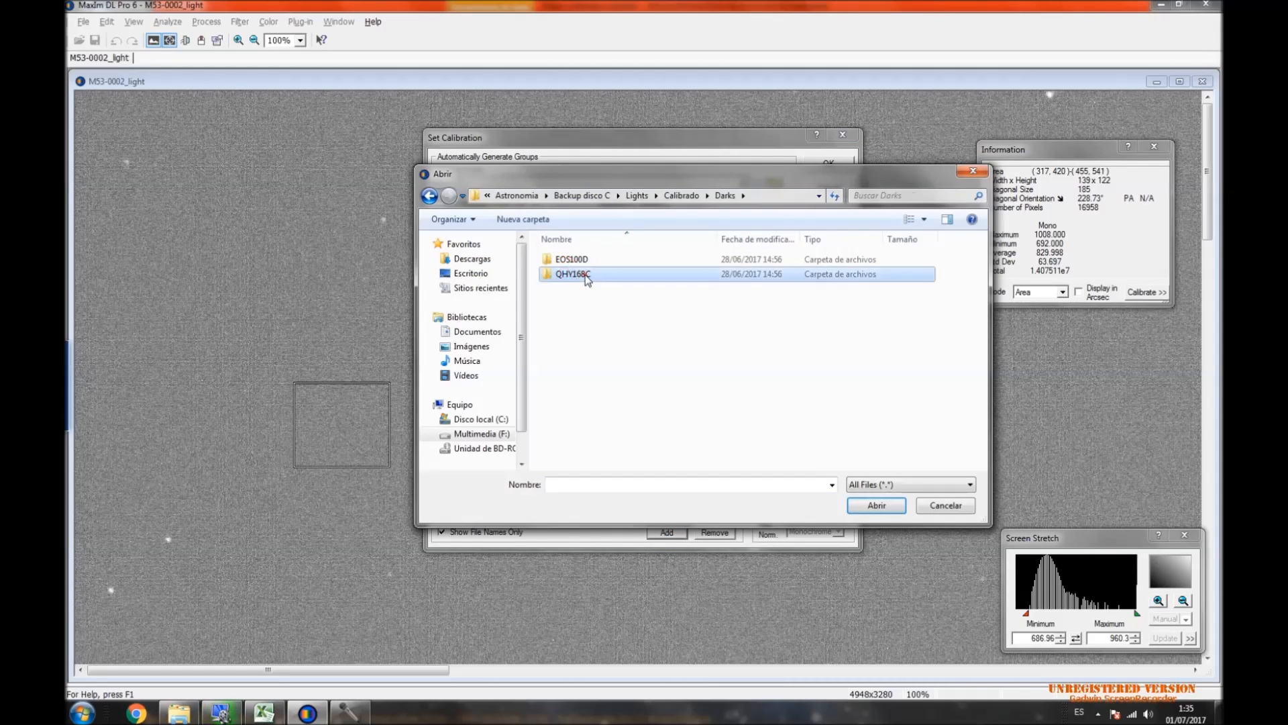
double_click(584, 262)
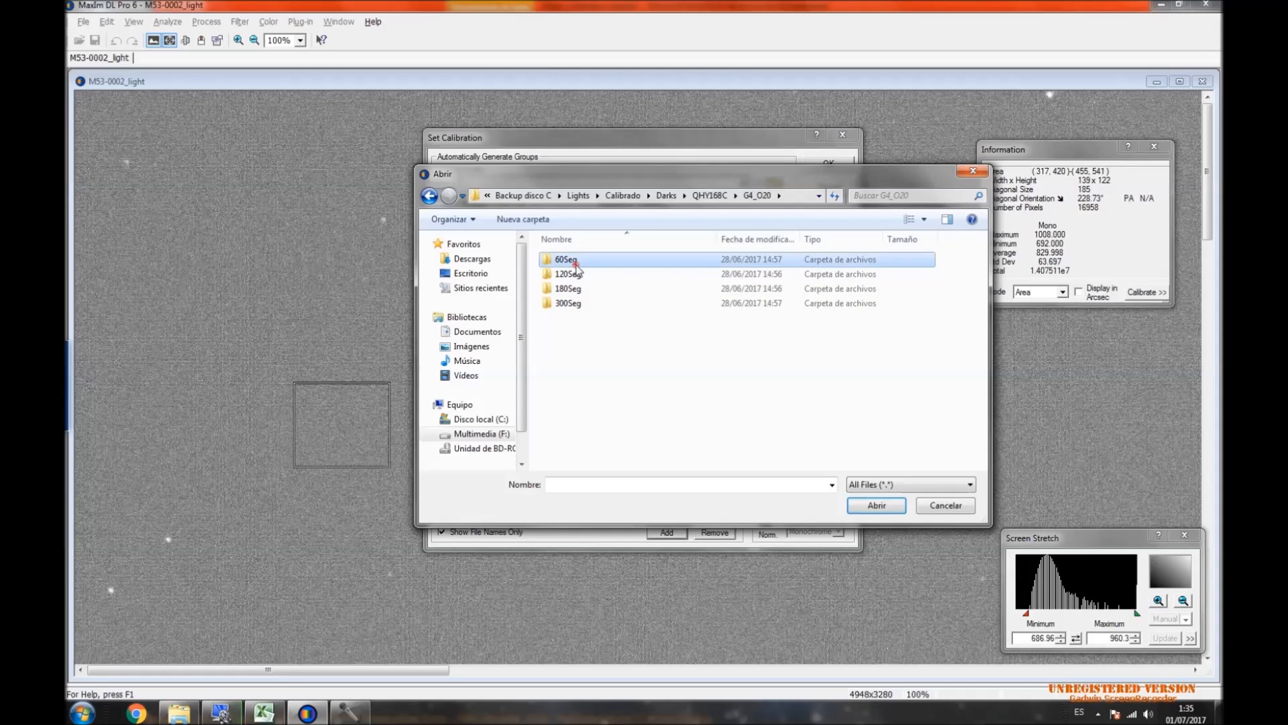
double_click(573, 258)
double_click(578, 260)
click(581, 261)
scroll(581, 262, down, 2)
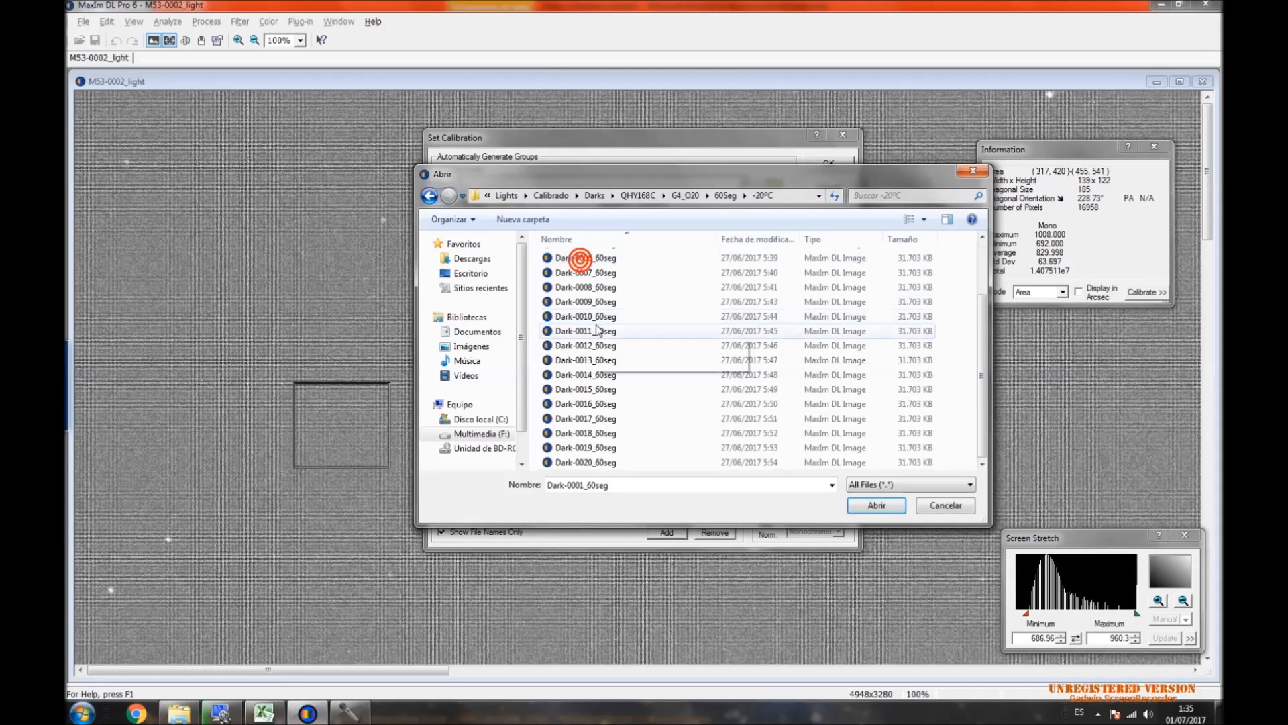
shift+click(608, 463)
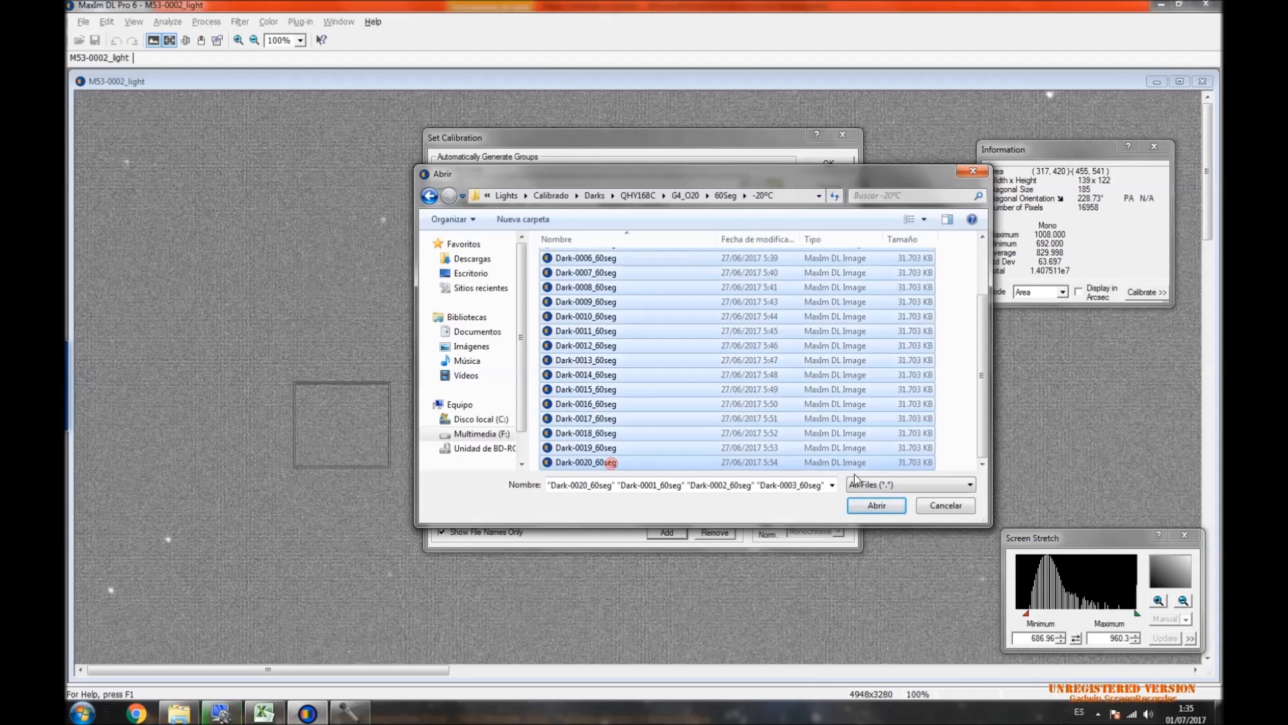
click(876, 506)
Add a FLAT group to the calibration groups.
click(503, 371)
click(481, 398)
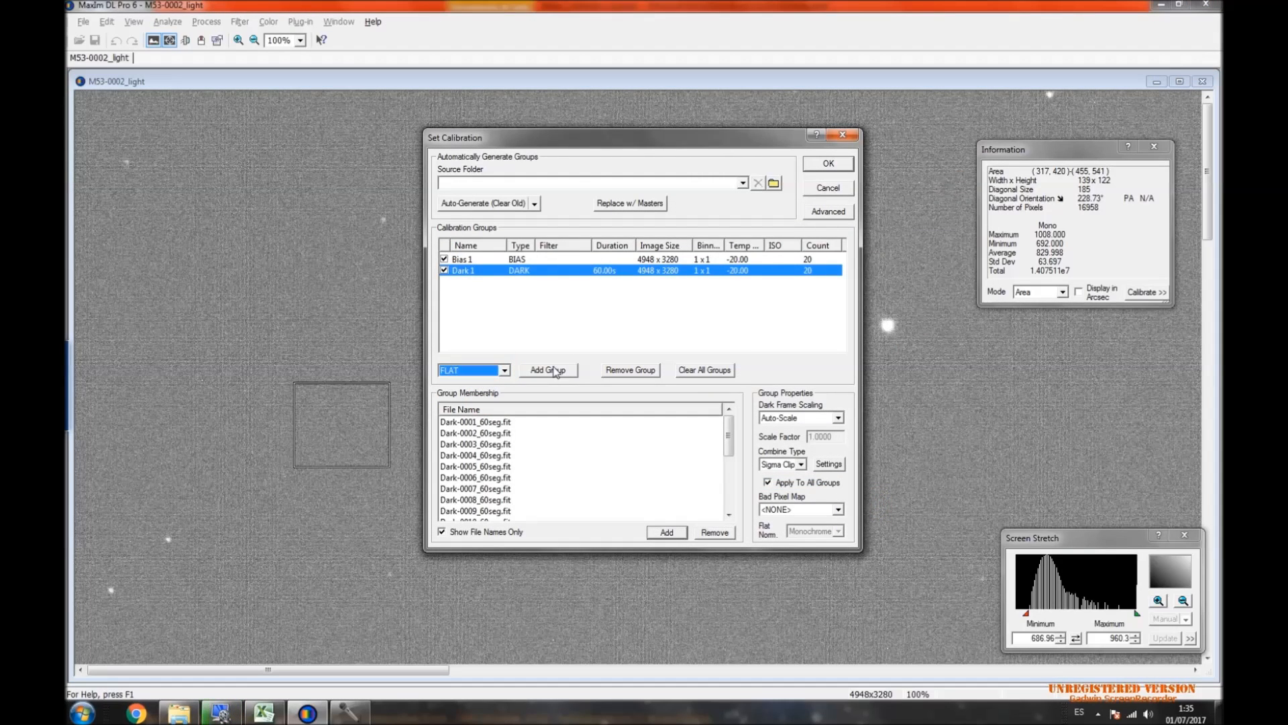
click(554, 371)
Load Flat-0060 through Flat-0150 from the QHY168C 20170627 G4&O20 Foco Primario flats folder into the FLAT group.
click(674, 532)
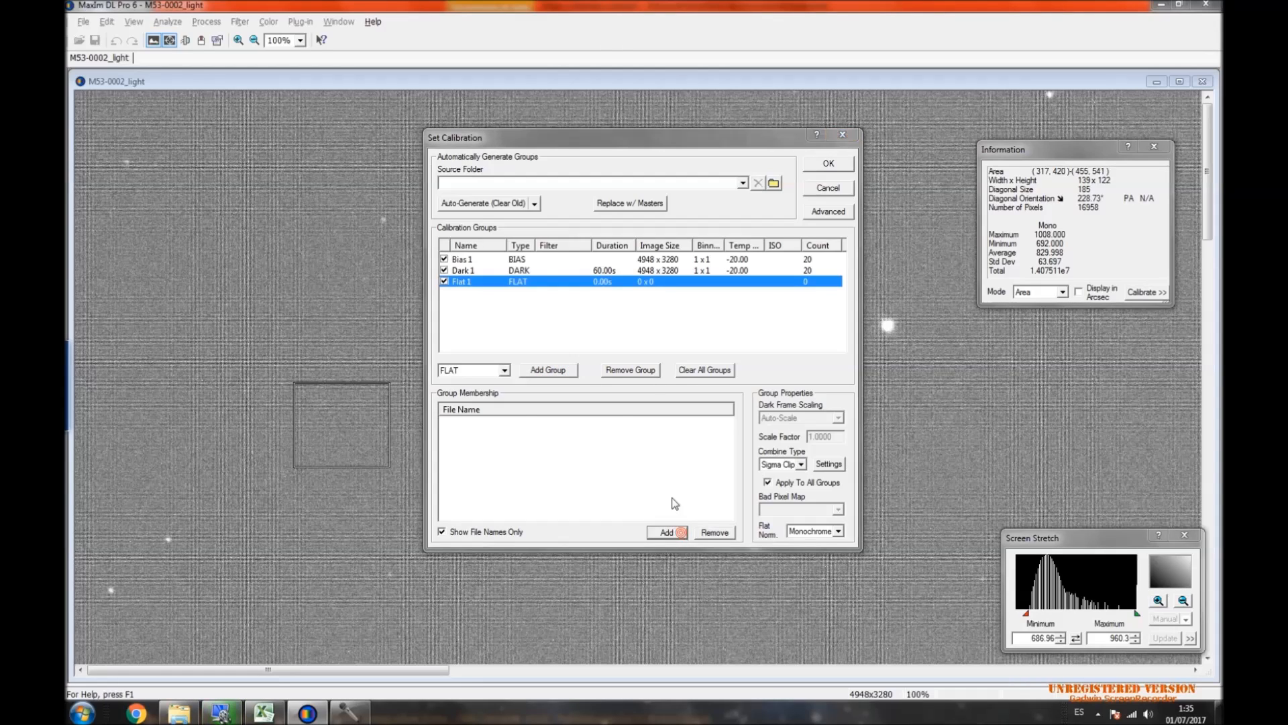
click(551, 195)
click(566, 289)
double_click(569, 294)
double_click(567, 260)
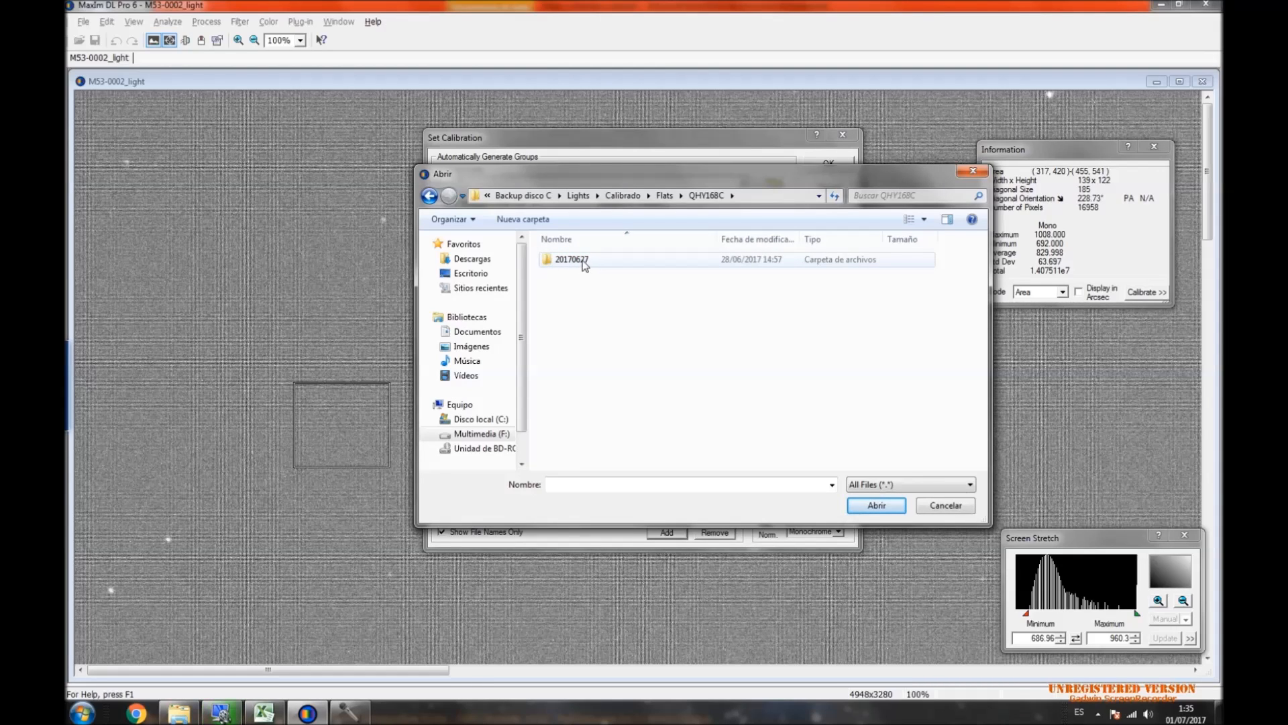
double_click(572, 259)
double_click(581, 260)
double_click(583, 260)
click(575, 260)
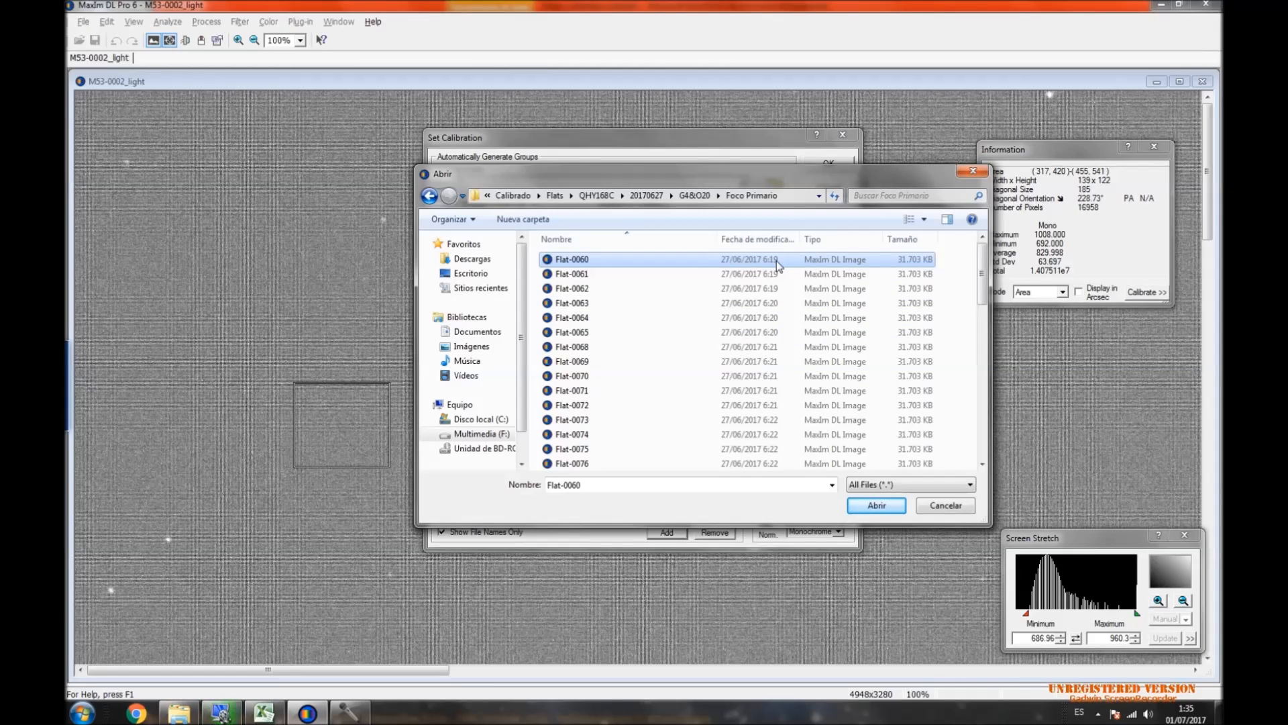
scroll(777, 275, down, 10)
scroll(770, 303, down, 5)
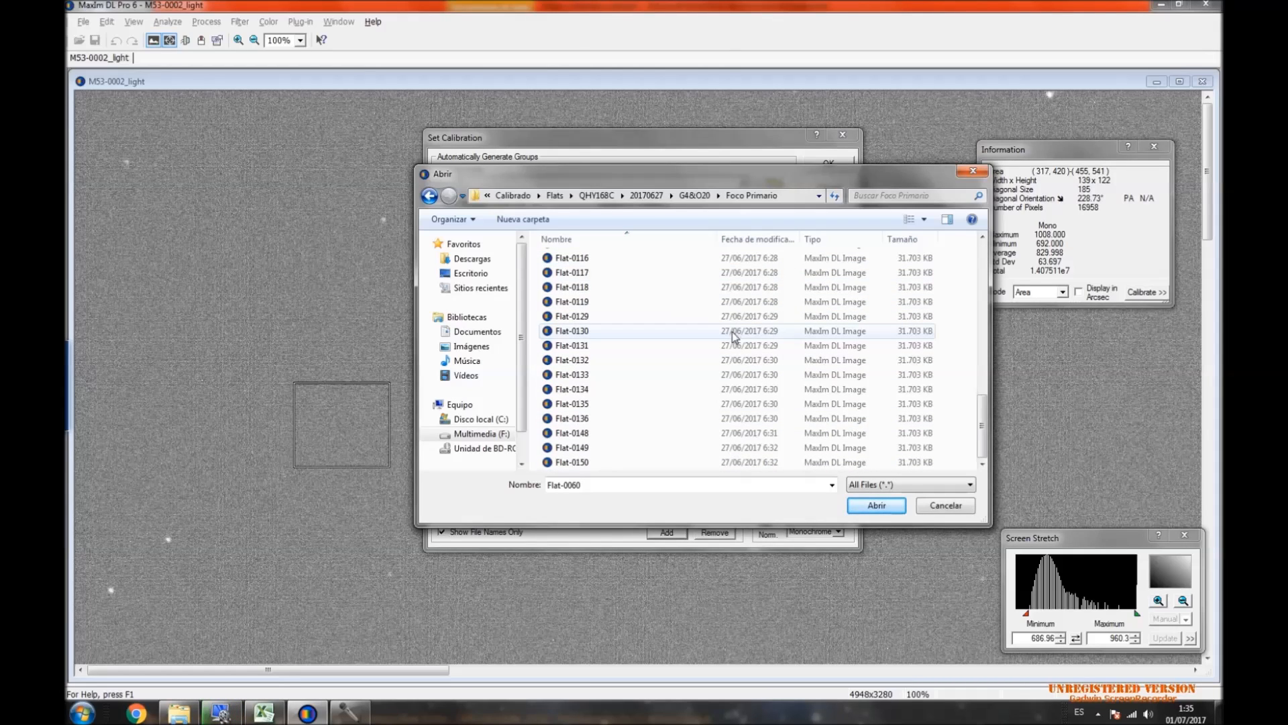
scroll(733, 322, up, 15)
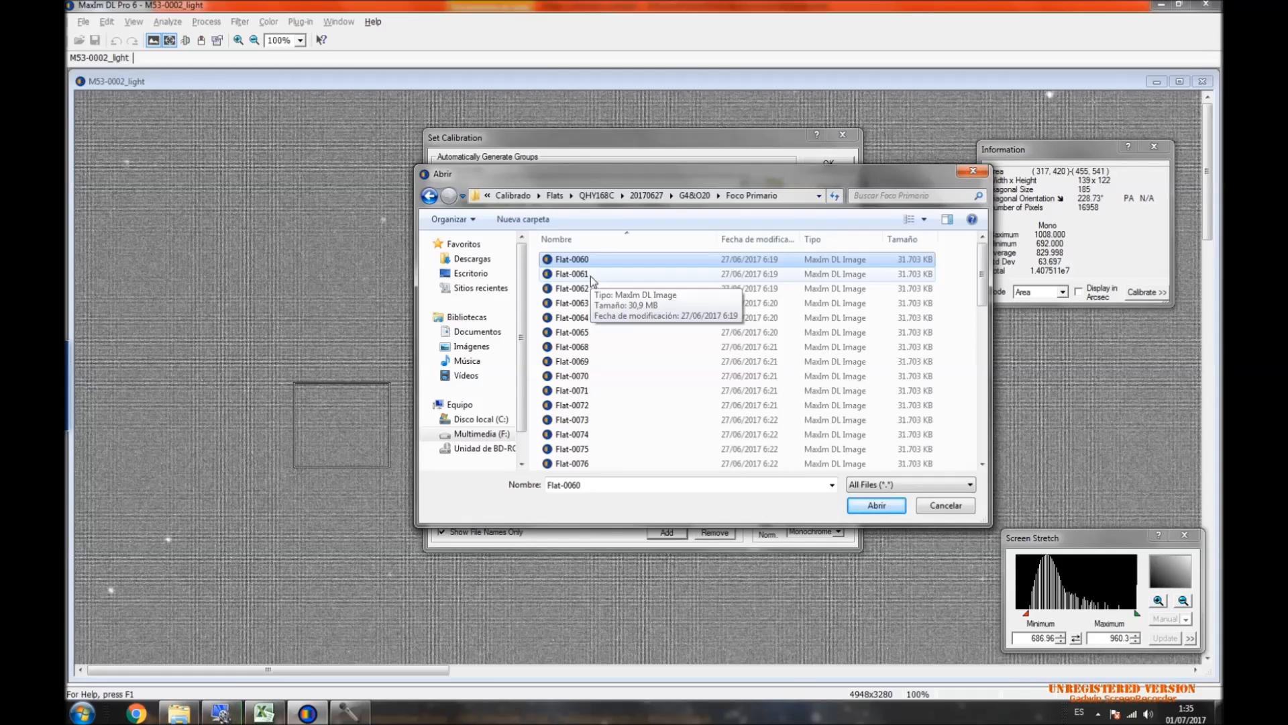
scroll(591, 277, down, 15)
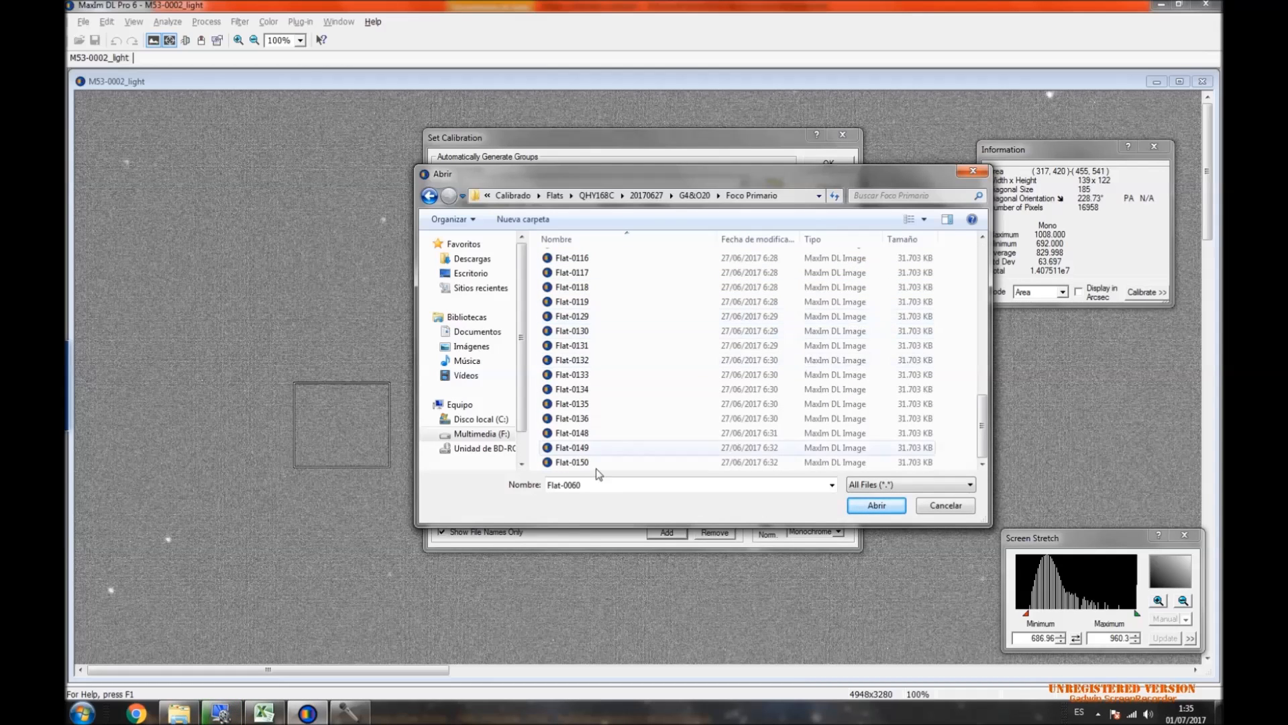
shift+click(590, 456)
click(879, 505)
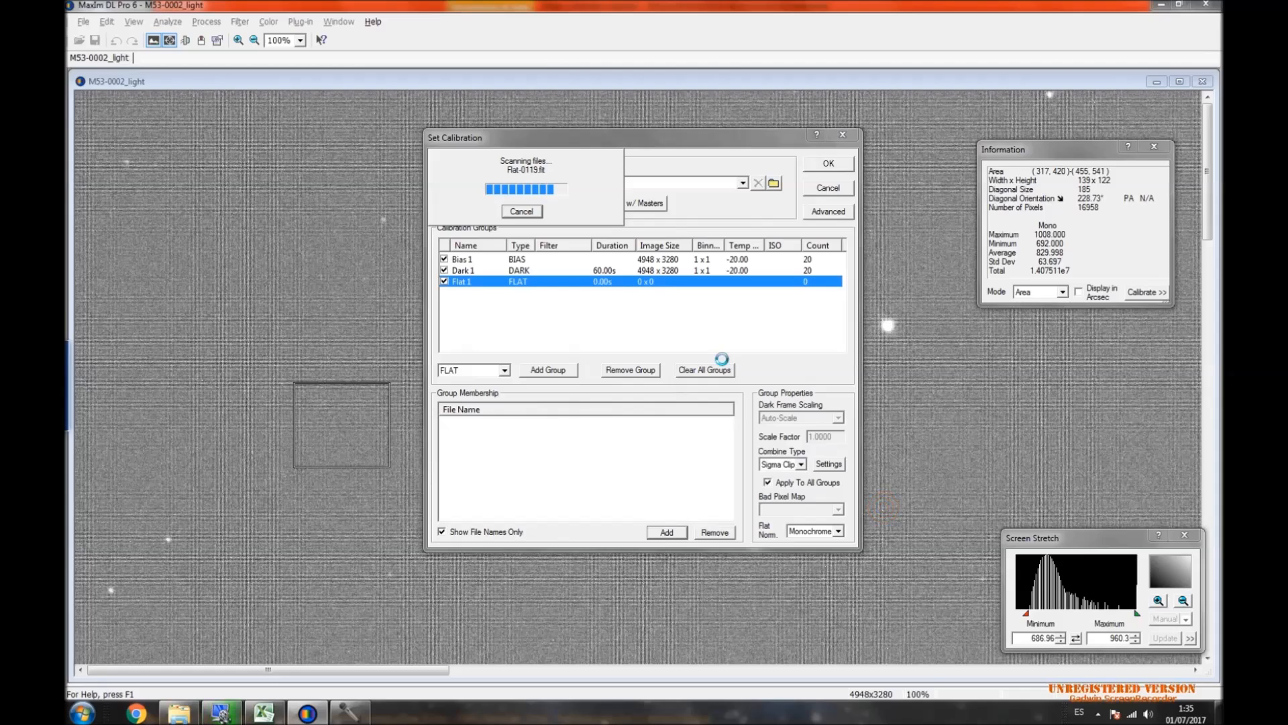
Exclude the Flat 1 group, set the combine type of all groups to Average, and accept the bias and dark calibration settings.
click(444, 281)
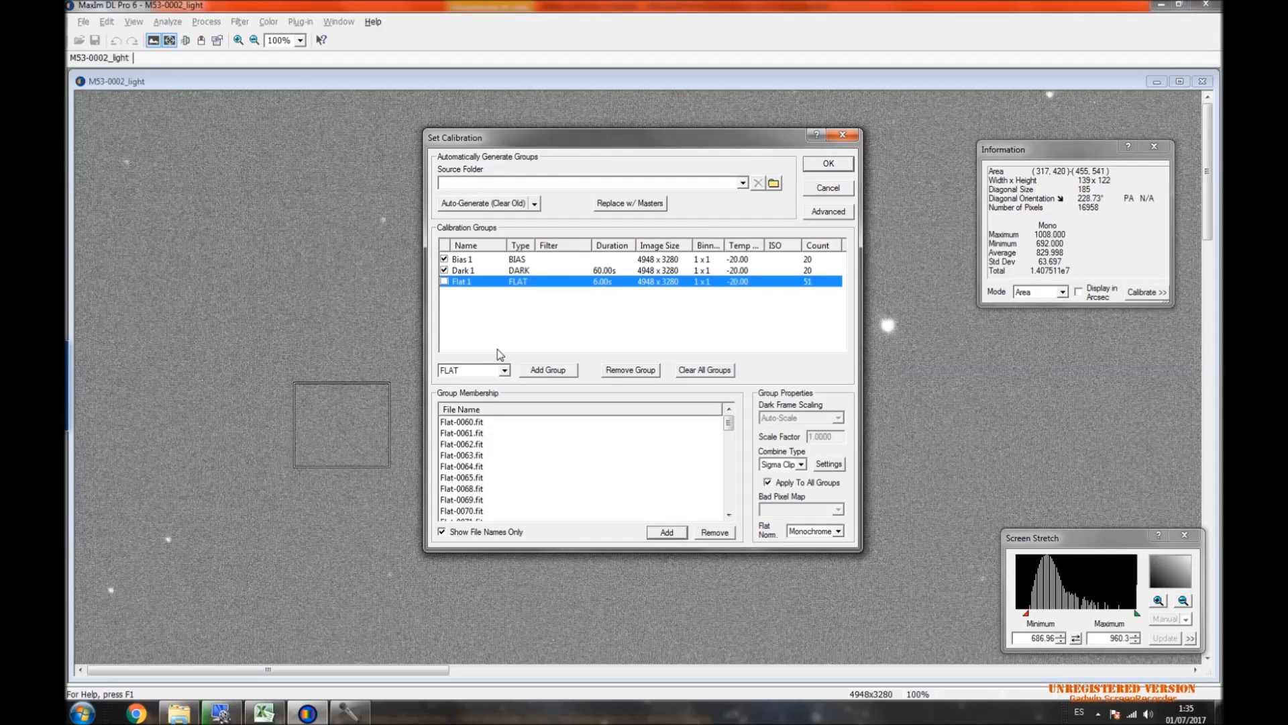
click(802, 467)
click(780, 475)
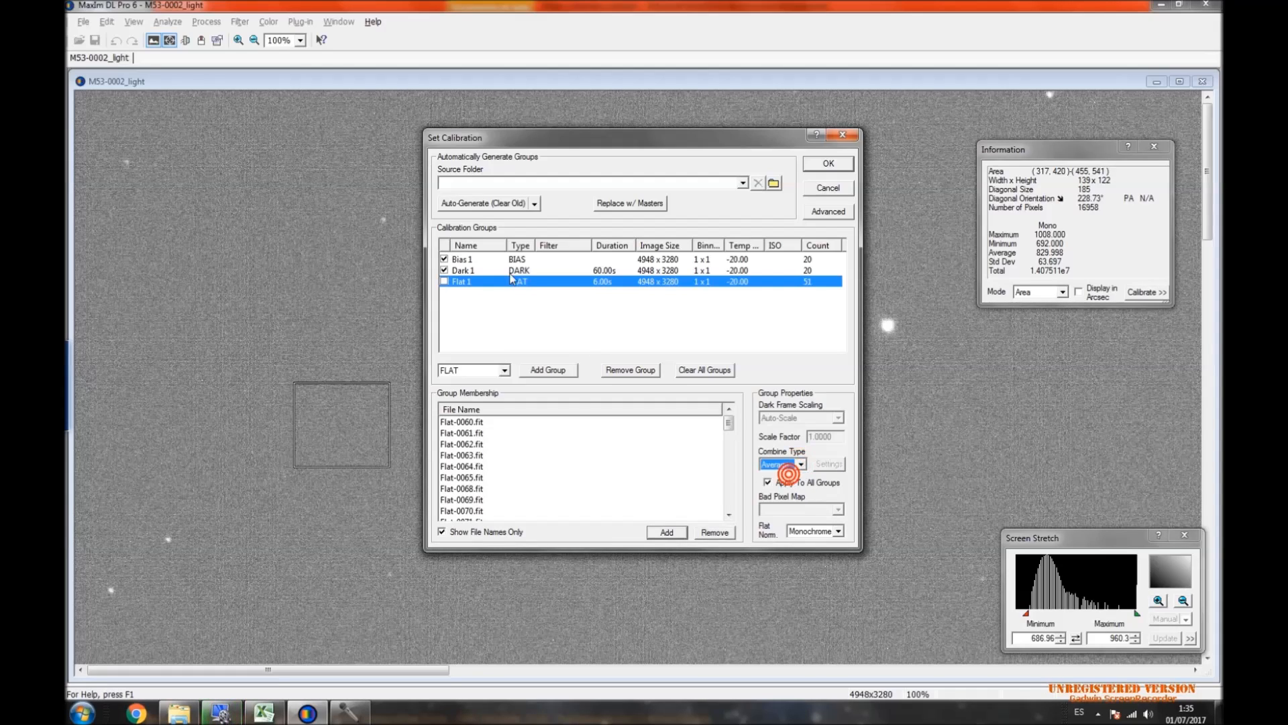
click(828, 212)
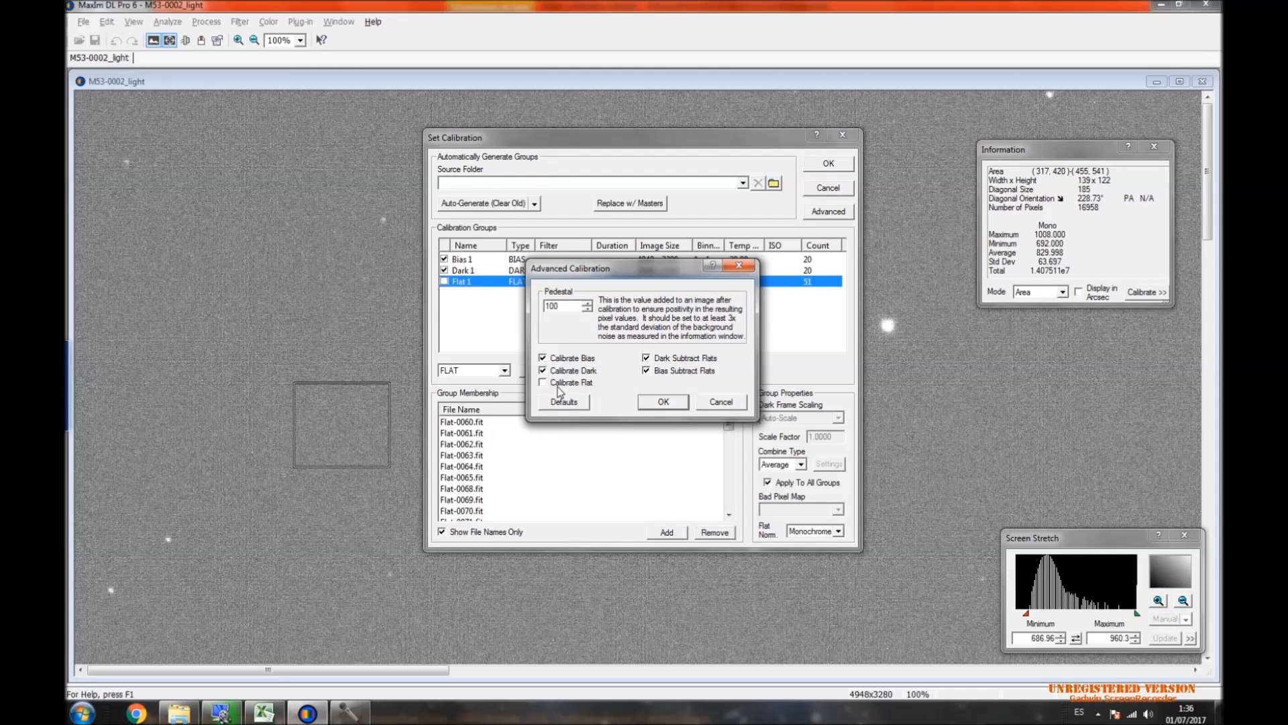
click(662, 402)
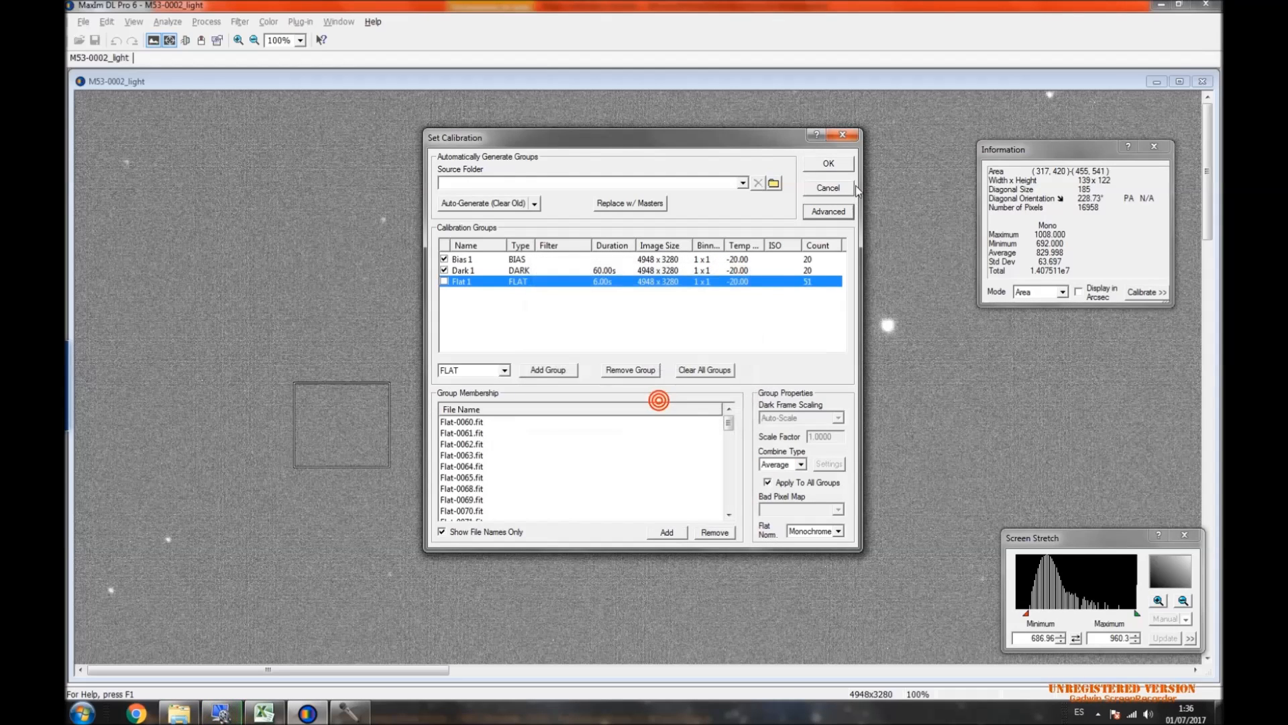
click(830, 163)
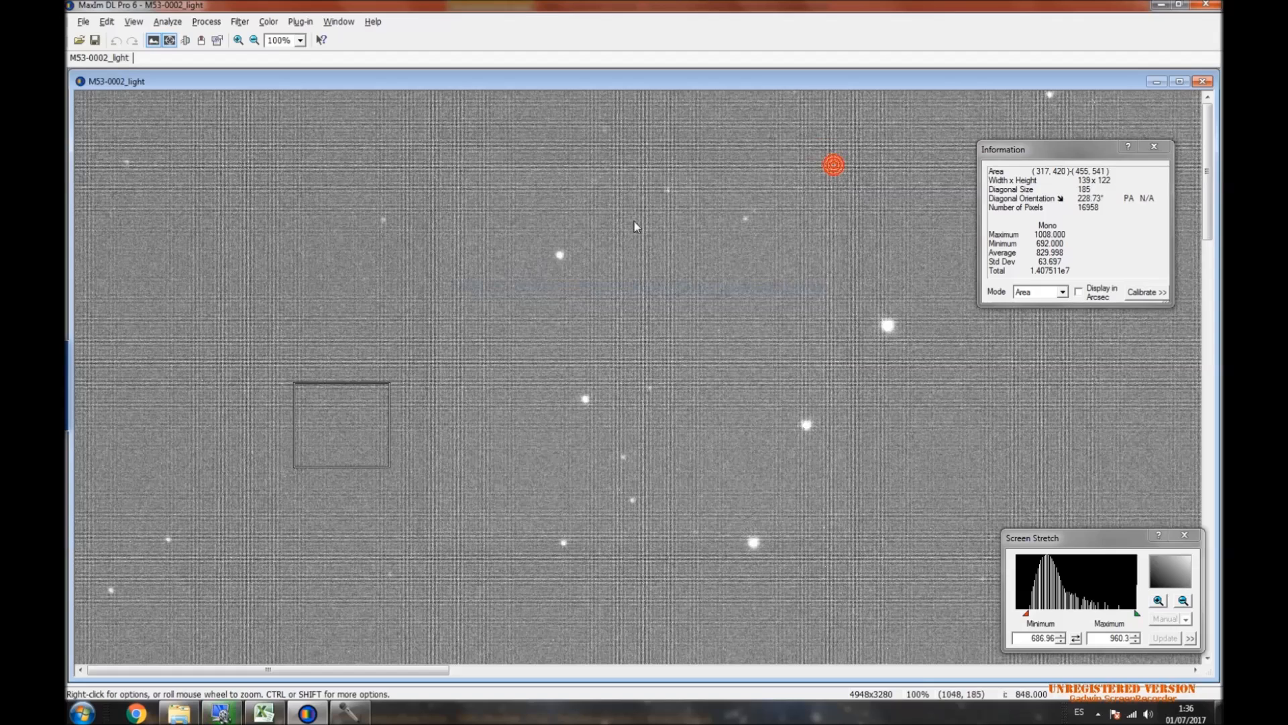
Calibrate the M53-0002_light image with the bias and dark groups.
click(206, 22)
click(211, 34)
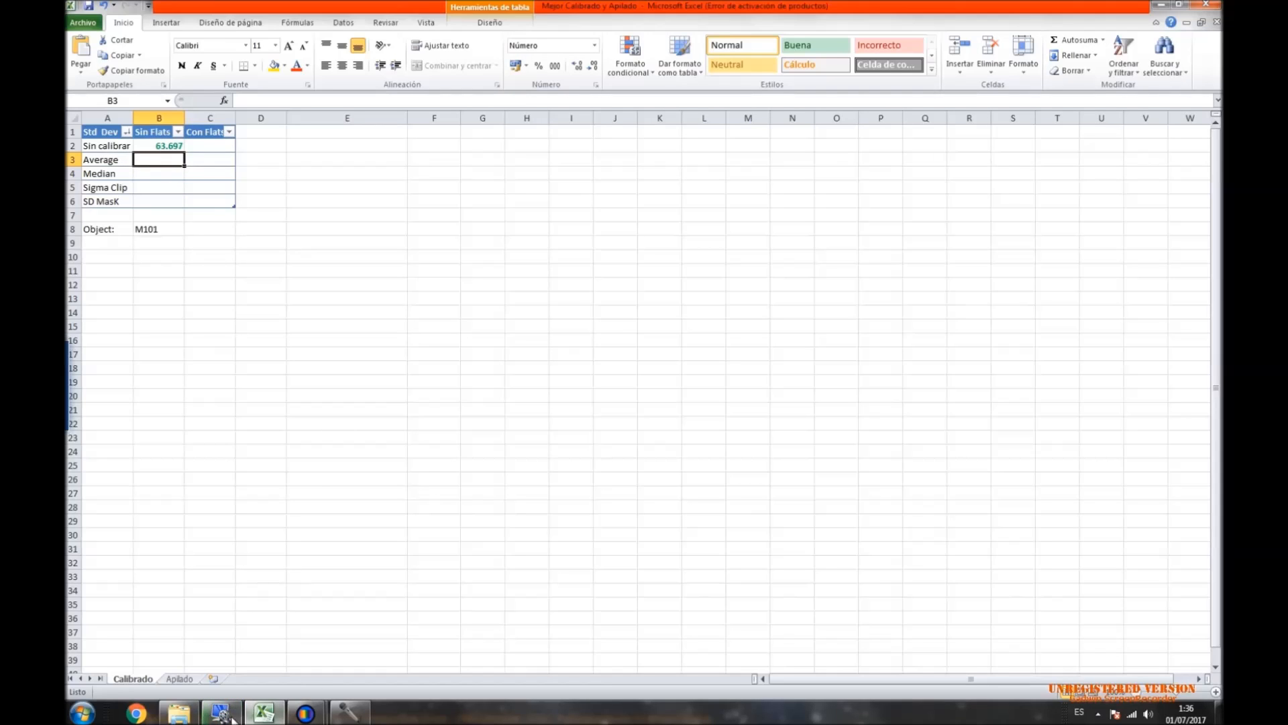
mouse_move(223, 717)
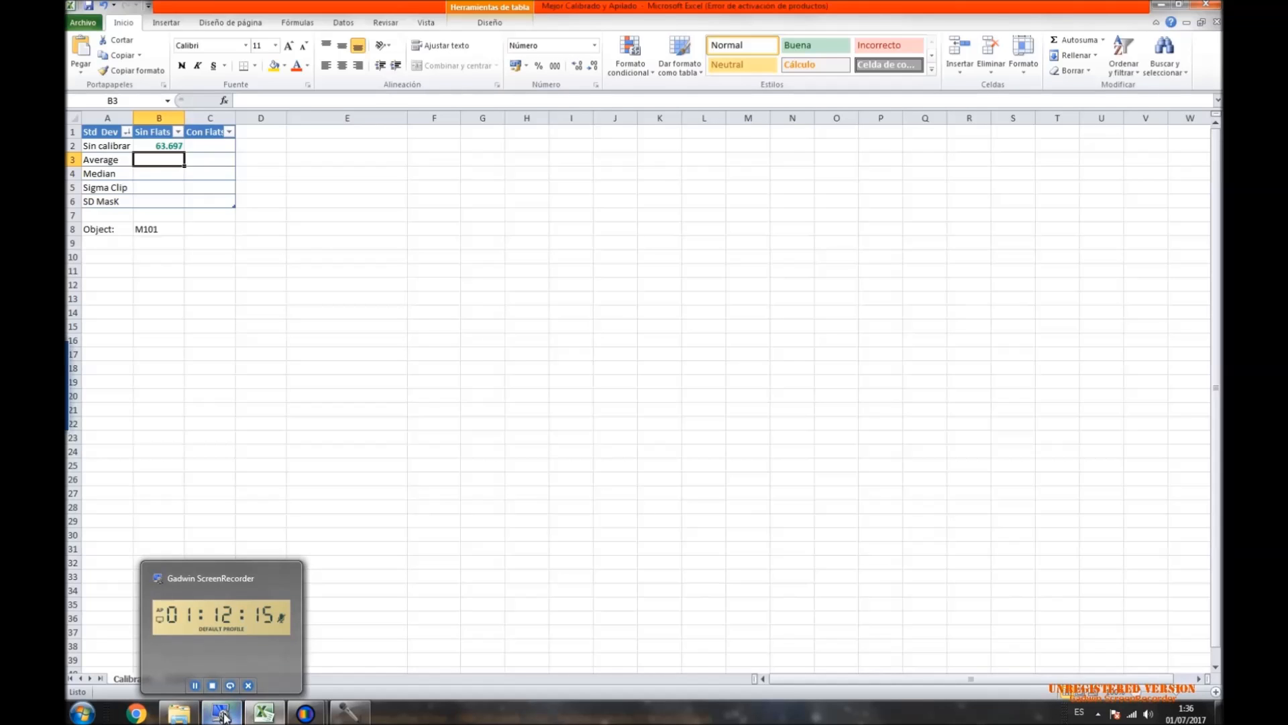
mouse_move(349, 716)
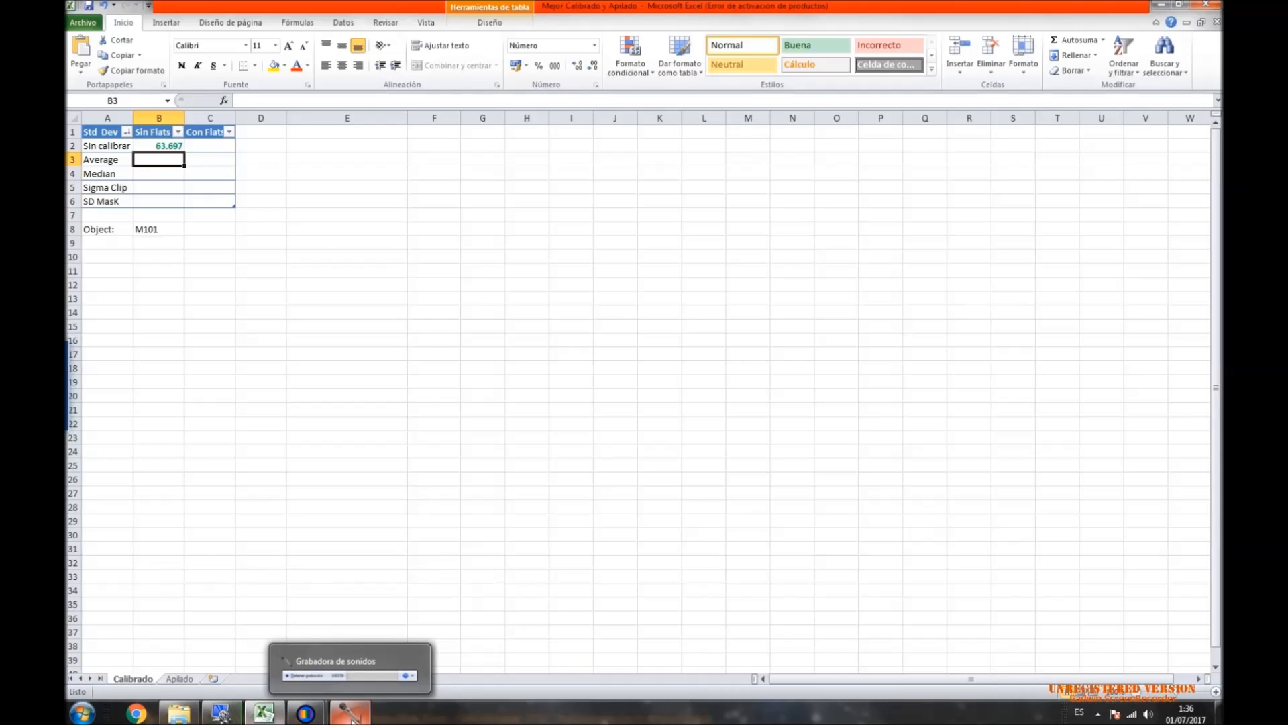
click(354, 715)
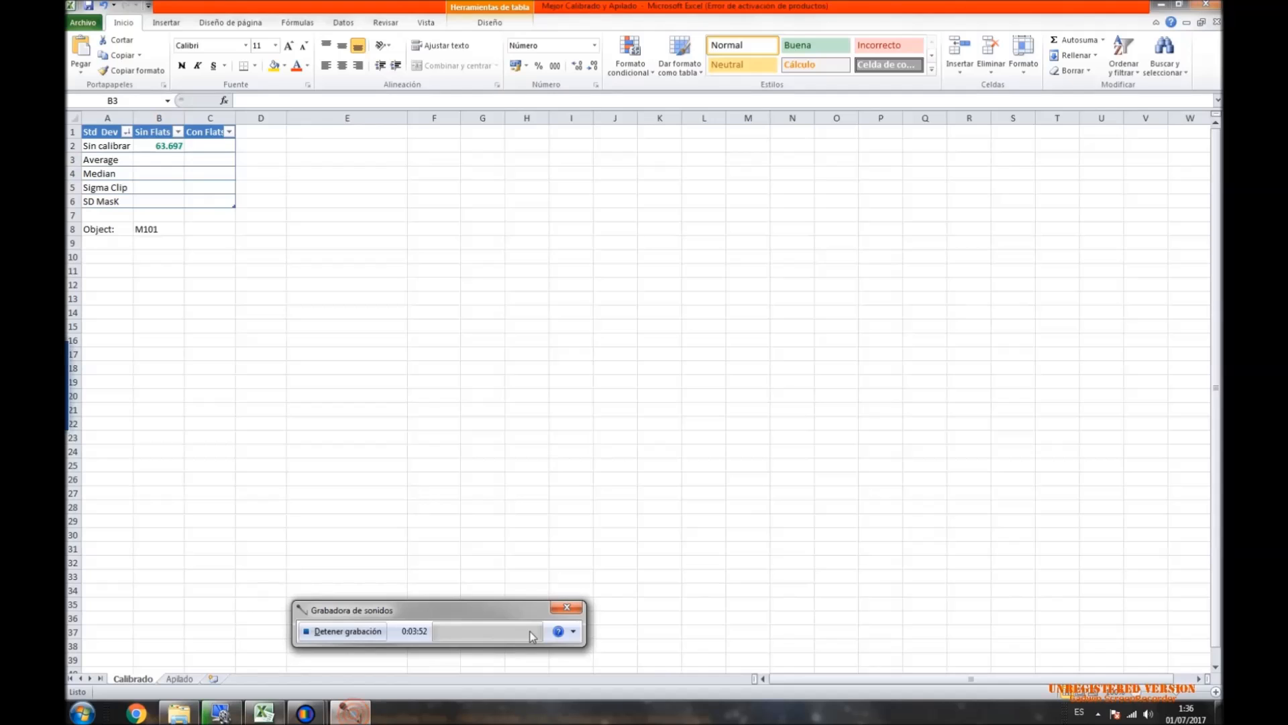
mouse_move(306, 713)
click(234, 584)
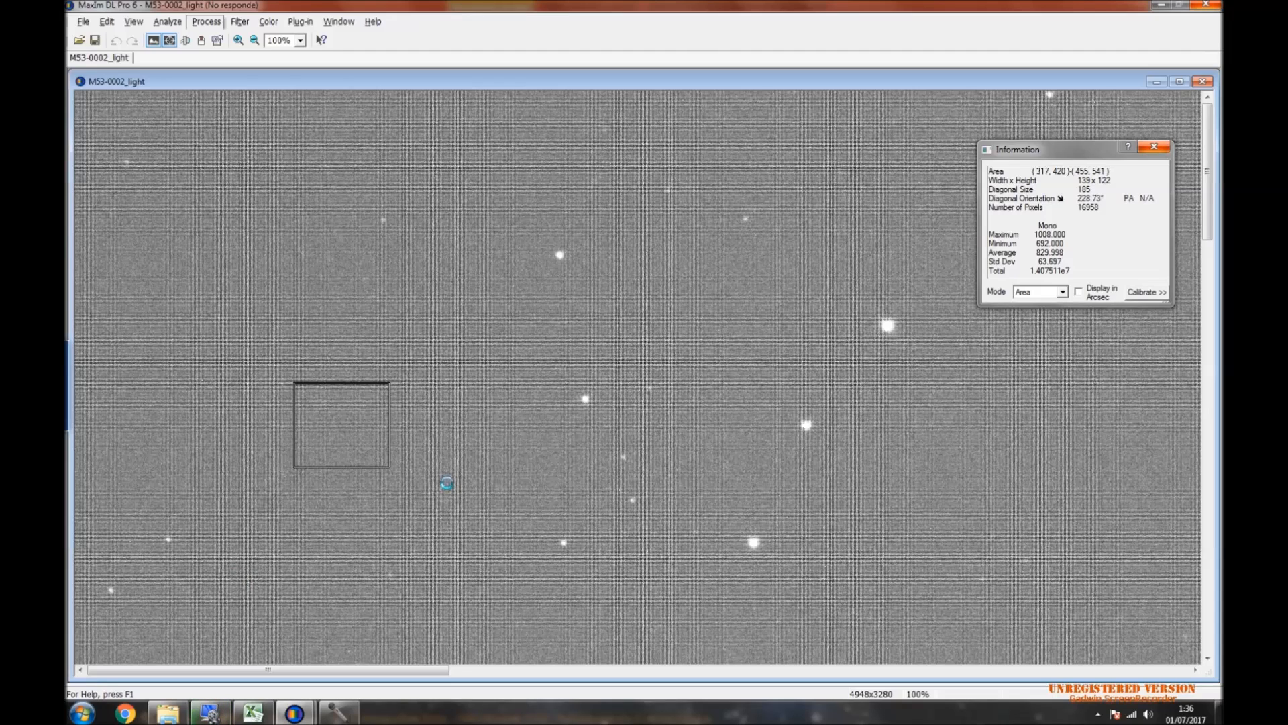
click(339, 714)
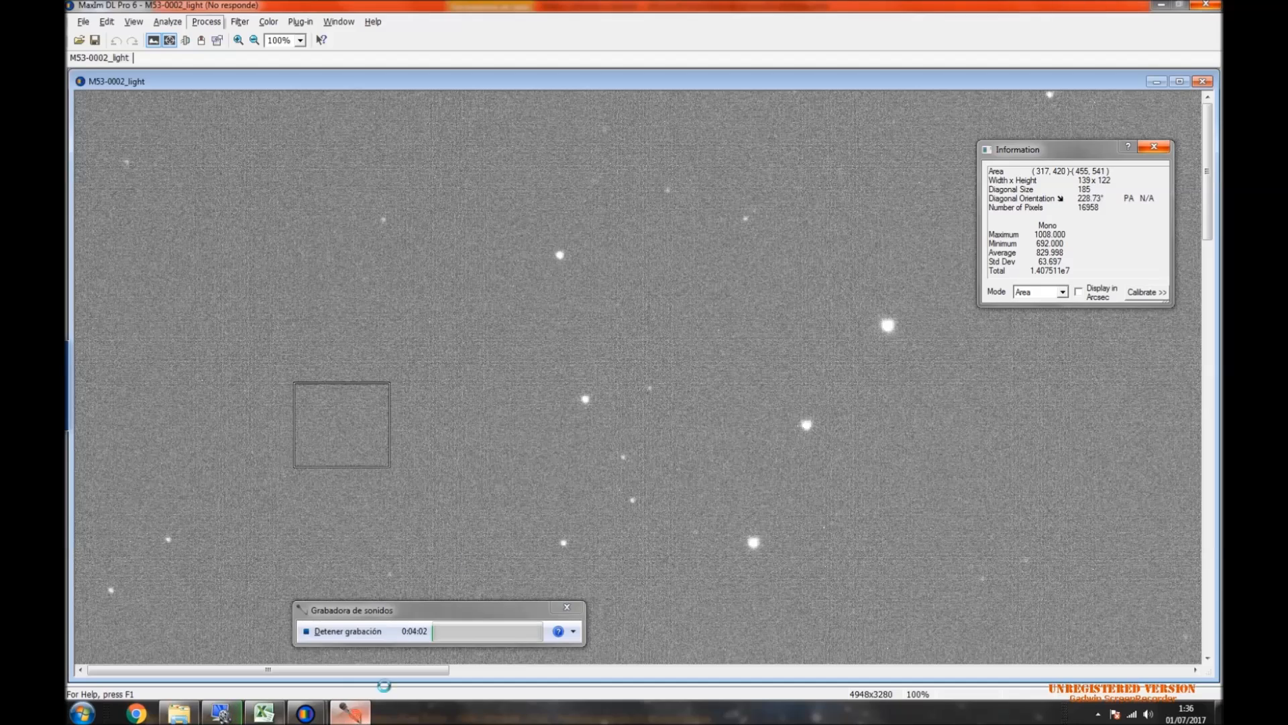
mouse_move(311, 713)
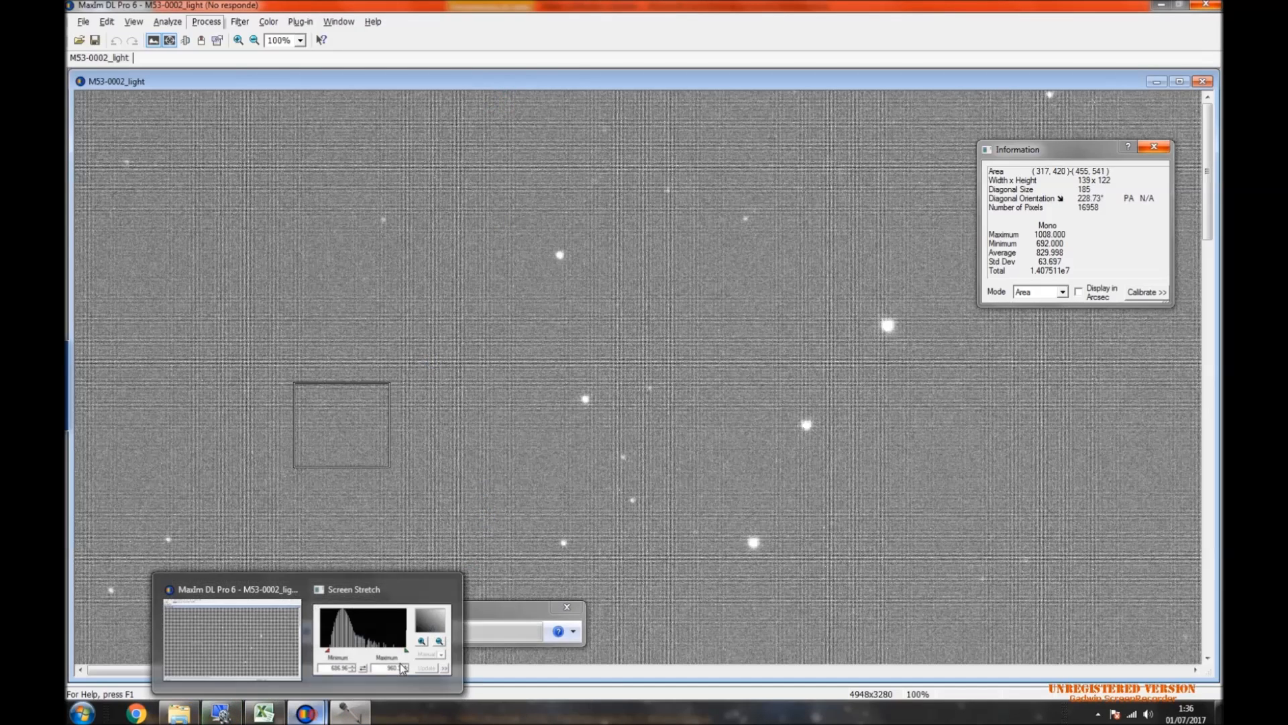
click(398, 585)
drag(504, 611, 598, 698)
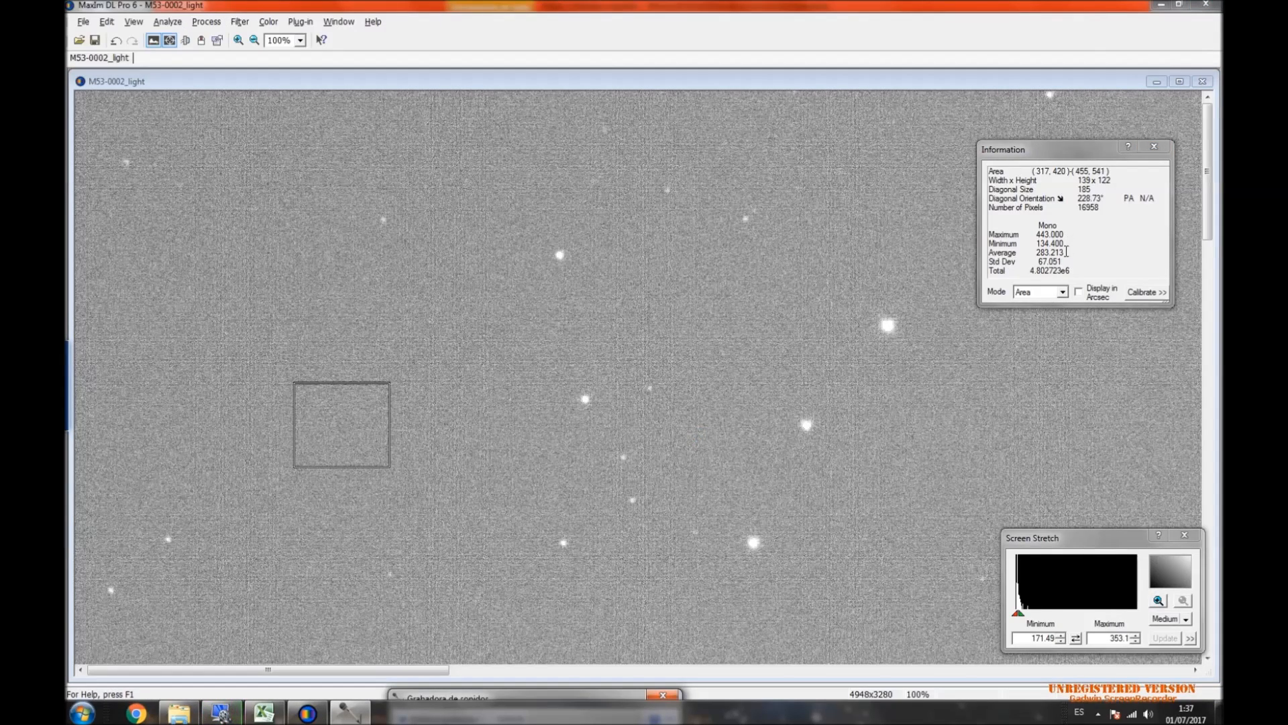
Copy the selected area's standard deviation into the Average row of the Sin Flats column in the Excel sheet.
click(1039, 262)
click(1039, 261)
drag(1038, 261, 1065, 261)
key(ctrl+c)
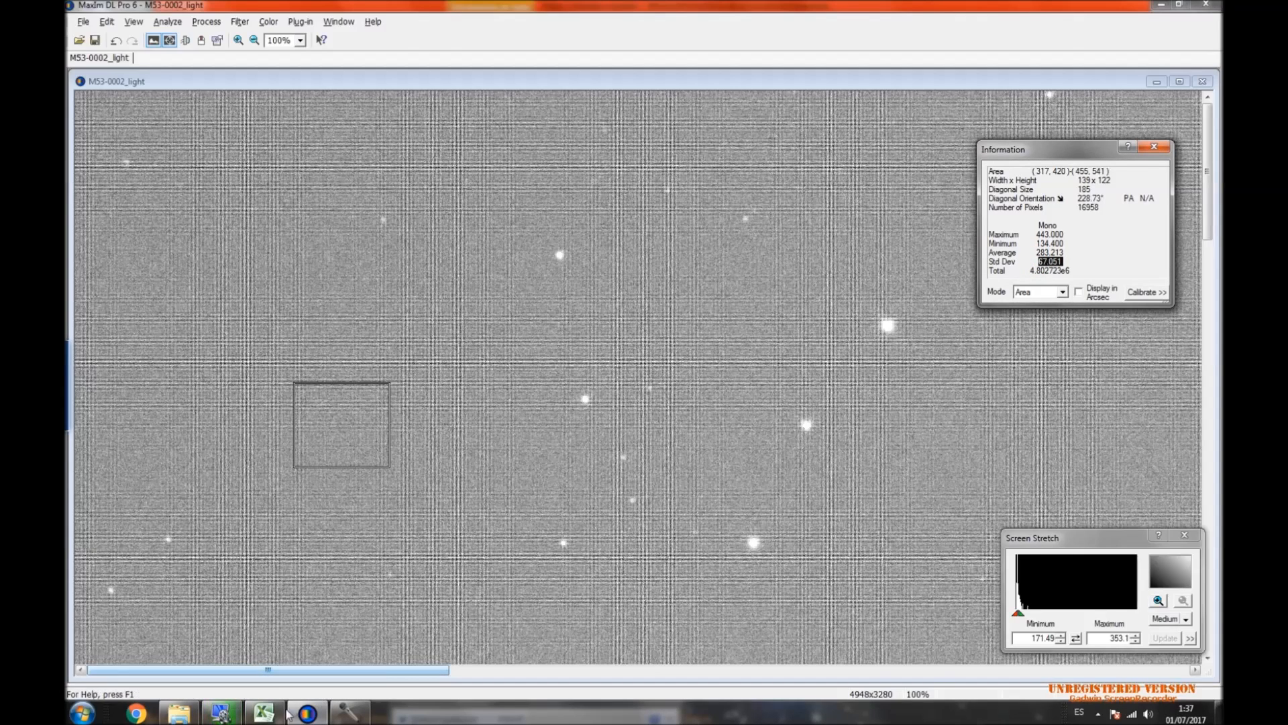
key(alt+Tab)
key(ctrl+v)
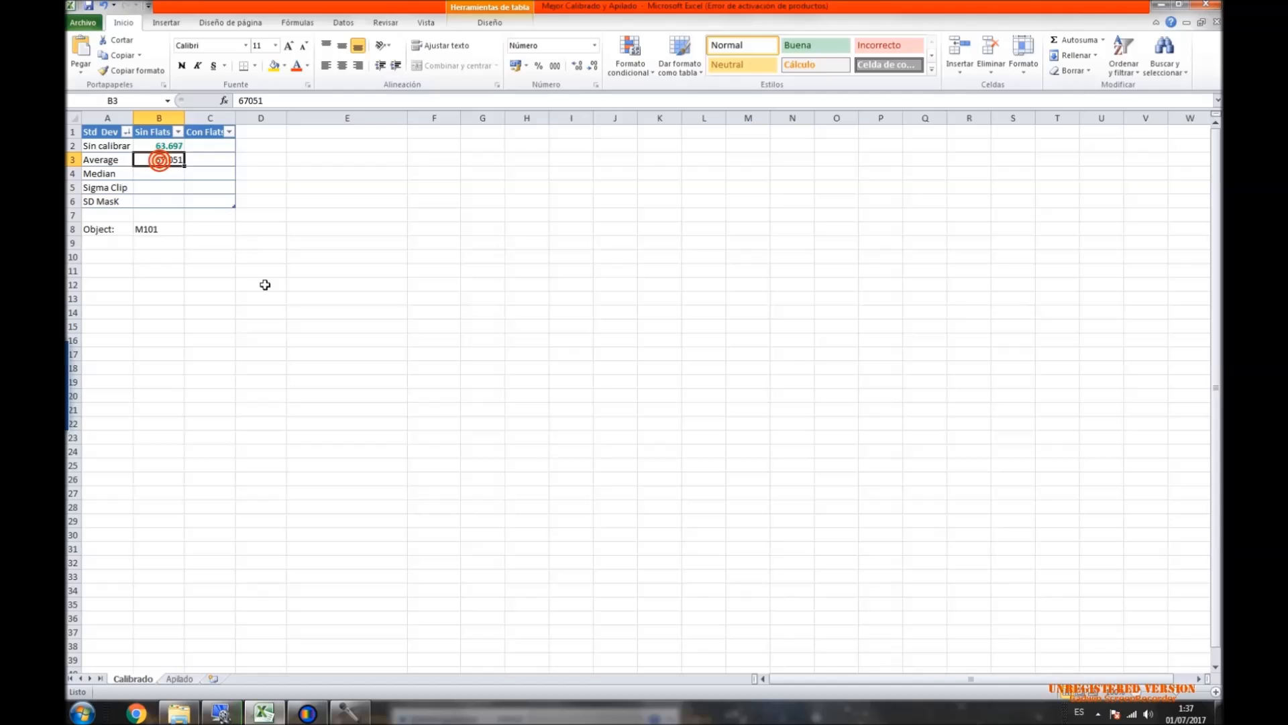
Compare the Sin Flats standard deviations in the Sin calibrar and Average rows.
key(Up)
key(Down)
key(Up)
key(Down)
key(Down)
key(Up)
key(Up)
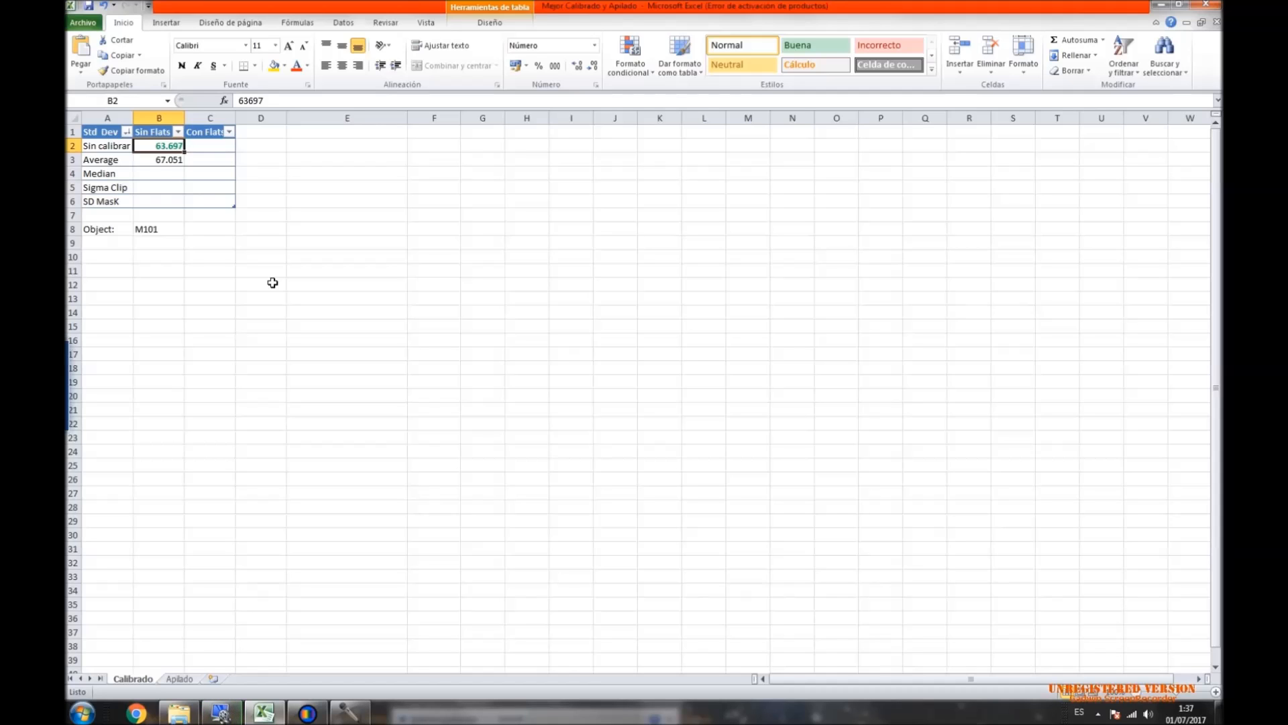
Switch back to MaxIm DL and undo the calibration of the M53-0002_light image.
click(307, 713)
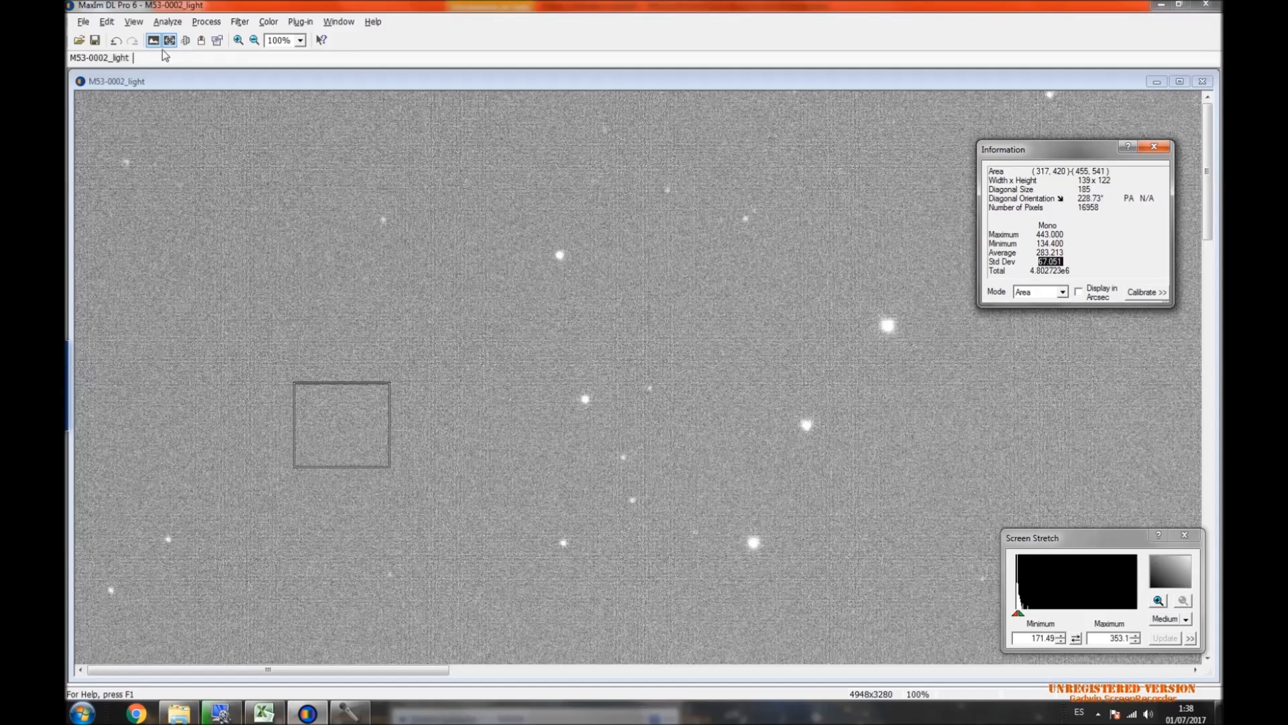
click(116, 42)
Include the Flat 1 group in the calibration setup and enable Calibrate Flat in the advanced calibration options.
click(208, 21)
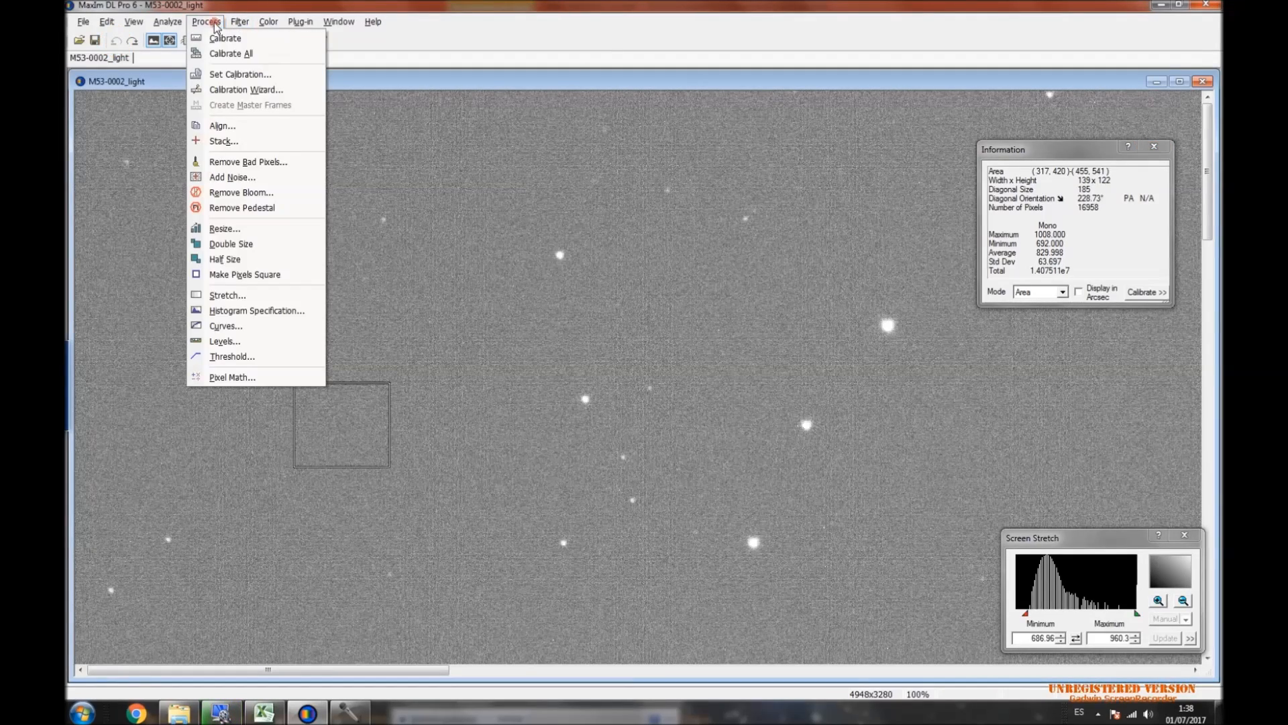
click(238, 74)
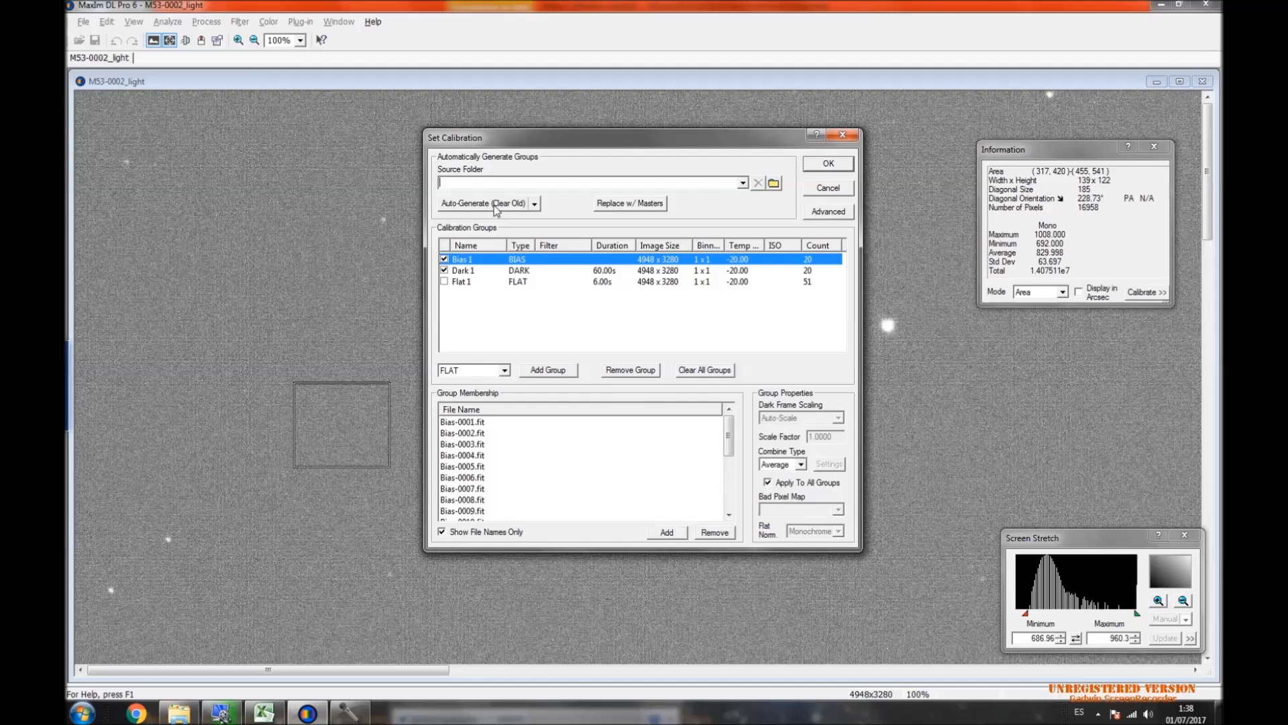
click(443, 281)
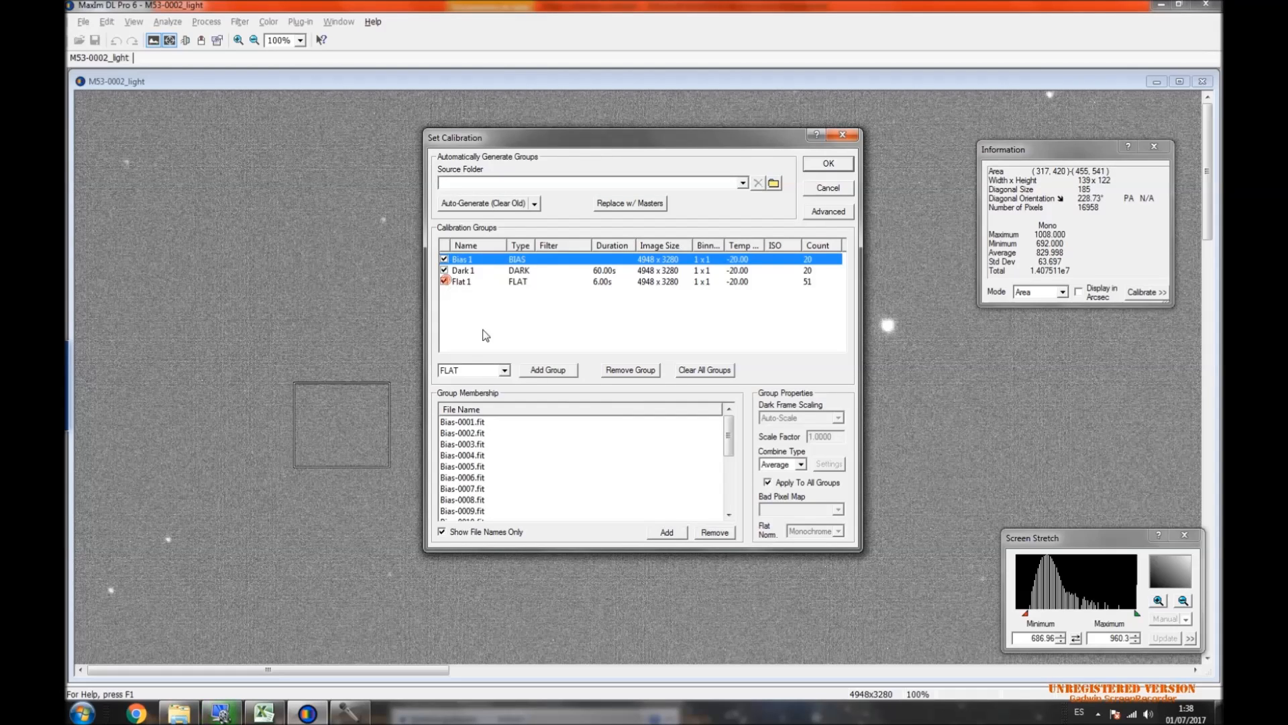
click(830, 212)
click(557, 383)
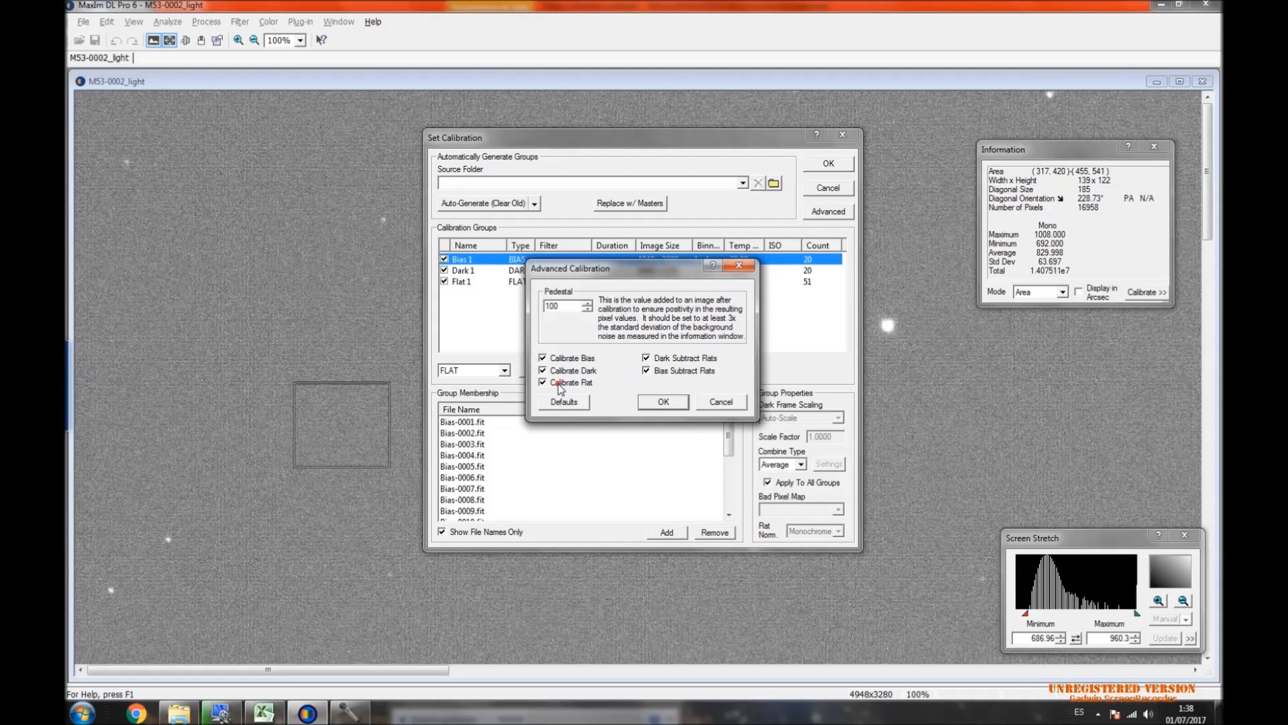
click(660, 401)
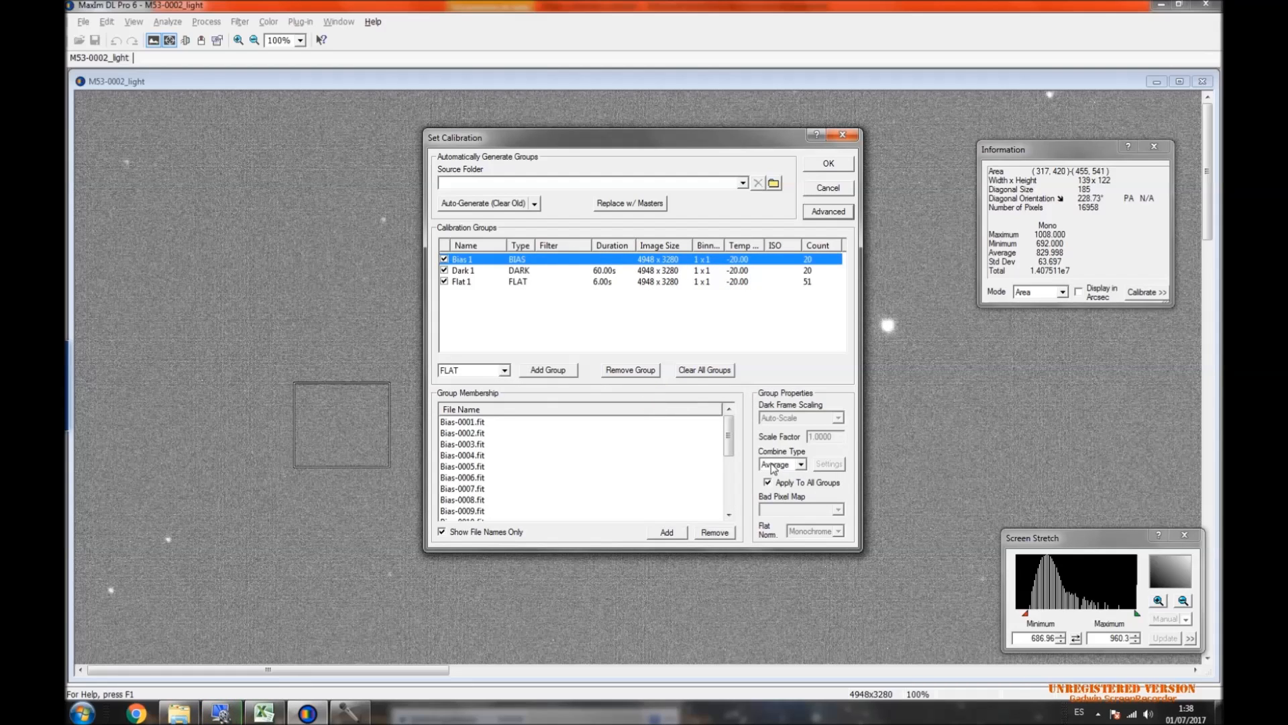
click(830, 164)
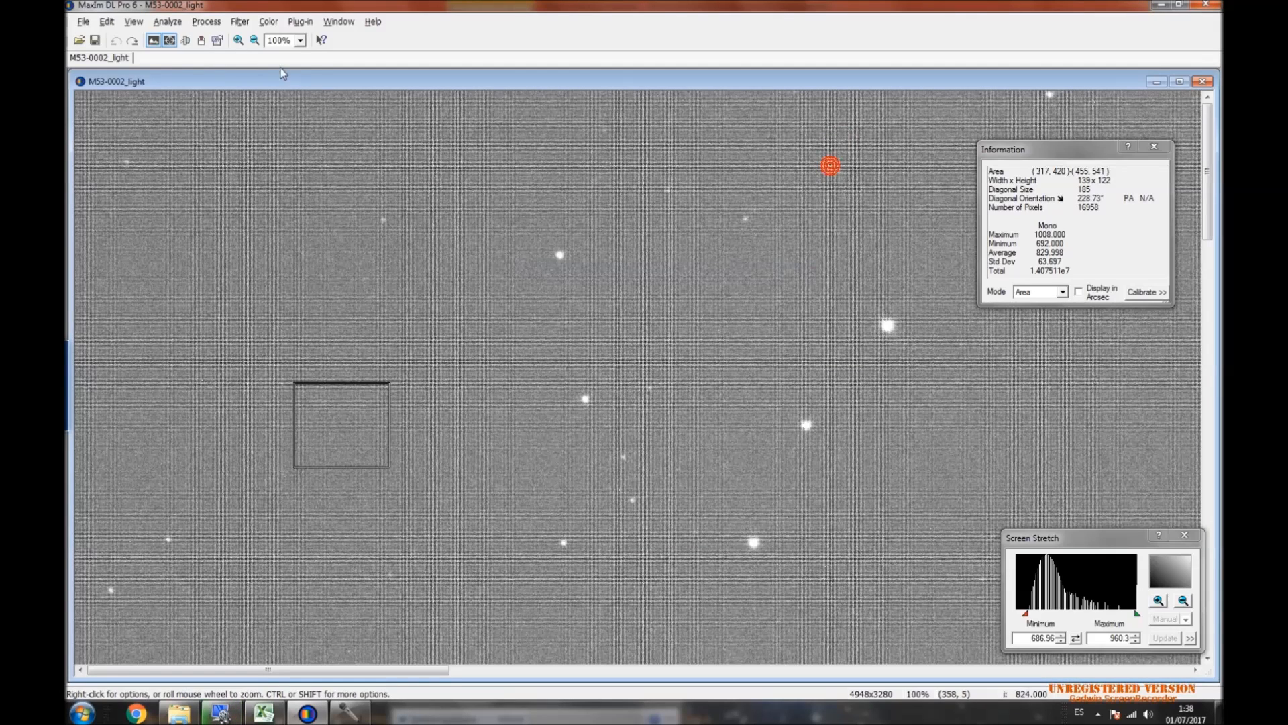
Calibrate the M53-0002_light image with the bias, dark and flat groups.
click(219, 21)
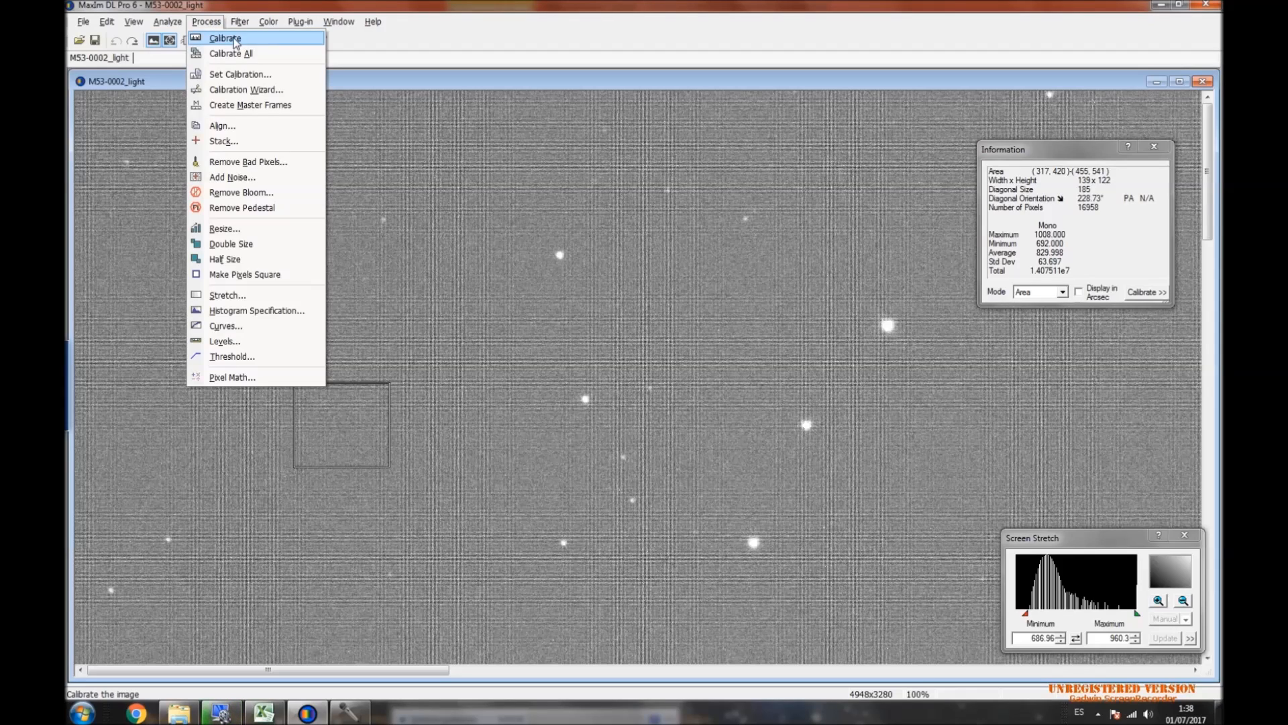
click(235, 41)
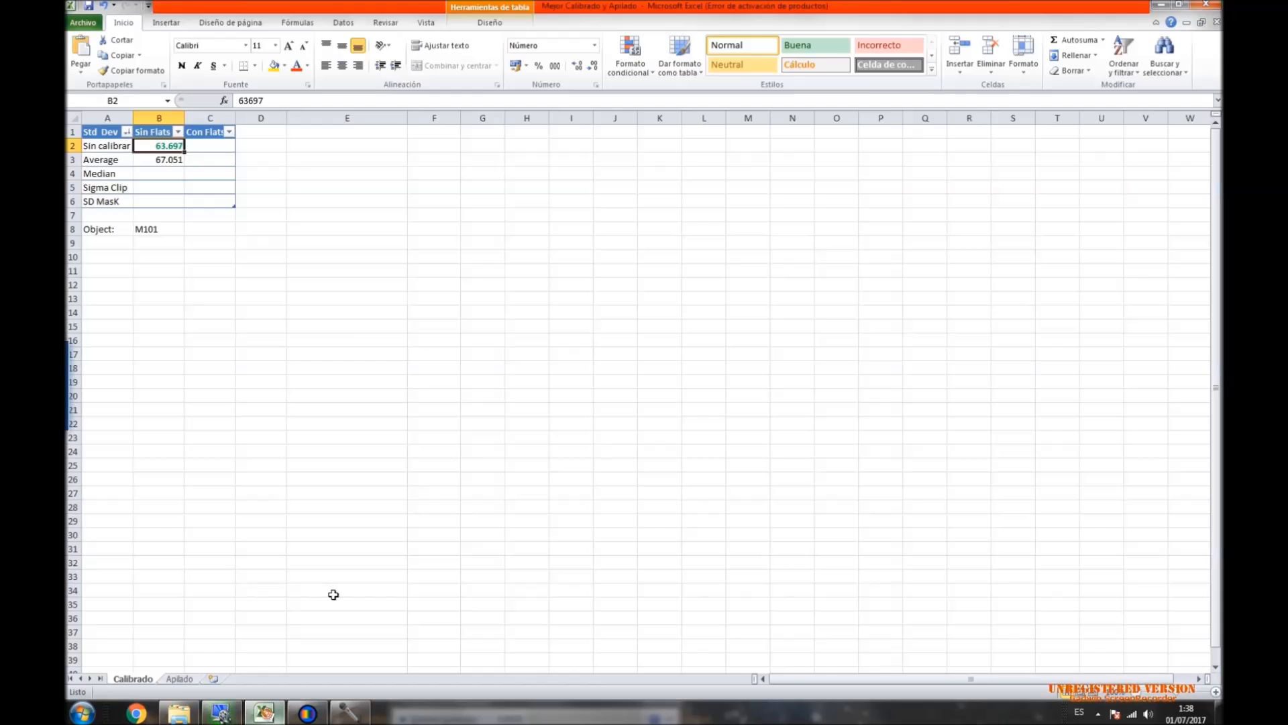
Select the Average row's Con Flats cell C3 in the Excel sheet and return to MaxIm DL.
click(264, 712)
click(216, 143)
key(Return)
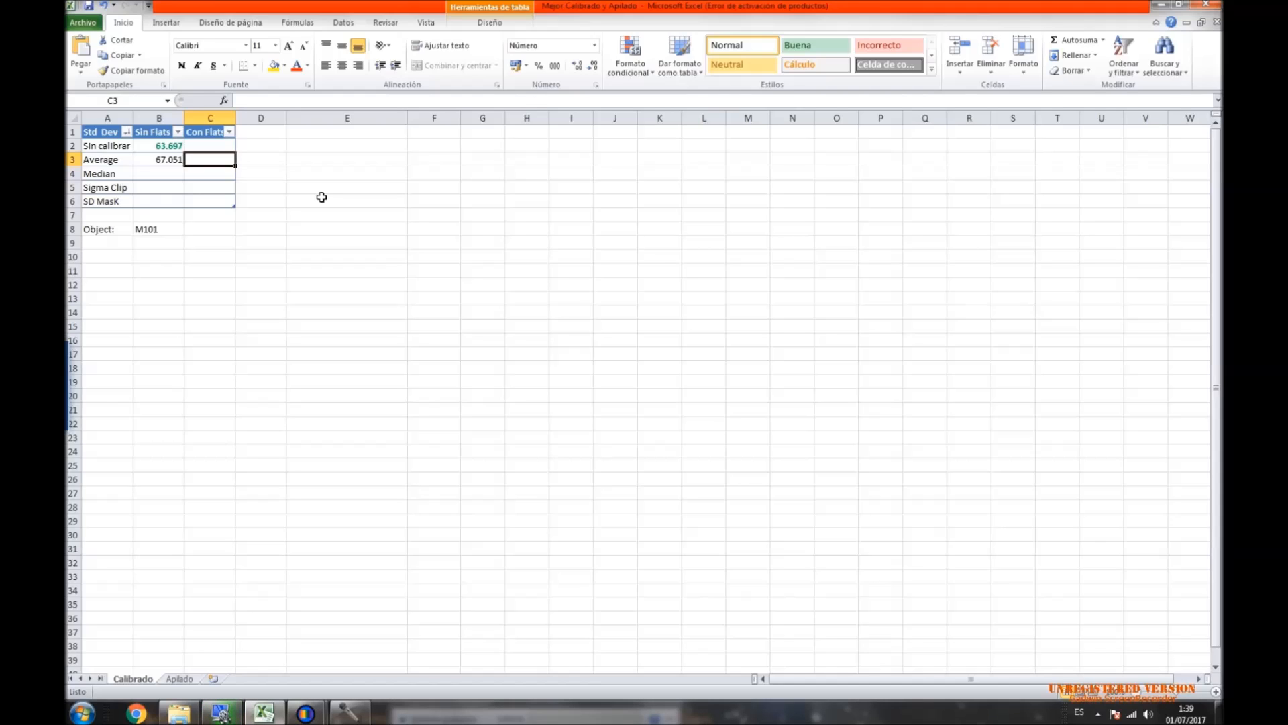
click(305, 713)
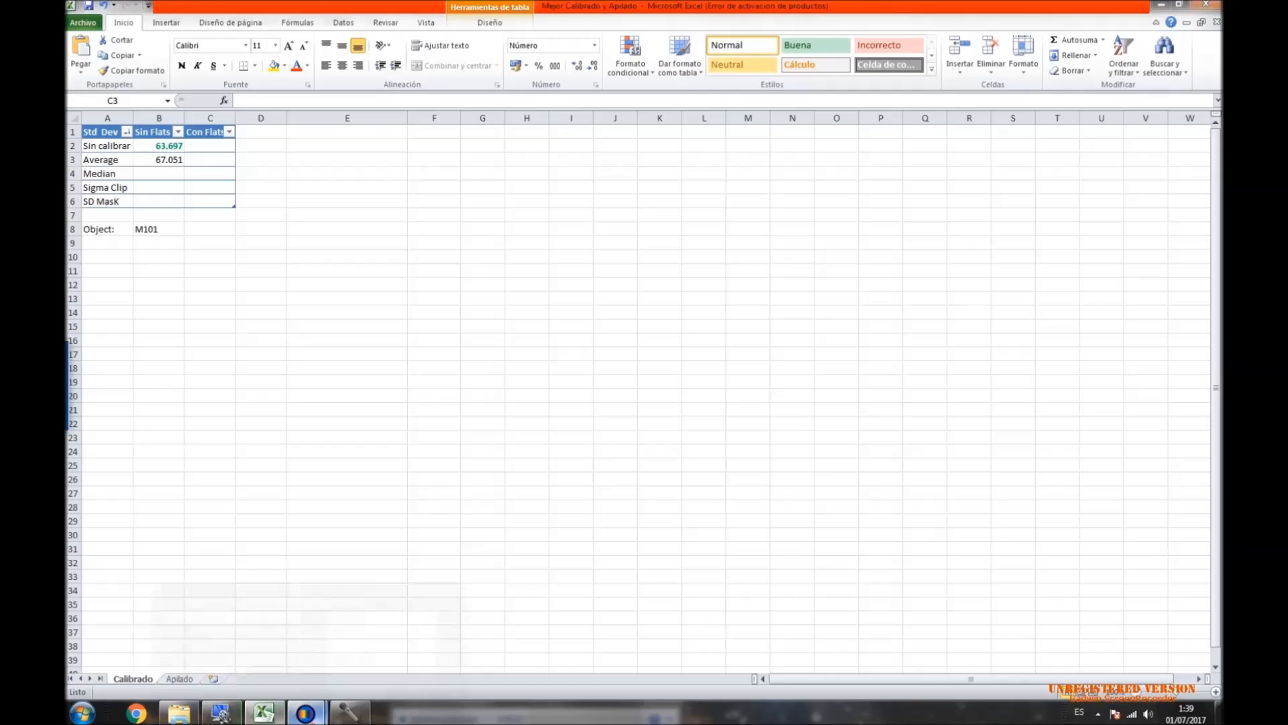
click(256, 593)
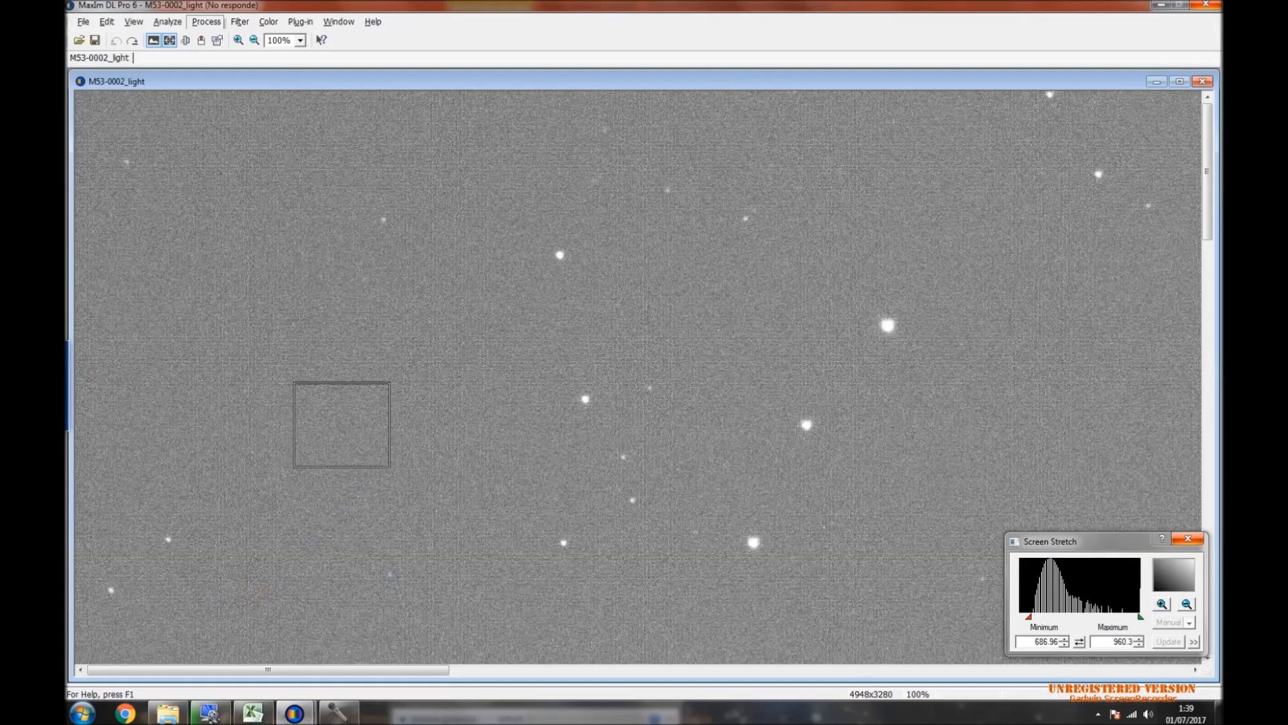
Switch to the Excel sheet and review the Sin Flats standard deviations against the Sin calibrar, Average, Median, Sigma Clip and SD MasK rows.
mouse_move(313, 711)
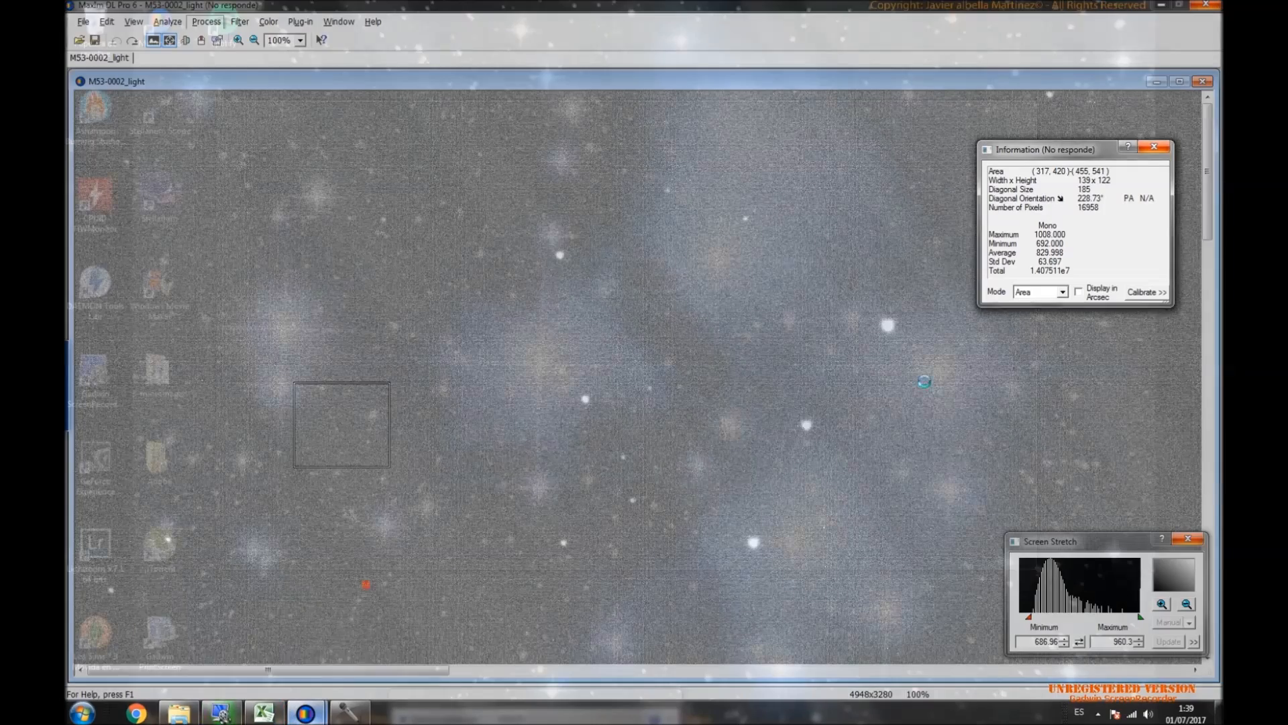
click(366, 590)
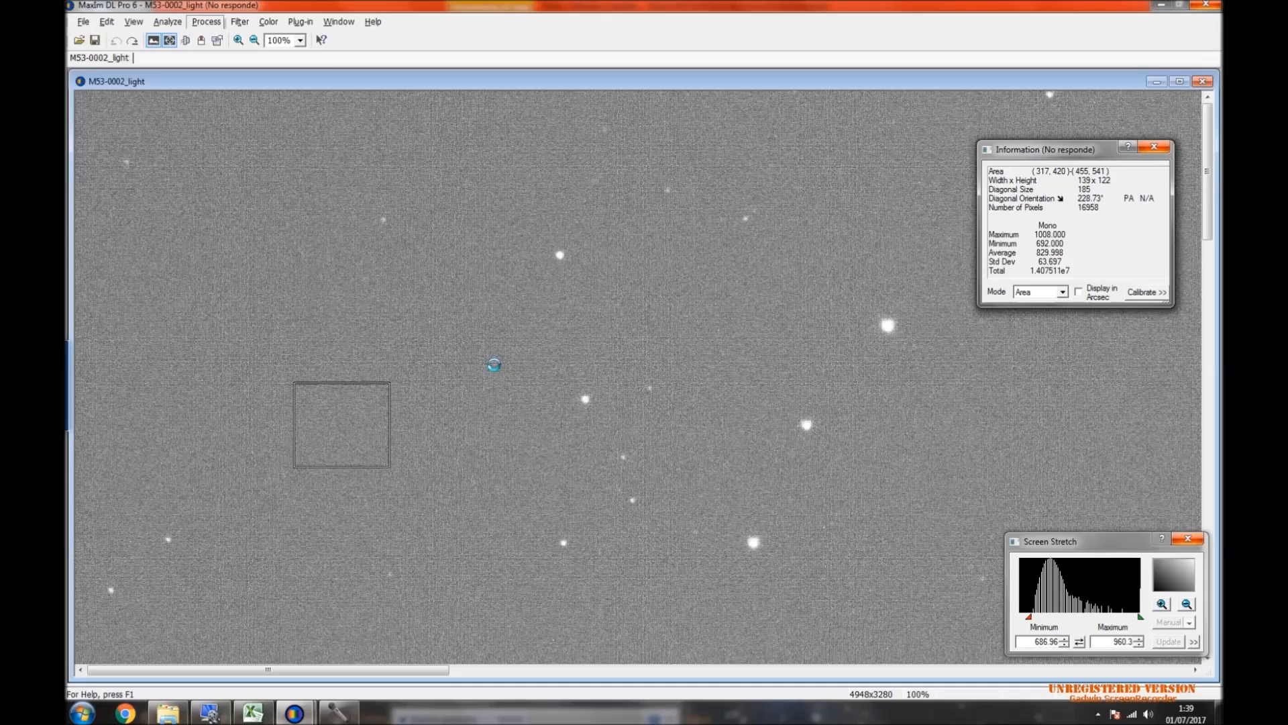
click(253, 713)
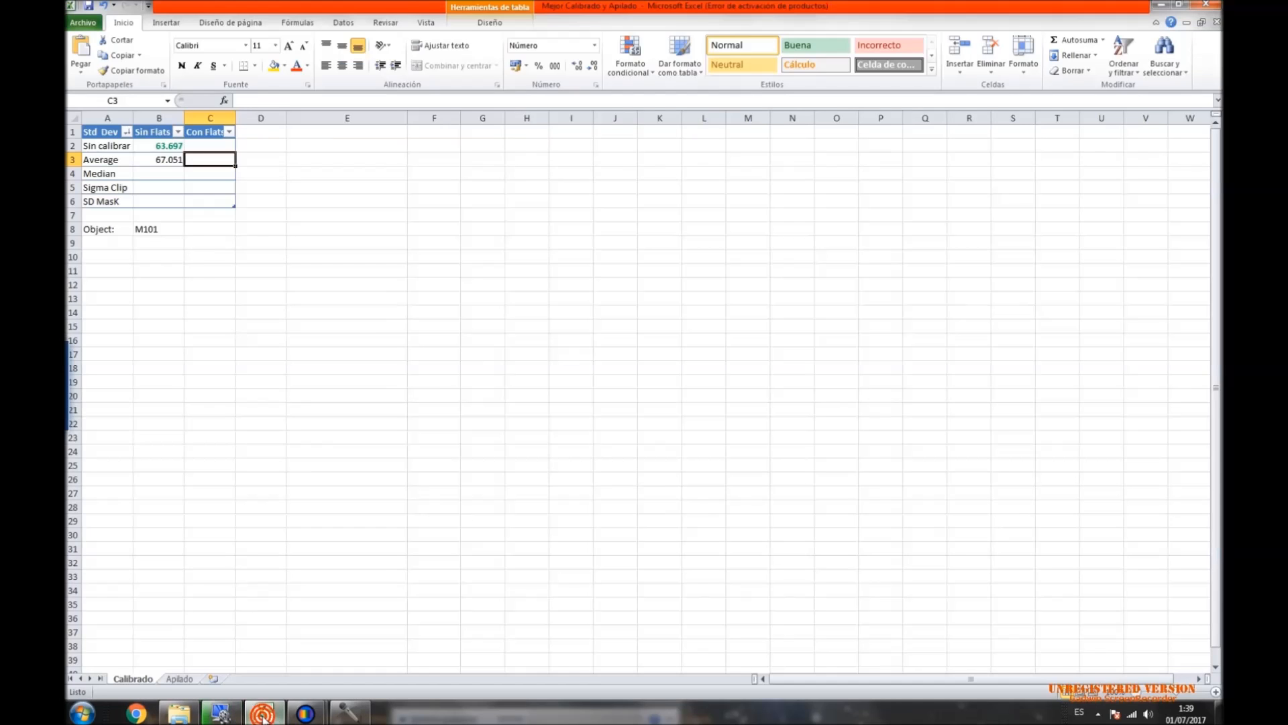
key(Left)
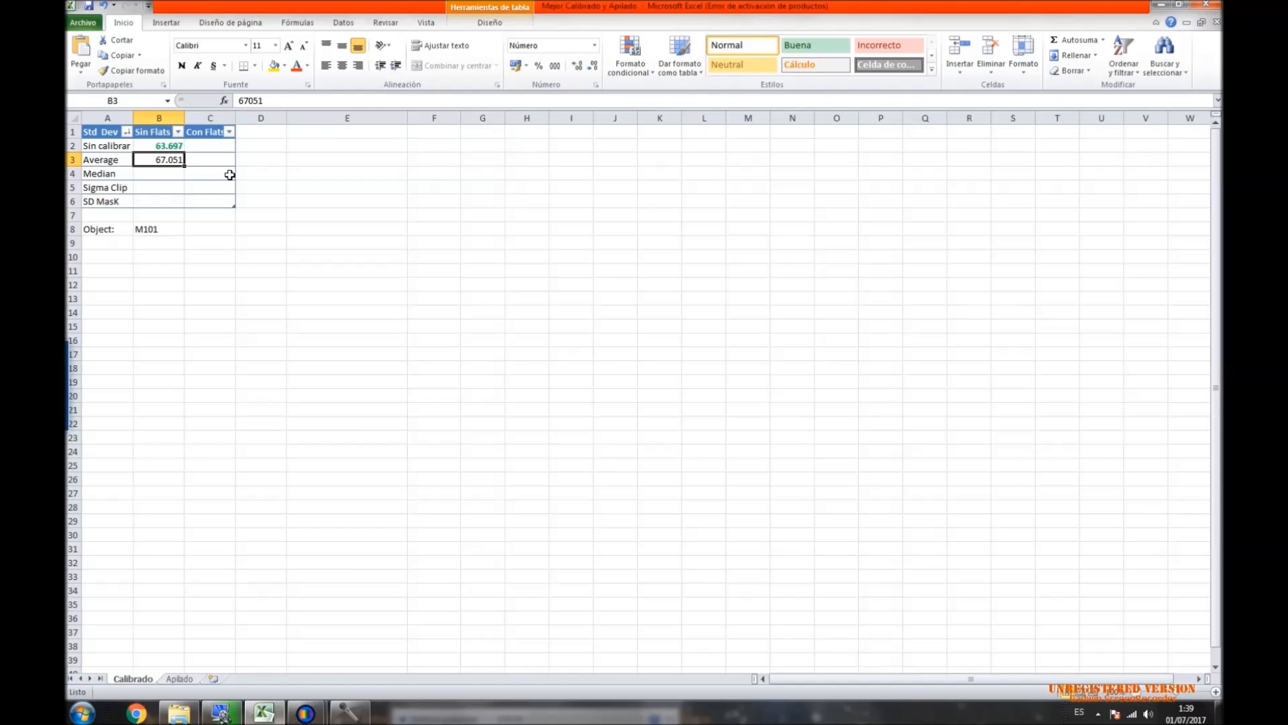
key(Up)
key(Down)
key(Up)
key(Down)
key(Up)
key(Down)
key(Down)
key(Down)
key(Down)
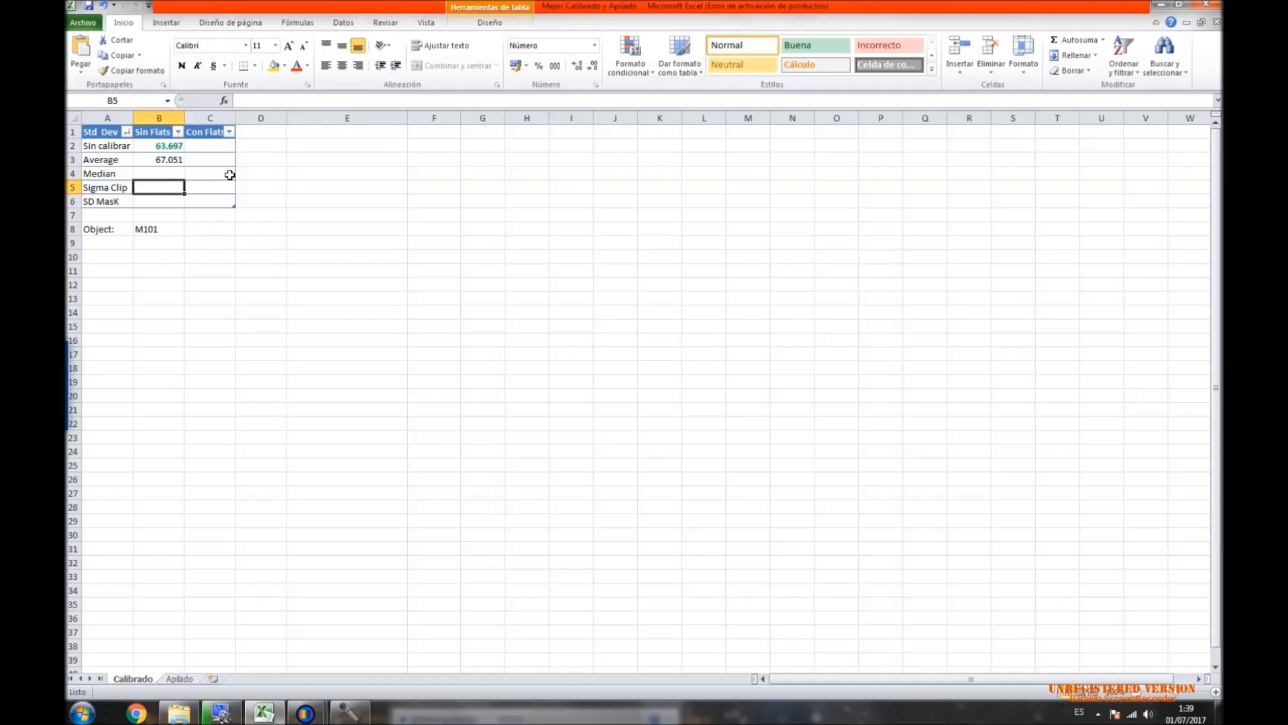
key(Up)
key(Up)
key(Up)
key(Up)
key(Up)
key(Down)
key(Down)
key(Down)
key(Down)
key(Down)
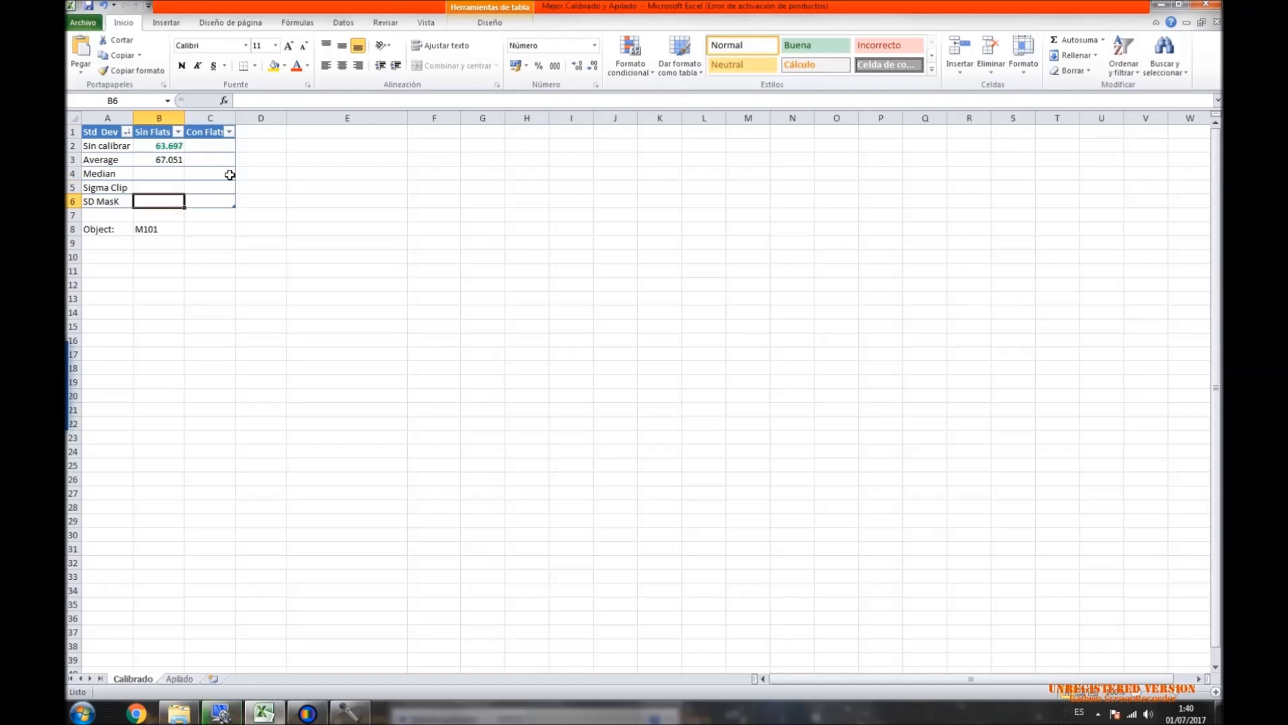
key(Up)
key(Up)
key(Up)
key(Down)
key(Down)
key(Down)
key(Up)
key(Up)
key(Up)
key(Down)
key(Down)
key(Up)
key(Up)
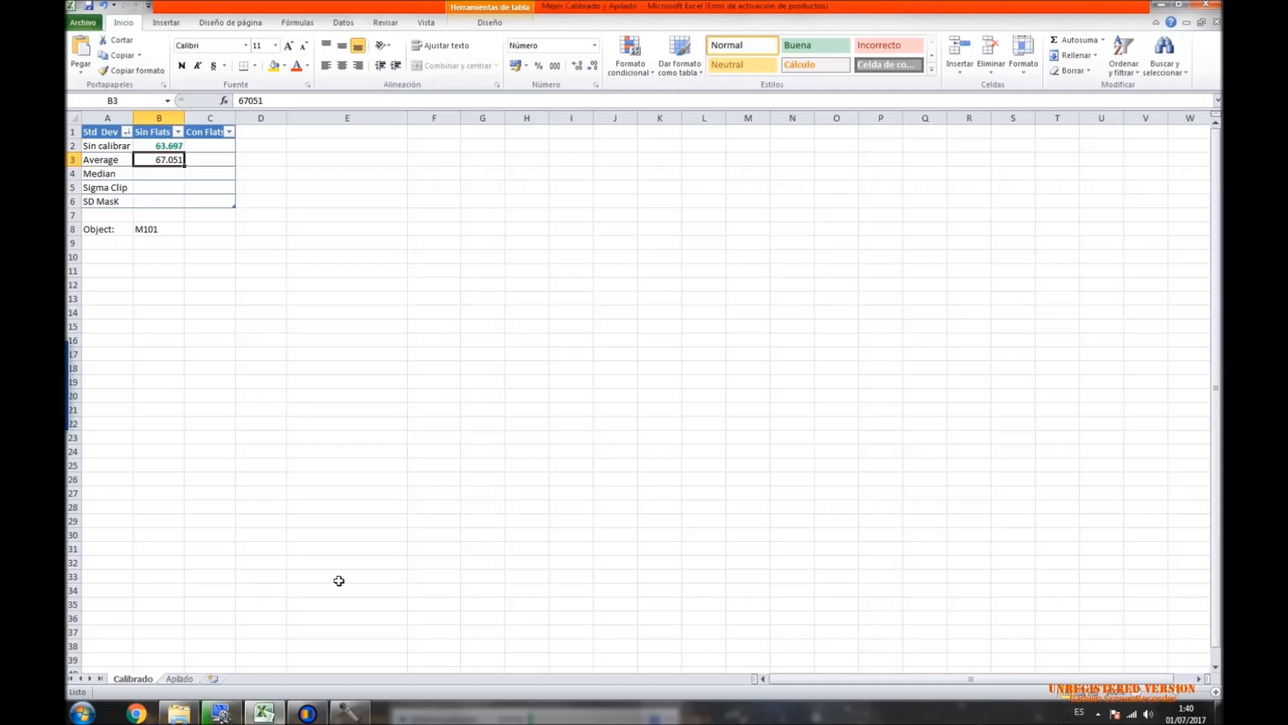
Copy the Std Dev value 44.500 from MaxIm DL's area information and paste it into the Average row's Con Flats cell C3 in Excel.
click(307, 714)
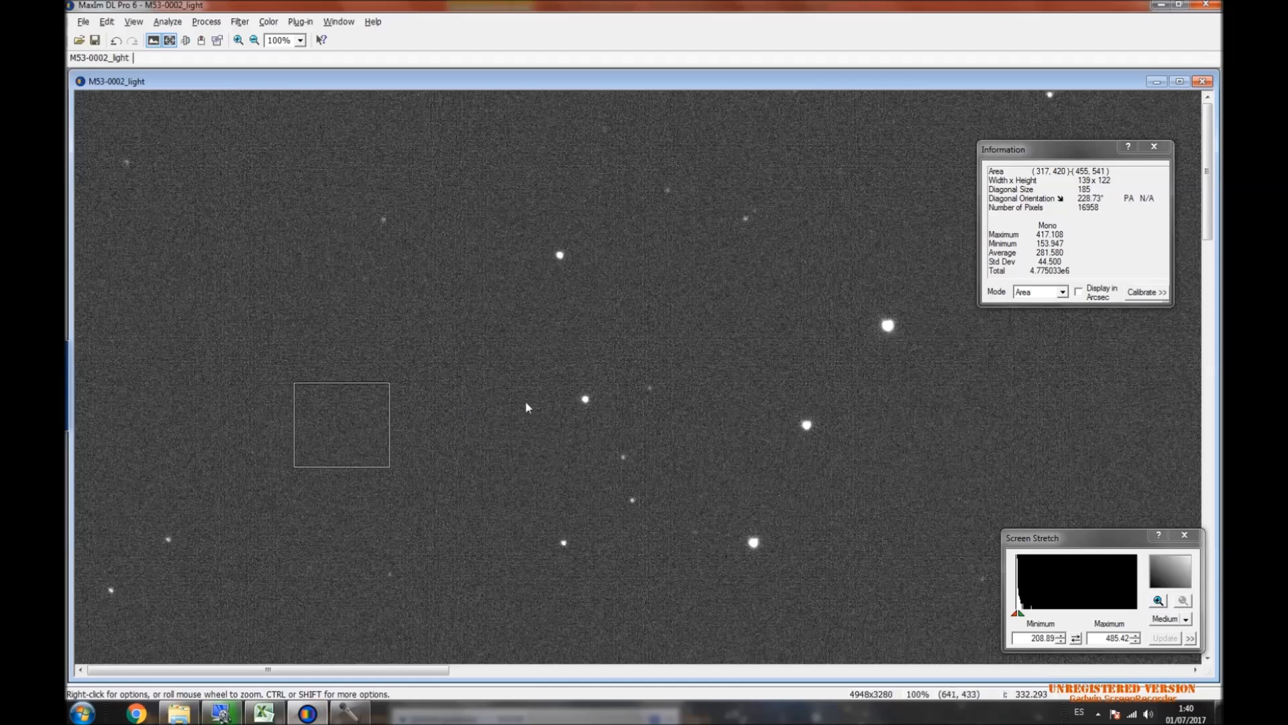
click(1039, 262)
double_click(1047, 261)
key(ctrl+c)
click(269, 714)
click(209, 159)
key(ctrl+v)
Compare the Average row's standard deviations with and without flats against the uncalibrated value and the remaining empty rows.
key(Left)
key(Right)
key(Left)
key(Right)
key(Left)
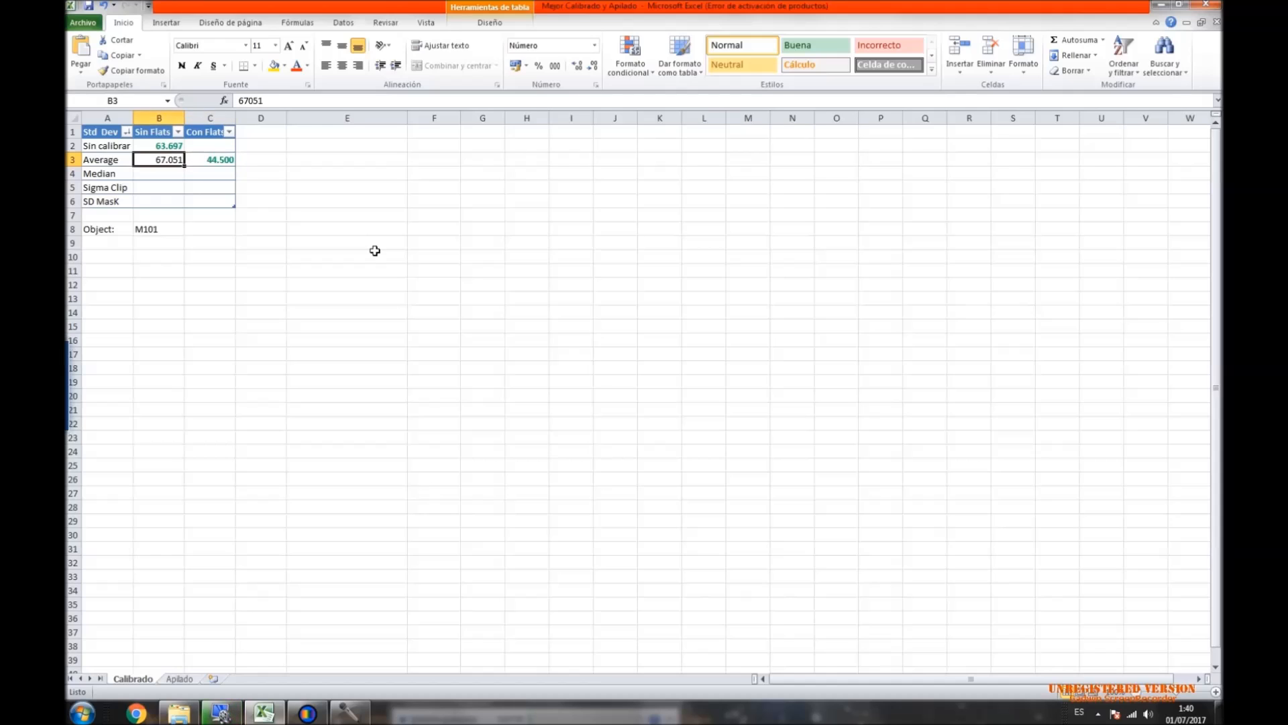
key(Right)
key(Left)
key(Up)
key(Down)
key(Right)
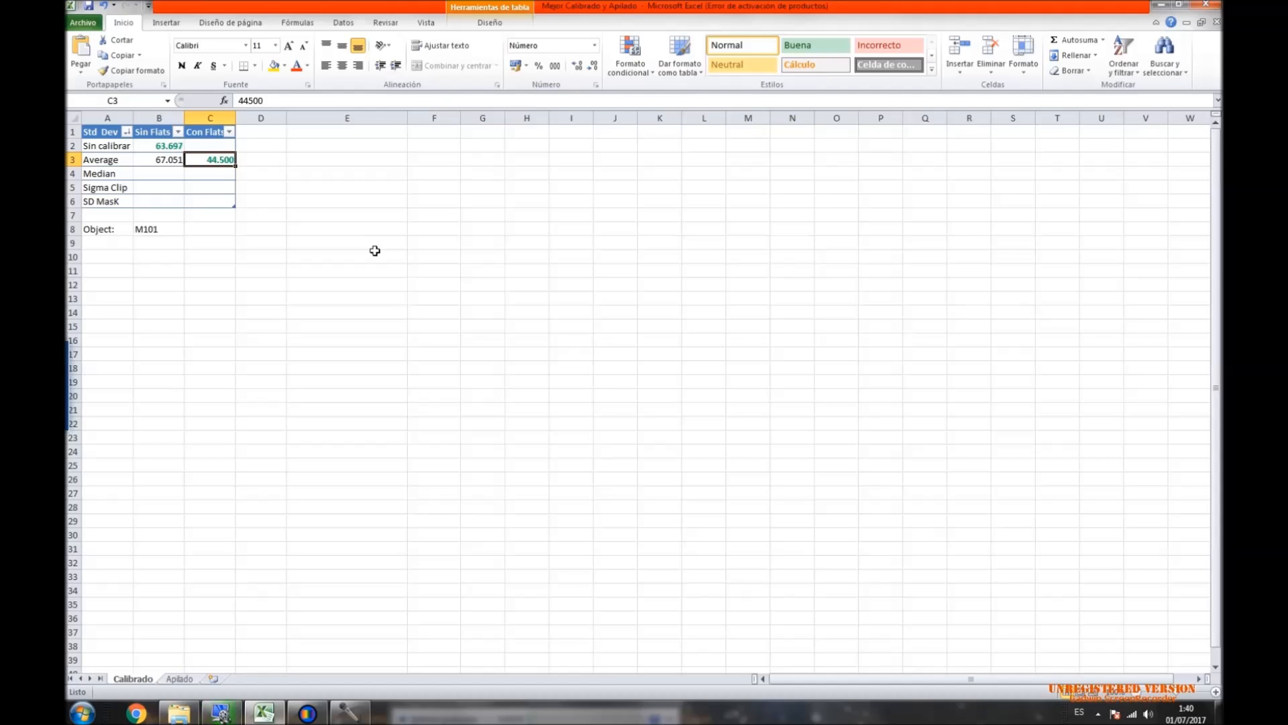
key(Down)
key(Down)
key(Down)
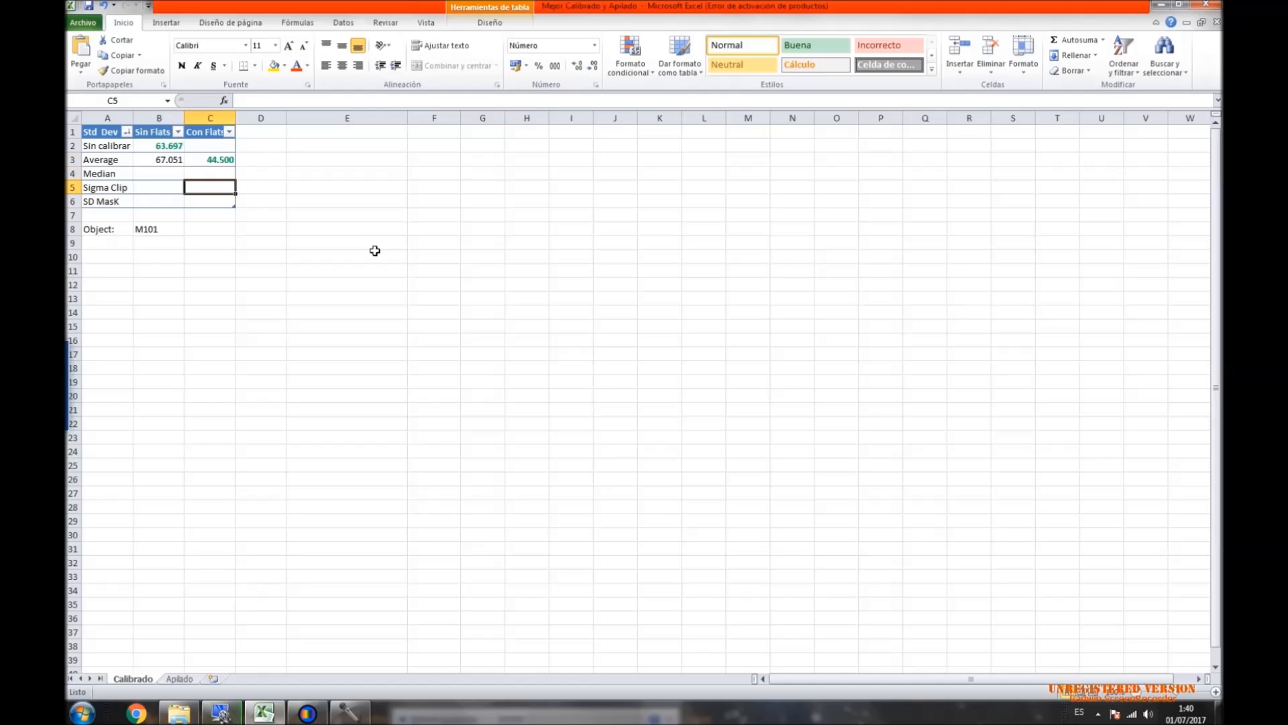
key(Up)
key(Up)
key(Up)
key(Down)
key(Down)
key(Down)
key(Down)
key(Up)
key(Up)
key(Up)
key(Up)
key(Left)
key(Left)
key(Right)
key(Right)
key(Right)
key(Left)
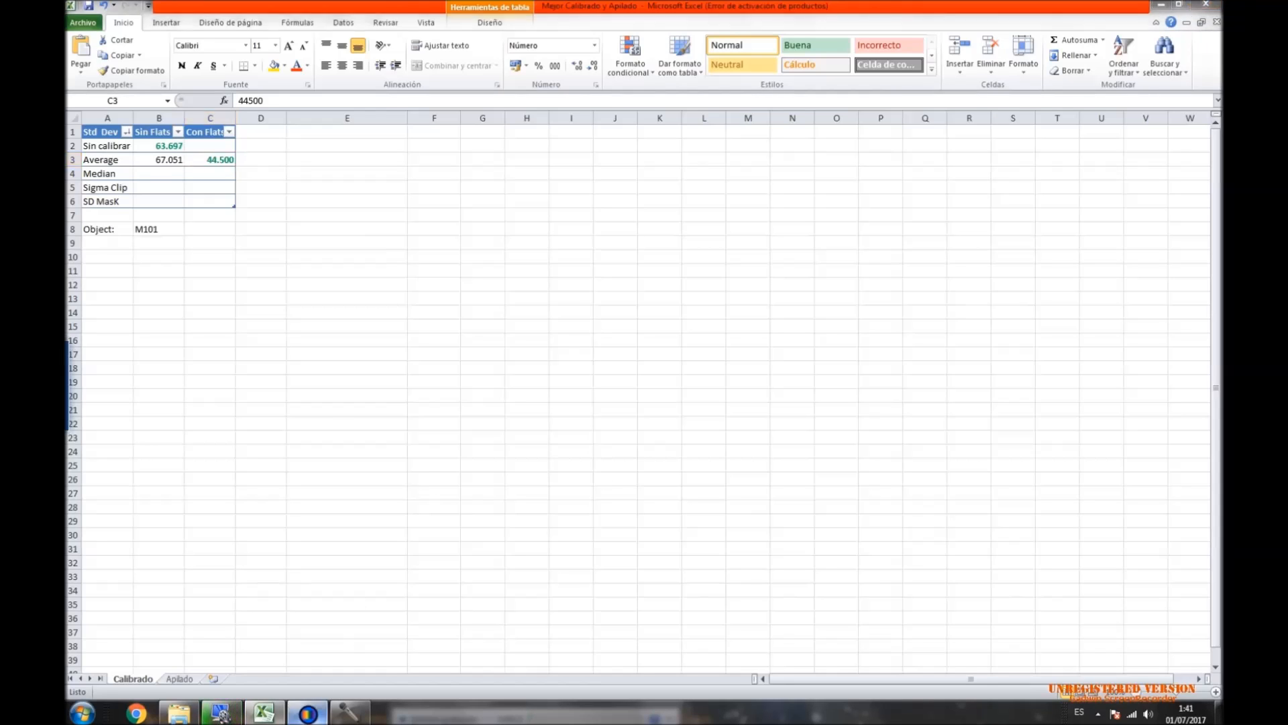
Switch to the file explorer and open the M101_G4_300seg folder inside Hunter.
click(307, 712)
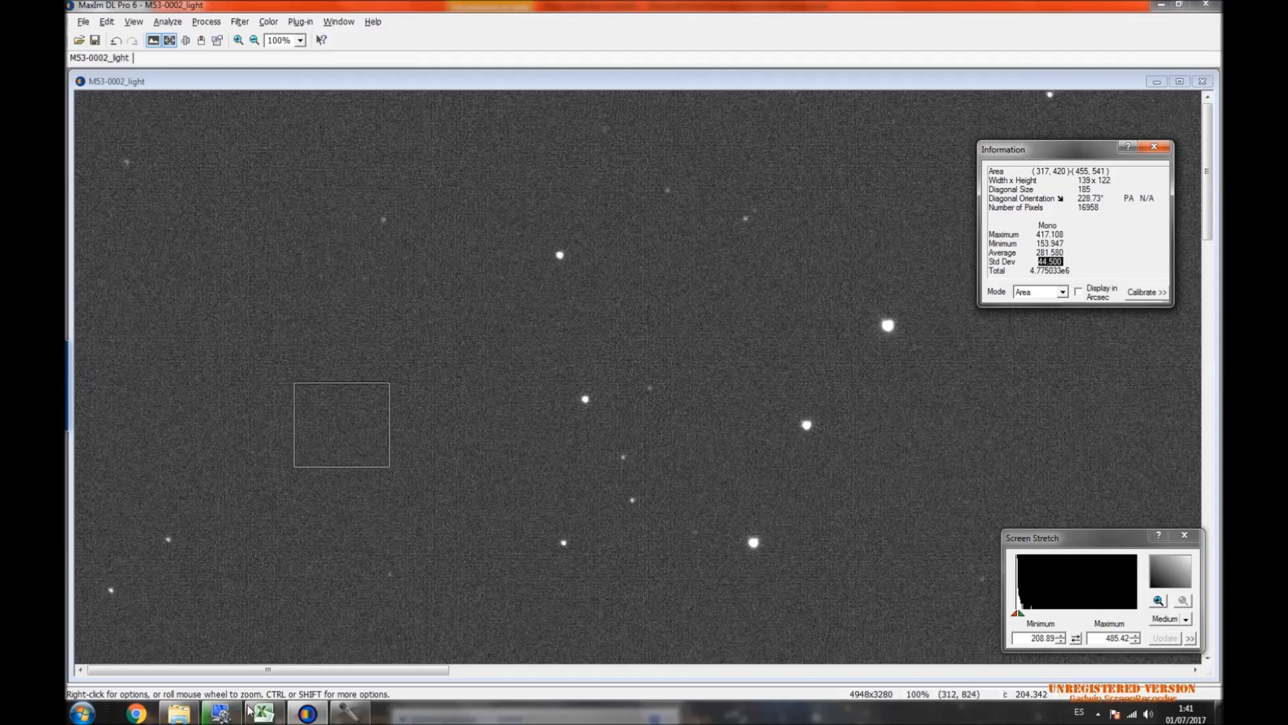
click(190, 718)
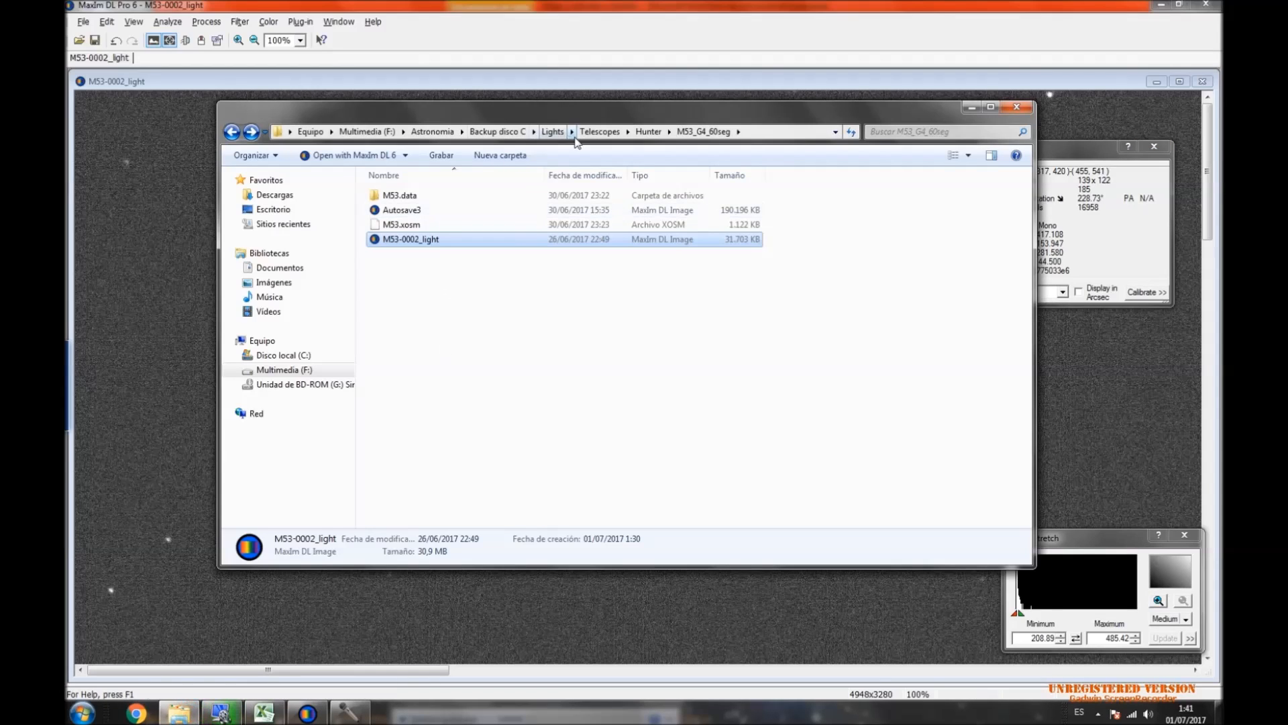
click(645, 132)
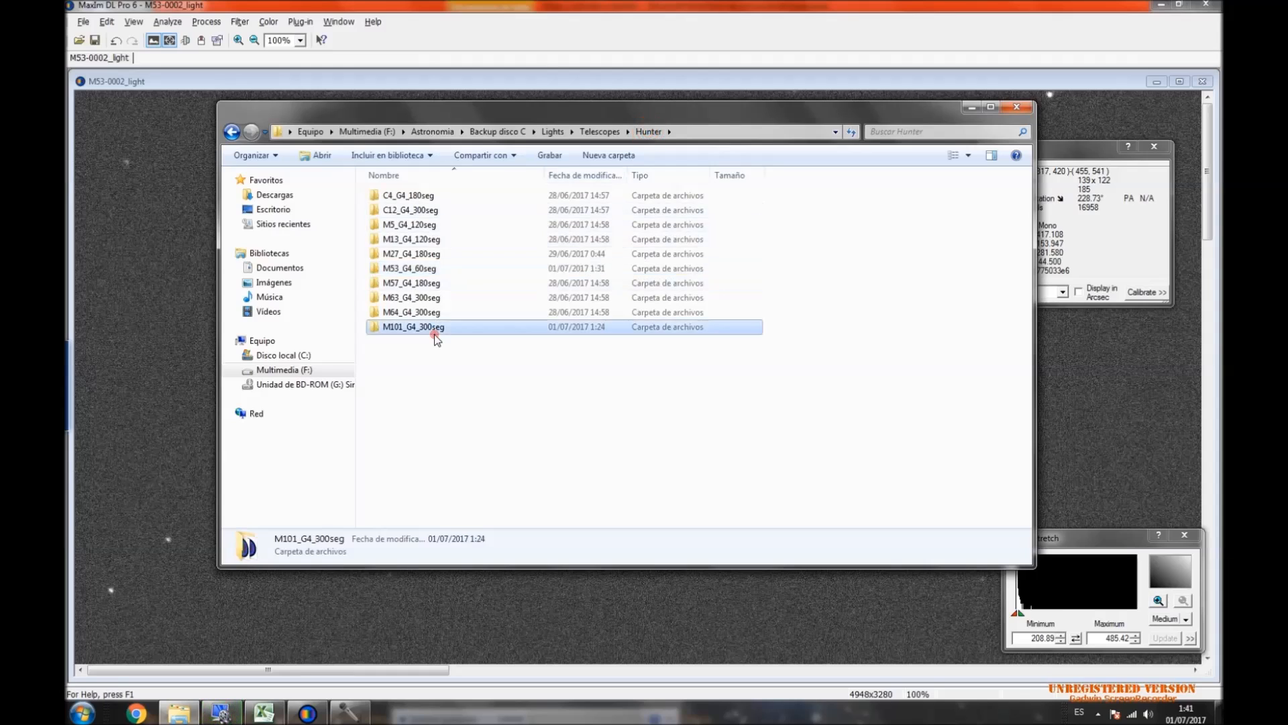
double_click(434, 333)
Go through the M101 light files from M101-0001_light to M101-0020_light, checking their capture times.
click(569, 209)
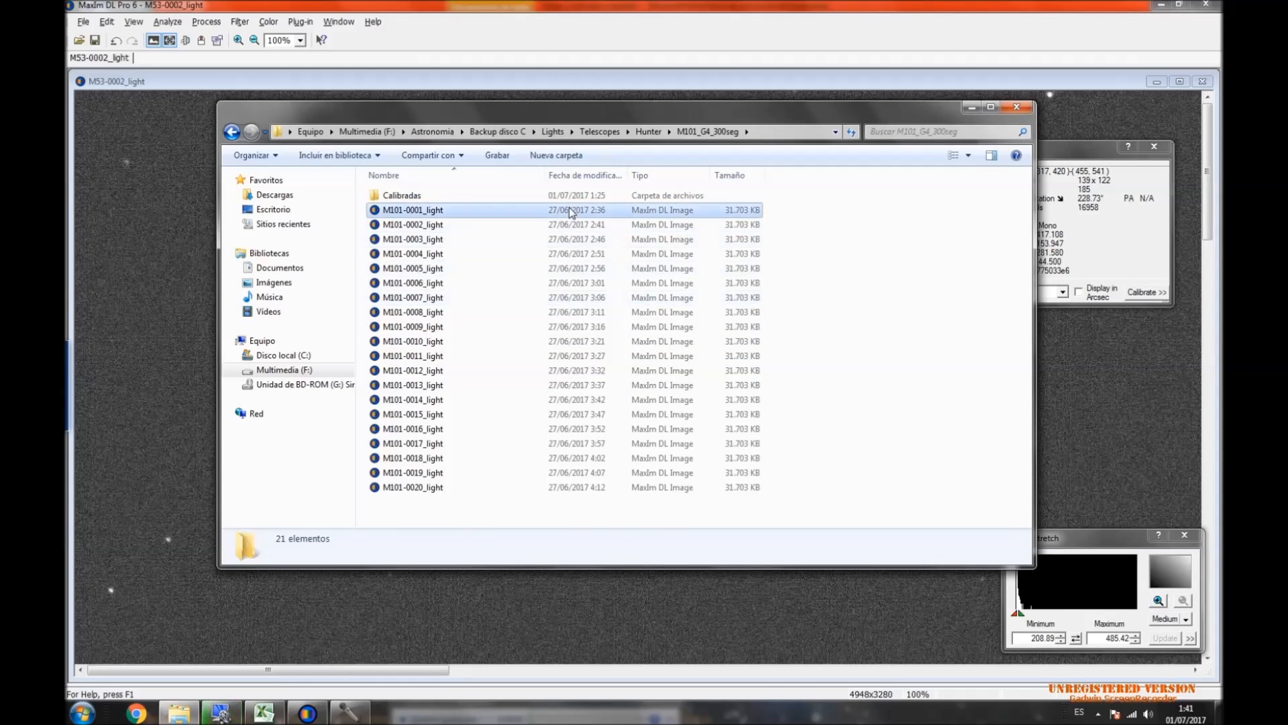
key(Down)
key(Down)
key(Down)
key(Down)
key(Down)
key(Down)
key(Down)
key(Down)
key(Down)
key(Down)
key(Down)
key(Down)
key(Down)
key(Down)
key(Down)
key(Down)
key(Down)
key(Down)
key(Down)
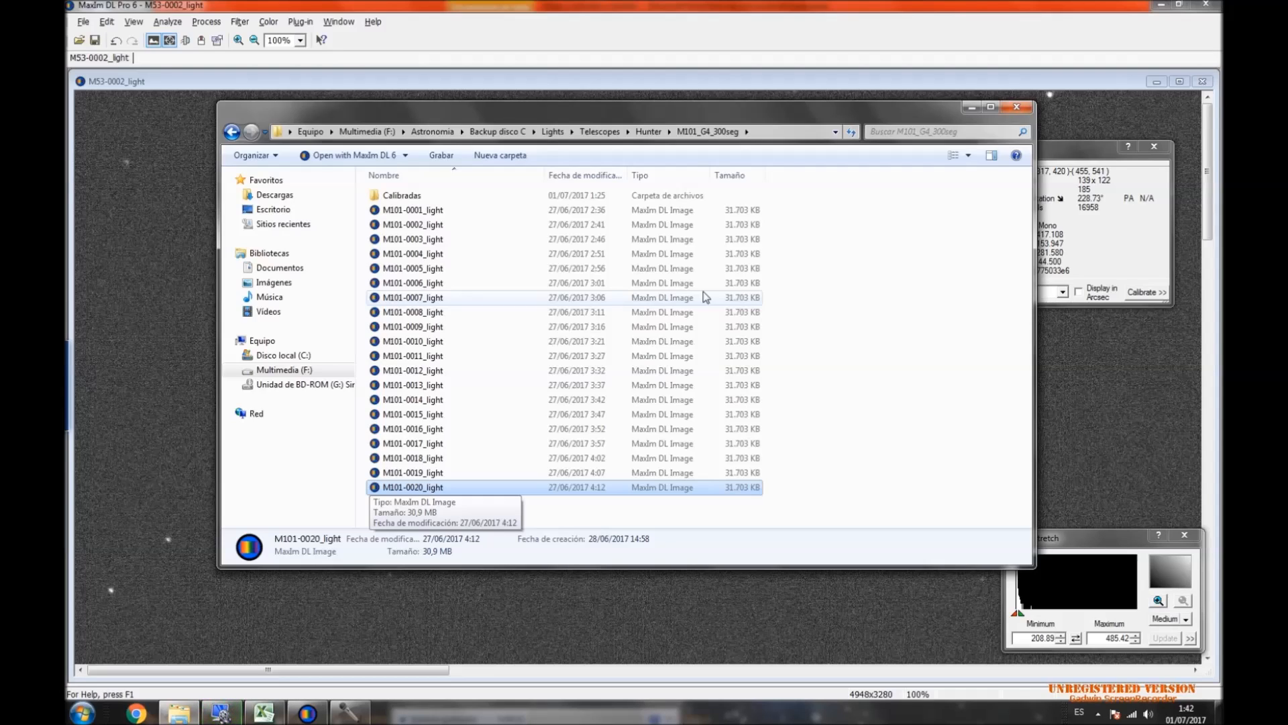
key(Up)
key(Up)
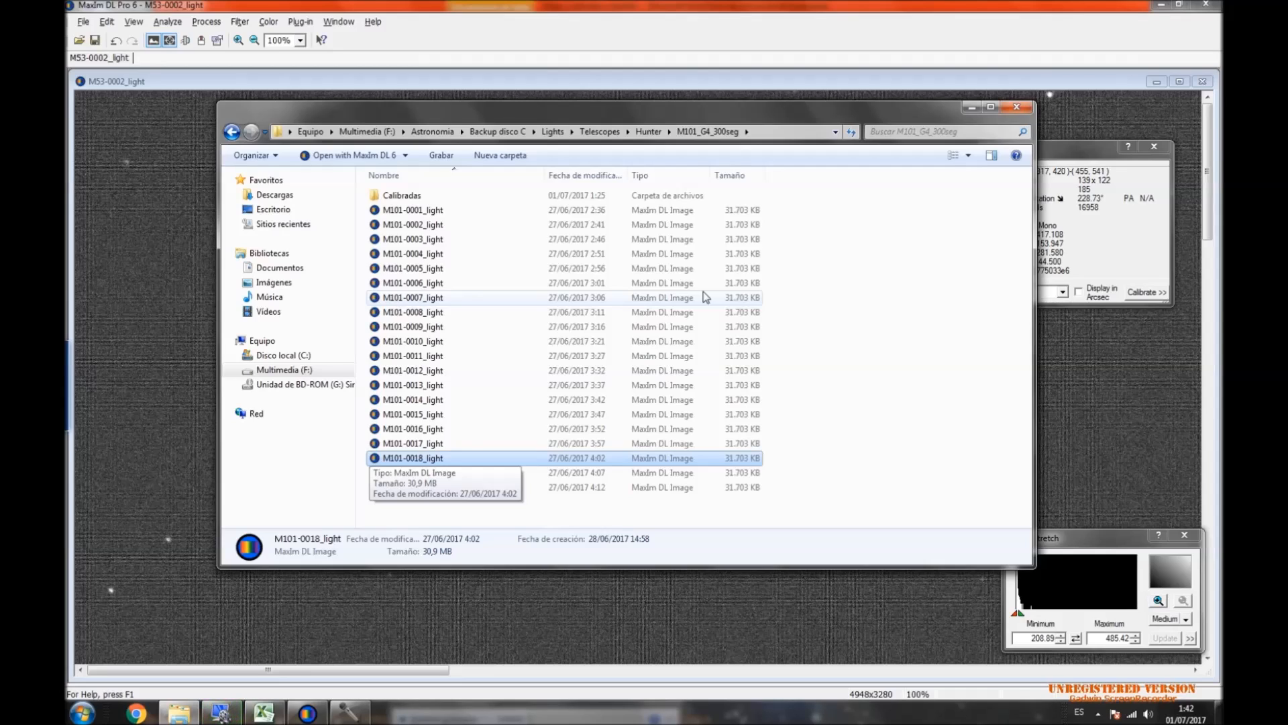
Look into the M57_G4_180seg folder, and select M53-0002_light in the M53_G4_60seg folder.
click(649, 131)
double_click(450, 281)
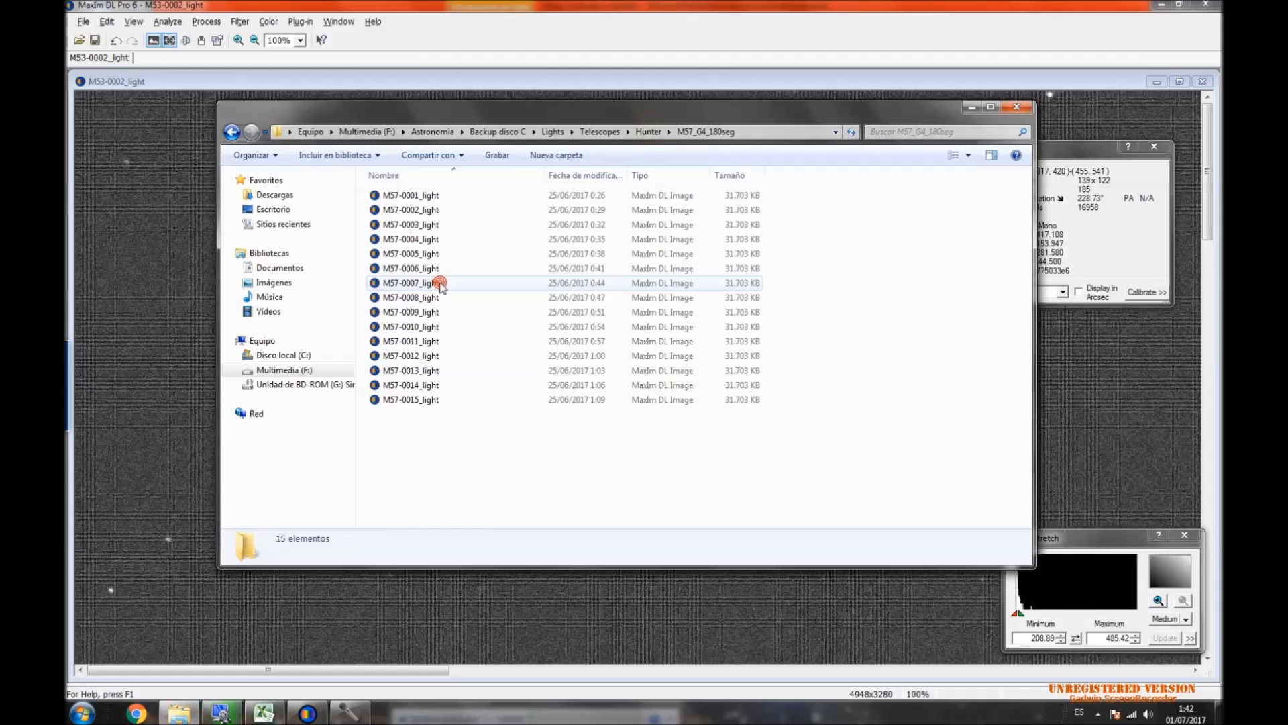
click(231, 132)
double_click(409, 268)
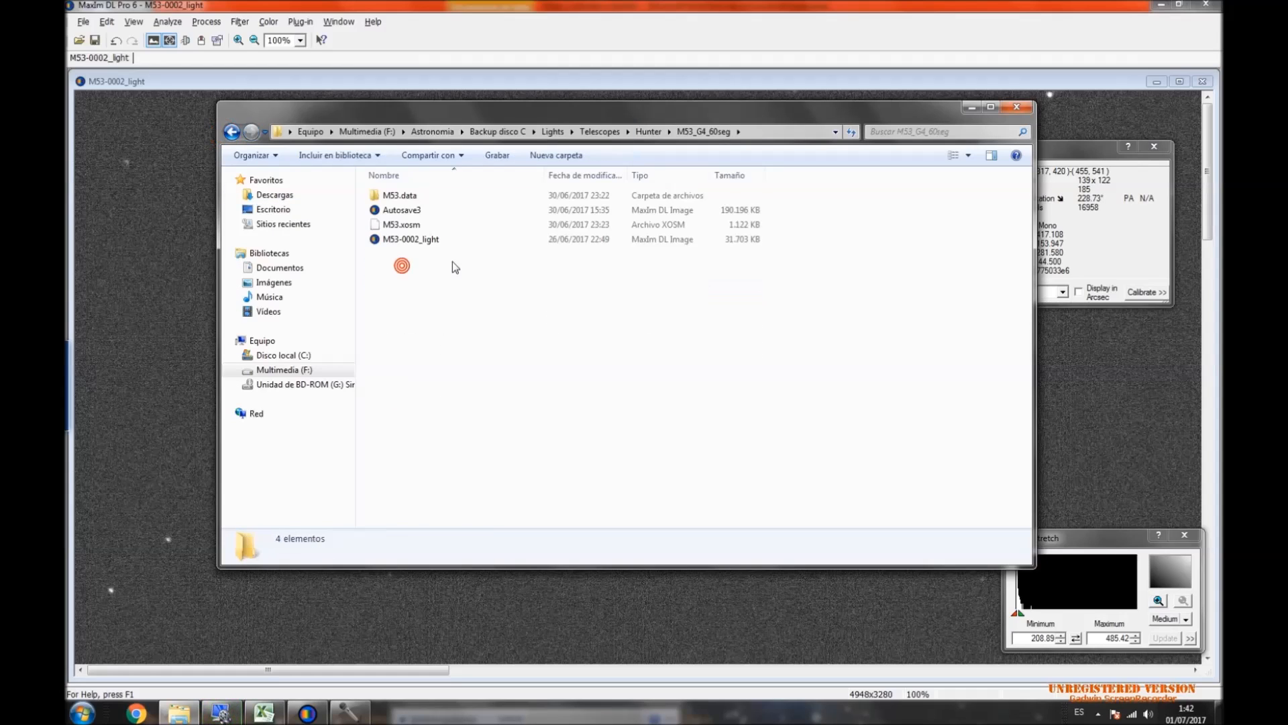
click(425, 240)
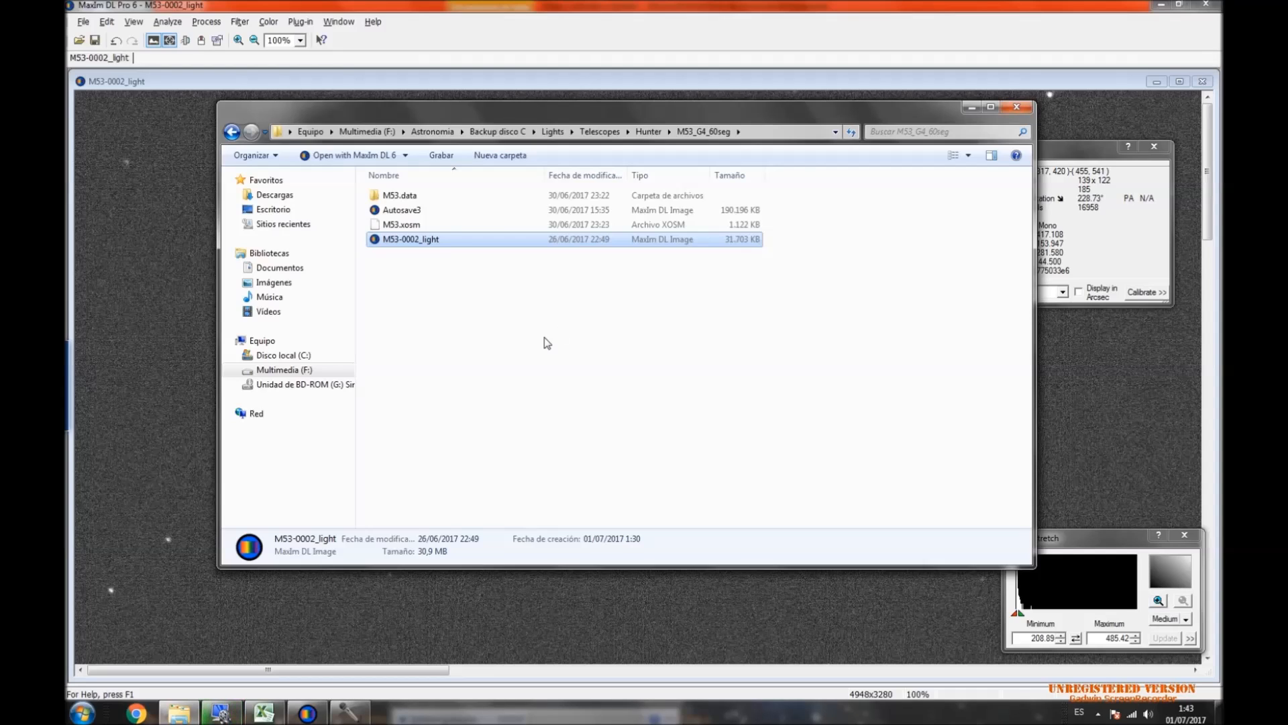
Examine the capture times of the first seven lights in the M63_G4_300seg folder and return to the Hunter folder.
click(231, 132)
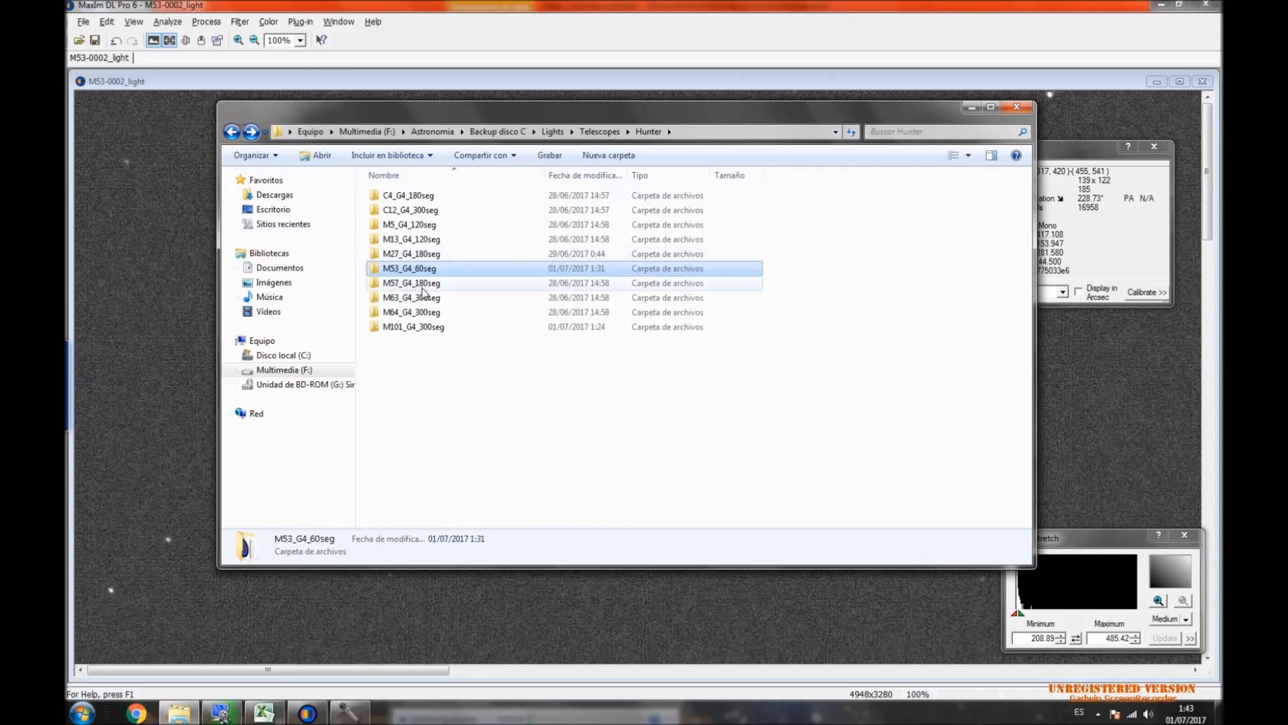
double_click(423, 297)
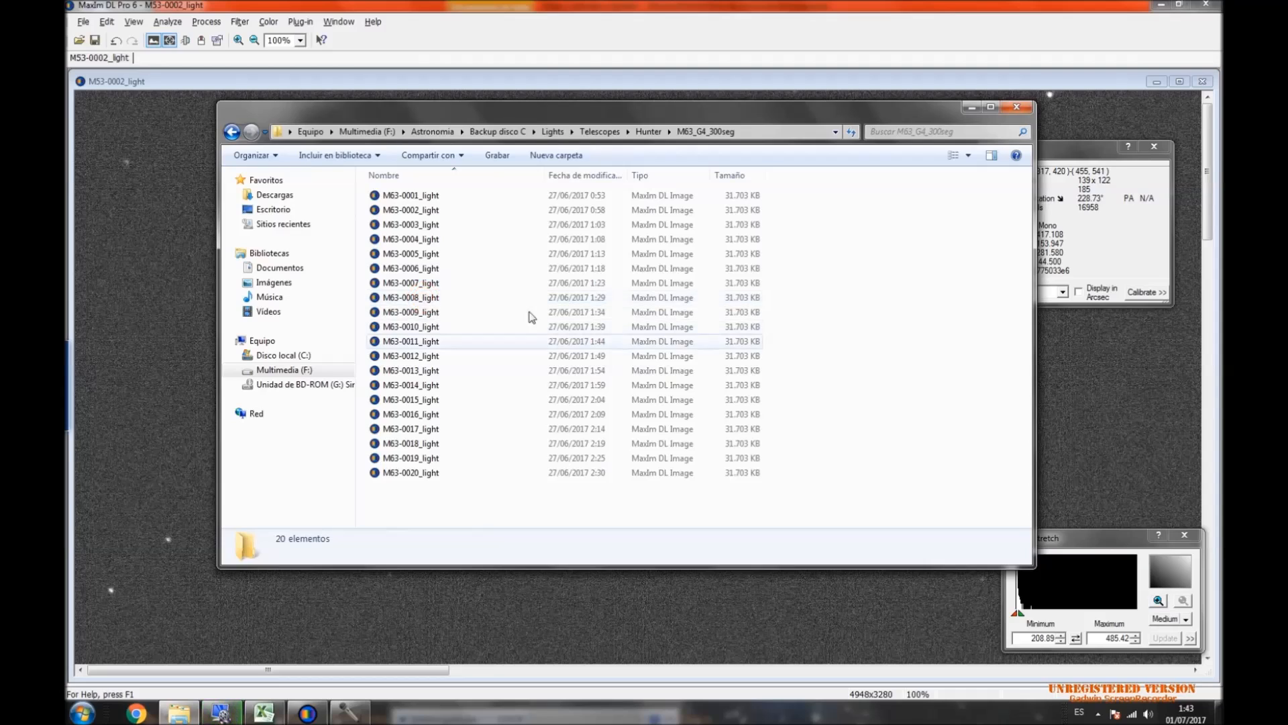
click(557, 194)
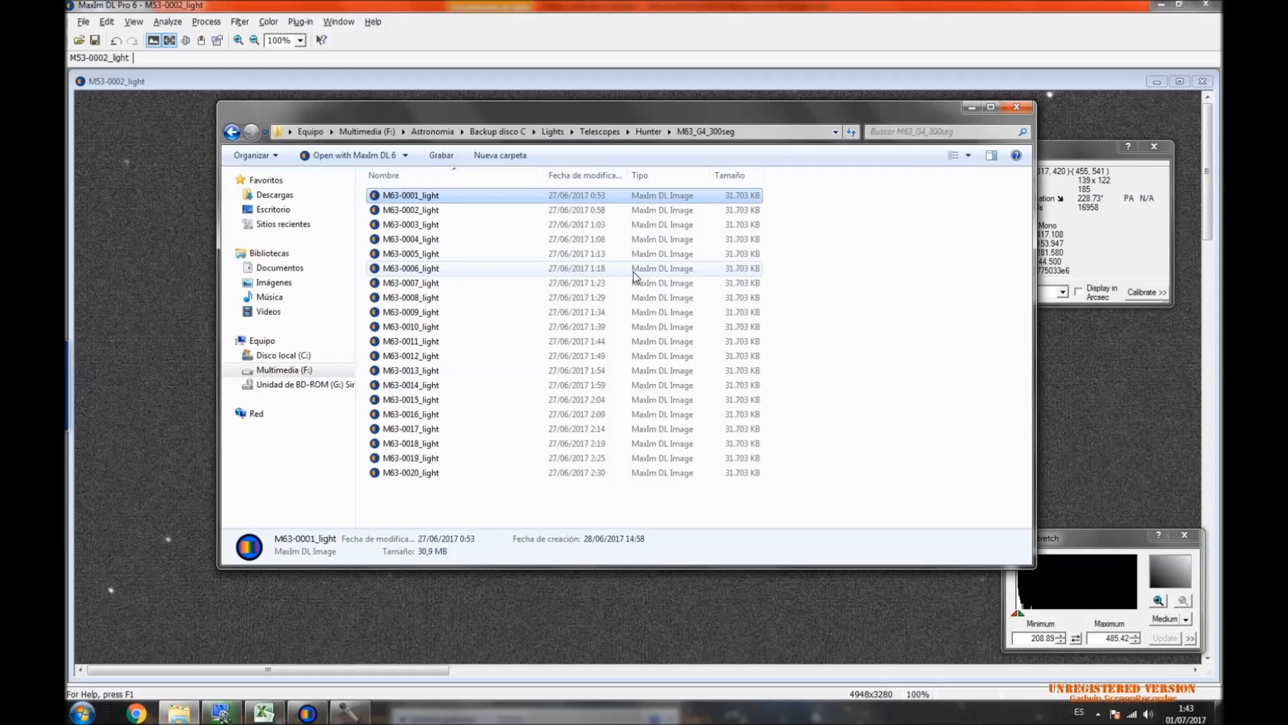
key(Down)
key(Down)
key(Down)
key(Down)
key(Down)
key(Down)
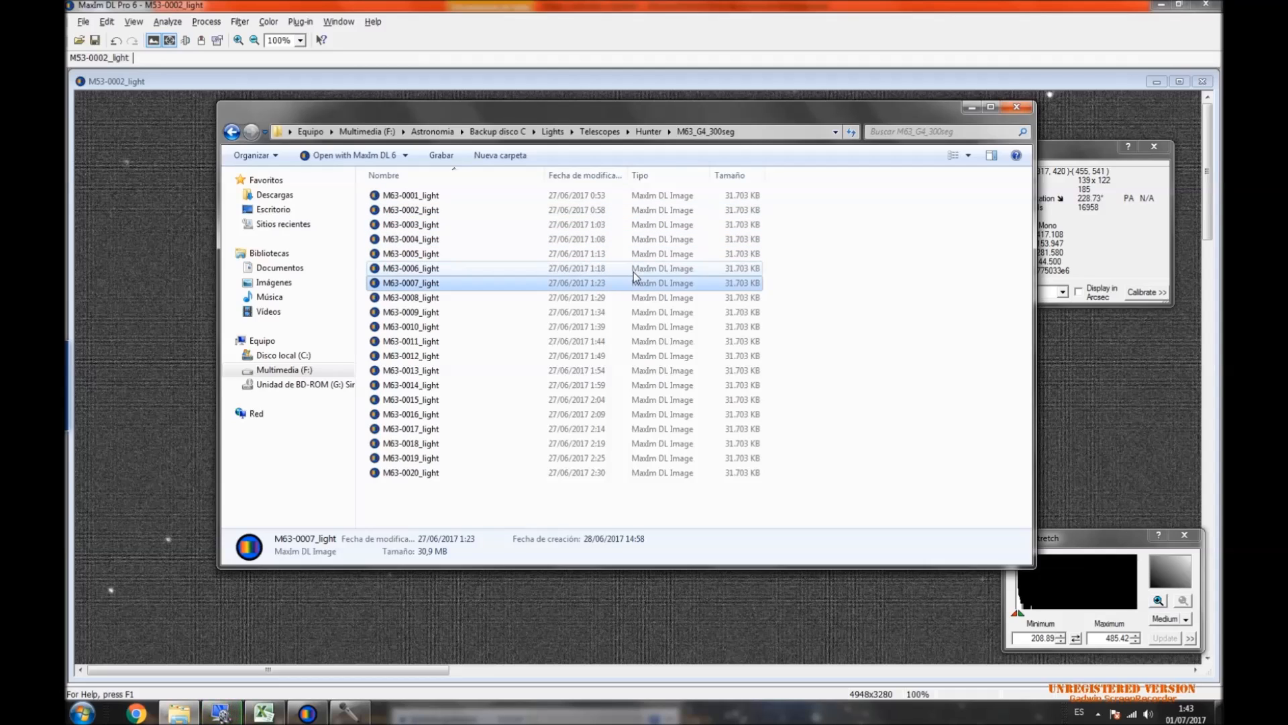
key(Up)
key(Up)
key(Up)
key(Up)
key(Up)
key(Up)
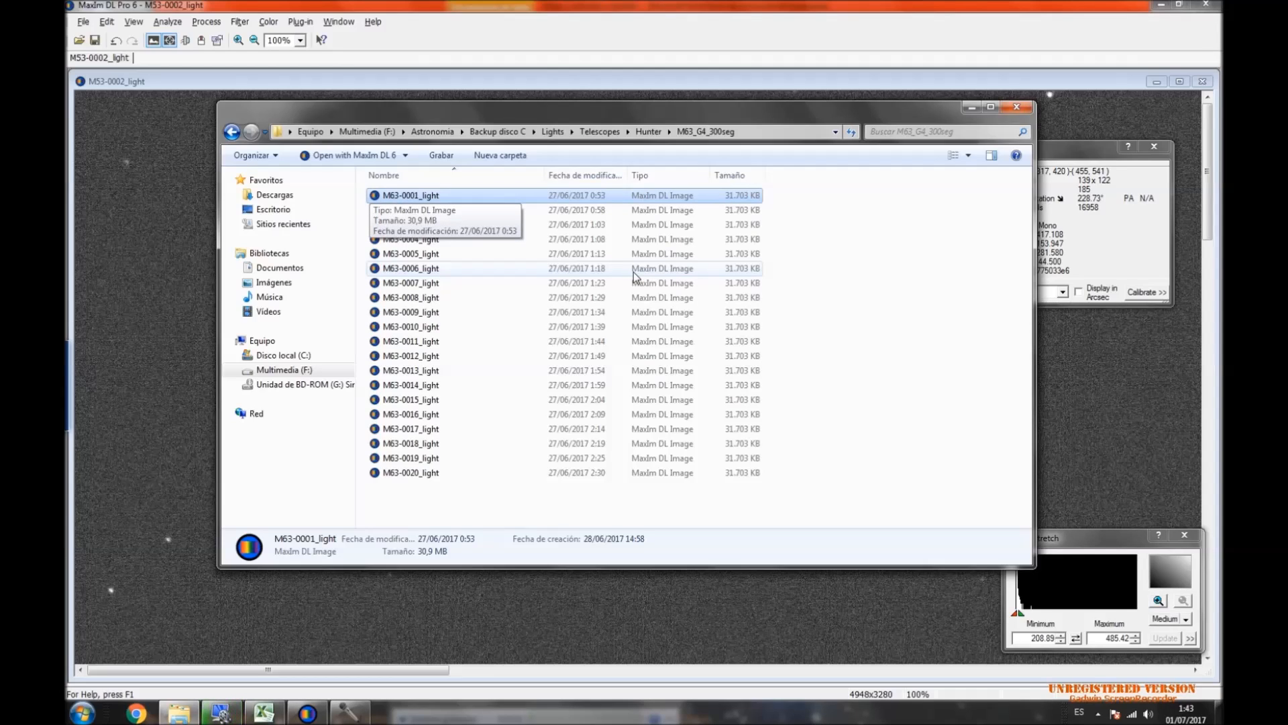
click(232, 132)
click(403, 382)
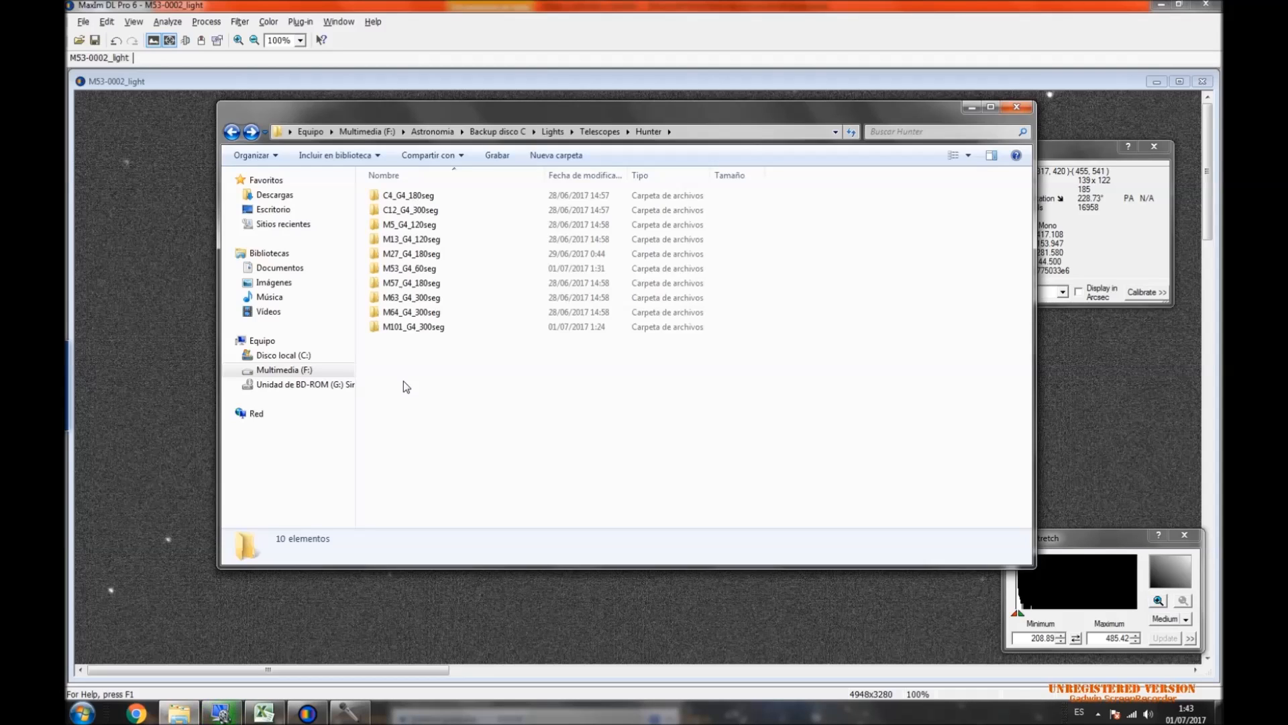
Check the Excel sheet, switch to MaxIm DL and close the M53-0002_light image without saving changes.
click(263, 712)
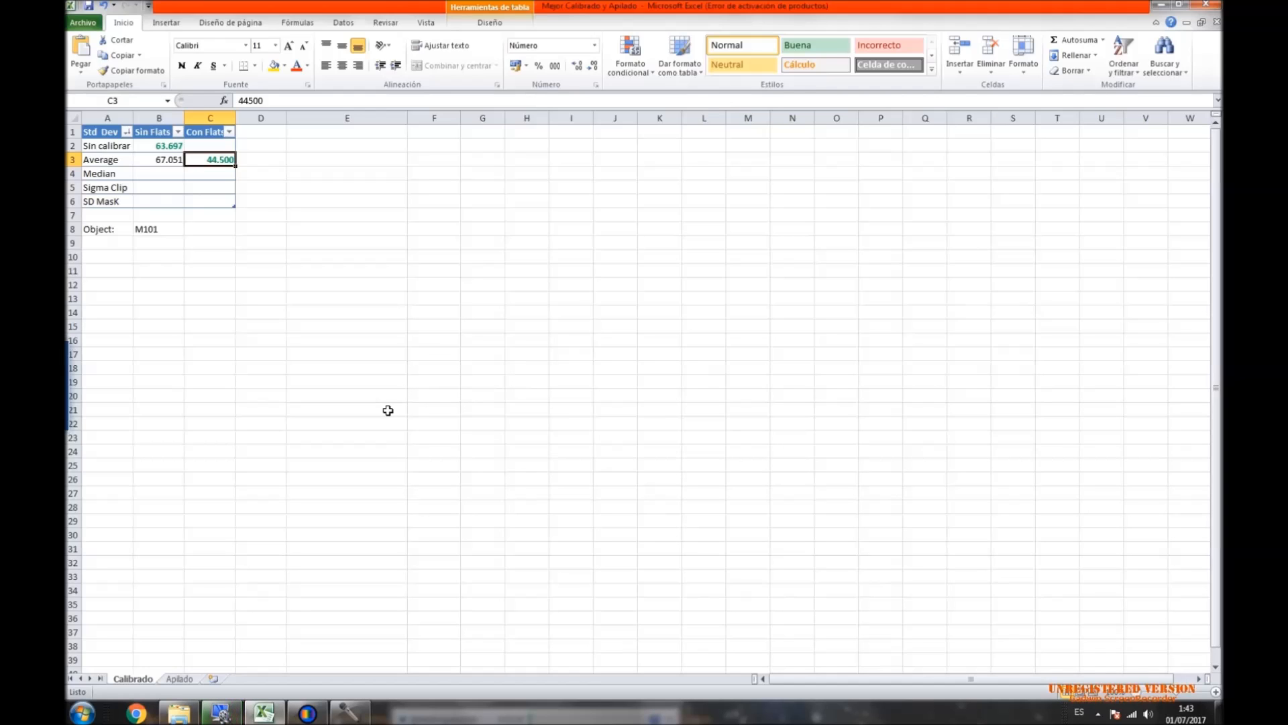
click(307, 713)
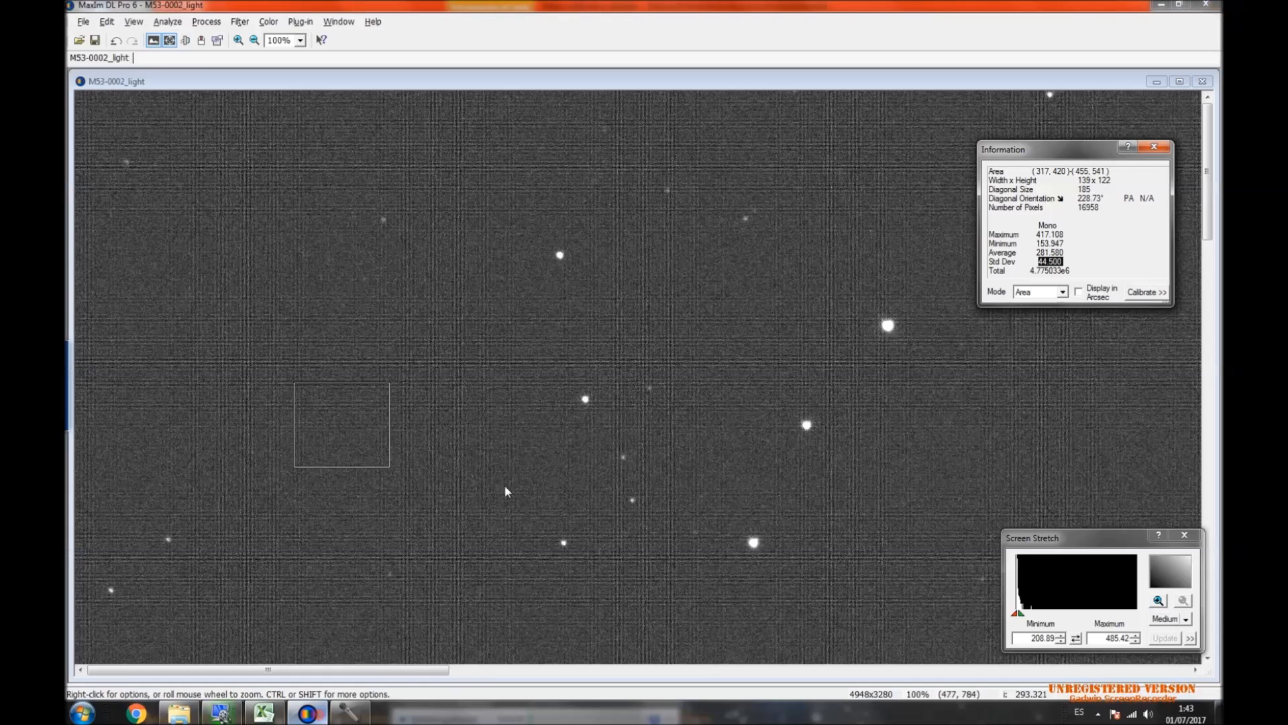
click(1202, 81)
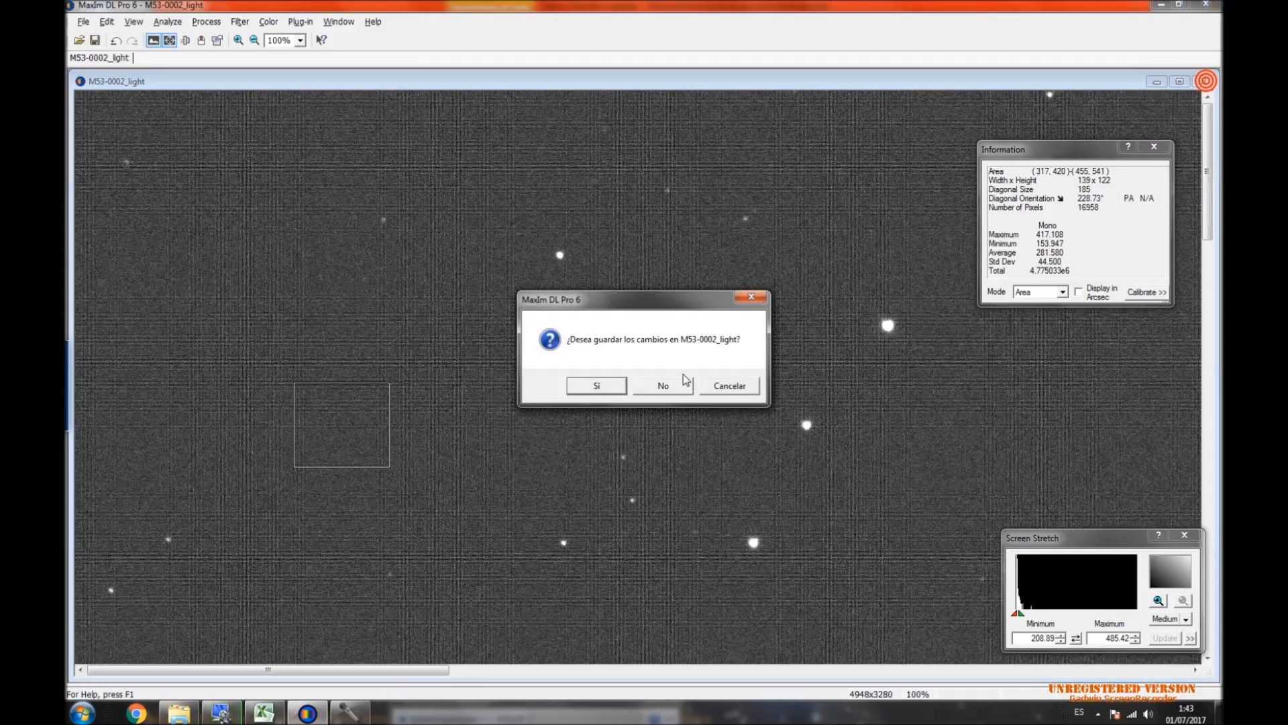
click(677, 398)
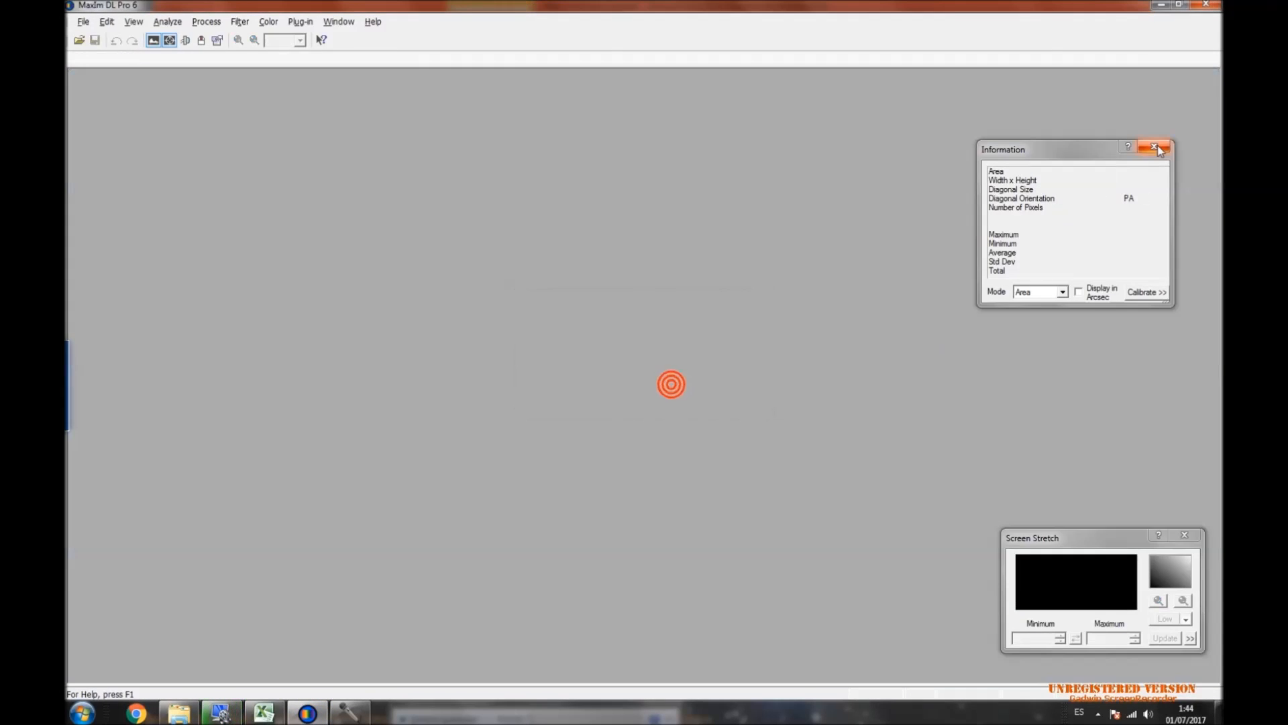
Browse from the Backup disco C folder to the M101_G4_300seg folder under Lights, Telescopes, Hunter for opening an image.
click(79, 41)
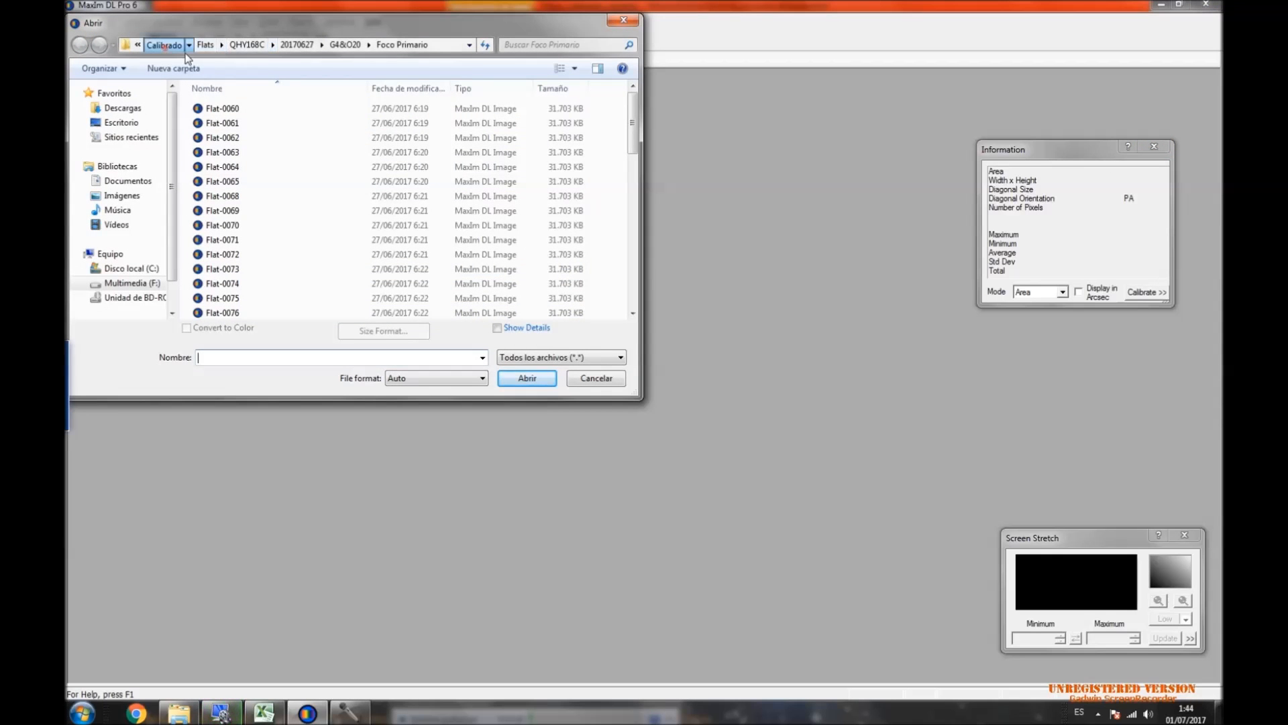
click(163, 44)
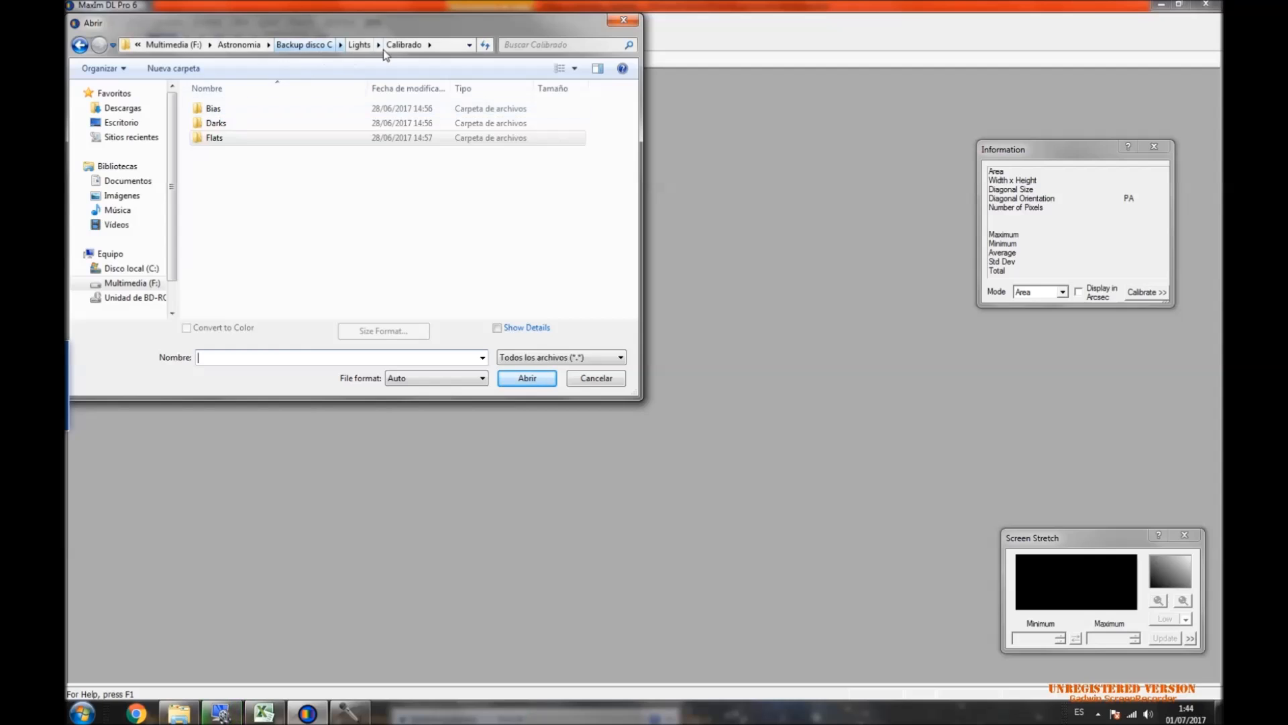
click(303, 44)
double_click(236, 127)
double_click(231, 152)
double_click(221, 124)
double_click(237, 240)
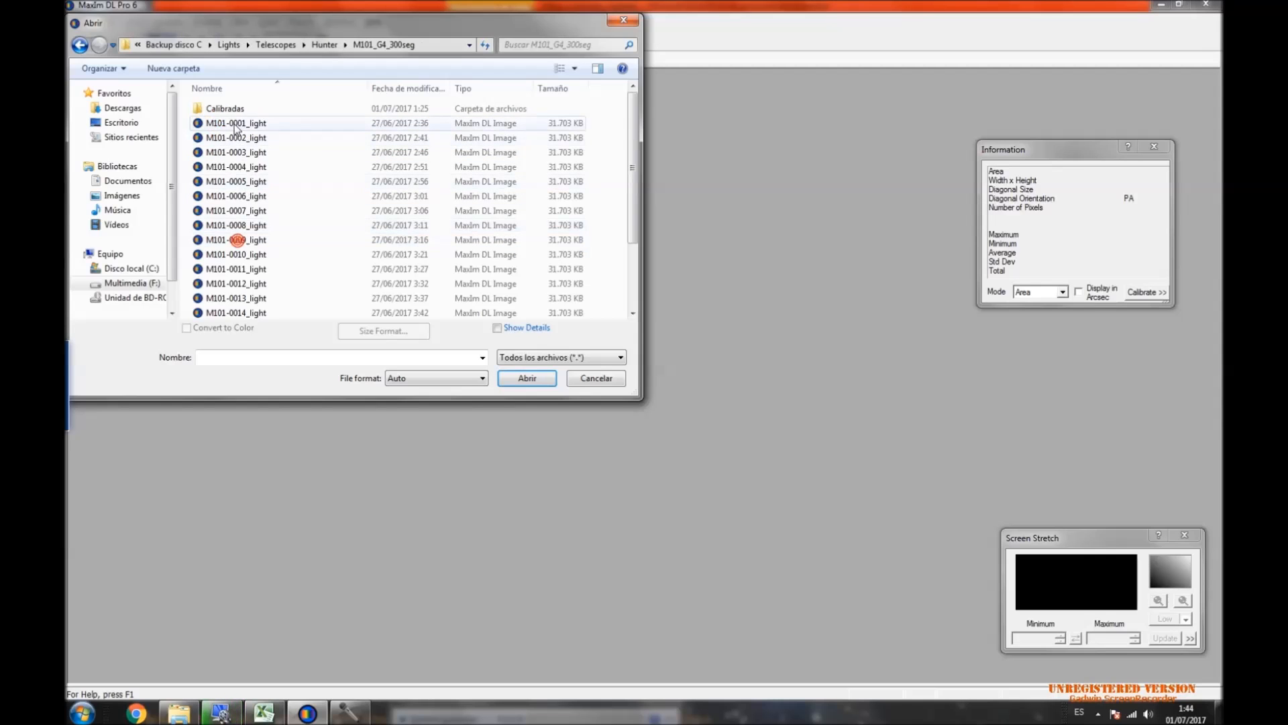
Open M101-0001_light from the Calibradas subfolder and measure a star-free background area of about 142 x 114 pixels.
double_click(228, 110)
click(230, 110)
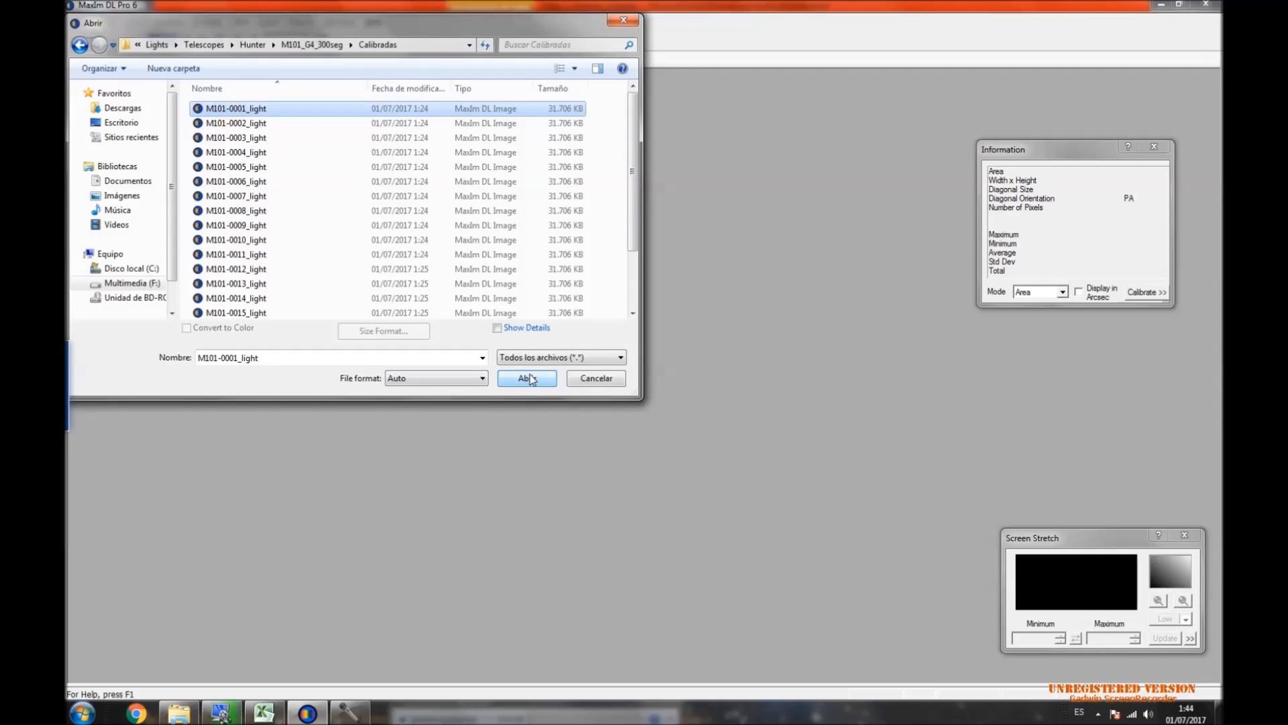
click(528, 378)
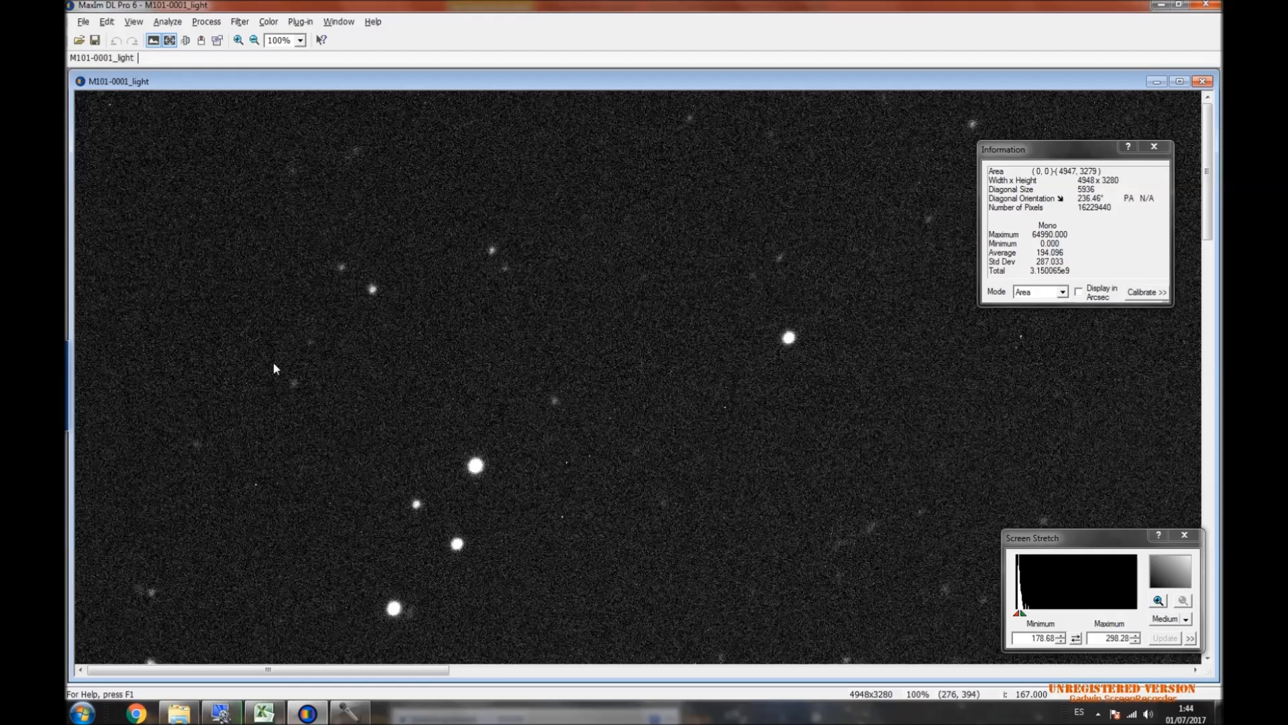
drag(338, 362, 434, 440)
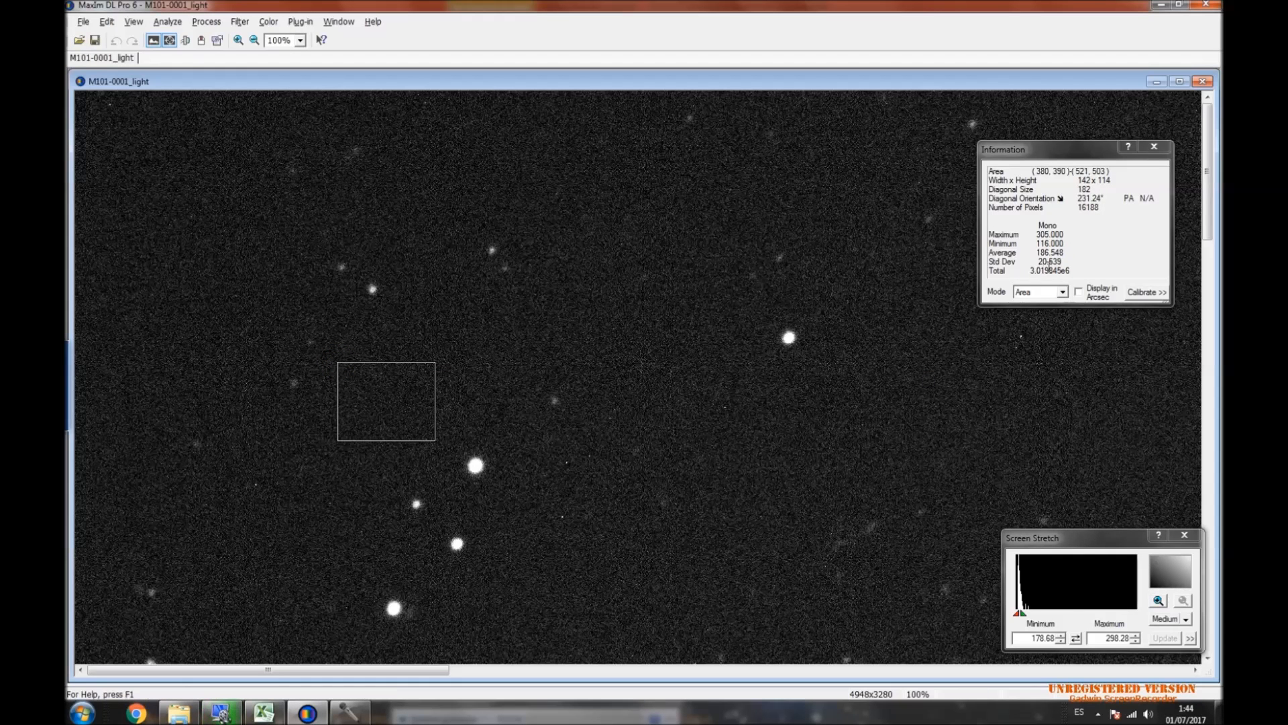
Switch to Excel and clear the standard deviation values in the Sin Flats and Con Flats columns of the Calibrado sheet.
click(263, 712)
click(167, 161)
click(168, 147)
key(Delete)
click(169, 154)
key(Delete)
key(Right)
key(Delete)
key(Left)
key(Down)
key(Down)
key(Down)
key(Down)
key(Down)
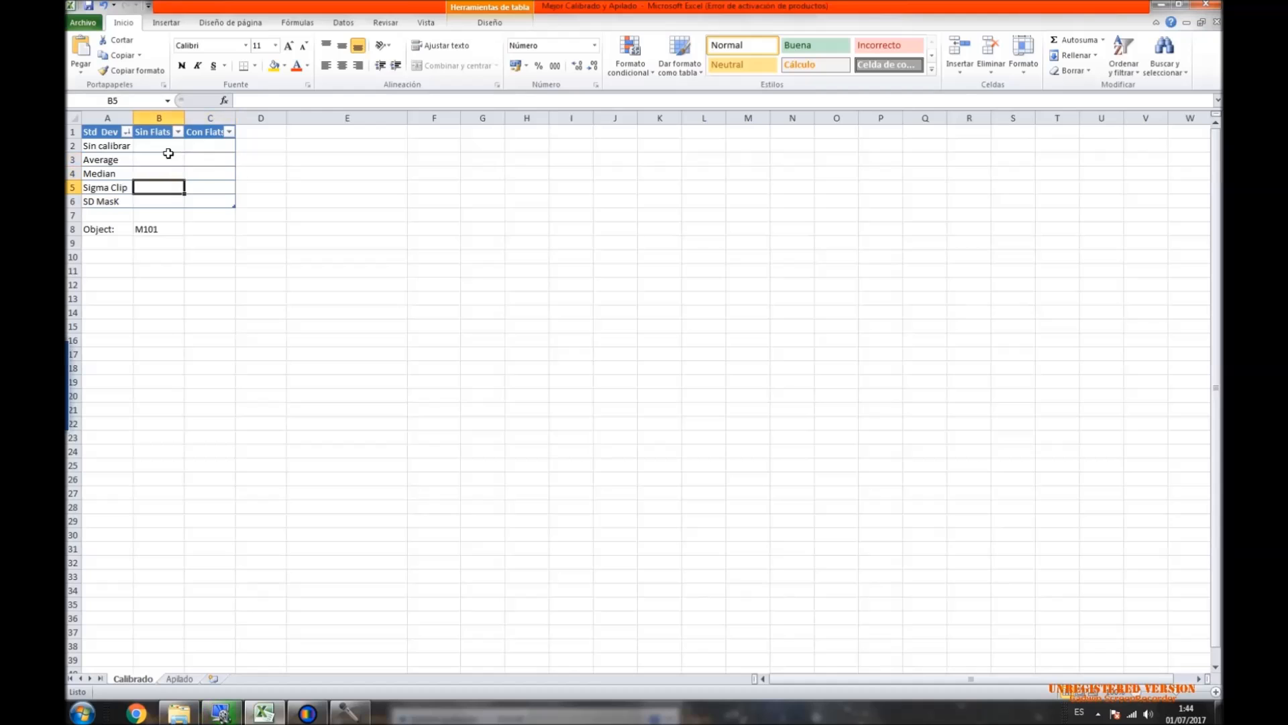
key(Delete)
Switch to MaxIm DL and examine the M101 galaxy and its background in the calibrated M101-0001_light at 25% and 50% zoom.
click(308, 714)
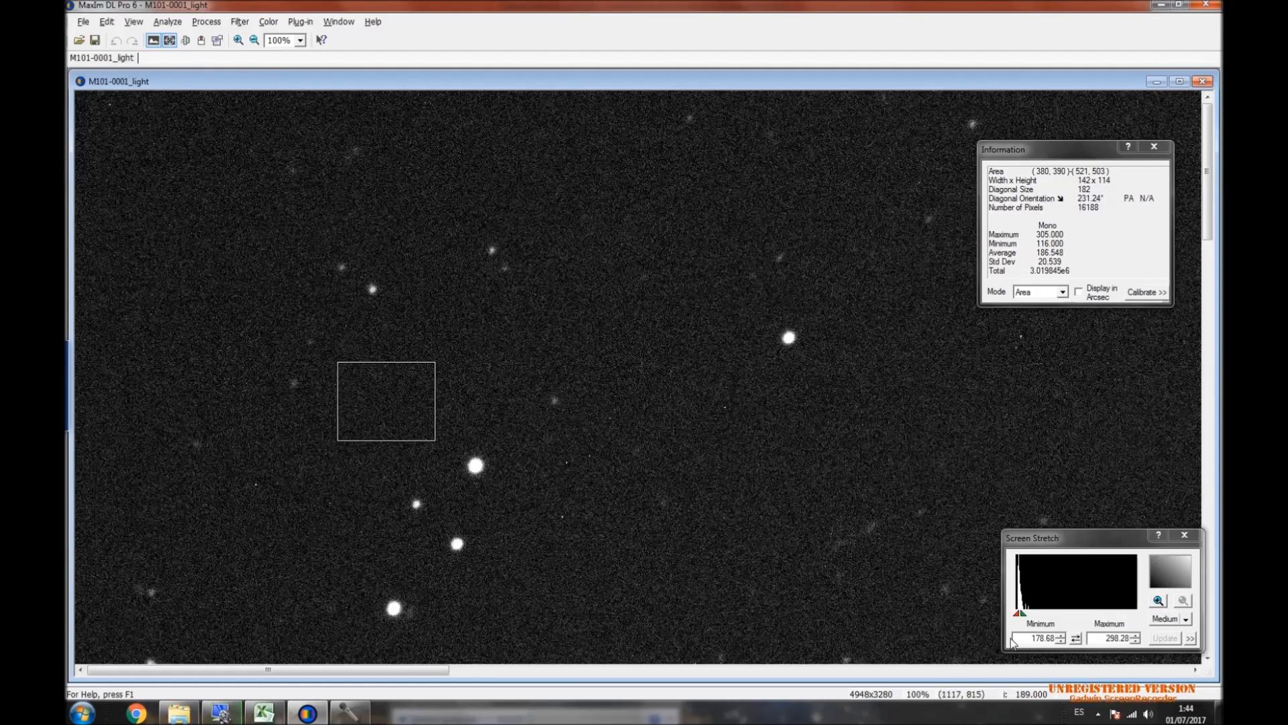
click(253, 41)
click(253, 40)
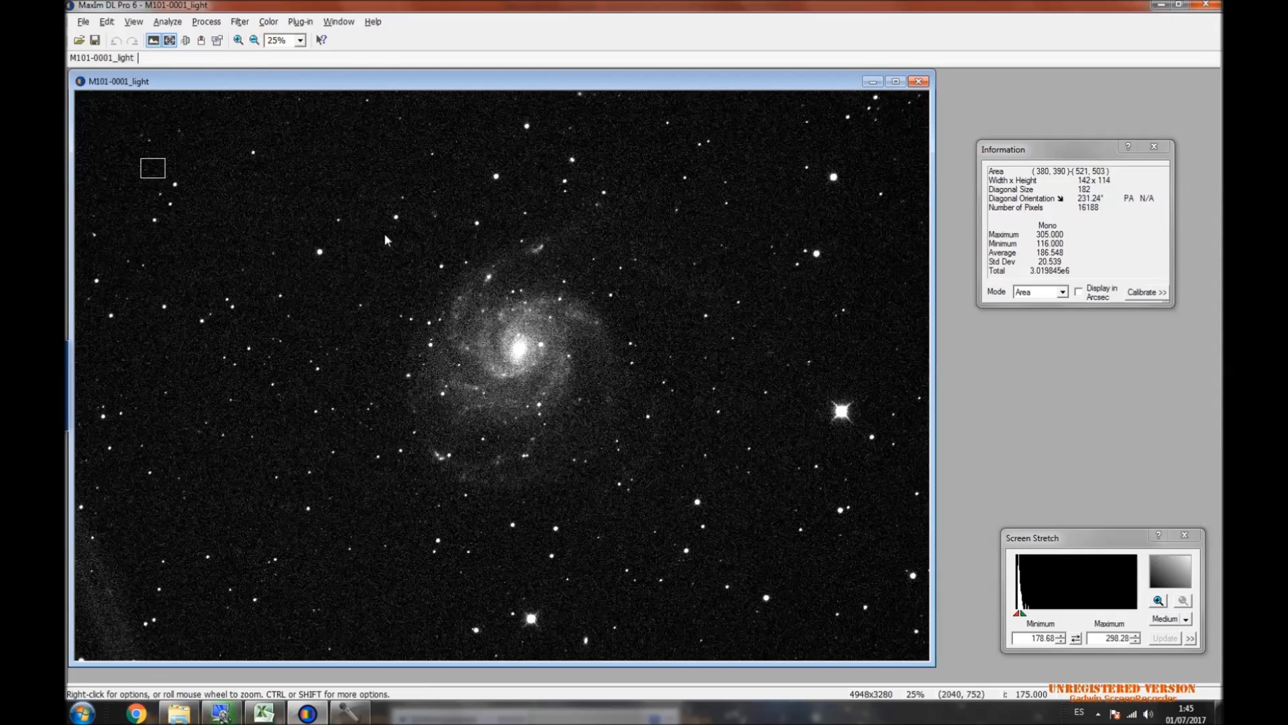
click(237, 40)
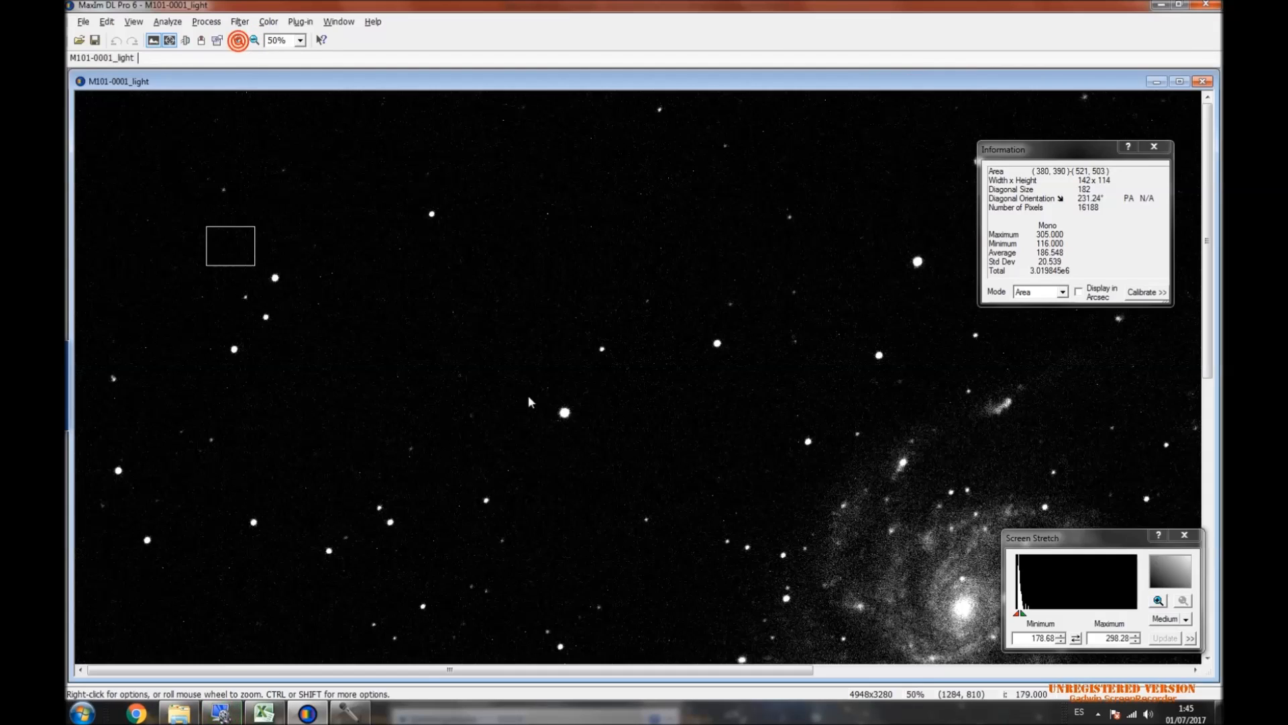
drag(427, 662, 653, 670)
drag(1213, 305, 1212, 416)
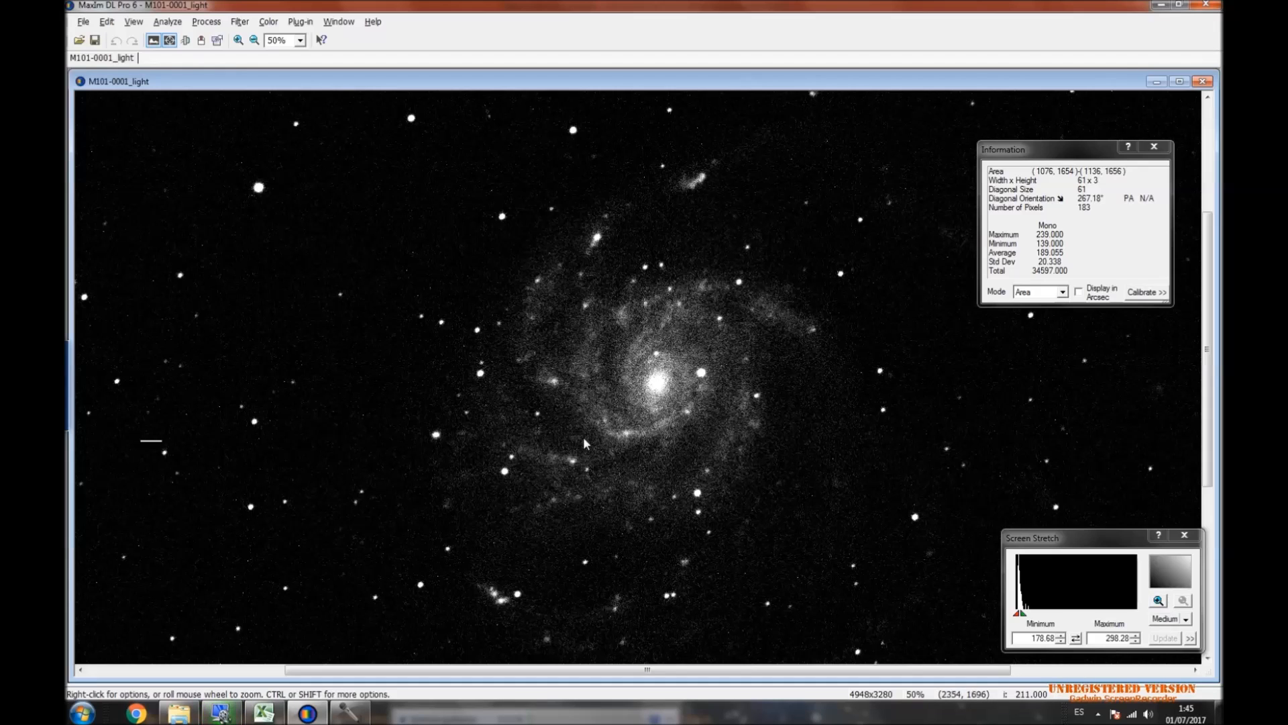
click(254, 40)
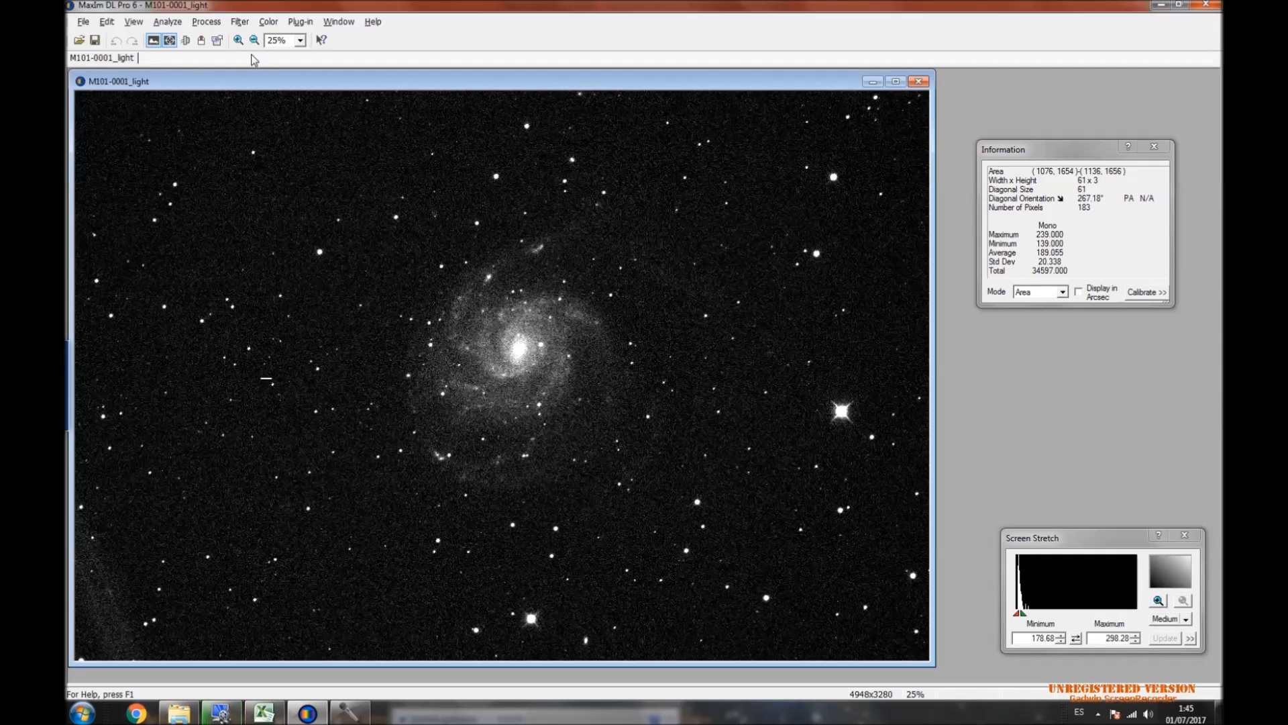
click(238, 41)
drag(500, 671, 660, 674)
drag(1206, 294, 1218, 394)
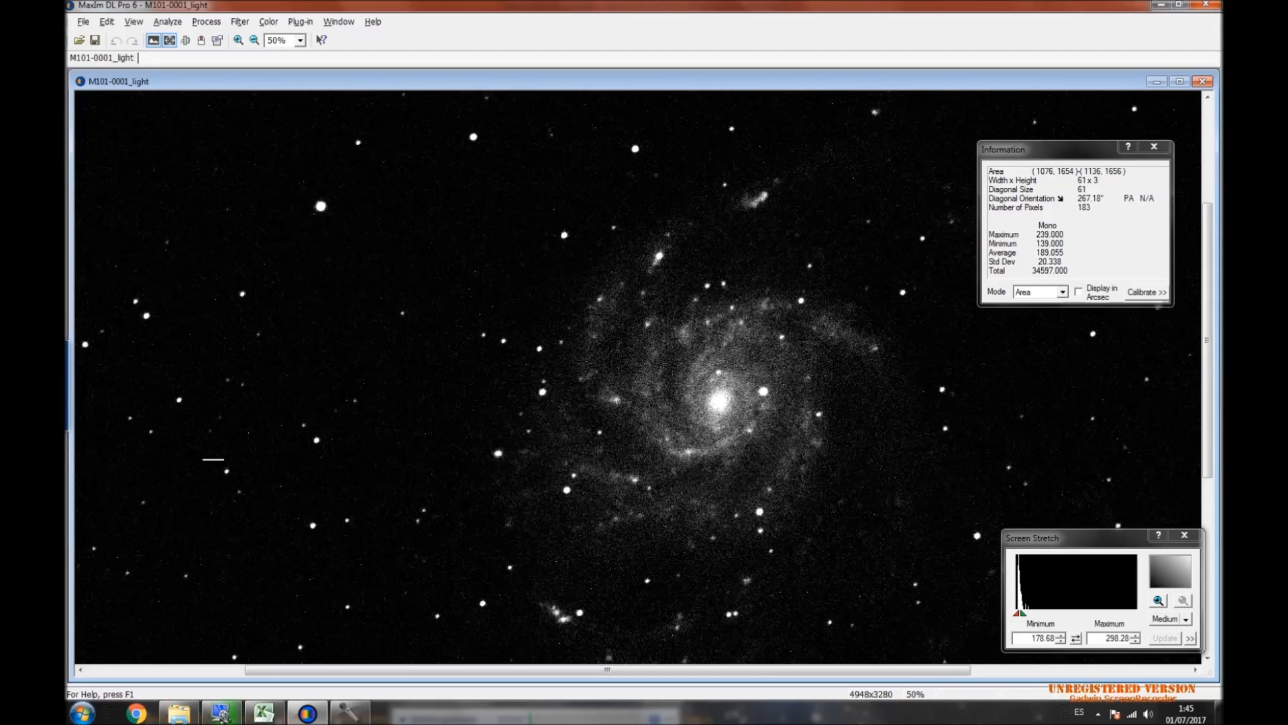
drag(844, 667, 909, 671)
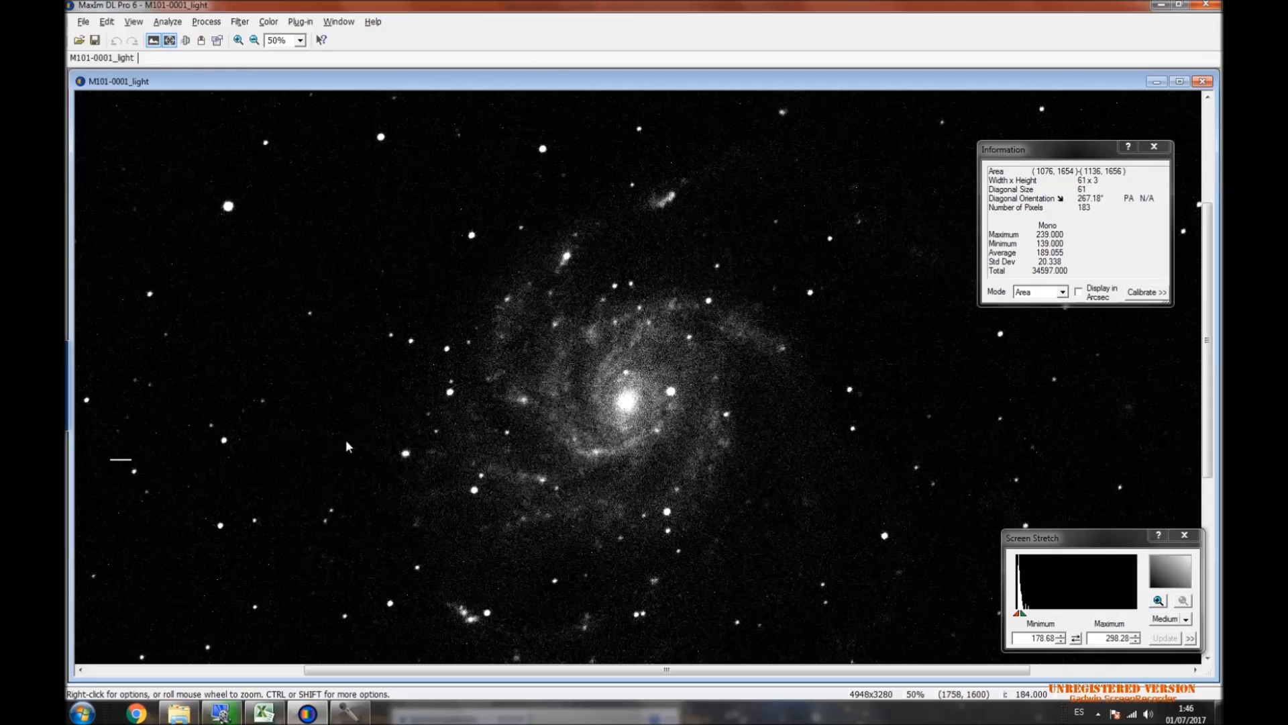
mouse_move(68, 359)
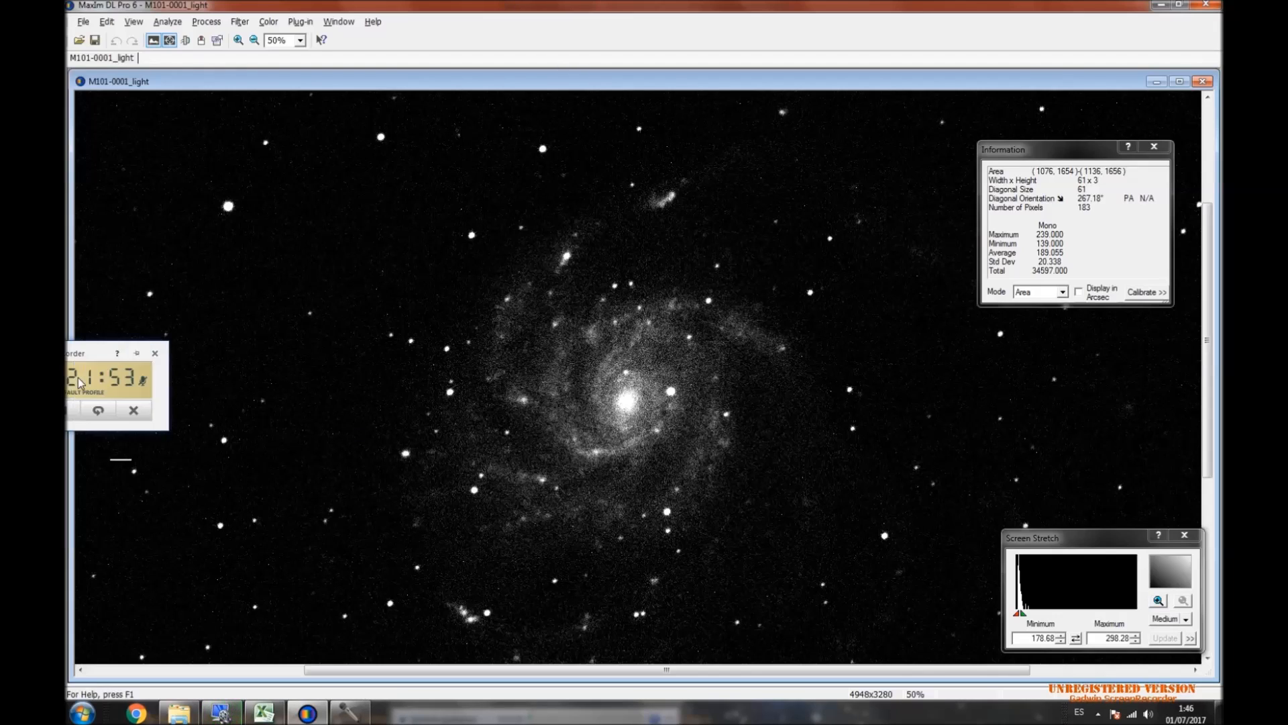